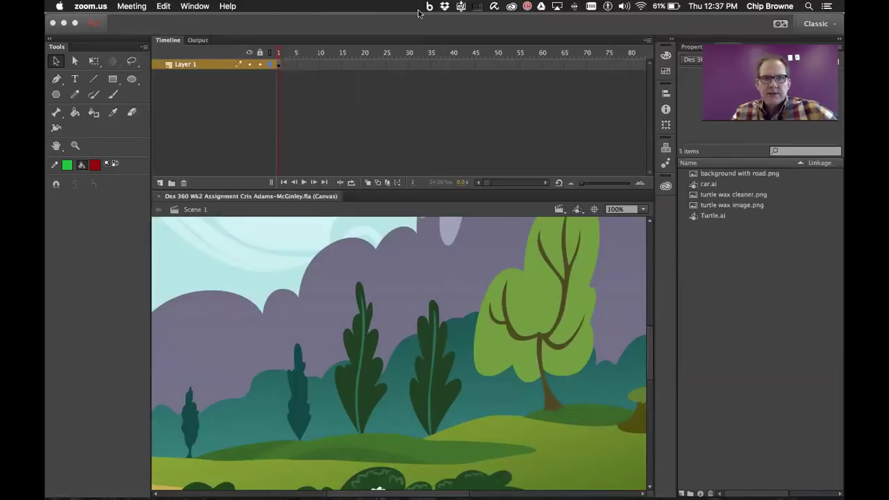
Step: Switch to Google Chrome and read the overview of Week 2 Assignment: 2D Character Creation
{"action": "key", "text": "ctrl+Up"}
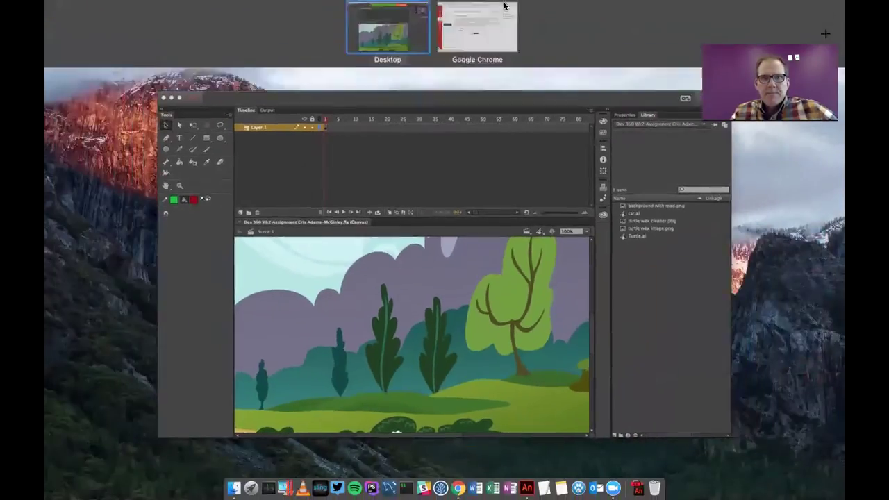
{"action": "left_click", "coordinate": [477, 31]}
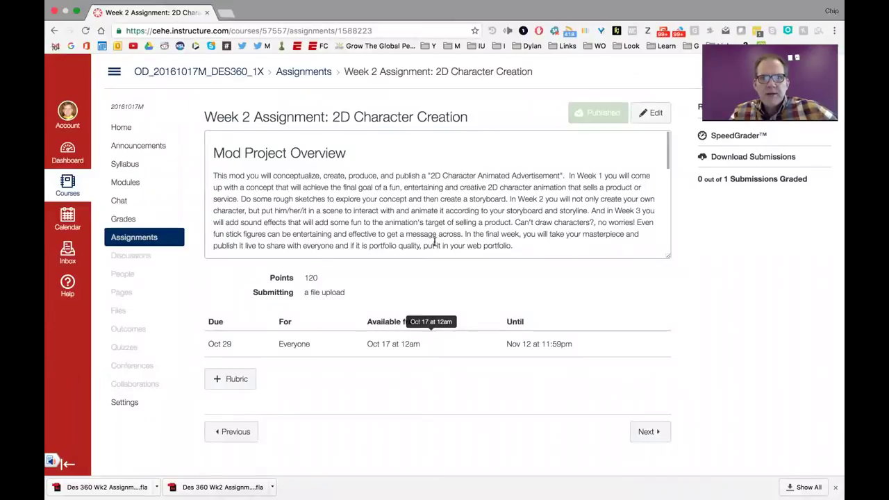
{"action": "scroll", "coordinate": [515, 205], "scroll_direction": "down", "scroll_amount": 2}
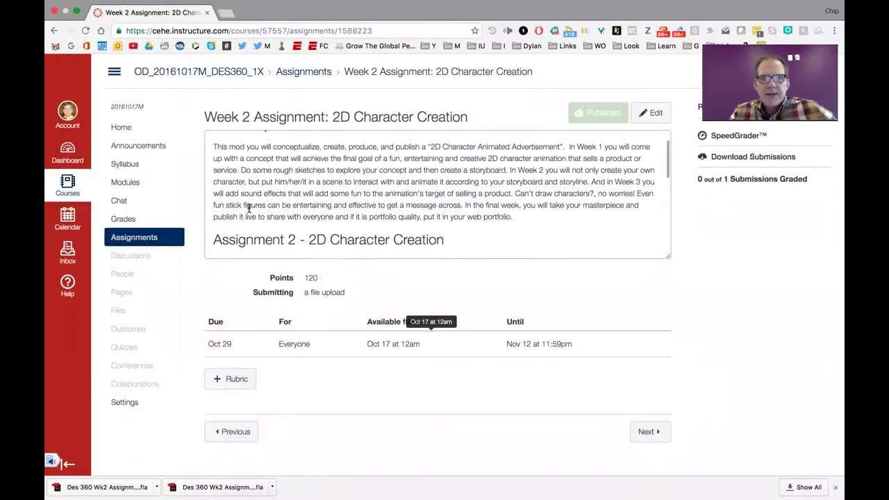
Step: Switch back to Animate CC and look over the landscape background placed in Scene 1
{"action": "key", "text": "ctrl+Up"}
{"action": "left_click", "coordinate": [493, 198]}
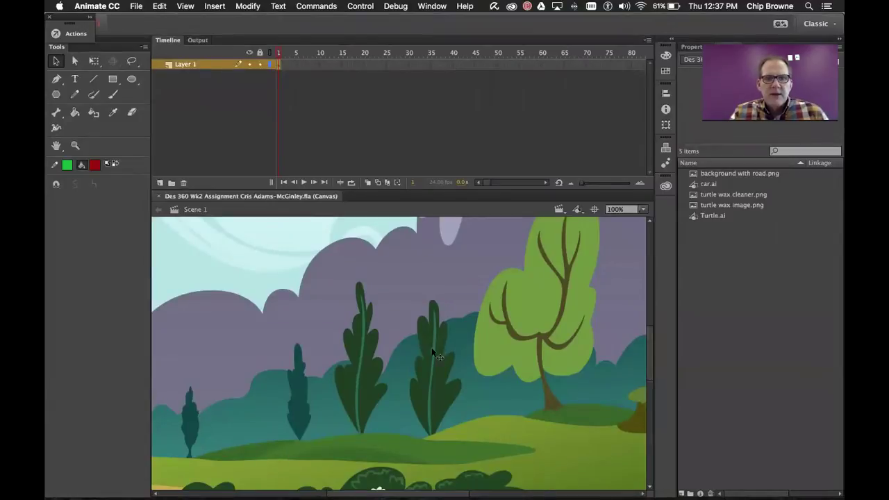
{"action": "scroll", "coordinate": [592, 374], "scroll_direction": "down", "scroll_amount": 8}
{"action": "scroll", "coordinate": [593, 374], "scroll_direction": "up", "scroll_amount": 4}
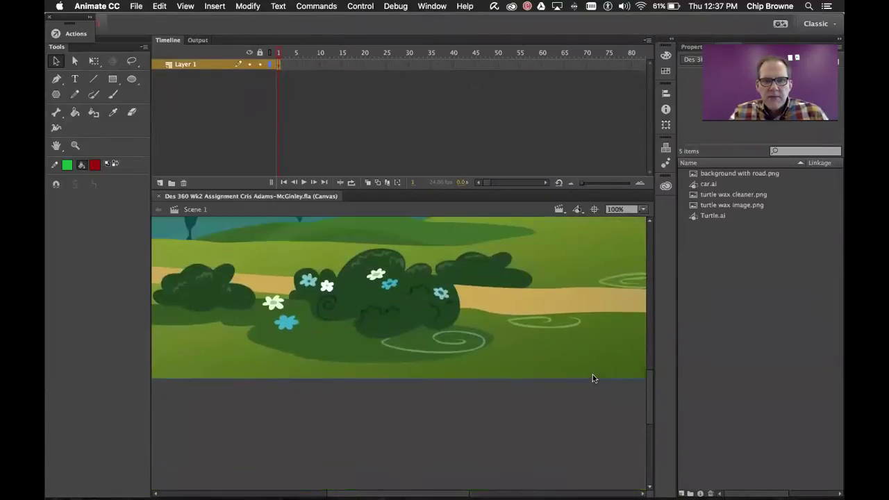
{"action": "scroll", "coordinate": [305, 389], "scroll_direction": "up", "scroll_amount": 3}
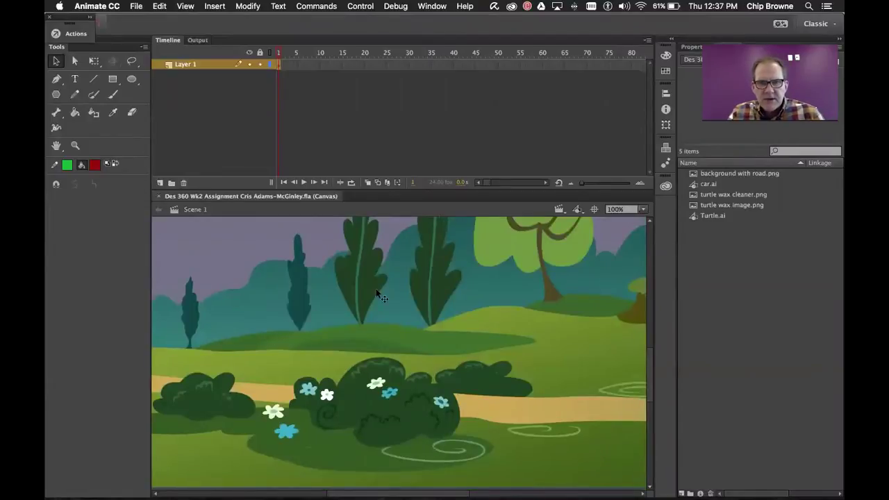
{"action": "scroll", "coordinate": [437, 351], "scroll_direction": "up", "scroll_amount": 3}
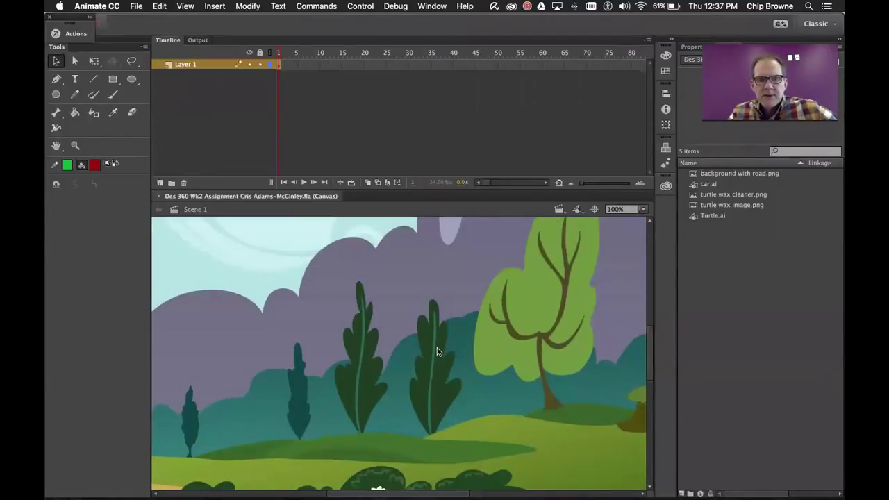
{"action": "scroll", "coordinate": [437, 351], "scroll_direction": "left", "scroll_amount": 2}
{"action": "scroll", "coordinate": [437, 351], "scroll_direction": "up", "scroll_amount": 3}
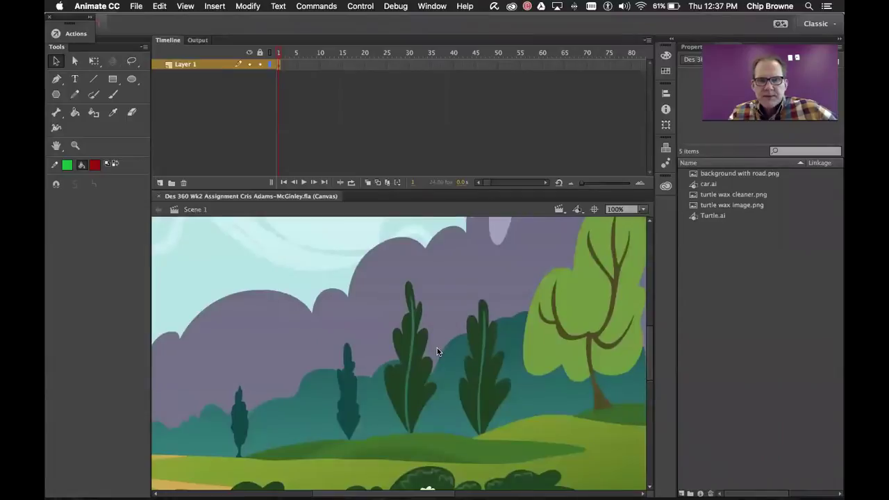
Step: Inspect the background with road.png library item and compare it with the artwork on the stage
{"action": "double_click", "coordinate": [747, 172]}
{"action": "key", "text": "Return"}
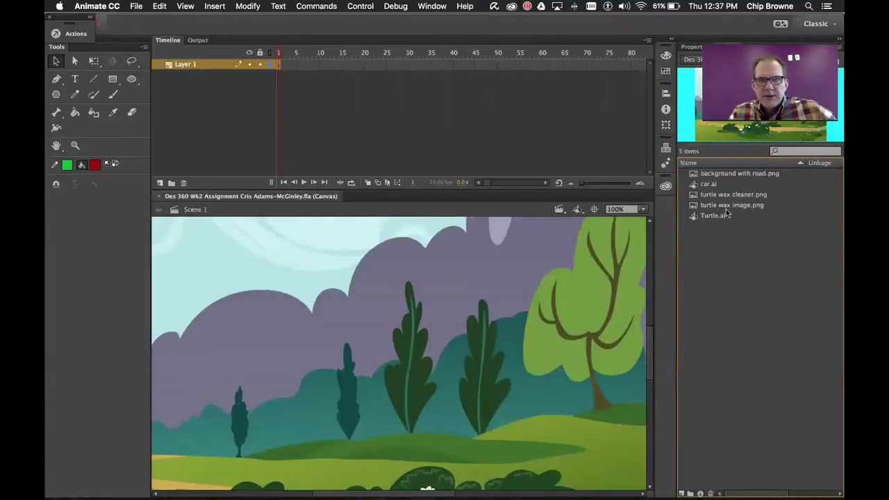
{"action": "double_click", "coordinate": [694, 175]}
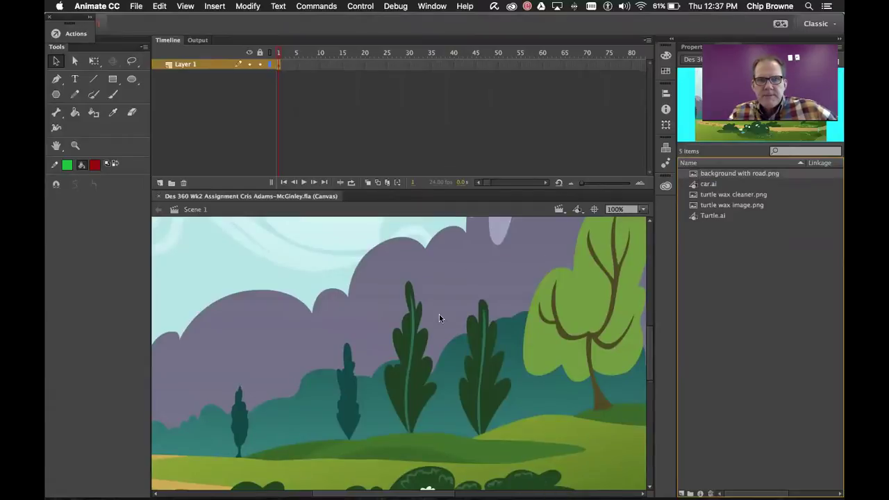
{"action": "left_click", "coordinate": [431, 278]}
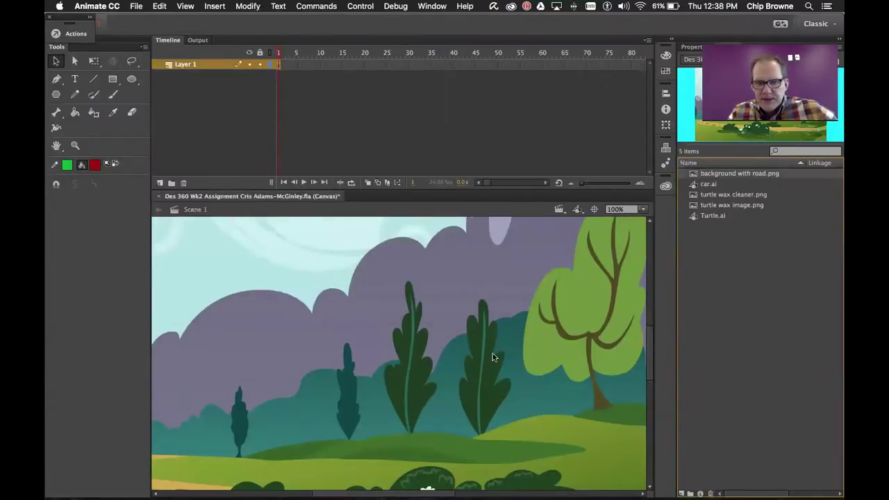
{"action": "scroll", "coordinate": [492, 354], "scroll_direction": "down", "scroll_amount": 8}
{"action": "scroll", "coordinate": [492, 354], "scroll_direction": "up", "scroll_amount": 4}
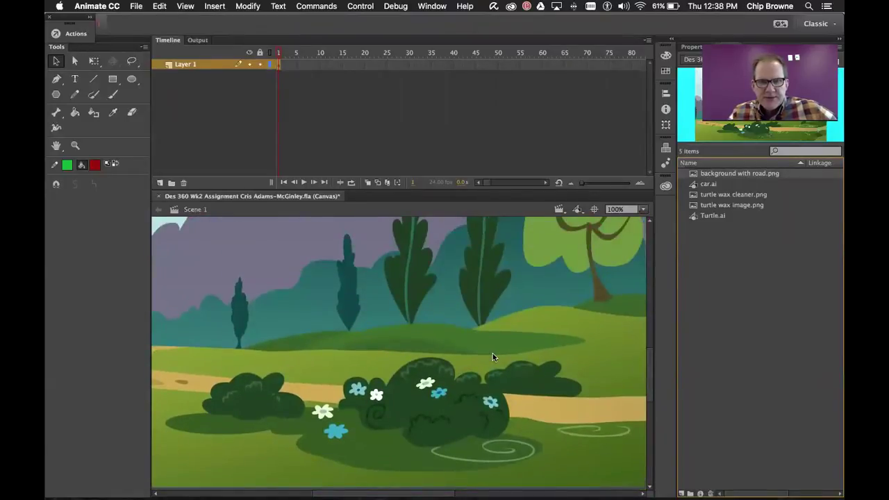
{"action": "scroll", "coordinate": [492, 354], "scroll_direction": "up", "scroll_amount": 4}
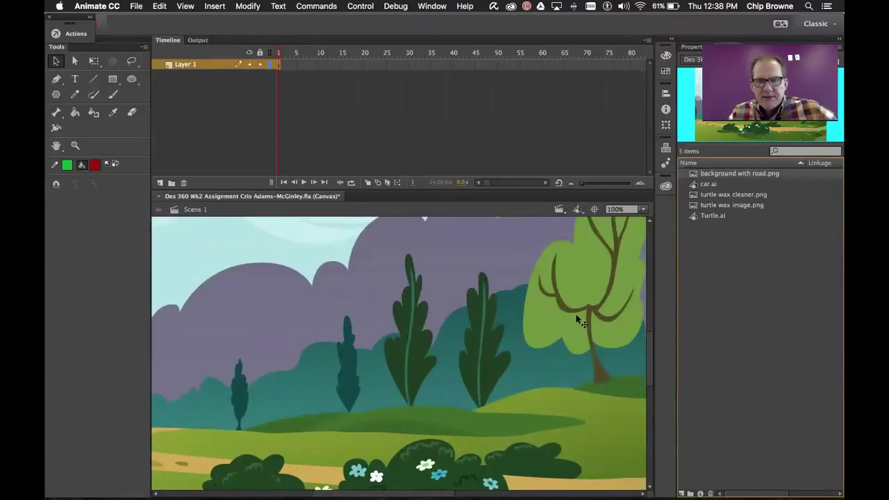
Step: Open the car.ai symbol from the library for editing and bring the whole car into view
{"action": "double_click", "coordinate": [694, 186]}
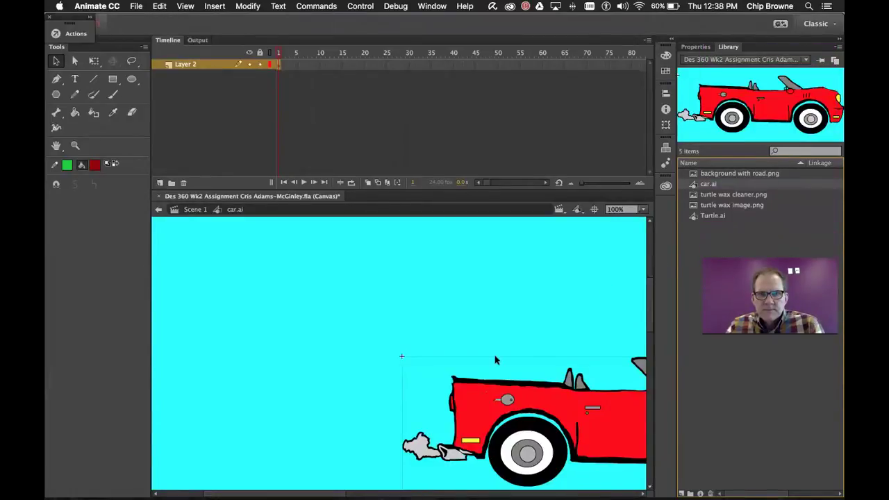
{"action": "left_click", "coordinate": [643, 209]}
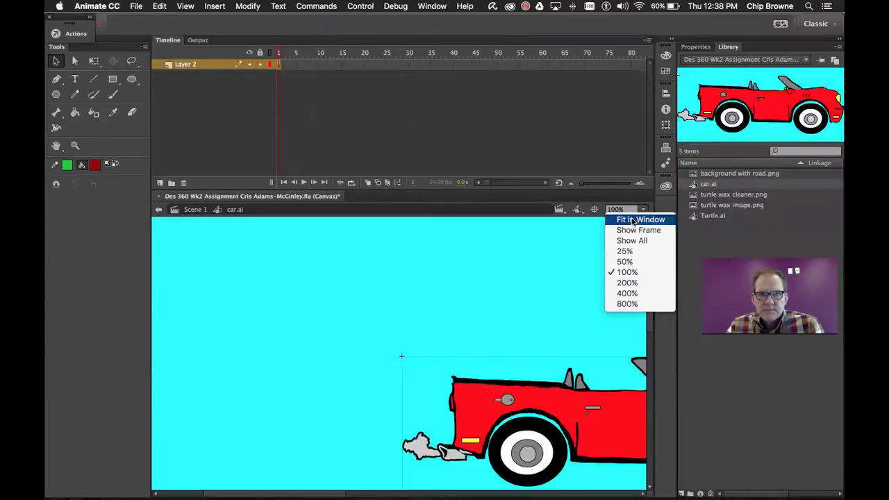
{"action": "left_click", "coordinate": [591, 250]}
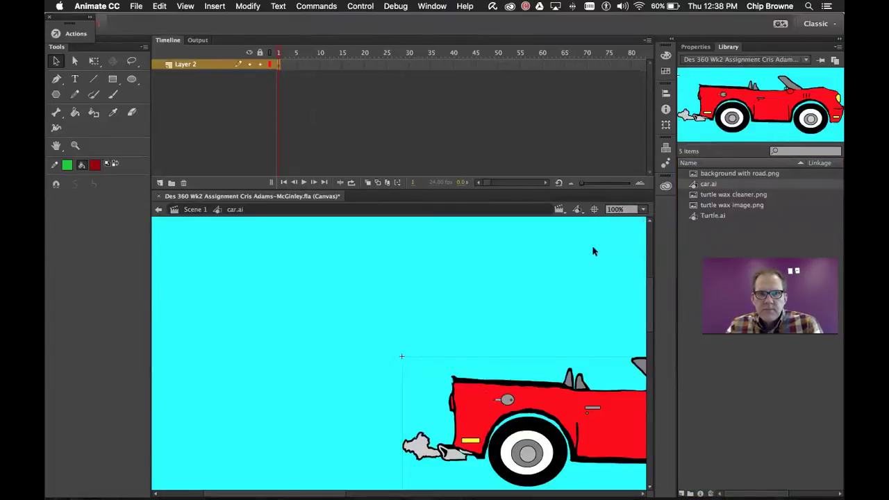
{"action": "left_click", "coordinate": [643, 209]}
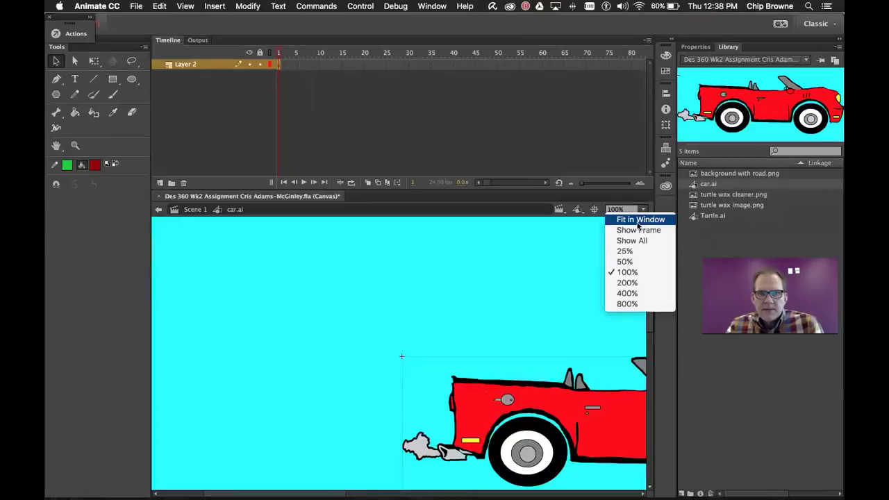
{"action": "left_click", "coordinate": [636, 222]}
{"action": "left_click", "coordinate": [642, 209]}
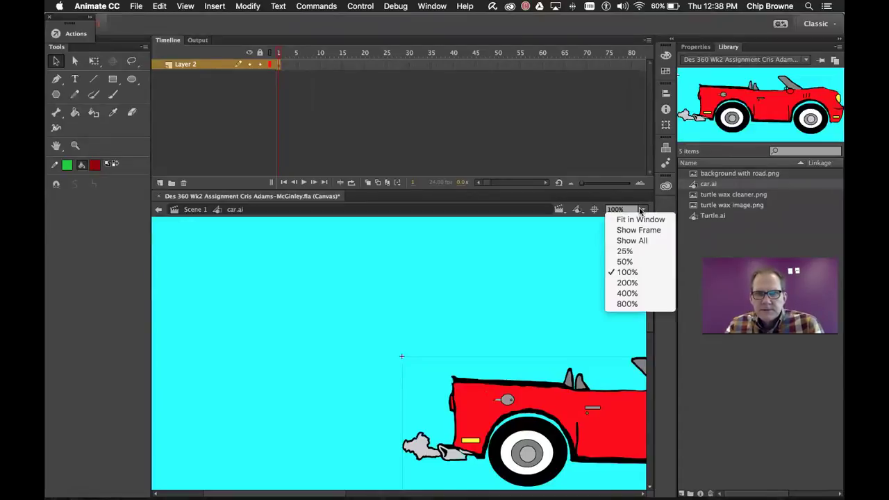
{"action": "left_click", "coordinate": [631, 230]}
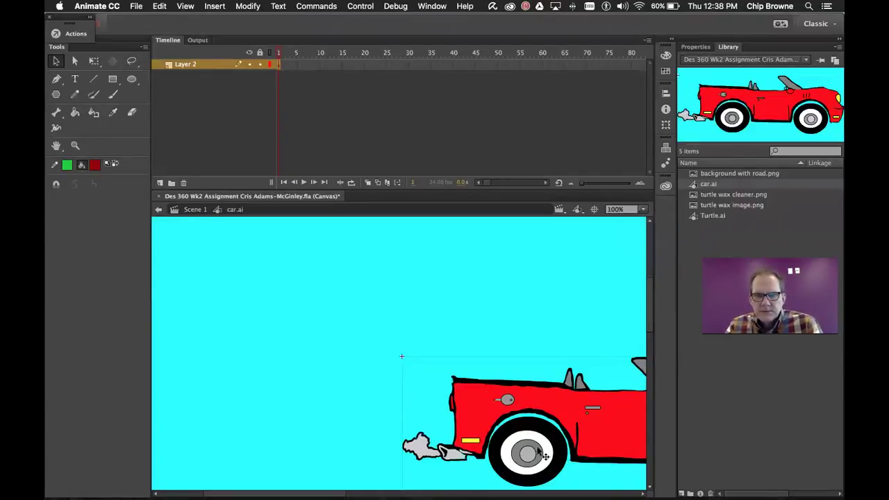
{"action": "scroll", "coordinate": [531, 442], "scroll_direction": "right", "scroll_amount": 10}
{"action": "scroll", "coordinate": [532, 443], "scroll_direction": "left", "scroll_amount": 10}
{"action": "scroll", "coordinate": [532, 442], "scroll_direction": "right", "scroll_amount": 3}
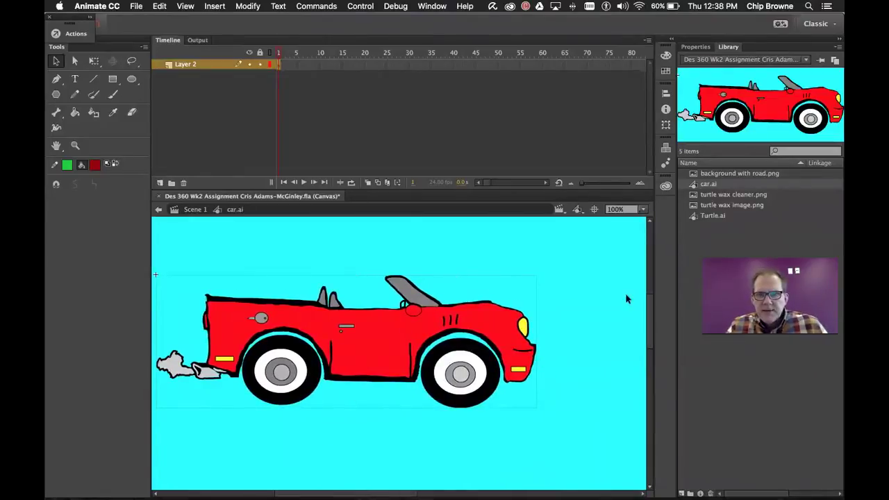
Step: Open the Turtle.ai symbol from the library for editing and examine the turtle drawing
{"action": "double_click", "coordinate": [714, 218]}
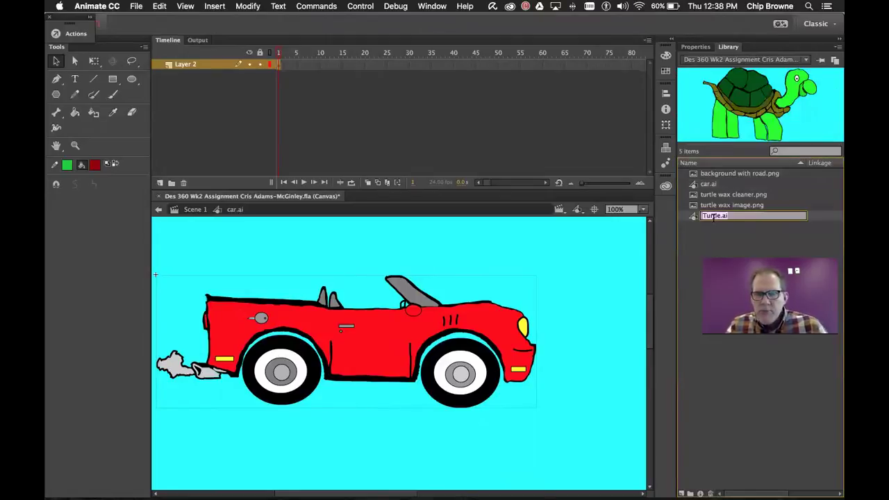
{"action": "double_click", "coordinate": [692, 217]}
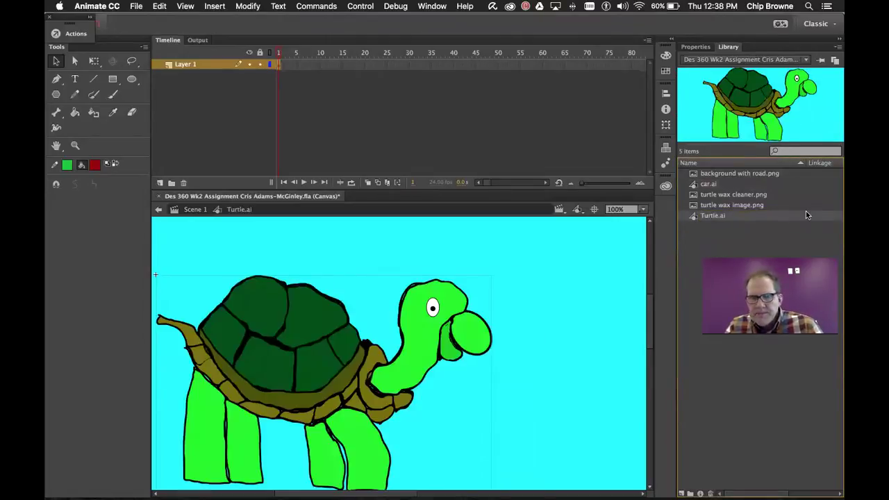
{"action": "scroll", "coordinate": [529, 351], "scroll_direction": "left", "scroll_amount": 3}
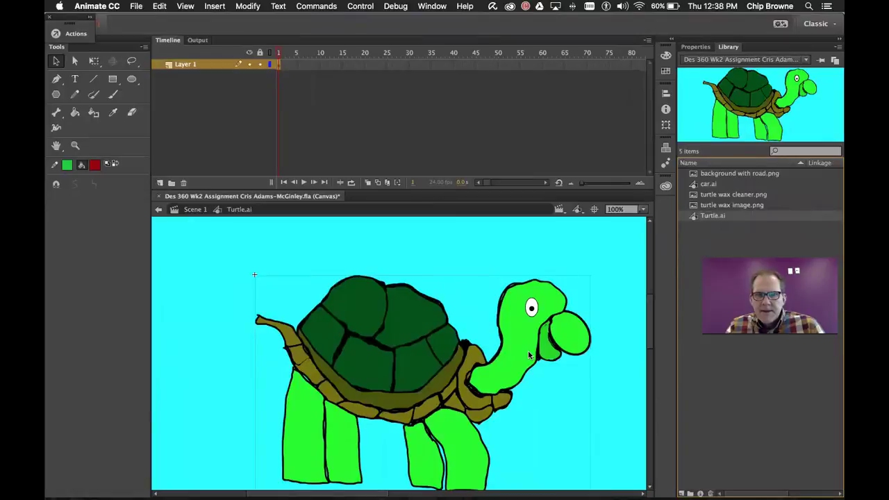
Step: Check the bitmap properties of turtle wax cleaner.png and close them without changes
{"action": "double_click", "coordinate": [694, 195]}
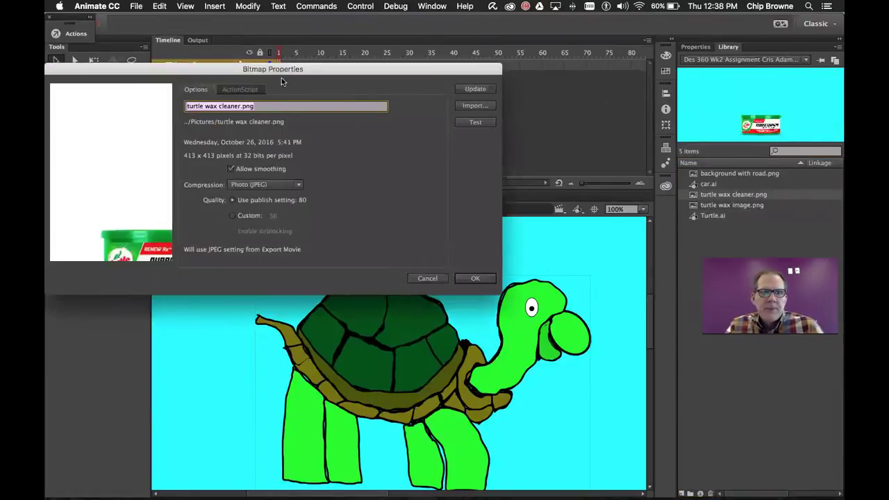
{"action": "left_click_drag", "start_coordinate": [310, 70], "coordinate": [352, 86]}
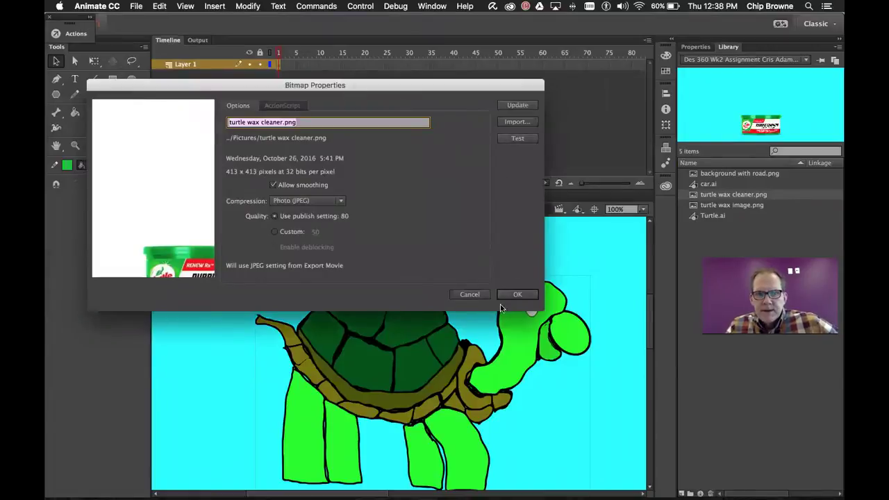
{"action": "left_click", "coordinate": [480, 297]}
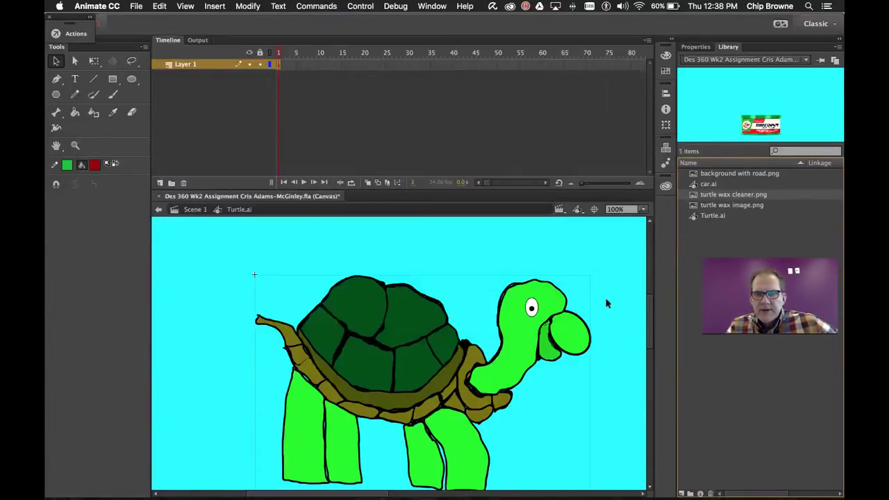
Step: Preview turtle wax image.png, car.ai, background with road.png and Turtle.ai one after another in the library
{"action": "left_click", "coordinate": [694, 205]}
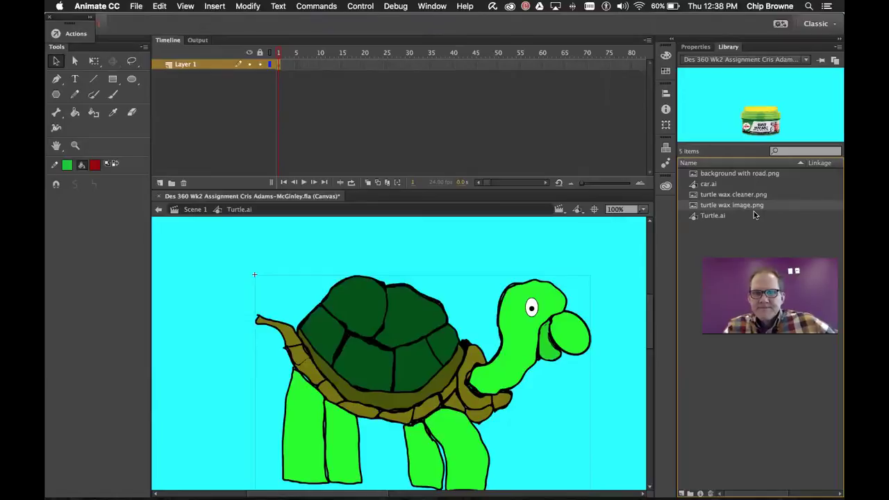
{"action": "left_click", "coordinate": [694, 184]}
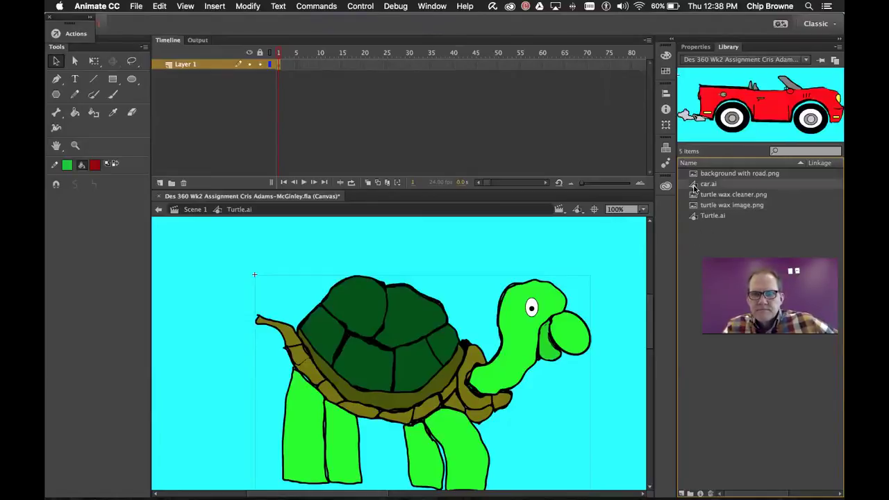
{"action": "left_click", "coordinate": [693, 176]}
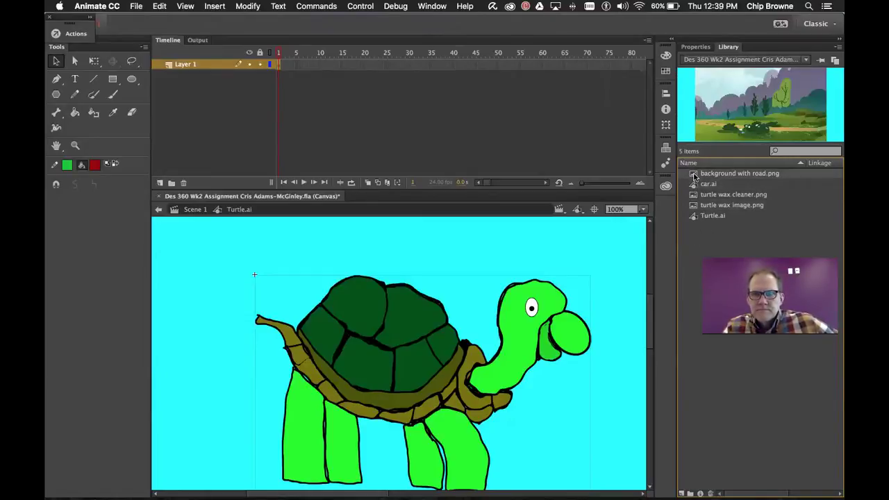
{"action": "left_click", "coordinate": [694, 216]}
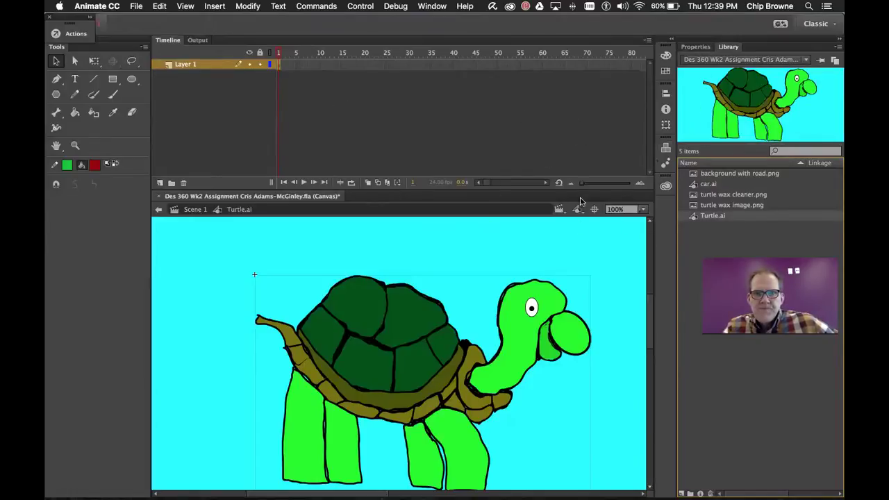
Step: Return to Scene 1 and examine the road background across its full width
{"action": "left_click", "coordinate": [194, 210]}
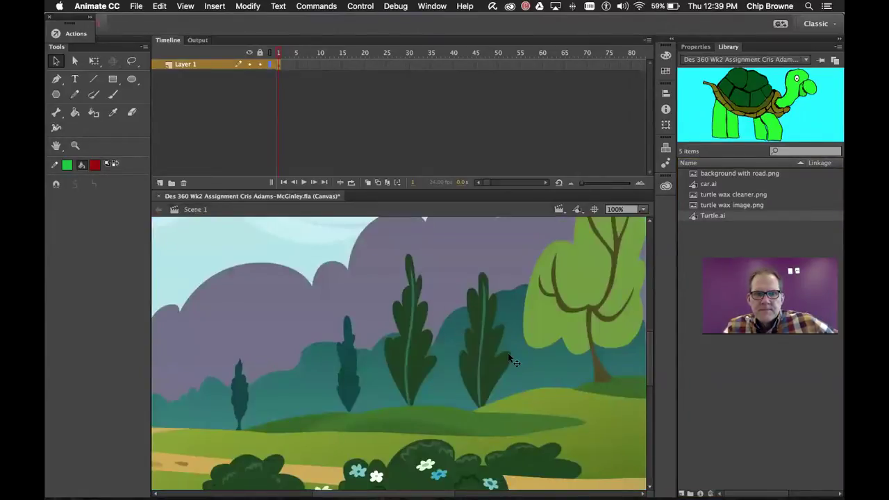
{"action": "scroll", "coordinate": [509, 356], "scroll_direction": "down", "scroll_amount": 5}
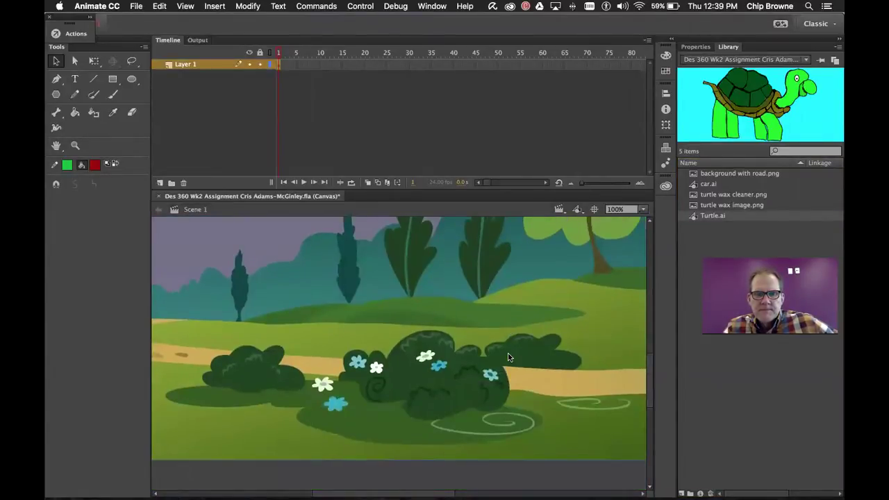
{"action": "scroll", "coordinate": [508, 356], "scroll_direction": "up", "scroll_amount": 3}
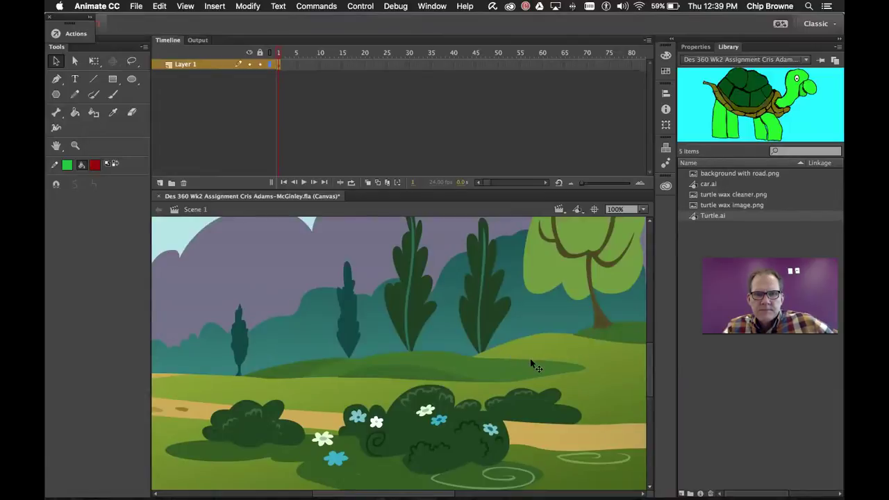
{"action": "scroll", "coordinate": [531, 364], "scroll_direction": "right", "scroll_amount": 10}
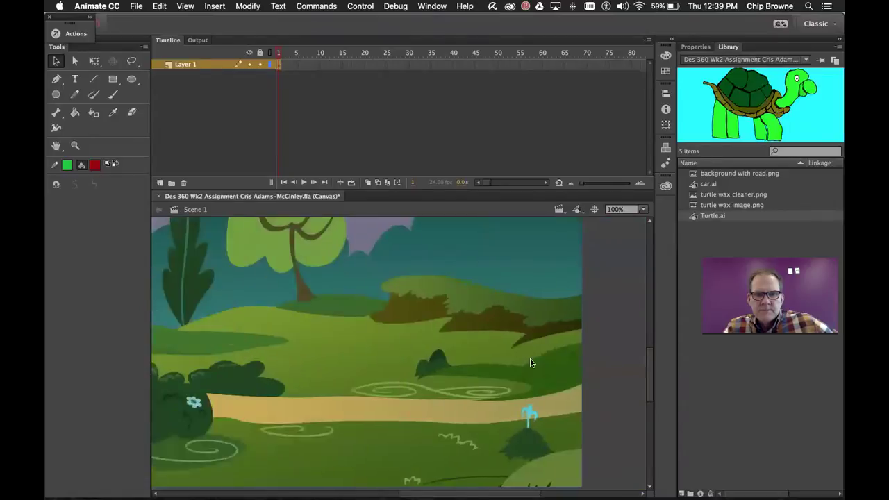
{"action": "scroll", "coordinate": [531, 363], "scroll_direction": "left", "scroll_amount": 5}
{"action": "scroll", "coordinate": [531, 362], "scroll_direction": "right", "scroll_amount": 7}
{"action": "scroll", "coordinate": [531, 362], "scroll_direction": "left", "scroll_amount": 10}
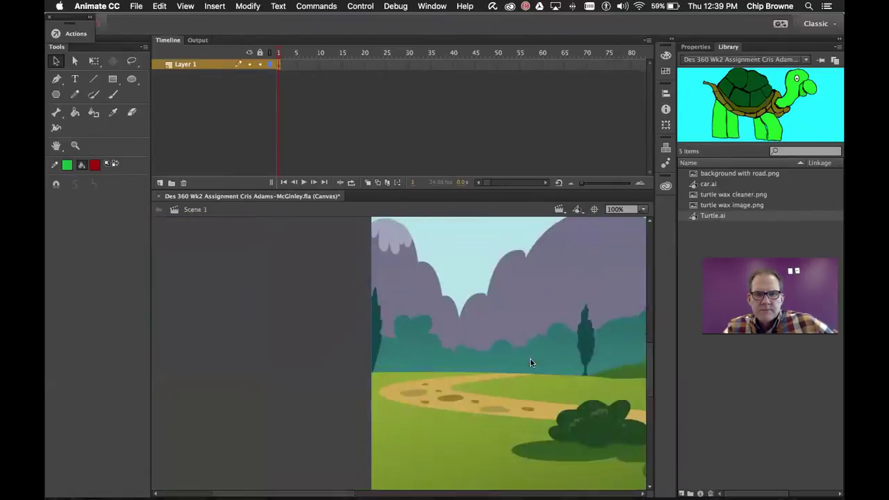
Step: Examine the sky, mountains and trees of the road background, and set the stage magnification to Show Frame
{"action": "scroll", "coordinate": [530, 362], "scroll_direction": "right", "scroll_amount": 10}
{"action": "scroll", "coordinate": [531, 362], "scroll_direction": "up", "scroll_amount": 5}
{"action": "scroll", "coordinate": [530, 361], "scroll_direction": "down", "scroll_amount": 5}
{"action": "scroll", "coordinate": [530, 361], "scroll_direction": "right", "scroll_amount": 5}
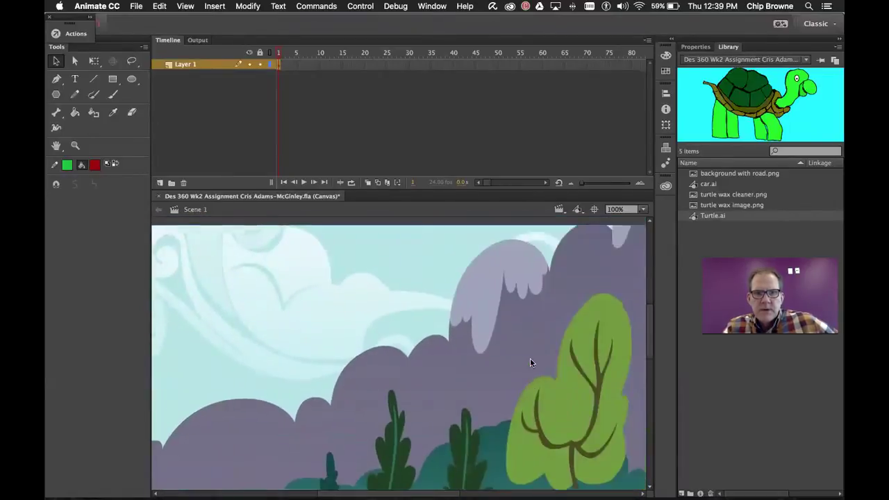
{"action": "scroll", "coordinate": [530, 361], "scroll_direction": "left", "scroll_amount": 2}
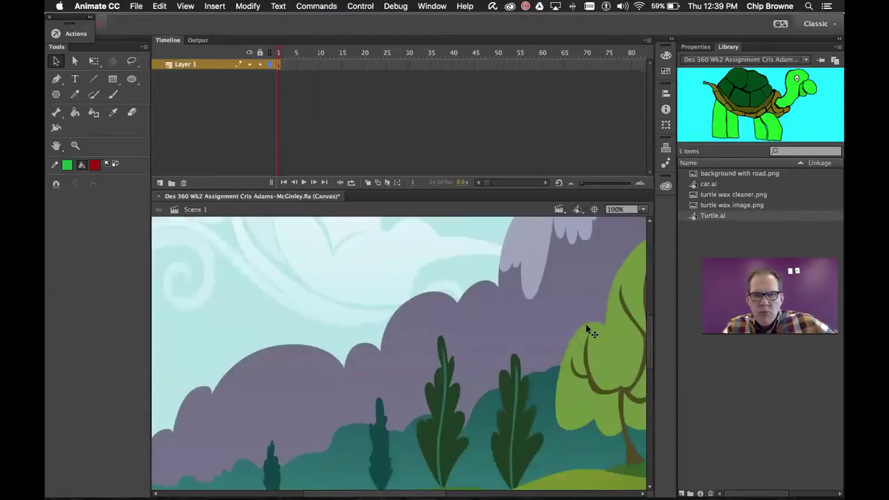
{"action": "left_click", "coordinate": [642, 209]}
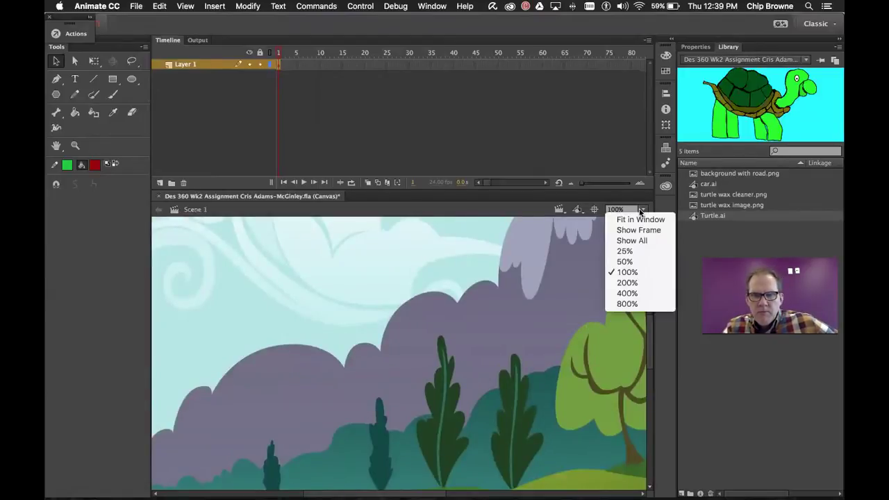
{"action": "left_click", "coordinate": [638, 230]}
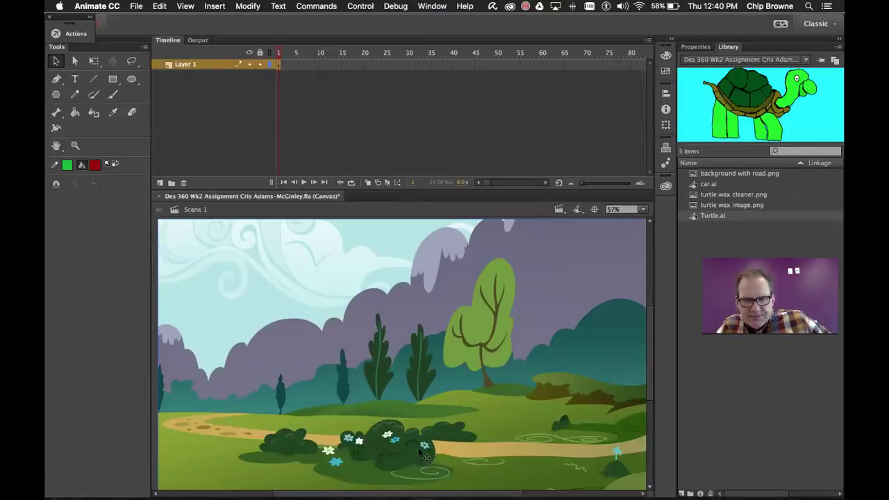
Step: Examine the whole road background in the frame view, from one side edge to the other and down to its lower edge
{"action": "scroll", "coordinate": [537, 453], "scroll_direction": "right", "scroll_amount": 5}
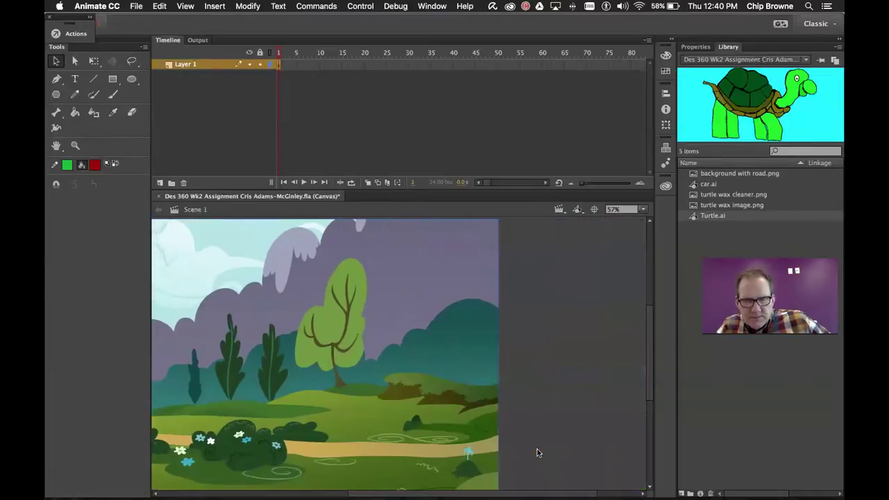
{"action": "scroll", "coordinate": [537, 452], "scroll_direction": "left", "scroll_amount": 3}
{"action": "scroll", "coordinate": [537, 453], "scroll_direction": "down", "scroll_amount": 3}
{"action": "scroll", "coordinate": [537, 452], "scroll_direction": "right", "scroll_amount": 3}
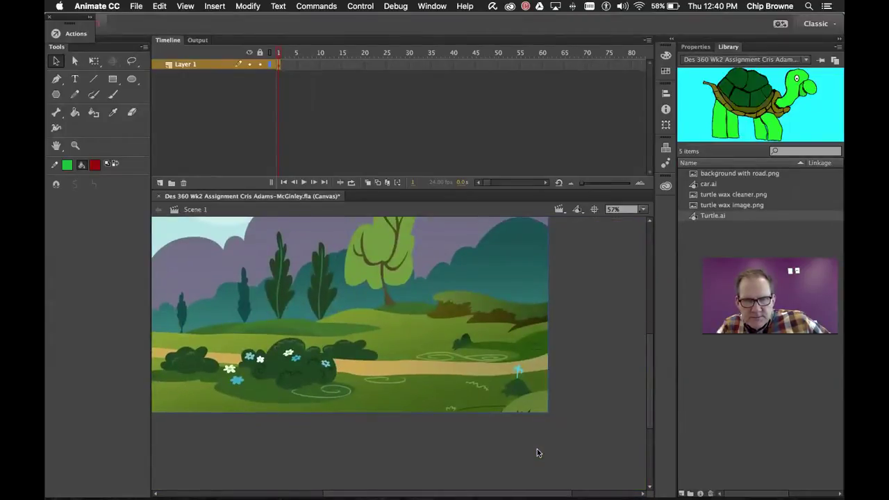
{"action": "scroll", "coordinate": [537, 453], "scroll_direction": "left", "scroll_amount": 3}
{"action": "scroll", "coordinate": [537, 450], "scroll_direction": "right", "scroll_amount": 2}
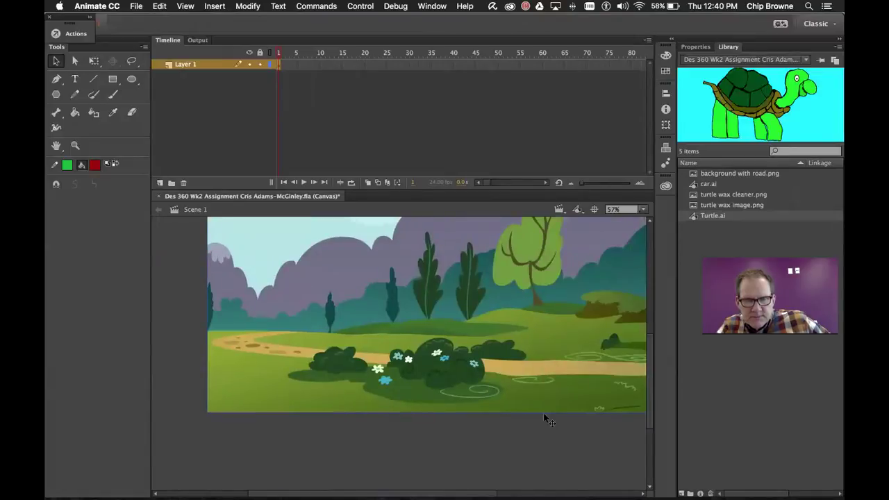
{"action": "scroll", "coordinate": [546, 401], "scroll_direction": "up", "scroll_amount": 2}
{"action": "scroll", "coordinate": [546, 400], "scroll_direction": "right", "scroll_amount": 3}
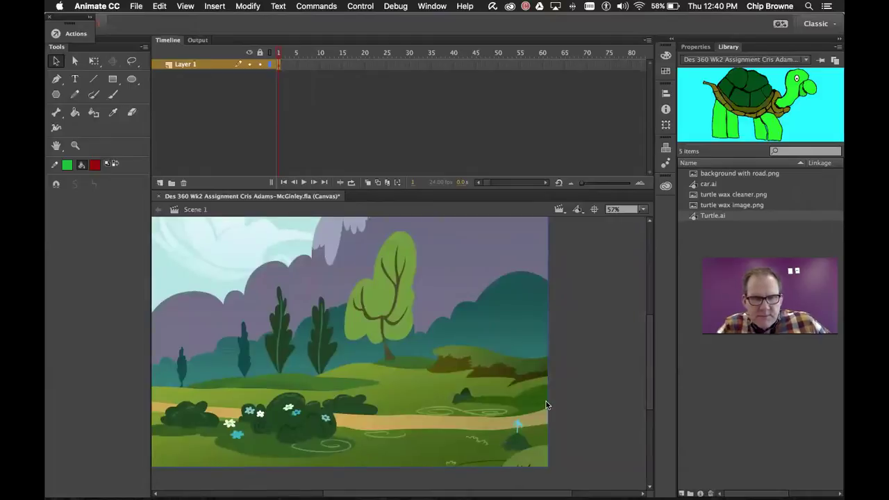
{"action": "scroll", "coordinate": [545, 400], "scroll_direction": "left", "scroll_amount": 3}
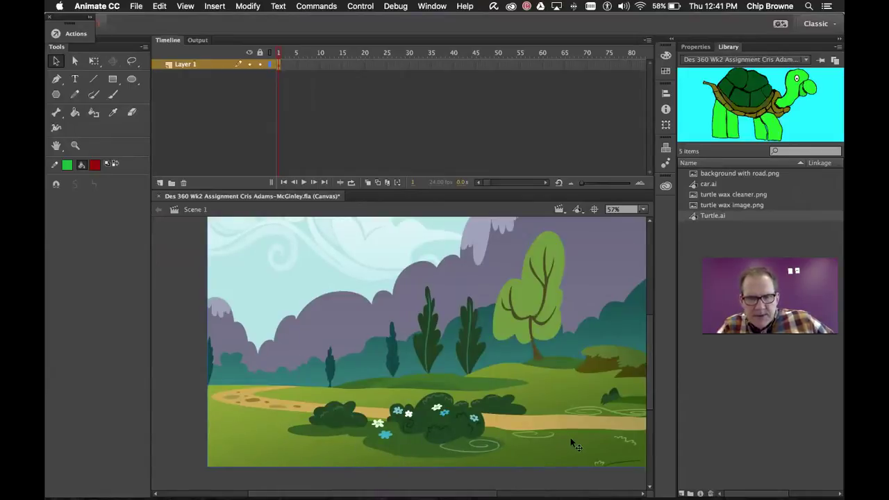
{"action": "scroll", "coordinate": [570, 437], "scroll_direction": "right", "scroll_amount": 5}
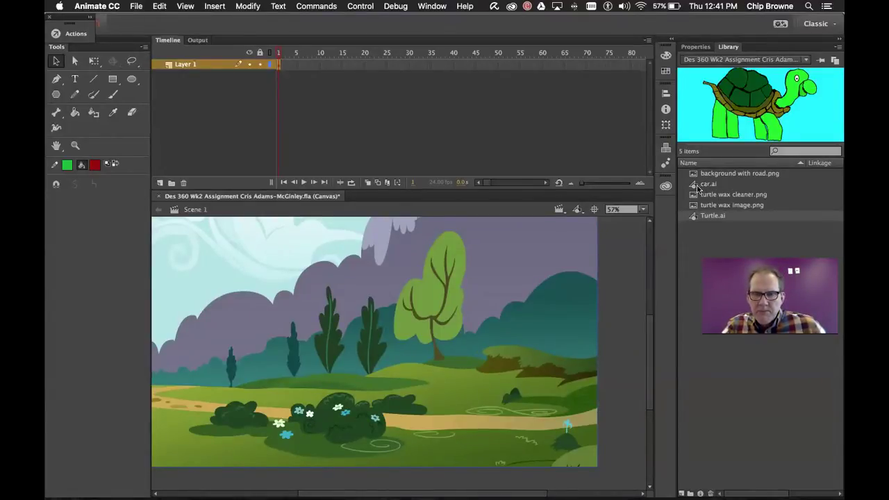
Step: Open the car.ai symbol from the library for editing and examine the complete car drawing
{"action": "double_click", "coordinate": [698, 186]}
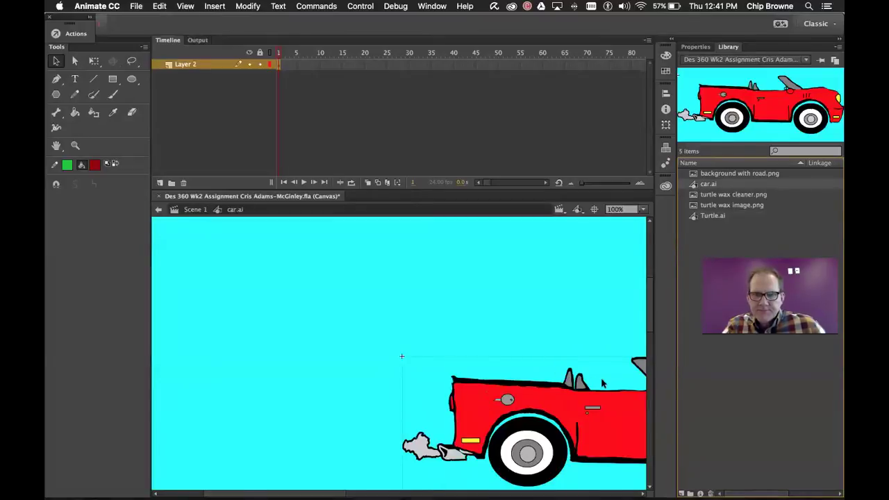
{"action": "scroll", "coordinate": [602, 382], "scroll_direction": "right", "scroll_amount": 5}
{"action": "scroll", "coordinate": [602, 382], "scroll_direction": "left", "scroll_amount": 2}
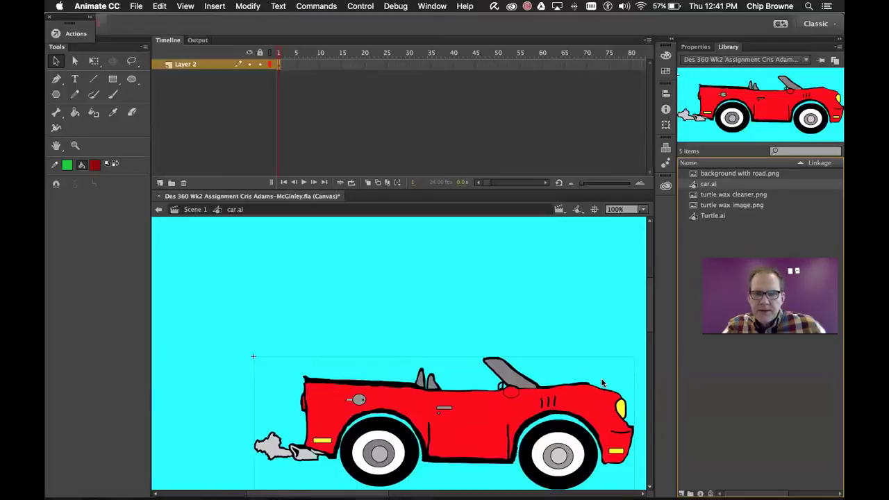
{"action": "scroll", "coordinate": [602, 382], "scroll_direction": "down", "scroll_amount": 1}
{"action": "scroll", "coordinate": [601, 378], "scroll_direction": "up", "scroll_amount": 1}
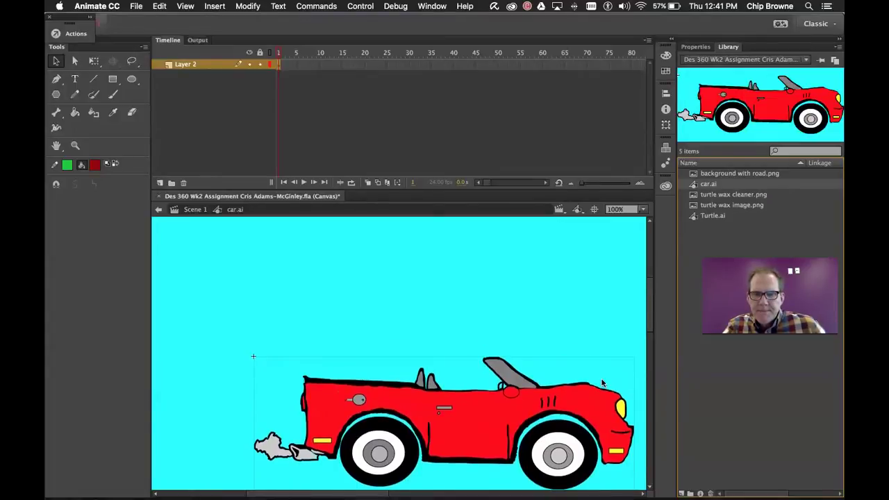
{"action": "scroll", "coordinate": [583, 398], "scroll_direction": "down", "scroll_amount": 3}
{"action": "scroll", "coordinate": [584, 397], "scroll_direction": "right", "scroll_amount": 2}
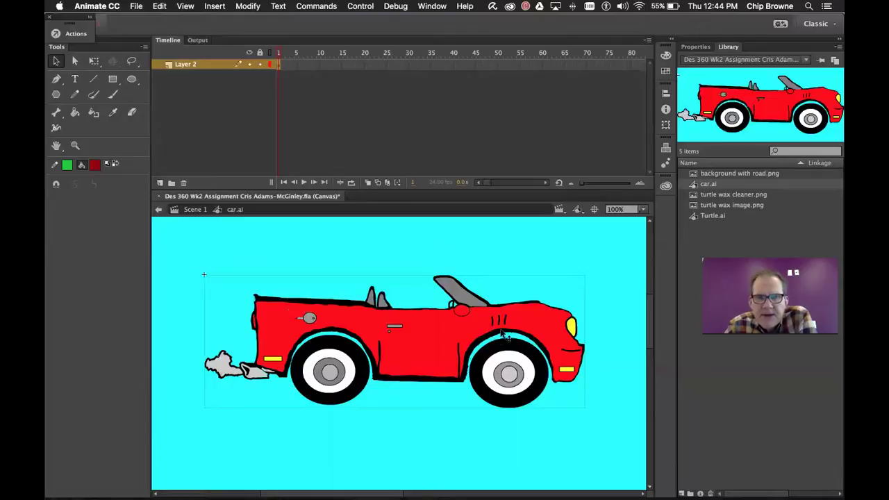
Step: Look at the Desktop files offered for Import to Library and close the dialog without importing anything
{"action": "left_click", "coordinate": [136, 8]}
{"action": "mouse_move", "coordinate": [198, 149]}
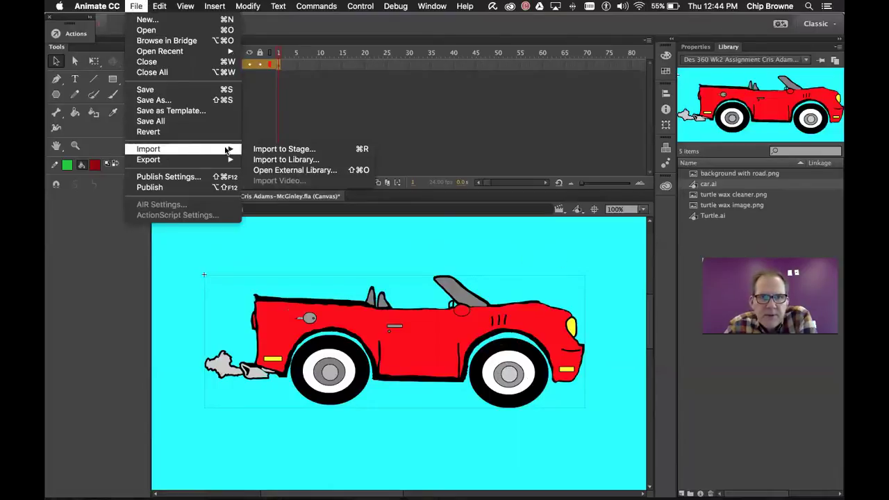
{"action": "left_click", "coordinate": [307, 159]}
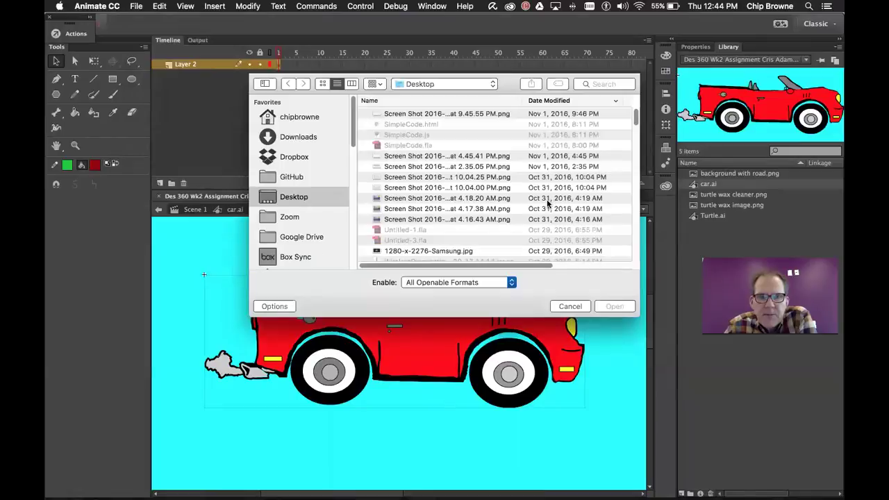
{"action": "left_click", "coordinate": [570, 307]}
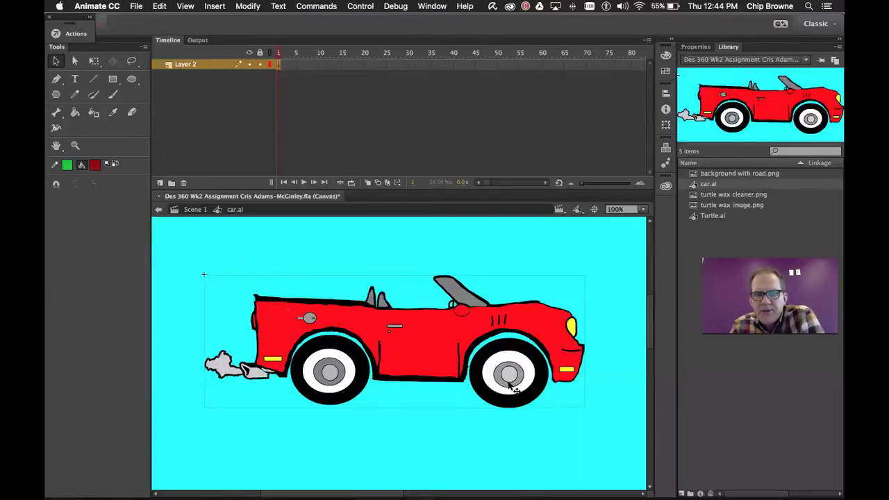
Step: Enter the car's group and try deleting all its artwork and, separately, the rear wheel's white ring, undoing each deletion
{"action": "double_click", "coordinate": [420, 336]}
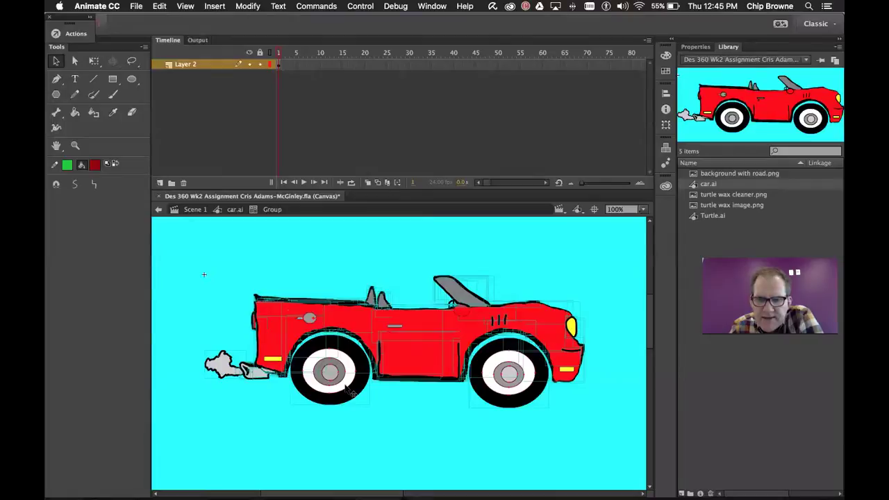
{"action": "key", "text": "Delete"}
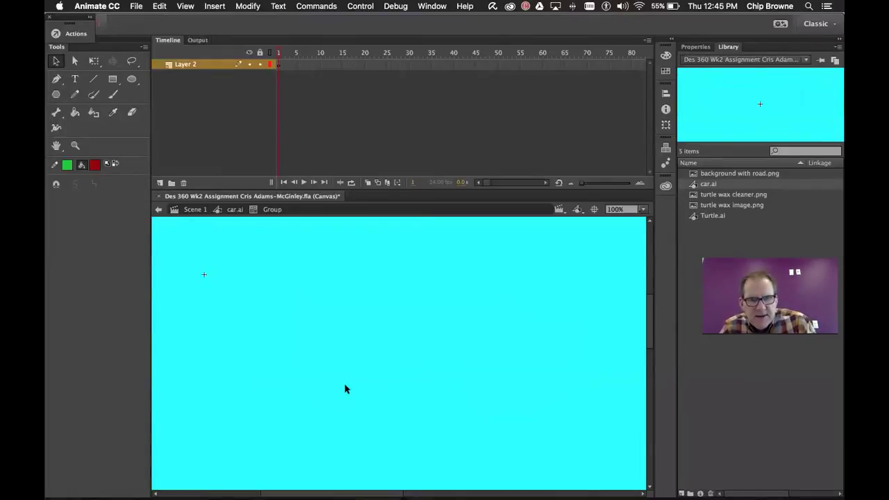
{"action": "key", "text": "super+z"}
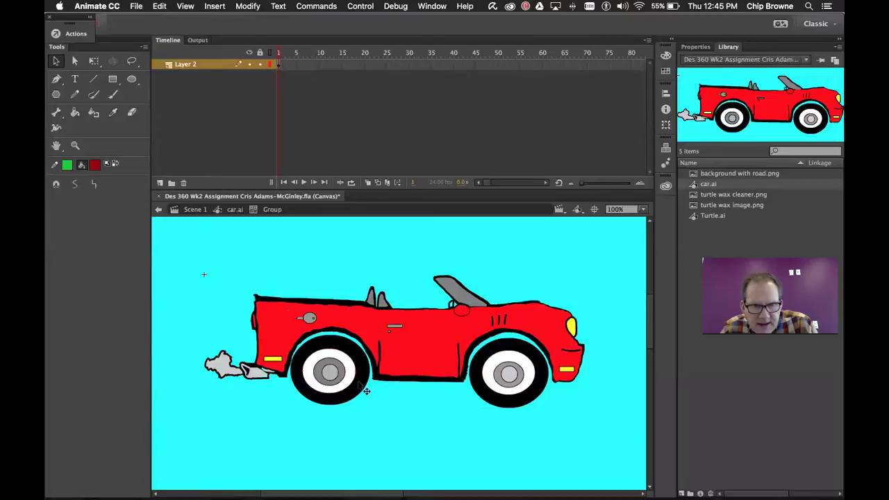
{"action": "key", "text": "Delete"}
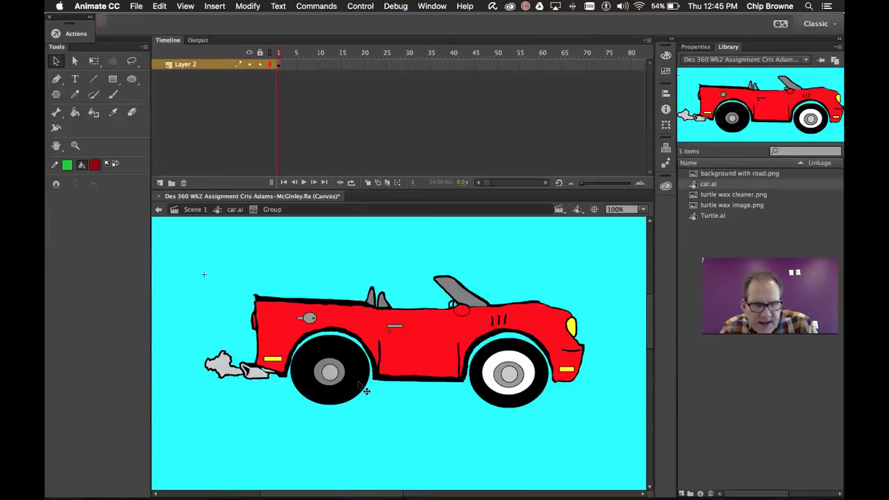
{"action": "key", "text": "super+z"}
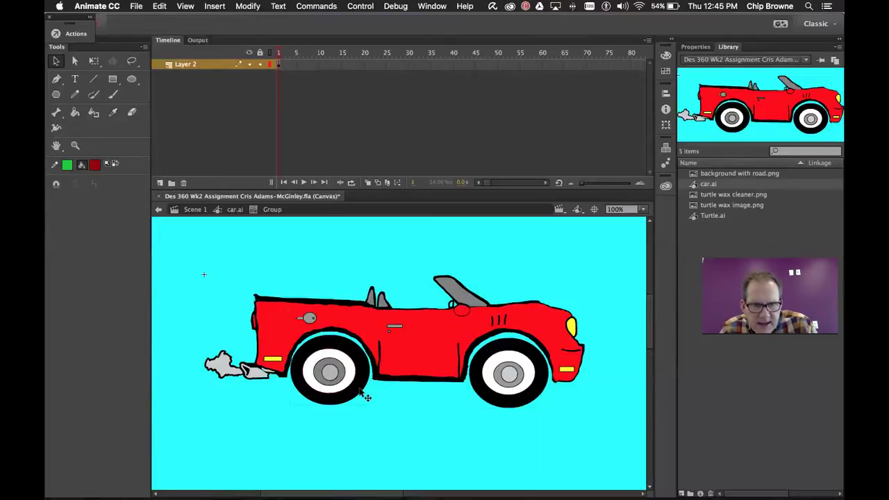
Step: Delete the rear wheel piece by piece: the black tire, the white ring and the grey hub parts
{"action": "left_click", "coordinate": [359, 391]}
{"action": "key", "text": "Delete"}
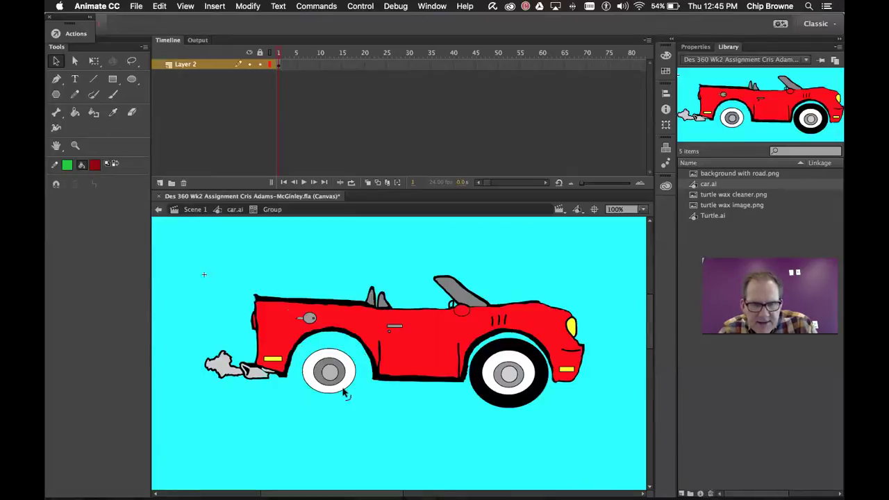
{"action": "left_click", "coordinate": [349, 391]}
{"action": "key", "text": "Delete"}
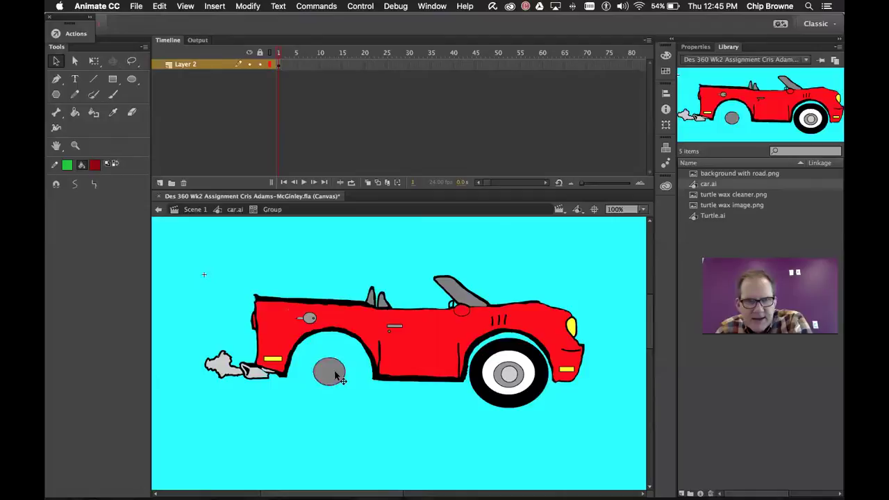
{"action": "key", "text": "Delete"}
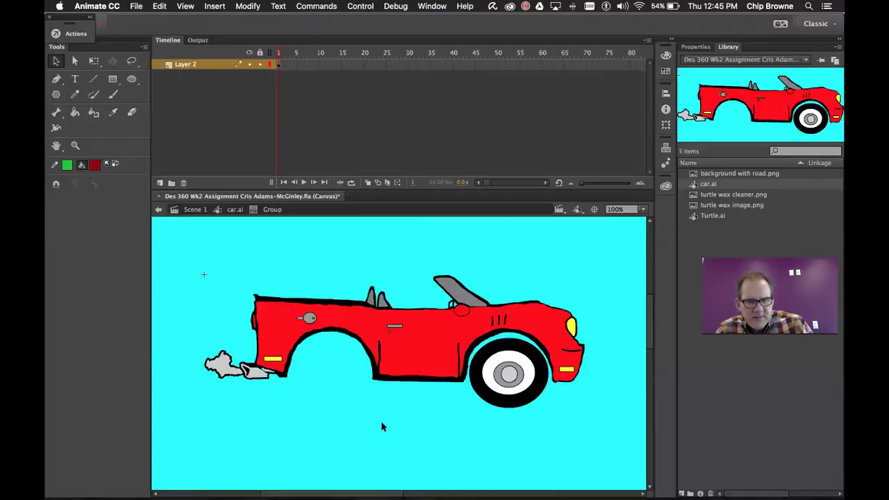
Step: Undo the rear wheel deletions and select all parts of the car group
{"action": "key", "text": "super+z"}
{"action": "key", "text": "super+z"}
{"action": "key", "text": "super+z"}
{"action": "key", "text": "super+z"}
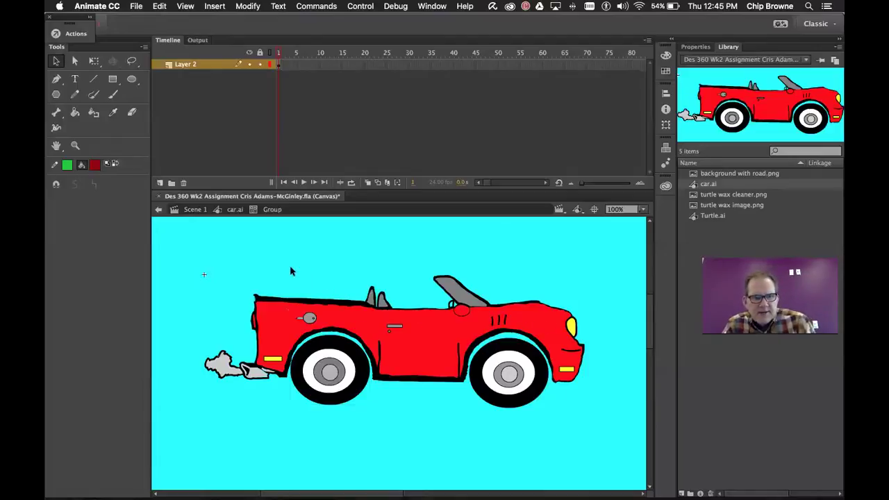
{"action": "key", "text": "super+a"}
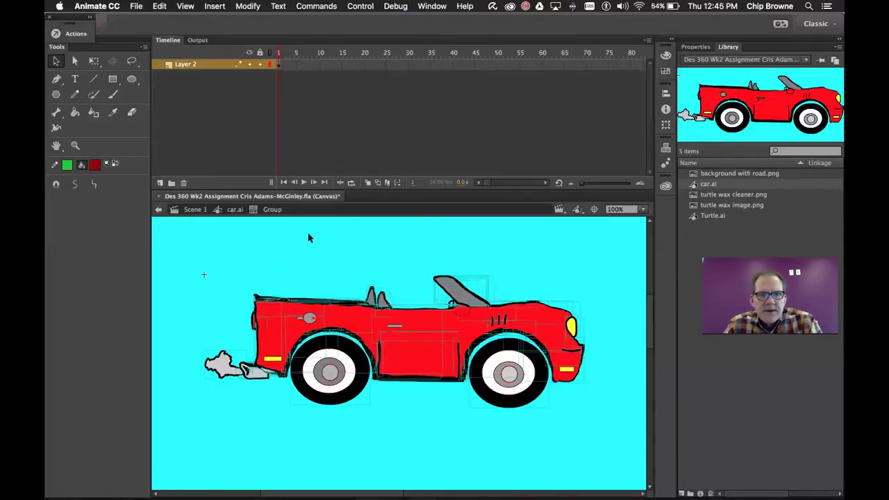
Step: Return to Scene 1, add a new layer above Layer 1, and make Layer 1 the active layer
{"action": "left_click", "coordinate": [182, 210]}
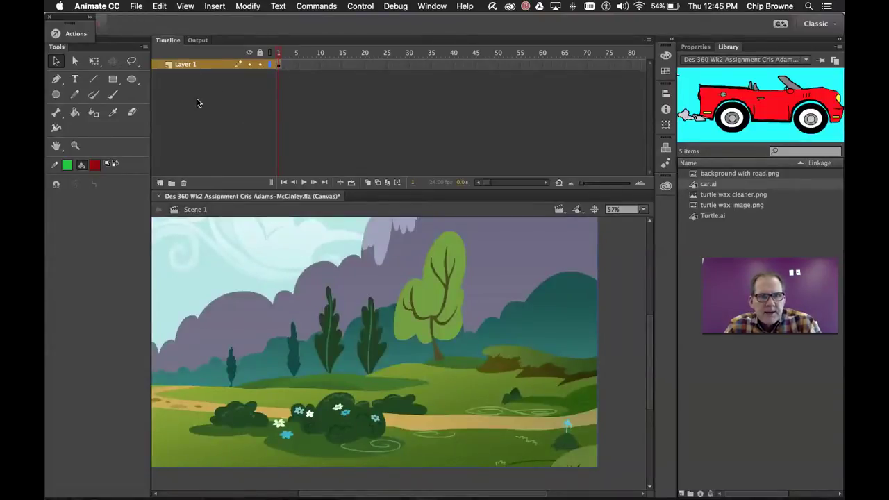
{"action": "left_click", "coordinate": [160, 182]}
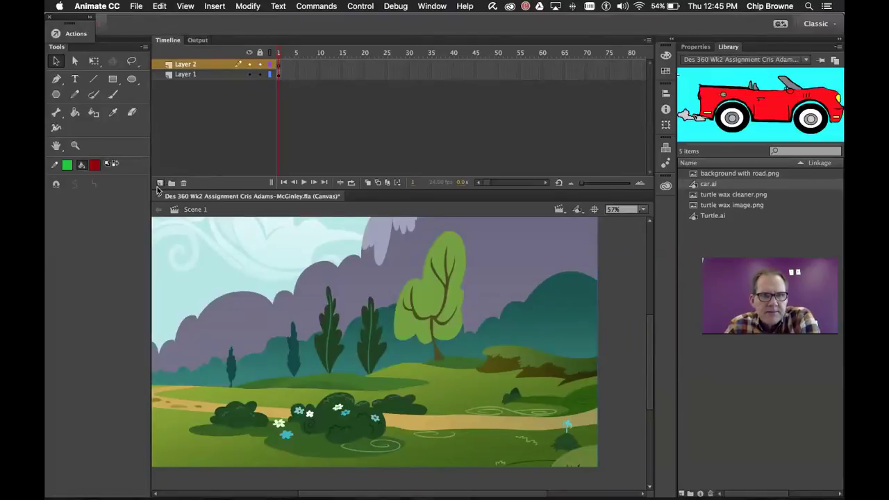
{"action": "left_click", "coordinate": [213, 78]}
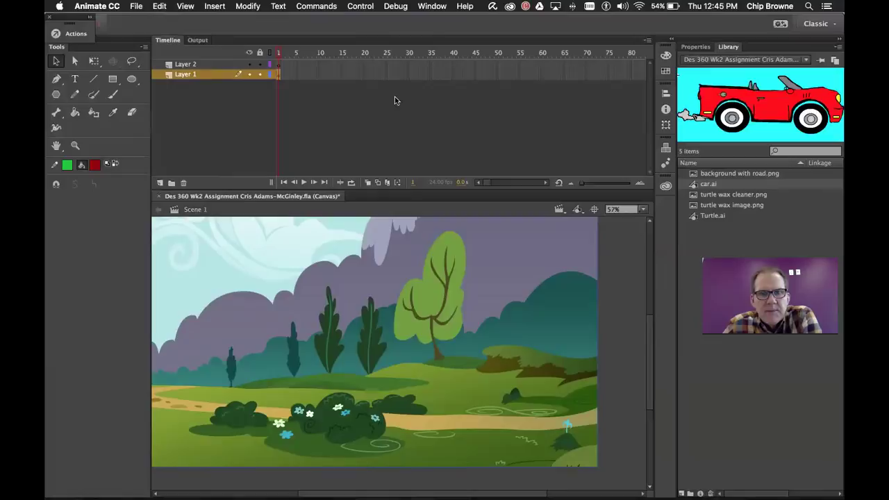
Step: View the New Document options and close the dialog without creating a document
{"action": "left_click", "coordinate": [135, 7]}
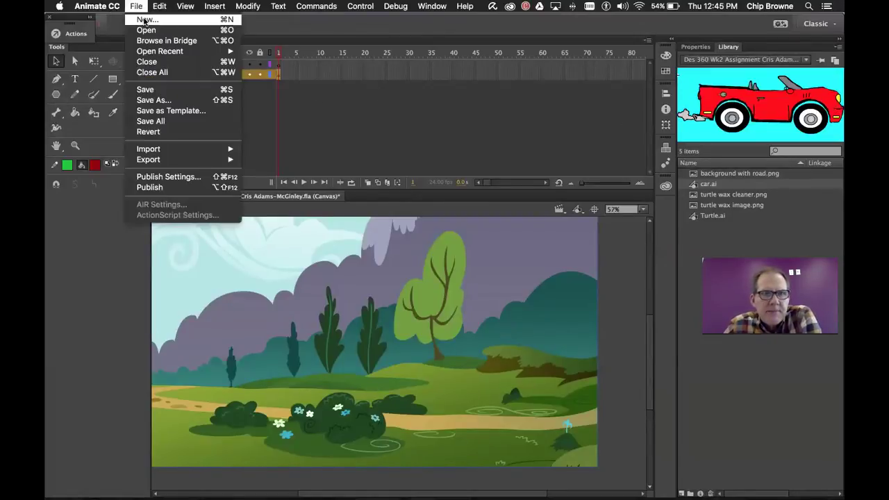
{"action": "left_click", "coordinate": [146, 20]}
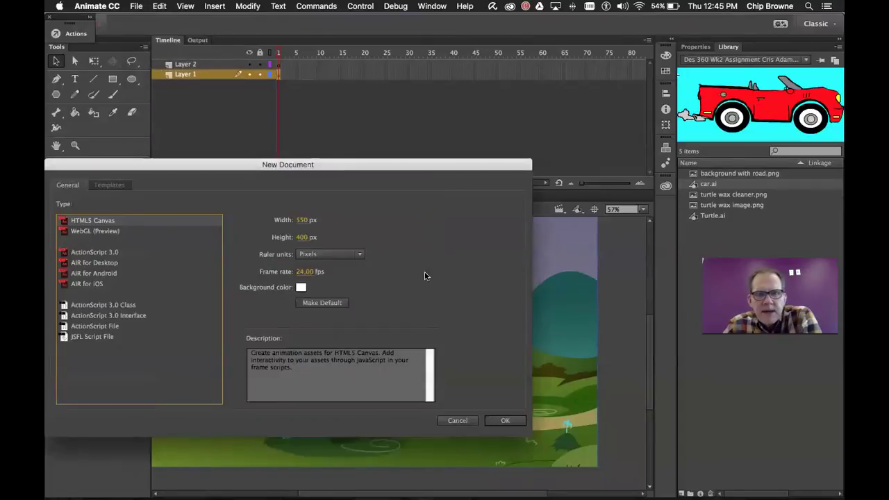
{"action": "left_click", "coordinate": [456, 420]}
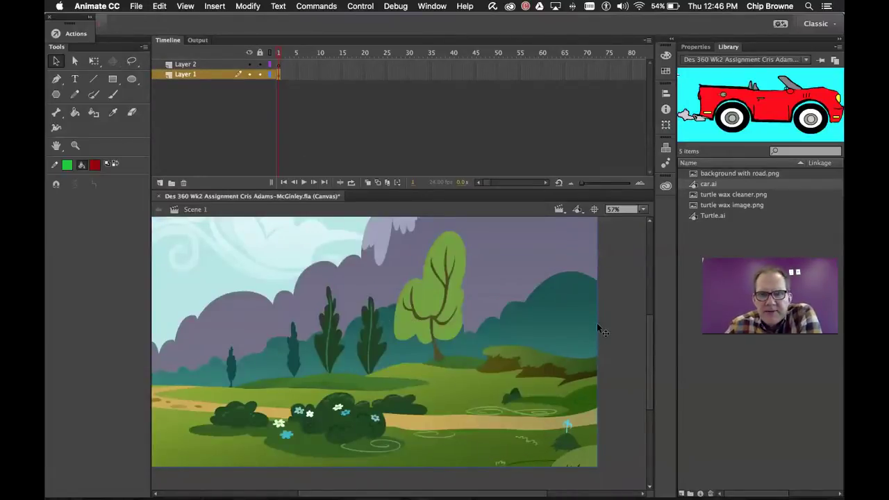
Step: Open the car.ai symbol from the library for editing again
{"action": "double_click", "coordinate": [712, 185]}
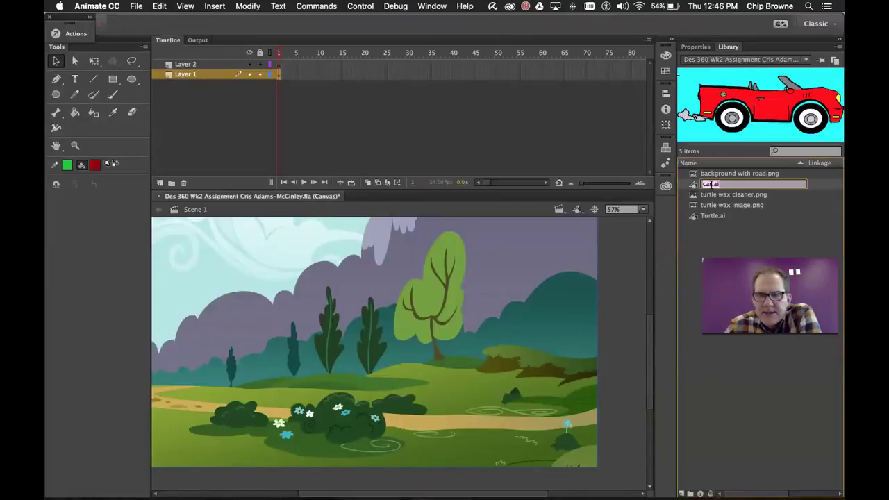
{"action": "double_click", "coordinate": [692, 186]}
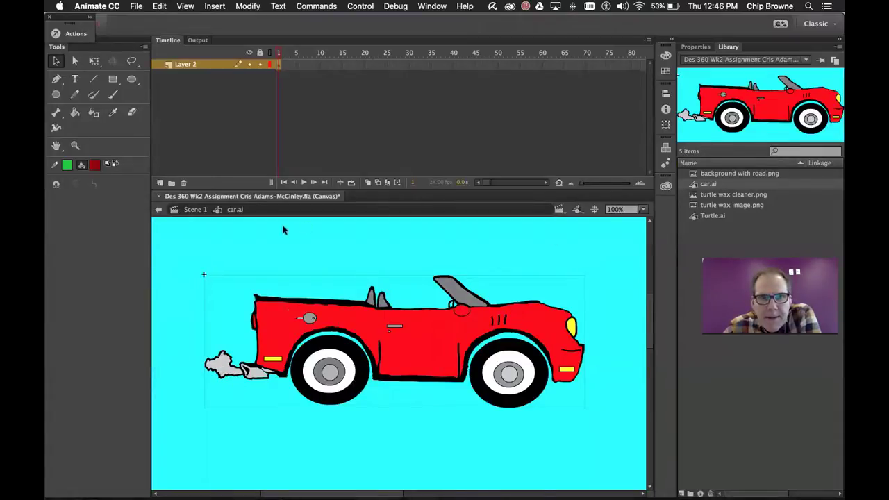
{"action": "left_click", "coordinate": [411, 414]}
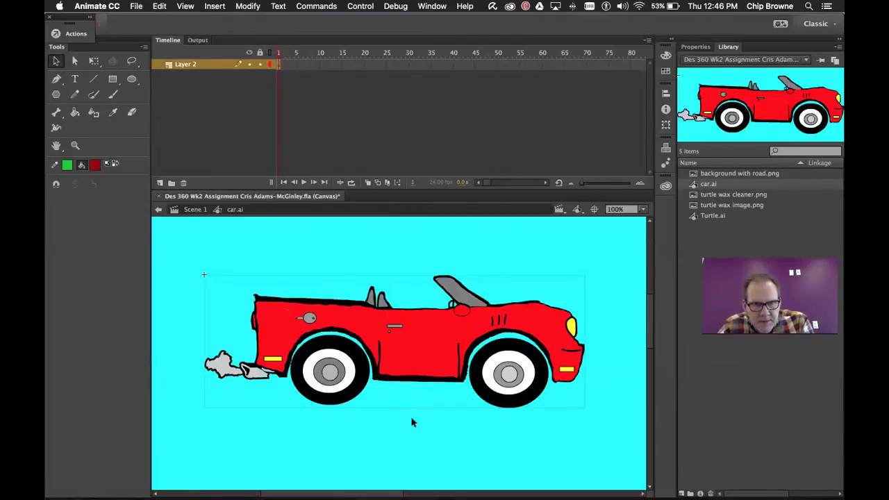
{"action": "left_click", "coordinate": [692, 187]}
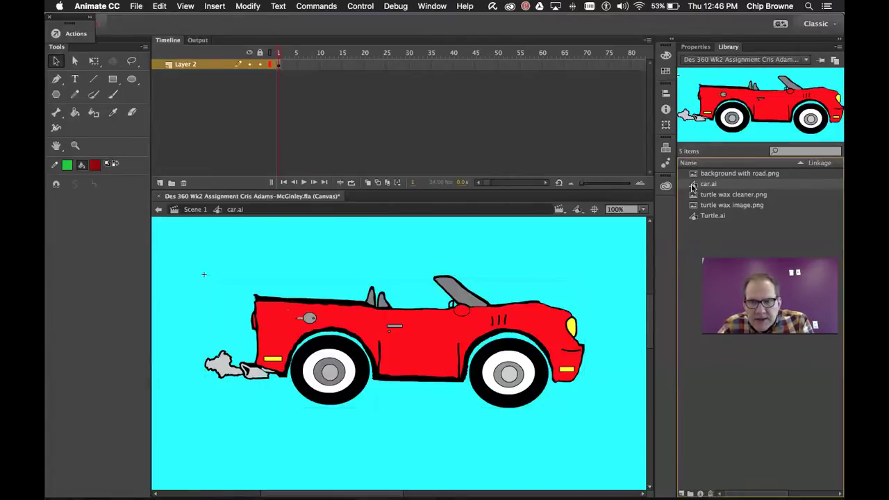
{"action": "left_click", "coordinate": [537, 378]}
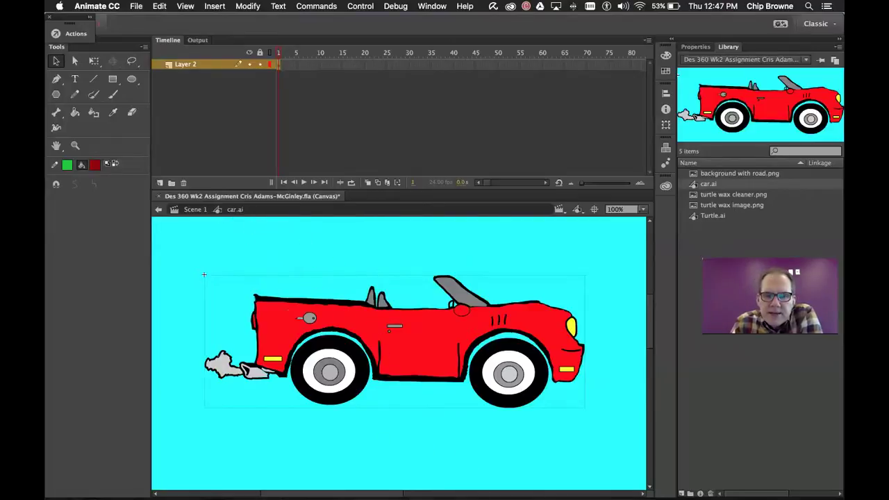
{"action": "mouse_move", "coordinate": [445, 478]}
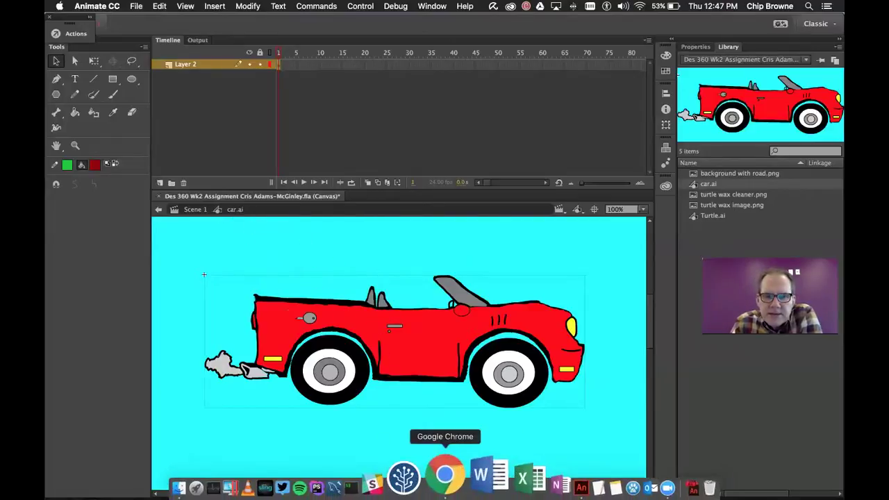
Step: View the bitmap properties of turtle wax cleaner.png and turtle wax image.png without changing them, and preview background with road.png
{"action": "double_click", "coordinate": [695, 195]}
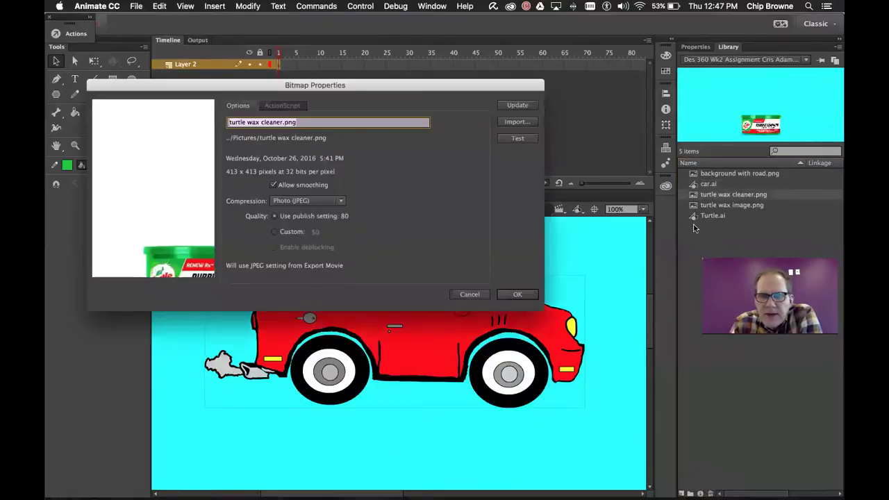
{"action": "left_click", "coordinate": [482, 297]}
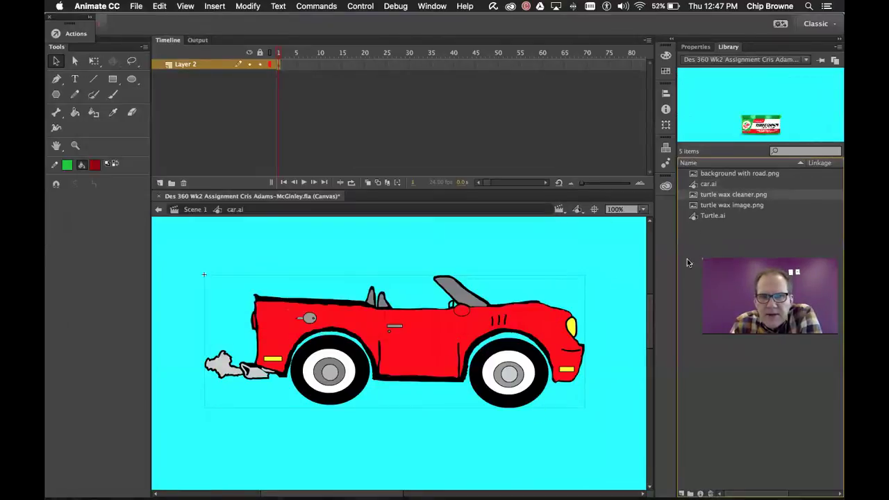
{"action": "double_click", "coordinate": [704, 207]}
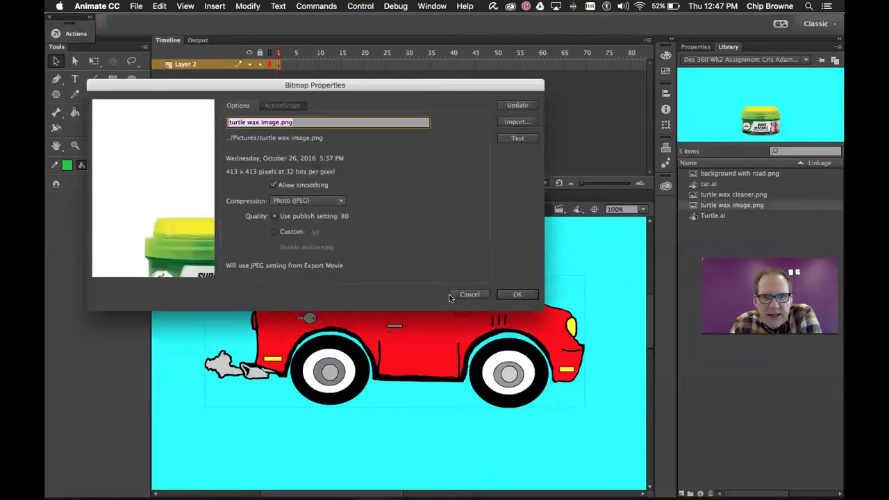
{"action": "left_click", "coordinate": [470, 294]}
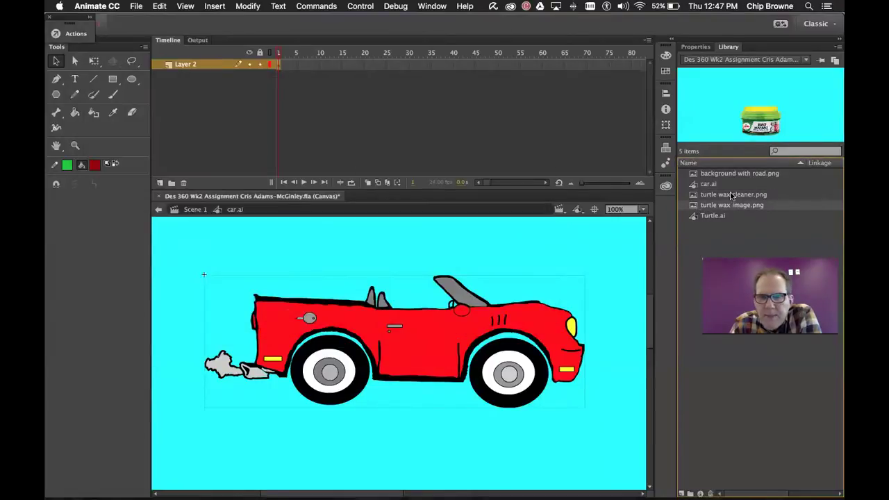
{"action": "left_click", "coordinate": [694, 175]}
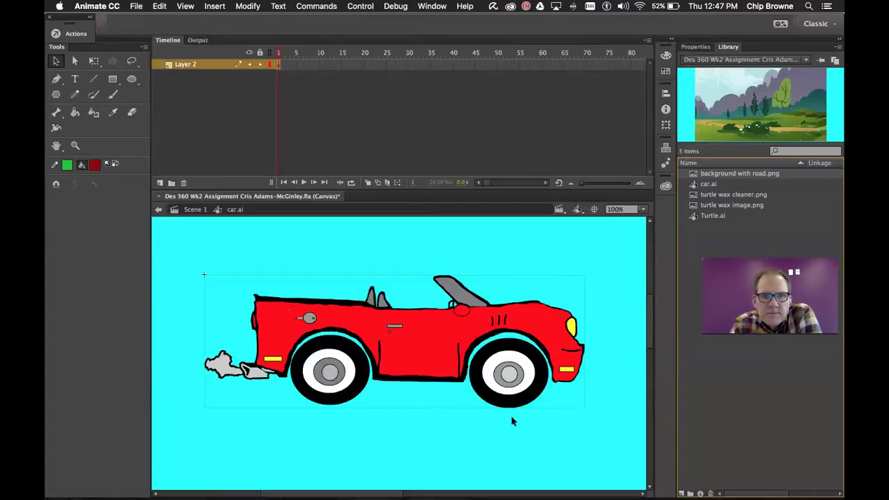
Step: Return to Scene 1 and view the bitmap properties of turtle wax cleaner.png again without changing them
{"action": "double_click", "coordinate": [484, 258]}
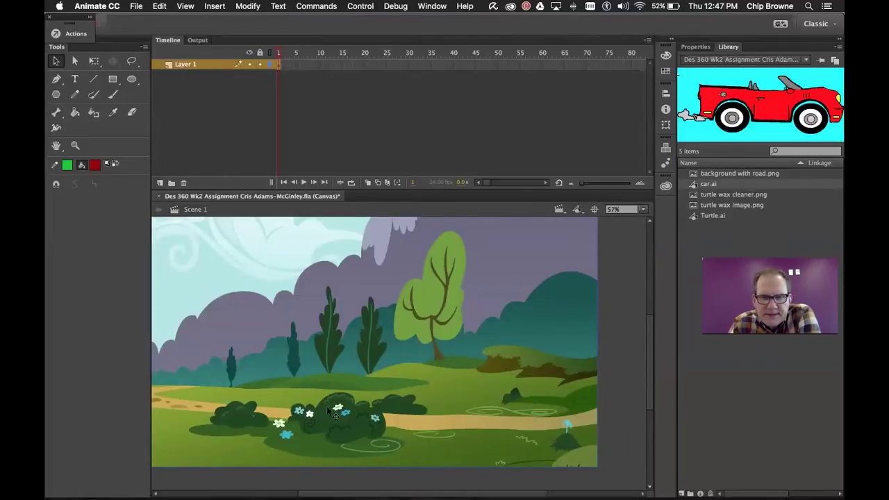
{"action": "mouse_move", "coordinate": [456, 486]}
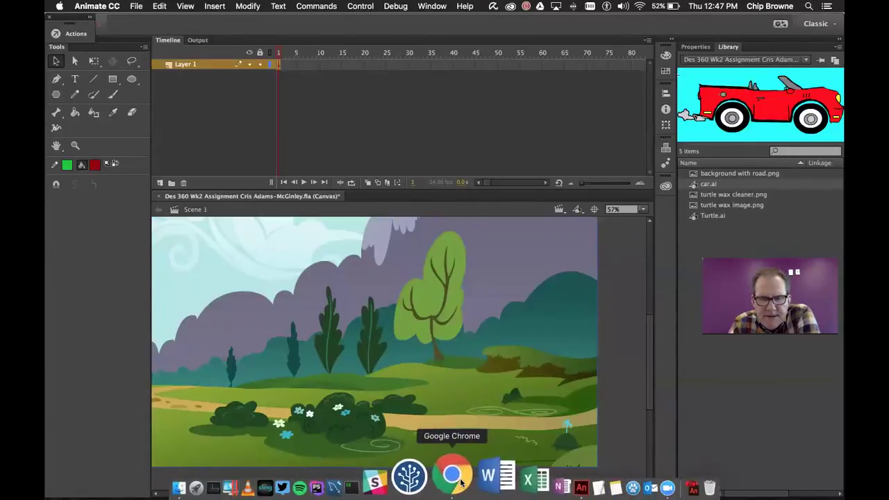
{"action": "double_click", "coordinate": [698, 197]}
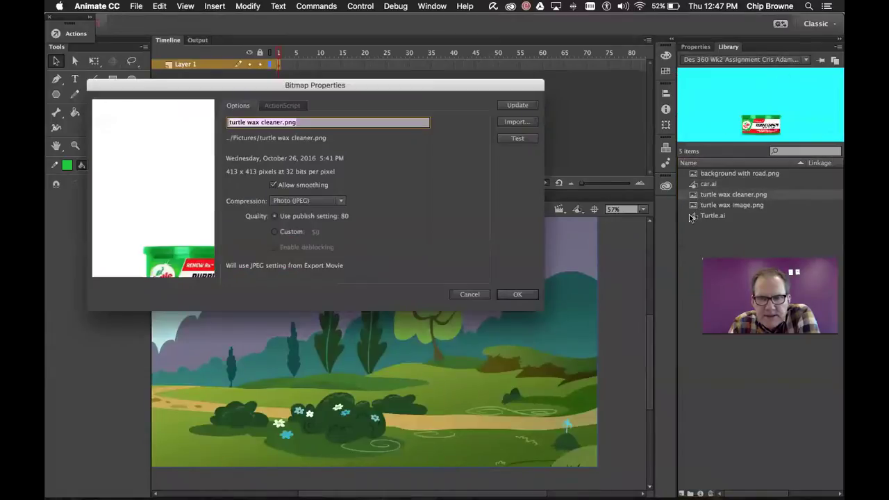
{"action": "left_click", "coordinate": [470, 294]}
Step: Switch to Google Chrome and open the Week 3 Assignment: Sound Effects page from the course home page
{"action": "mouse_move", "coordinate": [425, 477]}
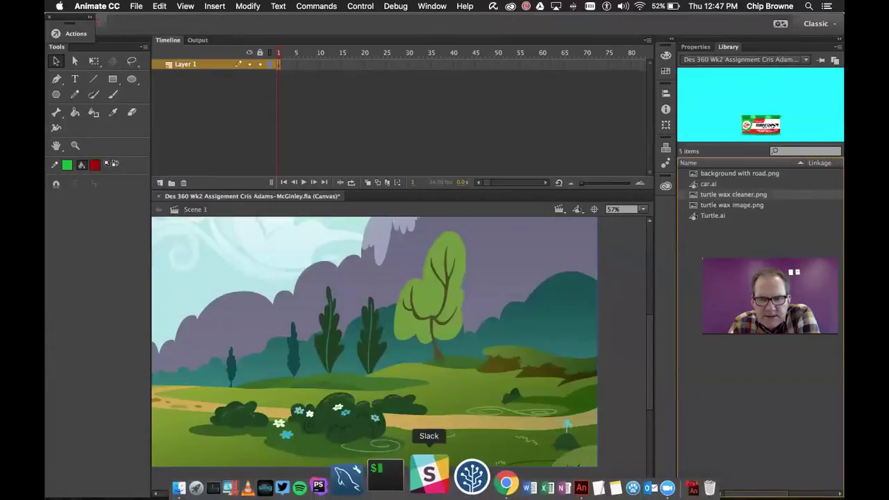
{"action": "left_click", "coordinate": [457, 477]}
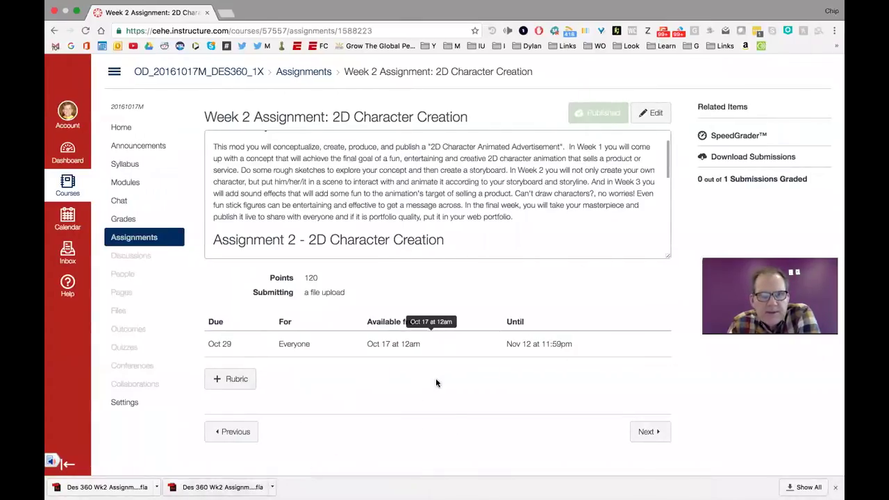
{"action": "left_click", "coordinate": [121, 129]}
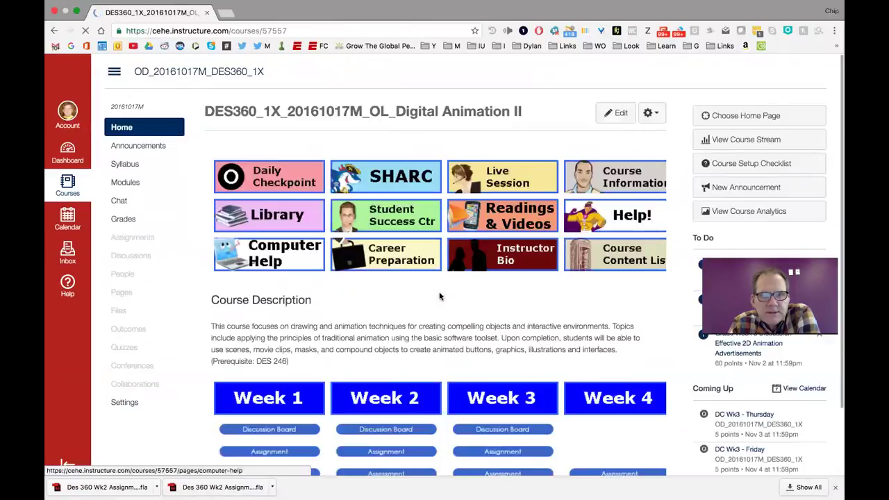
{"action": "scroll", "coordinate": [500, 392], "scroll_direction": "down", "scroll_amount": 3}
{"action": "left_click", "coordinate": [498, 373]}
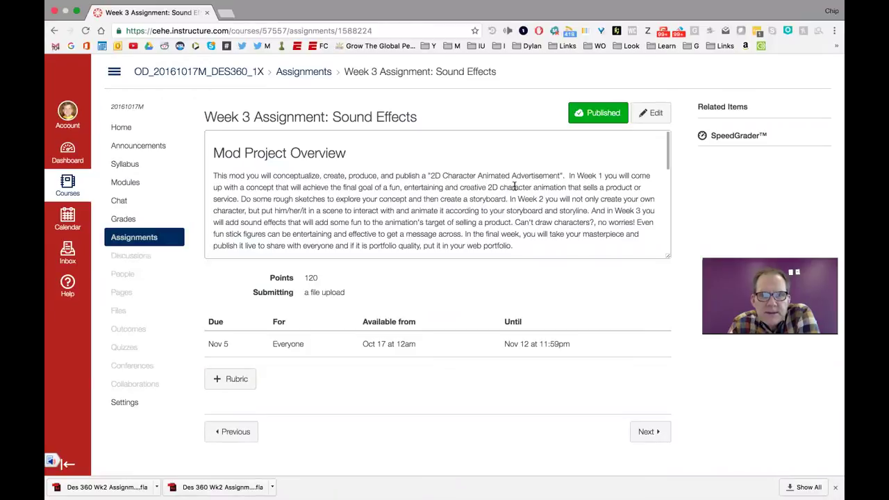
Step: Switch back to Animate CC, add a new layer above Layer 1 and place the Turtle.ai symbol on it near the flowering bush
{"action": "mouse_move", "coordinate": [357, 479]}
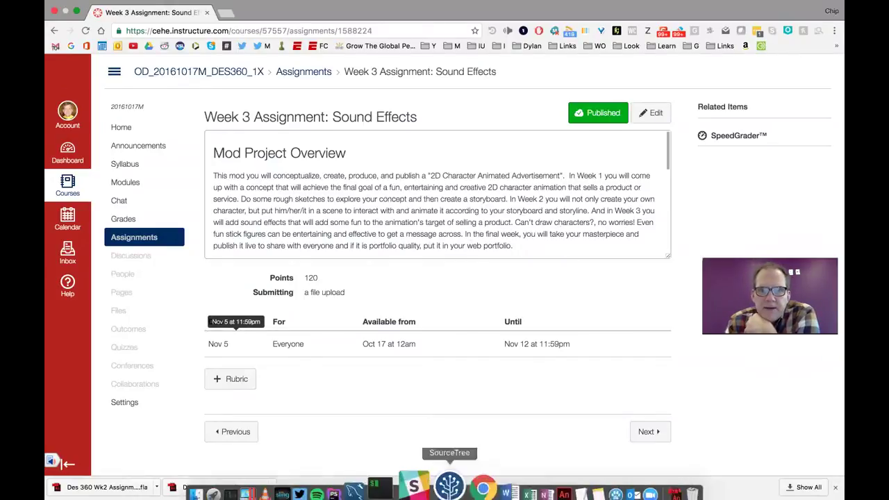
{"action": "mouse_move", "coordinate": [403, 475]}
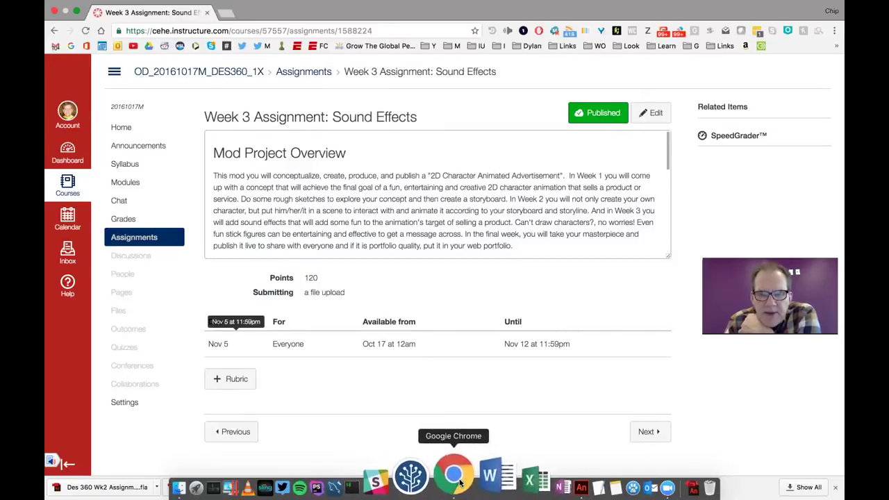
{"action": "left_click", "coordinate": [722, 478]}
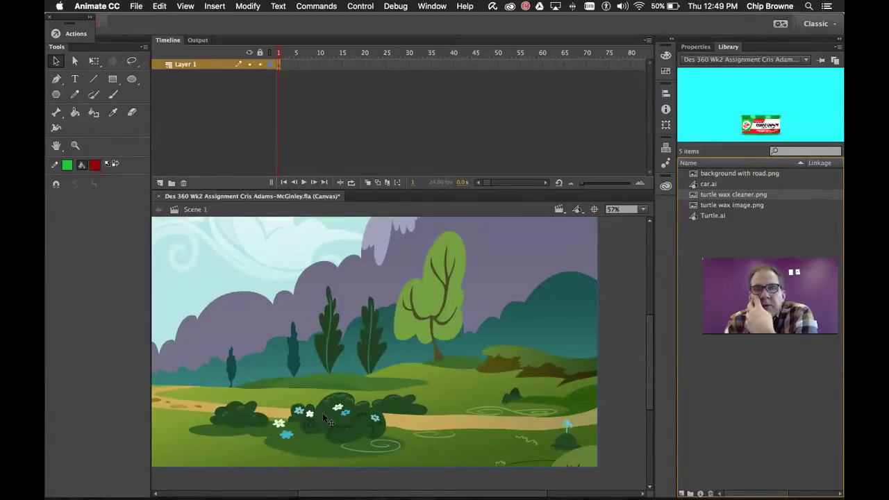
{"action": "left_click", "coordinate": [160, 183]}
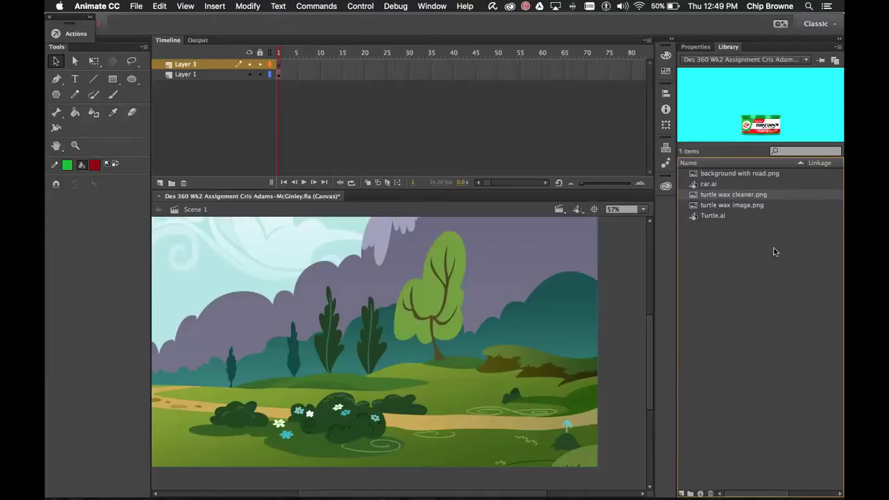
{"action": "left_click", "coordinate": [703, 218]}
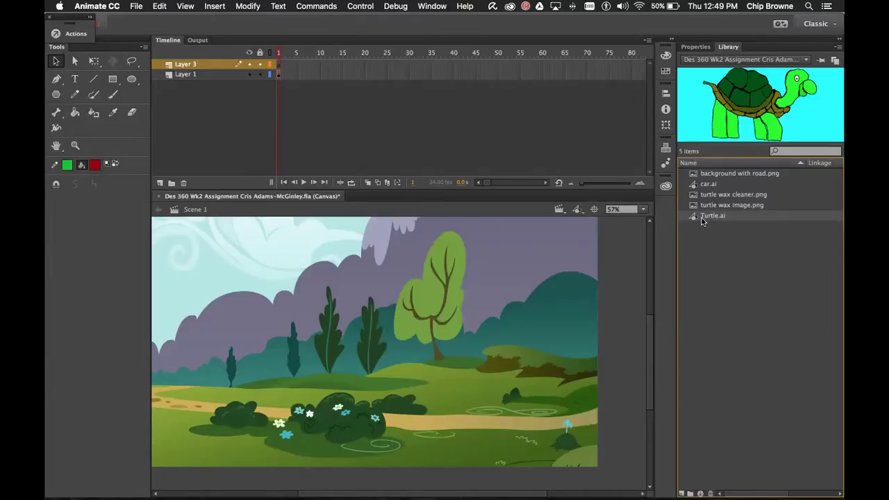
{"action": "left_click_drag", "start_coordinate": [686, 218], "coordinate": [373, 410]}
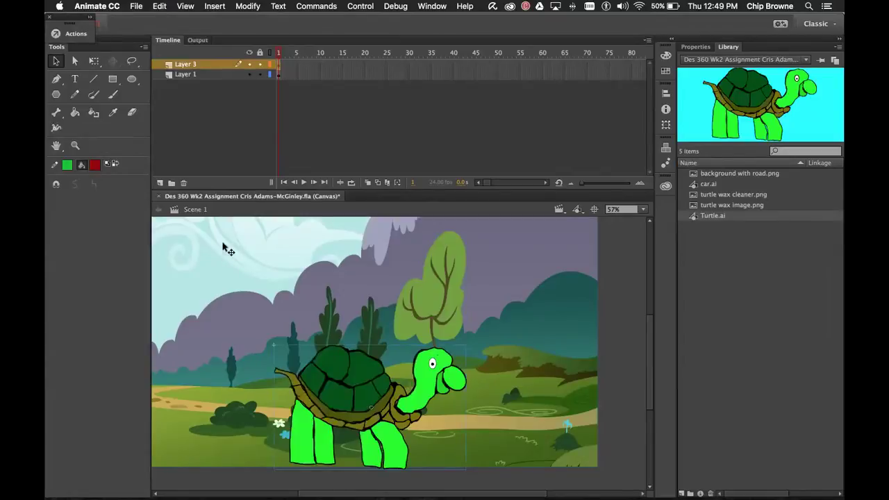
Step: Scale the turtle down to a bit under half its size with Free Transform and move it beside the dirt path
{"action": "left_click", "coordinate": [94, 61]}
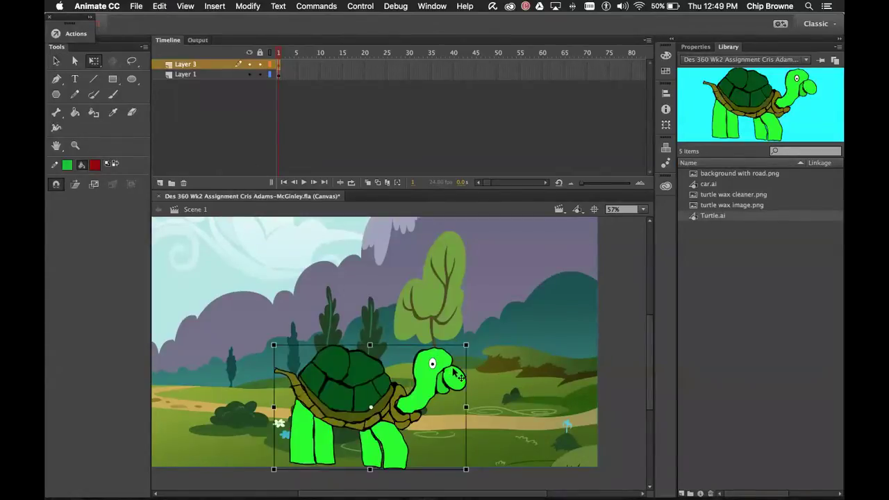
{"action": "left_click_drag", "start_coordinate": [465, 344], "coordinate": [415, 368]}
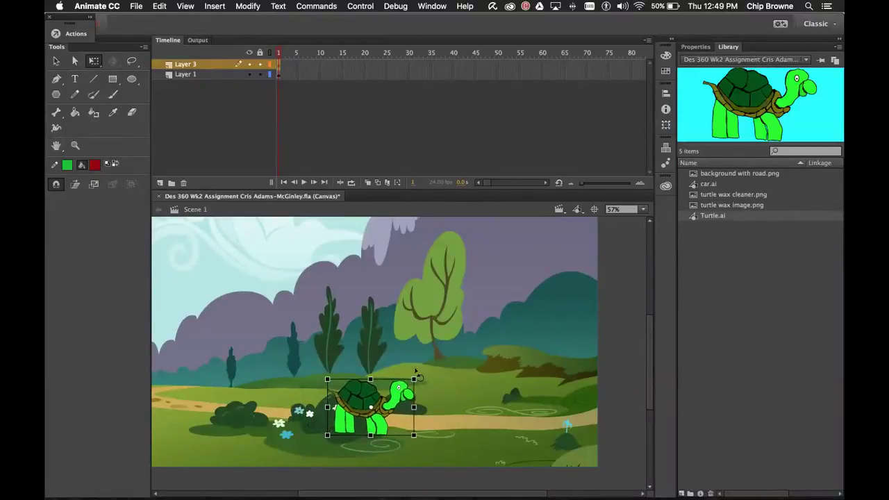
{"action": "left_click_drag", "start_coordinate": [367, 405], "coordinate": [228, 405]}
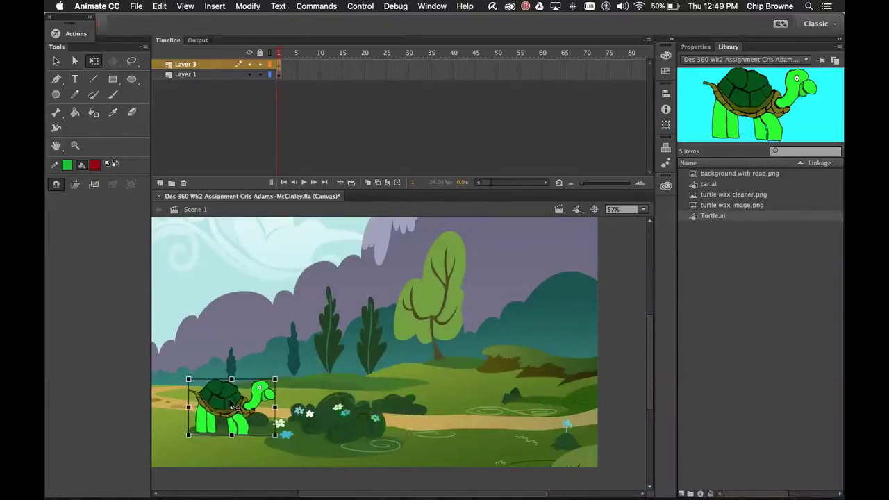
Step: Shrink the turtle to fit the start of the dirt path and reposition it there along the horizon
{"action": "left_click", "coordinate": [645, 211]}
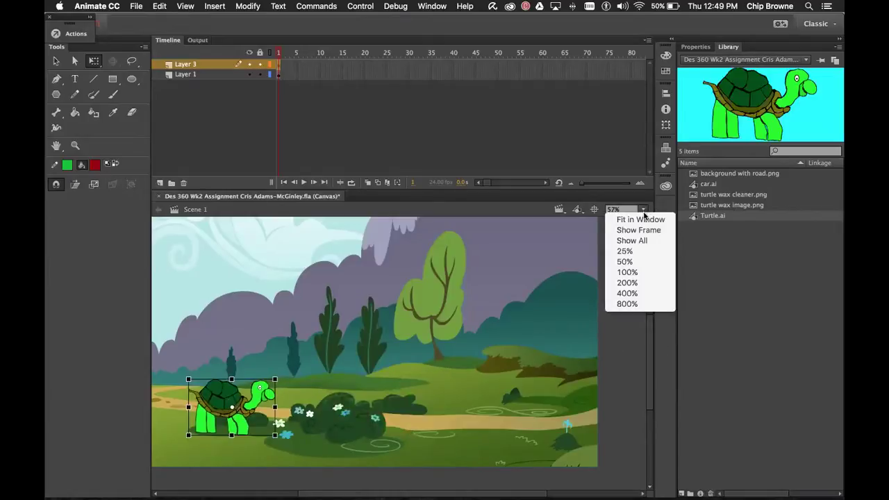
{"action": "left_click", "coordinate": [645, 231]}
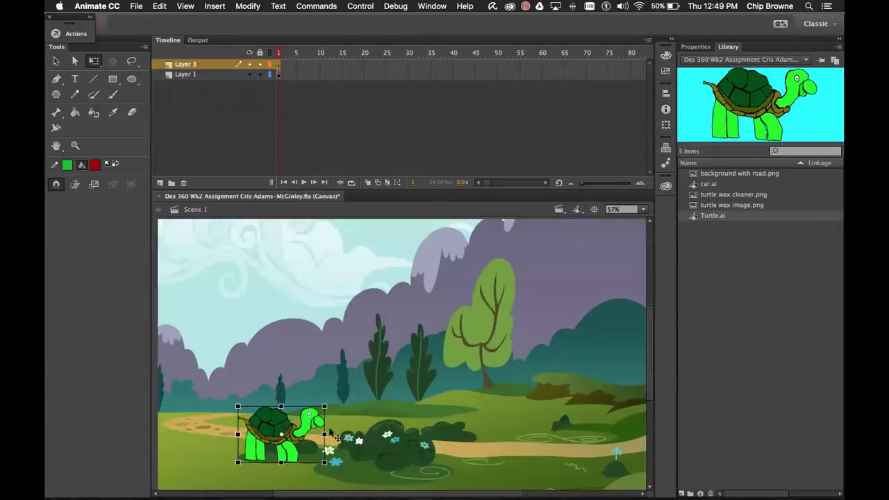
{"action": "left_click_drag", "start_coordinate": [281, 437], "coordinate": [218, 425]}
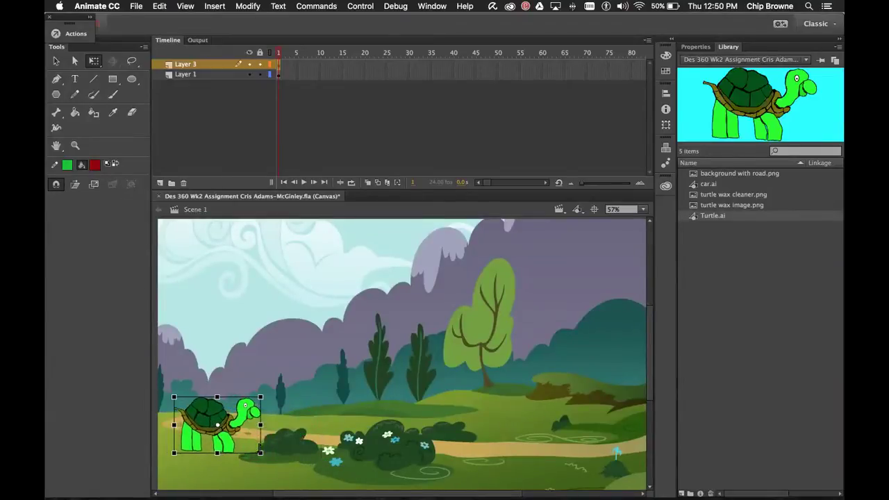
{"action": "left_click_drag", "start_coordinate": [261, 452], "coordinate": [233, 436]}
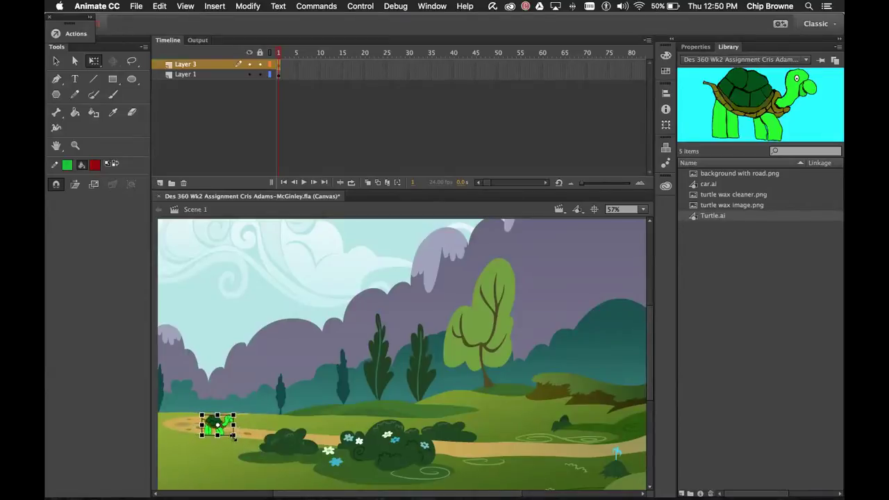
{"action": "left_click_drag", "start_coordinate": [211, 411], "coordinate": [231, 436]}
{"action": "left_click_drag", "start_coordinate": [223, 436], "coordinate": [196, 420]}
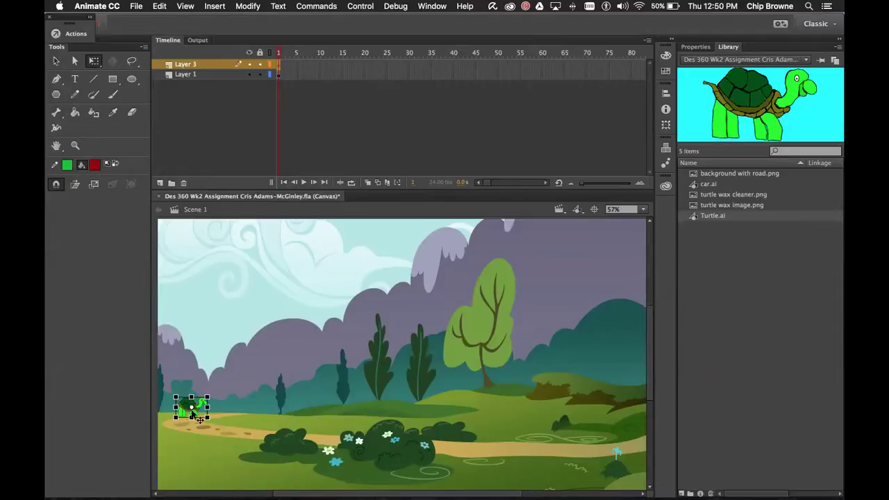
Step: Move the turtle to the foreground by the small bush and enlarge it to about twice its tiny size
{"action": "left_click_drag", "start_coordinate": [250, 447], "coordinate": [306, 476]}
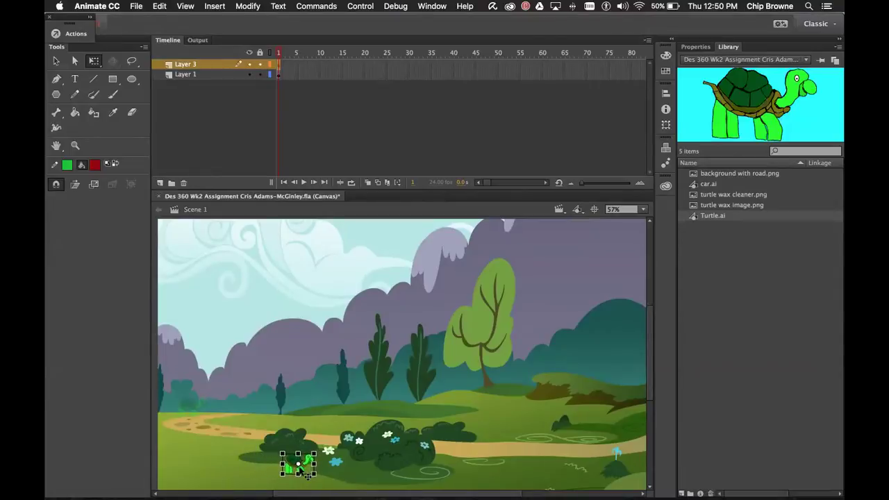
{"action": "left_click_drag", "start_coordinate": [313, 447], "coordinate": [296, 451]}
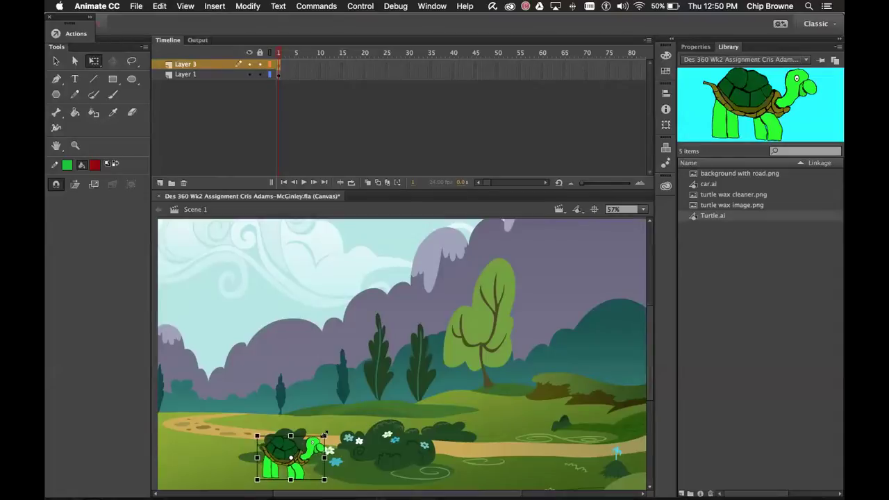
{"action": "left_click_drag", "start_coordinate": [324, 434], "coordinate": [338, 428]}
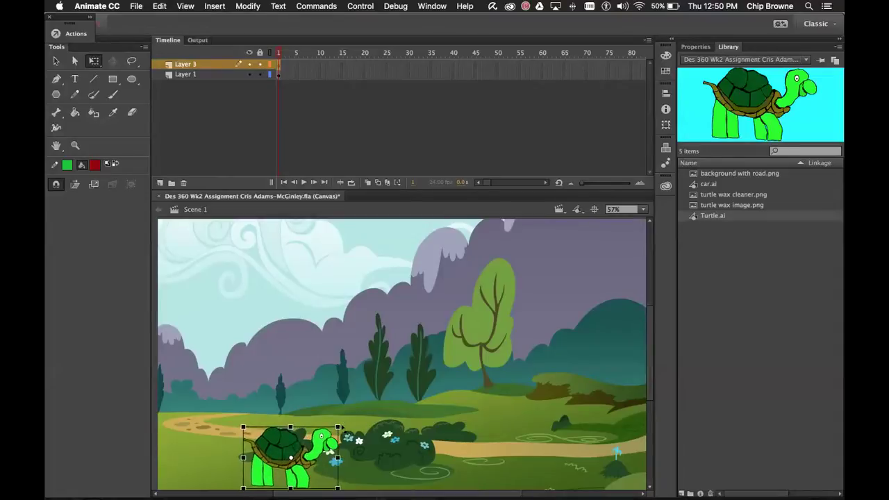
{"action": "left_click_drag", "start_coordinate": [337, 426], "coordinate": [310, 452]}
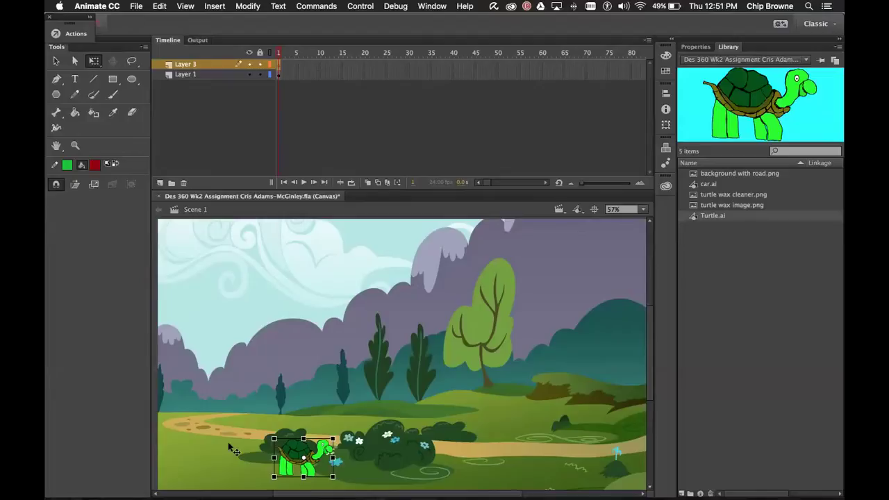
Step: Open the Turtle.ai symbol from the library for editing and enter the group that holds the turtle's parts
{"action": "double_click", "coordinate": [704, 219]}
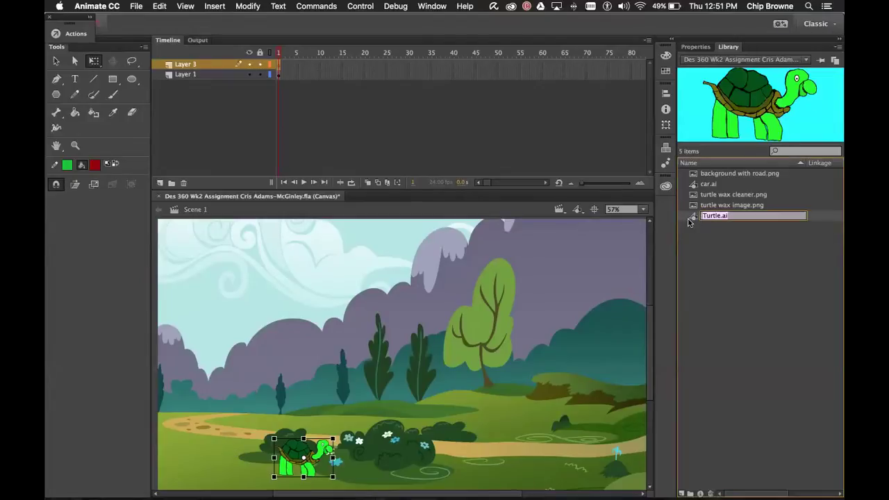
{"action": "double_click", "coordinate": [694, 217]}
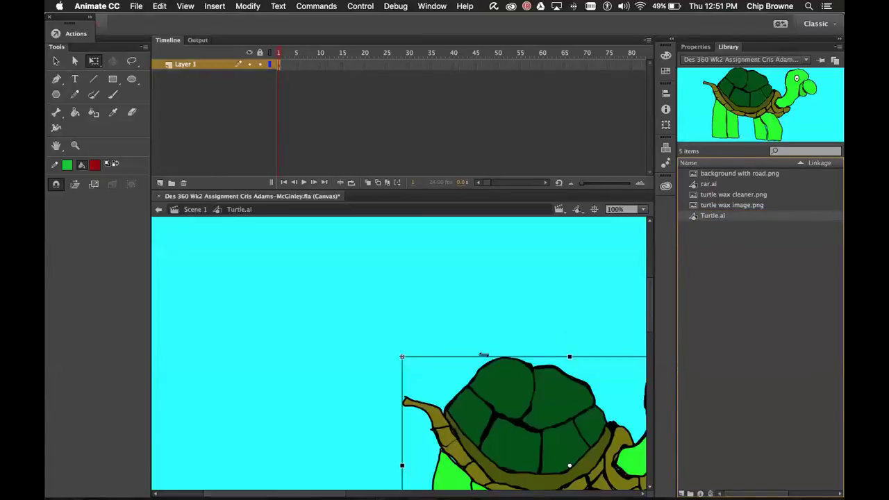
{"action": "scroll", "coordinate": [492, 442], "scroll_direction": "down", "scroll_amount": 5}
{"action": "scroll", "coordinate": [493, 442], "scroll_direction": "right", "scroll_amount": 5}
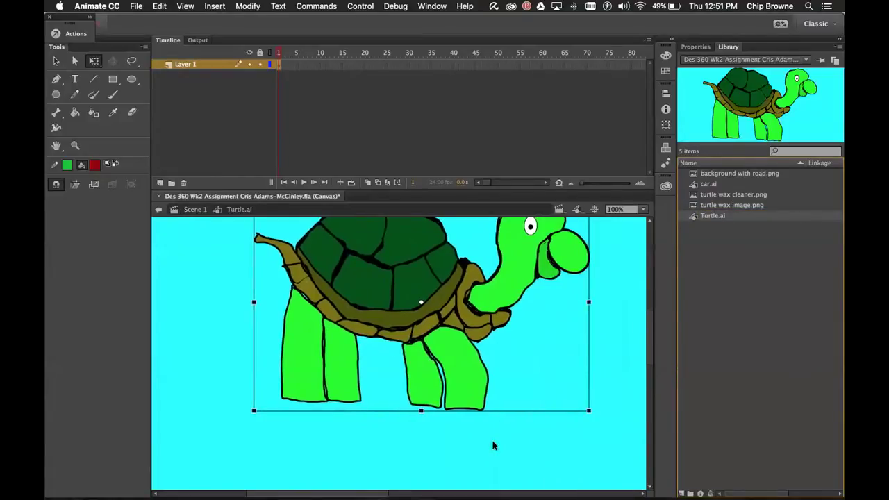
{"action": "double_click", "coordinate": [473, 401]}
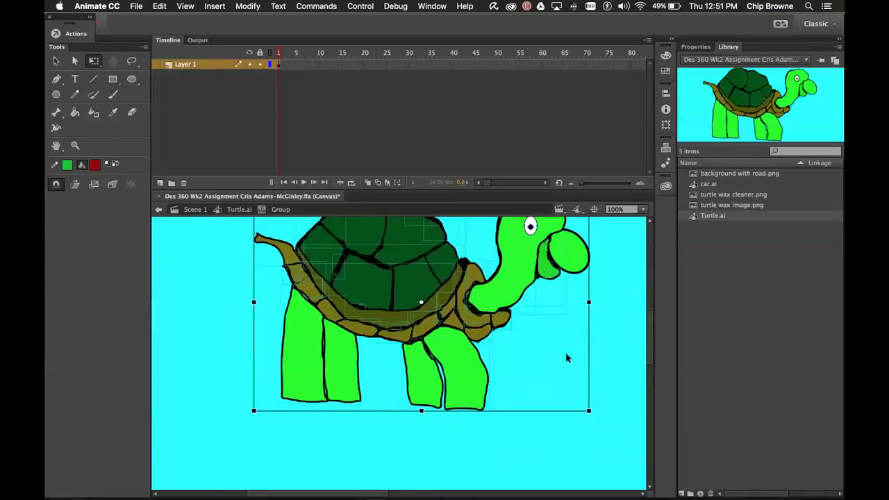
{"action": "scroll", "coordinate": [555, 343], "scroll_direction": "up", "scroll_amount": 3}
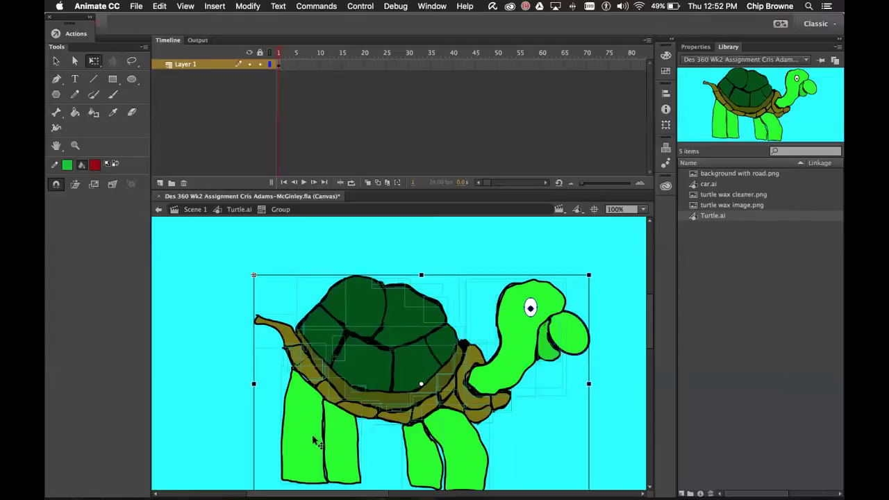
{"action": "key", "text": "Delete"}
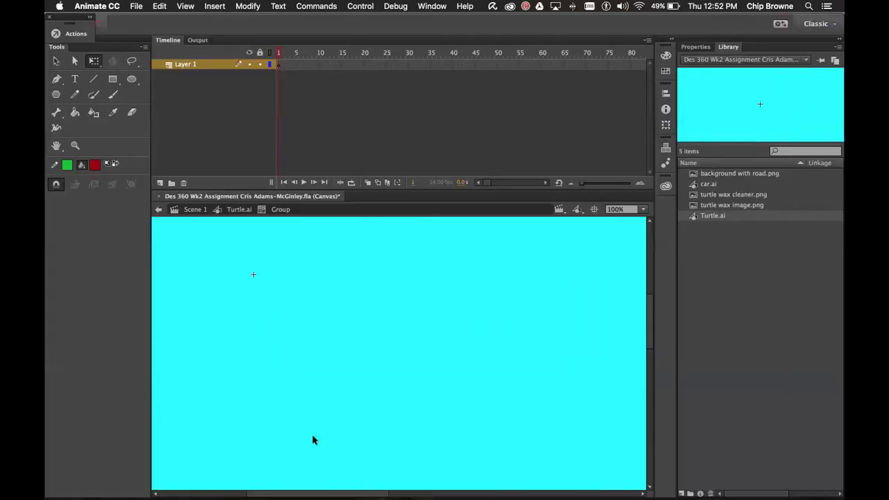
{"action": "key", "text": "super+z"}
{"action": "left_click", "coordinate": [54, 62]}
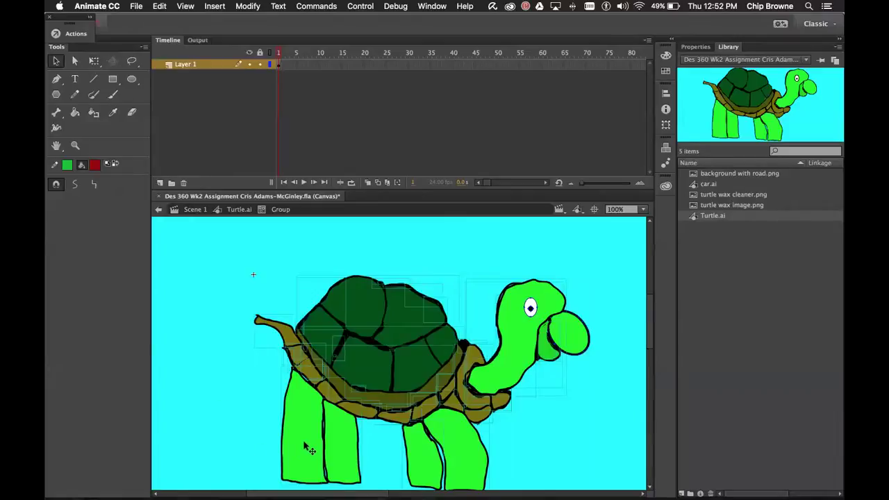
{"action": "key", "text": "Delete"}
{"action": "key", "text": "super+z"}
Step: Deselect all the turtle's parts and delete its four legs one by one with the Selection tool
{"action": "left_click", "coordinate": [386, 460]}
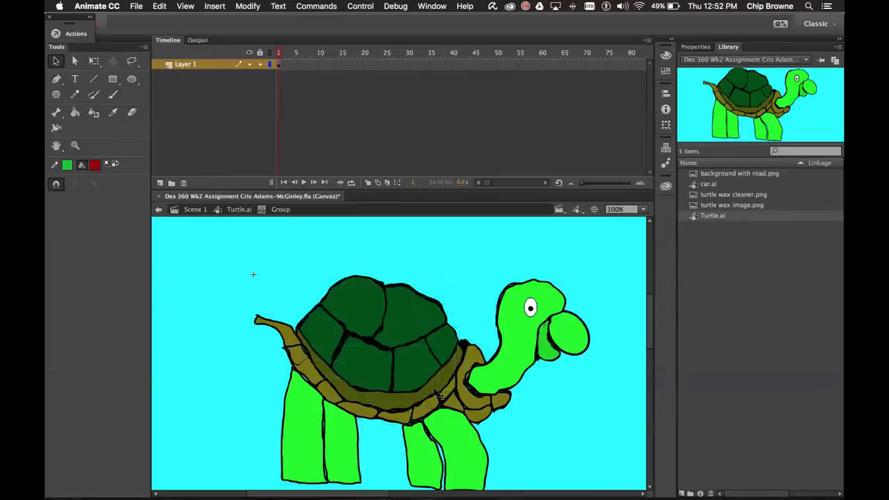
{"action": "left_click", "coordinate": [300, 422]}
{"action": "key", "text": "Delete"}
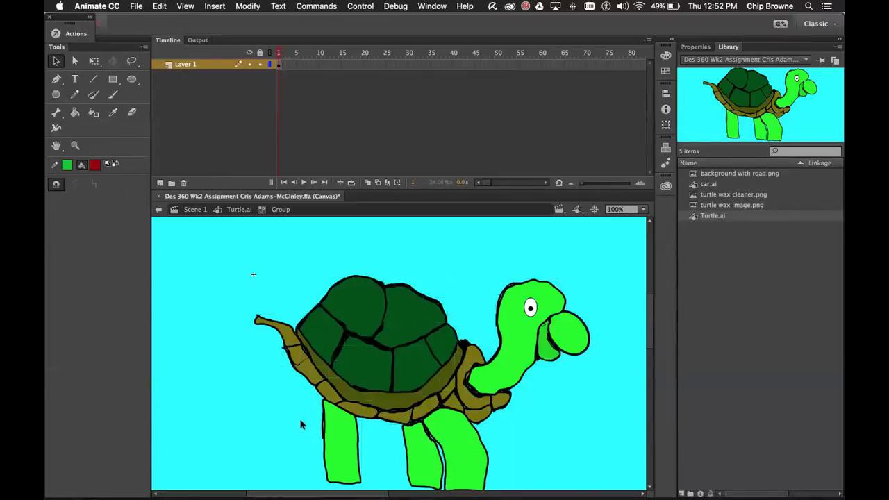
{"action": "left_click", "coordinate": [331, 456]}
{"action": "key", "text": "Delete"}
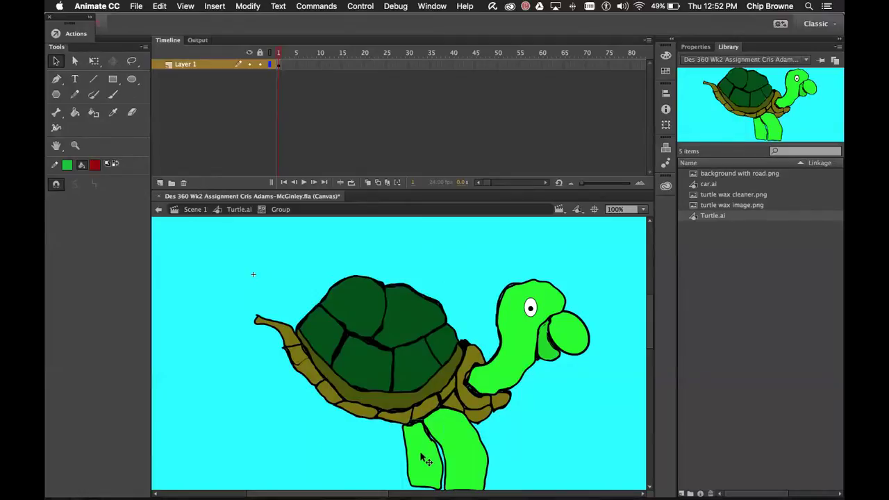
{"action": "left_click", "coordinate": [421, 458]}
{"action": "key", "text": "Delete"}
{"action": "left_click", "coordinate": [470, 450]}
{"action": "key", "text": "Delete"}
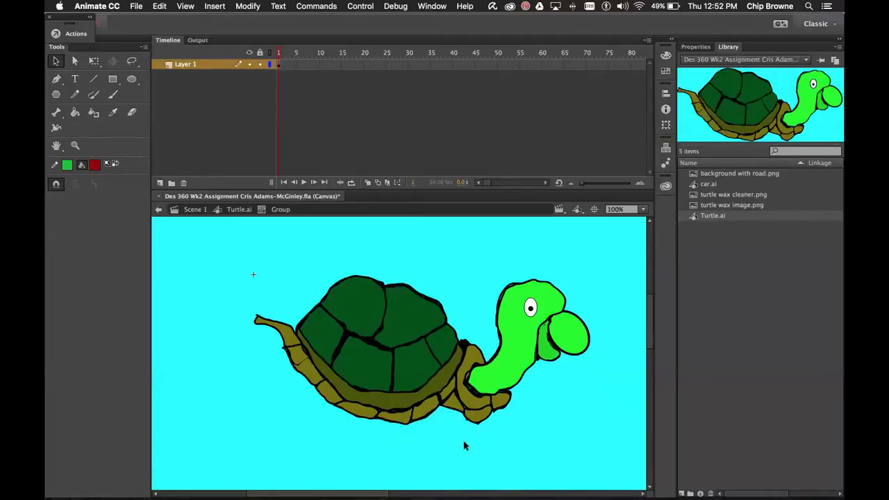
Step: Delete the lower jaw piece beneath the turtle's snout
{"action": "left_click", "coordinate": [568, 335]}
{"action": "left_click", "coordinate": [552, 364]}
{"action": "key", "text": "Delete"}
{"action": "key", "text": "Delete"}
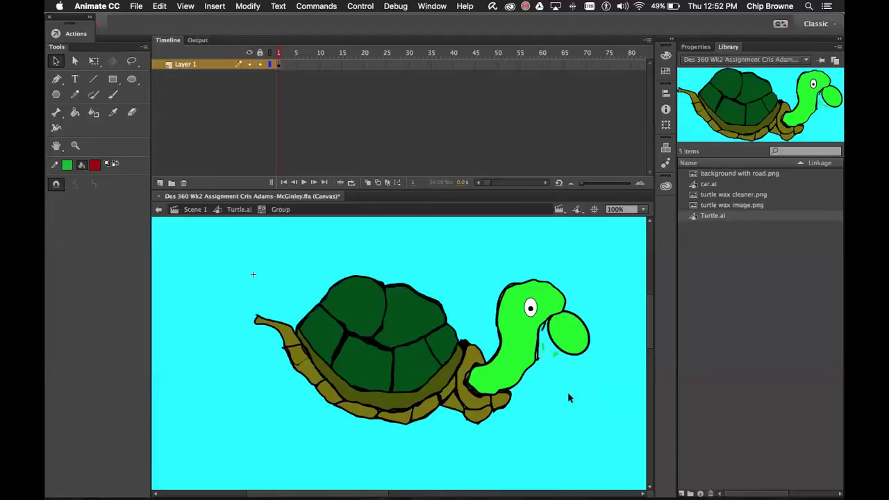
Step: Undo the deletions of the jaw piece and all four legs to restore the complete turtle
{"action": "key", "text": "super+z"}
{"action": "key", "text": "super+z"}
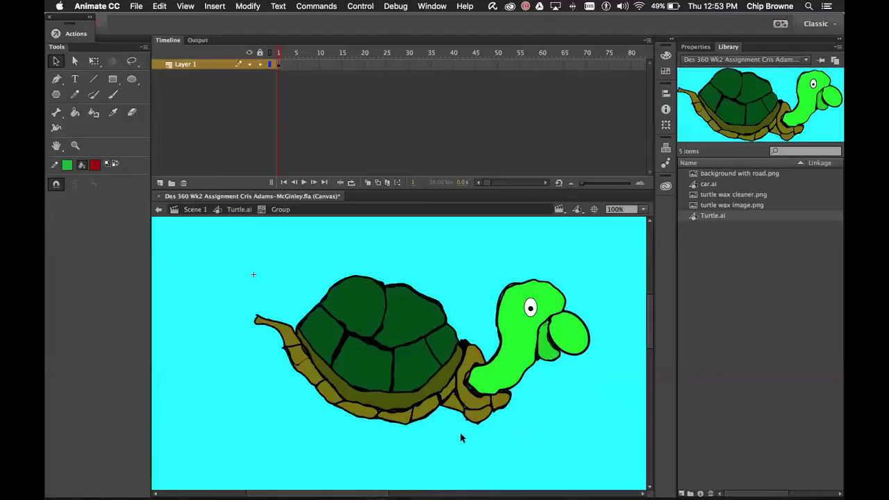
{"action": "key", "text": "super+y"}
{"action": "key", "text": "super+y"}
{"action": "key", "text": "super+y"}
{"action": "key", "text": "super+y"}
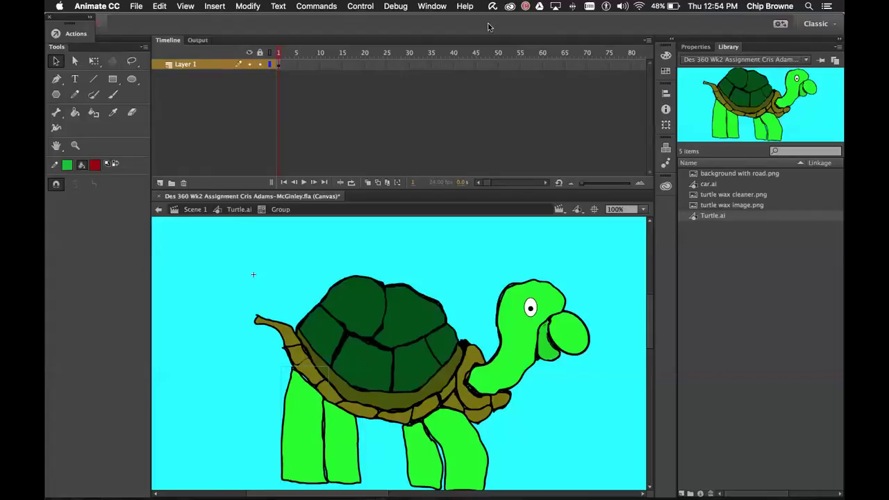
{"action": "left_click", "coordinate": [136, 7]}
{"action": "left_click", "coordinate": [155, 21]}
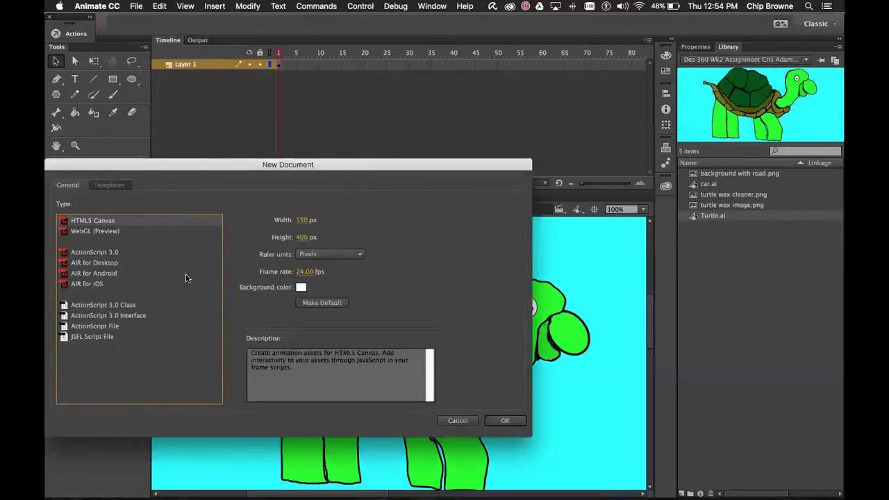
{"action": "left_click", "coordinate": [468, 422]}
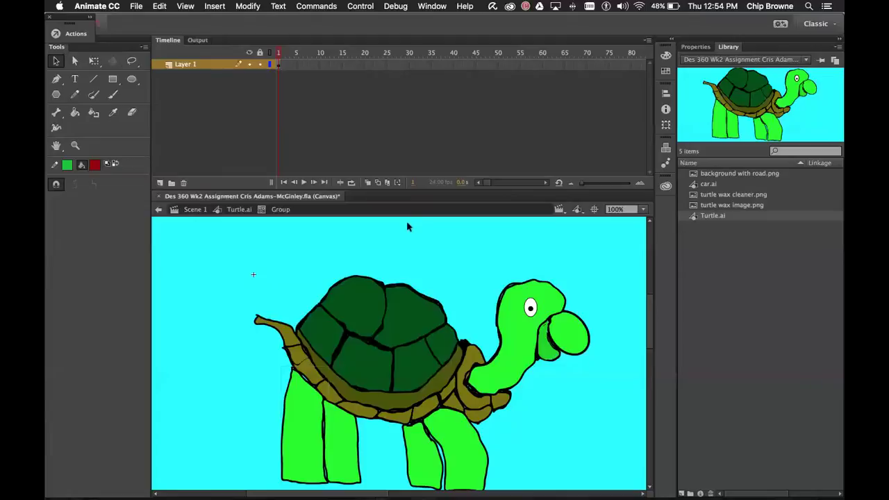
Step: Look at the Convert to Symbol options for the turtle's shell and leave them without converting it
{"action": "right_click", "coordinate": [412, 328]}
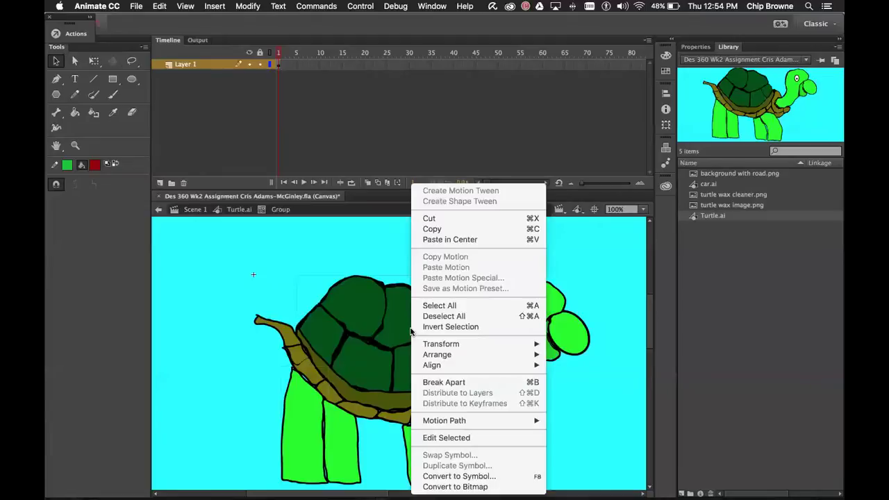
{"action": "left_click", "coordinate": [489, 476]}
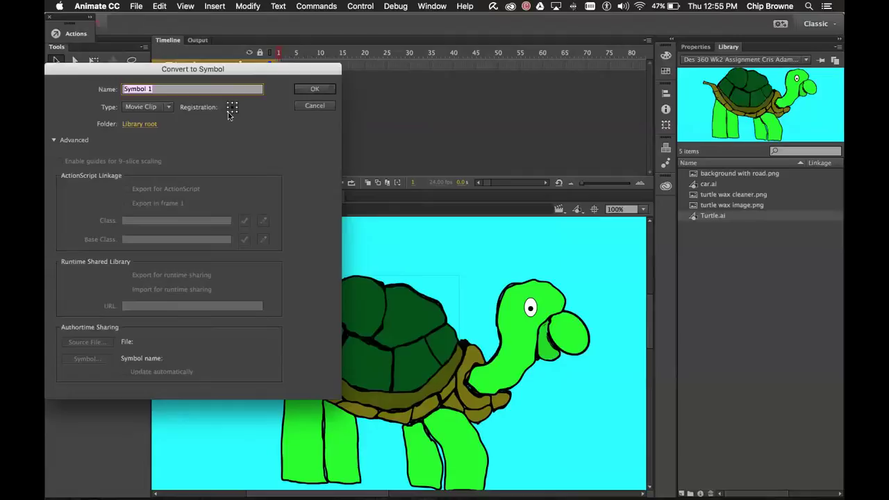
{"action": "left_click", "coordinate": [322, 106]}
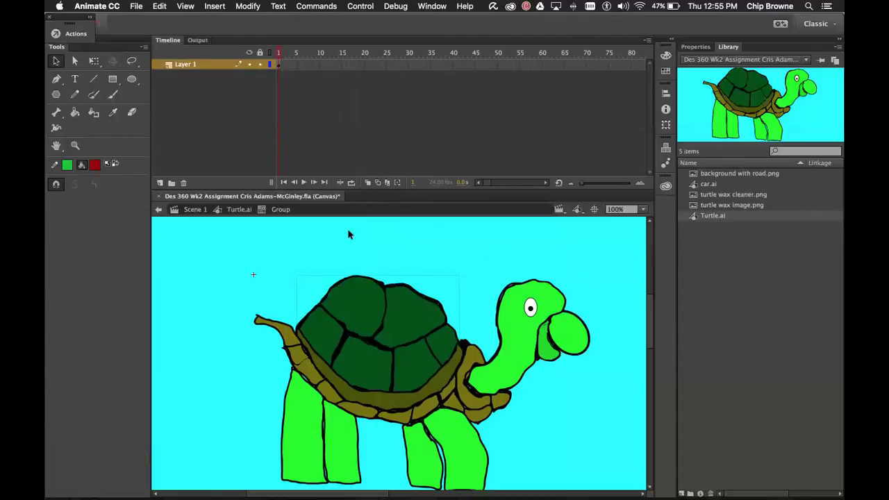
Step: Glance at the Week 3 assignment in Chrome, return to Animate CC and calculate 24*30 in Spotlight
{"action": "key", "text": "super+Tab"}
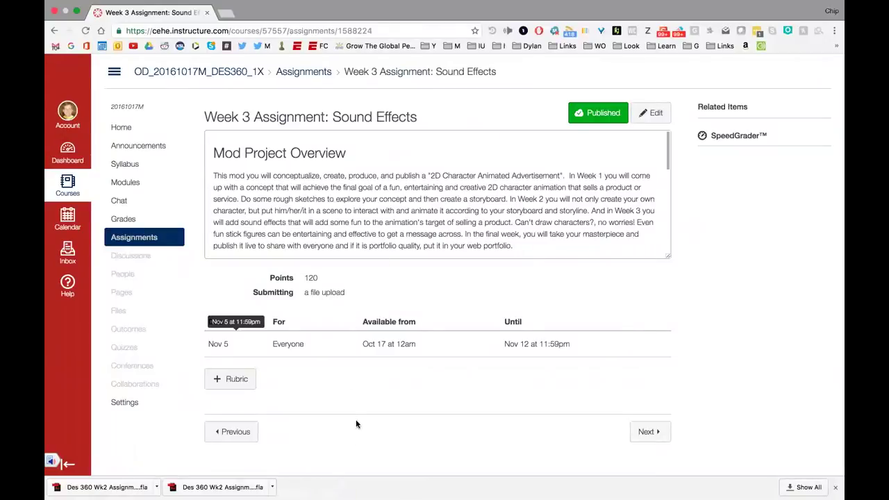
{"action": "key", "text": "super+Tab"}
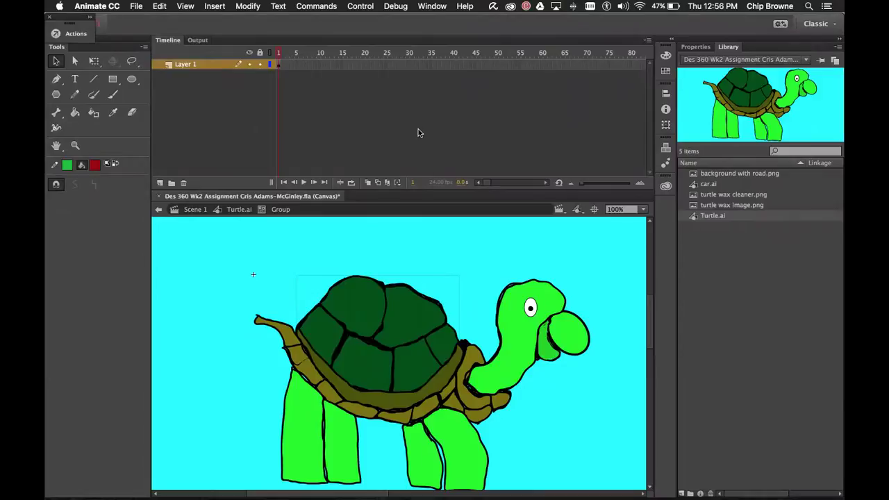
{"action": "key", "text": "super+space"}
{"action": "type", "text": "24*30"}
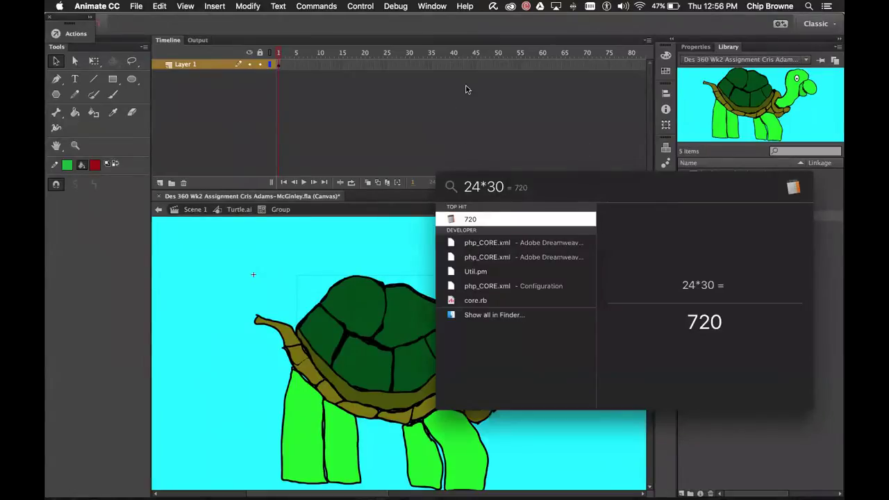
{"action": "key", "text": "Escape"}
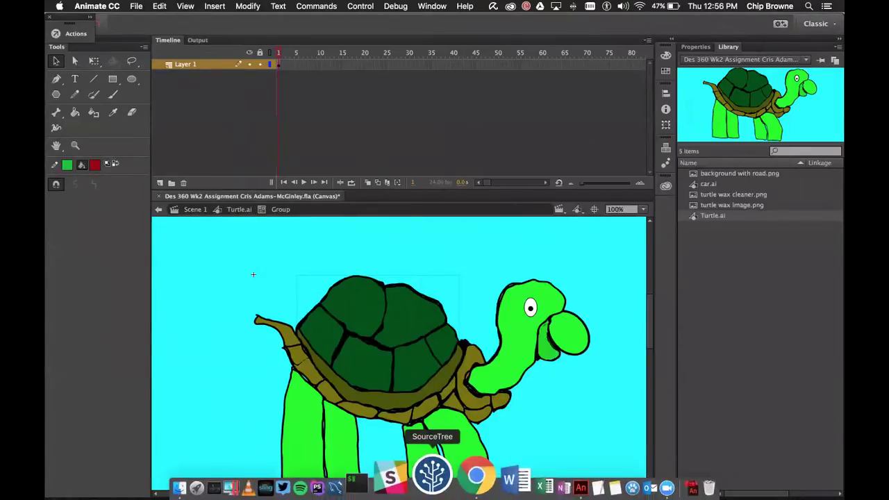
Step: Switch to Chrome, examine the project overview of the Week 3 Sound Effects assignment and return to Animate CC
{"action": "left_click", "coordinate": [459, 478]}
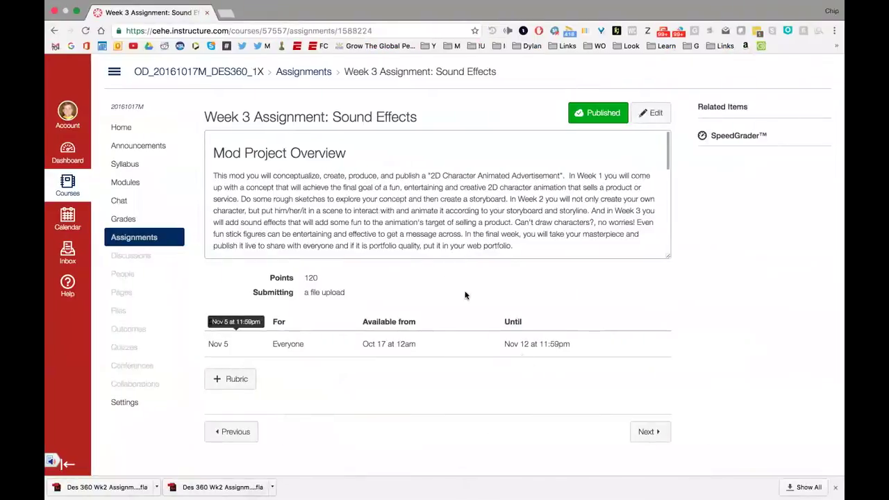
{"action": "scroll", "coordinate": [523, 218], "scroll_direction": "down", "scroll_amount": 1}
{"action": "scroll", "coordinate": [522, 218], "scroll_direction": "down", "scroll_amount": 2}
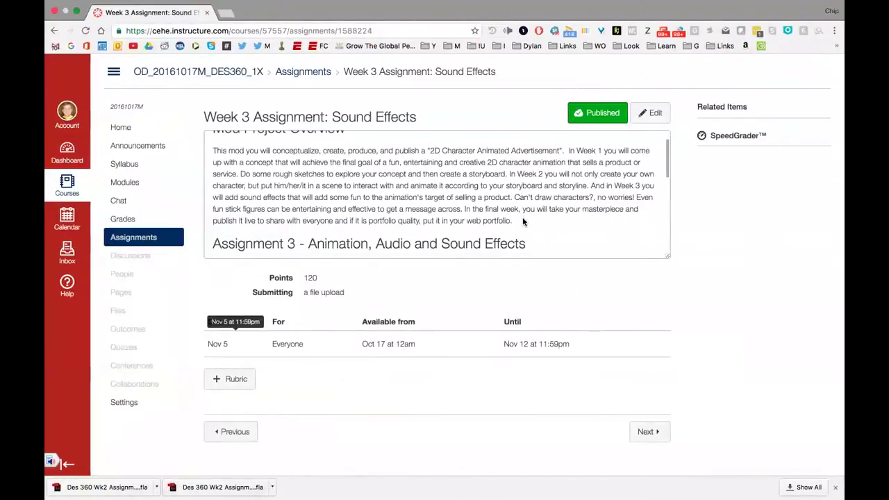
{"action": "scroll", "coordinate": [523, 220], "scroll_direction": "up", "scroll_amount": 1}
{"action": "mouse_move", "coordinate": [510, 486]}
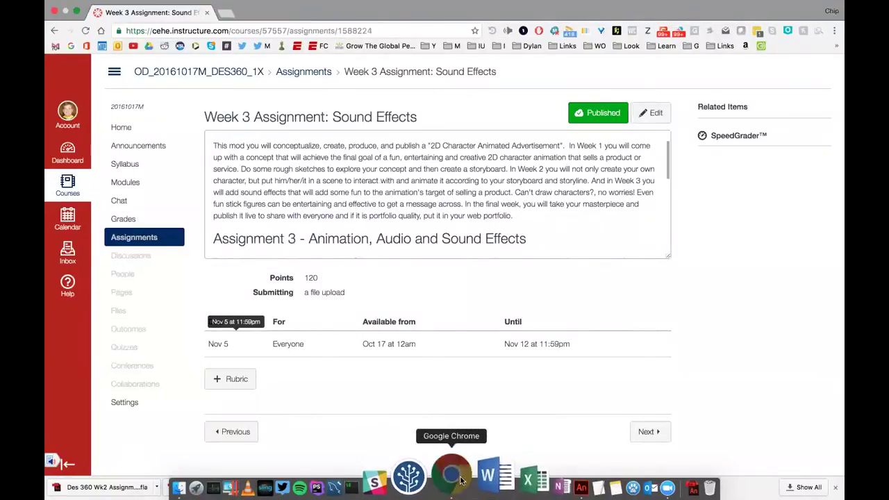
{"action": "key", "text": "ctrl+Up"}
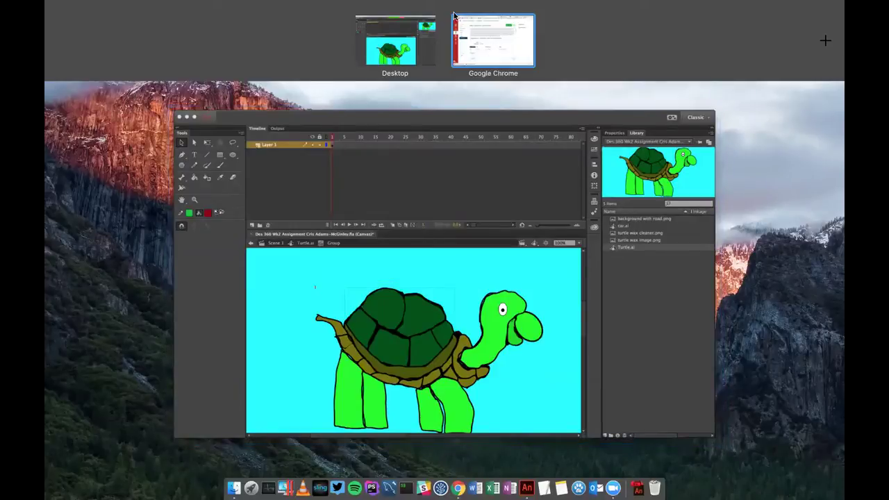
{"action": "left_click", "coordinate": [406, 36]}
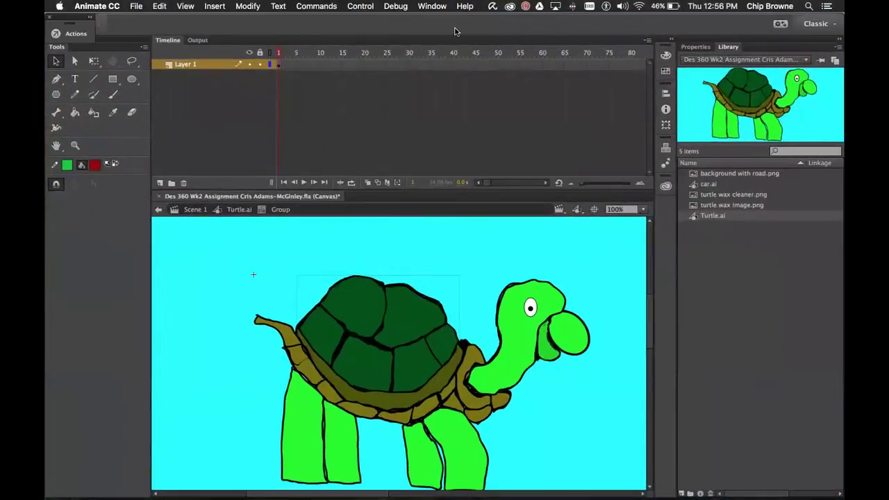
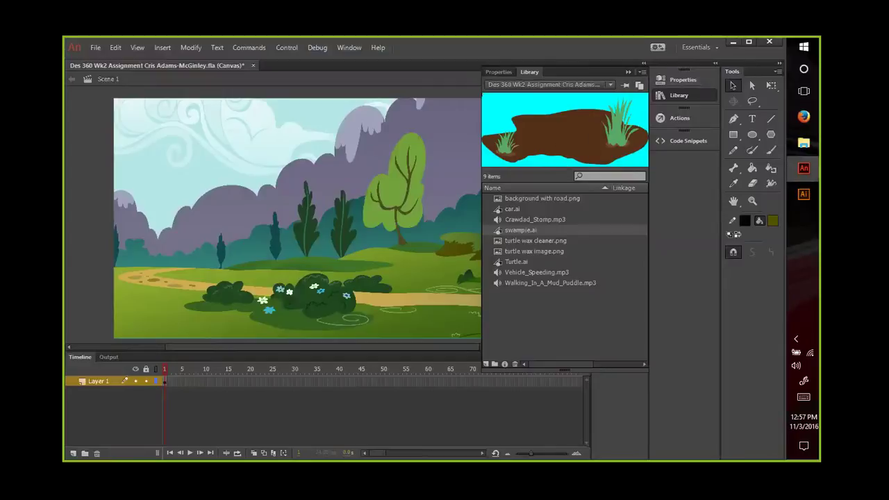
Step: Switch to Illustrator and bring the car.ai document into view instead of swampie.svg
{"action": "left_click", "coordinate": [805, 196]}
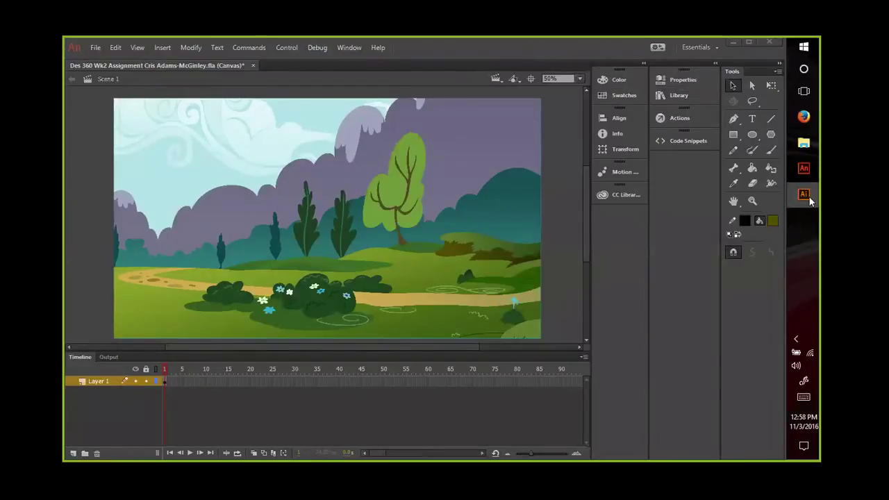
{"action": "left_click", "coordinate": [688, 106]}
{"action": "left_click", "coordinate": [680, 97]}
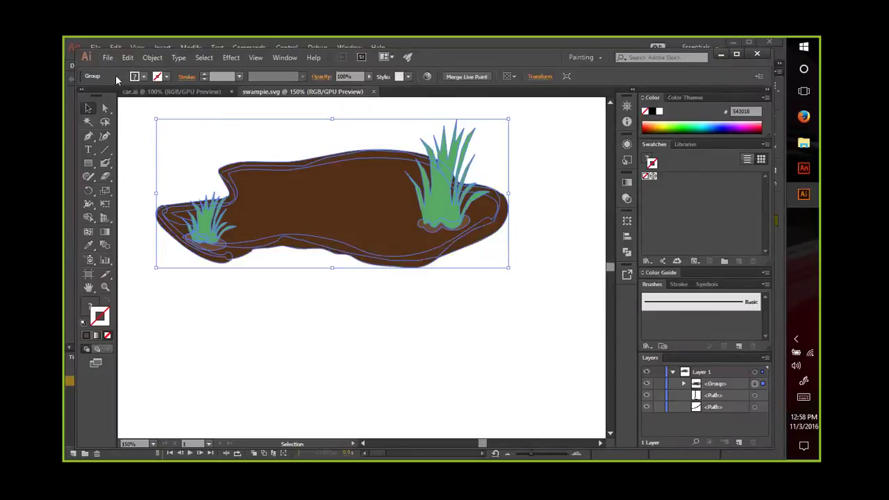
{"action": "left_click", "coordinate": [132, 92]}
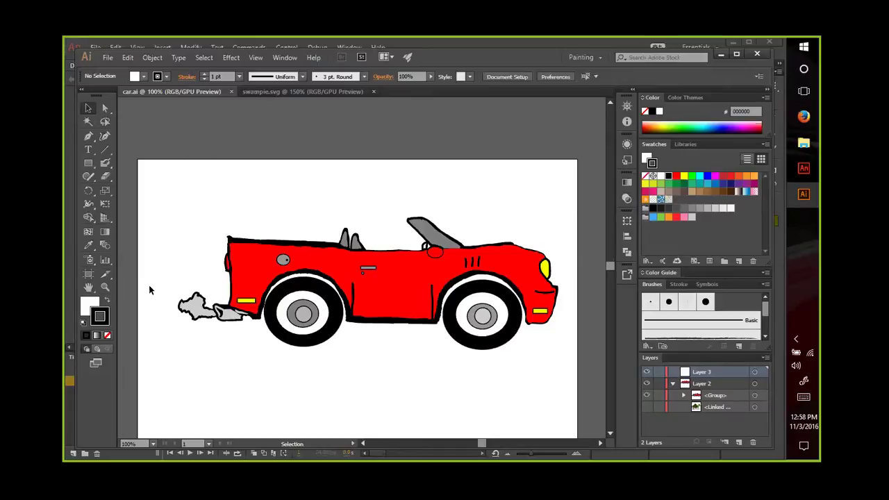
Step: Open the Illustrator file Turtle from the XnSketch folder inside Pictures
{"action": "left_click", "coordinate": [111, 58]}
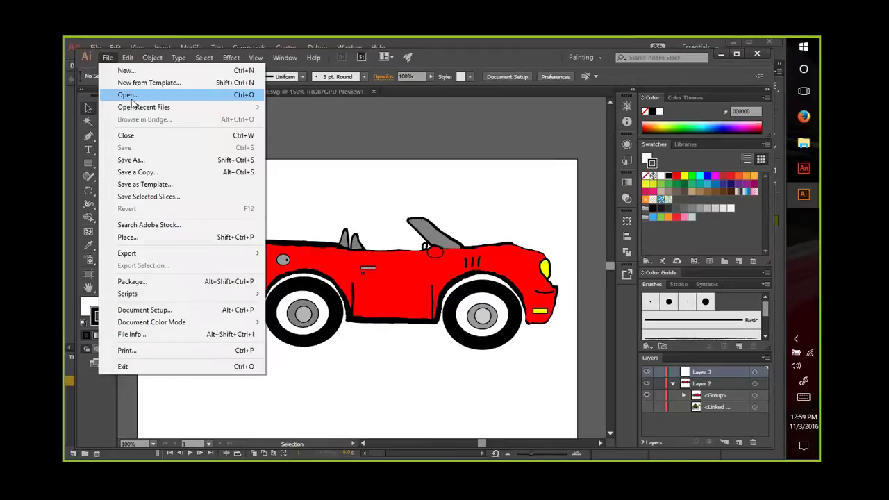
{"action": "left_click", "coordinate": [132, 96]}
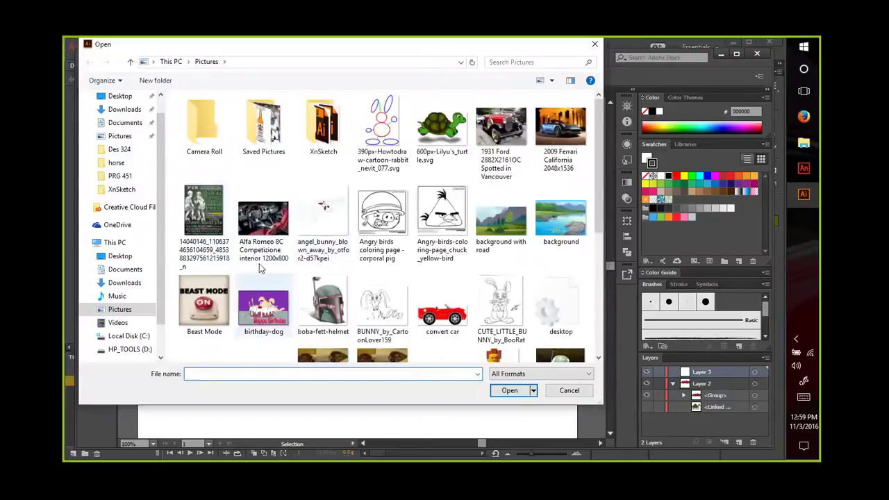
{"action": "scroll", "coordinate": [281, 240], "scroll_direction": "down", "scroll_amount": 3}
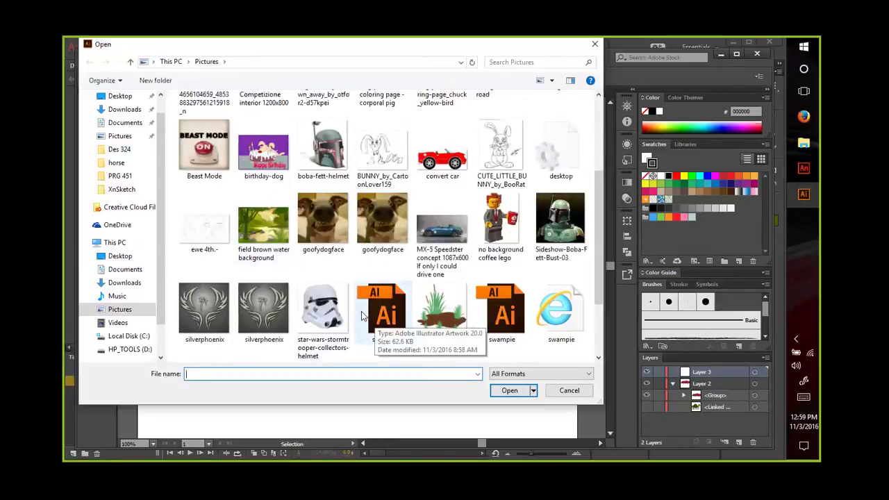
{"action": "scroll", "coordinate": [362, 316], "scroll_direction": "up", "scroll_amount": 3}
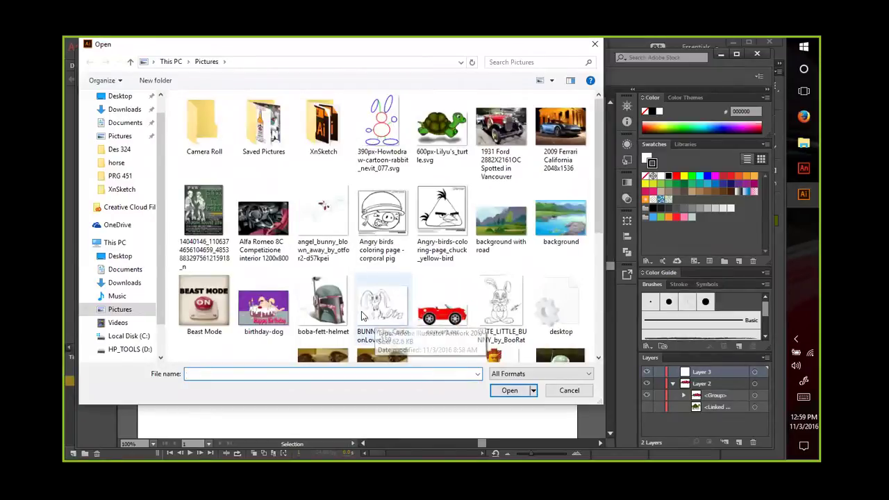
{"action": "double_click", "coordinate": [331, 143]}
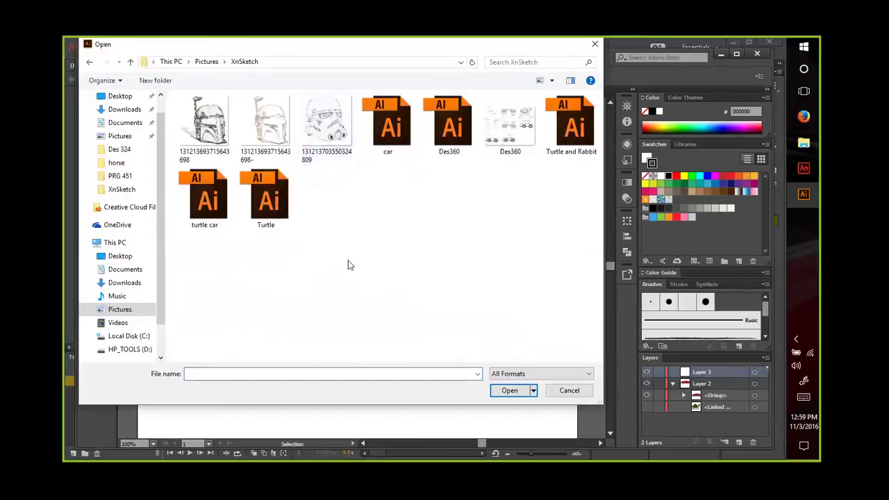
{"action": "double_click", "coordinate": [268, 200]}
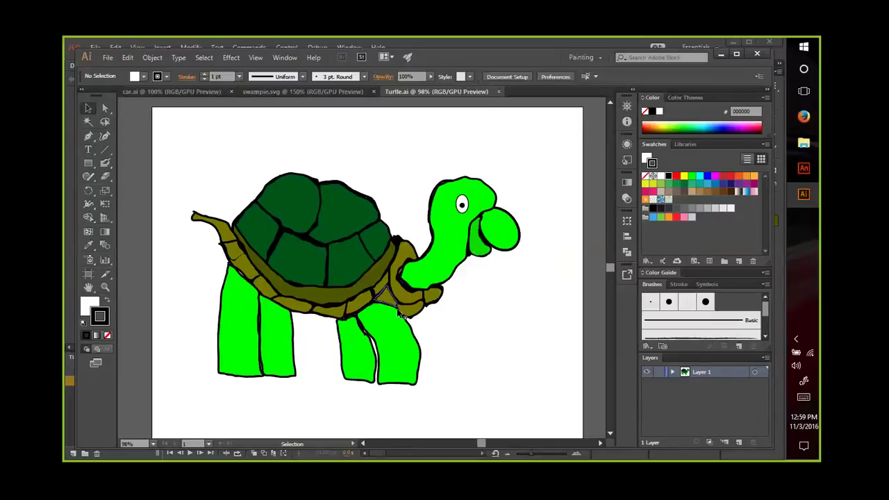
Step: Isolate the turtle group, select its head, neck, shell and front leg parts together, ungroup them and clear the selection
{"action": "left_click", "coordinate": [487, 253]}
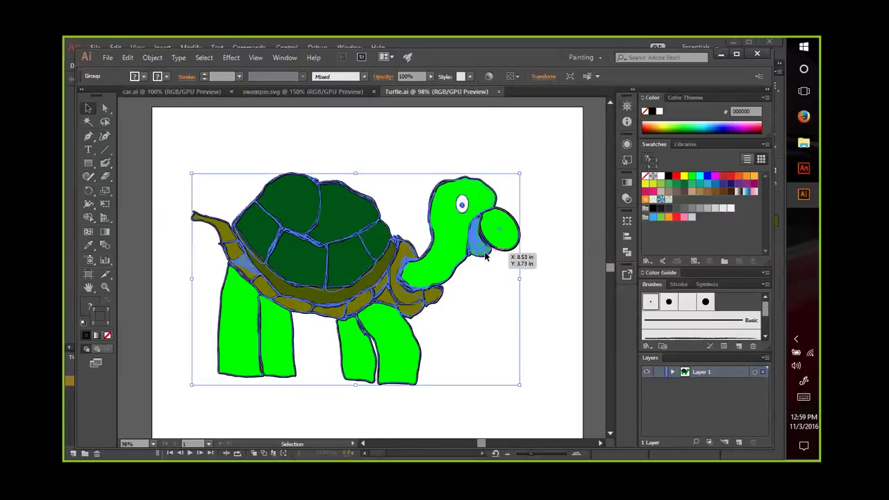
{"action": "double_click", "coordinate": [486, 257]}
{"action": "left_click", "coordinate": [502, 273]}
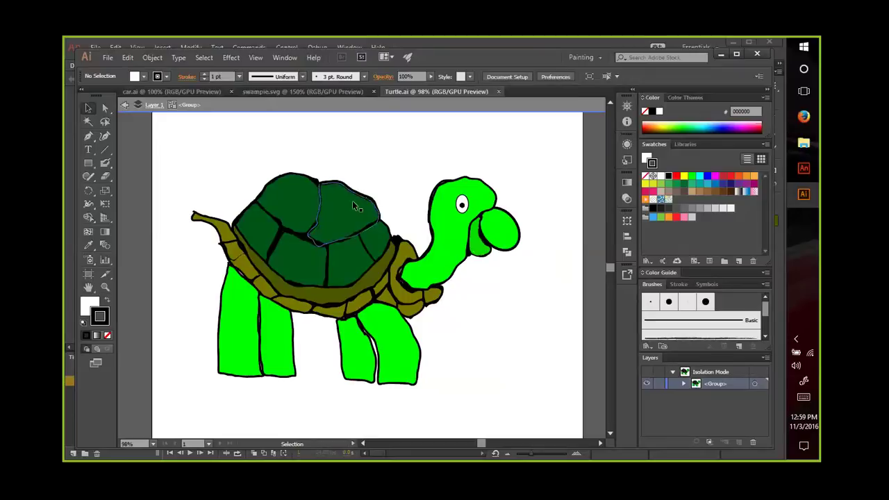
{"action": "left_click", "coordinate": [145, 58]}
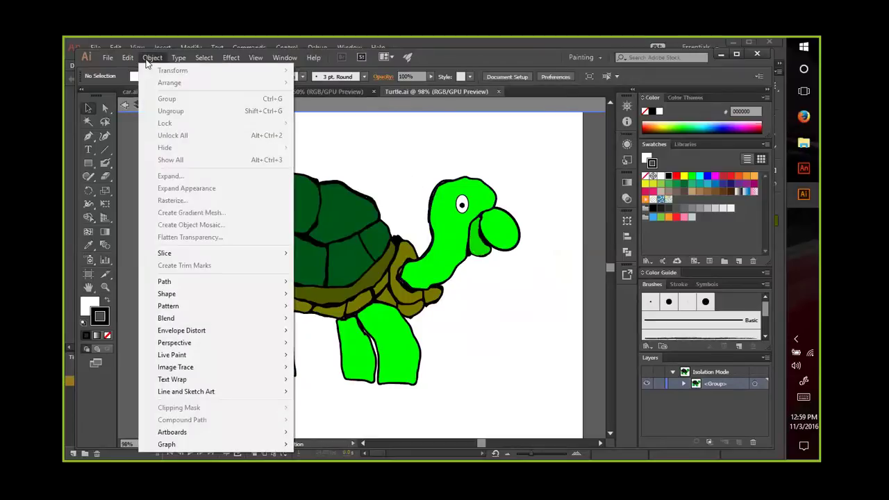
{"action": "left_click", "coordinate": [467, 243]}
{"action": "left_click", "coordinate": [467, 242]}
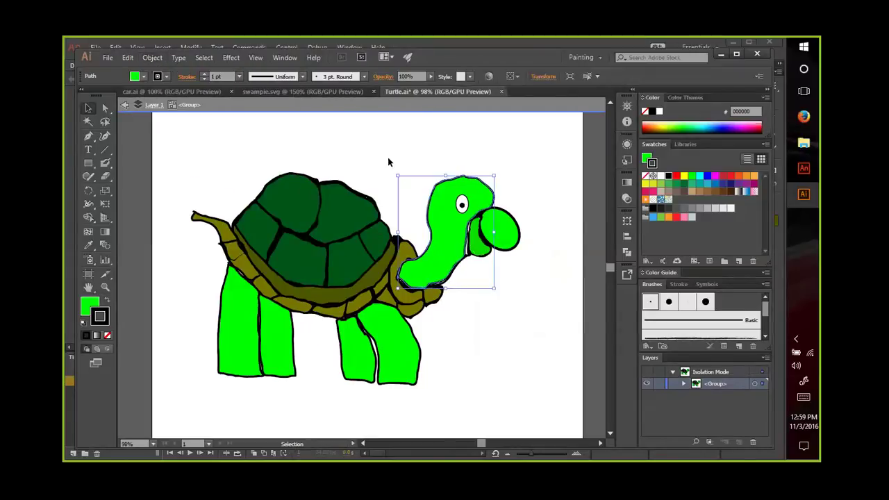
{"action": "left_click_drag", "start_coordinate": [391, 158], "coordinate": [529, 326]}
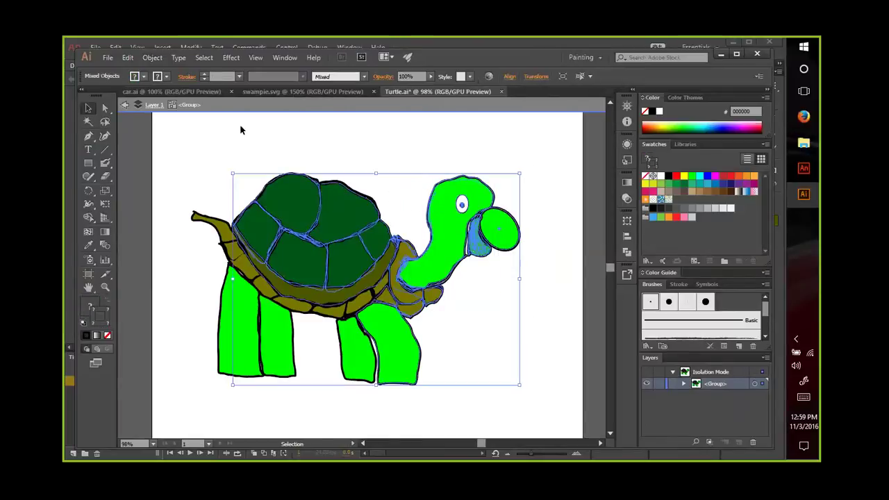
{"action": "left_click", "coordinate": [152, 57]}
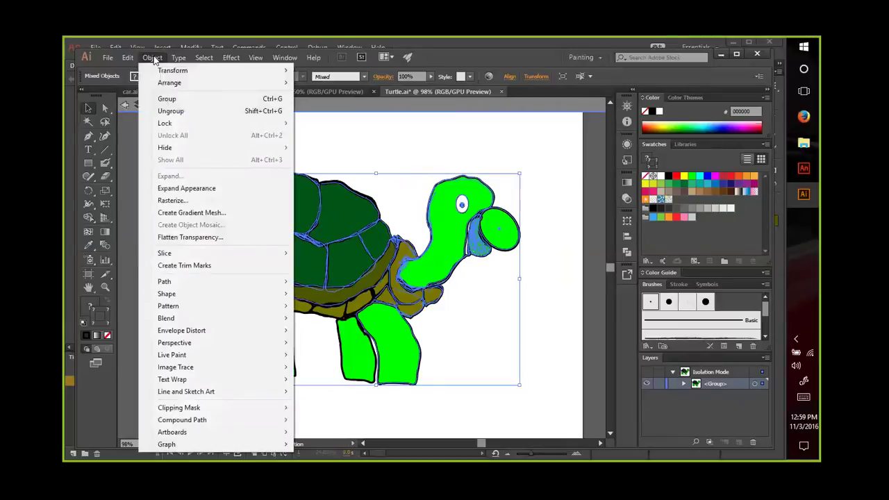
{"action": "left_click", "coordinate": [177, 112]}
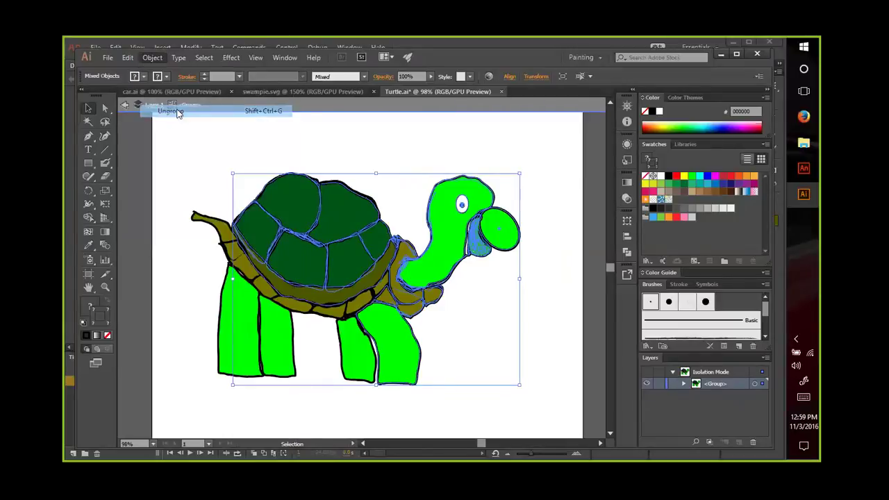
{"action": "left_click", "coordinate": [554, 339]}
Step: Move the lower jaw's green fill and its black-outlined shape down into the empty area below the snout
{"action": "left_click_drag", "start_coordinate": [478, 260], "coordinate": [497, 336]}
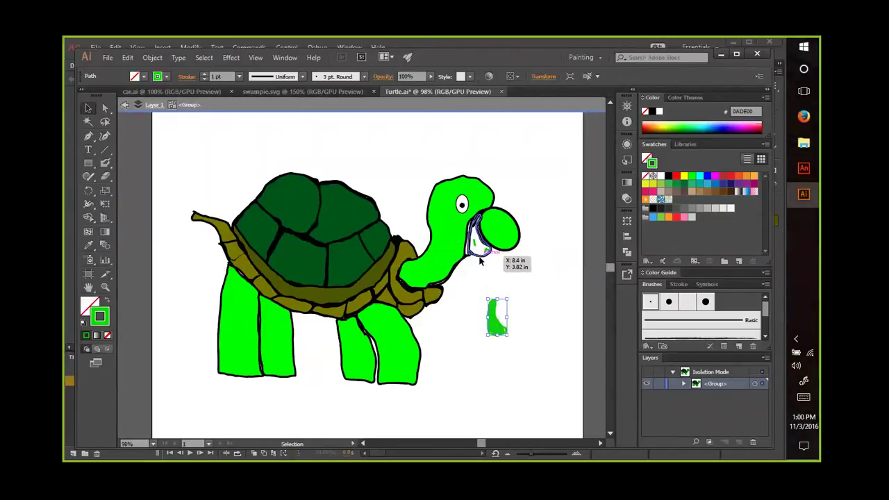
{"action": "left_click_drag", "start_coordinate": [481, 267], "coordinate": [497, 340]}
{"action": "left_click", "coordinate": [528, 313]}
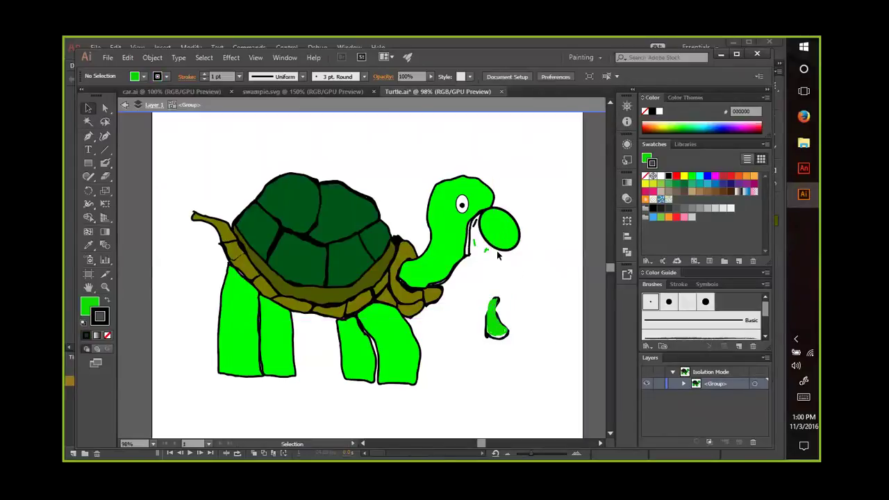
Step: Delete the small black and green stroke fragments left between the neck and snout where the jaw was
{"action": "left_click", "coordinate": [475, 223]}
{"action": "key", "text": "Delete"}
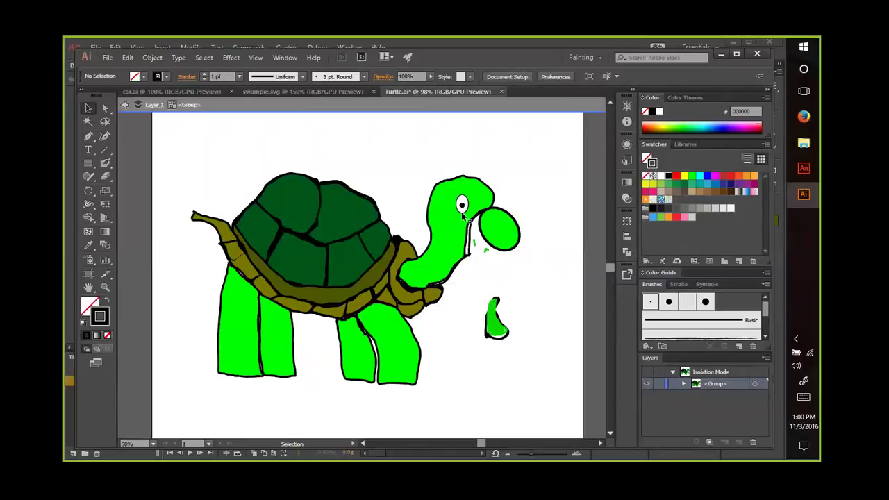
{"action": "left_click", "coordinate": [474, 244]}
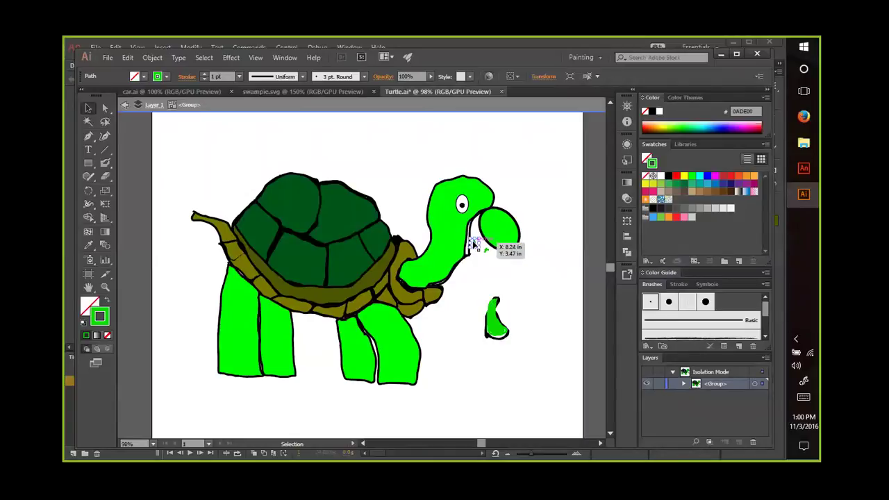
{"action": "key", "text": "Delete"}
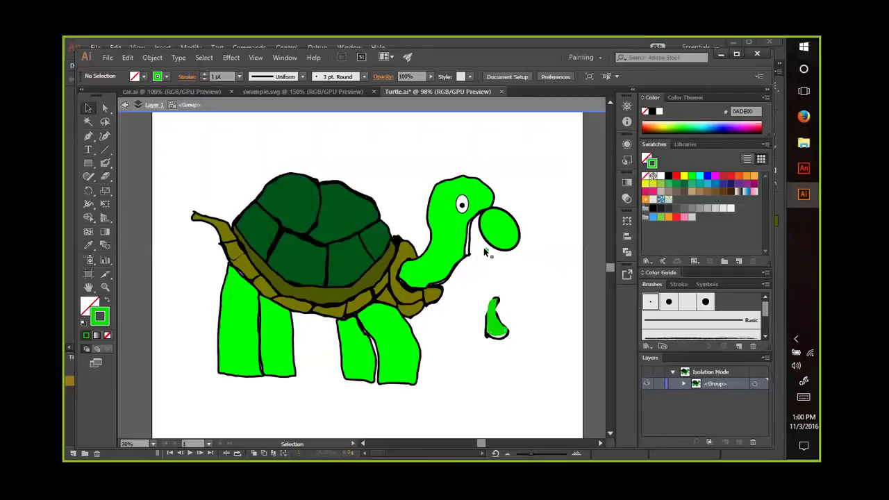
{"action": "left_click", "coordinate": [485, 250]}
{"action": "key", "text": "Delete"}
{"action": "left_click", "coordinate": [484, 248]}
{"action": "key", "text": "Delete"}
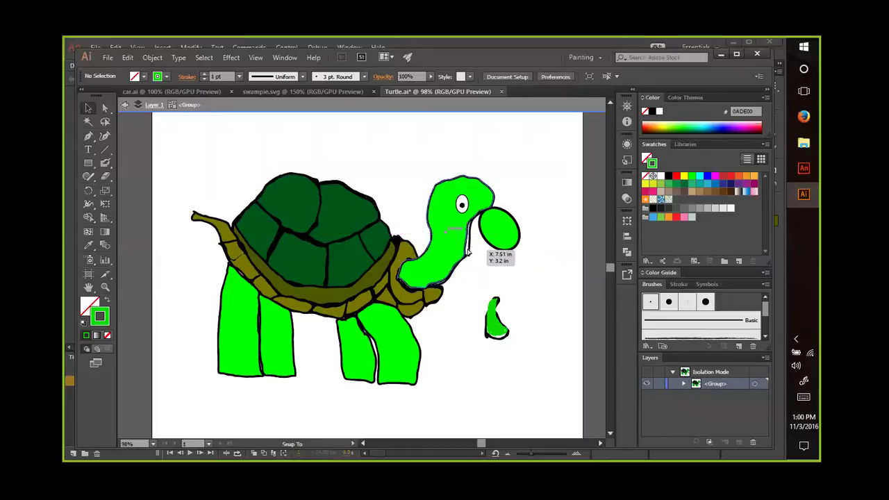
Step: Nudge the green head-and-neck shape slightly toward the snout to cover the gap at the throat, and deselect it
{"action": "left_click", "coordinate": [469, 252]}
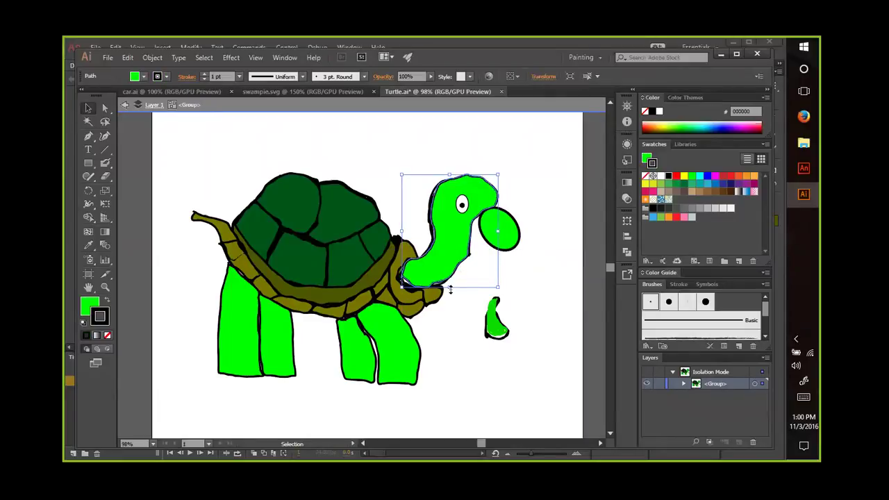
{"action": "left_click_drag", "start_coordinate": [450, 290], "coordinate": [445, 296]}
{"action": "left_click", "coordinate": [542, 294]}
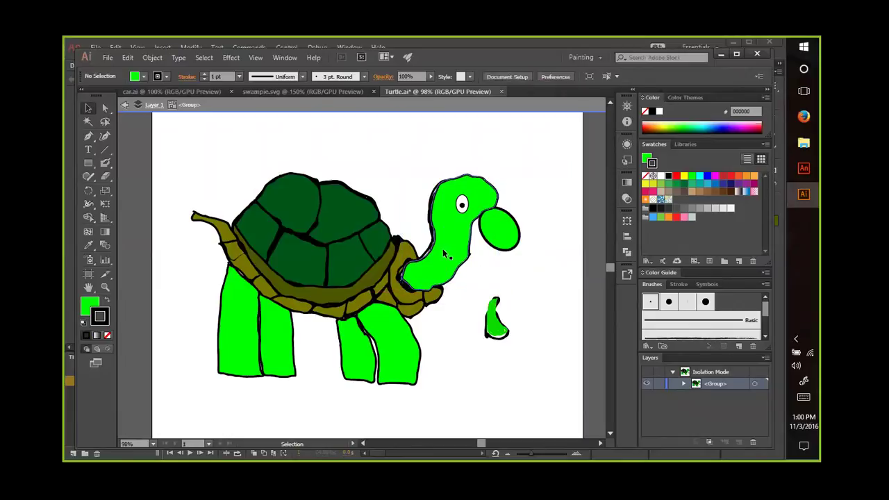
Step: Remove the loose outline stroke along the neck and move the green head-and-neck shape up and away from the body
{"action": "left_click", "coordinate": [434, 244]}
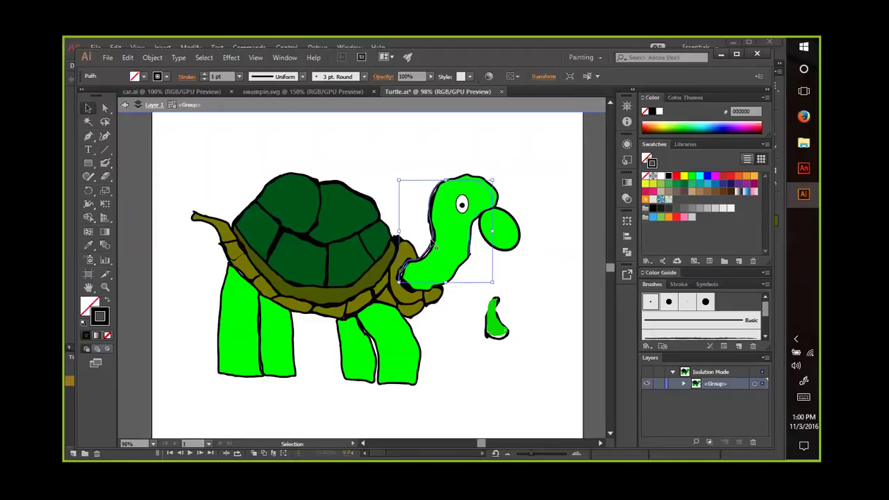
{"action": "key", "text": "ctrl+shift+a"}
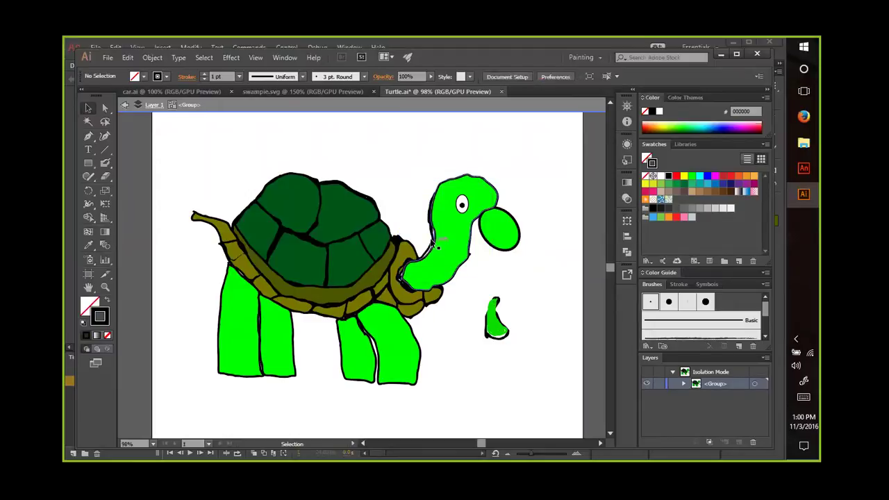
{"action": "left_click", "coordinate": [432, 246]}
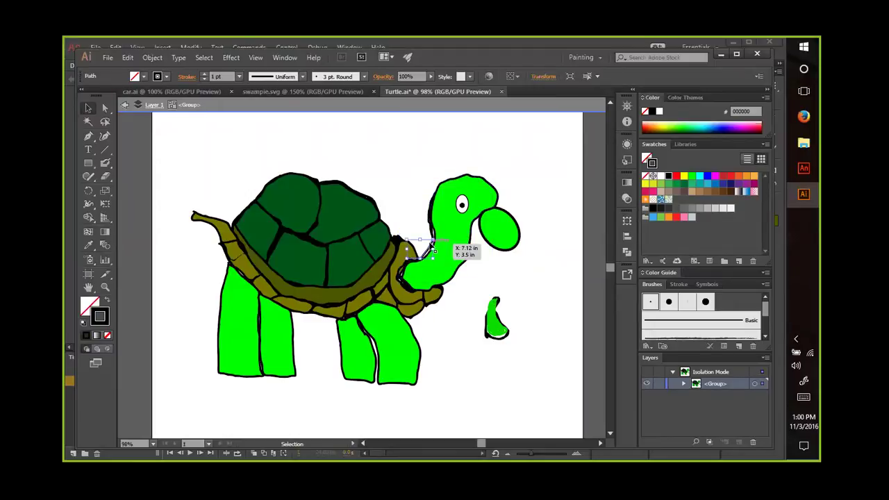
{"action": "left_click_drag", "start_coordinate": [484, 259], "coordinate": [525, 245]}
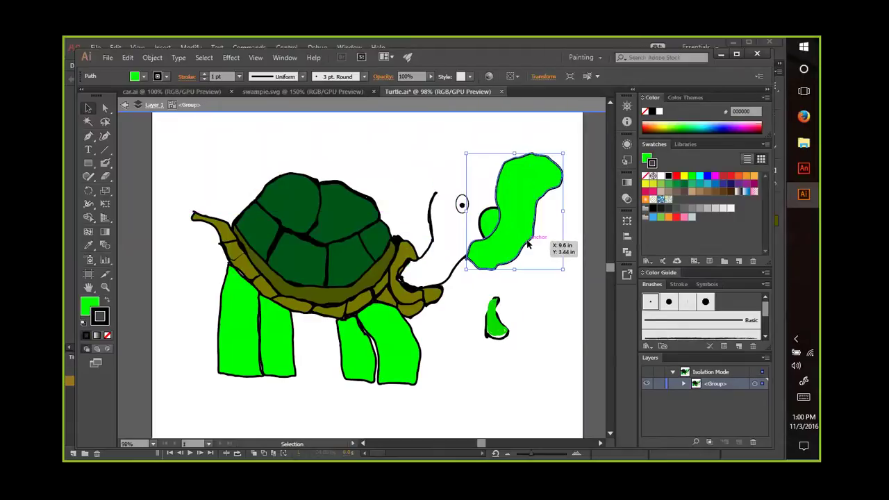
Step: Delete the throat outline strokes left near the shell opening and move the head-and-neck shape a little farther from the body
{"action": "left_click", "coordinate": [455, 279]}
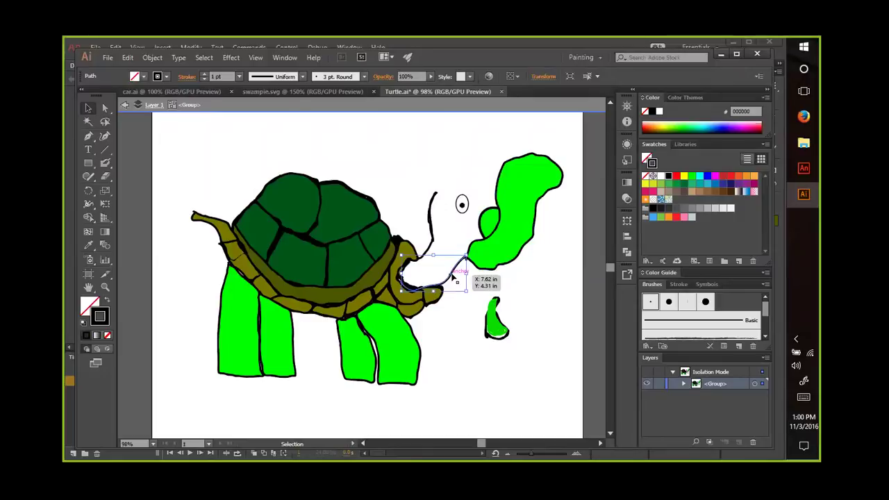
{"action": "left_click", "coordinate": [452, 277]}
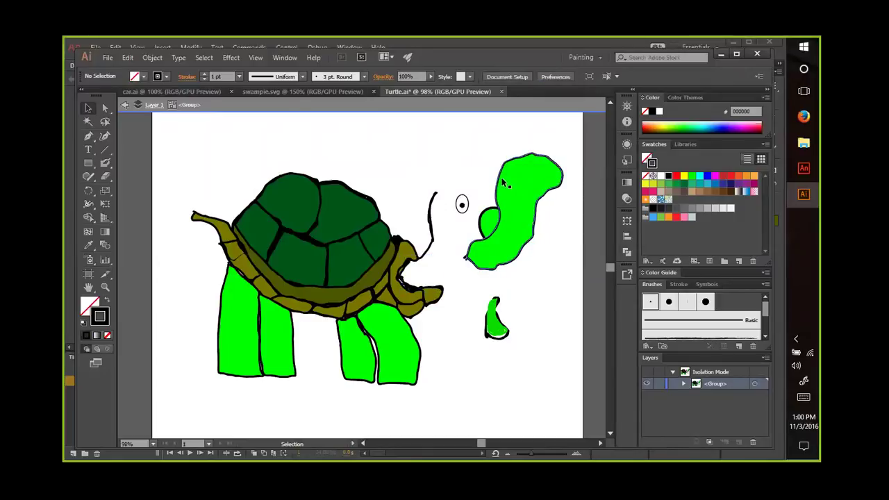
{"action": "left_click_drag", "start_coordinate": [497, 177], "coordinate": [515, 178]}
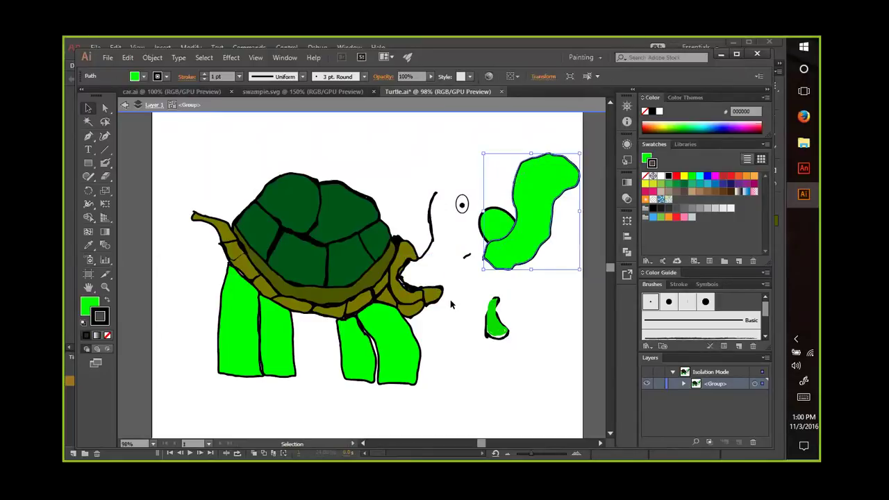
{"action": "left_click_drag", "start_coordinate": [462, 252], "coordinate": [468, 257]}
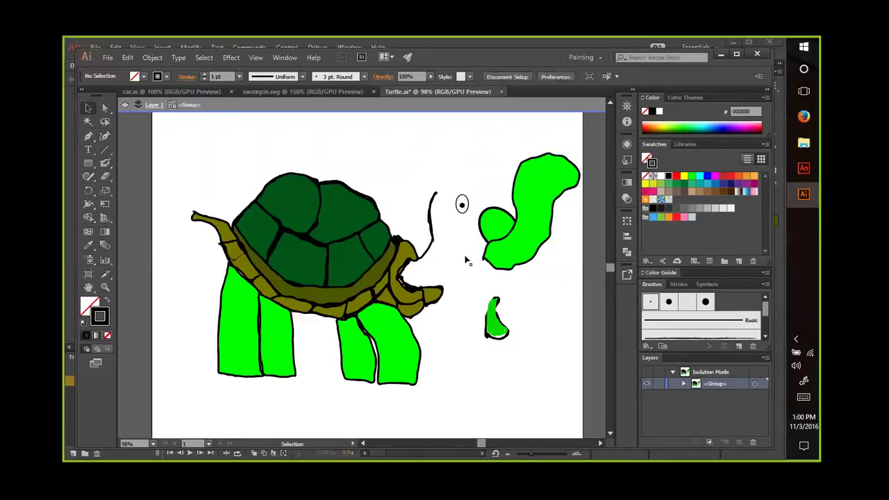
Step: Delete the remaining black outline strokes from the back of the neck, between the shell opening and the eye
{"action": "left_click", "coordinate": [430, 207]}
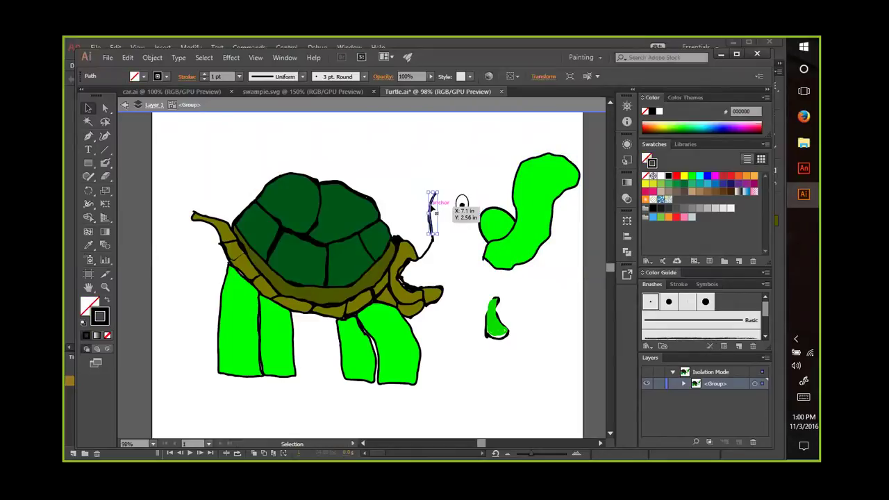
{"action": "left_click", "coordinate": [432, 207]}
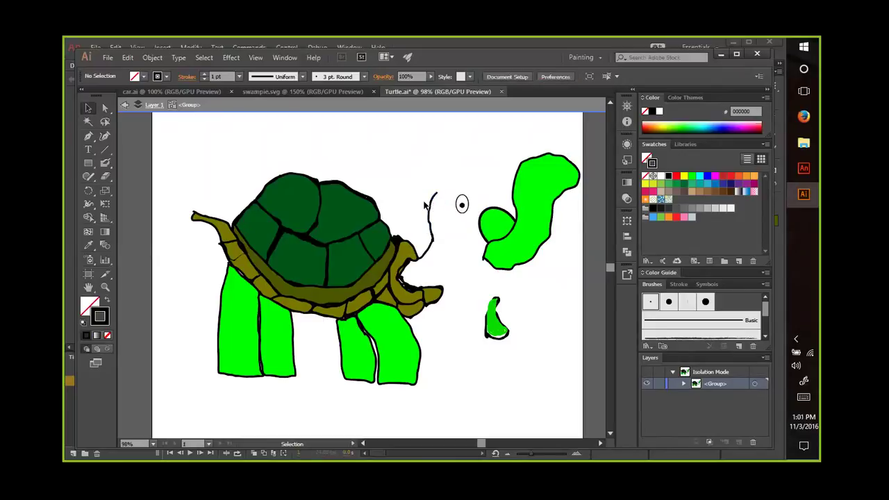
{"action": "left_click", "coordinate": [430, 204]}
{"action": "left_click", "coordinate": [429, 202]}
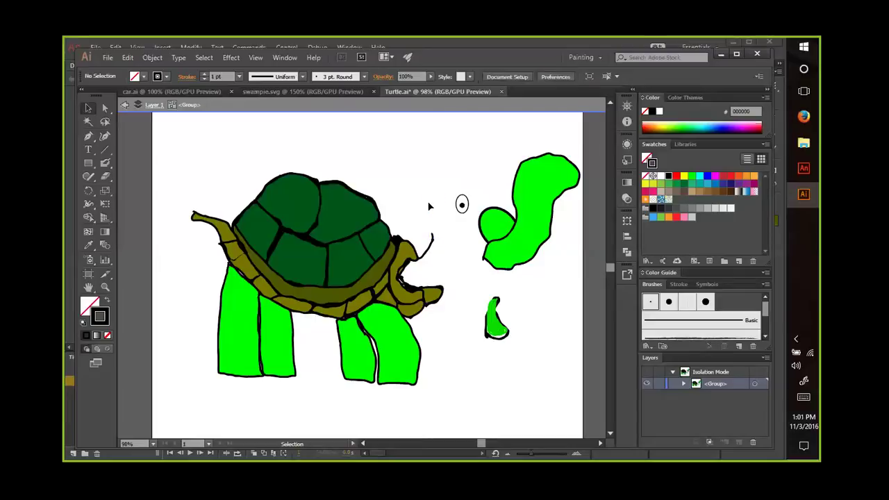
{"action": "left_click", "coordinate": [425, 254]}
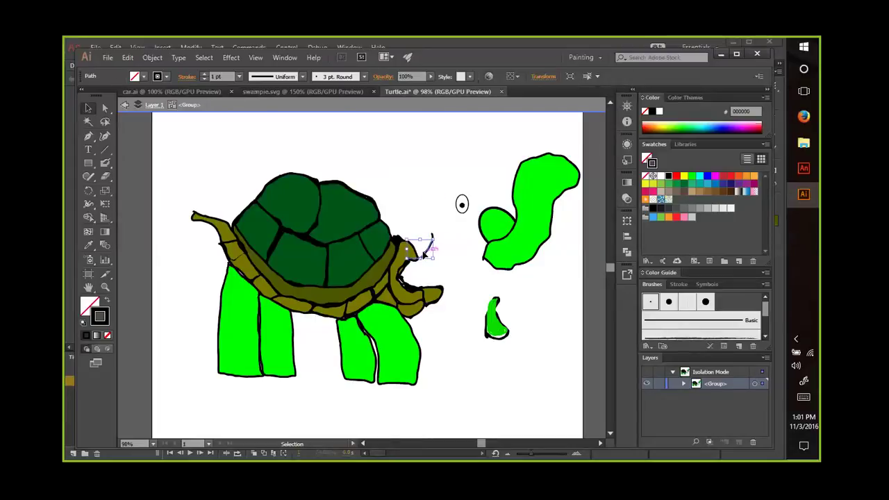
{"action": "left_click", "coordinate": [423, 255]}
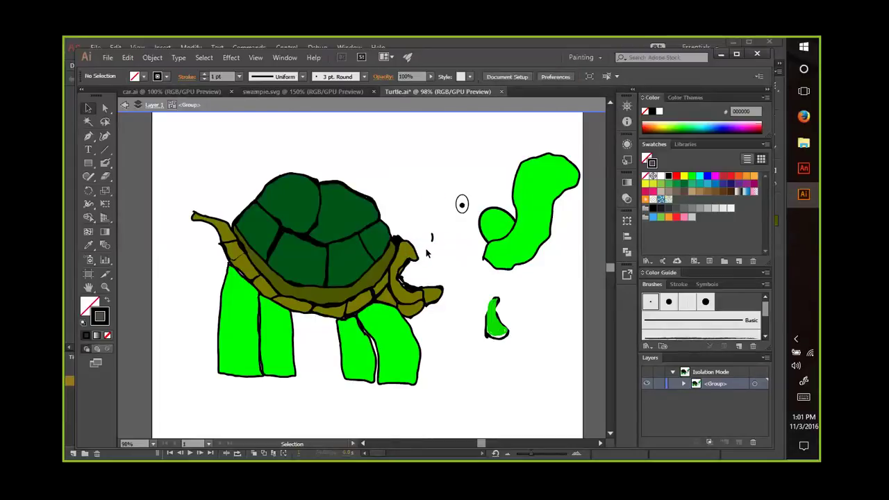
{"action": "left_click", "coordinate": [431, 237]}
{"action": "left_click", "coordinate": [430, 234]}
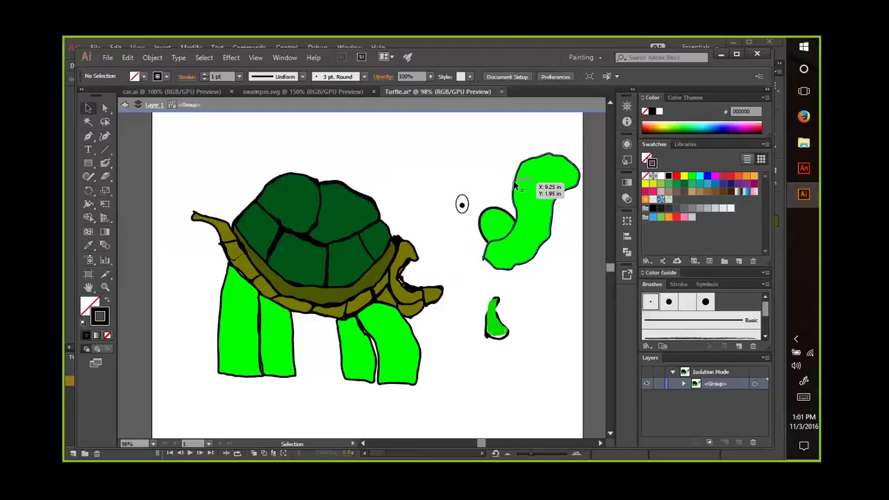
Step: Move the green head-and-neck shape back into the shell opening, fit it around the eye, and deselect it
{"action": "left_click_drag", "start_coordinate": [515, 186], "coordinate": [429, 210]}
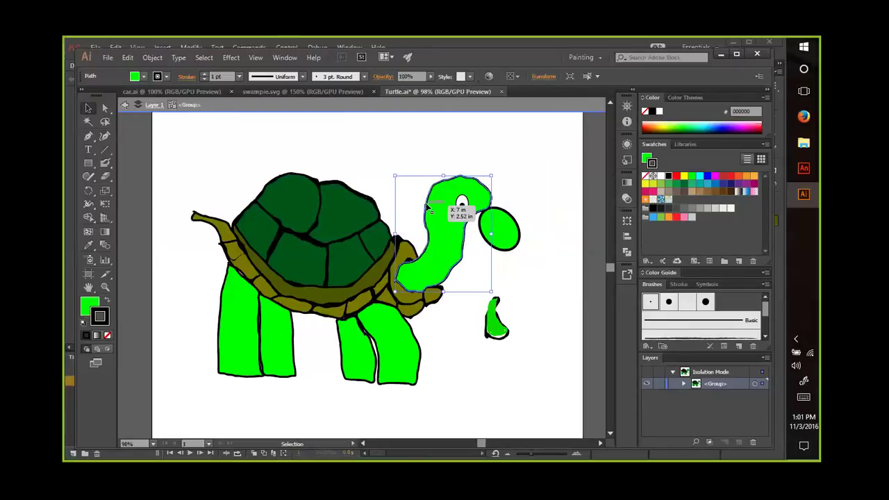
{"action": "left_click_drag", "start_coordinate": [426, 193], "coordinate": [432, 192]}
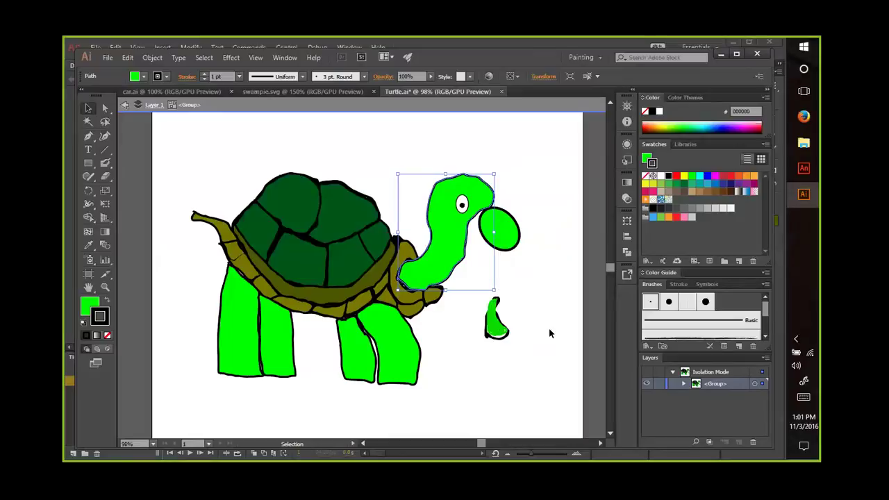
{"action": "left_click", "coordinate": [521, 332]}
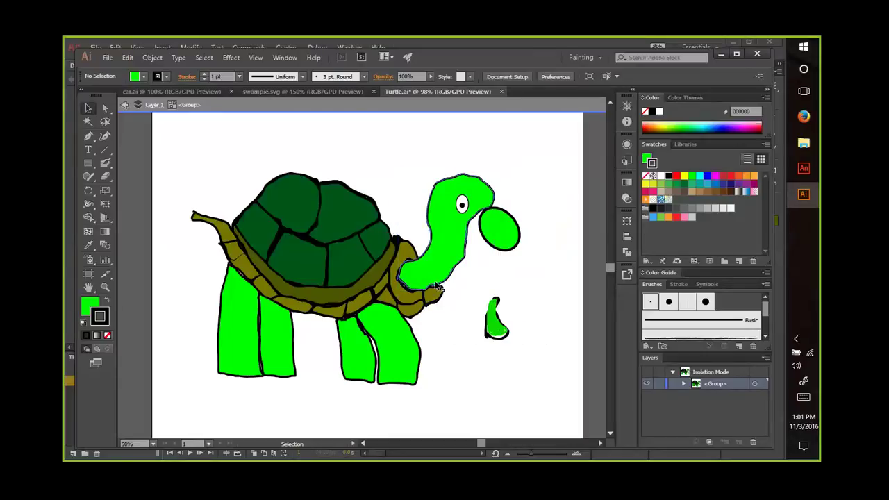
Step: Move the dark green fill and black outline of the lower jaw back into place between the neck and the snout
{"action": "left_click_drag", "start_coordinate": [496, 333], "coordinate": [481, 251]}
{"action": "left_click", "coordinate": [505, 339]}
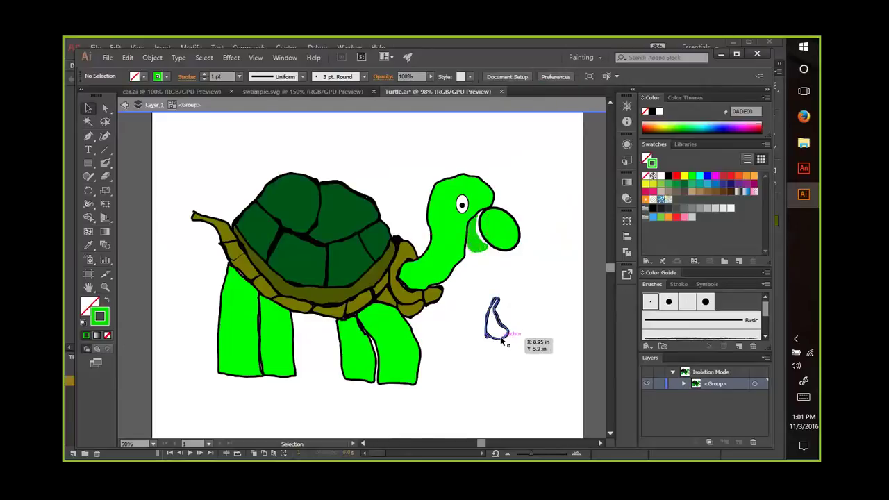
{"action": "left_click_drag", "start_coordinate": [502, 342], "coordinate": [482, 256]}
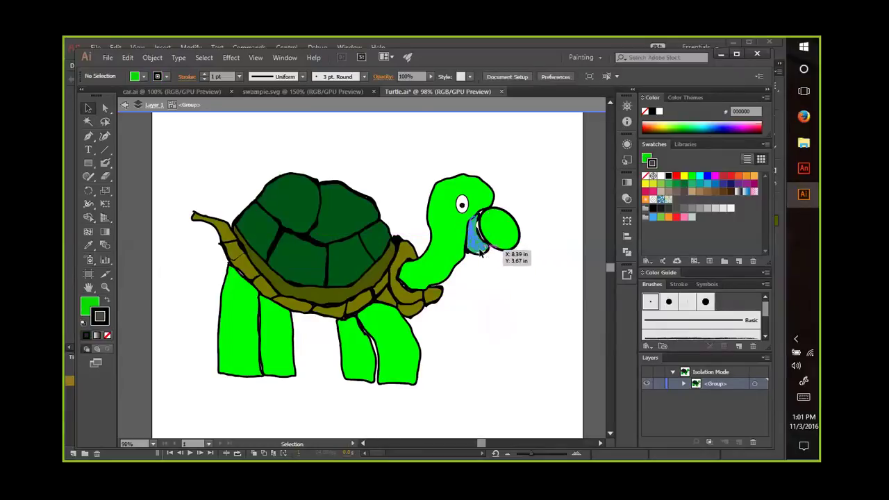
{"action": "key", "text": "shift+x"}
{"action": "left_click", "coordinate": [492, 297]}
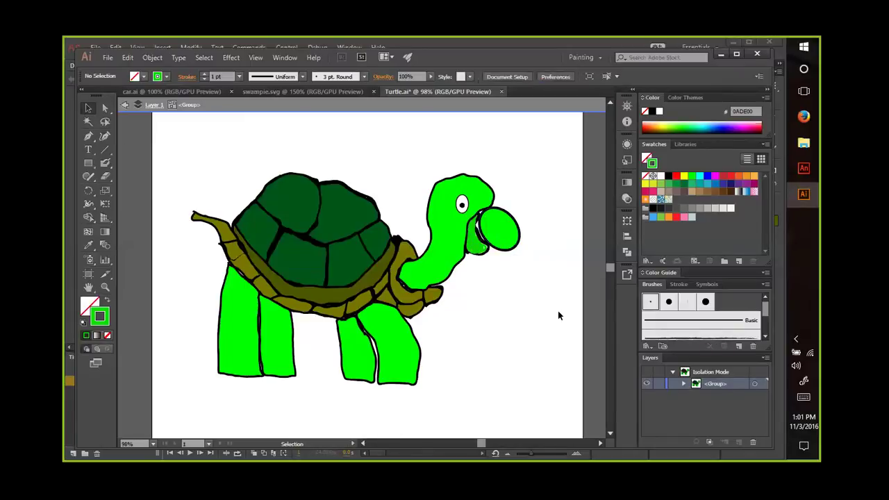
Step: Shift the green snout ellipse closer to the head so it meets the face and jaw, and deselect it
{"action": "left_click_drag", "start_coordinate": [501, 234], "coordinate": [494, 230]}
{"action": "left_click", "coordinate": [536, 283]}
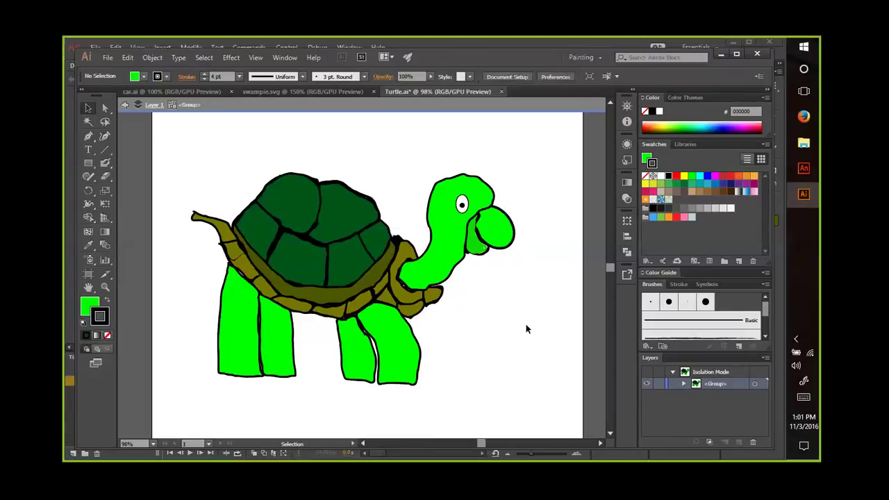
{"action": "left_click", "coordinate": [490, 235]}
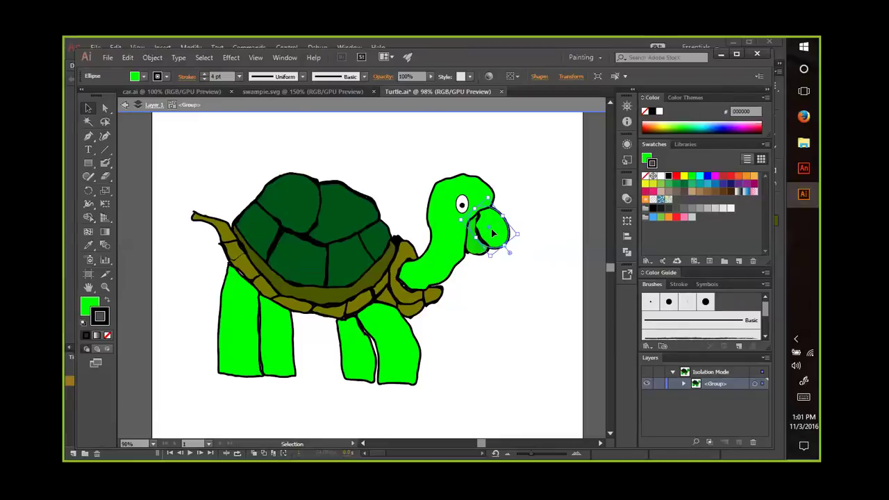
{"action": "left_click", "coordinate": [537, 199]}
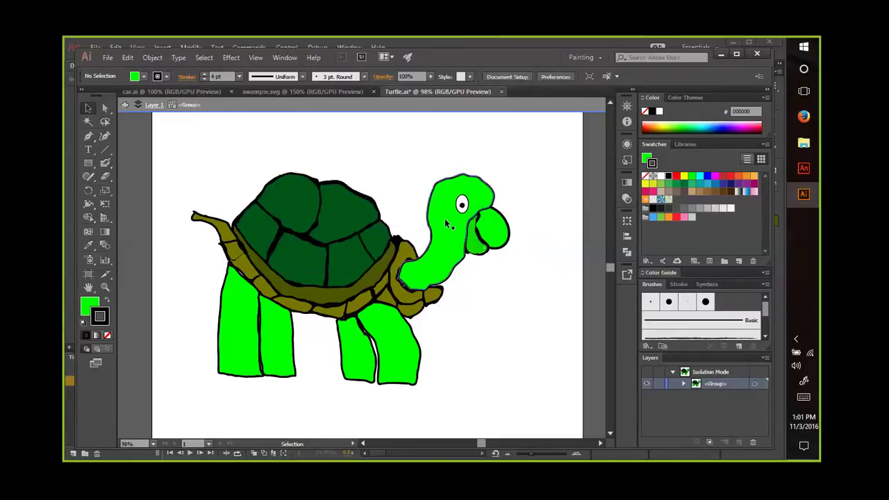
{"action": "left_click", "coordinate": [483, 255]}
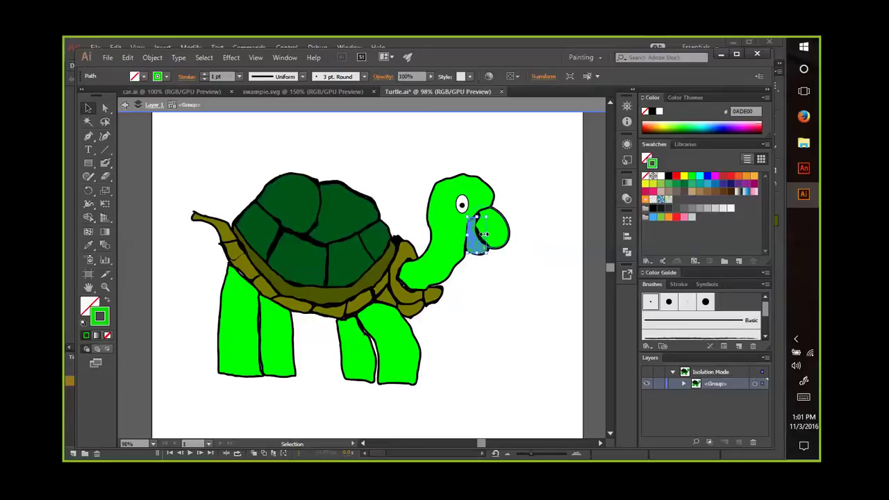
{"action": "mouse_move", "coordinate": [484, 234]}
{"action": "left_mouse_down"}
{"action": "mouse_move", "coordinate": [497, 245]}
{"action": "mouse_move", "coordinate": [487, 251]}
{"action": "mouse_move", "coordinate": [489, 240]}
{"action": "left_mouse_up"}
{"action": "left_click", "coordinate": [517, 292]}
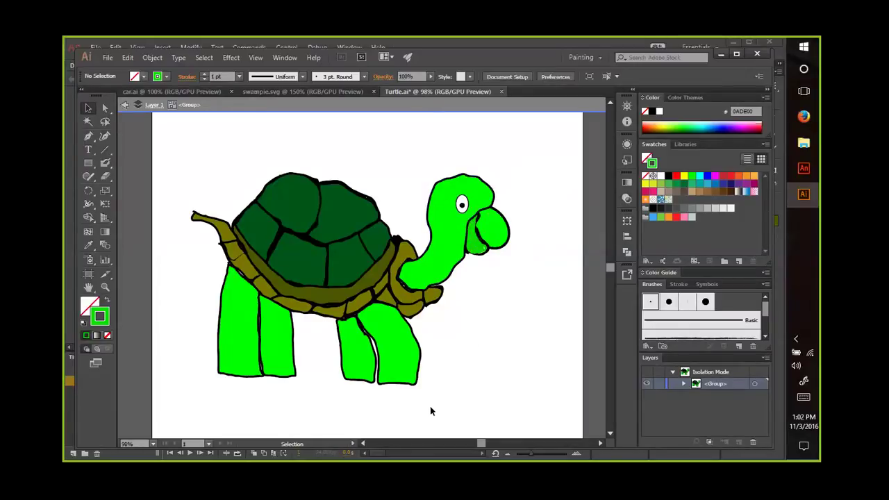
{"action": "left_click_drag", "start_coordinate": [249, 279], "coordinate": [248, 280]}
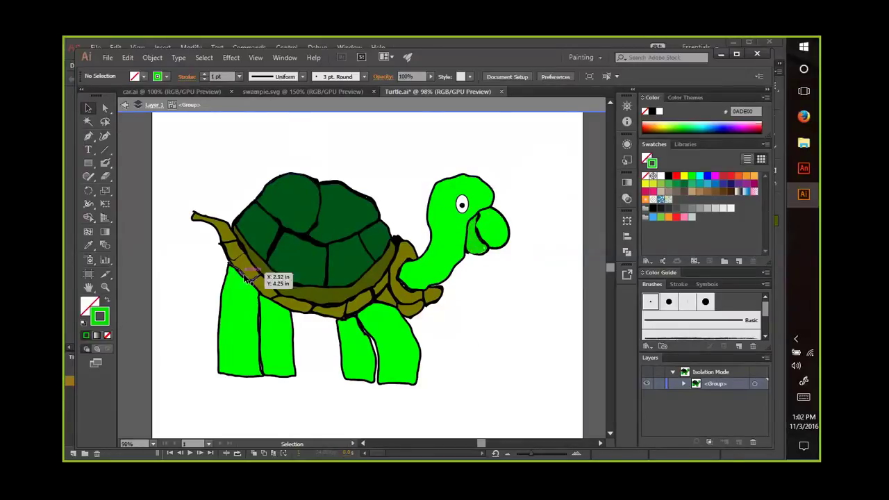
{"action": "left_click", "coordinate": [217, 229]}
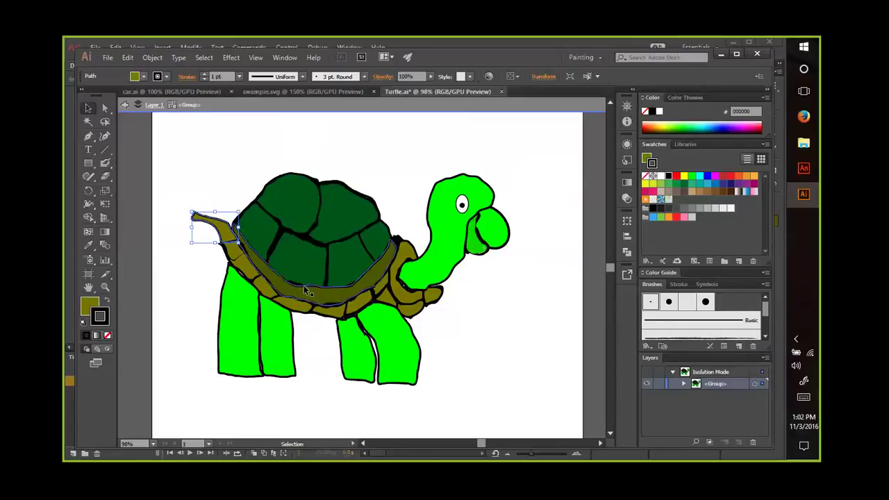
{"action": "left_click", "coordinate": [186, 167]}
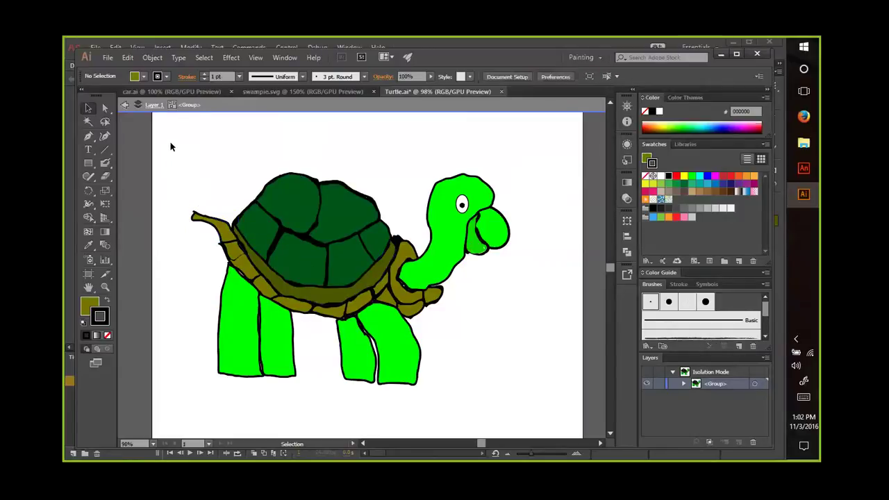
{"action": "left_click", "coordinate": [127, 56]}
{"action": "left_click", "coordinate": [394, 139]}
Step: Switch to Animate and delete the old Turtle.ai symbol from the document's library
{"action": "left_click", "coordinate": [797, 170]}
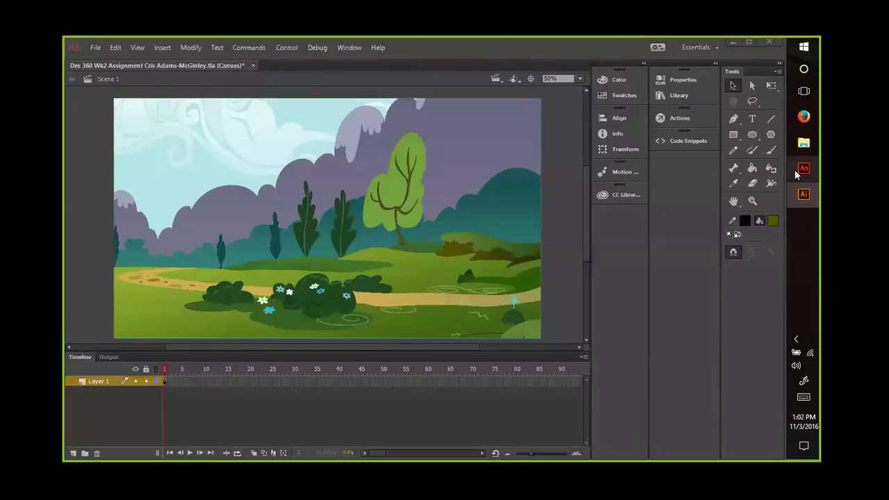
{"action": "left_click", "coordinate": [666, 98]}
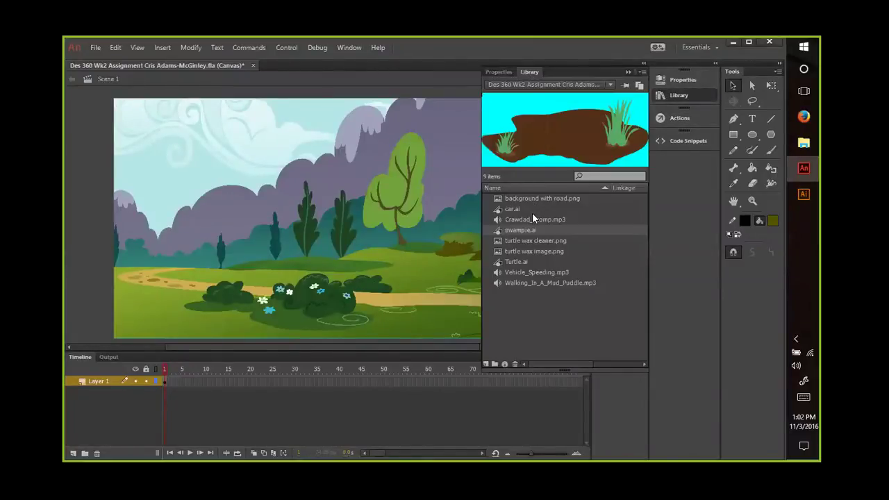
{"action": "left_click", "coordinate": [517, 262]}
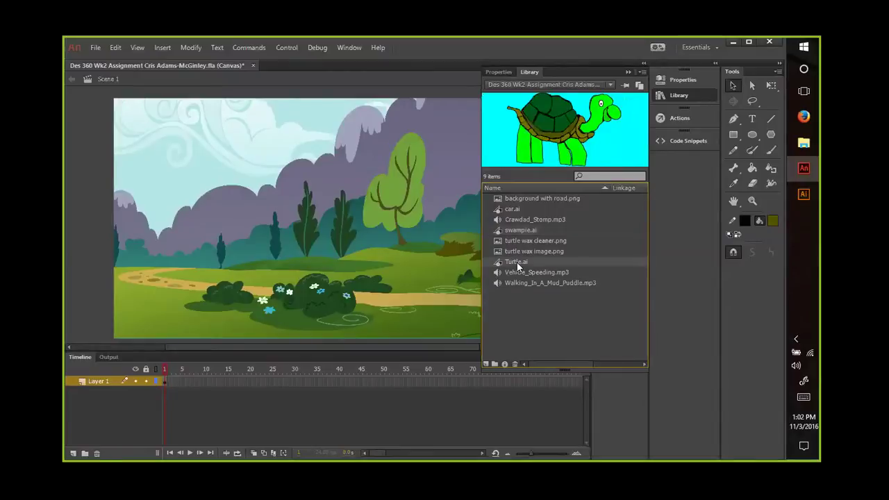
{"action": "right_click", "coordinate": [517, 263]}
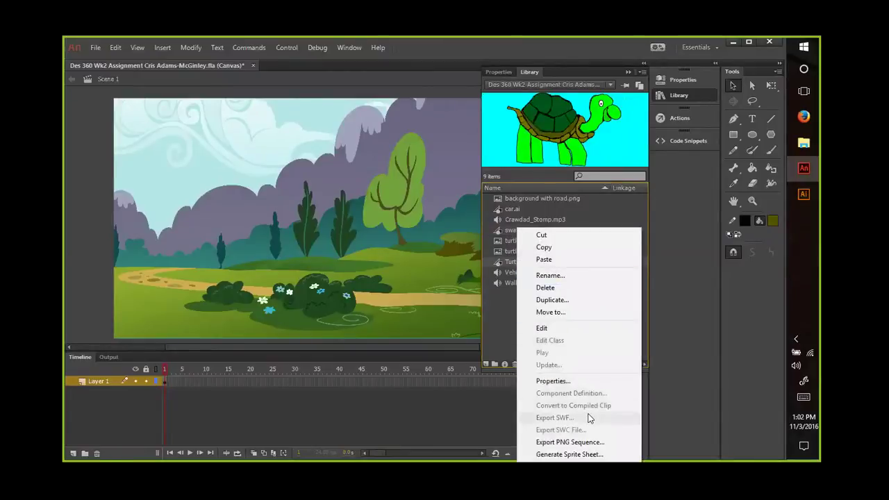
{"action": "left_click", "coordinate": [554, 289]}
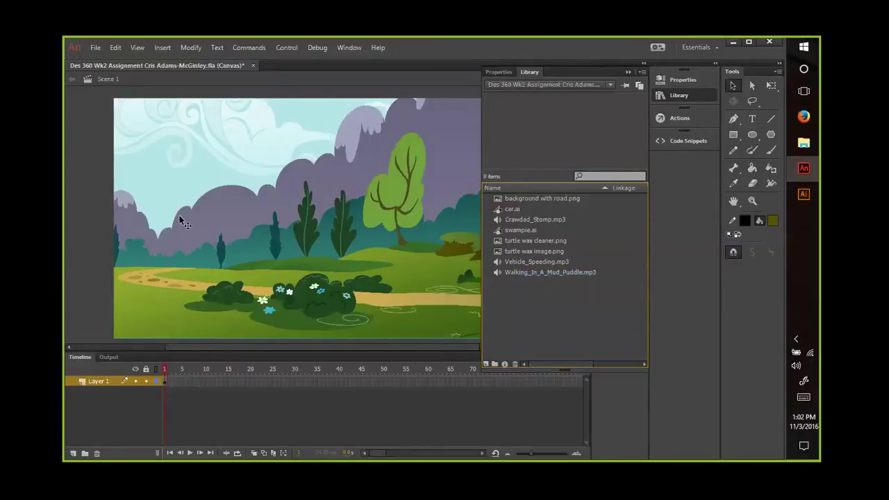
Step: Start an import to the library and browse to the XnSketch folder inside Pictures
{"action": "left_click", "coordinate": [94, 48]}
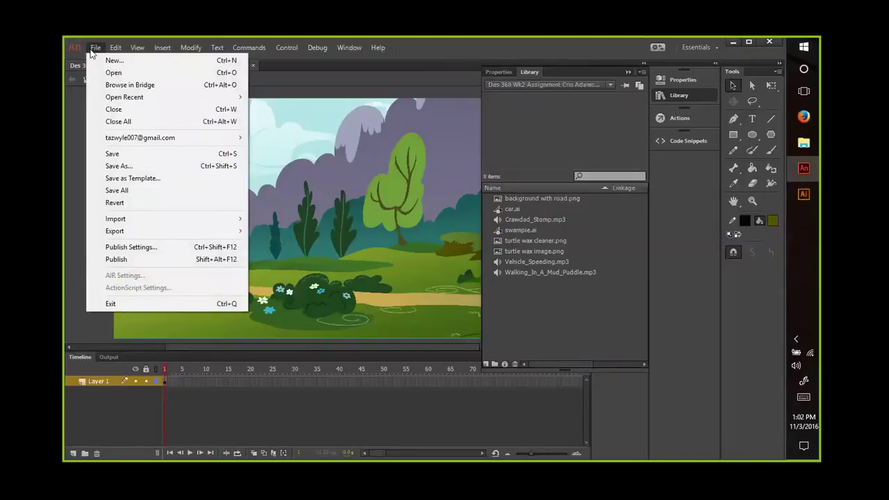
{"action": "mouse_move", "coordinate": [149, 218]}
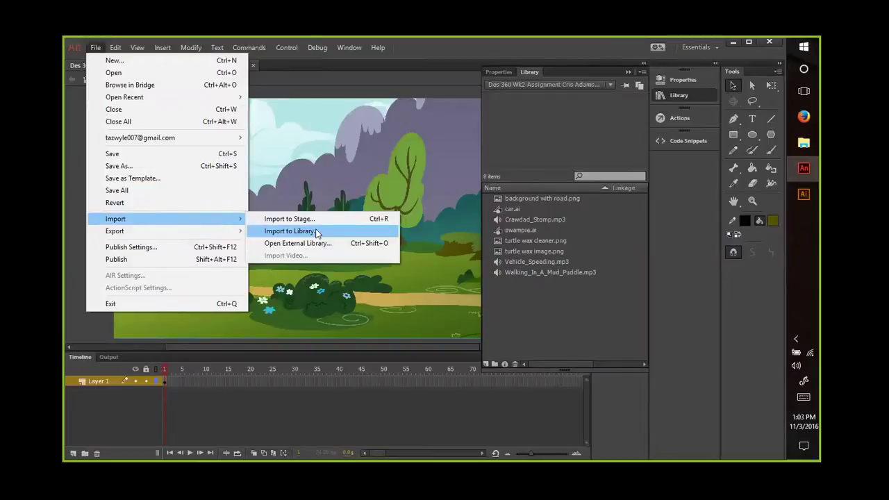
{"action": "left_click", "coordinate": [316, 232]}
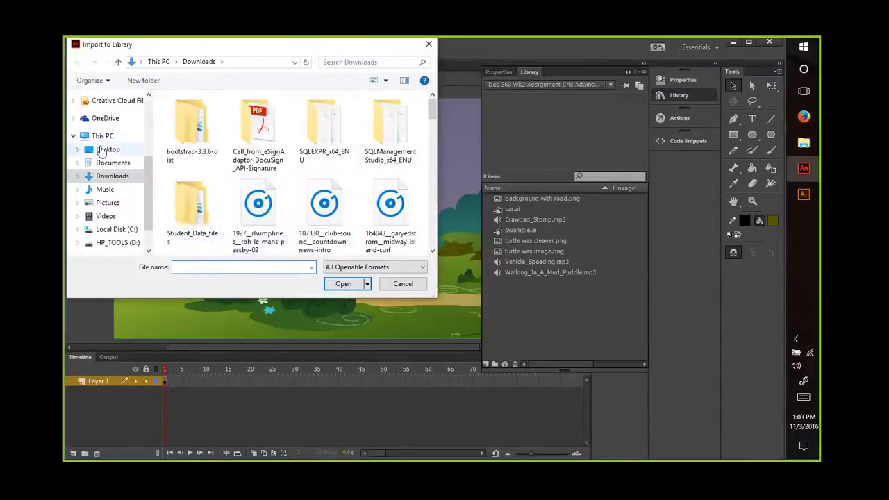
{"action": "scroll", "coordinate": [110, 198], "scroll_direction": "down", "scroll_amount": 1}
{"action": "scroll", "coordinate": [110, 196], "scroll_direction": "up", "scroll_amount": 1}
{"action": "scroll", "coordinate": [110, 195], "scroll_direction": "up", "scroll_amount": 1}
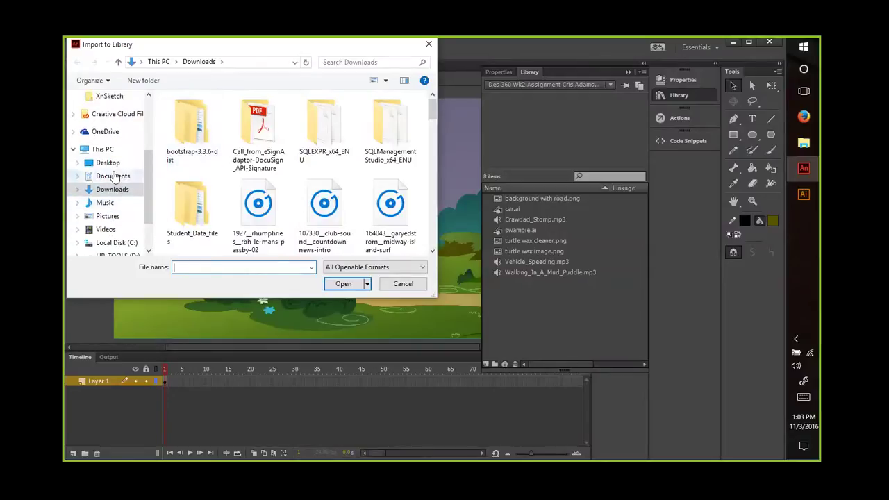
{"action": "left_click", "coordinate": [108, 215]}
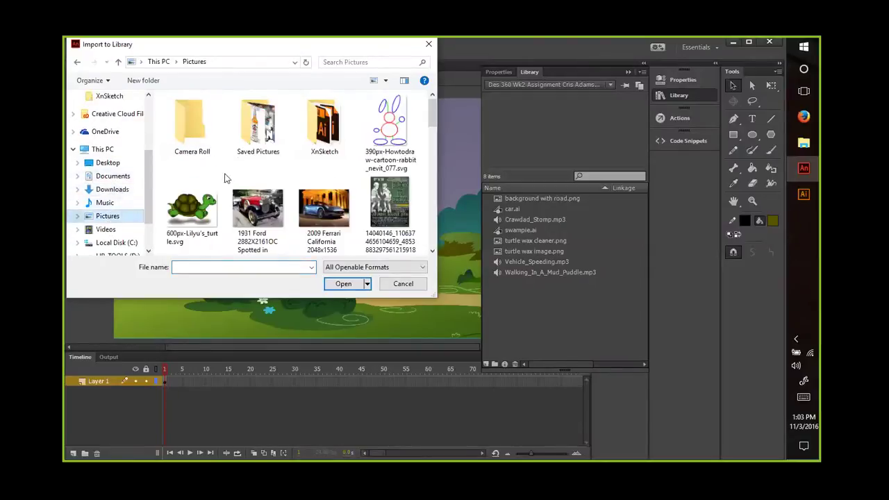
{"action": "double_click", "coordinate": [332, 130]}
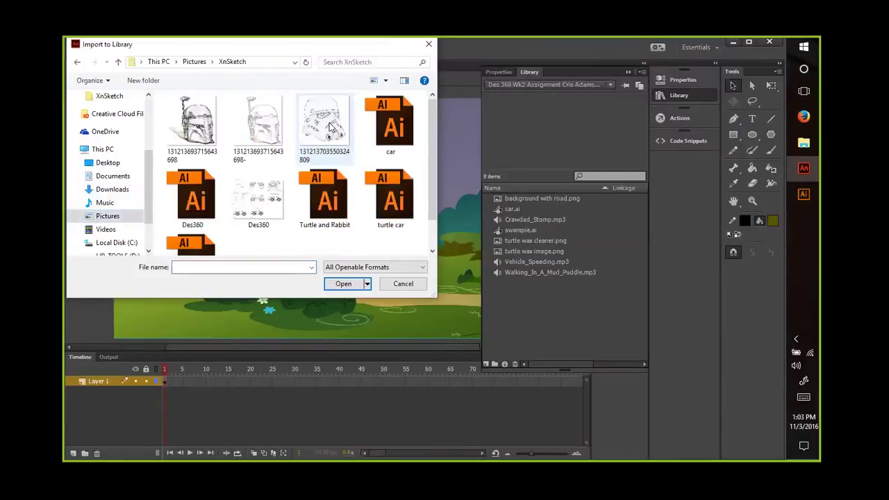
{"action": "scroll", "coordinate": [250, 201], "scroll_direction": "down", "scroll_amount": 1}
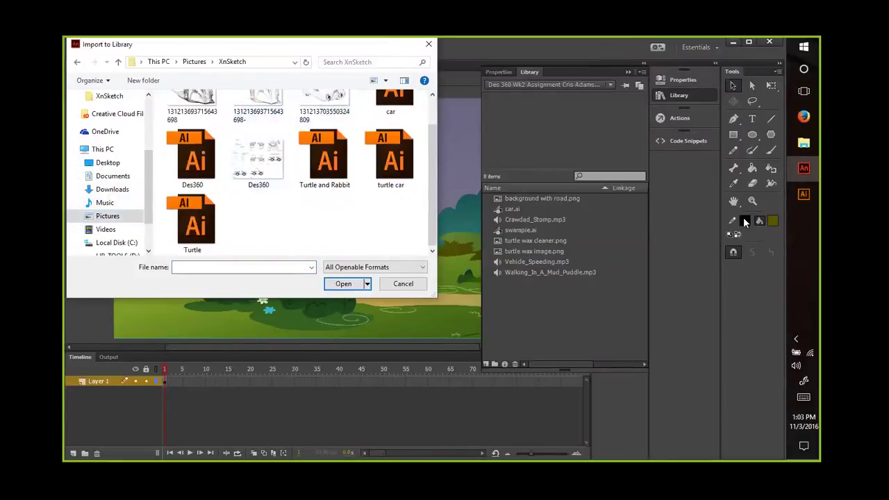
Step: Switch to Illustrator and save the turtle artwork as Turtle in the XnSketch folder, replacing the existing file, in Illustrator CC format
{"action": "left_click", "coordinate": [804, 194]}
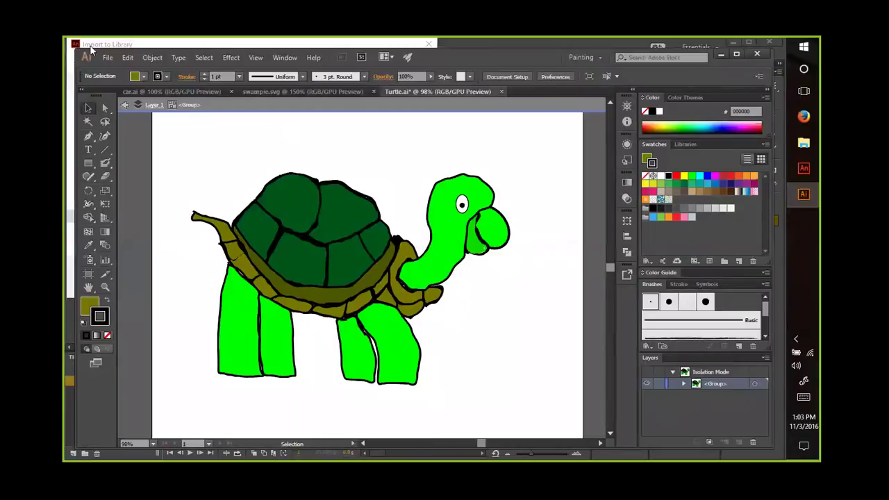
{"action": "left_click", "coordinate": [107, 57]}
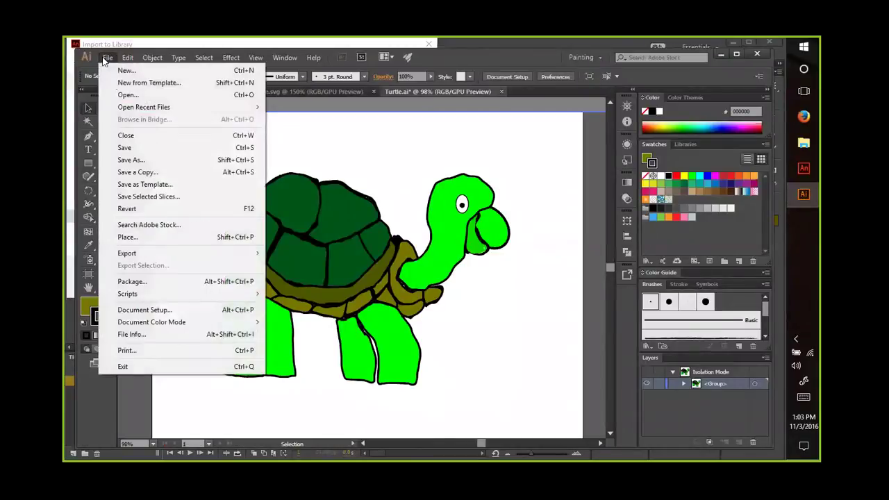
{"action": "left_click", "coordinate": [151, 163]}
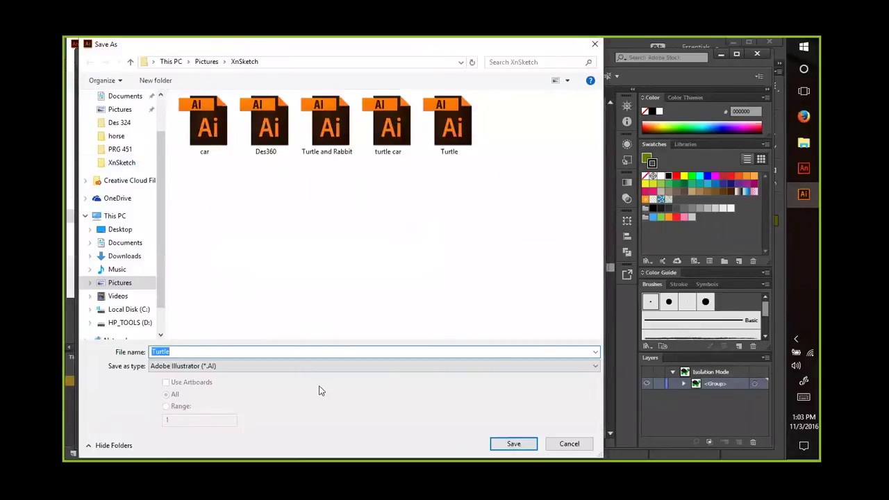
{"action": "left_click", "coordinate": [511, 443]}
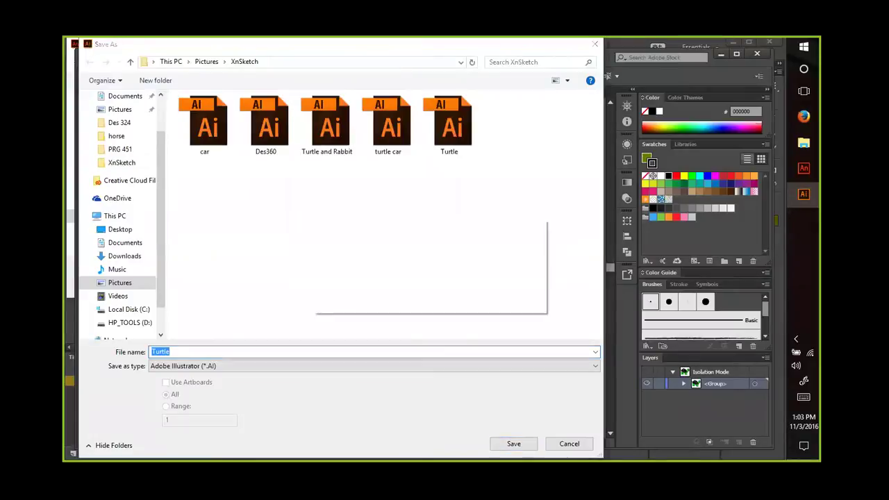
{"action": "left_click", "coordinate": [439, 300]}
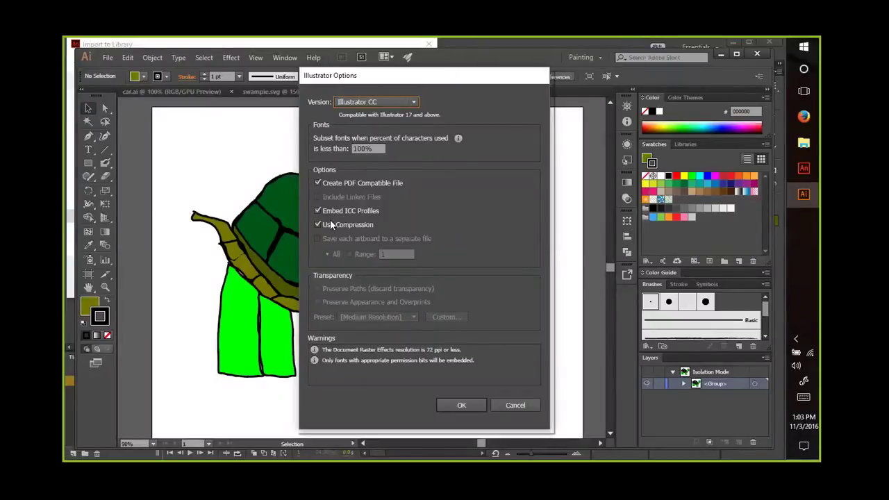
{"action": "left_click", "coordinate": [448, 403]}
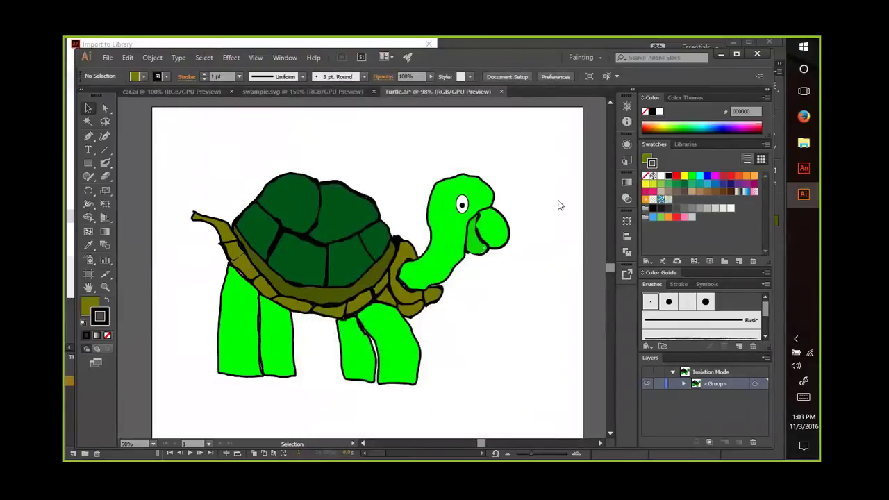
{"action": "double_click", "coordinate": [566, 207]}
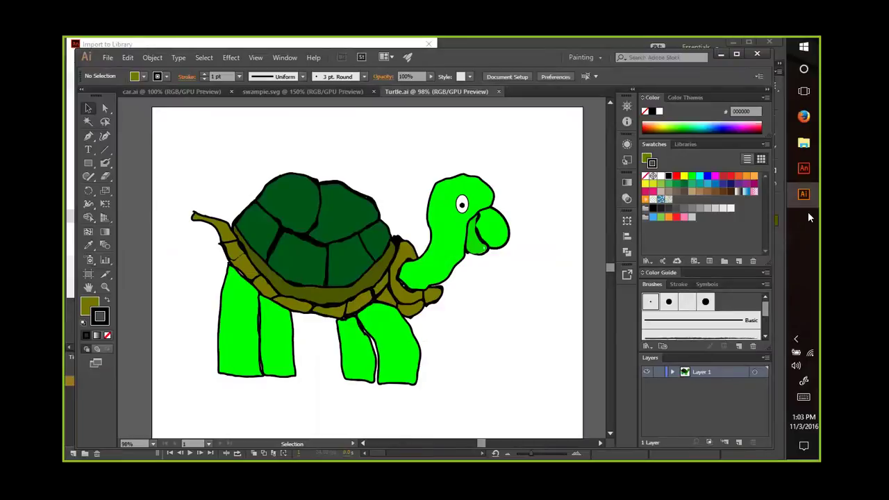
Step: Switch to Animate and open the Turtle file from the XnSketch folder for import to the library
{"action": "left_click", "coordinate": [796, 170]}
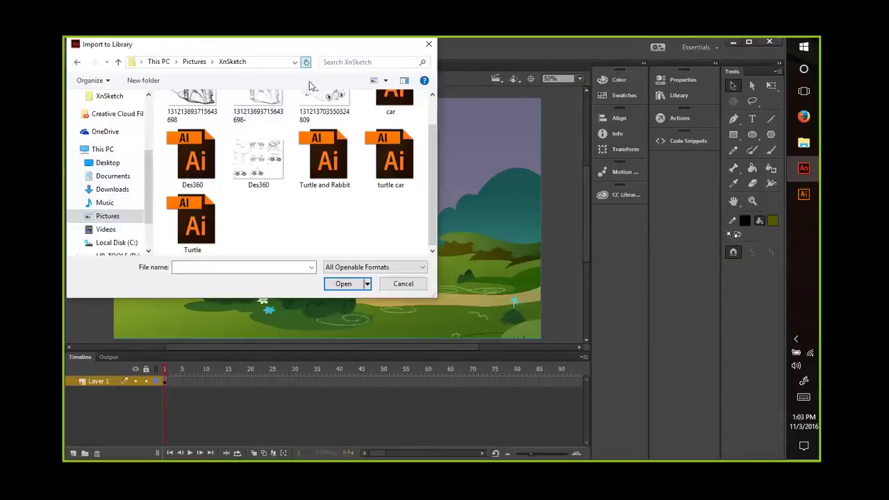
{"action": "scroll", "coordinate": [299, 139], "scroll_direction": "up", "scroll_amount": 2}
{"action": "scroll", "coordinate": [197, 136], "scroll_direction": "down", "scroll_amount": 1}
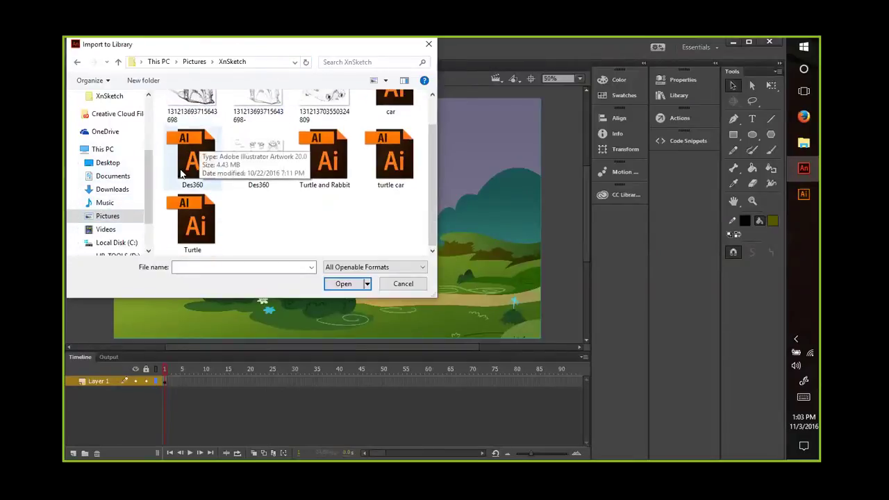
{"action": "left_click", "coordinate": [195, 221]}
{"action": "left_click", "coordinate": [343, 284]}
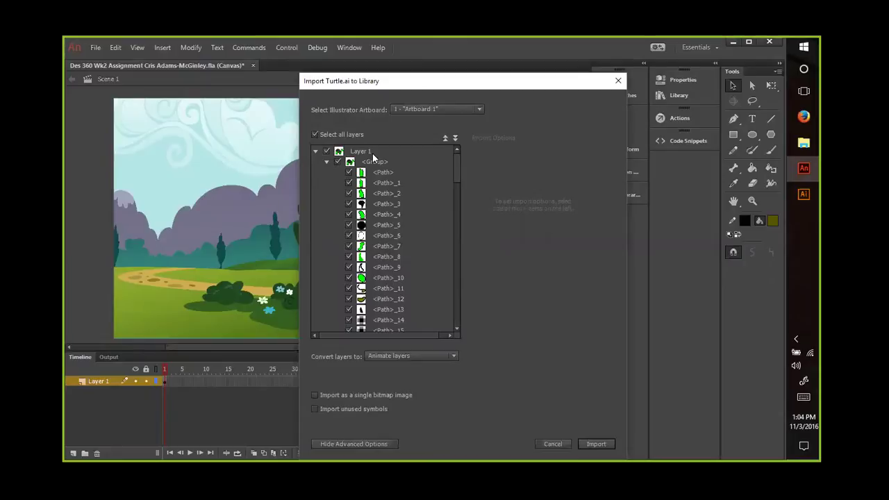
Step: Exclude the four green leg paths, <Path>, <Path>_1, <Path>_2 and <Path>_4, from the Turtle.ai import
{"action": "left_click", "coordinate": [325, 152]}
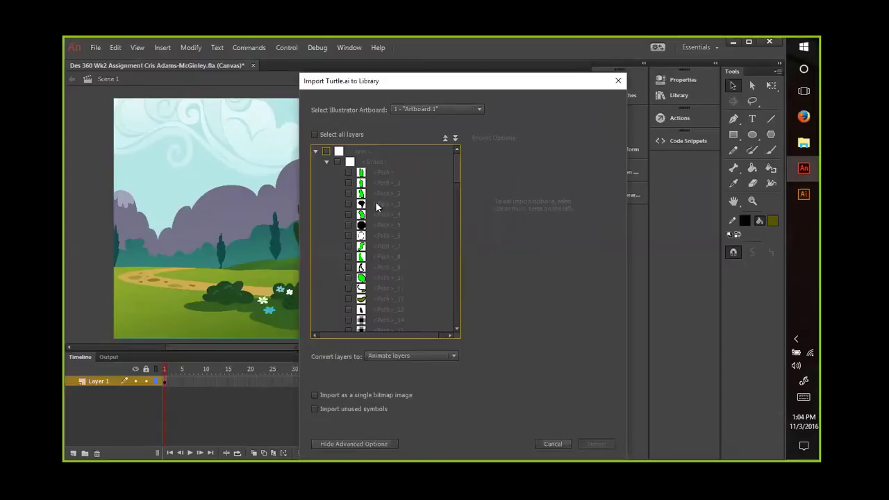
{"action": "left_click", "coordinate": [326, 151]}
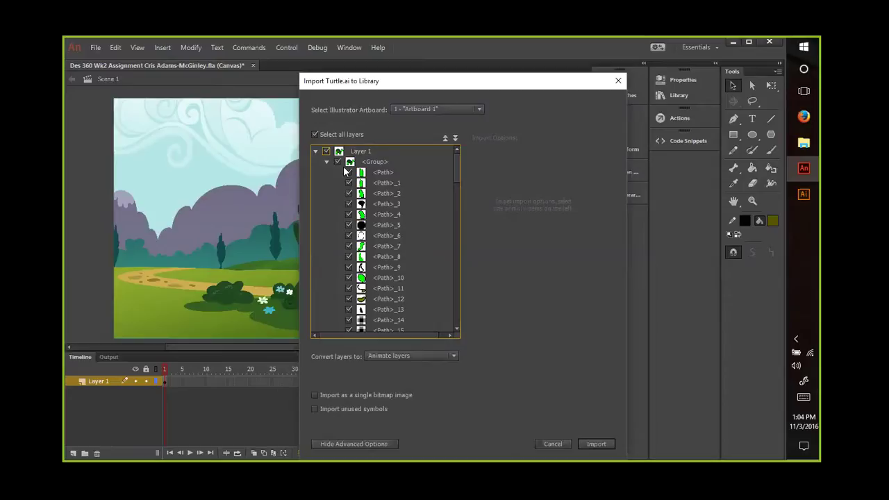
{"action": "left_click", "coordinate": [349, 172]}
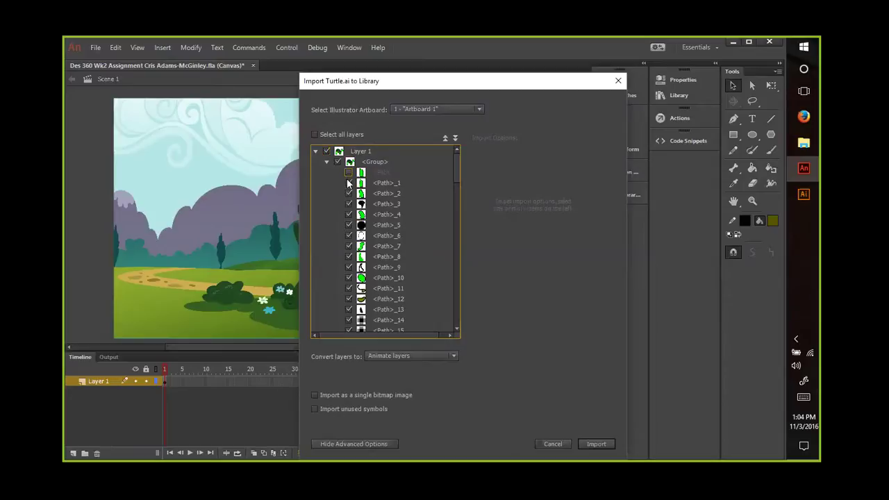
{"action": "left_click", "coordinate": [349, 183]}
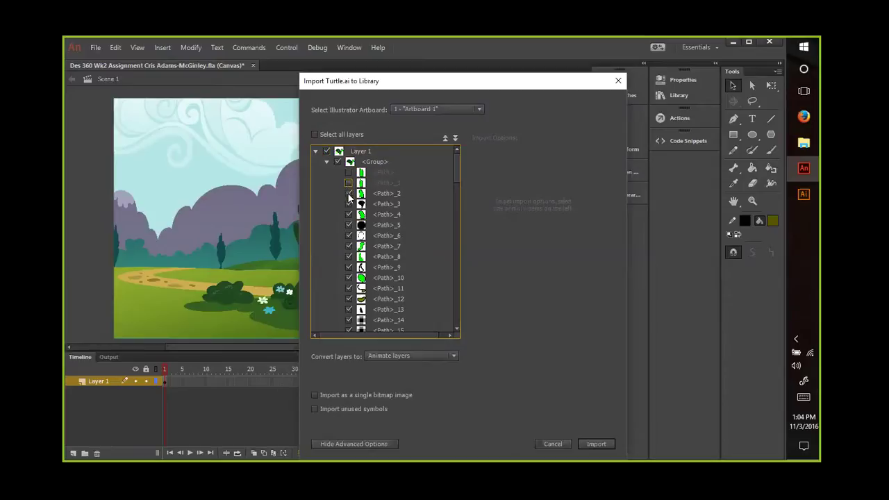
{"action": "left_click", "coordinate": [349, 193]}
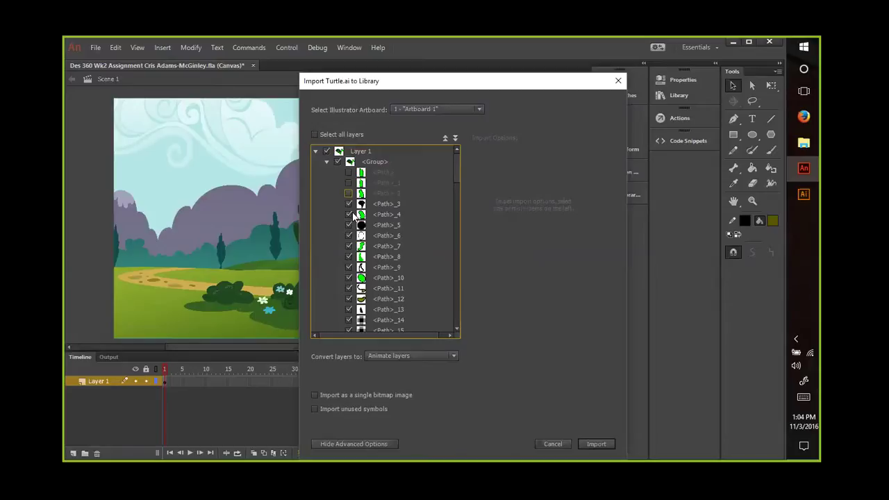
{"action": "left_click", "coordinate": [347, 214]}
Step: Examine the thumbnails of the remaining paths in the Turtle.ai import list to identify which body part each one belongs to
{"action": "scroll", "coordinate": [359, 247], "scroll_direction": "down", "scroll_amount": 3}
{"action": "scroll", "coordinate": [358, 246], "scroll_direction": "down", "scroll_amount": 10}
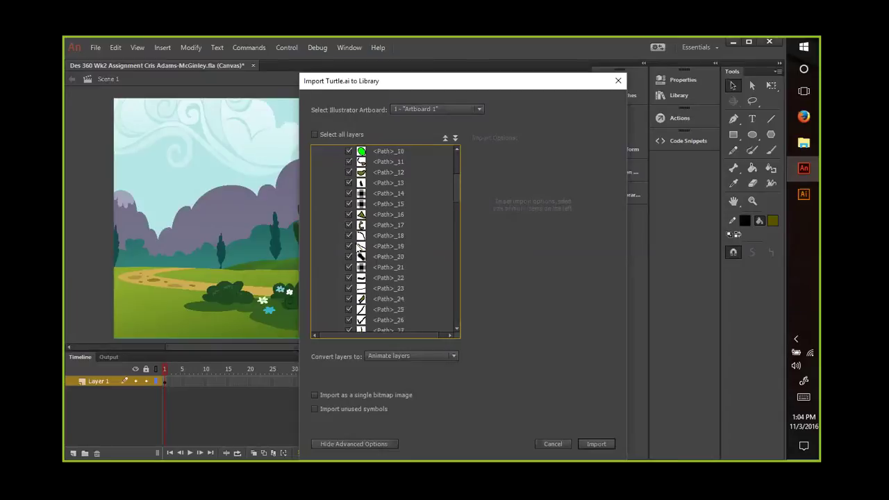
{"action": "scroll", "coordinate": [358, 247], "scroll_direction": "down", "scroll_amount": 6}
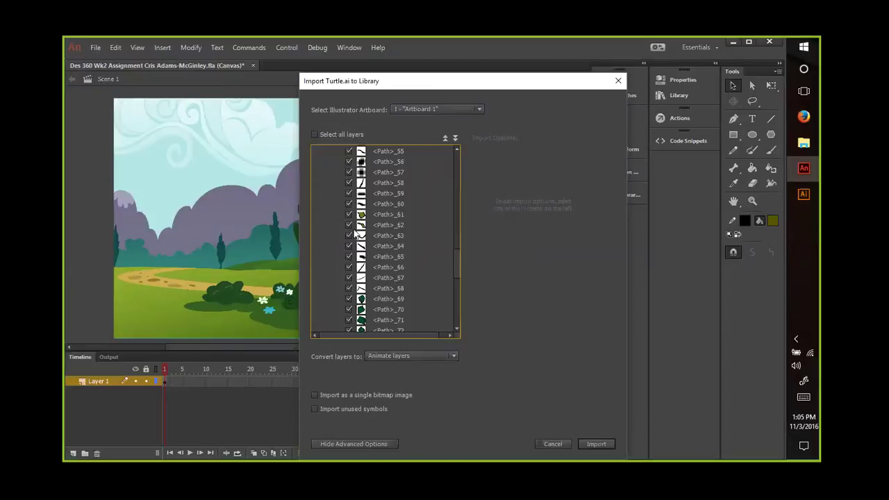
{"action": "left_click", "coordinate": [349, 225]}
{"action": "scroll", "coordinate": [364, 257], "scroll_direction": "down", "scroll_amount": 8}
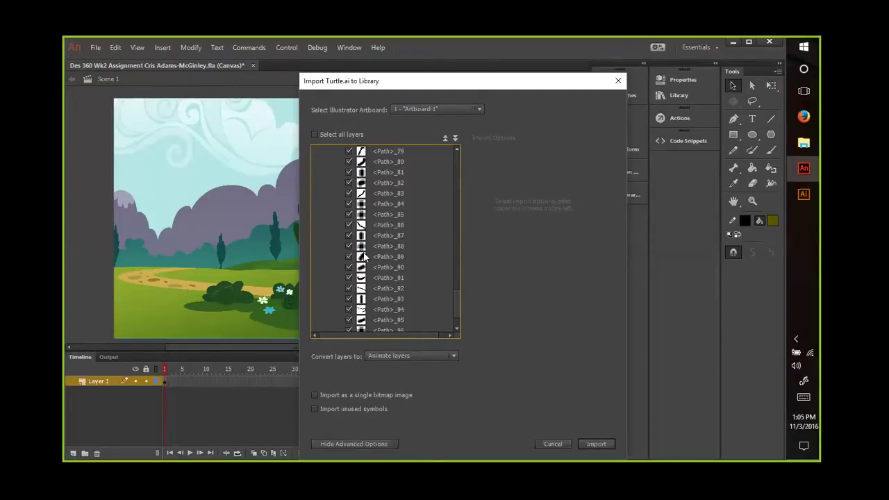
{"action": "scroll", "coordinate": [364, 257], "scroll_direction": "down", "scroll_amount": 1}
{"action": "scroll", "coordinate": [364, 257], "scroll_direction": "up", "scroll_amount": 11}
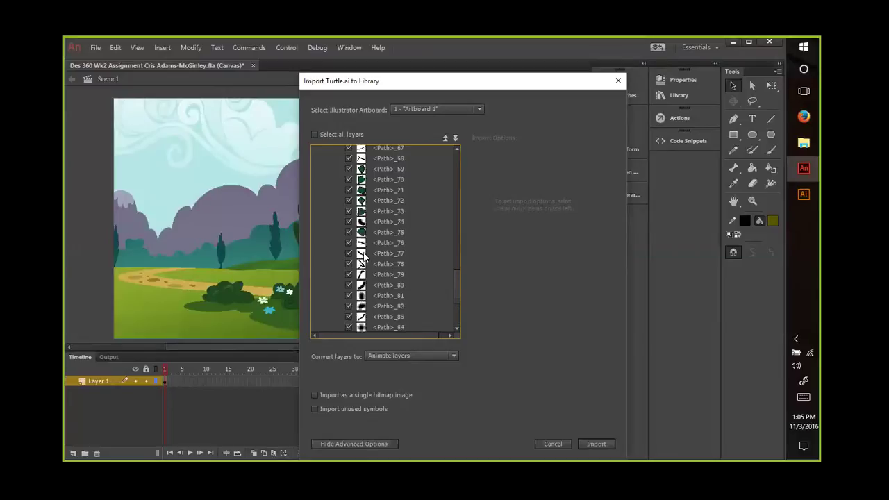
{"action": "scroll", "coordinate": [364, 257], "scroll_direction": "up", "scroll_amount": 13}
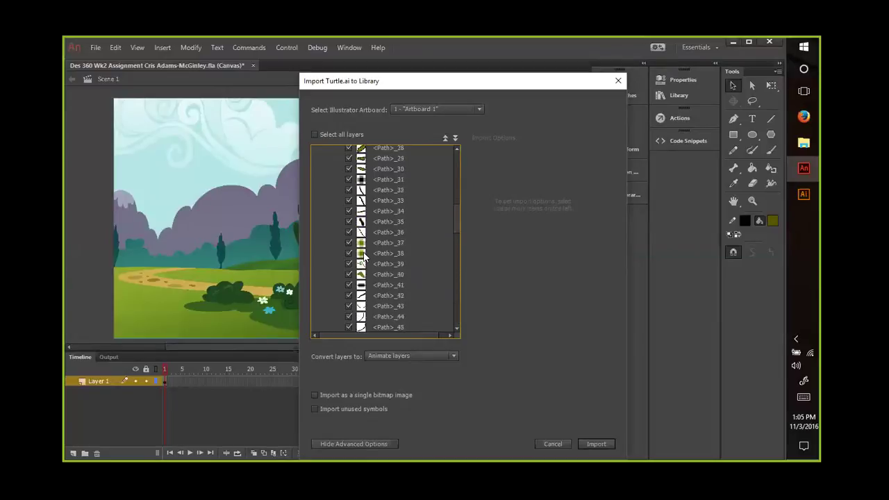
{"action": "scroll", "coordinate": [364, 257], "scroll_direction": "up", "scroll_amount": 1}
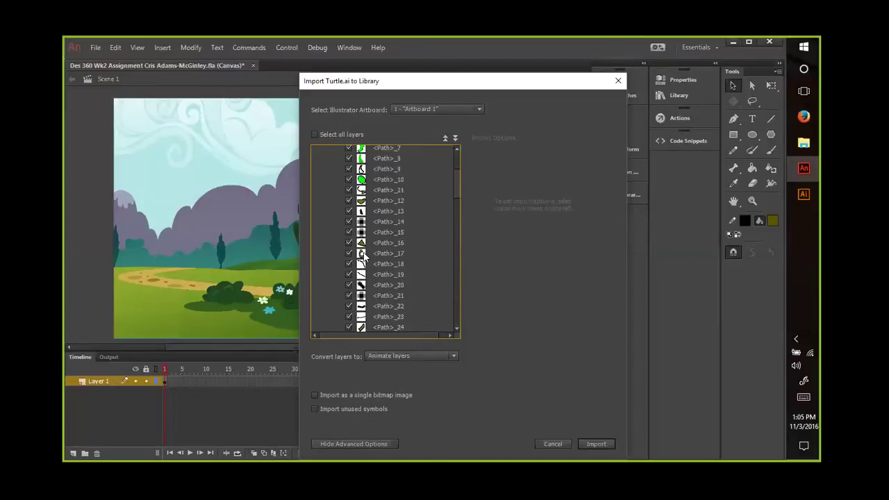
{"action": "left_click", "coordinate": [349, 180]}
{"action": "left_click", "coordinate": [349, 169]}
{"action": "left_click", "coordinate": [349, 179]}
{"action": "left_click", "coordinate": [348, 168]}
Step: Import the turtle artwork without its leg paths into the library
{"action": "scroll", "coordinate": [389, 171], "scroll_direction": "up", "scroll_amount": 2}
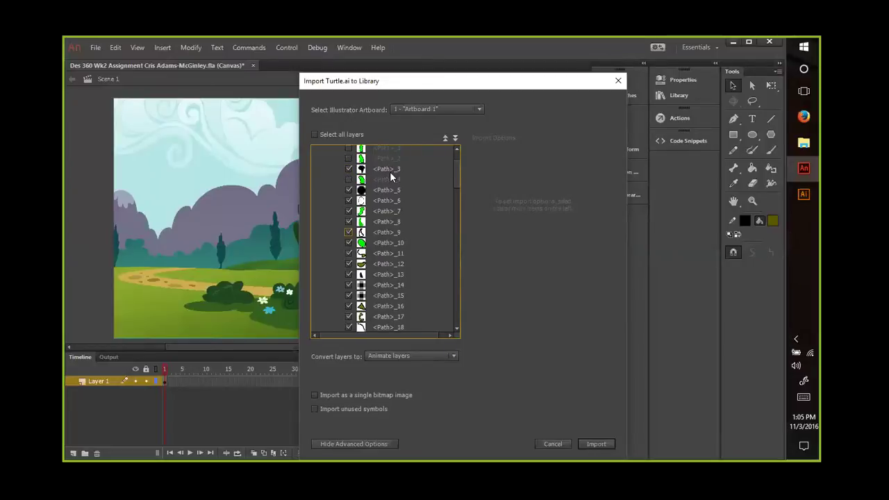
{"action": "scroll", "coordinate": [390, 172], "scroll_direction": "up", "scroll_amount": 1}
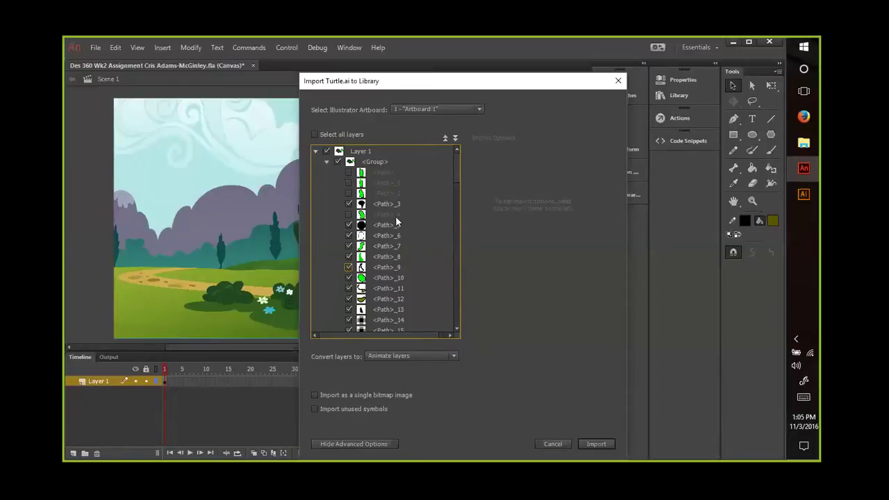
{"action": "left_click", "coordinate": [603, 445]}
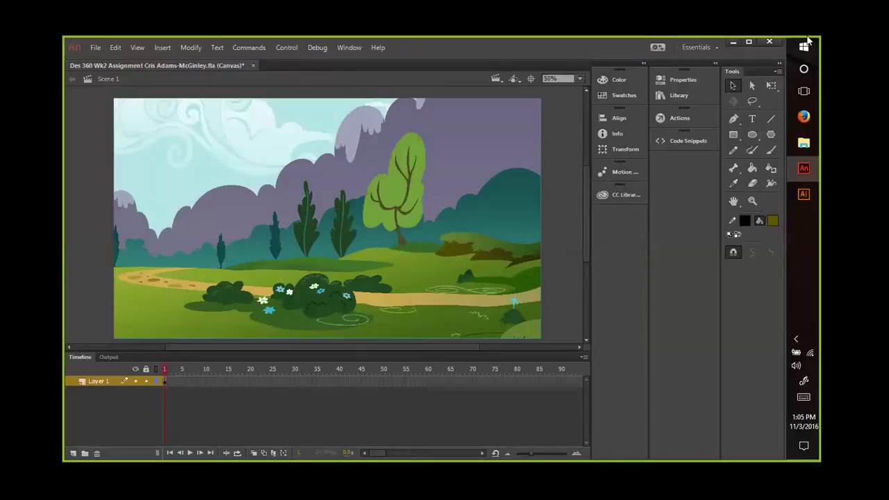
Step: Place the Turtle.ai symbol from the library on the grass in the lower left of the scene, over the path
{"action": "left_click", "coordinate": [684, 95]}
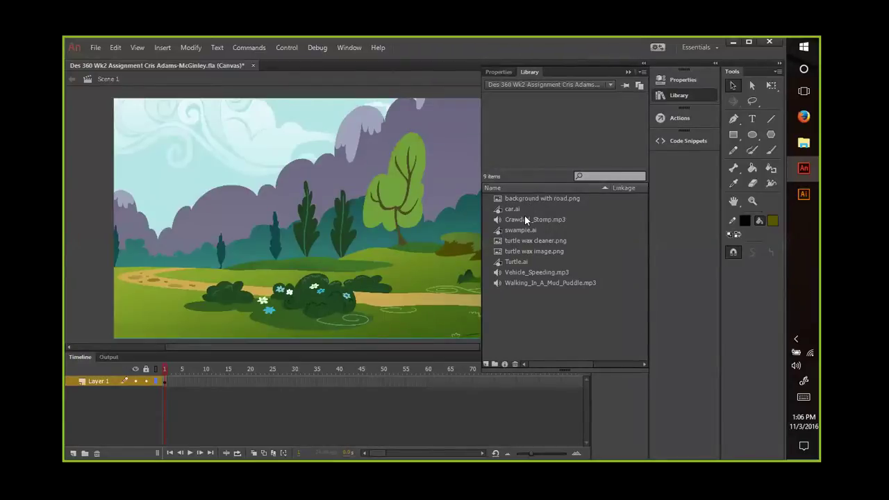
{"action": "left_click", "coordinate": [513, 261]}
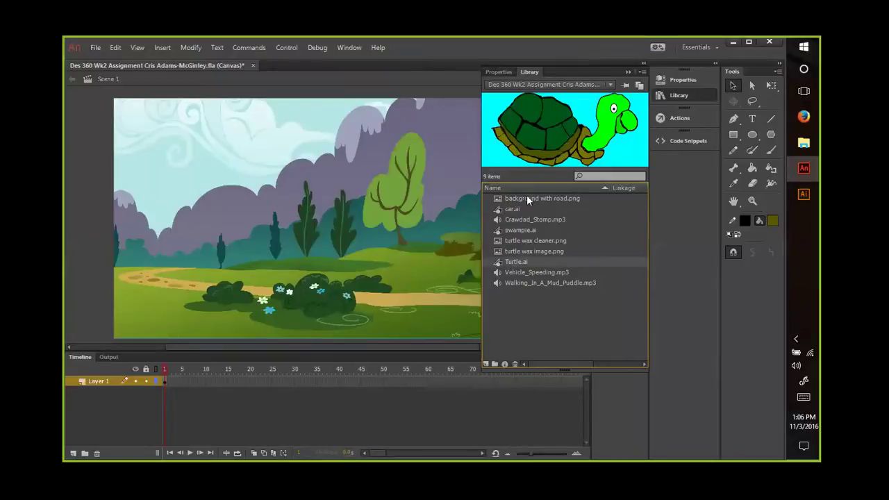
{"action": "left_click", "coordinate": [520, 255]}
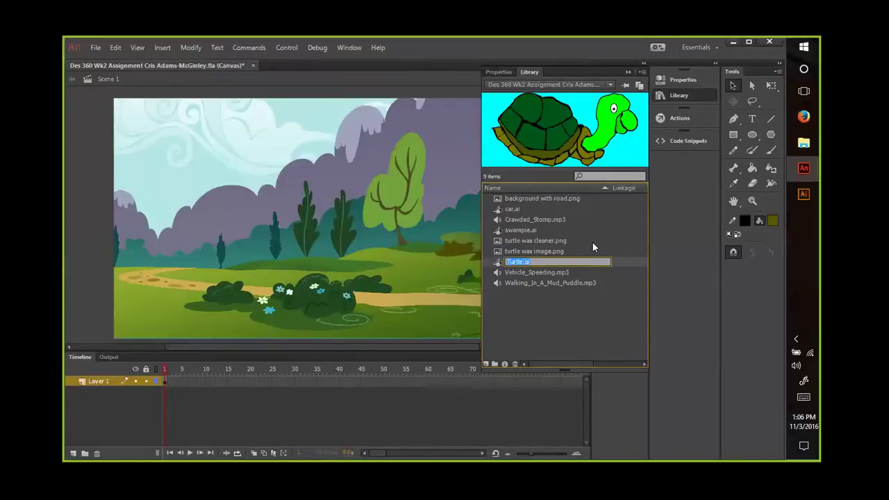
{"action": "left_click", "coordinate": [579, 241]}
{"action": "left_click", "coordinate": [533, 261]}
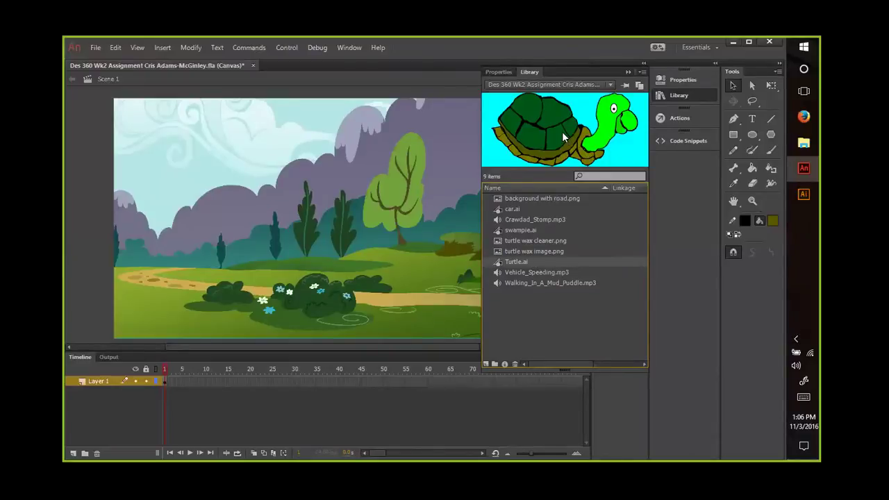
{"action": "left_click_drag", "start_coordinate": [561, 132], "coordinate": [300, 247]}
{"action": "left_click_drag", "start_coordinate": [224, 281], "coordinate": [224, 280]}
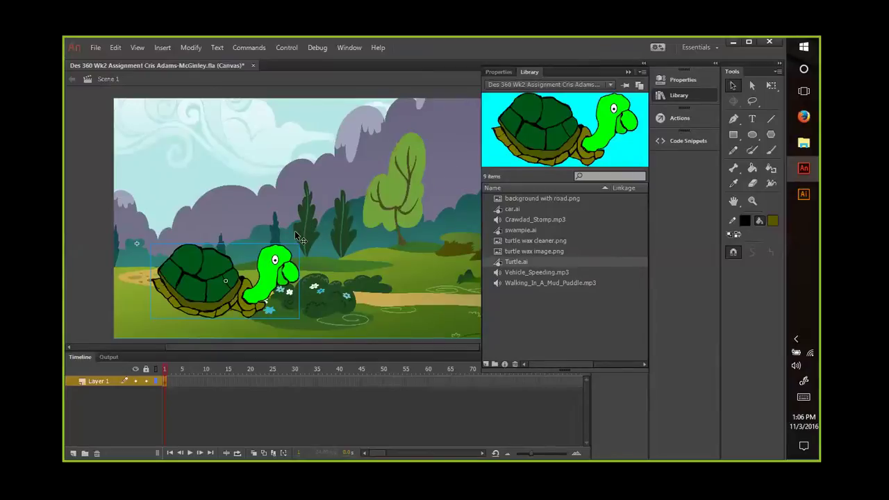
{"action": "left_click", "coordinate": [288, 290]}
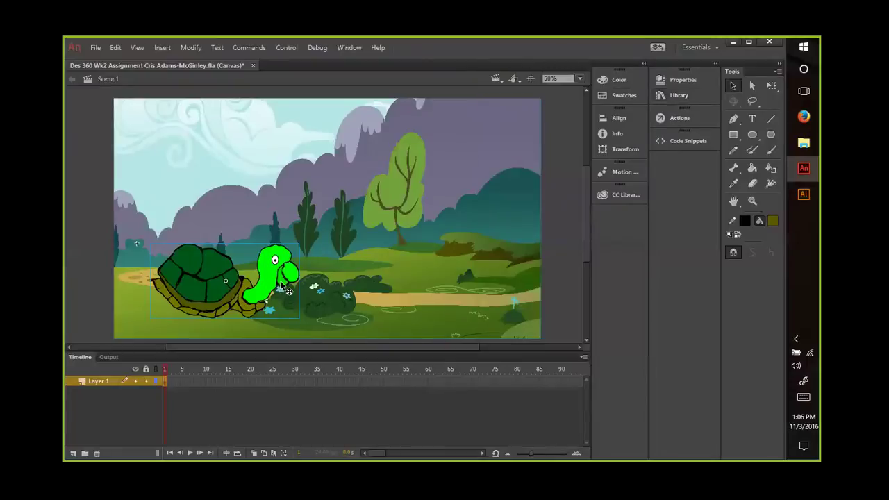
{"action": "left_click_drag", "start_coordinate": [287, 284], "coordinate": [293, 284]}
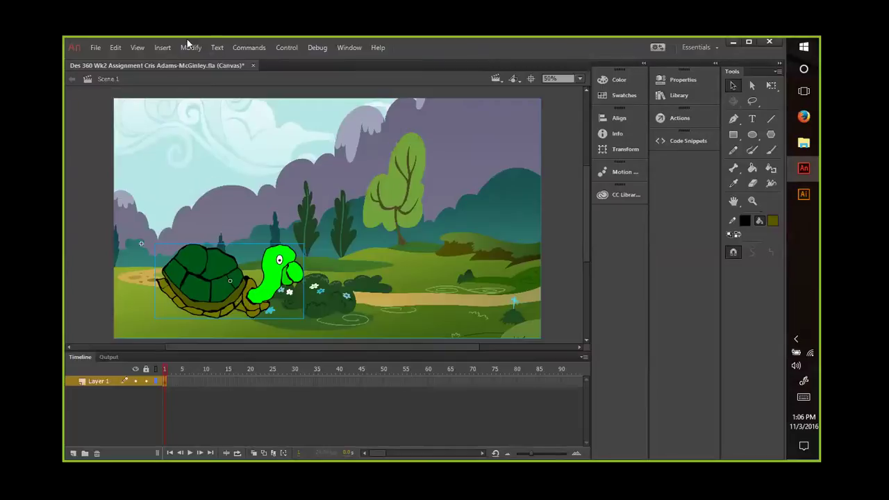
Step: Open the Turtle file from the XnSketch folder for another import to the library
{"action": "left_click", "coordinate": [95, 48]}
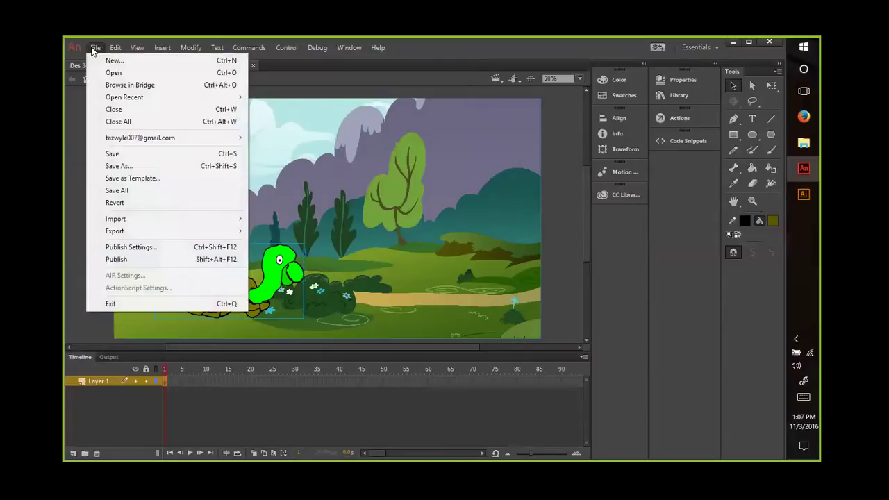
{"action": "mouse_move", "coordinate": [159, 220]}
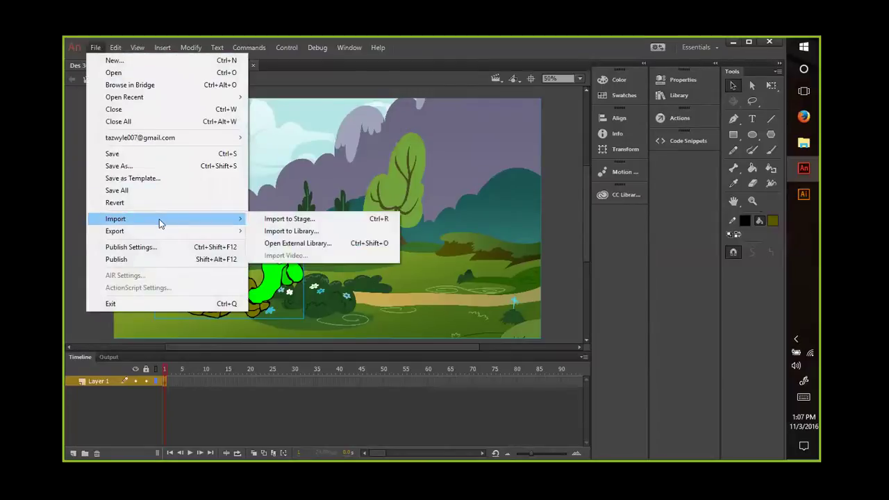
{"action": "left_click", "coordinate": [291, 230]}
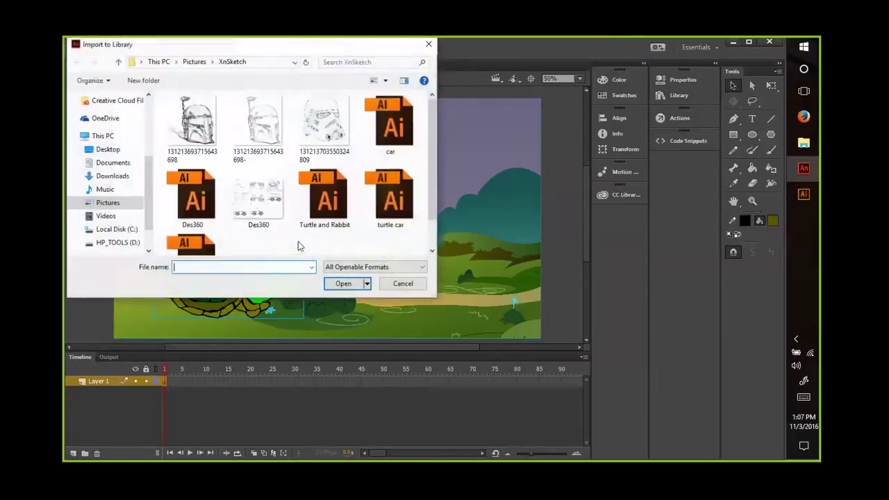
{"action": "left_click", "coordinate": [205, 244]}
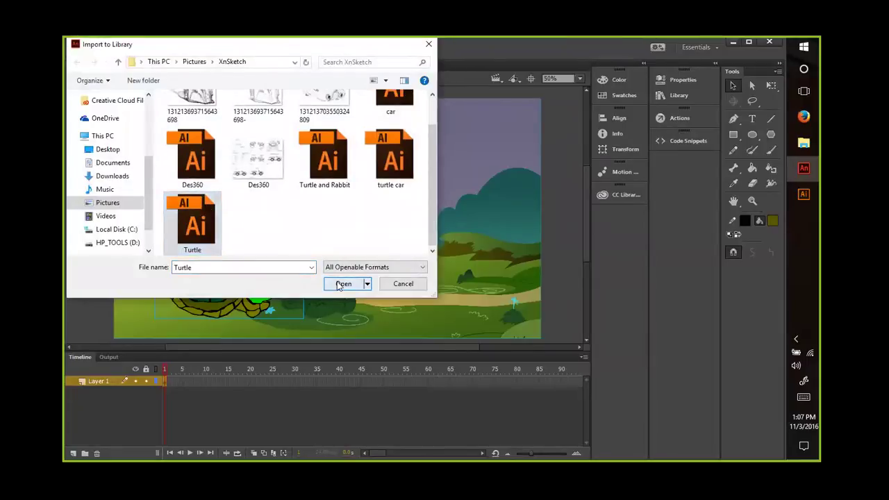
{"action": "left_click", "coordinate": [338, 284]}
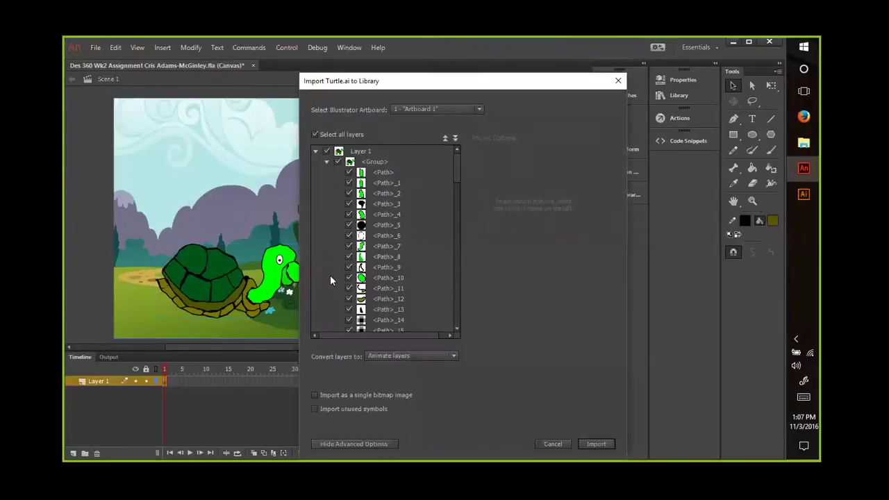
Step: Try excluding <Path>_3, <Path>_5 to <Path>_10 and further body paths while keeping the green leg paths, and cancel the import
{"action": "left_click", "coordinate": [348, 204]}
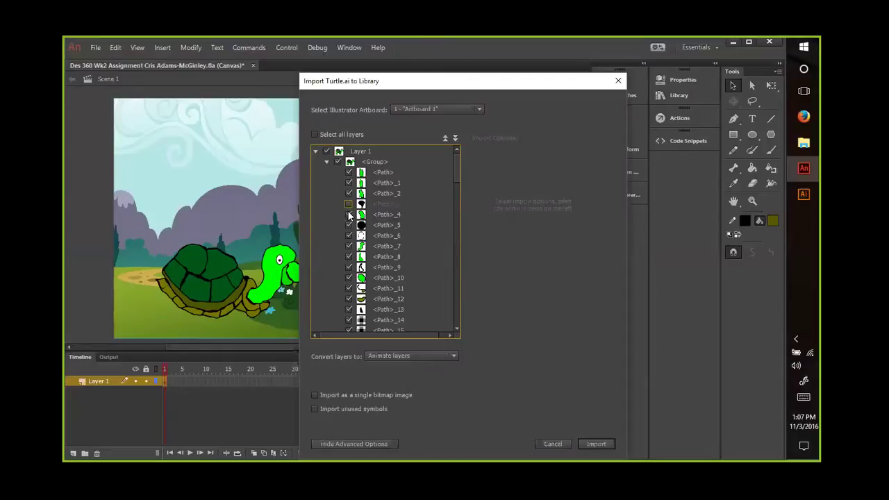
{"action": "left_click", "coordinate": [348, 212]}
{"action": "left_click", "coordinate": [348, 214]}
{"action": "left_click", "coordinate": [348, 224]}
{"action": "left_click", "coordinate": [348, 235]}
{"action": "left_click", "coordinate": [348, 246]}
{"action": "left_click", "coordinate": [348, 257]}
{"action": "left_click", "coordinate": [348, 268]}
{"action": "left_click", "coordinate": [348, 278]}
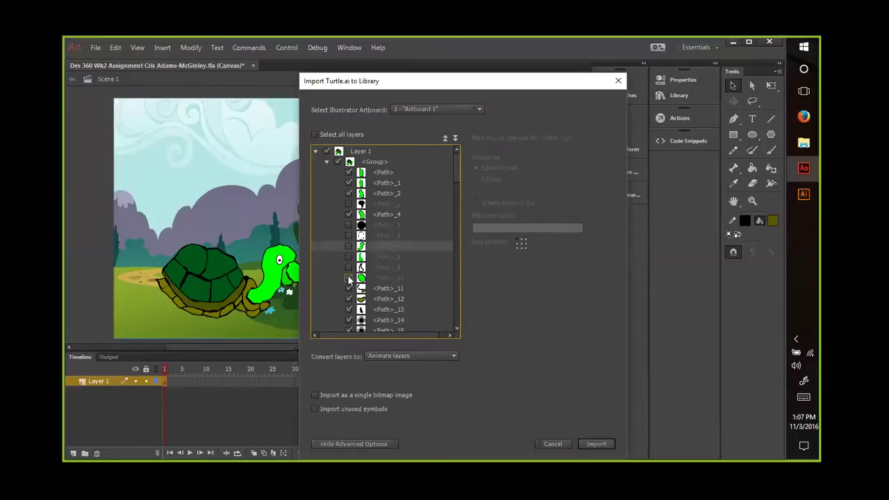
{"action": "scroll", "coordinate": [348, 276], "scroll_direction": "down", "scroll_amount": 1}
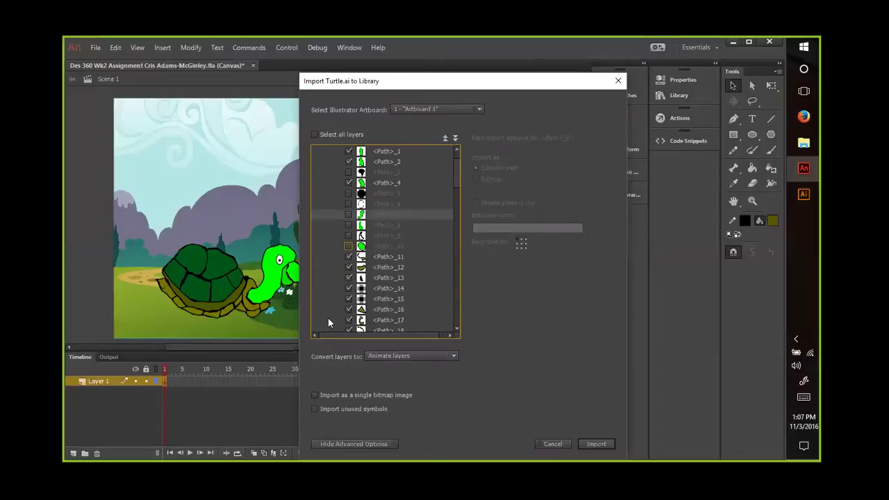
{"action": "left_click", "coordinate": [348, 277]}
{"action": "left_click", "coordinate": [348, 288]}
{"action": "left_click", "coordinate": [550, 444]}
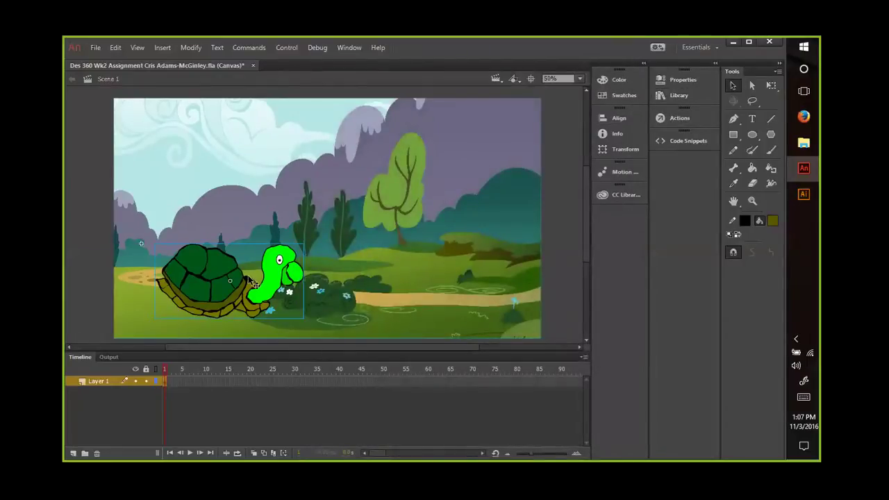
Step: Delete the turtle from the stage and show the document's library
{"action": "key", "text": "Delete"}
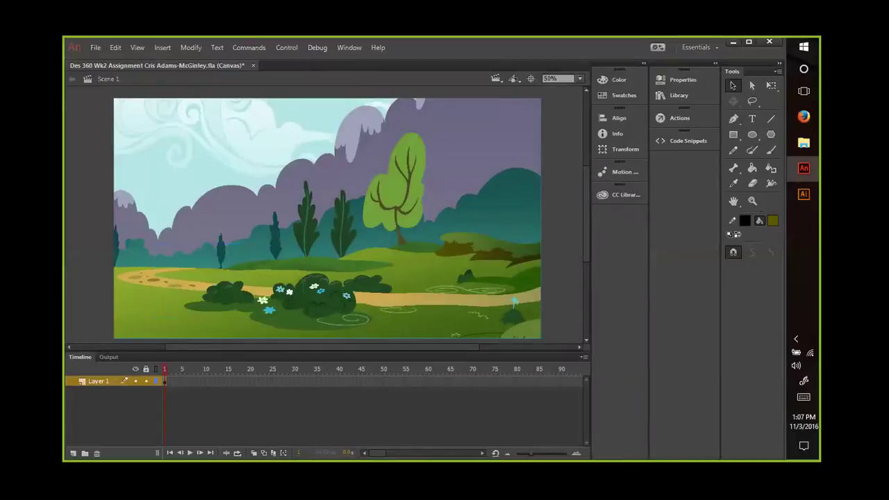
{"action": "left_click", "coordinate": [663, 94]}
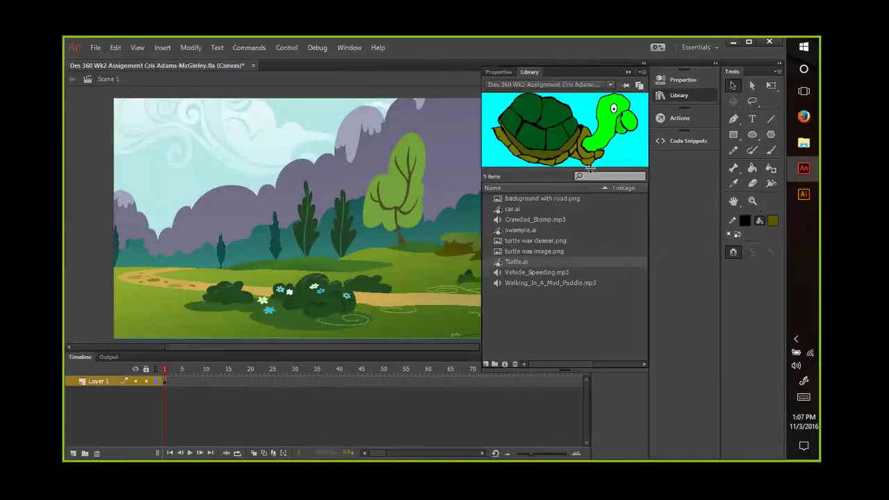
Step: Delete the Turtle.ai symbol from the document's library
{"action": "left_click", "coordinate": [520, 262]}
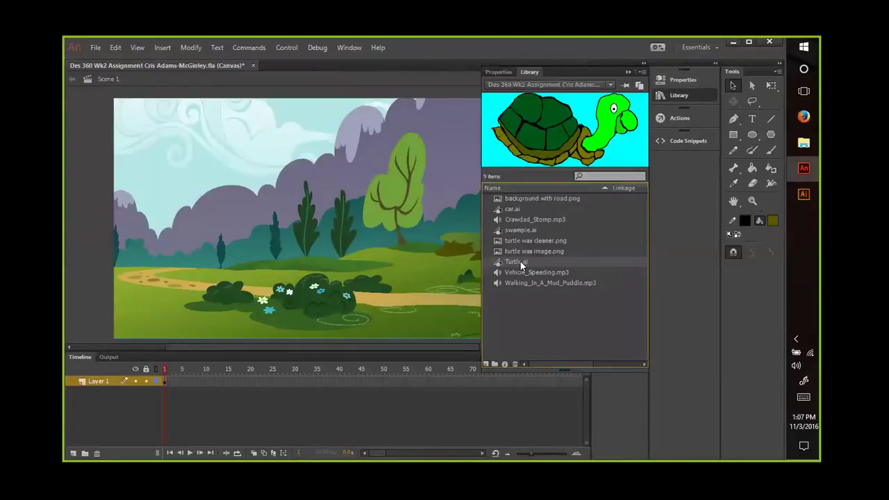
{"action": "right_click", "coordinate": [520, 261]}
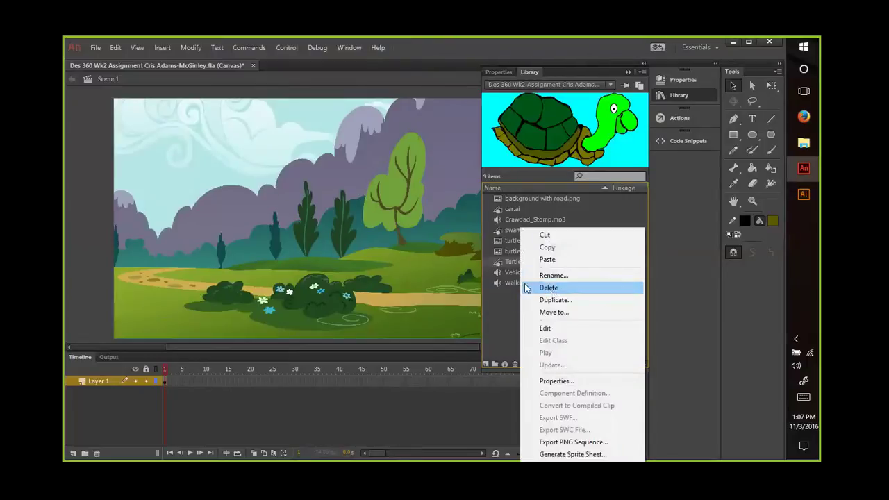
{"action": "left_click", "coordinate": [530, 287]}
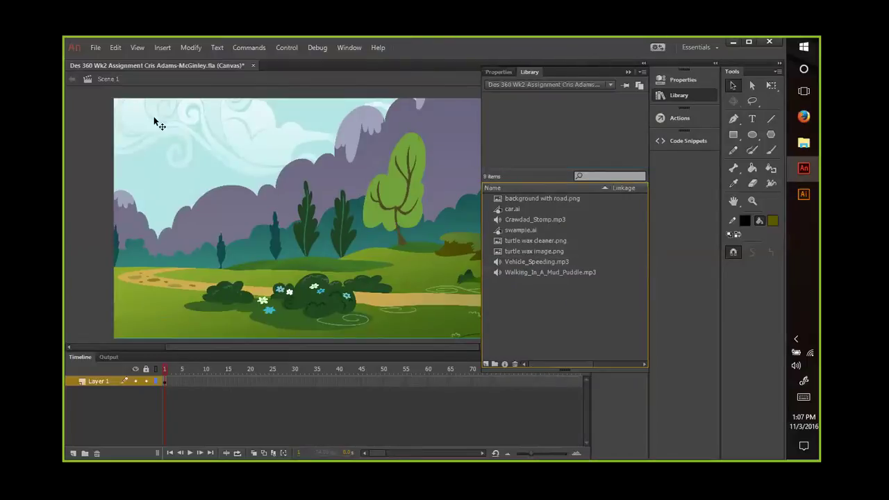
Step: Import the Turtle file from the XnSketch folder to the library with all layers and paths included
{"action": "left_click", "coordinate": [95, 48]}
{"action": "mouse_move", "coordinate": [146, 223]}
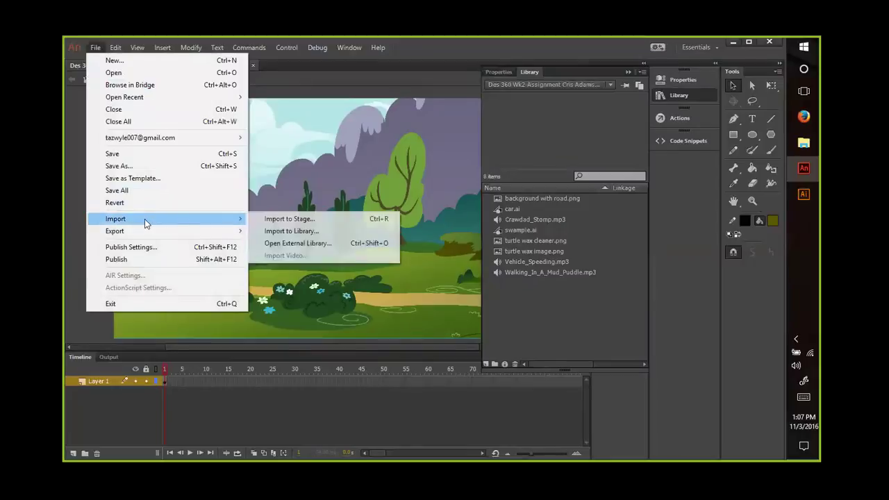
{"action": "left_click", "coordinate": [293, 230]}
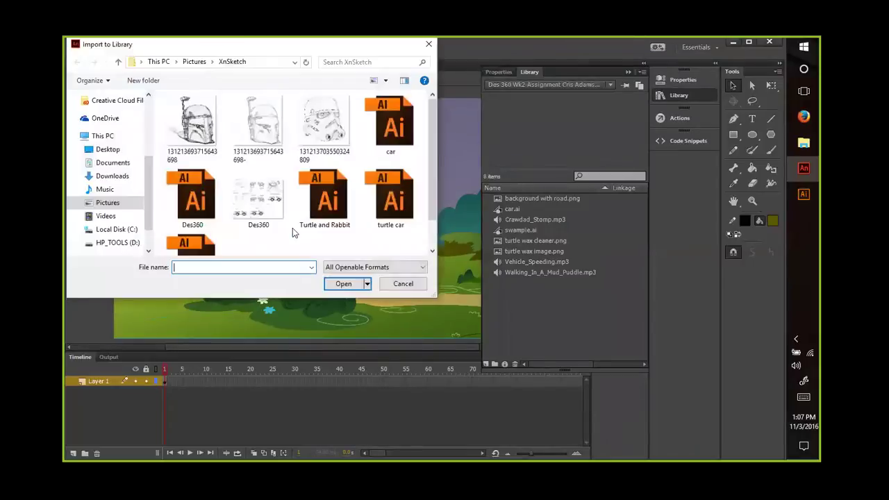
{"action": "left_click", "coordinate": [207, 243]}
{"action": "left_click", "coordinate": [342, 284]}
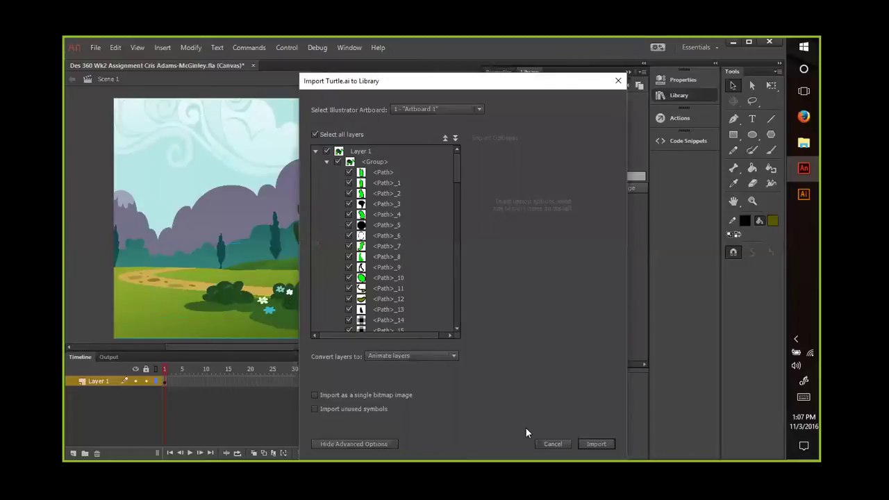
{"action": "left_click", "coordinate": [595, 442]}
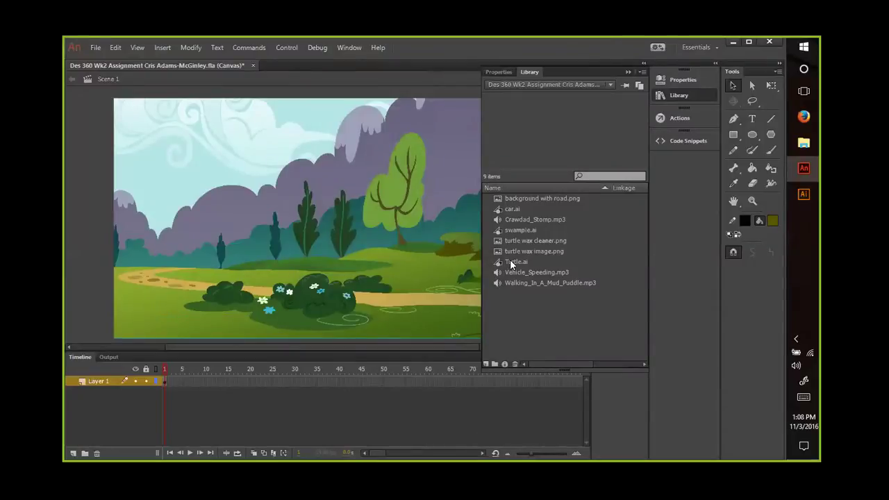
Step: Place the Turtle.ai symbol from the library on the grass in the lower left of the scene
{"action": "left_click", "coordinate": [512, 263]}
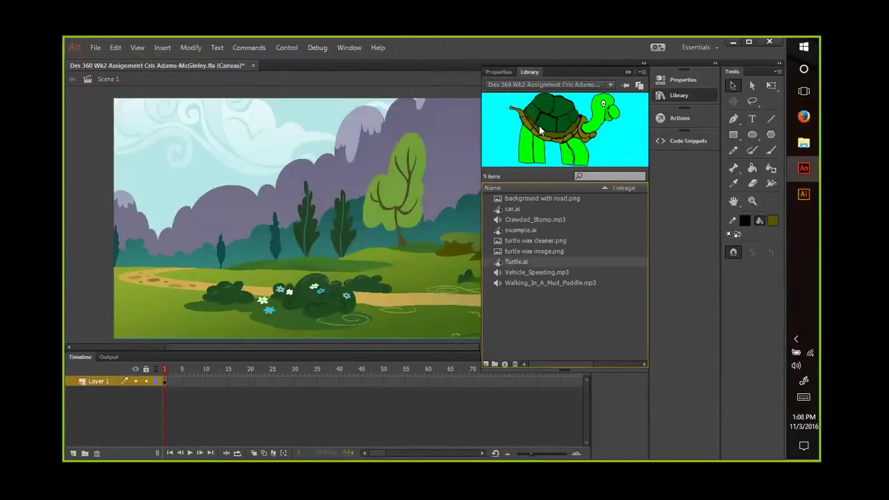
{"action": "left_click_drag", "start_coordinate": [547, 120], "coordinate": [319, 228]}
{"action": "left_click_drag", "start_coordinate": [165, 267], "coordinate": [199, 283]}
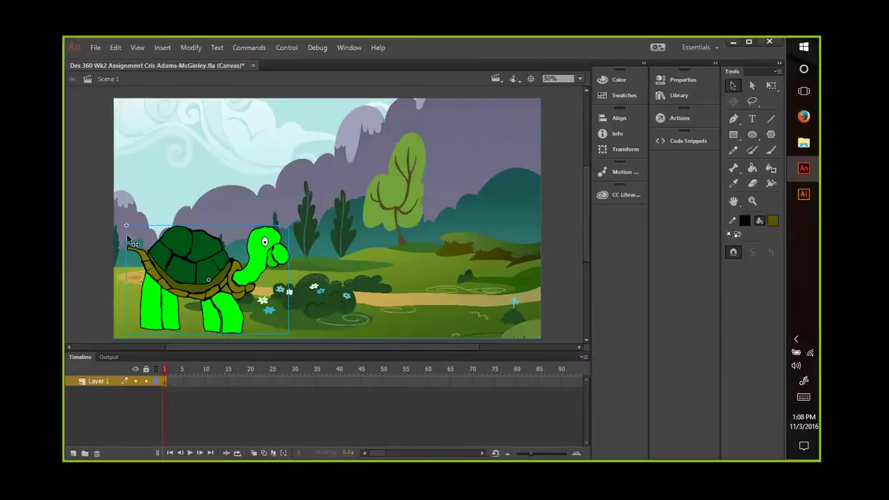
{"action": "left_click", "coordinate": [128, 234]}
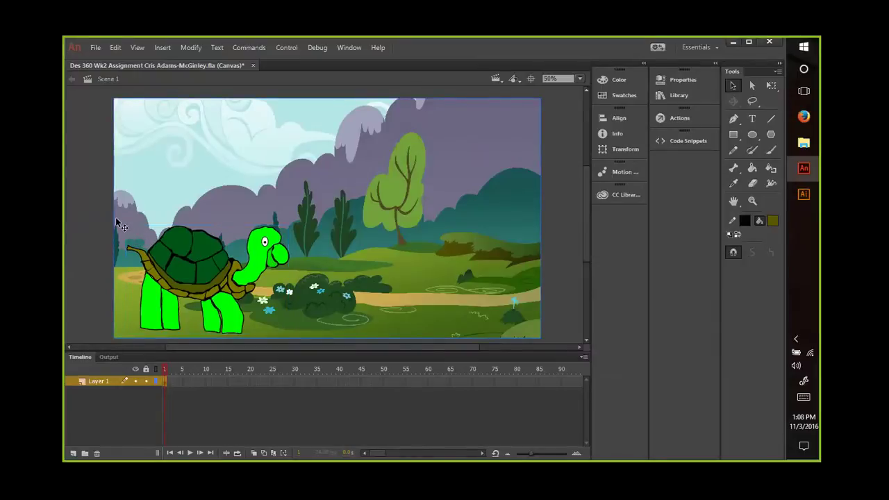
{"action": "left_click", "coordinate": [206, 279]}
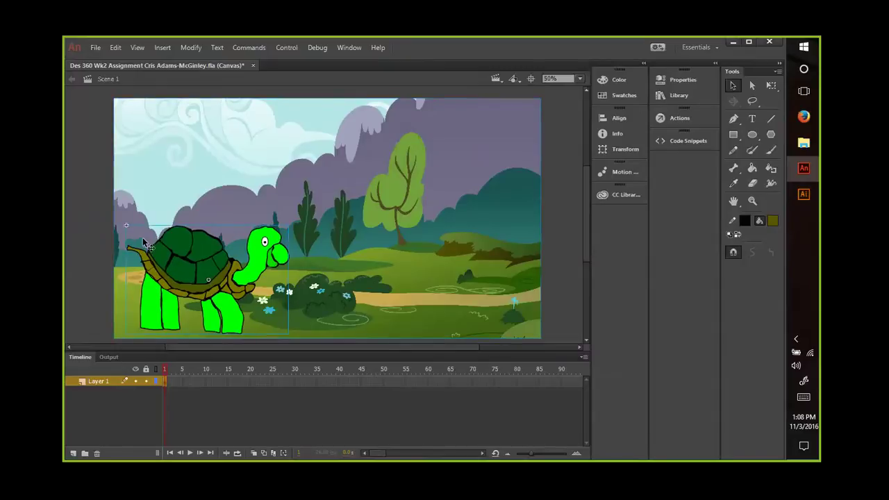
{"action": "left_click_drag", "start_coordinate": [149, 248], "coordinate": [197, 282]}
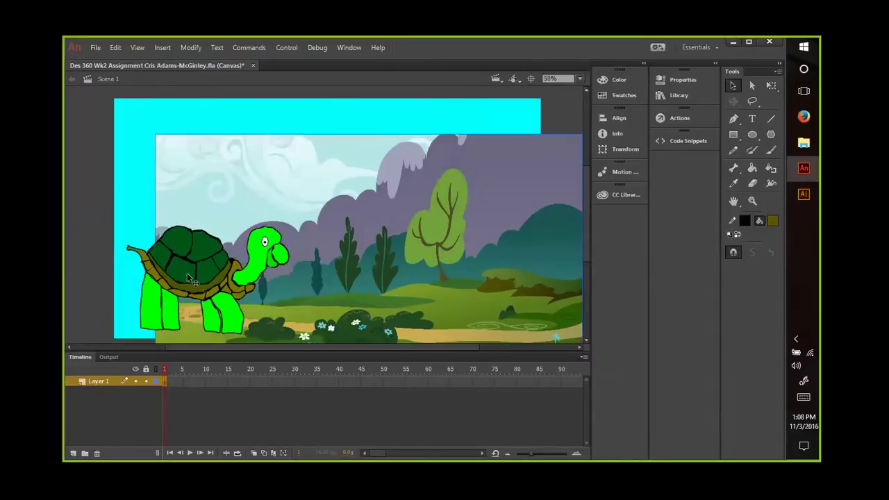
{"action": "left_click_drag", "start_coordinate": [353, 244], "coordinate": [314, 206]}
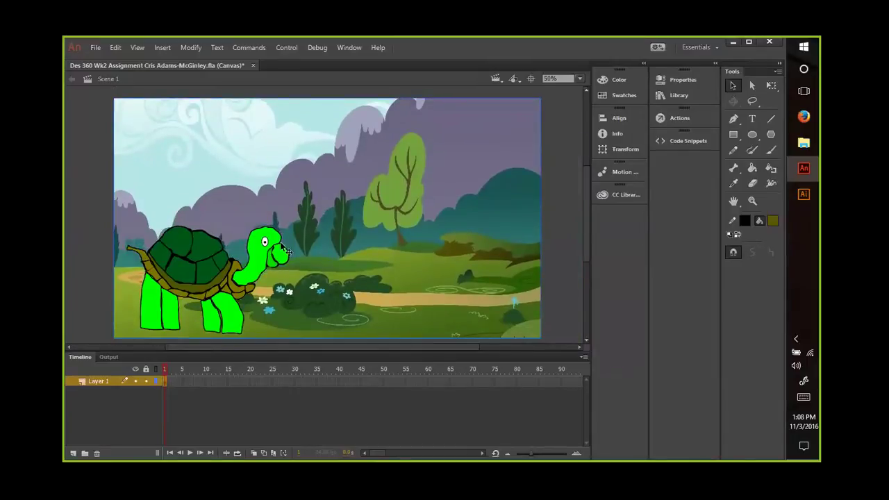
Step: Scale the turtle down with Free Transform and stand it at the far left start of the path
{"action": "left_click", "coordinate": [237, 326]}
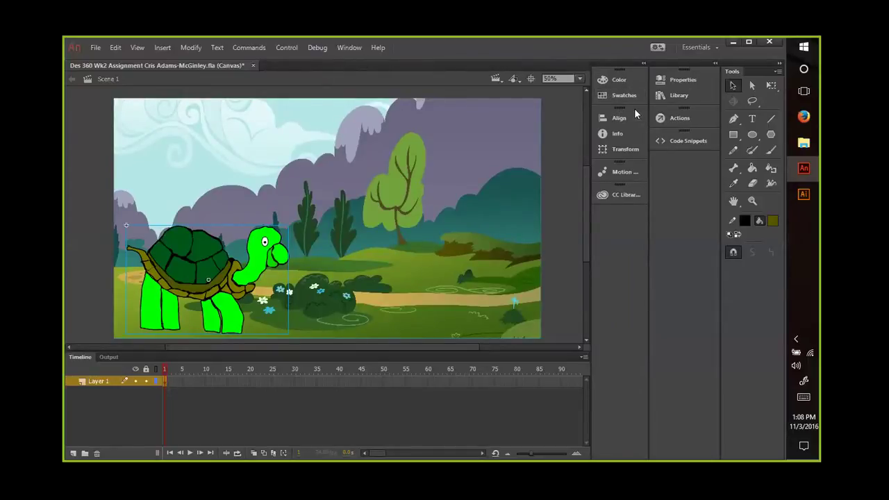
{"action": "left_click", "coordinate": [771, 86]}
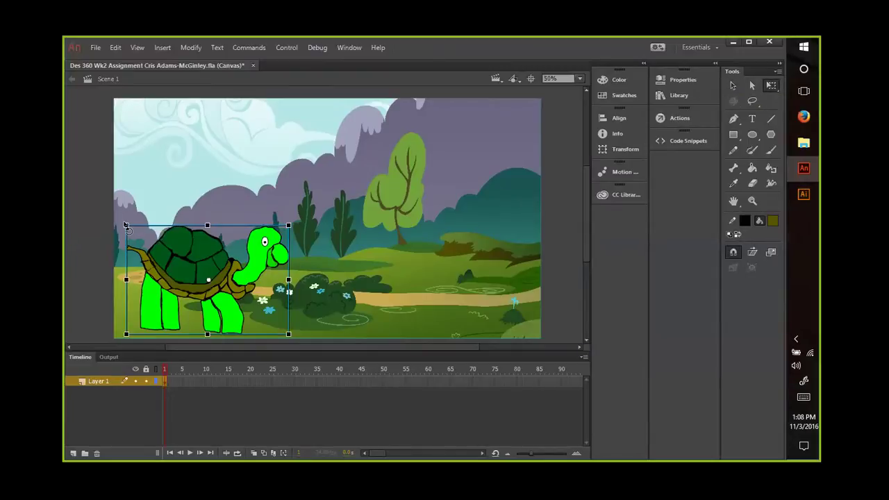
{"action": "left_click_drag", "start_coordinate": [126, 225], "coordinate": [154, 274]}
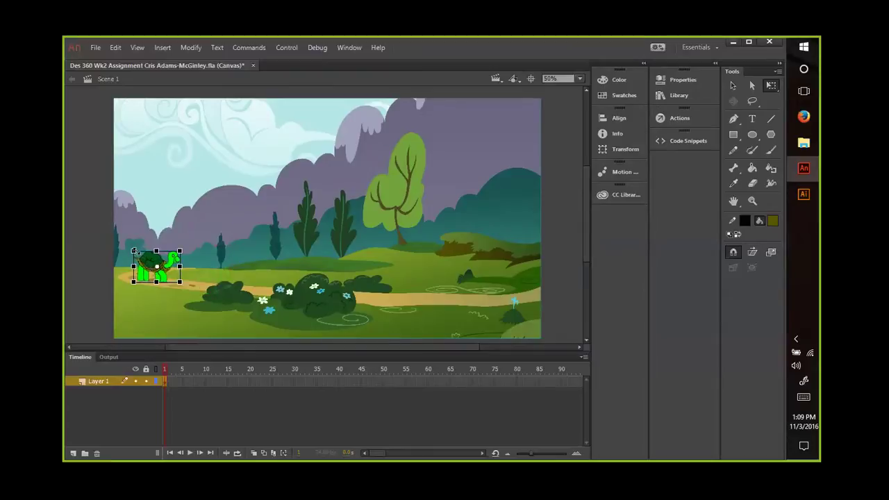
{"action": "left_click_drag", "start_coordinate": [134, 250], "coordinate": [137, 270]}
{"action": "left_click", "coordinate": [171, 307]}
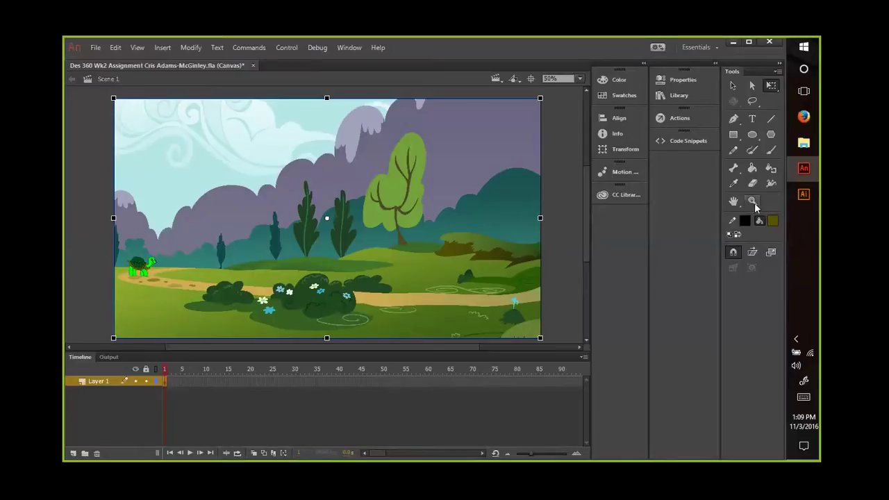
Step: Switch to Illustrator and ungroup the complete turtle drawing in Turtle.ai
{"action": "left_click", "coordinate": [798, 196]}
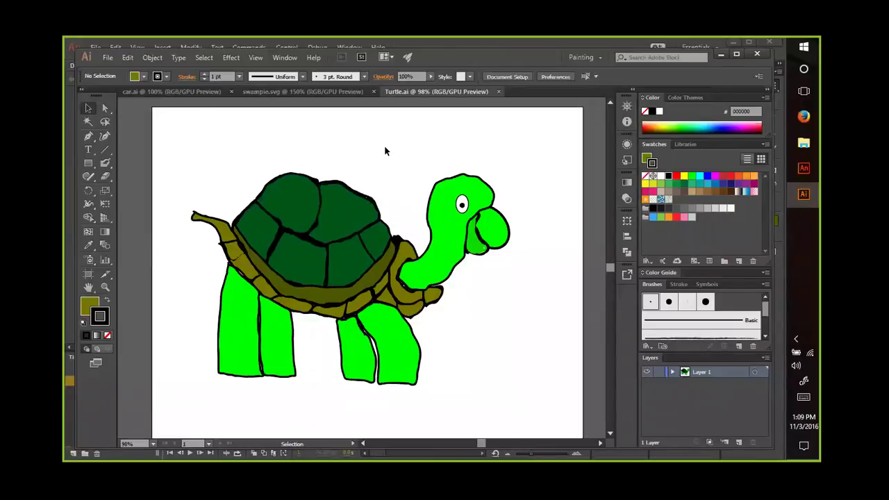
{"action": "left_click_drag", "start_coordinate": [162, 122], "coordinate": [555, 420]}
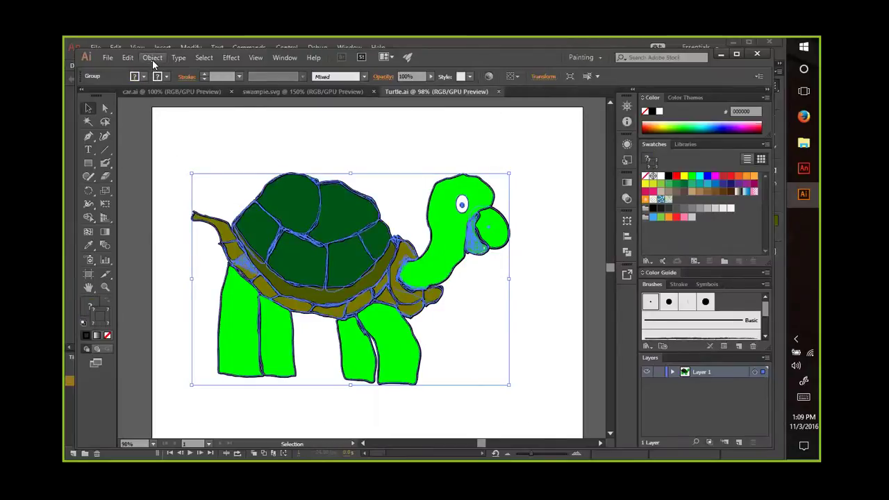
{"action": "left_click", "coordinate": [374, 122]}
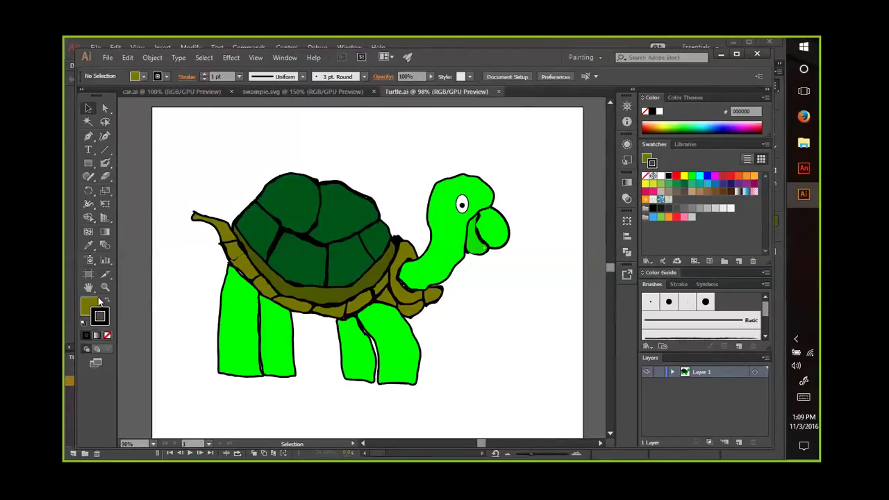
{"action": "left_click", "coordinate": [249, 229]}
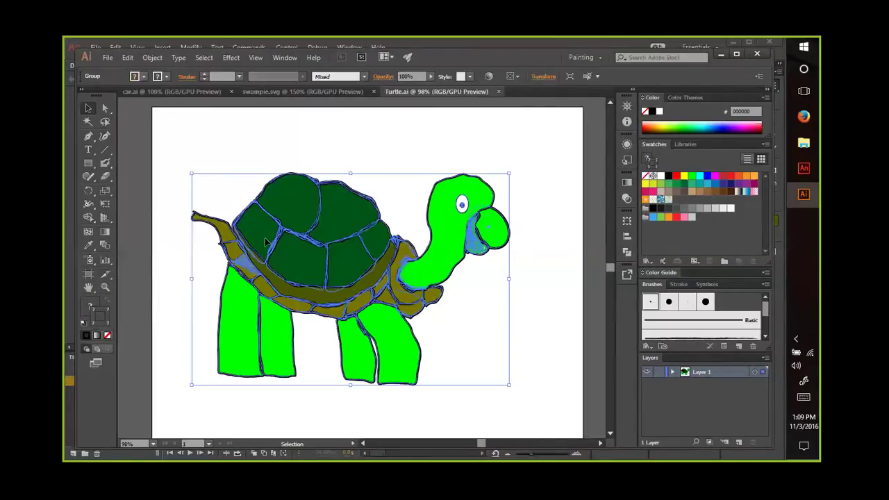
{"action": "left_click", "coordinate": [340, 404]}
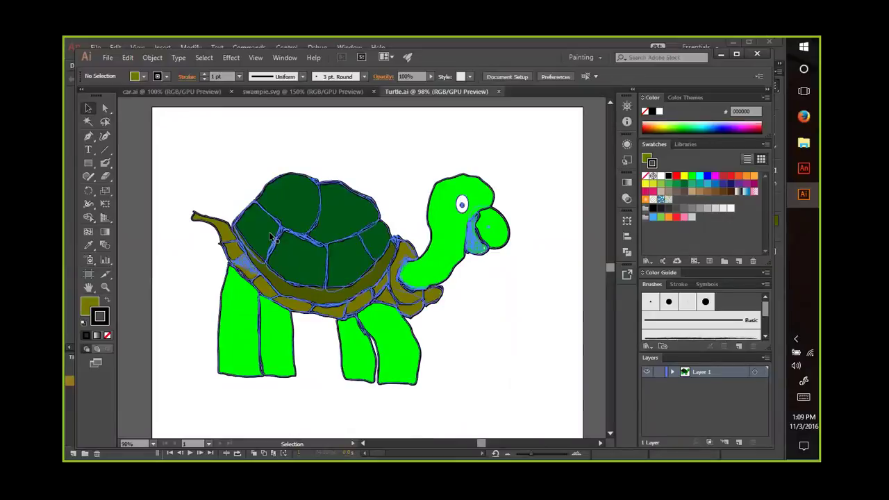
{"action": "left_click", "coordinate": [240, 221]}
{"action": "left_click", "coordinate": [129, 58]}
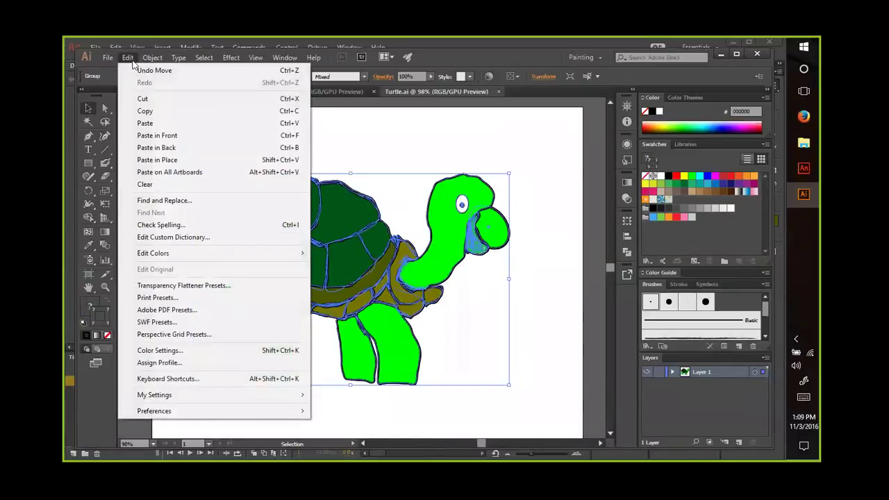
{"action": "mouse_move", "coordinate": [147, 58]}
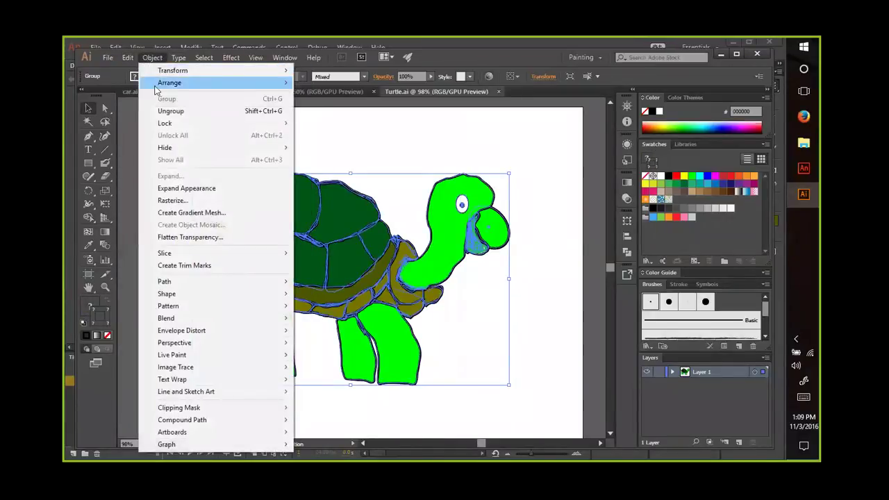
{"action": "left_click", "coordinate": [162, 112]}
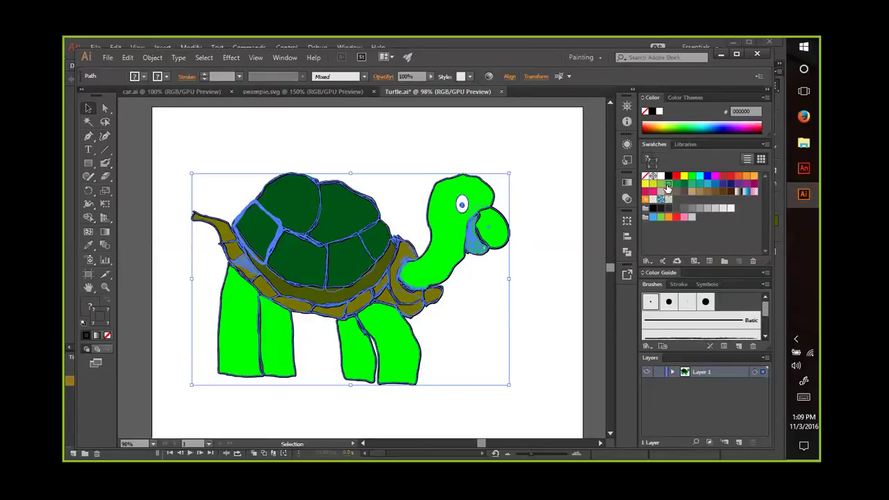
Step: Try a green 39B54A stroke on all of the turtle's paths, and undo the recolouring
{"action": "left_click", "coordinate": [667, 187]}
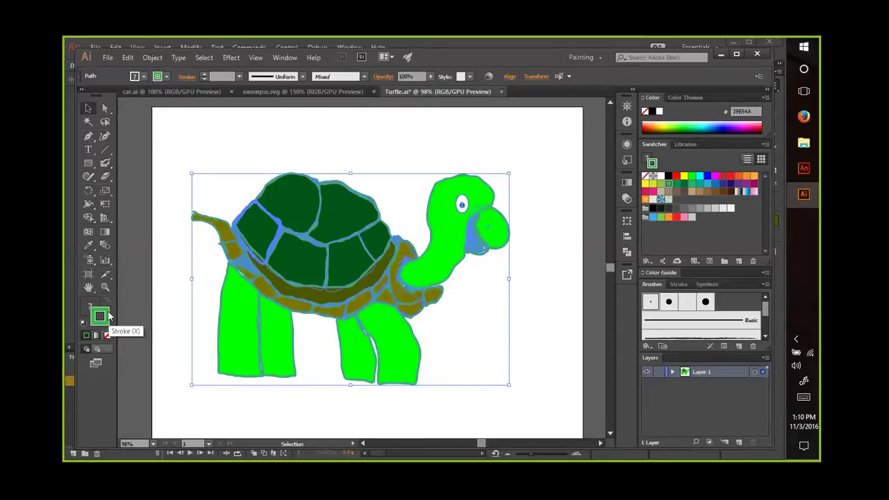
{"action": "left_click", "coordinate": [174, 284]}
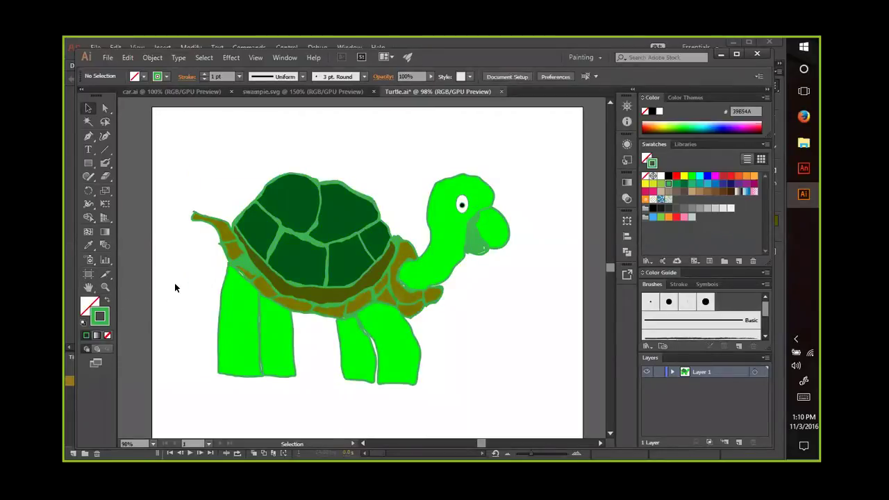
{"action": "left_click", "coordinate": [106, 302]}
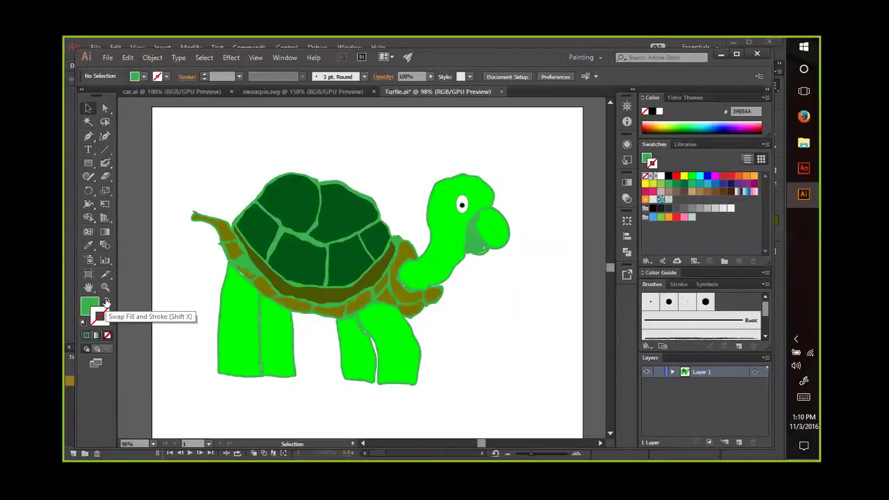
{"action": "left_click", "coordinate": [269, 253]}
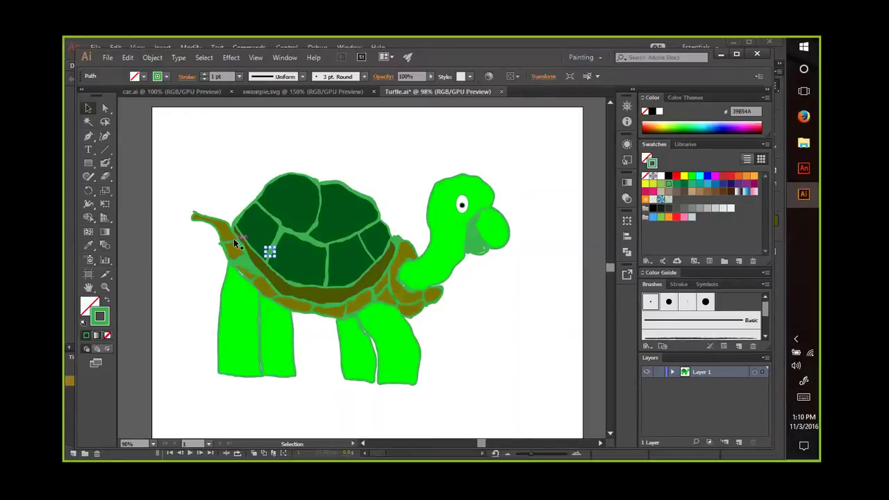
{"action": "key", "text": "a"}
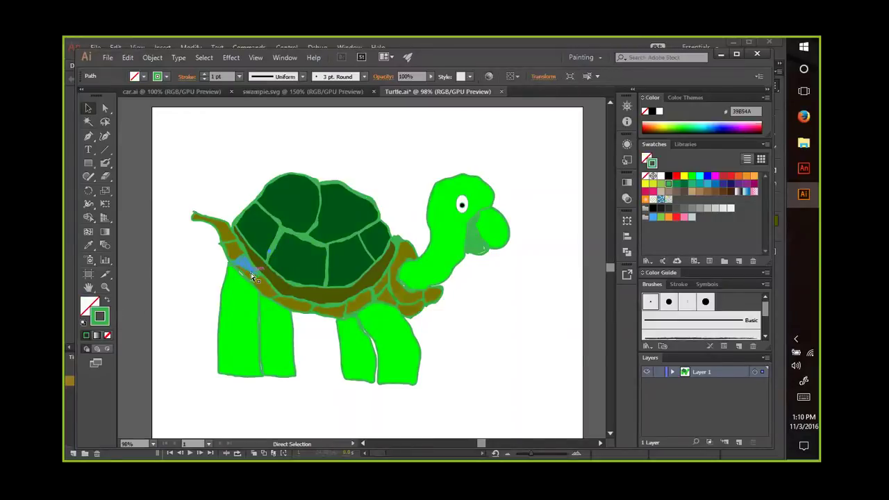
{"action": "key", "text": "ctrl+a"}
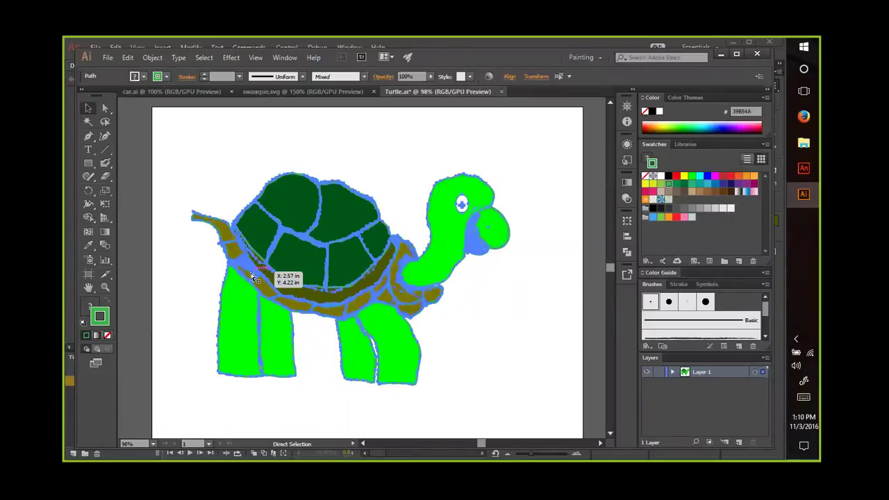
{"action": "key", "text": "v"}
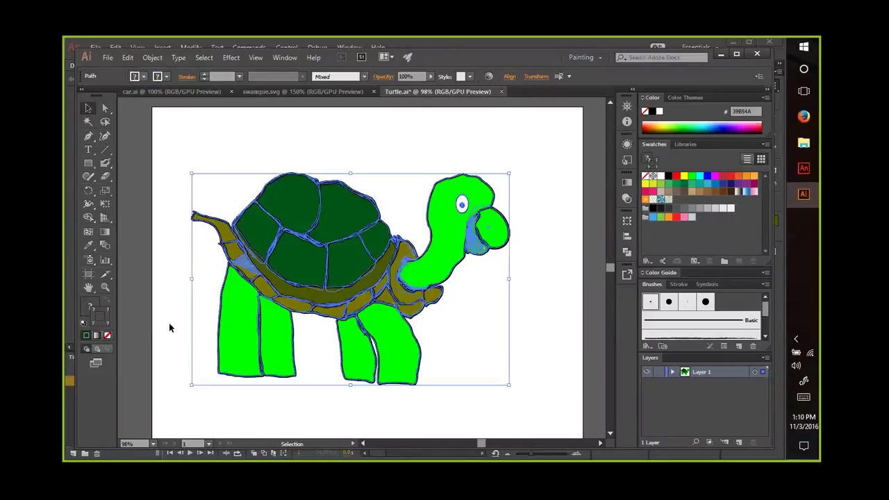
{"action": "left_click", "coordinate": [166, 327]}
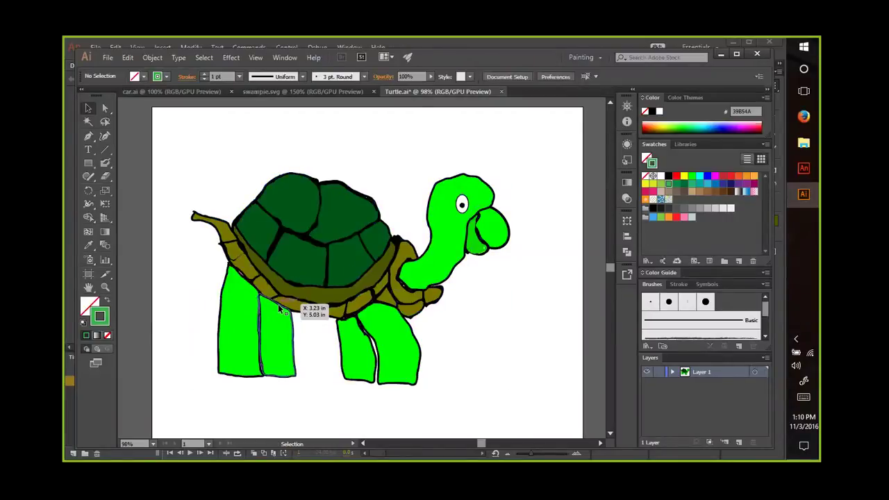
Step: Give the turtle's head and neck shape a green 39B54A stroke
{"action": "left_click", "coordinate": [452, 276]}
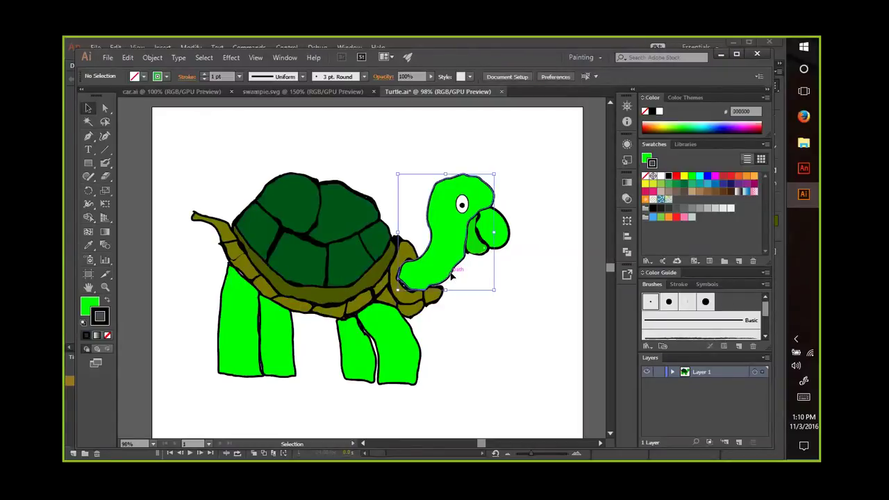
{"action": "left_click", "coordinate": [669, 186]}
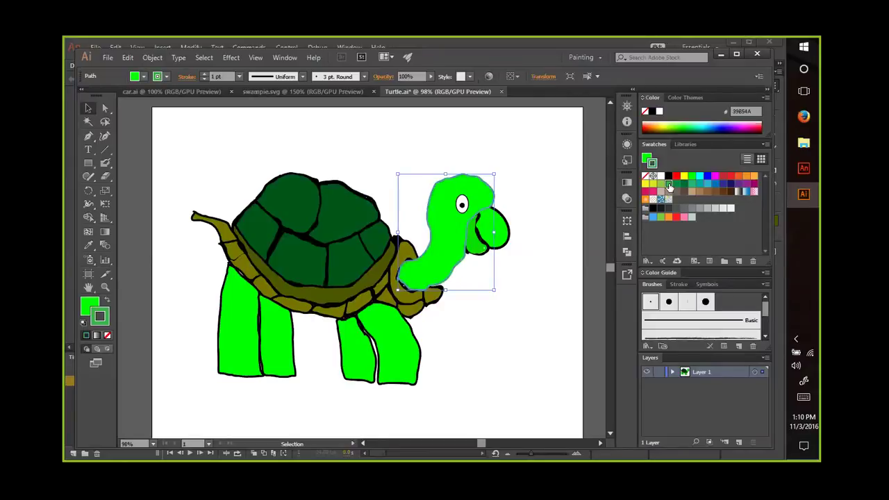
Step: Swap the head and neck's colours so green 39B54A becomes the fill, and give the lower jaw a 39B54A stroke
{"action": "left_click", "coordinate": [107, 299]}
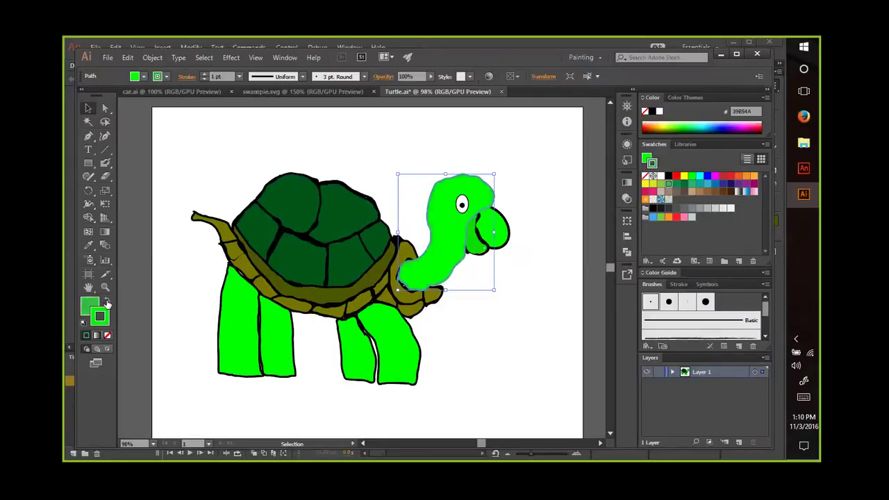
{"action": "left_click", "coordinate": [481, 244]}
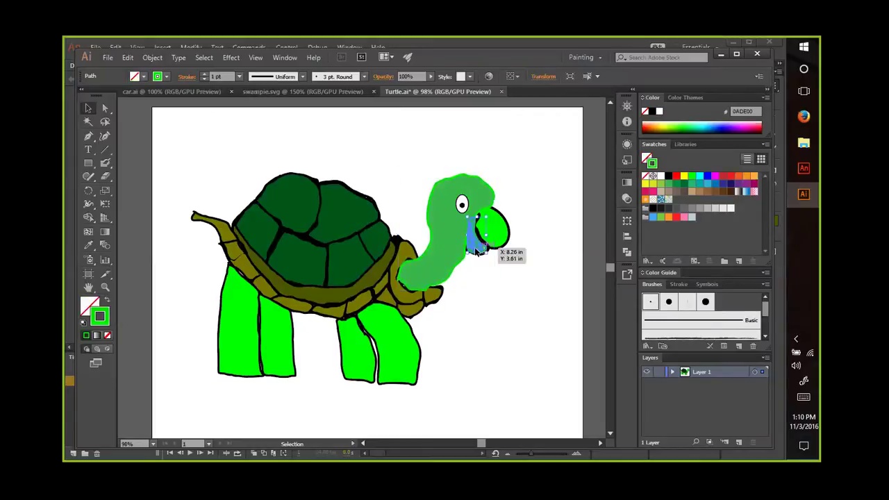
{"action": "left_click", "coordinate": [670, 185]}
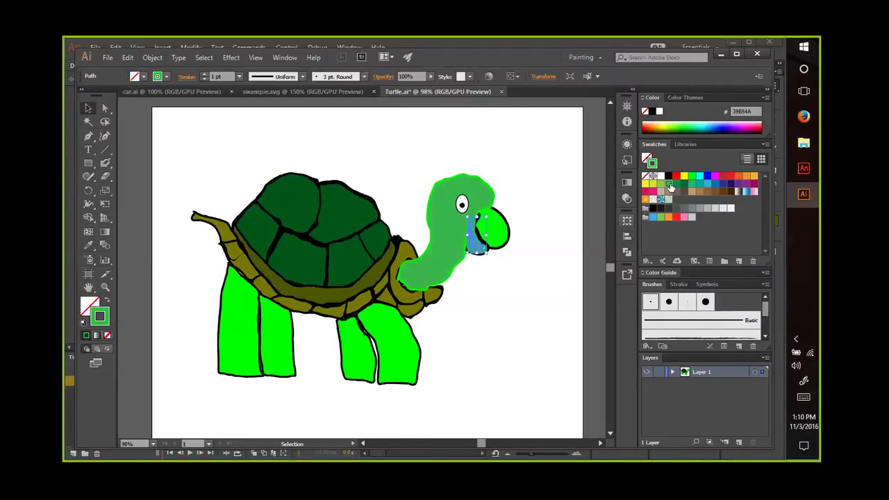
Step: Set the outline of the turtle's head and neck shape to black
{"action": "left_click", "coordinate": [426, 285]}
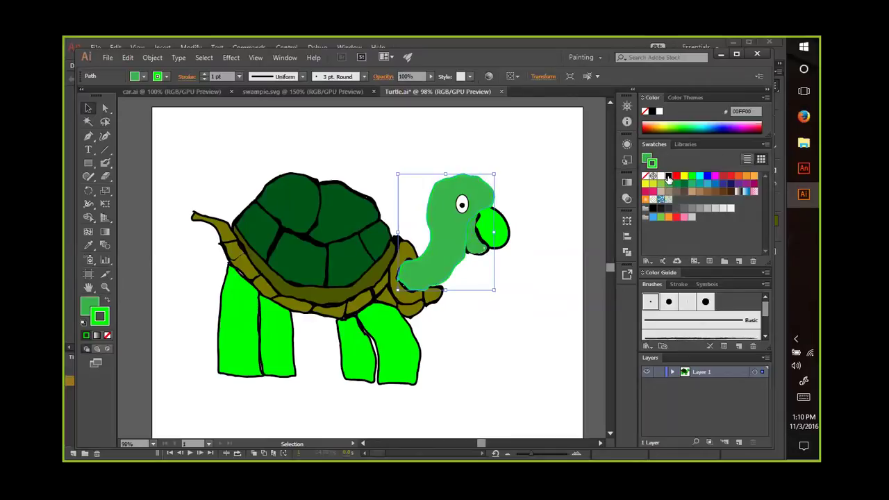
{"action": "left_click", "coordinate": [668, 178]}
{"action": "left_click", "coordinate": [504, 332]}
{"action": "left_click_drag", "start_coordinate": [484, 247], "coordinate": [494, 250]}
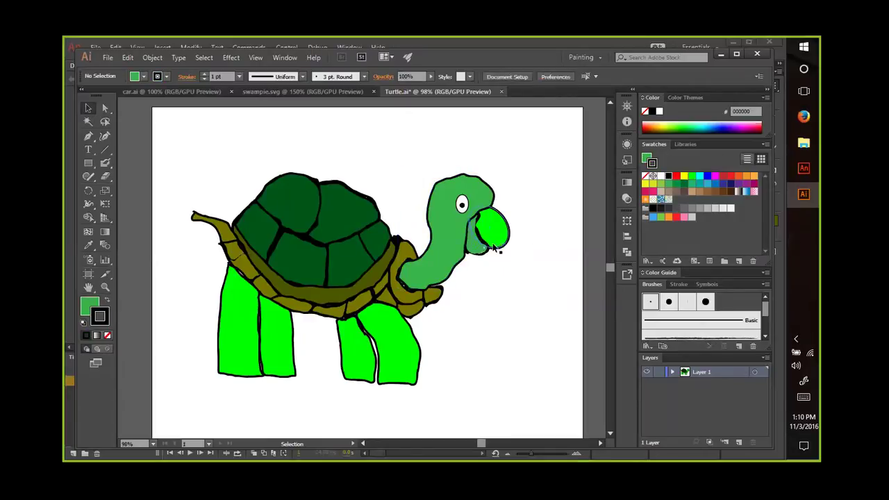
Step: Try a green 39B54A stroke on the snout ellipse and a swap of its fill and stroke, reverting both
{"action": "left_click", "coordinate": [495, 243]}
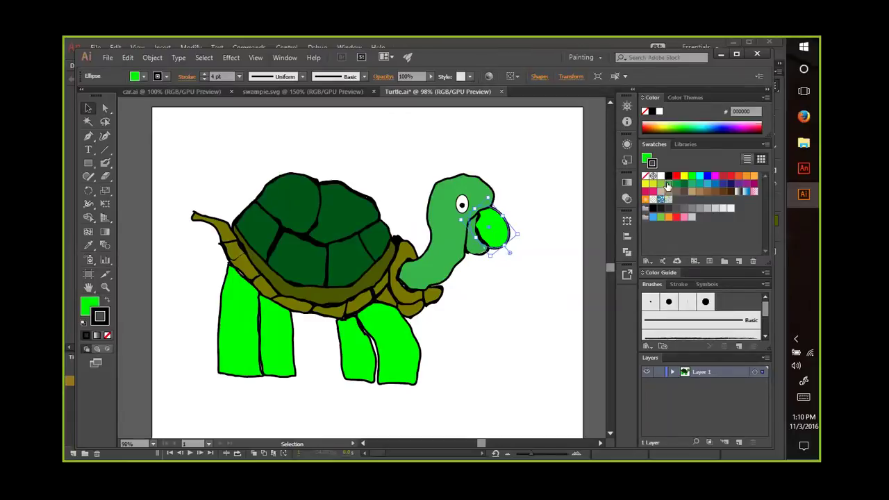
{"action": "key", "text": "x"}
{"action": "left_click", "coordinate": [667, 186]}
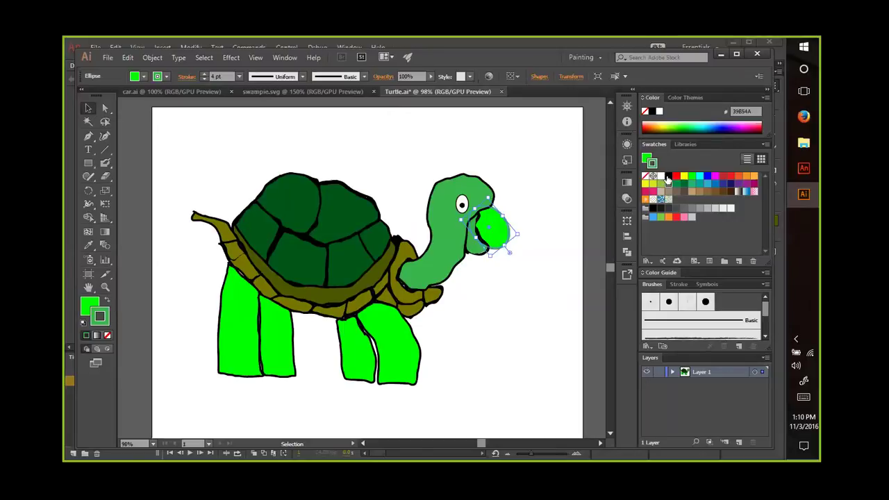
{"action": "key", "text": "ctrl+z"}
{"action": "left_click", "coordinate": [108, 300]}
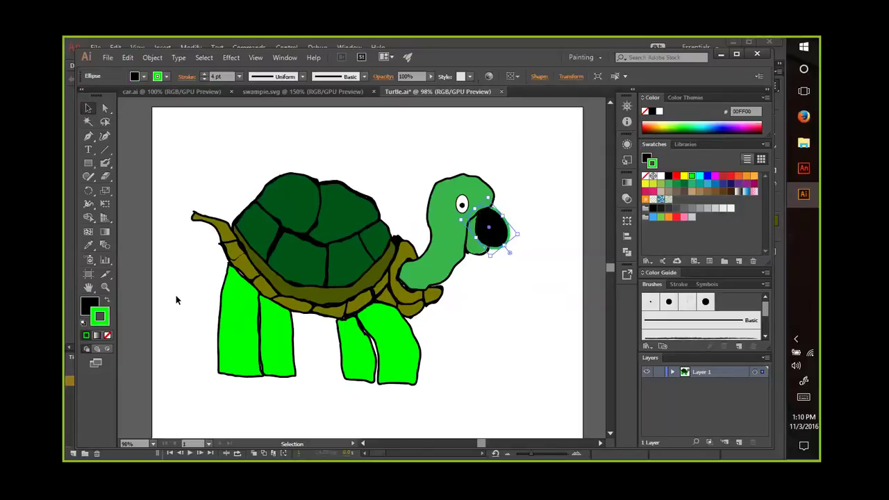
{"action": "left_click", "coordinate": [107, 300]}
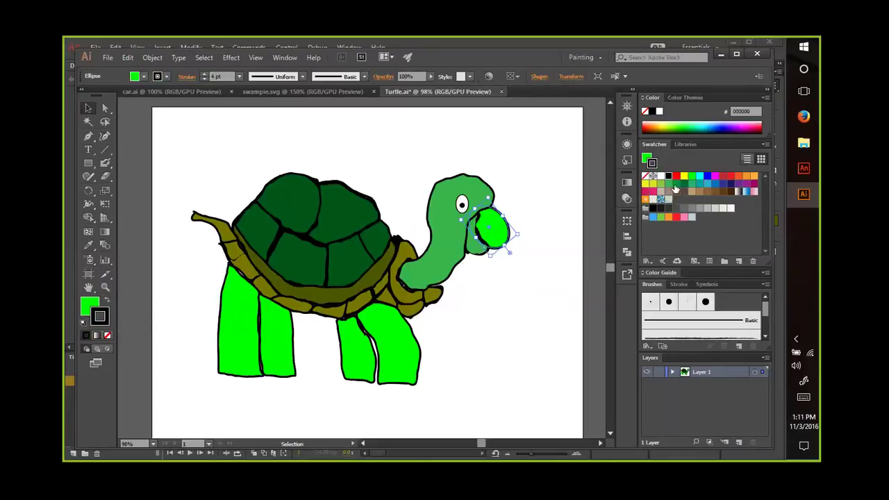
Step: Fill the snout ellipse with green 39B54A, give it a black outline, and deselect it
{"action": "left_click", "coordinate": [668, 184]}
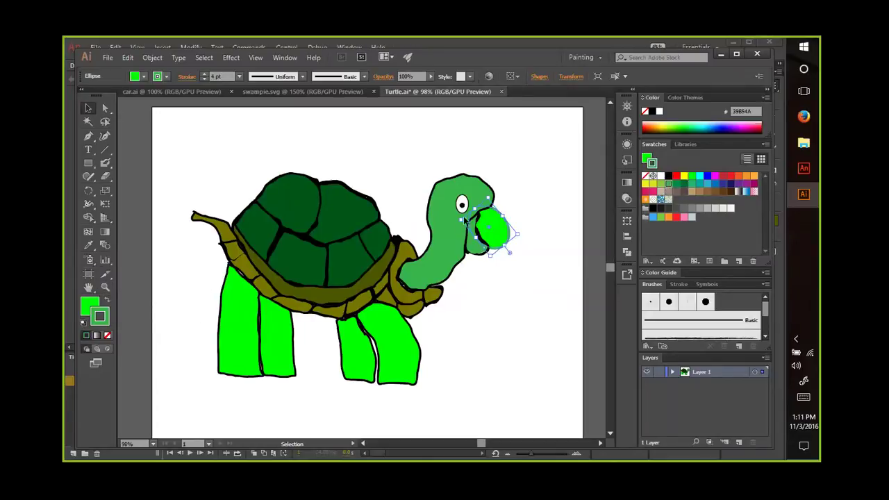
{"action": "left_click", "coordinate": [105, 301]}
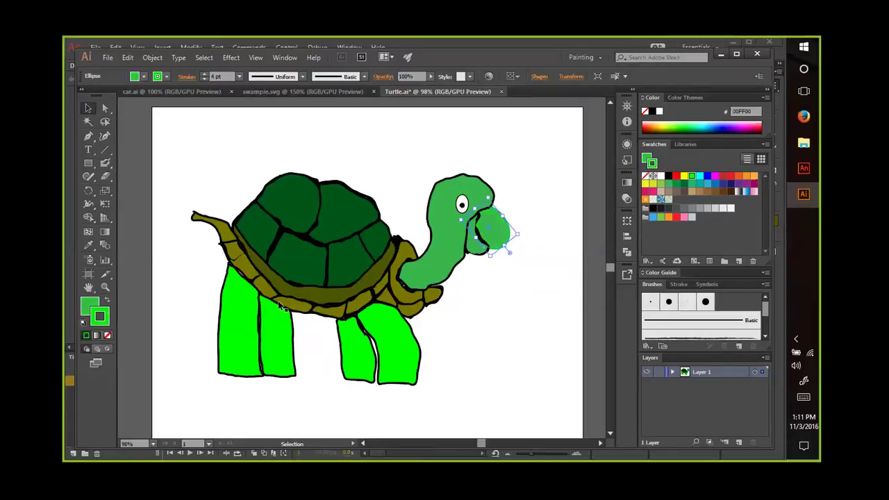
{"action": "key", "text": "x"}
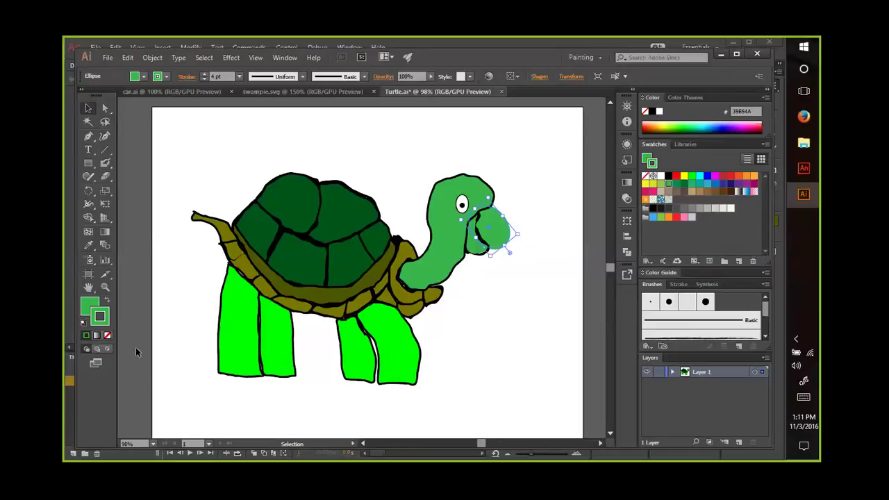
{"action": "left_click", "coordinate": [668, 179]}
{"action": "left_click", "coordinate": [523, 332]}
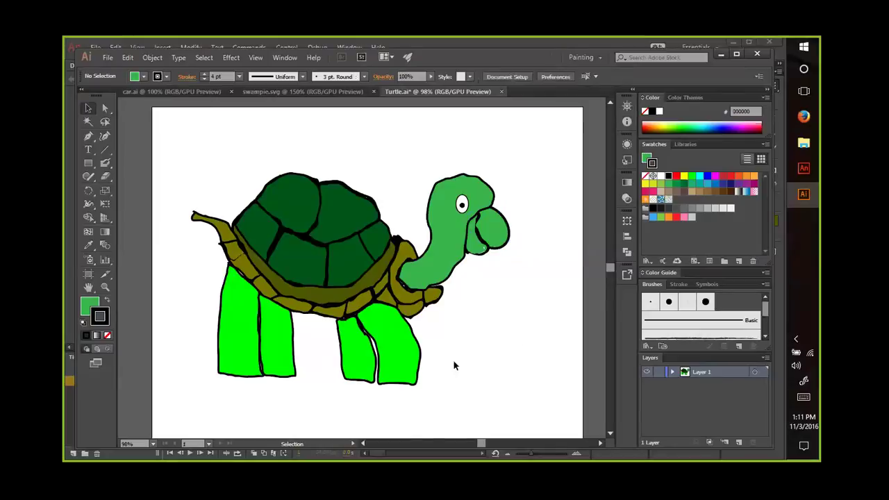
Step: Fill the front leg just behind the foremost one with green 39B54A, keeping a black outline
{"action": "left_click", "coordinate": [358, 382]}
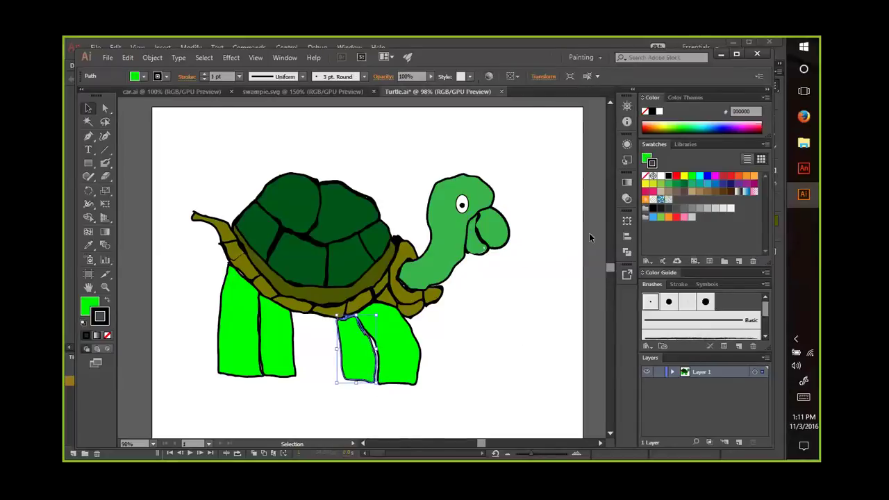
{"action": "left_click", "coordinate": [668, 187]}
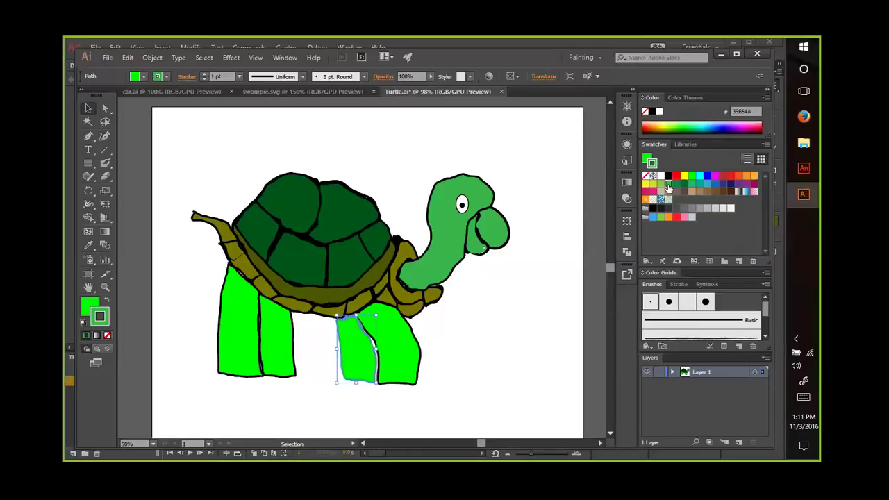
{"action": "left_click", "coordinate": [668, 175]}
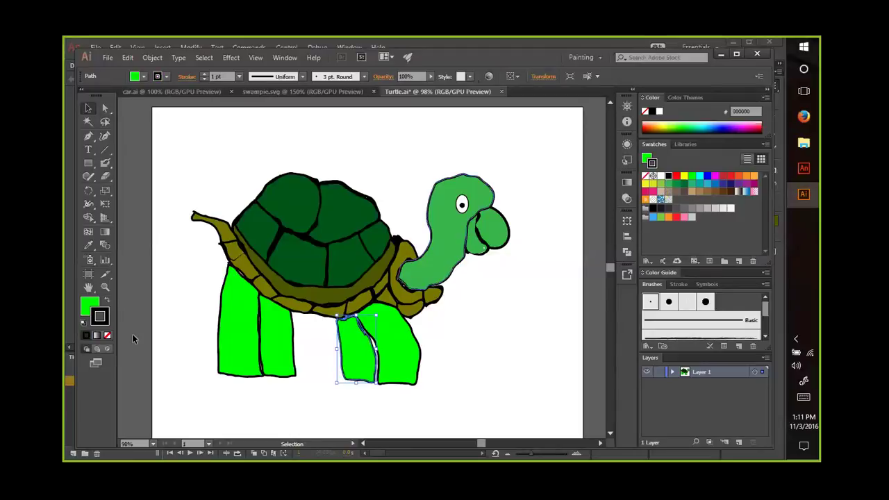
{"action": "left_click", "coordinate": [107, 300]}
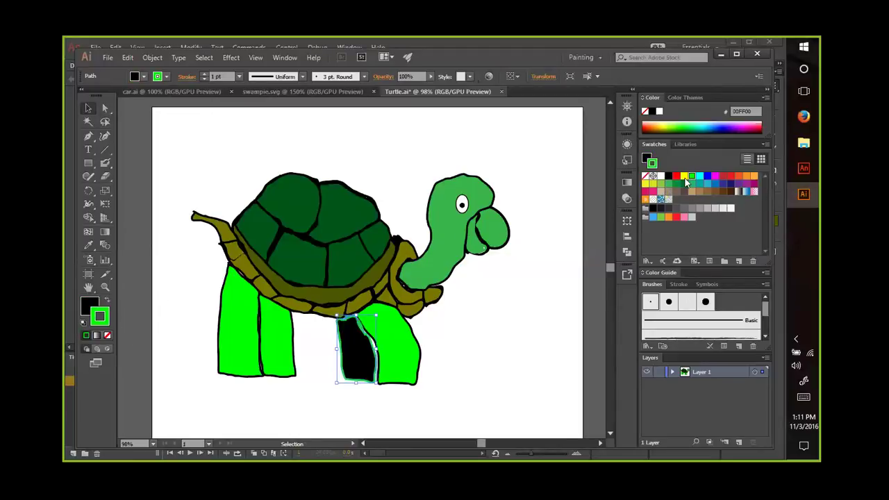
{"action": "left_click", "coordinate": [669, 185]}
{"action": "left_click", "coordinate": [107, 300]}
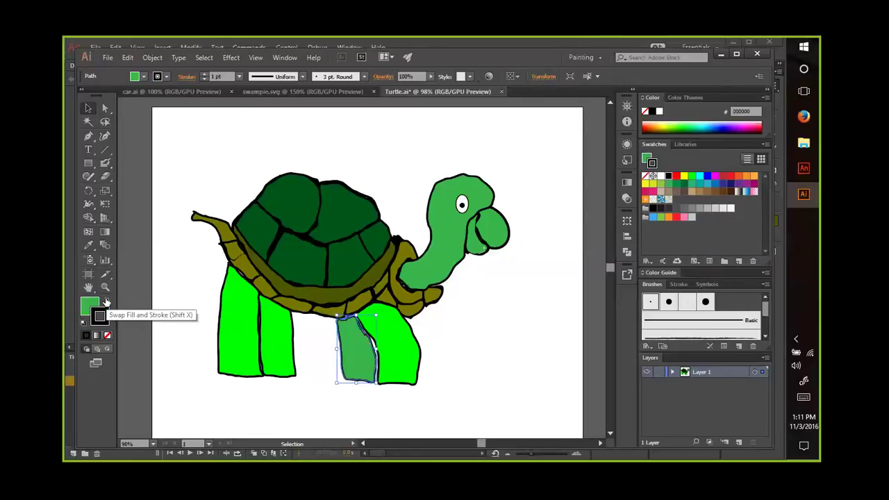
Step: Fill the turtle's foremost leg with darker green 009245, give it a black outline, and deselect it
{"action": "left_click", "coordinate": [411, 379]}
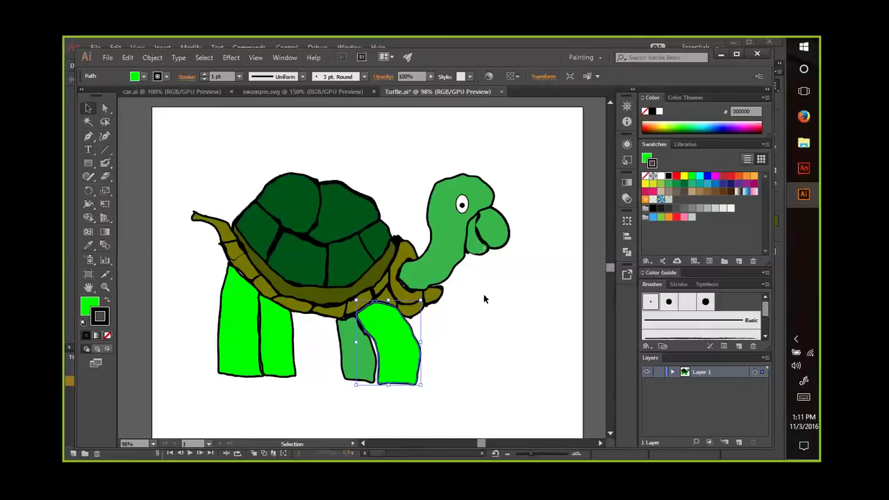
{"action": "left_click", "coordinate": [106, 301]}
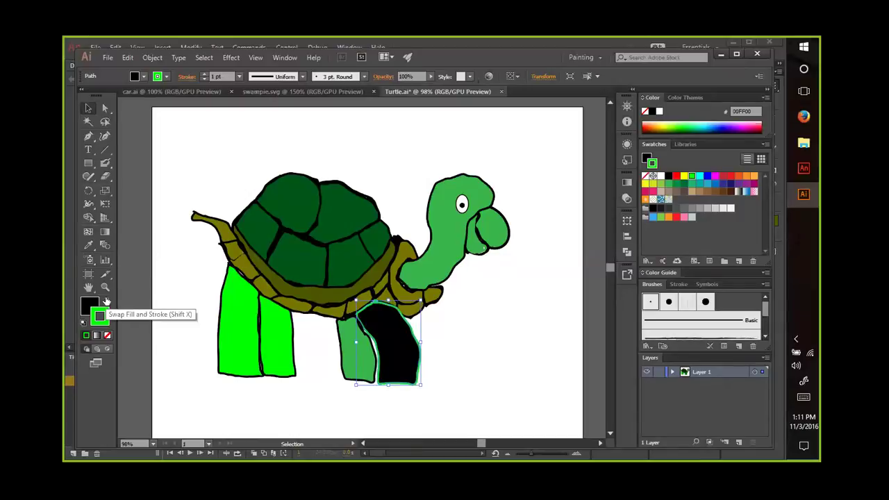
{"action": "left_click", "coordinate": [677, 184]}
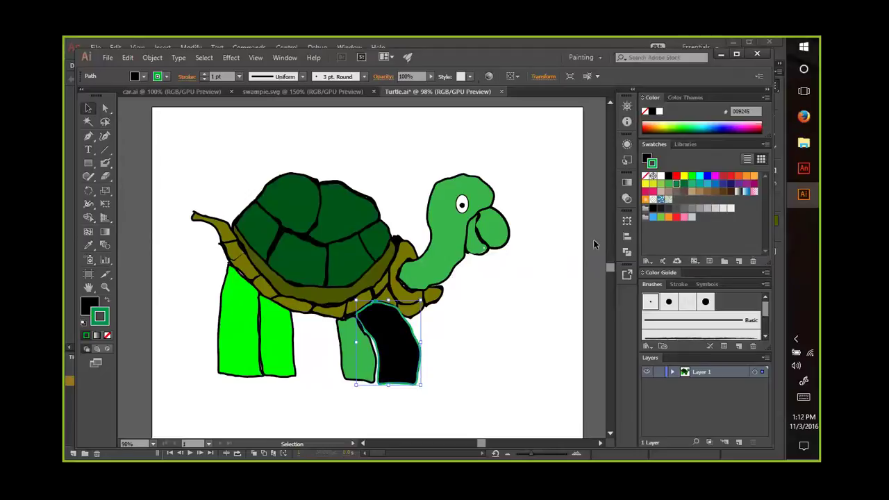
{"action": "left_click", "coordinate": [107, 300]}
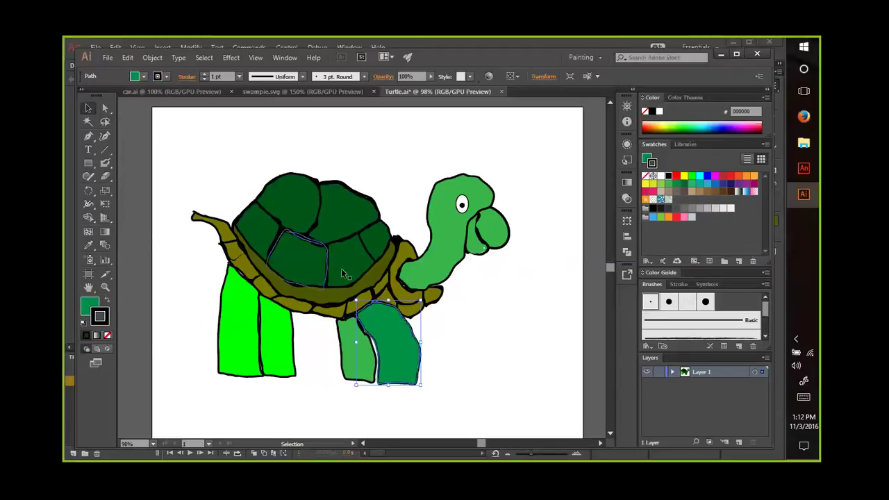
{"action": "left_click", "coordinate": [474, 326]}
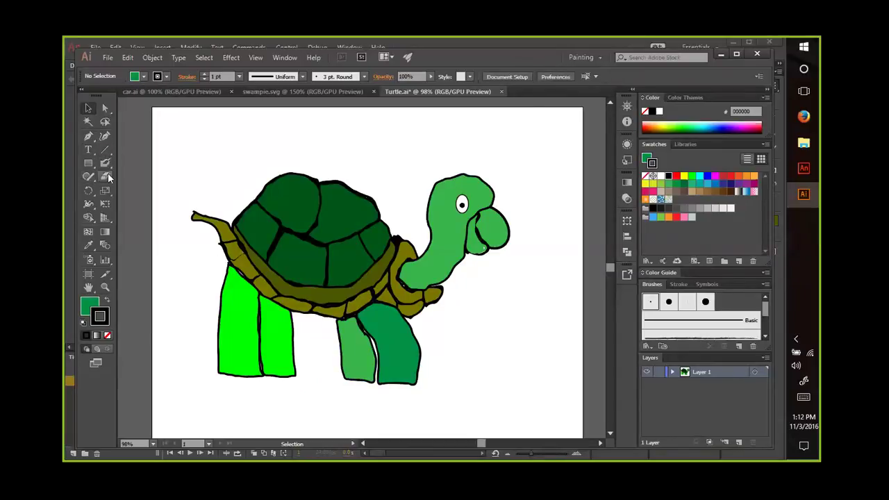
Step: Try sampling the leg colours with the Eyedropper, and return to the Selection tool
{"action": "left_click", "coordinate": [89, 246]}
{"action": "left_click", "coordinate": [356, 336]}
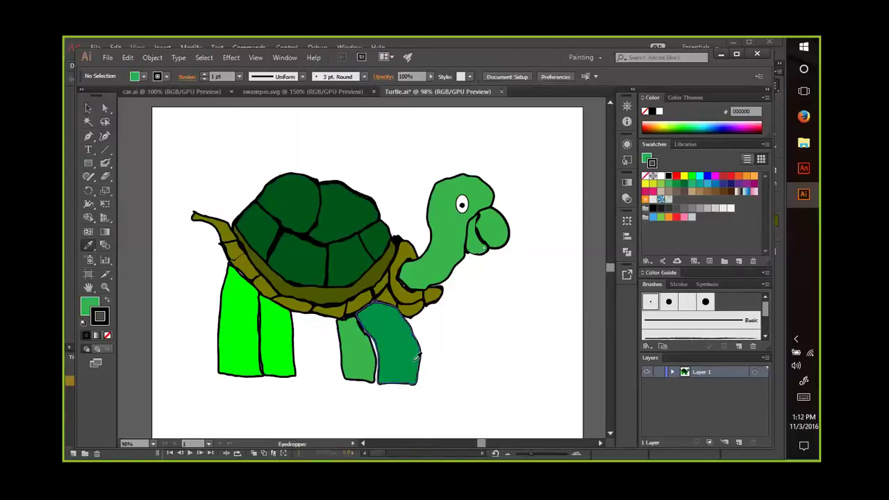
{"action": "left_click", "coordinate": [408, 349]}
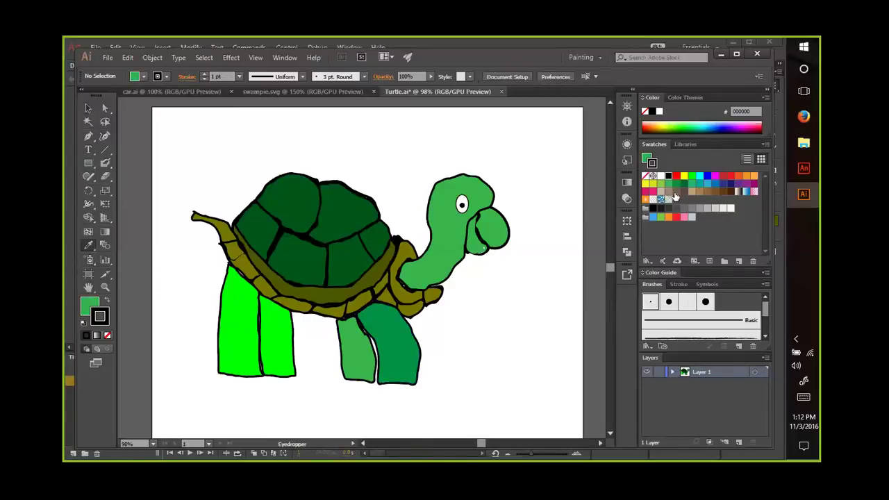
{"action": "left_click", "coordinate": [358, 347], "text": "ctrl"}
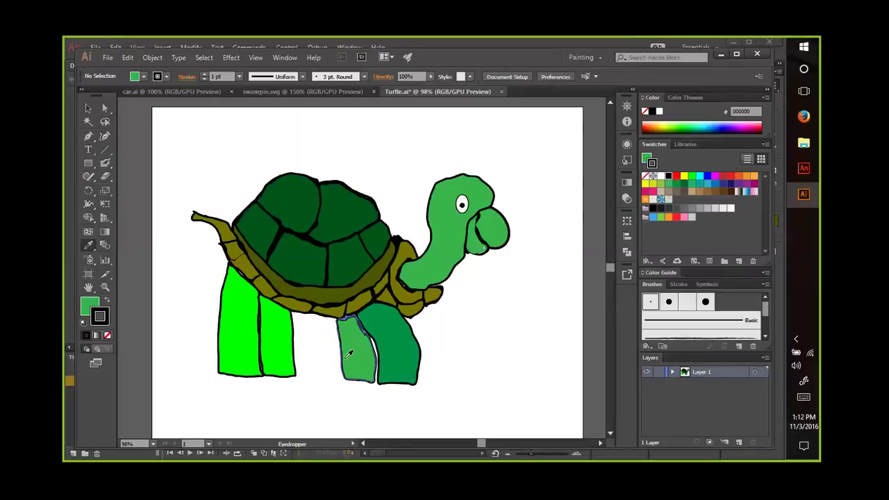
{"action": "left_click", "coordinate": [265, 343]}
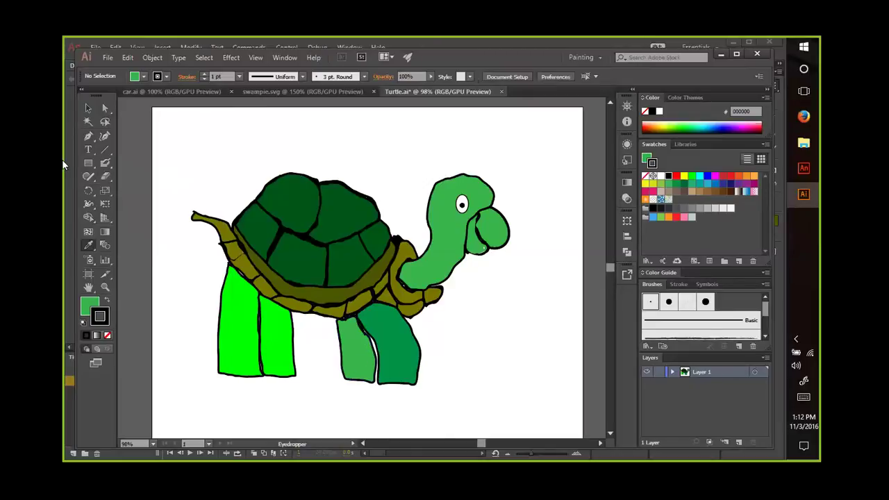
{"action": "left_click", "coordinate": [88, 107]}
Step: Try a dark green 009245 stroke on the foremost leg and return its outline to black
{"action": "left_click", "coordinate": [388, 386]}
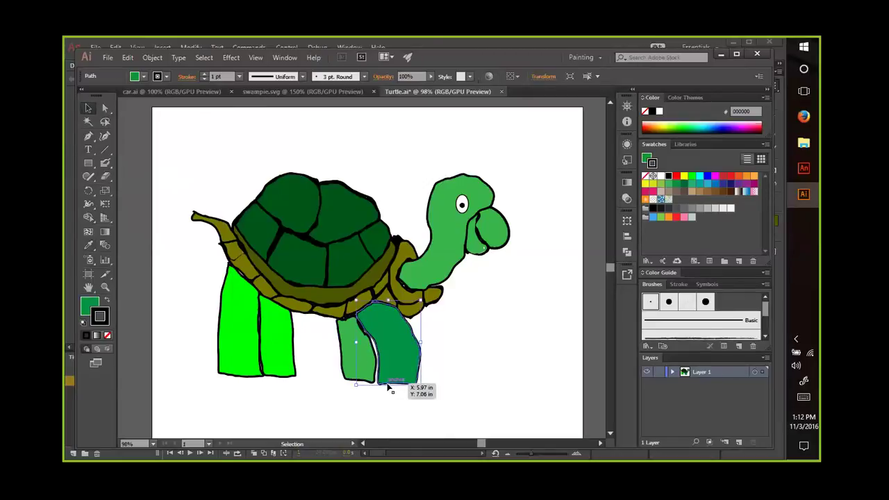
{"action": "left_click", "coordinate": [677, 183]}
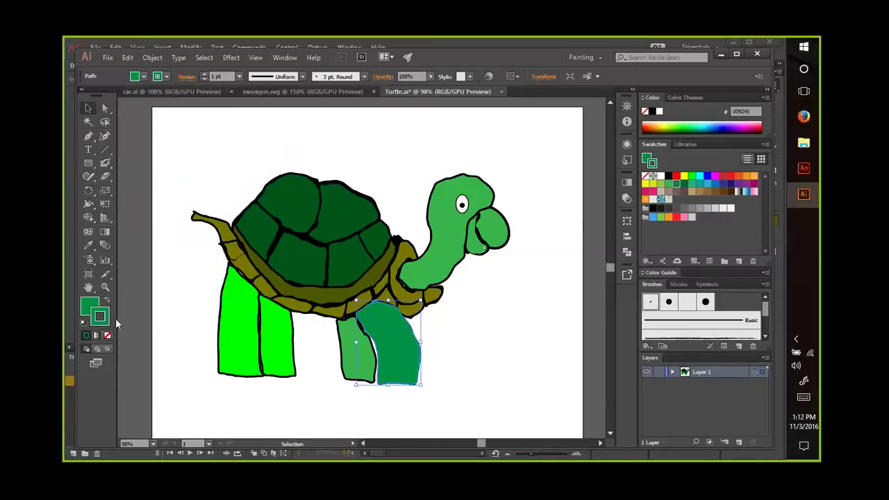
{"action": "left_click", "coordinate": [670, 178]}
Step: Fill the inner hind leg with dark green 009245, keeping a black outline
{"action": "left_click", "coordinate": [297, 355]}
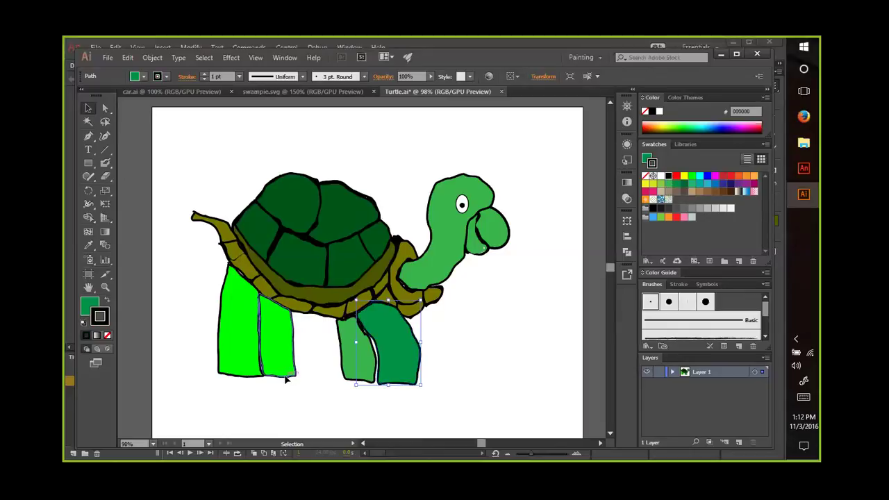
{"action": "left_click", "coordinate": [677, 184]}
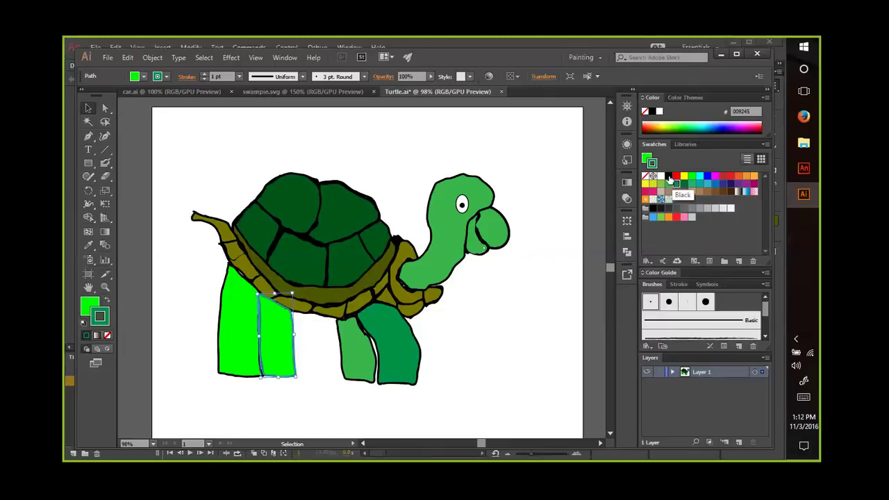
{"action": "left_click", "coordinate": [669, 177]}
{"action": "left_click", "coordinate": [105, 302]}
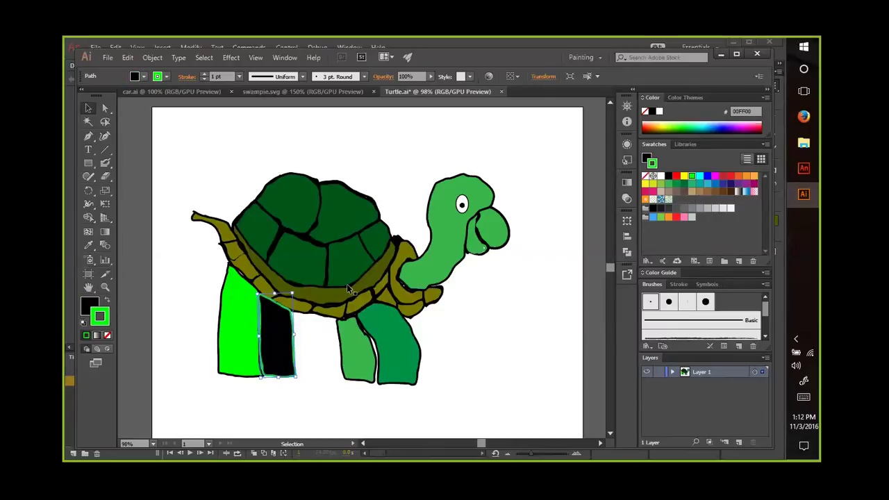
{"action": "left_click", "coordinate": [677, 184]}
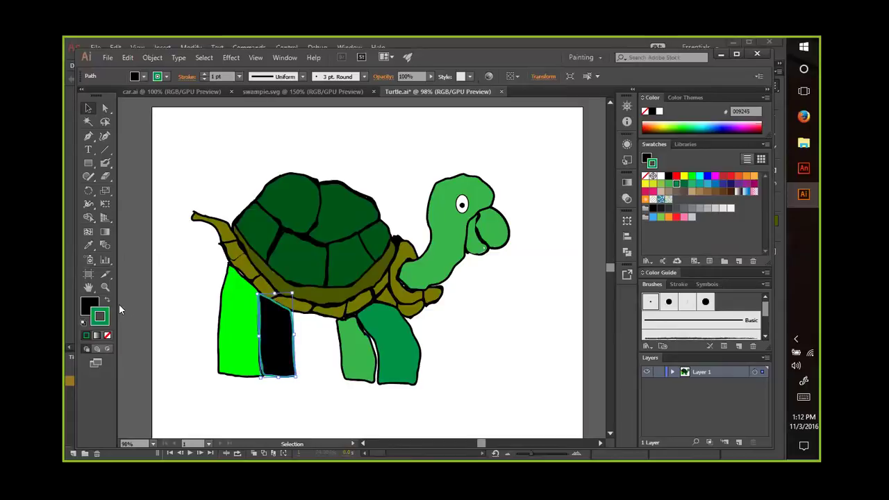
{"action": "left_click", "coordinate": [105, 301]}
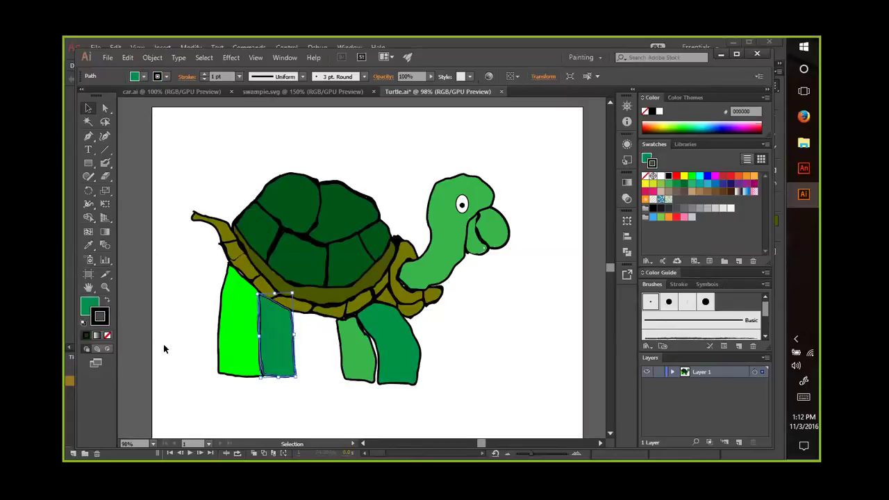
Step: Fill the outer hind leg with dark green 009245, give it a black outline, and deselect it
{"action": "left_click", "coordinate": [231, 377]}
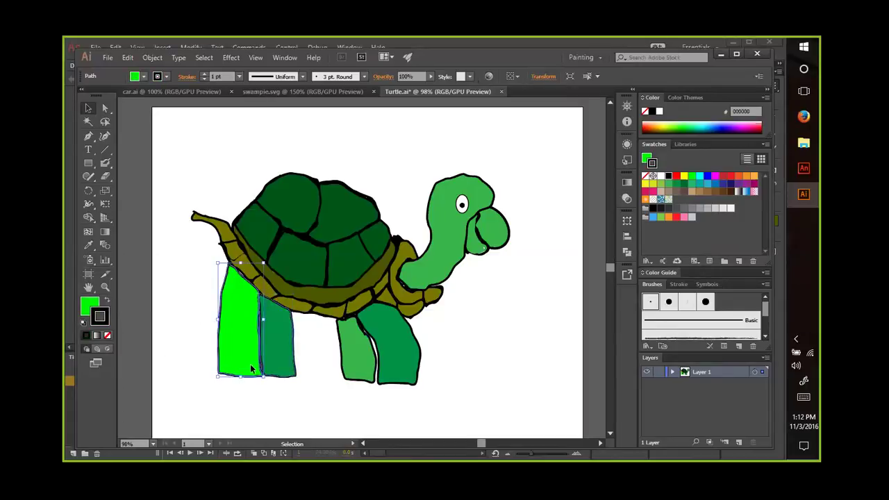
{"action": "left_click", "coordinate": [675, 185]}
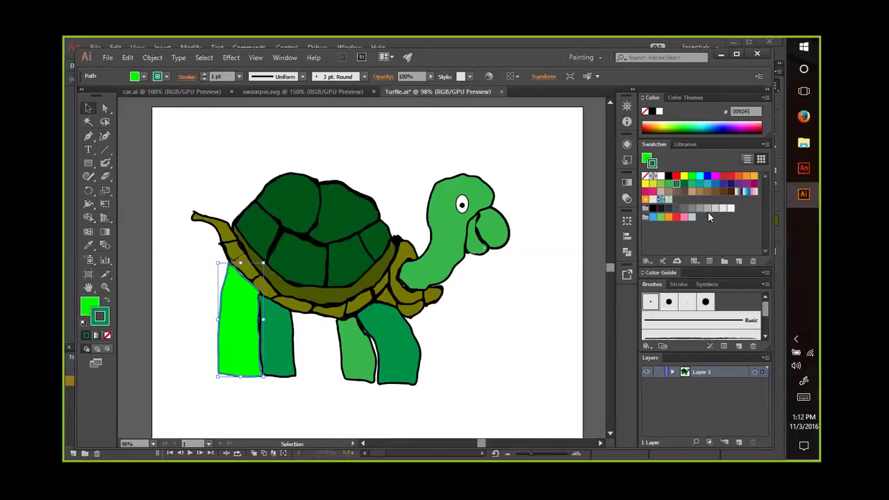
{"action": "left_click", "coordinate": [668, 175]}
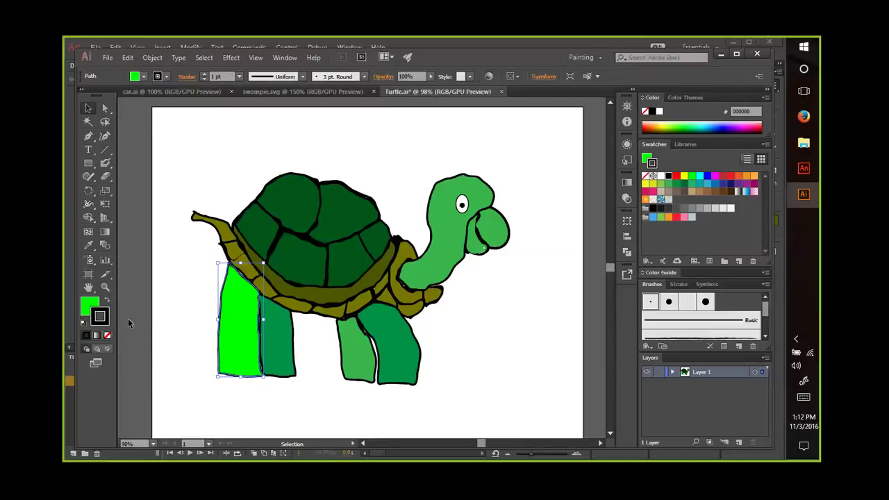
{"action": "left_click", "coordinate": [108, 300]}
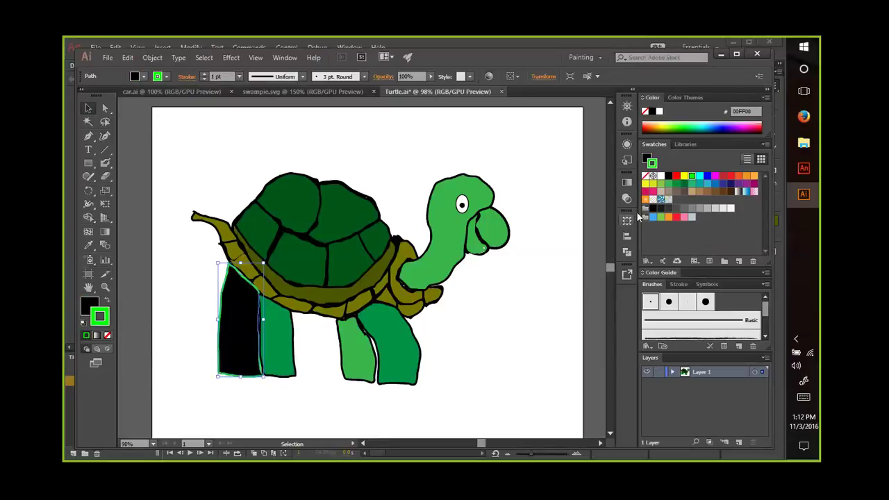
{"action": "left_click", "coordinate": [674, 185]}
{"action": "left_click", "coordinate": [508, 355]}
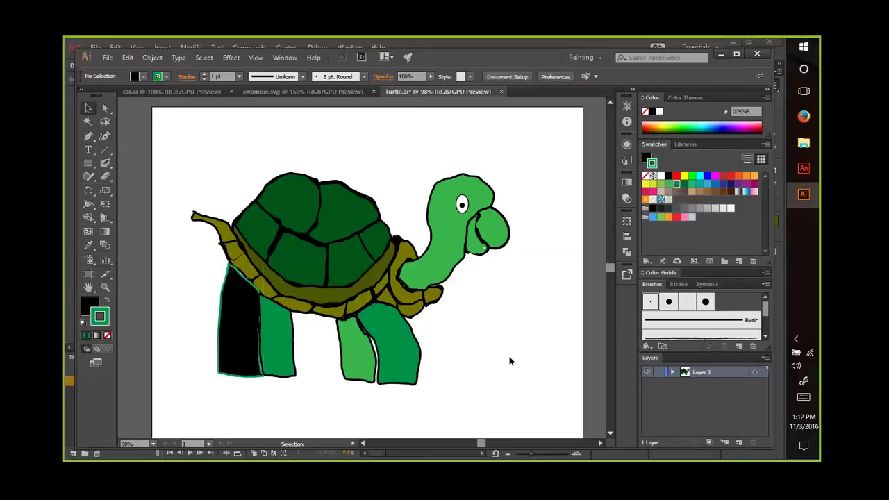
{"action": "left_click", "coordinate": [107, 300]}
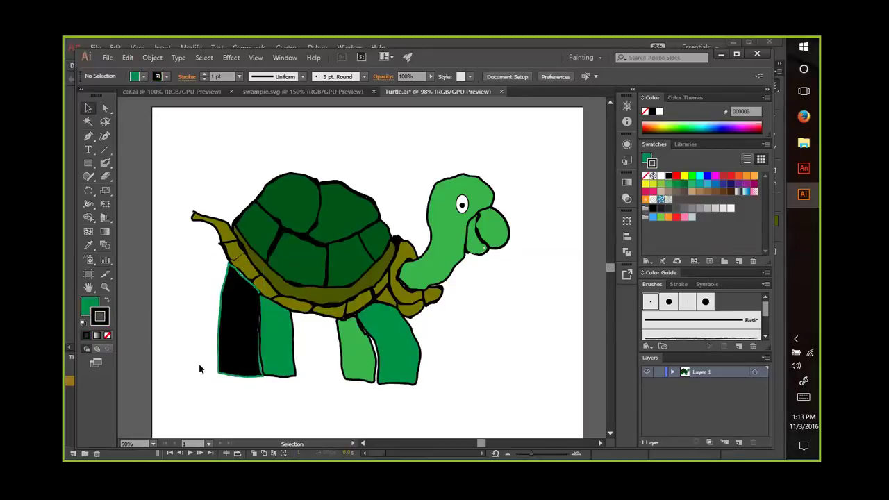
{"action": "left_click", "coordinate": [225, 374]}
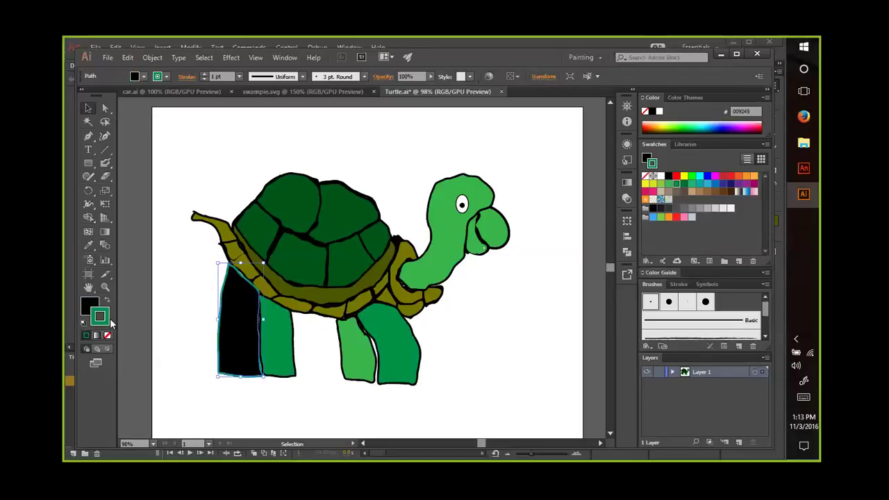
{"action": "left_click", "coordinate": [107, 302]}
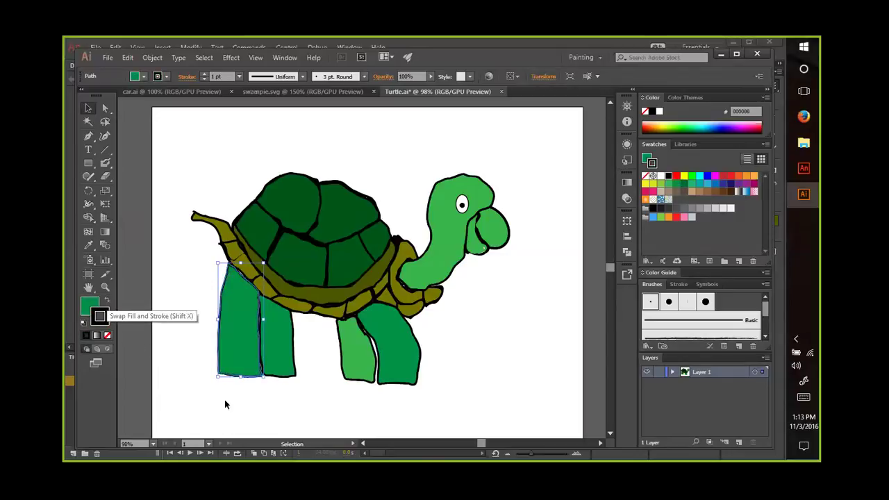
{"action": "left_click", "coordinate": [245, 411]}
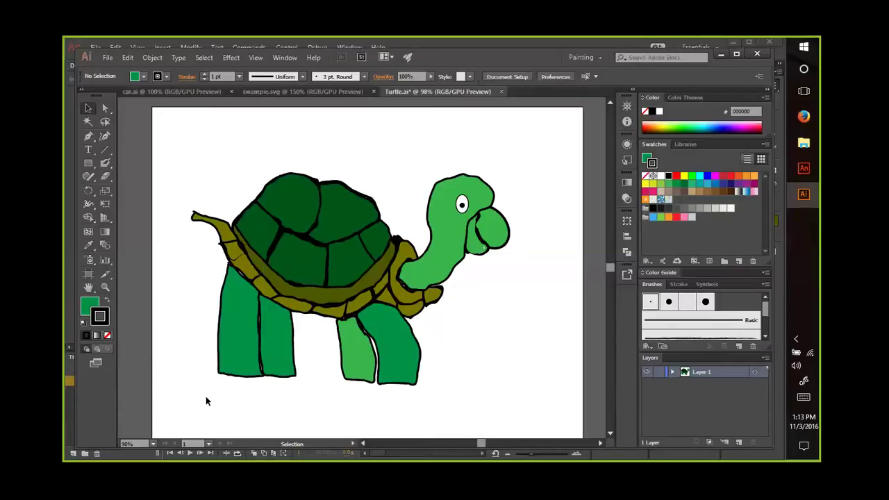
Step: Fill the inner front leg with dark green 009245, keep its outline black, and deselect it
{"action": "left_click", "coordinate": [356, 382]}
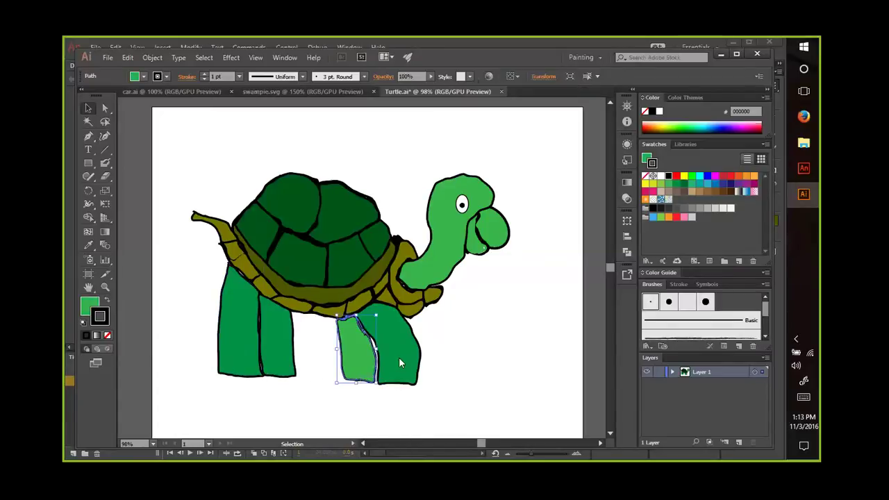
{"action": "left_click", "coordinate": [677, 185]}
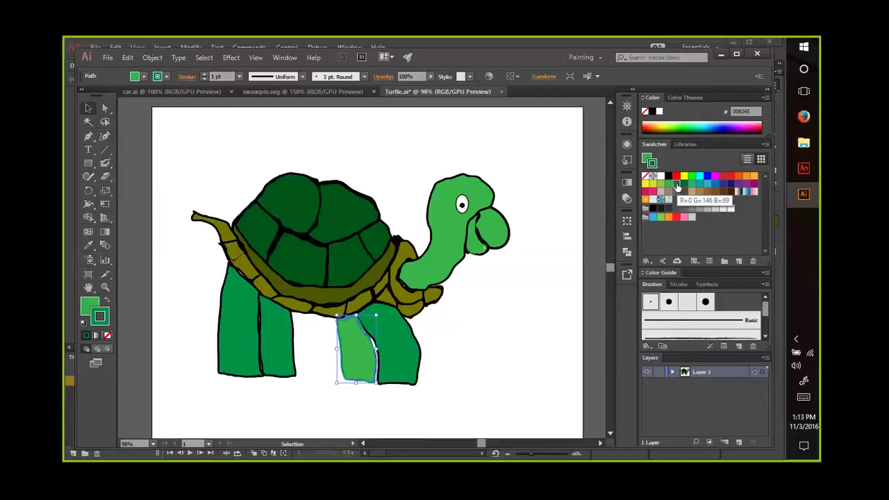
{"action": "left_click", "coordinate": [660, 175]}
{"action": "left_click", "coordinate": [669, 176]}
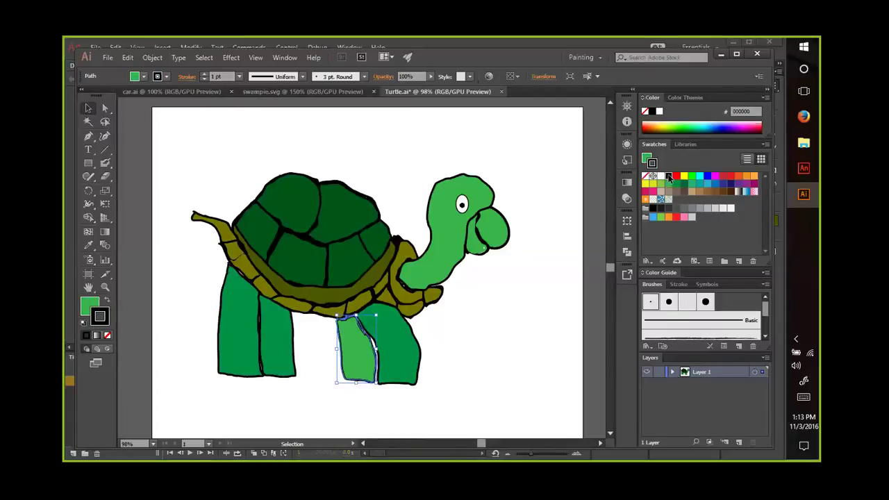
{"action": "left_click", "coordinate": [107, 303]}
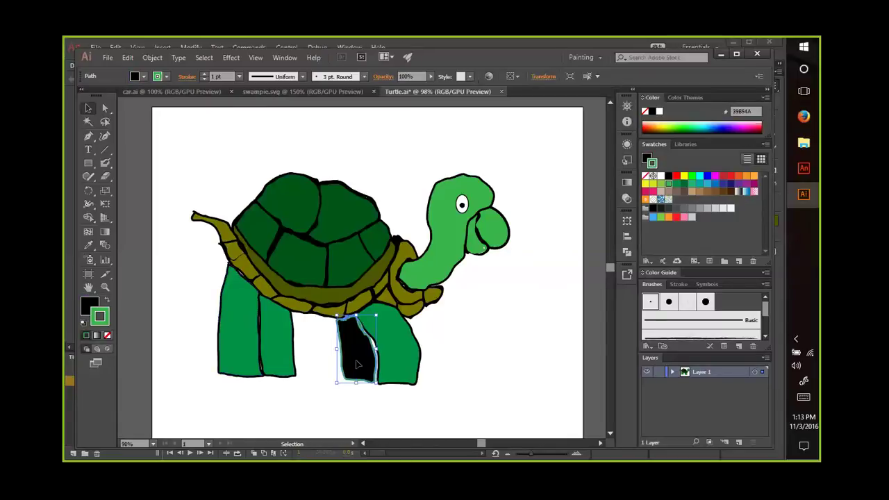
{"action": "left_click", "coordinate": [676, 183]}
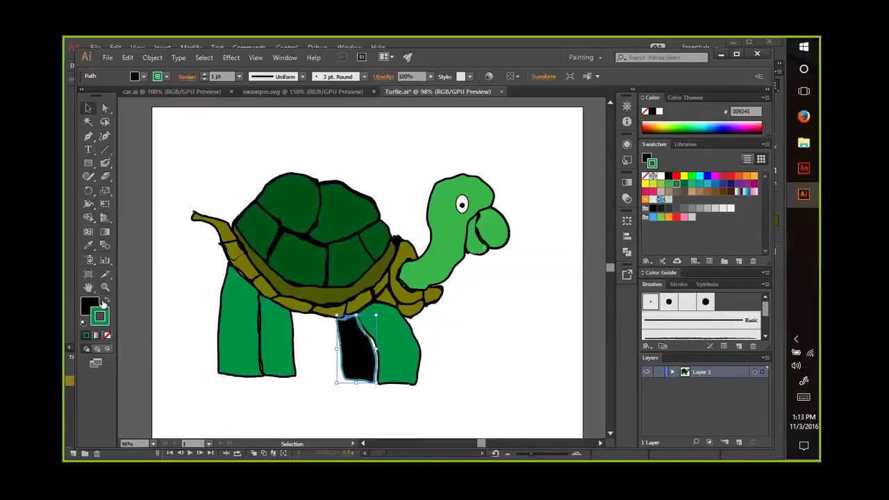
{"action": "left_click", "coordinate": [104, 302]}
{"action": "left_click", "coordinate": [254, 425]}
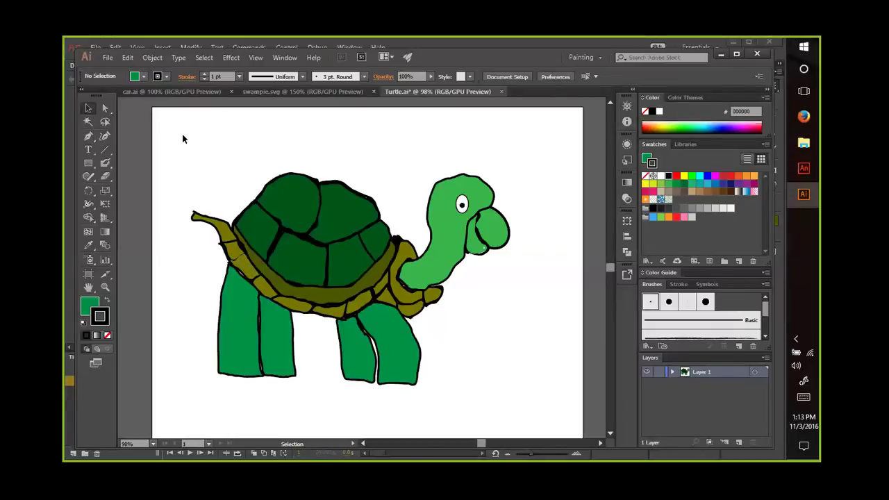
Step: Select the whole turtle and save a copy of the document as Turtle copy in Adobe Illustrator format, version Illustrator CC
{"action": "left_click_drag", "start_coordinate": [178, 120], "coordinate": [550, 416]}
{"action": "left_click", "coordinate": [109, 58]}
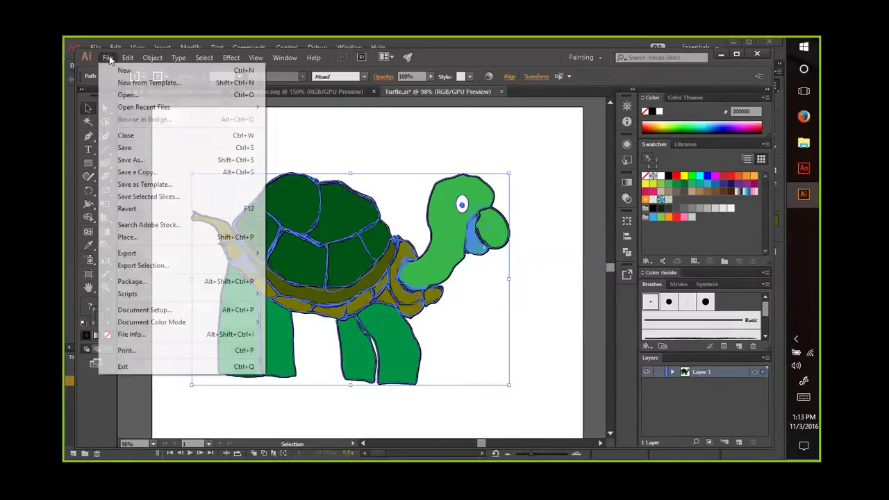
{"action": "left_click", "coordinate": [139, 172]}
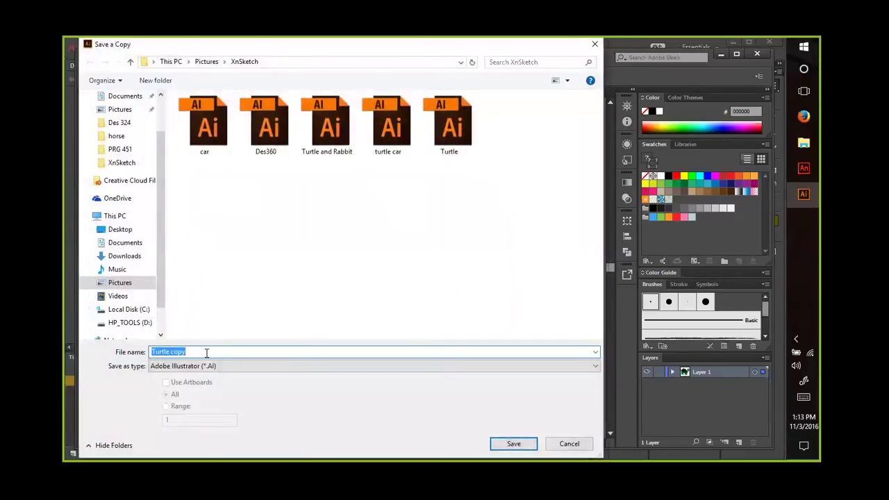
{"action": "left_click", "coordinate": [507, 443]}
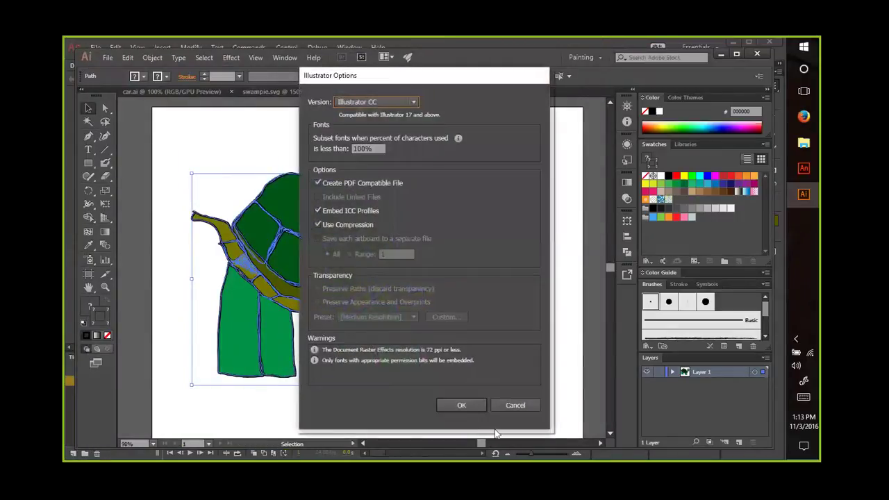
{"action": "left_click", "coordinate": [448, 403]}
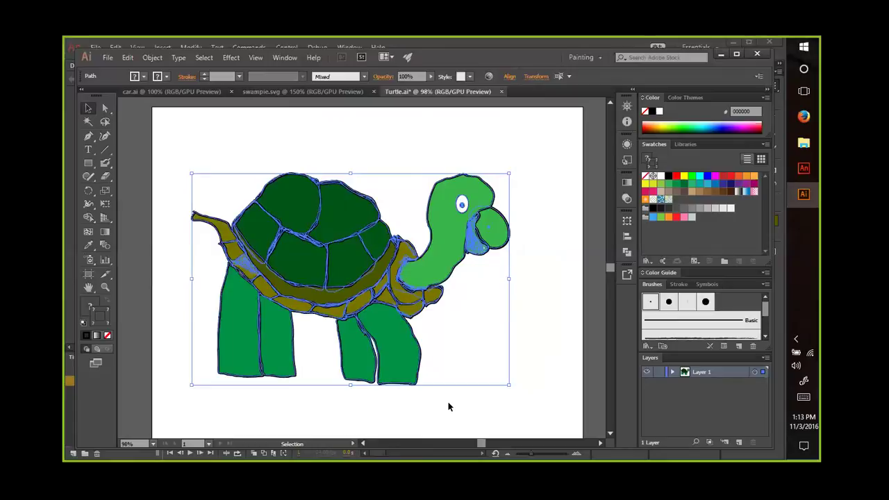
Step: Switch to Animate and import Turtle copy from the XnSketch folder into the library, converting its layers to Animate layers
{"action": "left_click", "coordinate": [804, 171]}
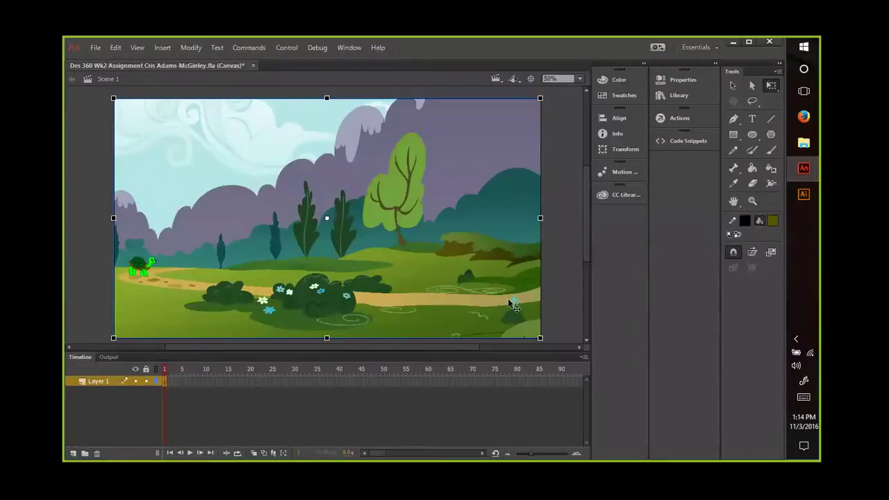
{"action": "left_click", "coordinate": [95, 48]}
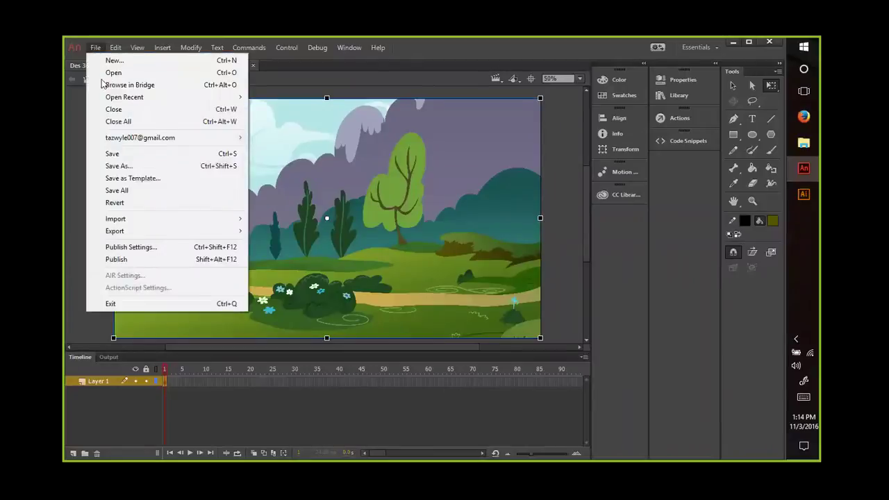
{"action": "mouse_move", "coordinate": [139, 219]}
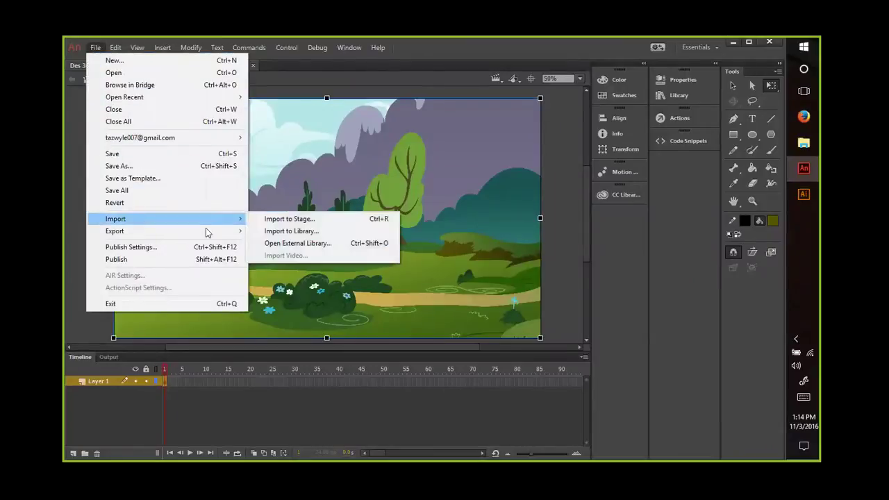
{"action": "left_click", "coordinate": [288, 231]}
{"action": "scroll", "coordinate": [280, 242], "scroll_direction": "down", "scroll_amount": 1}
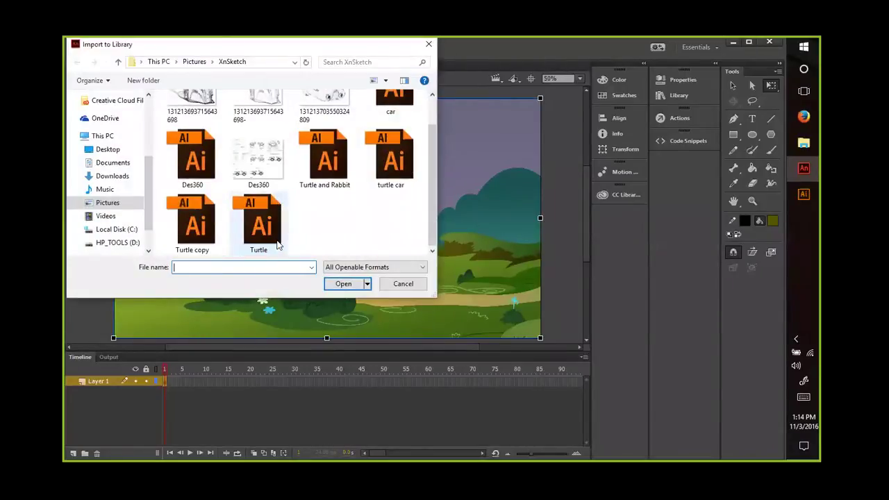
{"action": "left_click", "coordinate": [214, 238]}
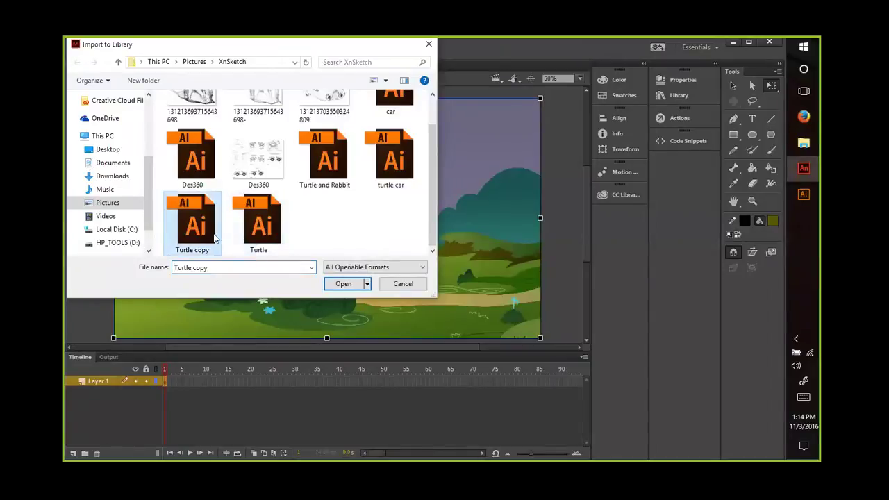
{"action": "left_click", "coordinate": [327, 284]}
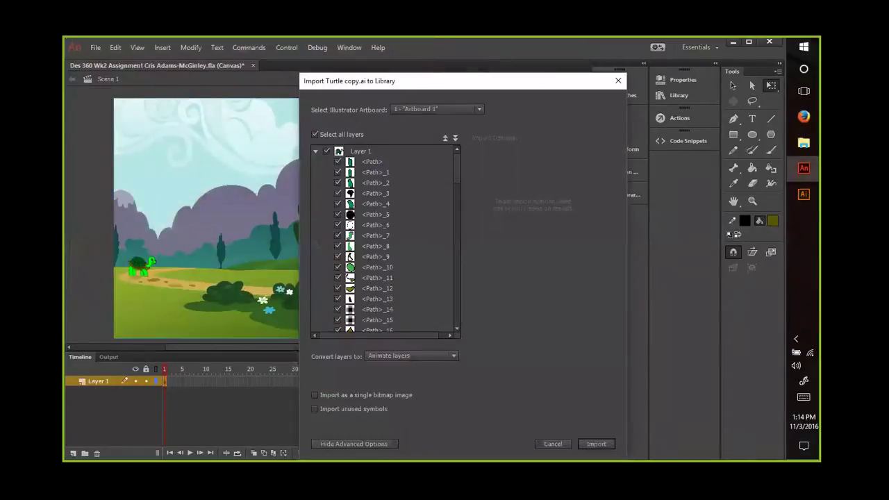
{"action": "left_click", "coordinate": [595, 443]}
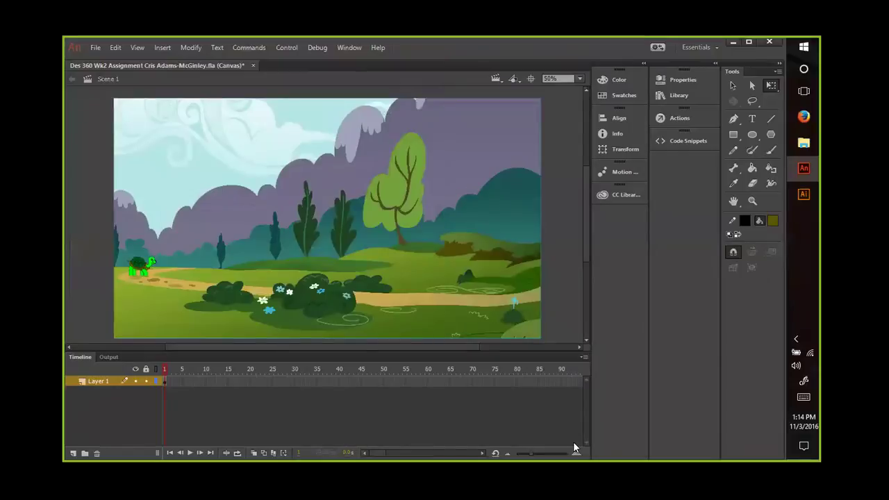
Step: Place Turtle copy.ai on the stage just below the existing turtle, scale it down to about 22%, and deselect it
{"action": "left_click", "coordinate": [663, 96]}
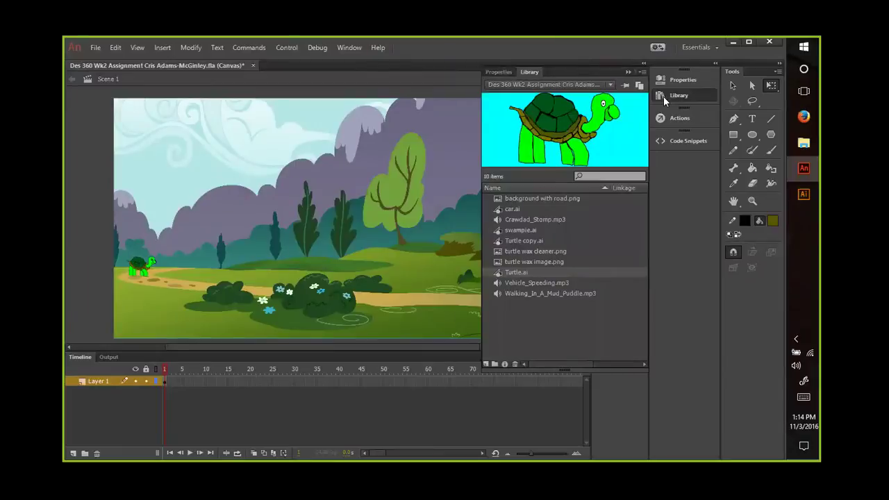
{"action": "left_click_drag", "start_coordinate": [526, 239], "coordinate": [152, 292]}
{"action": "left_click_drag", "start_coordinate": [770, 84], "coordinate": [743, 103]}
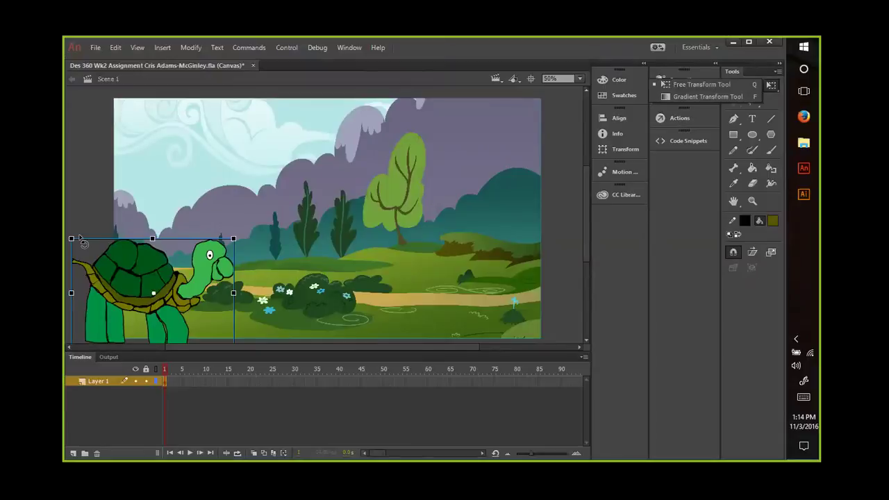
{"action": "left_click_drag", "start_coordinate": [70, 237], "coordinate": [137, 258]}
{"action": "left_click", "coordinate": [98, 276]}
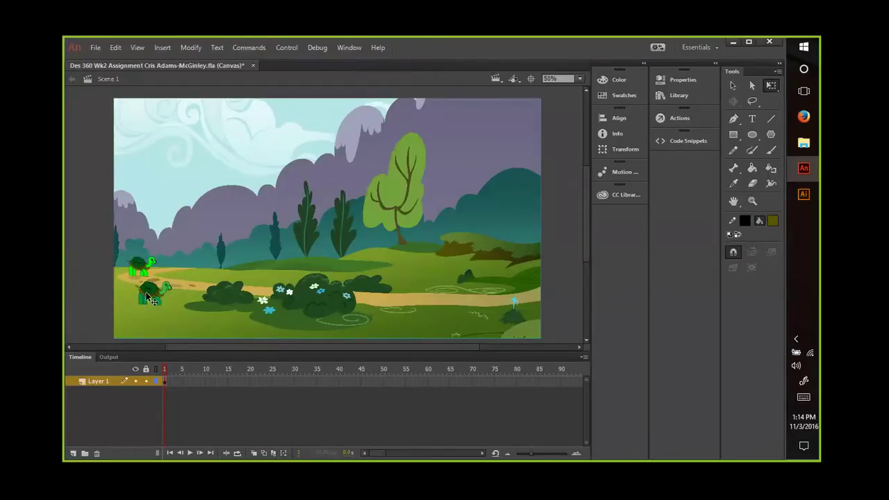
Step: Select the lower turtle on the stage and rotate it to 180°
{"action": "left_click", "coordinate": [148, 297]}
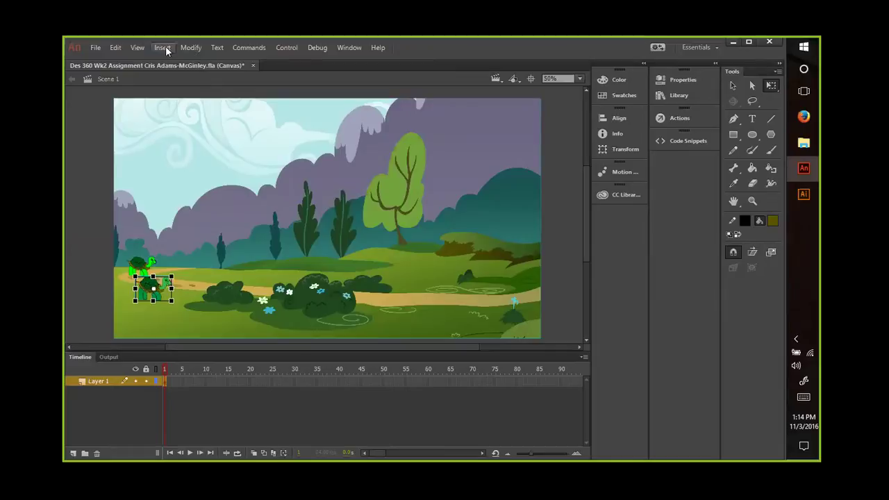
{"action": "left_click", "coordinate": [132, 46]}
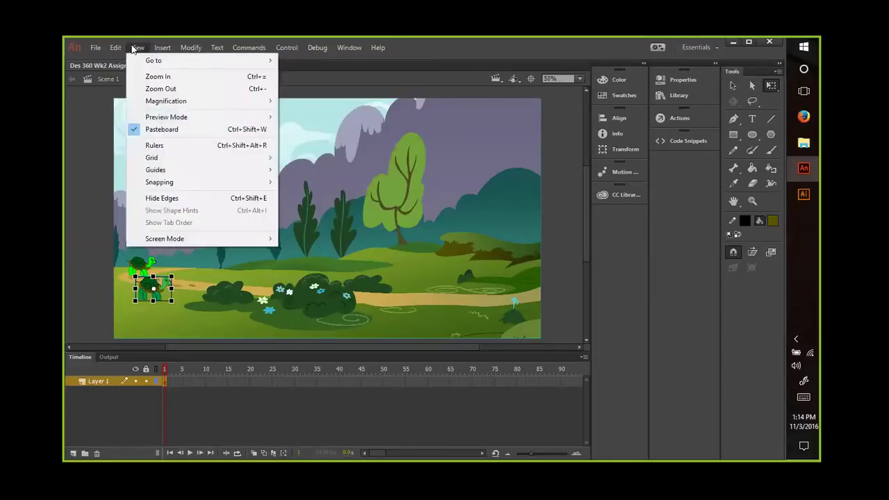
{"action": "left_click", "coordinate": [130, 46]}
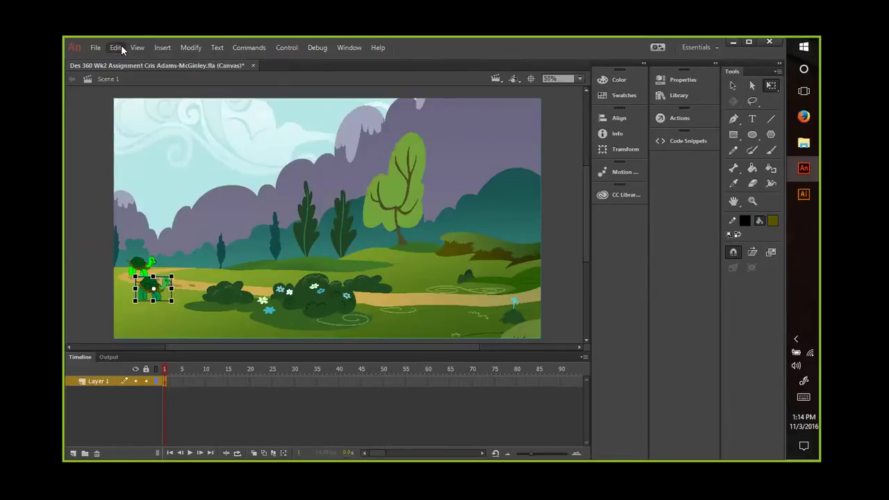
{"action": "left_click", "coordinate": [119, 45]}
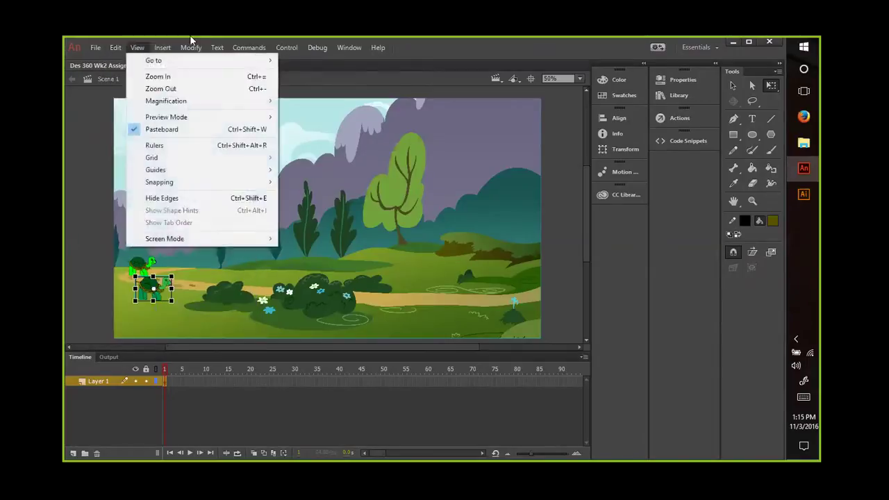
{"action": "mouse_move", "coordinate": [287, 47]}
{"action": "left_click", "coordinate": [625, 148]}
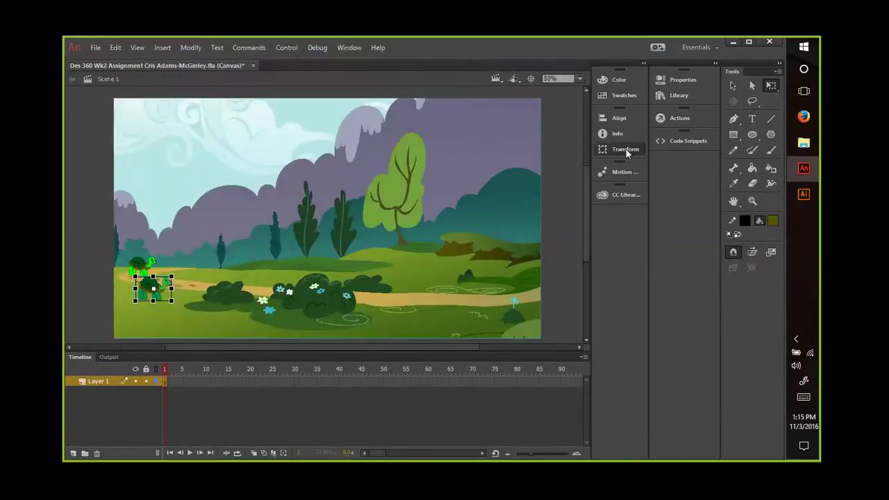
{"action": "left_click", "coordinate": [625, 148]}
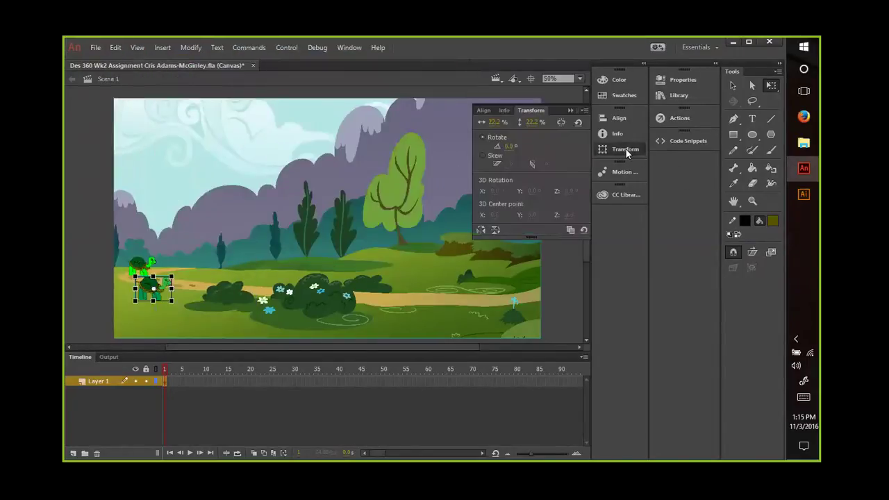
{"action": "left_click", "coordinate": [508, 146]}
{"action": "type", "text": "180"}
{"action": "key", "text": "Return"}
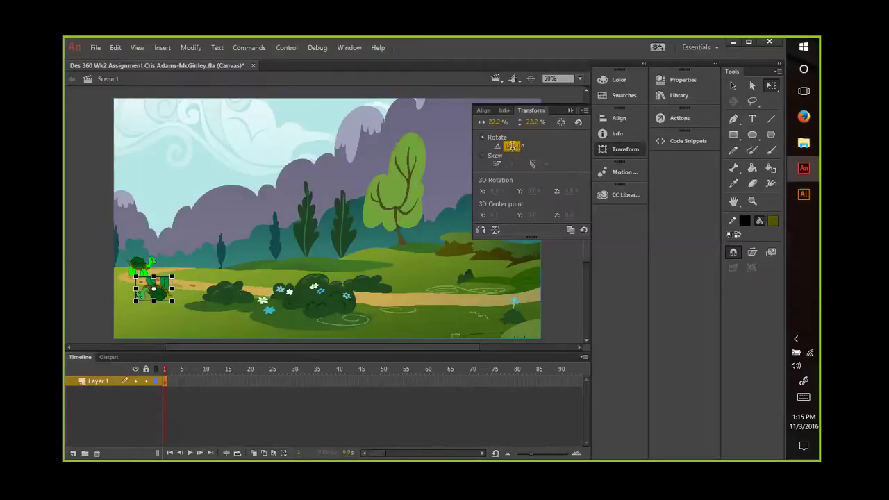
Step: Try a 90° rotation on the lower turtle, then return it to its upright orientation
{"action": "type", "text": "90"}
{"action": "key", "text": "Return"}
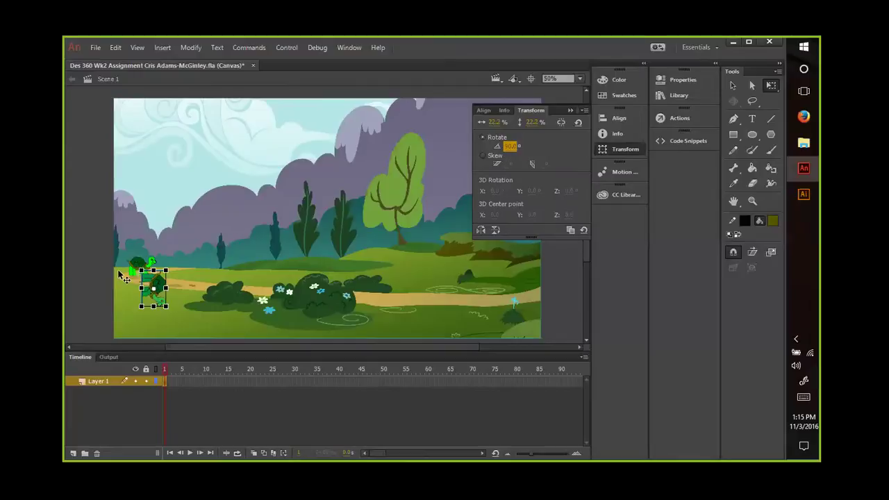
{"action": "left_click_drag", "start_coordinate": [176, 316], "coordinate": [188, 278]}
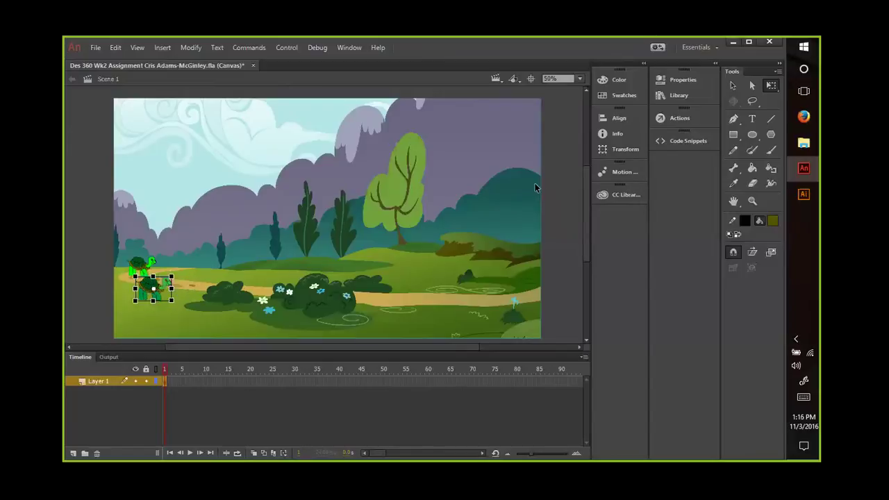
Step: Check the alignment and info settings for the lower turtle, then set its rotation to 180° again
{"action": "left_click", "coordinate": [620, 150]}
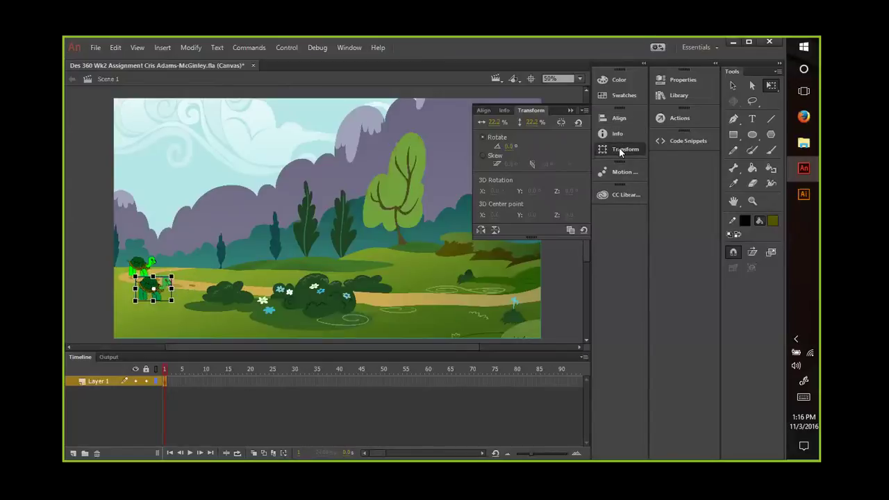
{"action": "left_click", "coordinate": [482, 137]}
{"action": "left_click", "coordinate": [482, 110]}
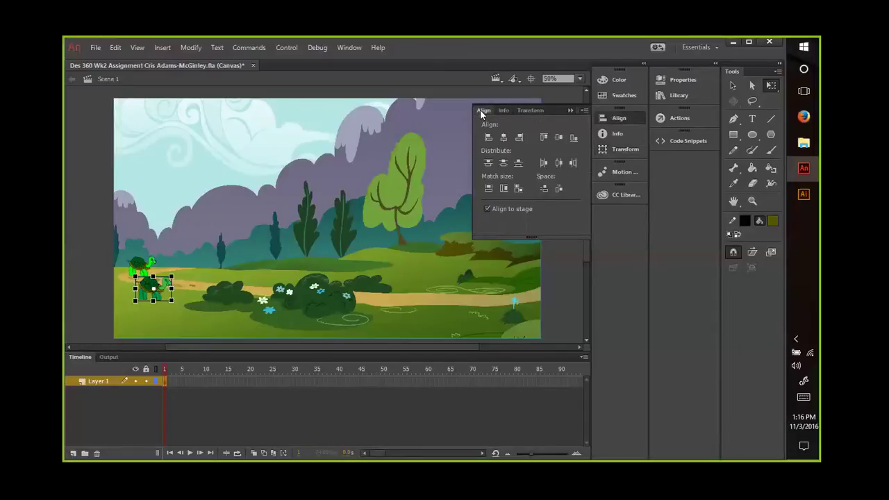
{"action": "left_click", "coordinate": [502, 113]}
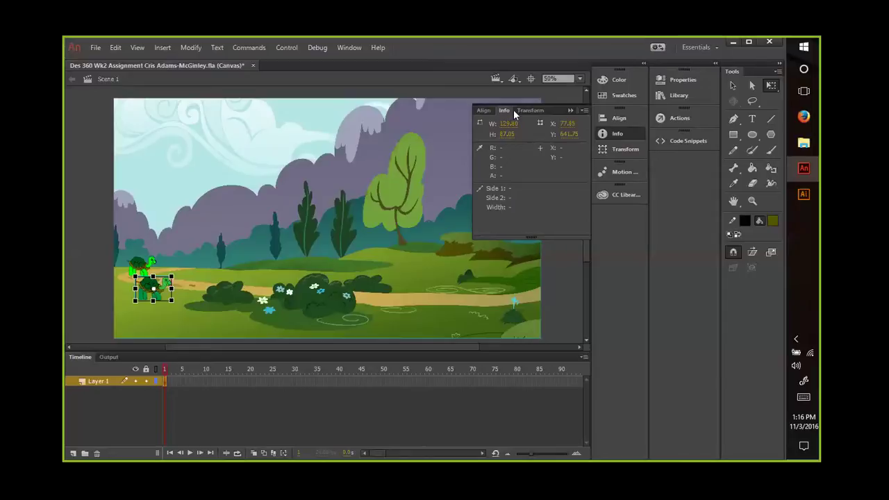
{"action": "left_click", "coordinate": [517, 110]}
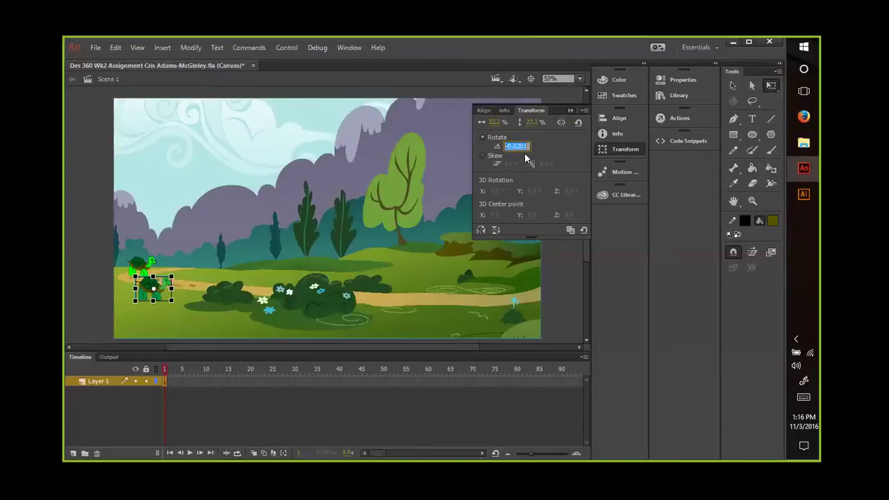
{"action": "type", "text": "180"}
{"action": "key", "text": "Return"}
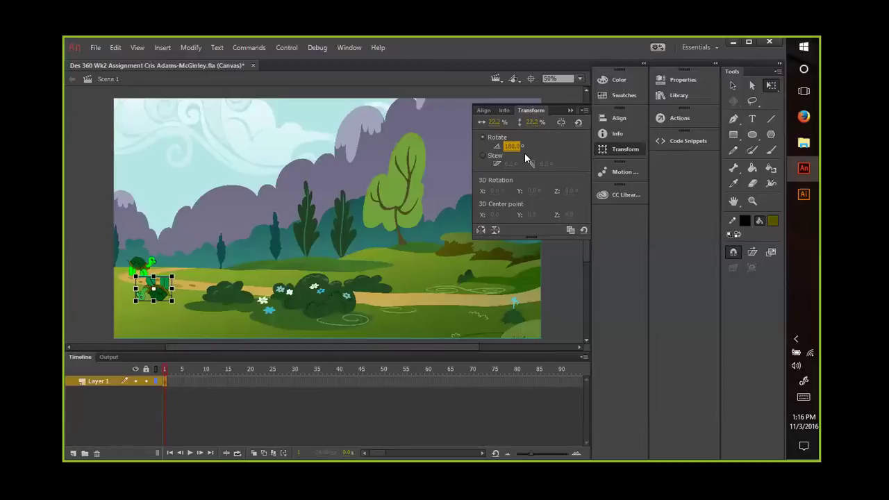
Step: Try rotating the lower turtle to 240°, then set it back to 180°
{"action": "left_click", "coordinate": [507, 149]}
{"action": "type", "text": "240"}
{"action": "key", "text": "Return"}
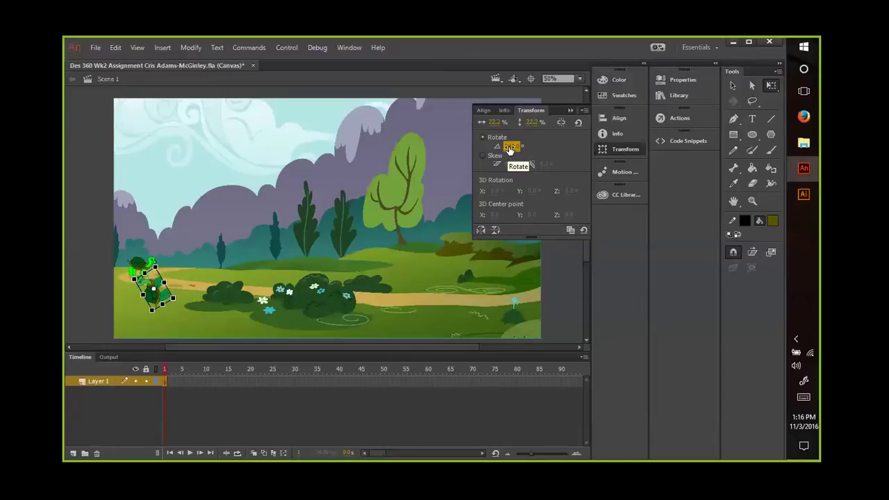
{"action": "left_click", "coordinate": [507, 147]}
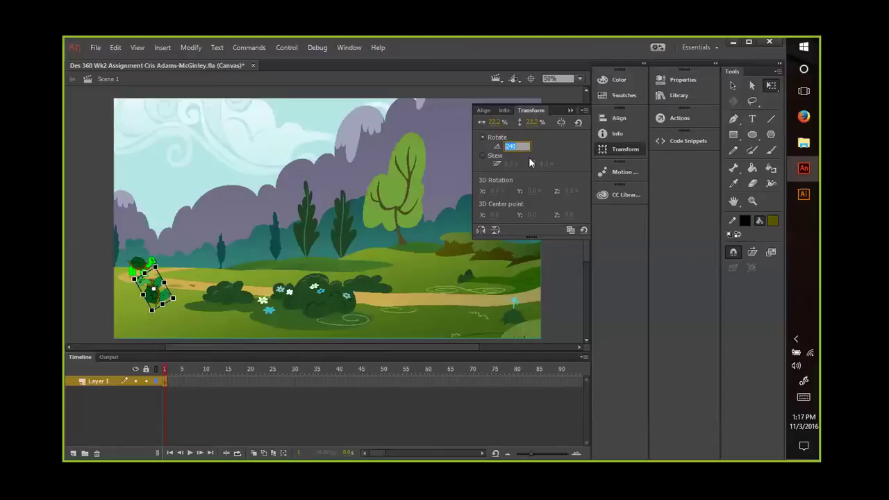
{"action": "type", "text": "80"}
{"action": "key", "text": "Return"}
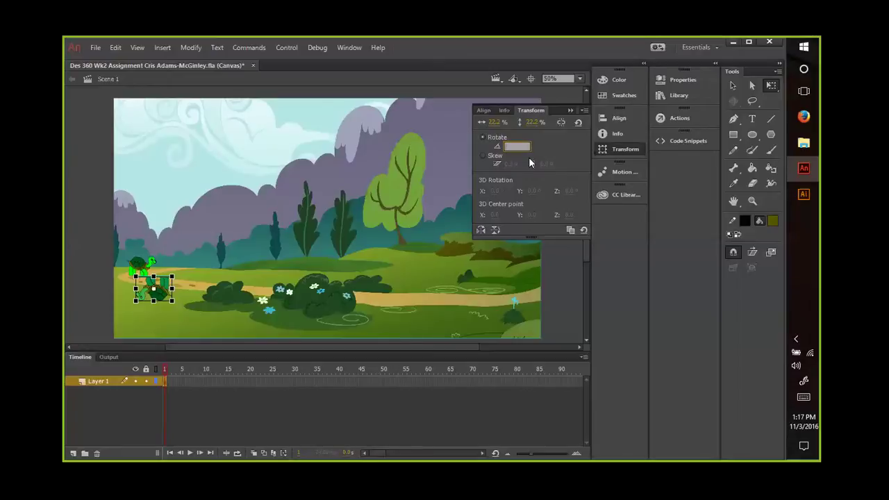
Step: Try a rotation of -240° on the lower turtle, then return it to its upright orientation
{"action": "type", "text": "240"}
{"action": "key", "text": "Return"}
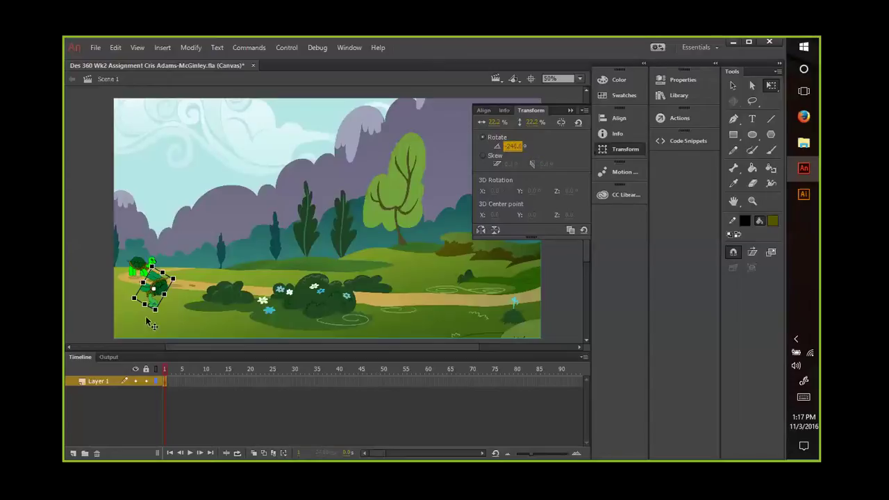
{"action": "left_click_drag", "start_coordinate": [162, 321], "coordinate": [198, 275]}
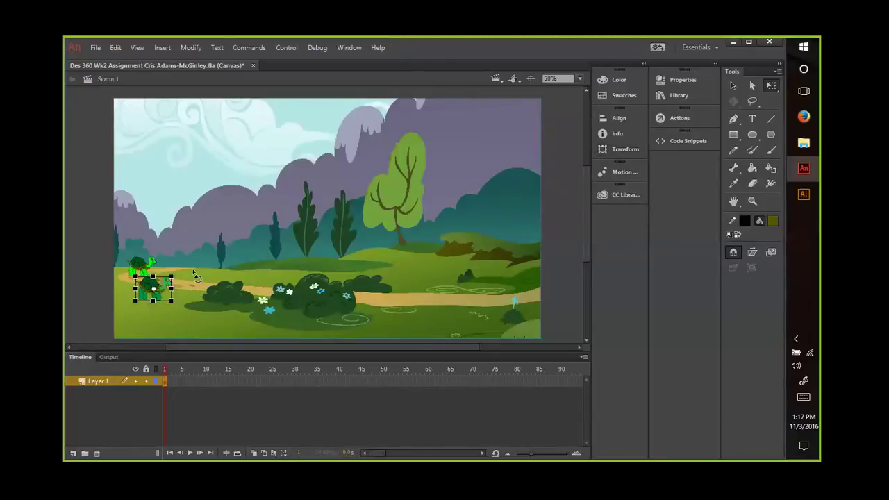
Step: Switch to Illustrator, reflect the whole turtle across the vertical axis with preview on, and deselect it
{"action": "left_click", "coordinate": [803, 195]}
{"action": "left_click_drag", "start_coordinate": [183, 142], "coordinate": [548, 413]}
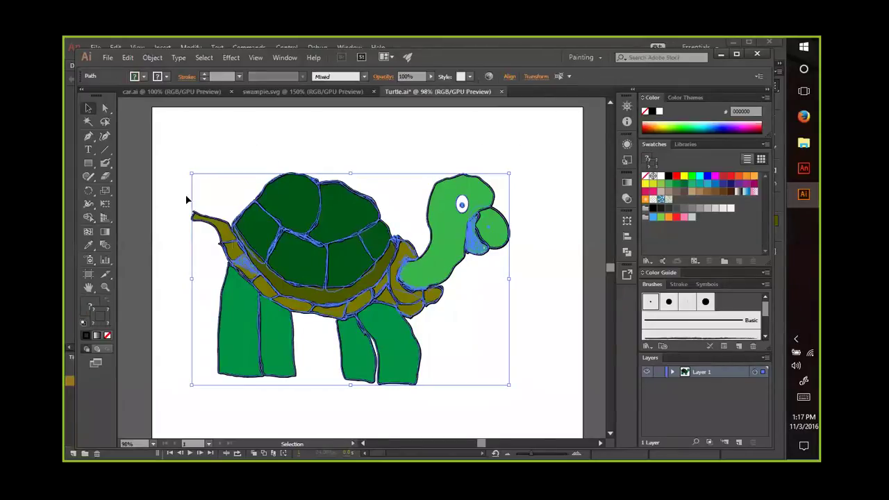
{"action": "left_click", "coordinate": [203, 59]}
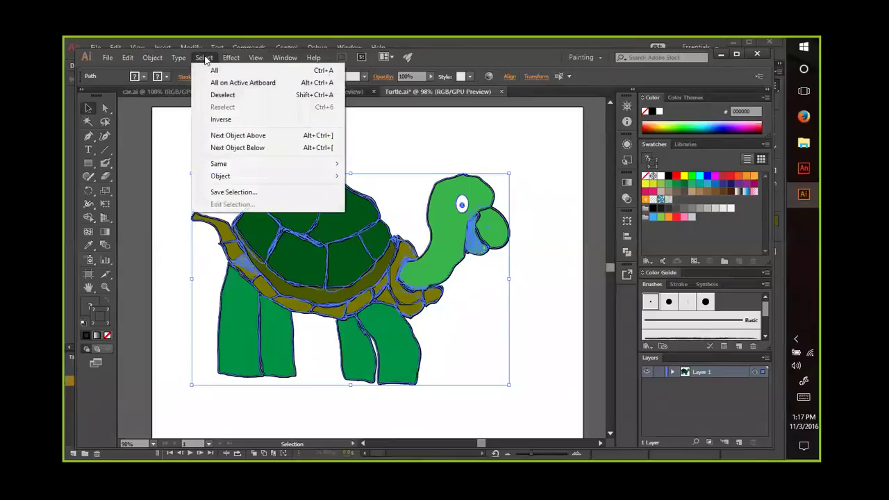
{"action": "left_click", "coordinate": [191, 61]}
{"action": "left_click", "coordinate": [129, 60]}
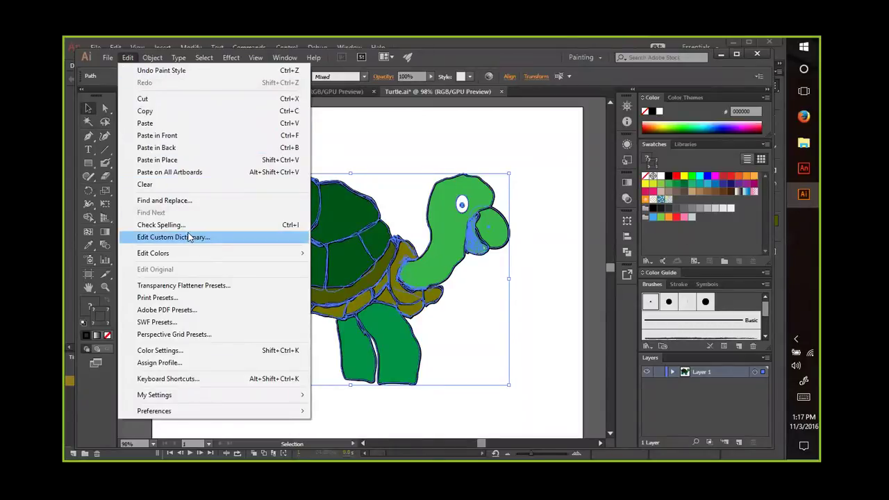
{"action": "mouse_move", "coordinate": [153, 57]}
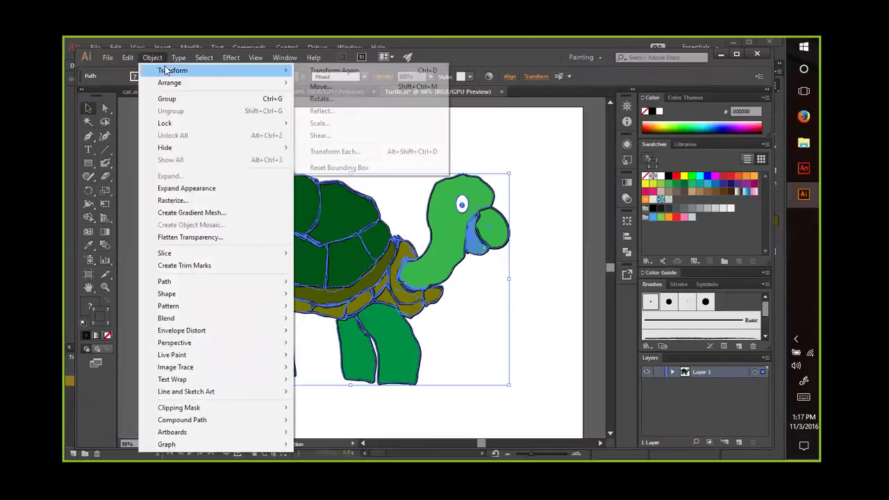
{"action": "left_click", "coordinate": [322, 111]}
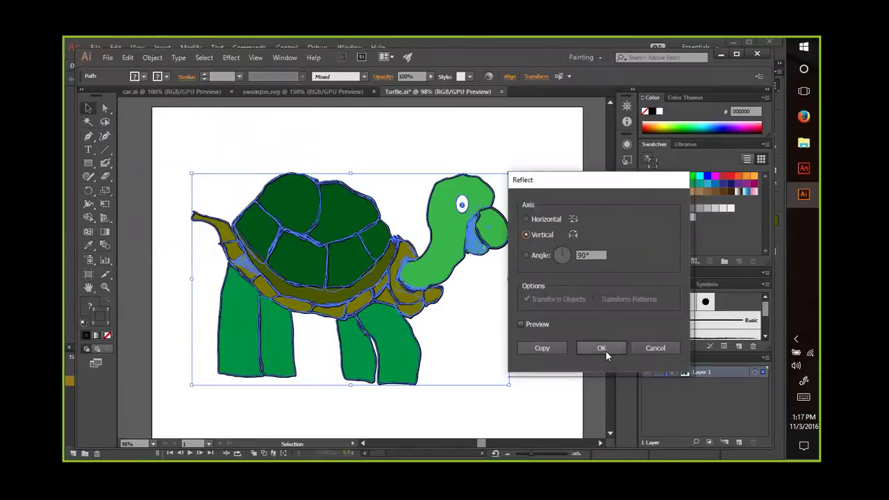
{"action": "left_click", "coordinate": [520, 324]}
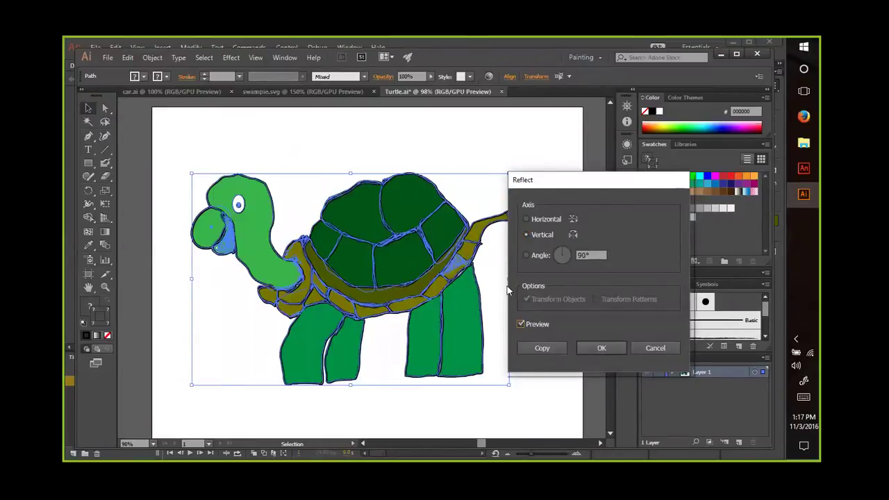
{"action": "left_click", "coordinate": [597, 348]}
{"action": "left_click", "coordinate": [448, 143]}
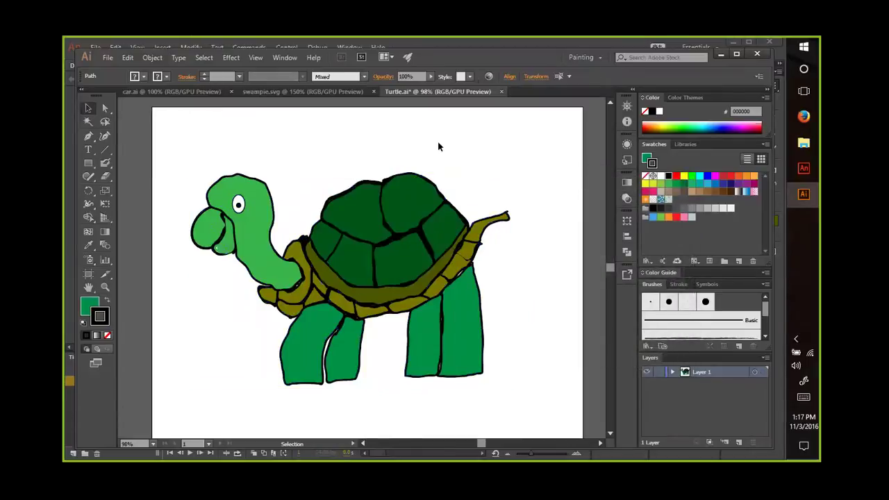
Step: Select the whole reflected turtle and save a copy over Turtle copy in the XnSketch folder, version Illustrator CC
{"action": "left_click_drag", "start_coordinate": [168, 120], "coordinate": [558, 405]}
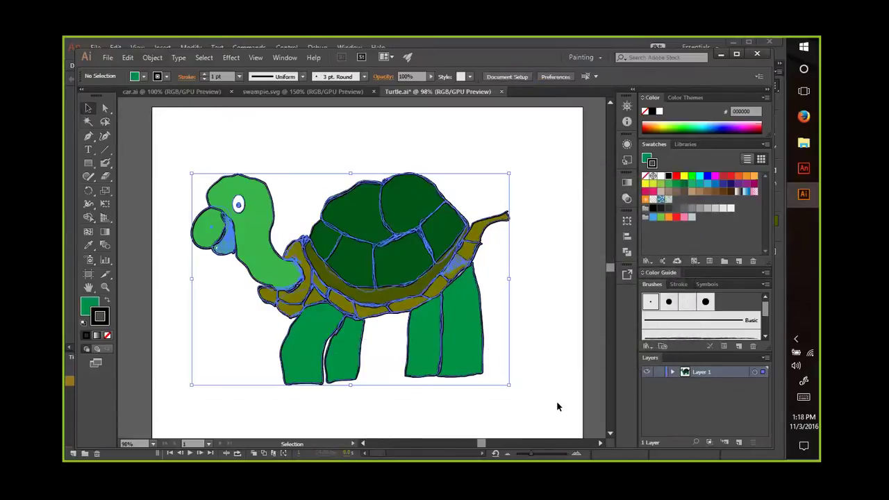
{"action": "left_click", "coordinate": [109, 58]}
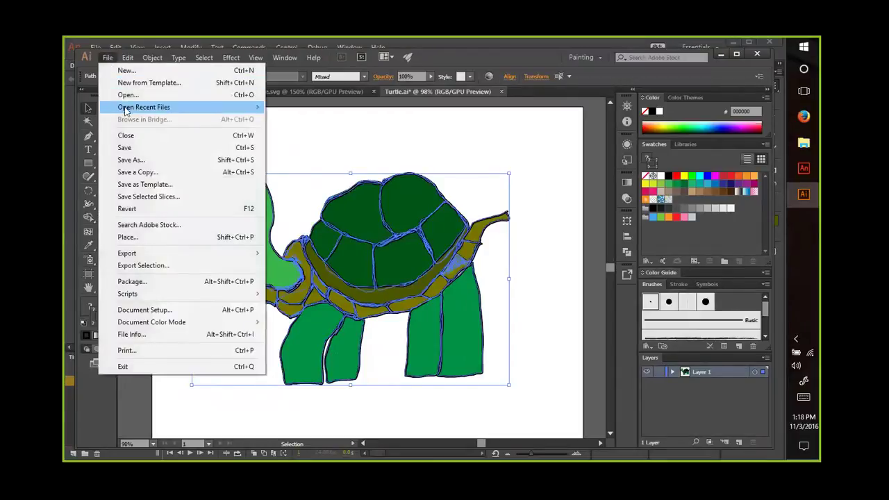
{"action": "left_click", "coordinate": [138, 172]}
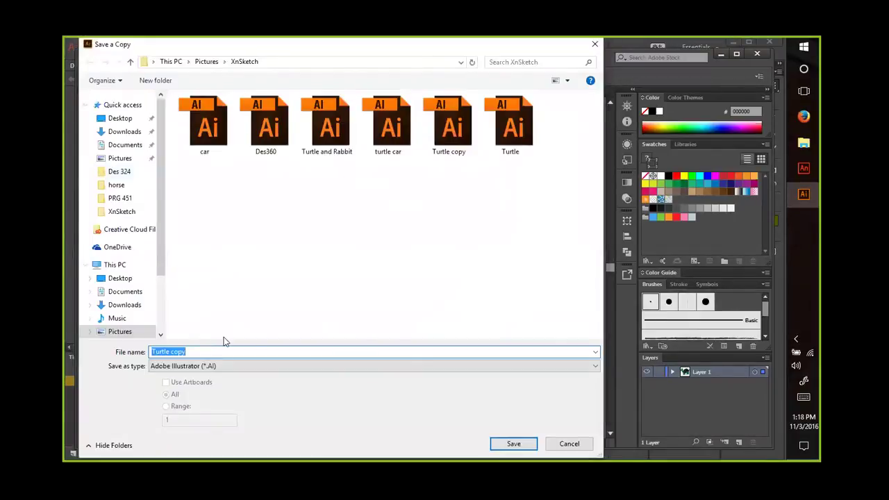
{"action": "left_click", "coordinate": [517, 444]}
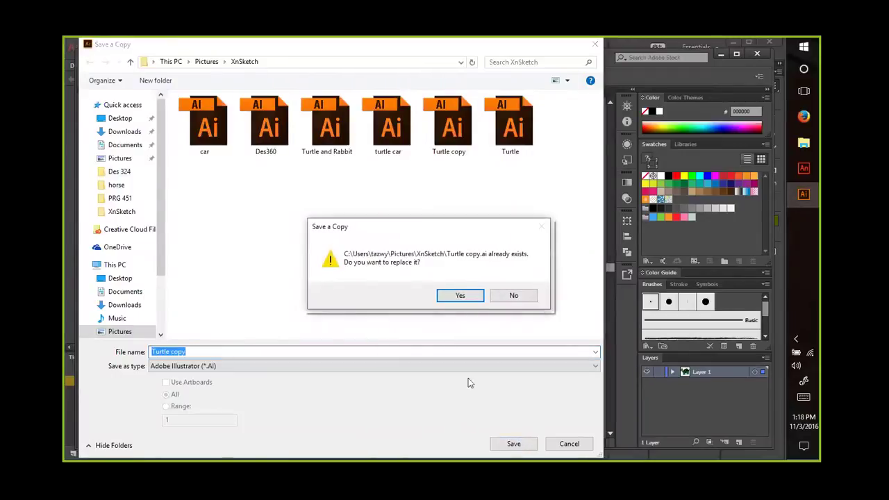
{"action": "left_click", "coordinate": [456, 294]}
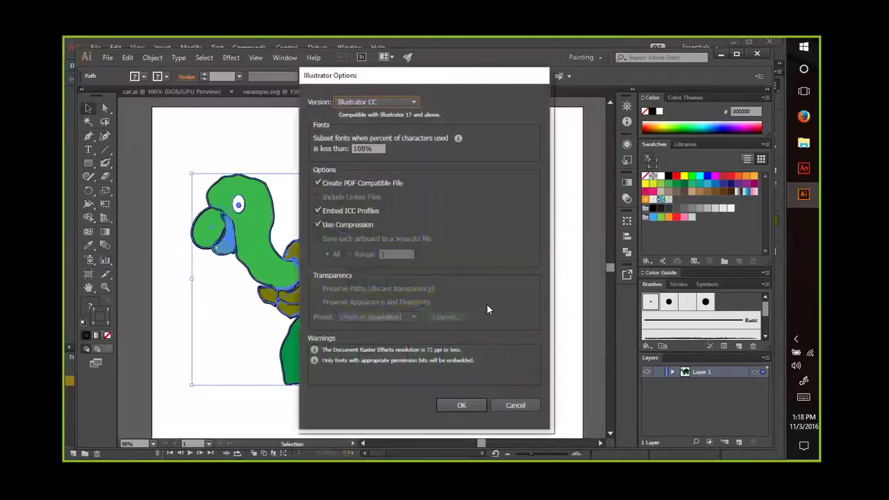
{"action": "left_click", "coordinate": [460, 405]}
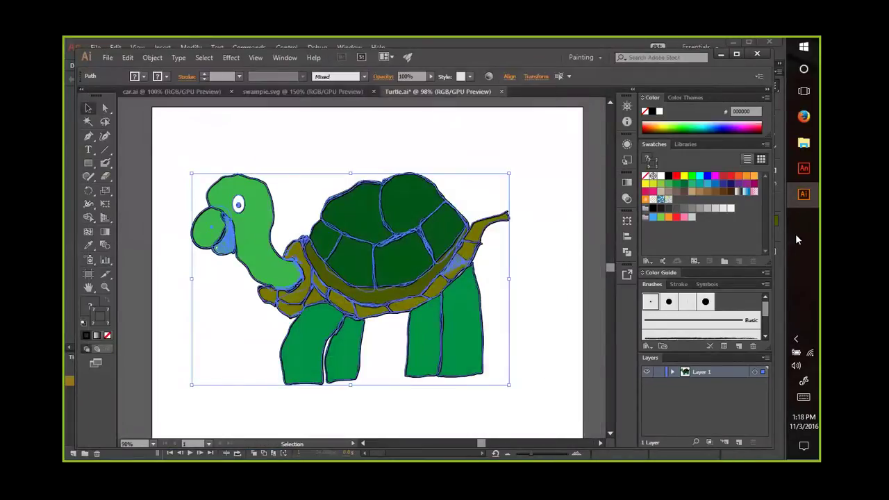
Step: Switch to Animate CC and delete the outdated Turtle copy.ai from the document's library
{"action": "left_click", "coordinate": [804, 177]}
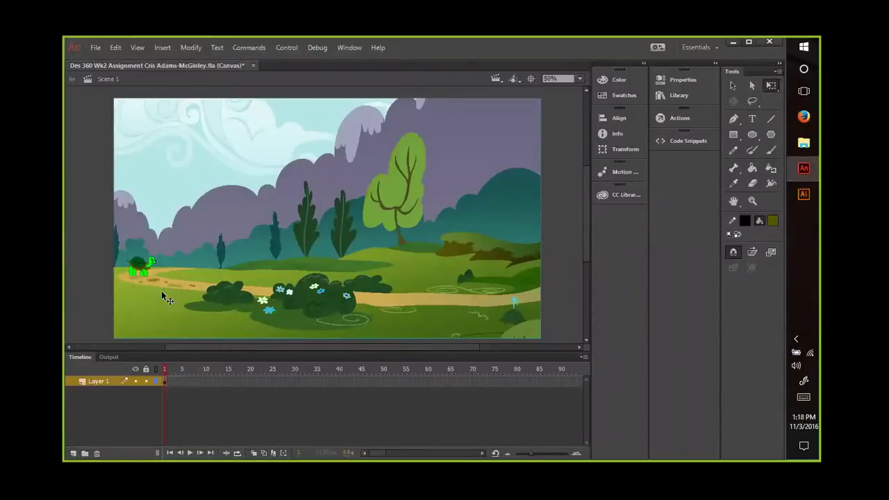
{"action": "left_click", "coordinate": [671, 97]}
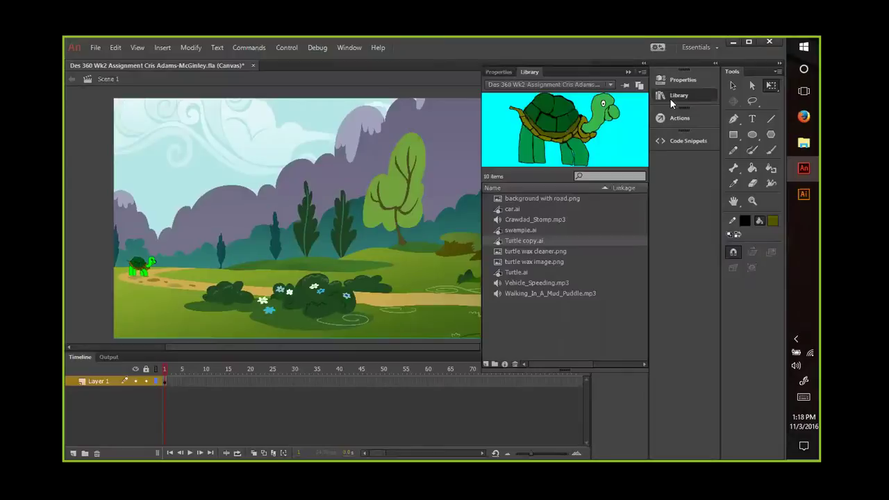
{"action": "right_click", "coordinate": [531, 241]}
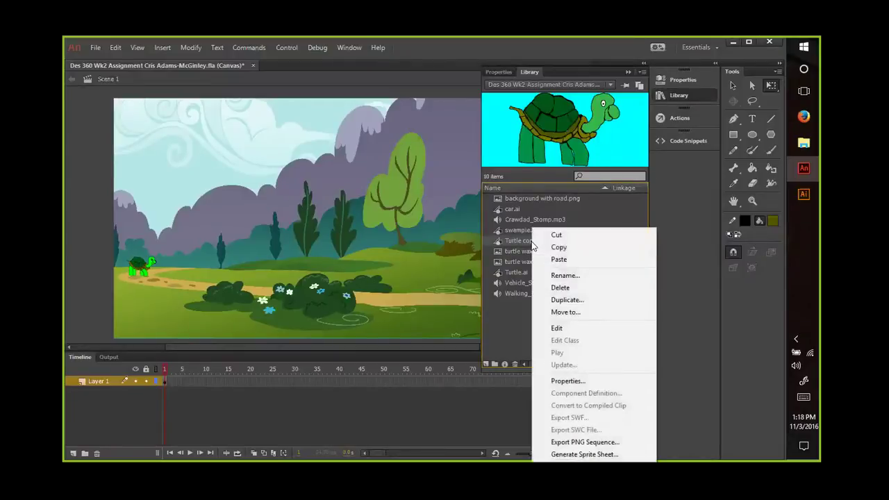
{"action": "left_click", "coordinate": [560, 288]}
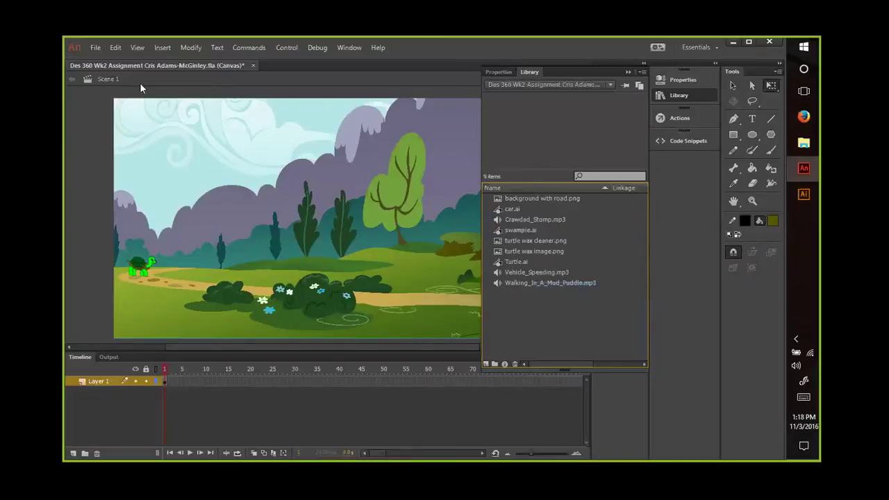
Step: Import the re-saved Turtle copy.ai into the library with all layers selected and layers converted to Animate layers
{"action": "left_click", "coordinate": [91, 46]}
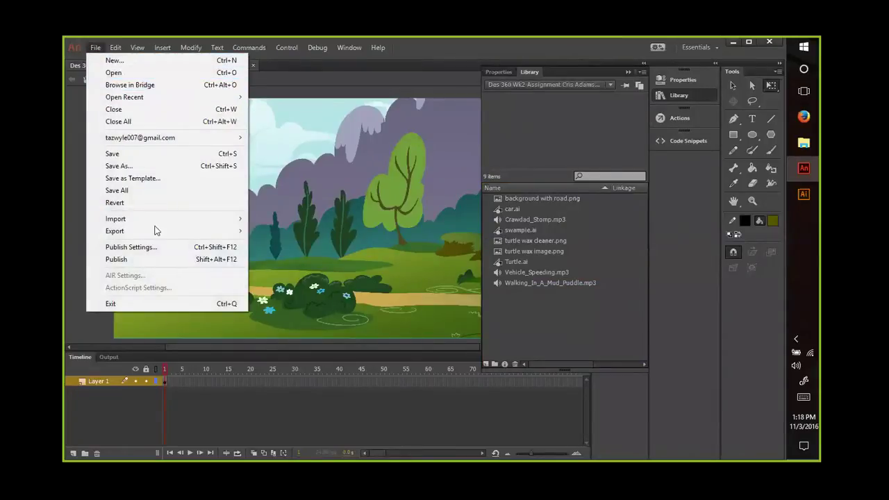
{"action": "mouse_move", "coordinate": [170, 218]}
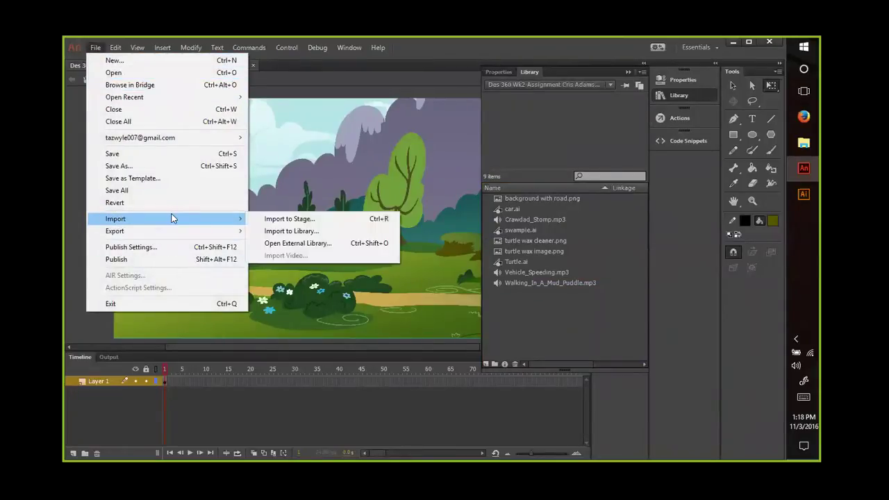
{"action": "left_click", "coordinate": [273, 232]}
{"action": "scroll", "coordinate": [215, 236], "scroll_direction": "down", "scroll_amount": 1}
{"action": "left_click", "coordinate": [207, 236]}
{"action": "left_click", "coordinate": [343, 283]}
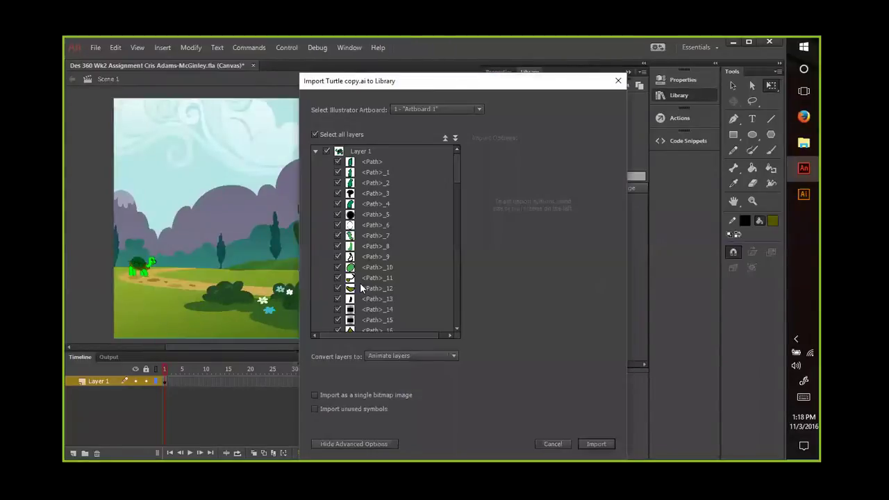
{"action": "left_click", "coordinate": [596, 443]}
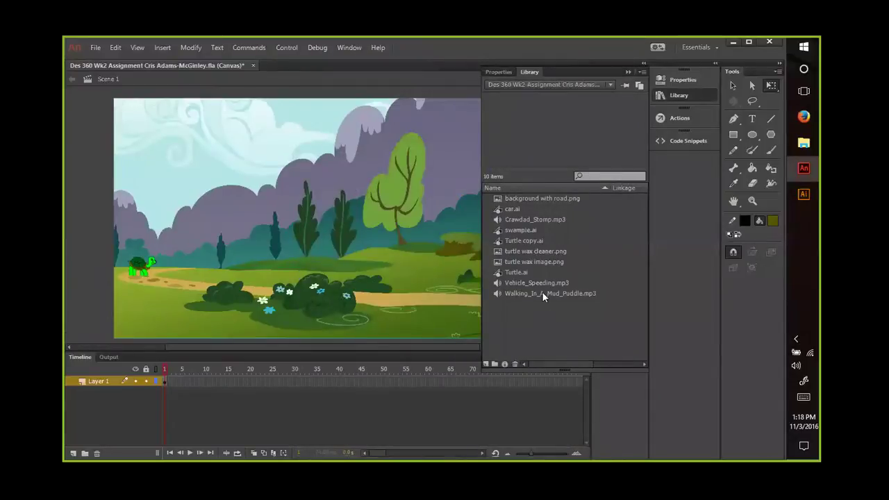
Step: Place Turtle copy.ai on the stage and scale it down proportionally to roughly the size of the small turtle on the path
{"action": "left_click", "coordinate": [531, 239]}
{"action": "left_click_drag", "start_coordinate": [200, 304], "coordinate": [198, 301]}
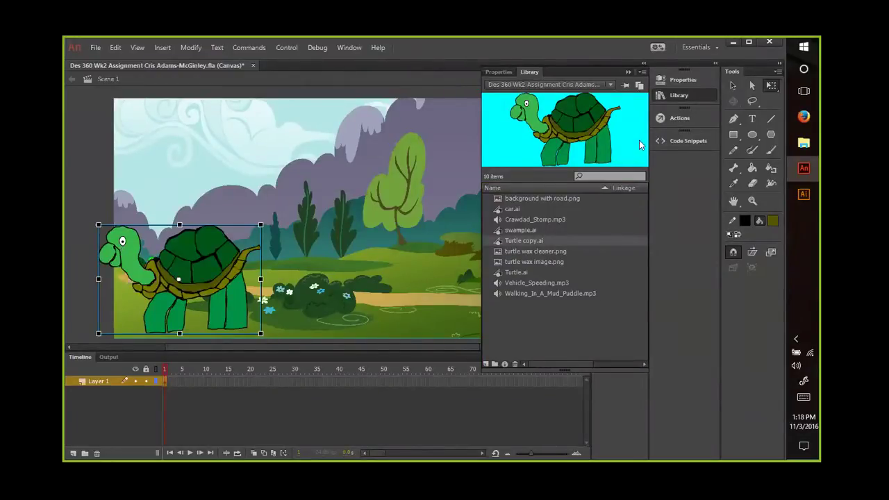
{"action": "left_click_drag", "start_coordinate": [98, 225], "coordinate": [157, 263]}
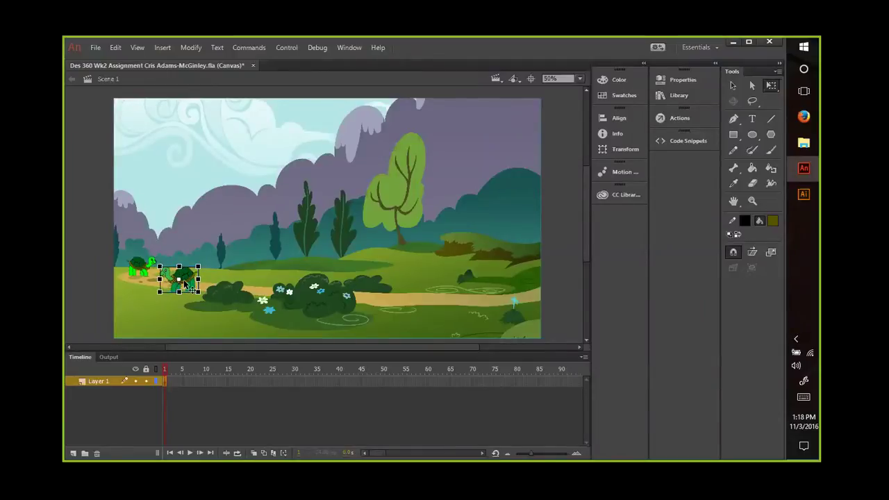
Step: Try the left-facing turtle at several spots along the path, then delete it from the stage
{"action": "mouse_move", "coordinate": [185, 282]}
{"action": "left_mouse_down"}
{"action": "mouse_move", "coordinate": [174, 283]}
{"action": "mouse_move", "coordinate": [179, 291]}
{"action": "left_mouse_up"}
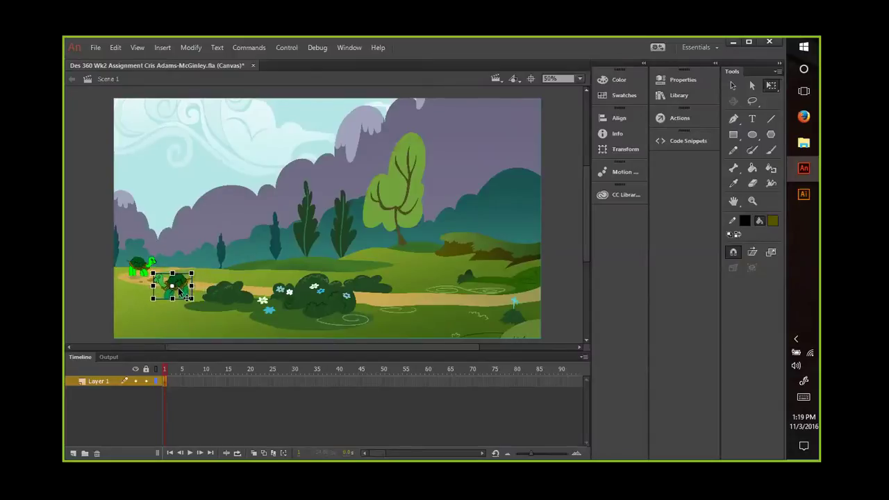
{"action": "left_click_drag", "start_coordinate": [180, 291], "coordinate": [184, 293]}
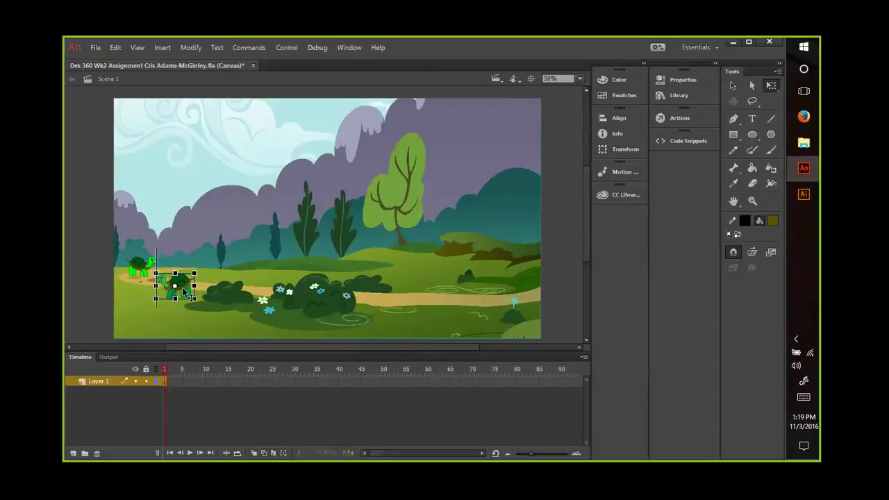
{"action": "left_click_drag", "start_coordinate": [184, 292], "coordinate": [262, 279]}
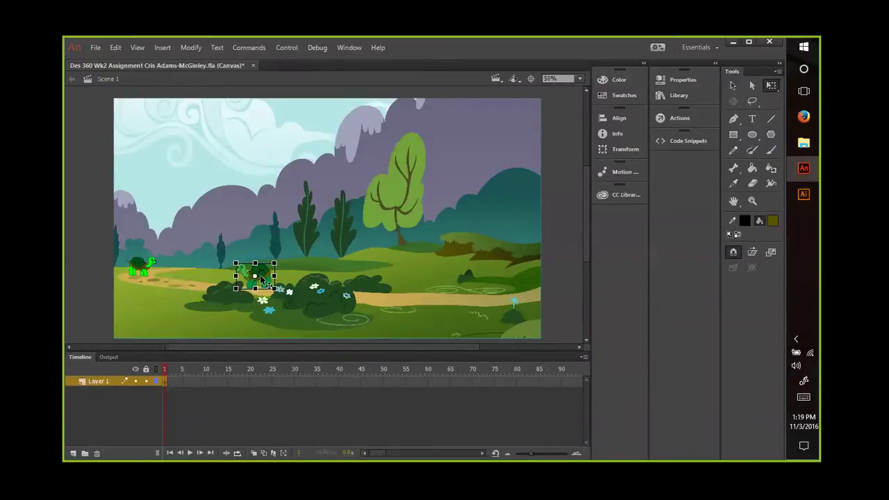
{"action": "key", "text": "Delete"}
Step: Switch to Illustrator, reflect the whole turtle across the vertical axis so it faces right, and deselect it
{"action": "left_click", "coordinate": [804, 194]}
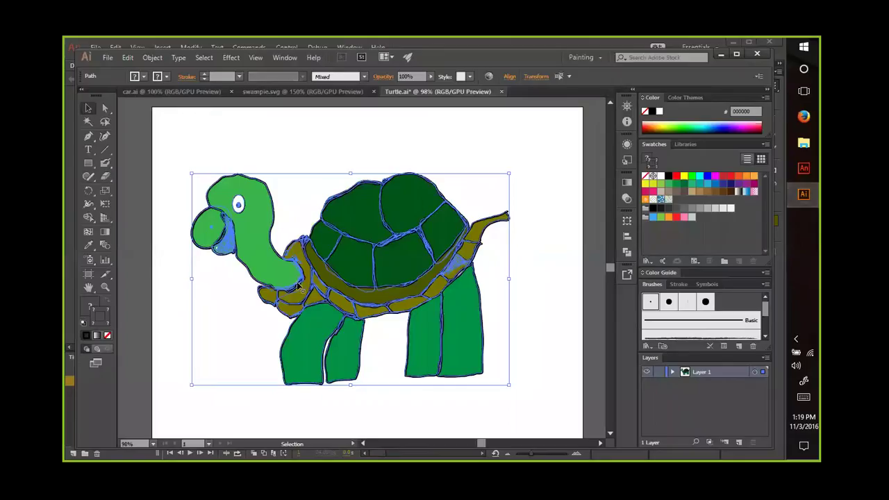
{"action": "left_click", "coordinate": [196, 172]}
{"action": "left_click_drag", "start_coordinate": [182, 154], "coordinate": [567, 388]}
{"action": "left_click", "coordinate": [129, 58]}
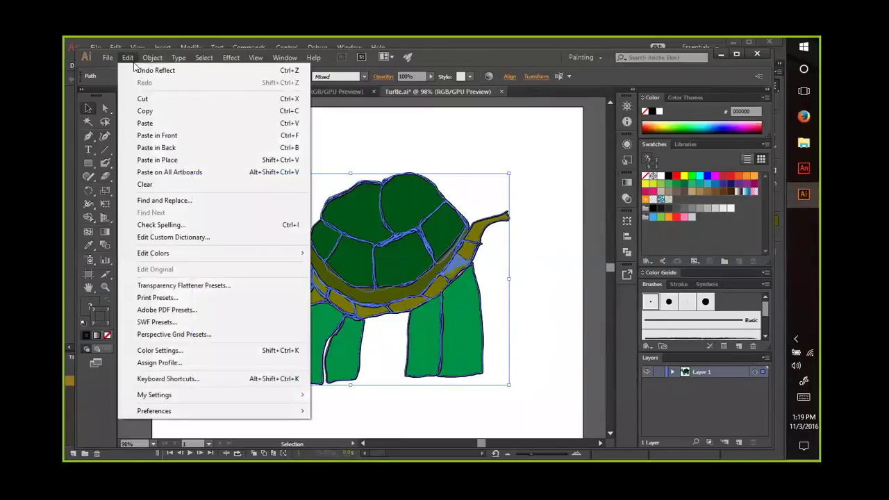
{"action": "mouse_move", "coordinate": [154, 58]}
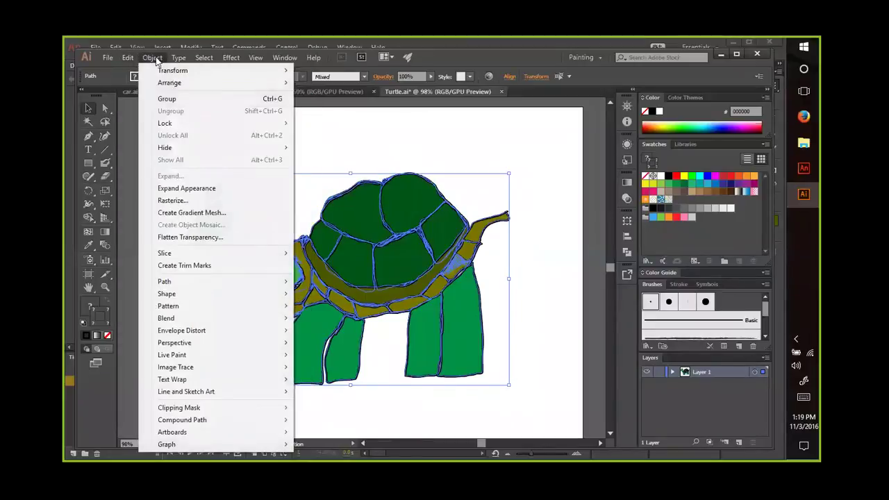
{"action": "mouse_move", "coordinate": [173, 70]}
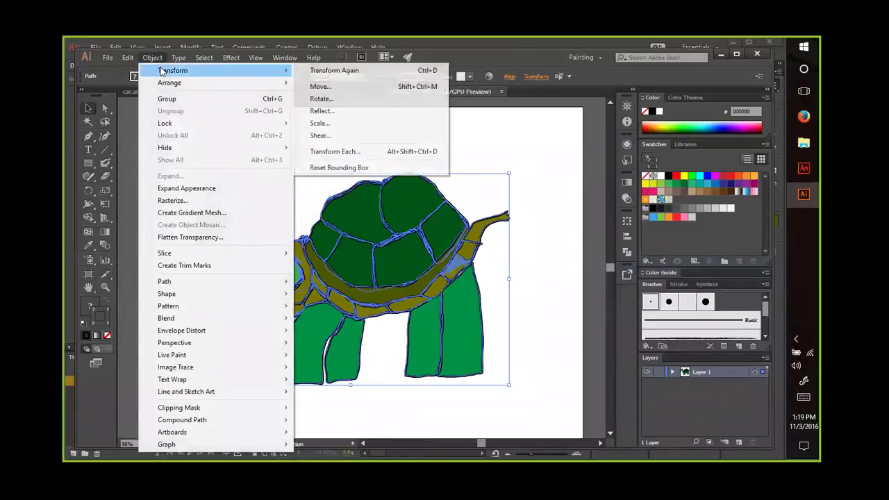
{"action": "left_click", "coordinate": [322, 112]}
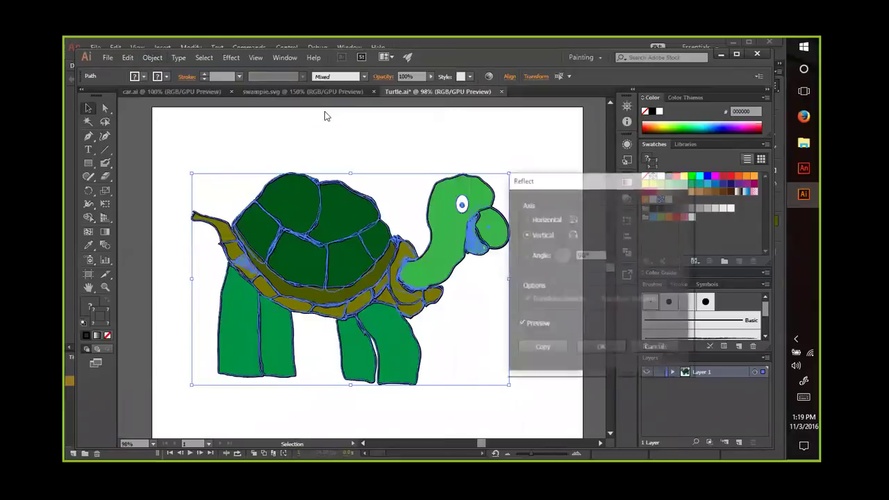
{"action": "left_click", "coordinate": [589, 349]}
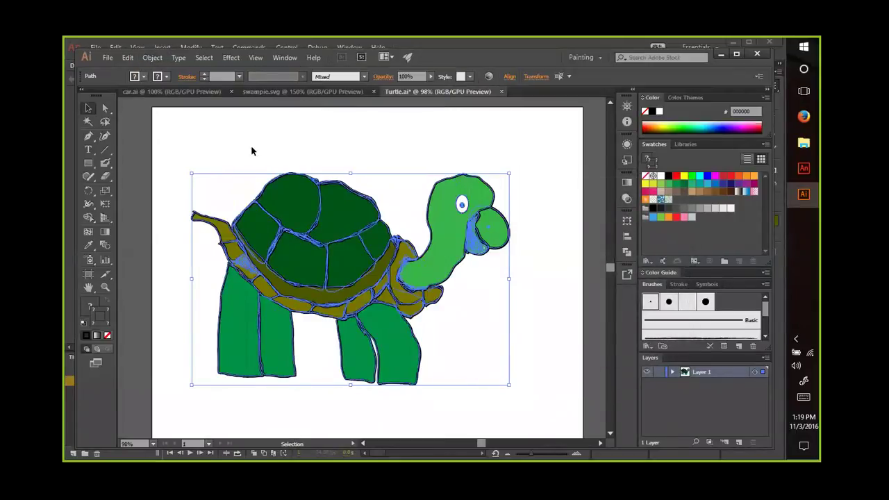
{"action": "left_click", "coordinate": [230, 140]}
Step: Save a copy of the right-facing turtle over Turtle copy in the XnSketch folder, version Illustrator CC
{"action": "left_click", "coordinate": [108, 58]}
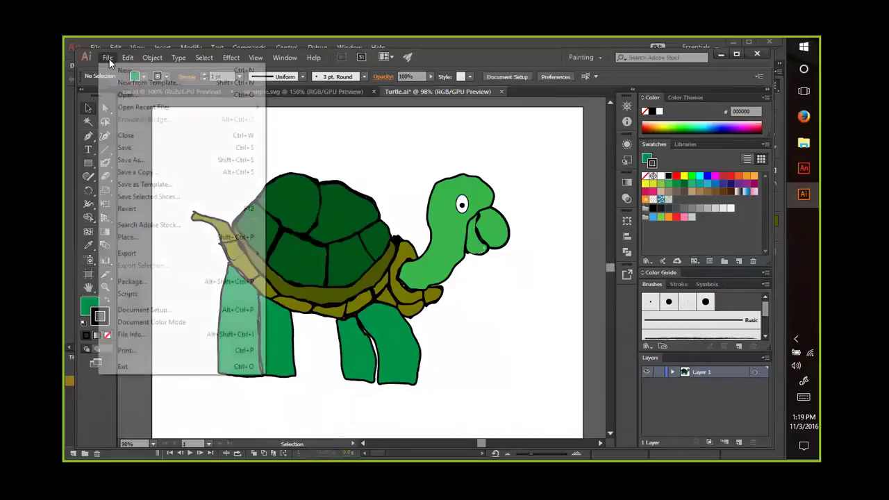
{"action": "left_click", "coordinate": [156, 171]}
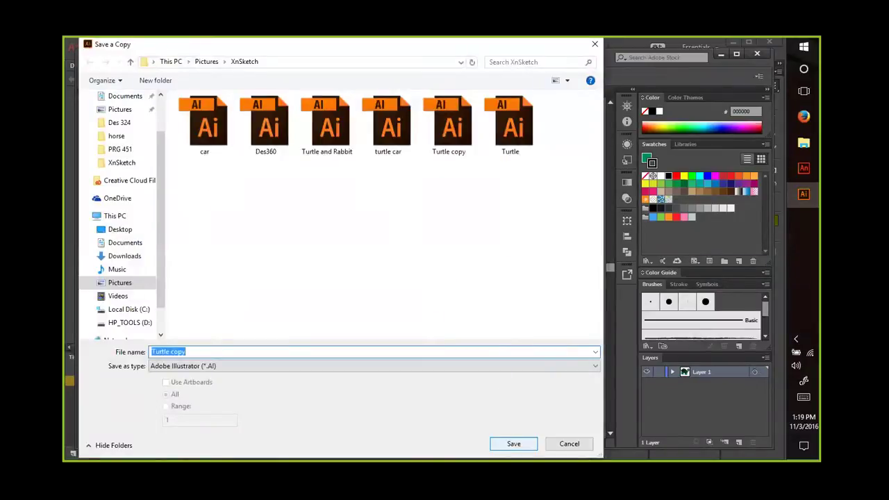
{"action": "left_click", "coordinate": [514, 443]}
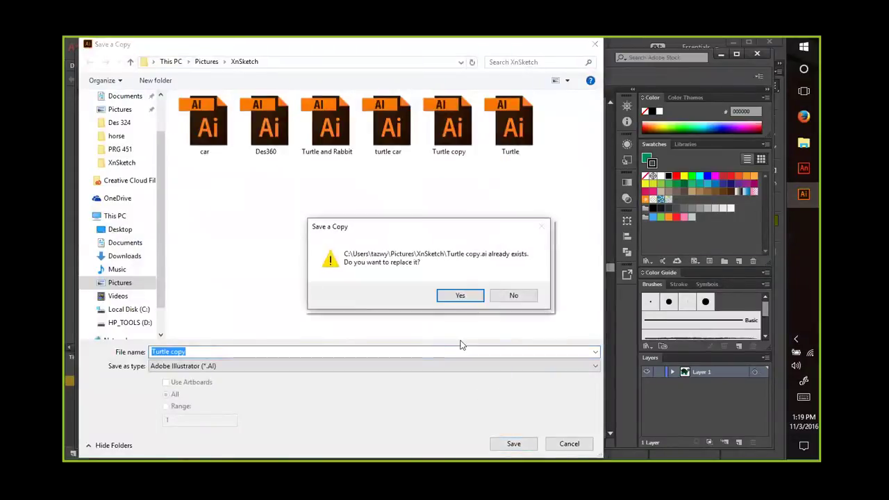
{"action": "left_click", "coordinate": [460, 295]}
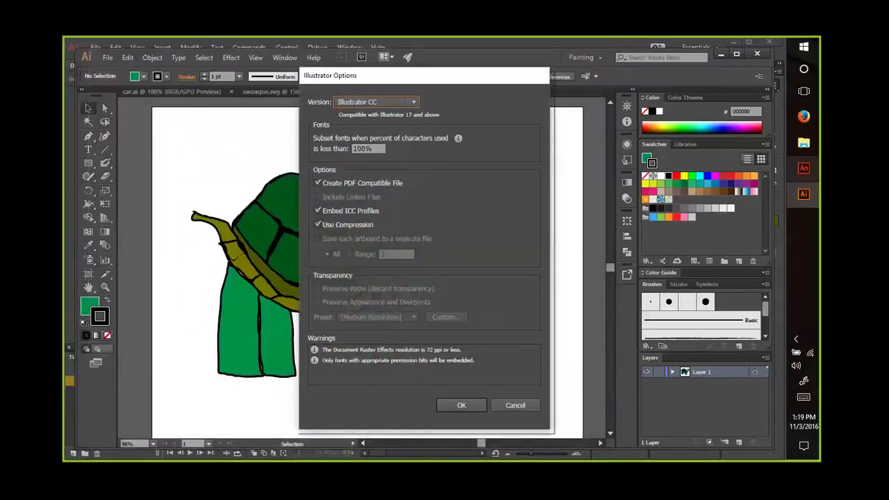
{"action": "left_click", "coordinate": [461, 404]}
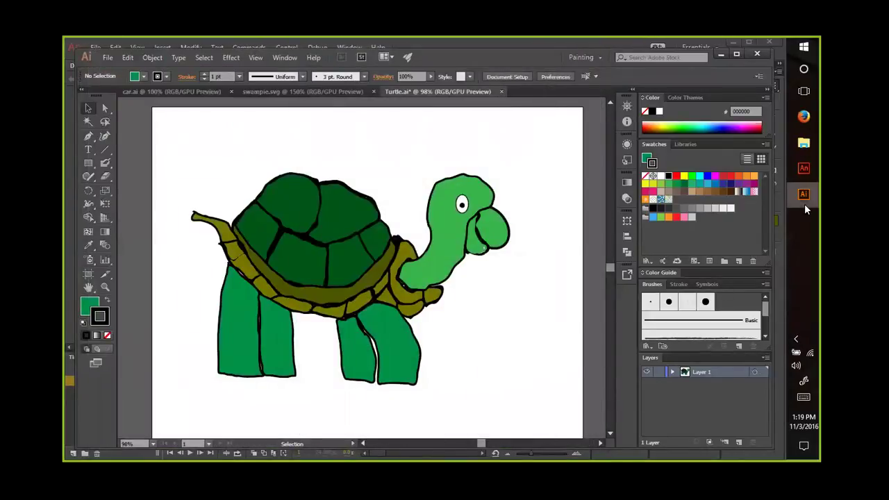
{"action": "mouse_move", "coordinate": [804, 203]}
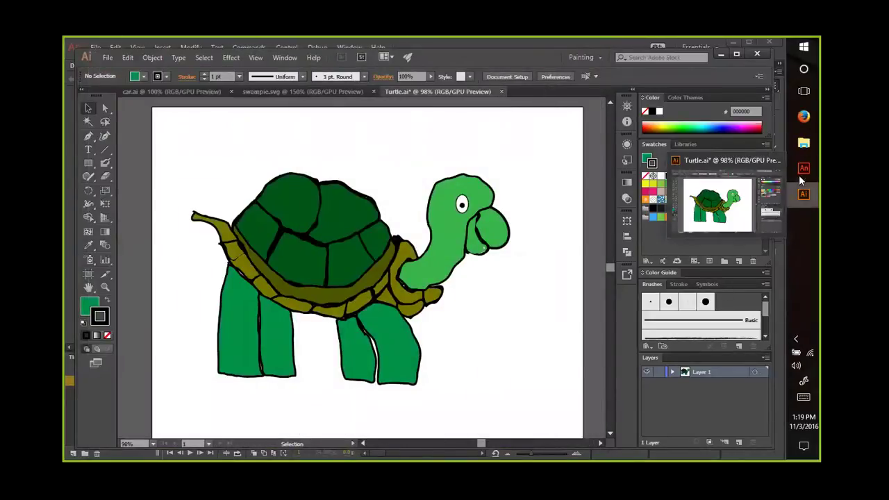
Step: Save a copy of the turtle drawing as "Turtle face right" in Adobe Illustrator format with the default Illustrator CC options
{"action": "mouse_move", "coordinate": [803, 173]}
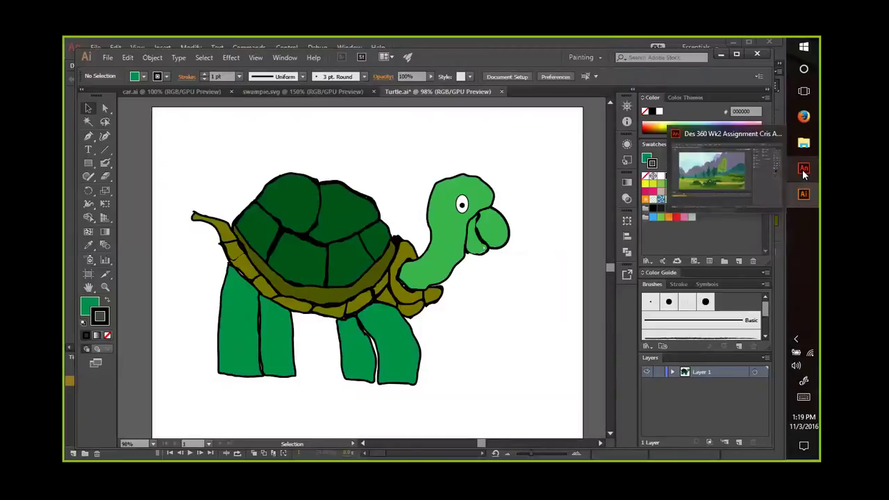
{"action": "left_click", "coordinate": [106, 57]}
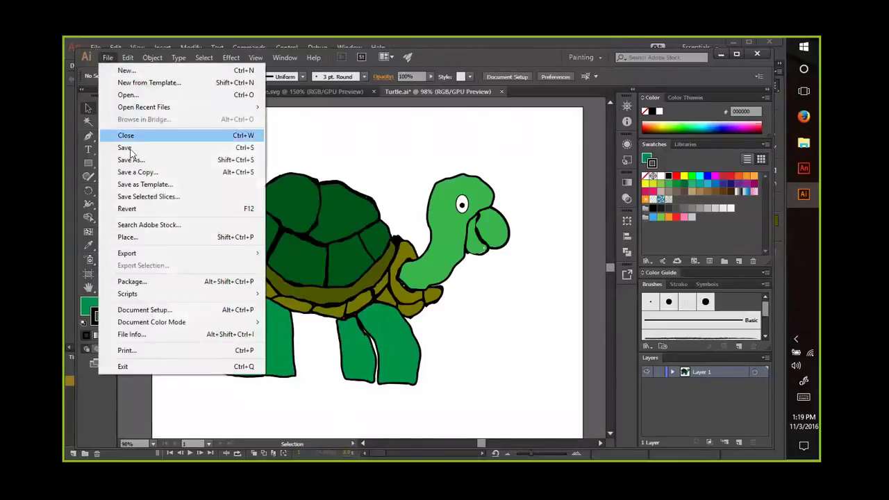
{"action": "left_click", "coordinate": [136, 172]}
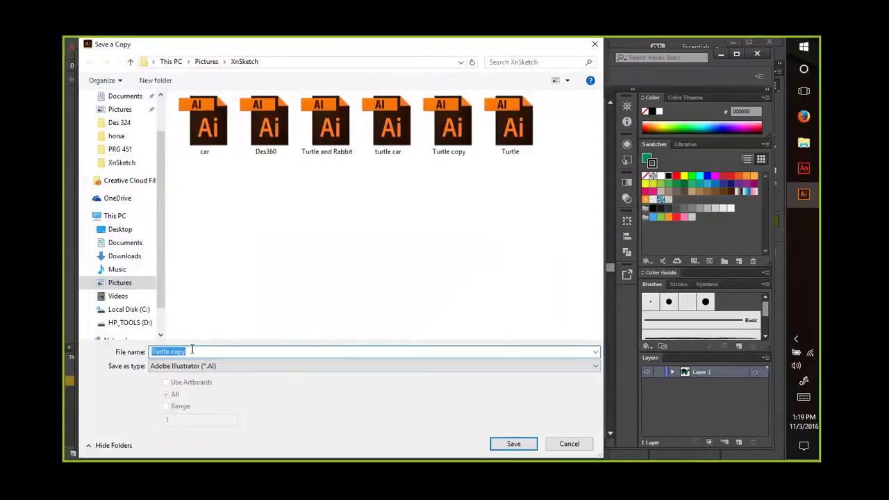
{"action": "left_click", "coordinate": [224, 353]}
{"action": "key", "text": "BackSpace"}
{"action": "key", "text": "BackSpace"}
{"action": "key", "text": "BackSpace"}
{"action": "key", "text": "BackSpace"}
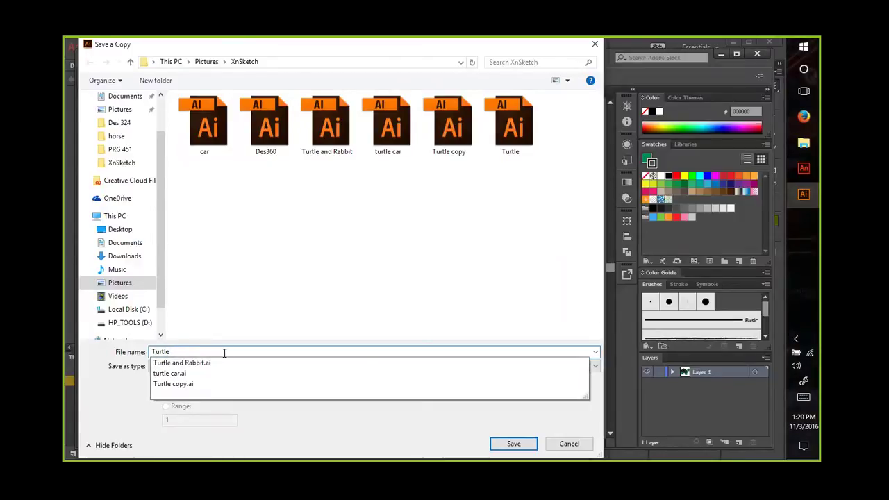
{"action": "type", "text": "fa"}
{"action": "type", "text": "ce n"}
{"action": "type", "text": "ight"}
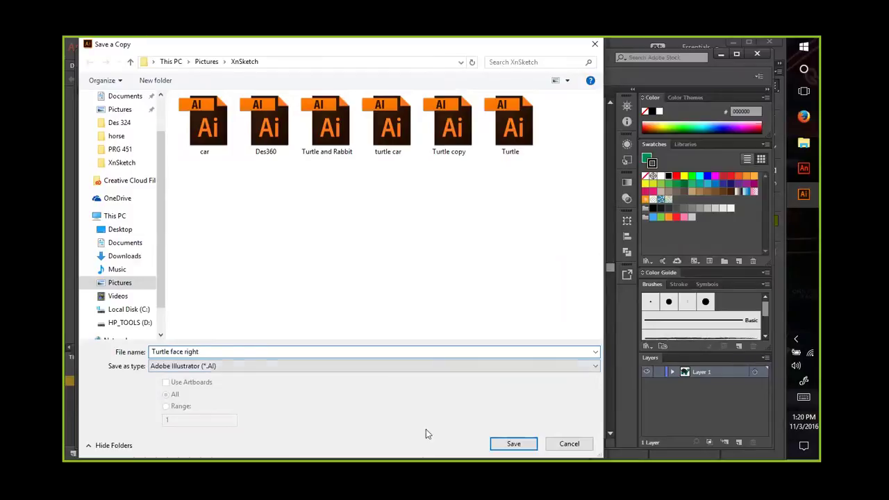
{"action": "left_click", "coordinate": [513, 443]}
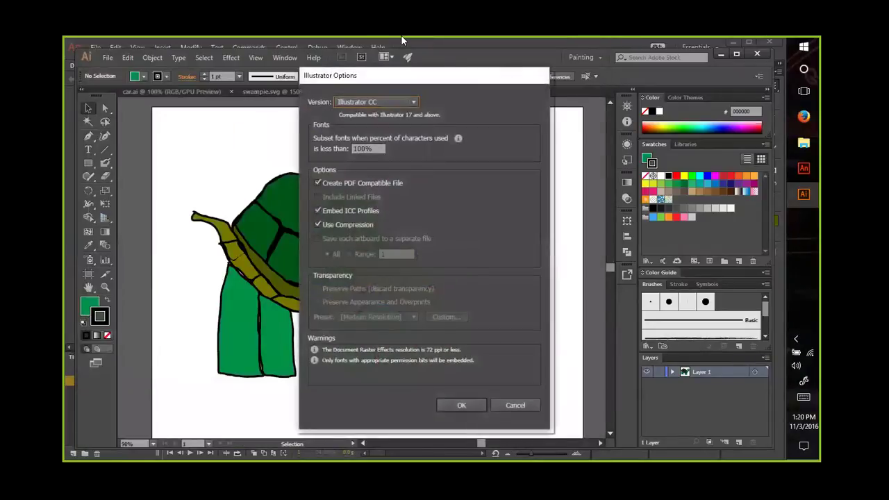
{"action": "left_click", "coordinate": [448, 400]}
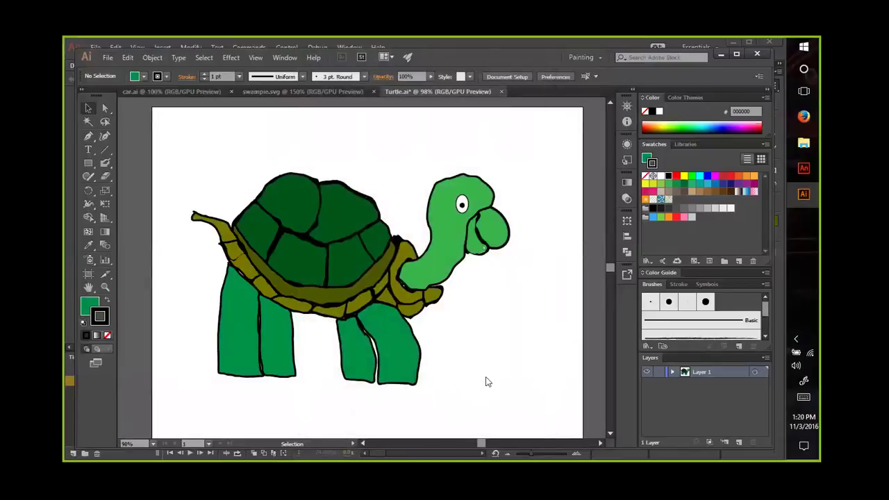
Step: Switch to Adobe Animate and import Turtle face right.ai into the library with all layers selected
{"action": "left_click", "coordinate": [799, 174]}
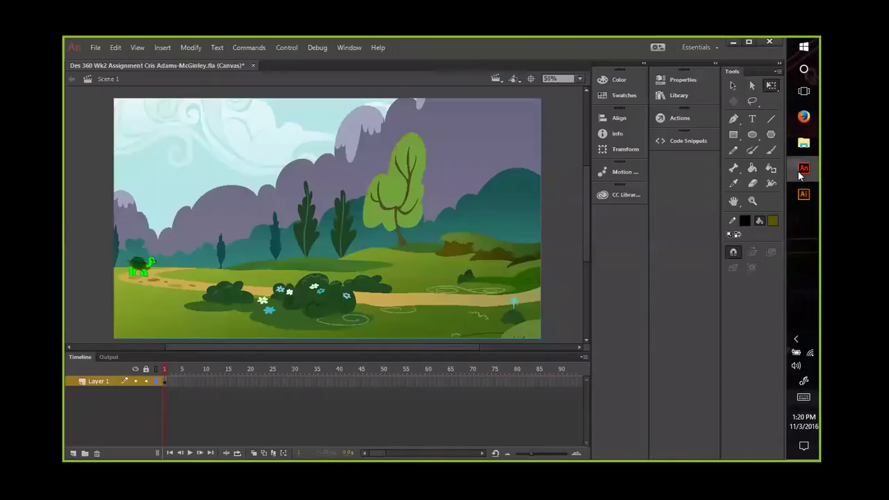
{"action": "left_click", "coordinate": [95, 48]}
{"action": "mouse_move", "coordinate": [156, 219]}
{"action": "left_click", "coordinate": [264, 230]}
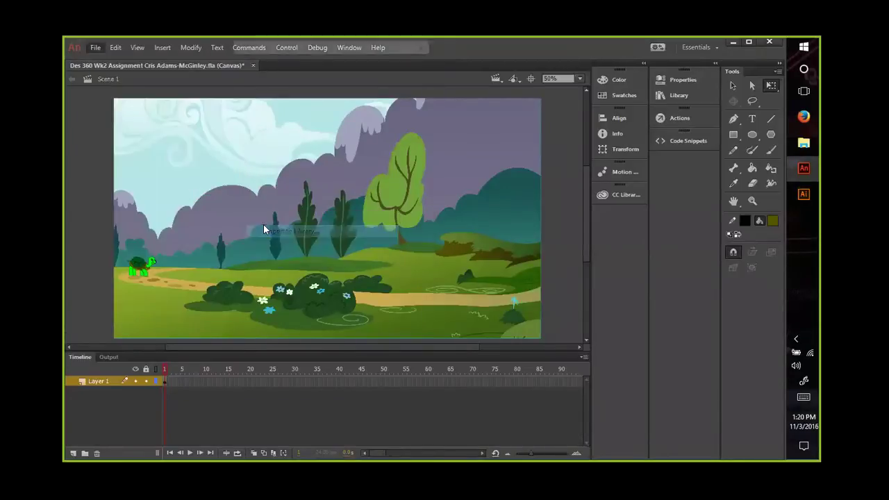
{"action": "scroll", "coordinate": [257, 229], "scroll_direction": "down", "scroll_amount": 1}
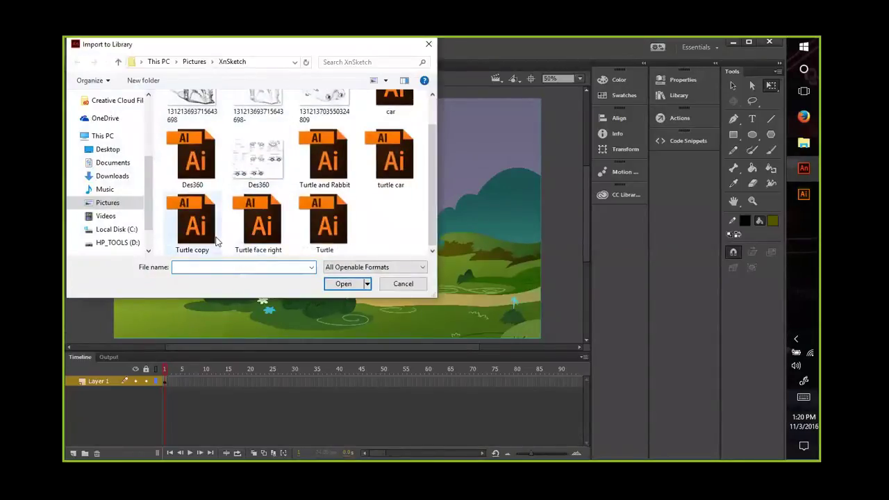
{"action": "left_click", "coordinate": [259, 222]}
{"action": "left_click", "coordinate": [357, 284]}
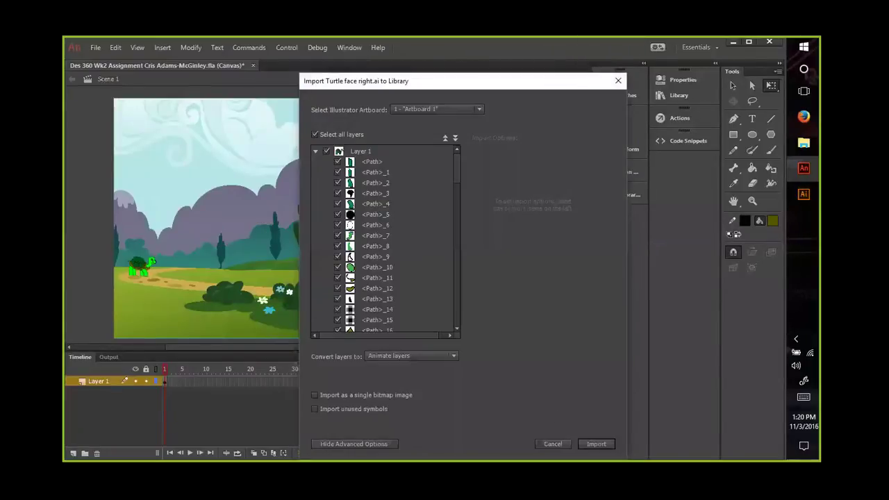
{"action": "left_click", "coordinate": [596, 443]}
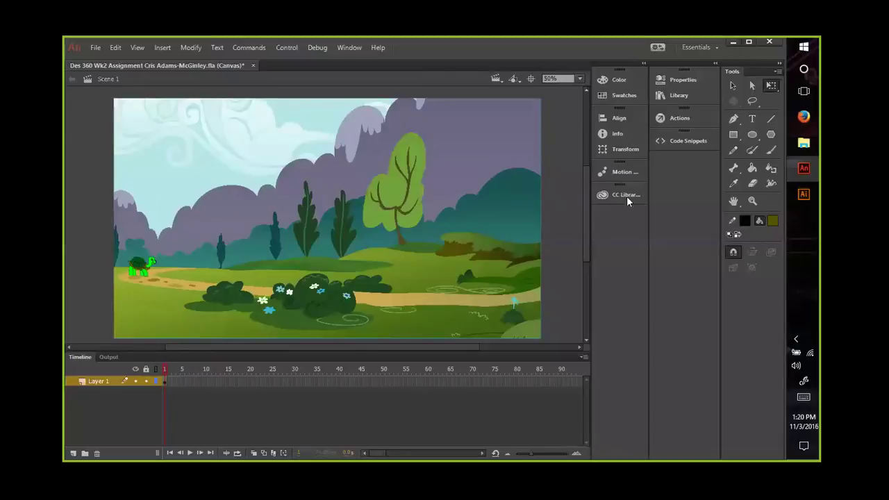
Step: Place Turtle face right.ai on the stage, shrunk to about the small turtle's size and just in front of it on the path
{"action": "left_click", "coordinate": [675, 94]}
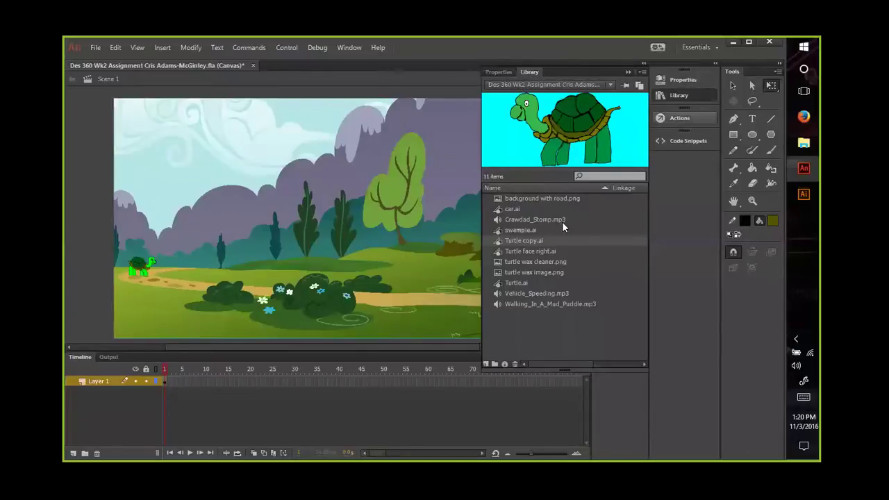
{"action": "left_click", "coordinate": [523, 251]}
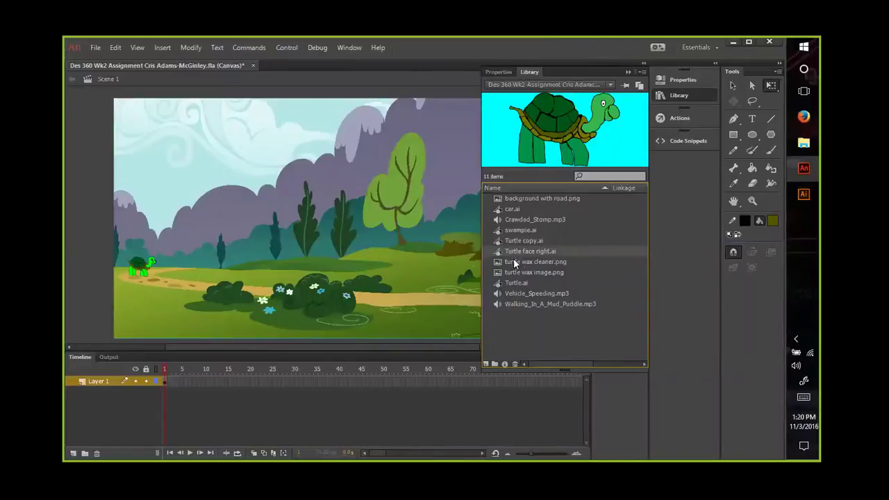
{"action": "left_click_drag", "start_coordinate": [523, 249], "coordinate": [284, 264]}
{"action": "left_click_drag", "start_coordinate": [175, 283], "coordinate": [171, 283]}
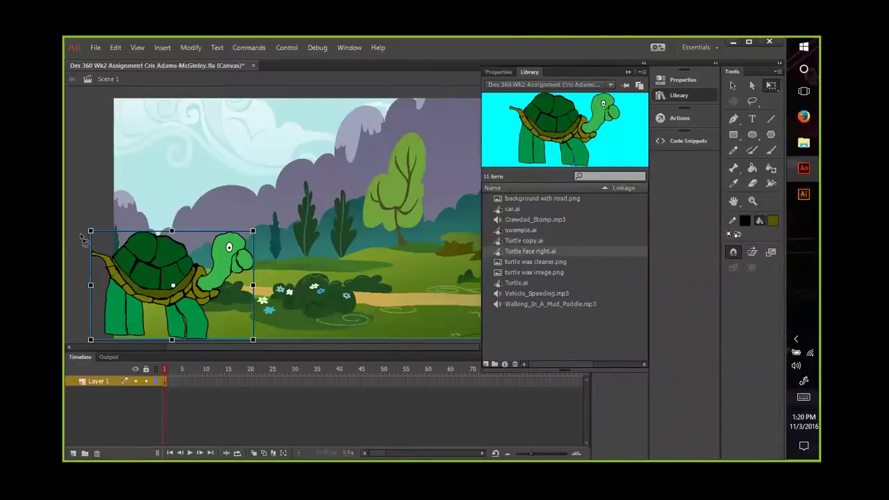
{"action": "left_click_drag", "start_coordinate": [89, 231], "coordinate": [155, 274]}
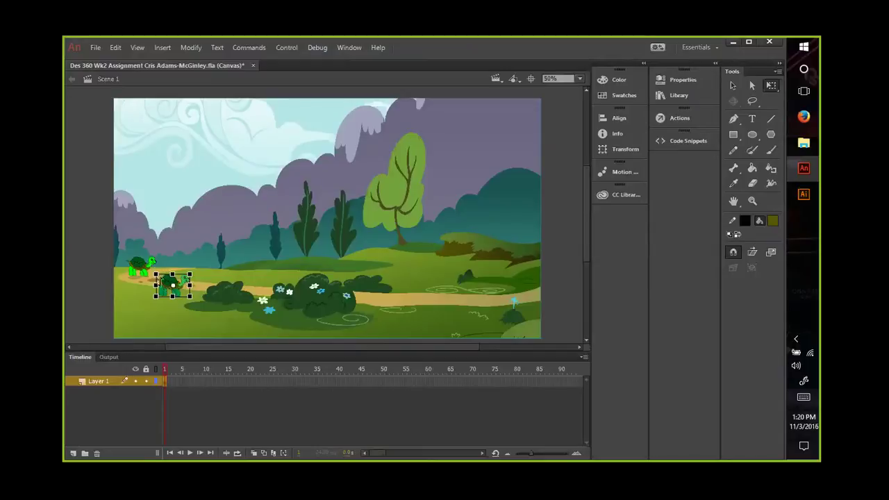
{"action": "mouse_move", "coordinate": [167, 288]}
{"action": "left_mouse_down"}
{"action": "mouse_move", "coordinate": [138, 290]}
{"action": "mouse_move", "coordinate": [156, 276]}
{"action": "left_mouse_up"}
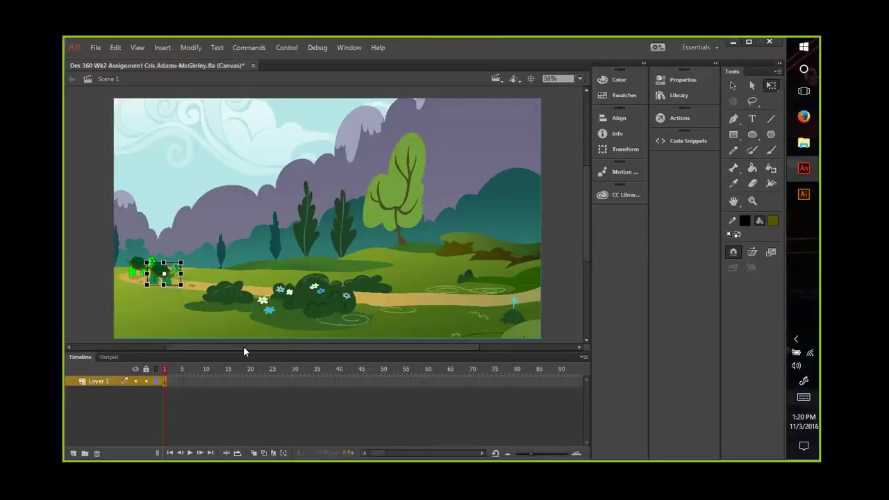
{"action": "left_click", "coordinate": [572, 323]}
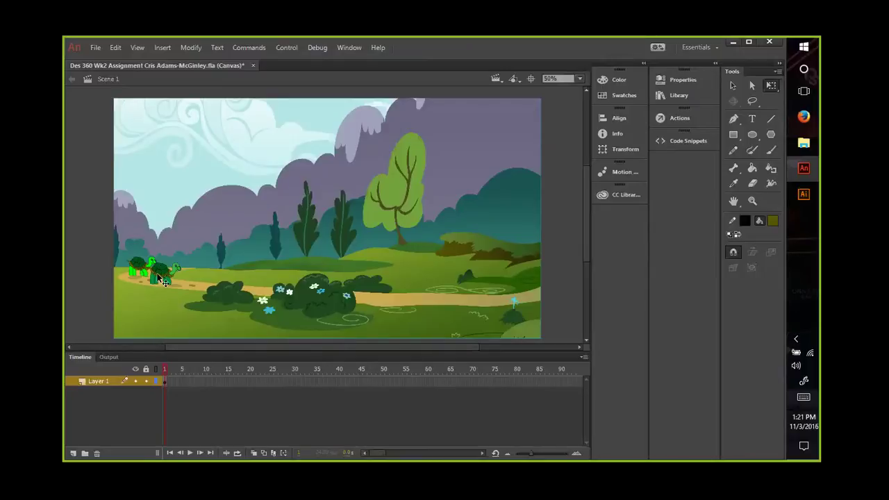
Step: Move both right-facing turtles down onto the grass below the path, side by side near the bushes
{"action": "left_click_drag", "start_coordinate": [164, 280], "coordinate": [186, 305]}
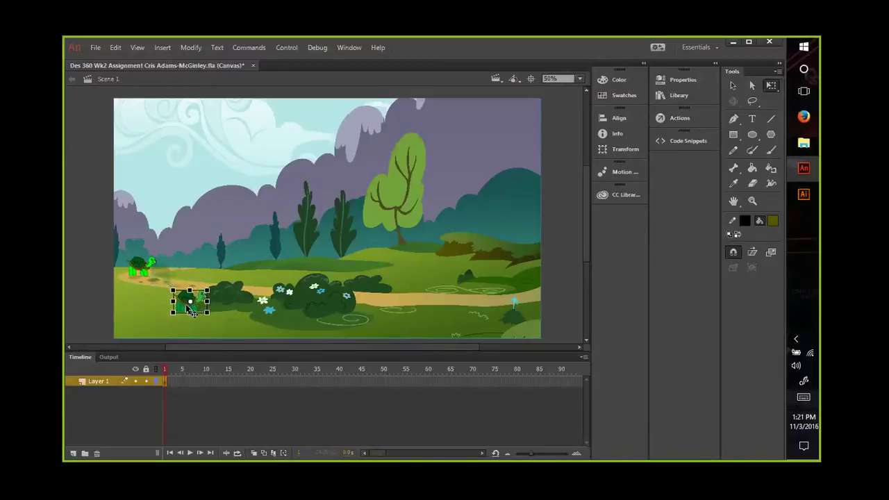
{"action": "left_click_drag", "start_coordinate": [186, 306], "coordinate": [189, 309]}
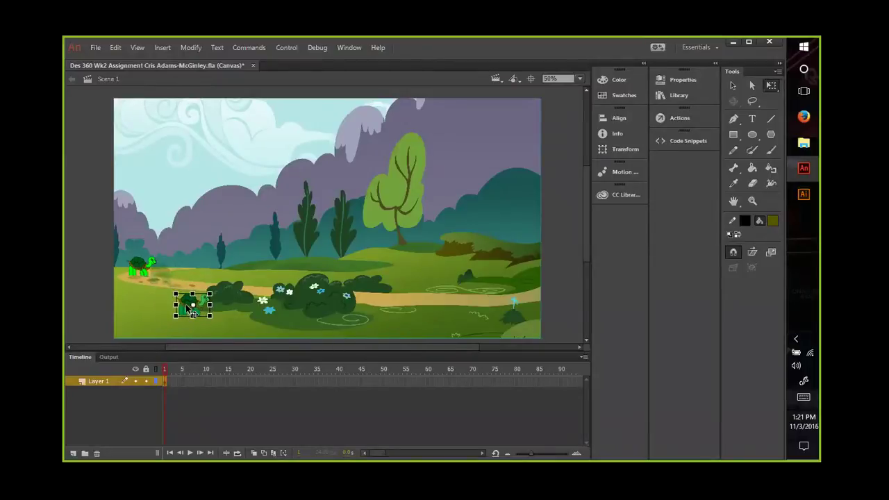
{"action": "left_click_drag", "start_coordinate": [189, 310], "coordinate": [240, 321]}
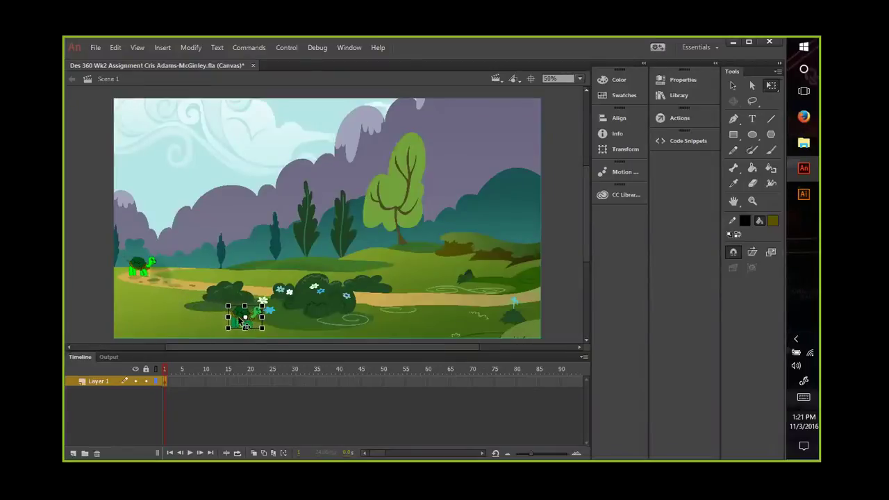
{"action": "left_click_drag", "start_coordinate": [148, 271], "coordinate": [211, 319]}
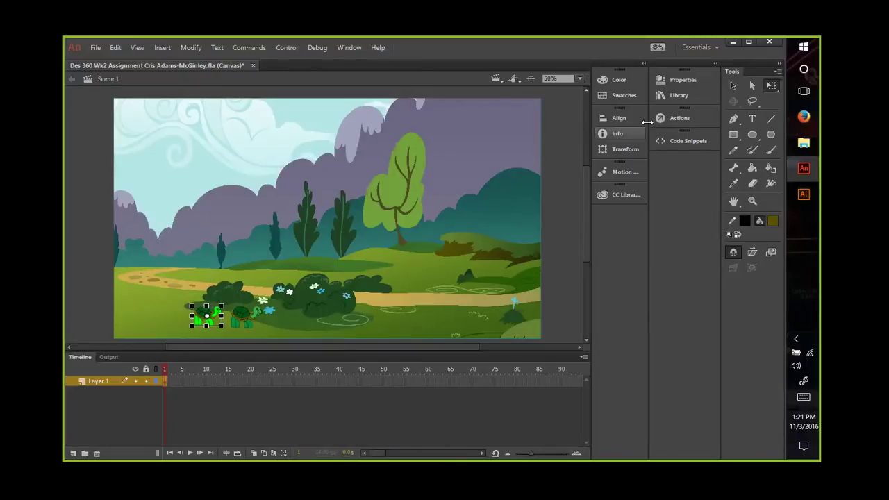
Step: Move the darker green right-facing turtle off the stage onto the pasteboard beside the mountains
{"action": "left_click", "coordinate": [667, 98]}
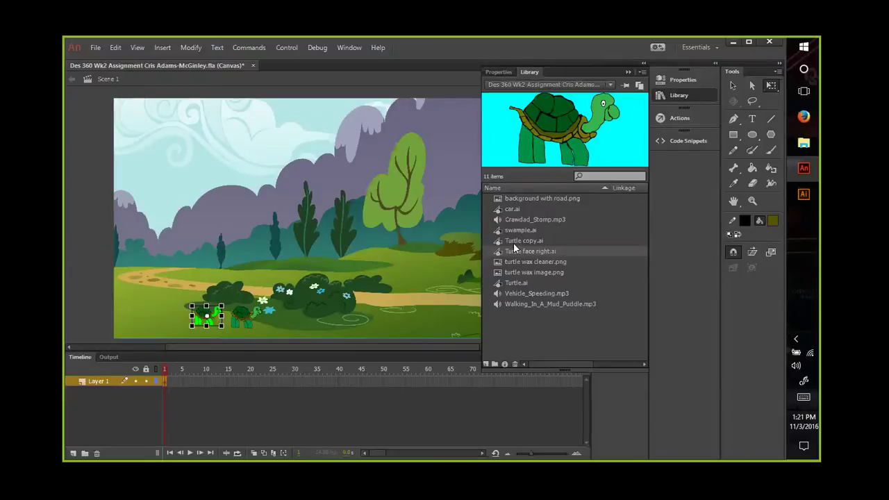
{"action": "left_click", "coordinate": [250, 320]}
{"action": "left_click", "coordinate": [250, 321]}
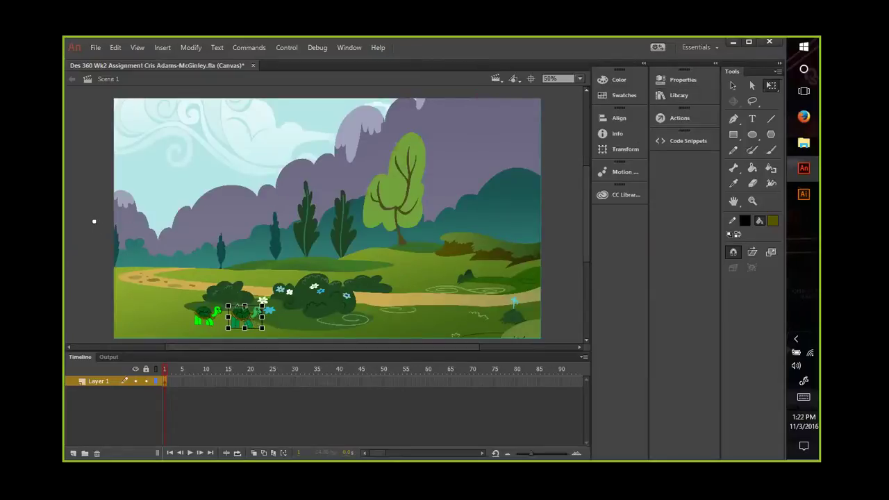
{"action": "left_click_drag", "start_coordinate": [250, 321], "coordinate": [82, 222]}
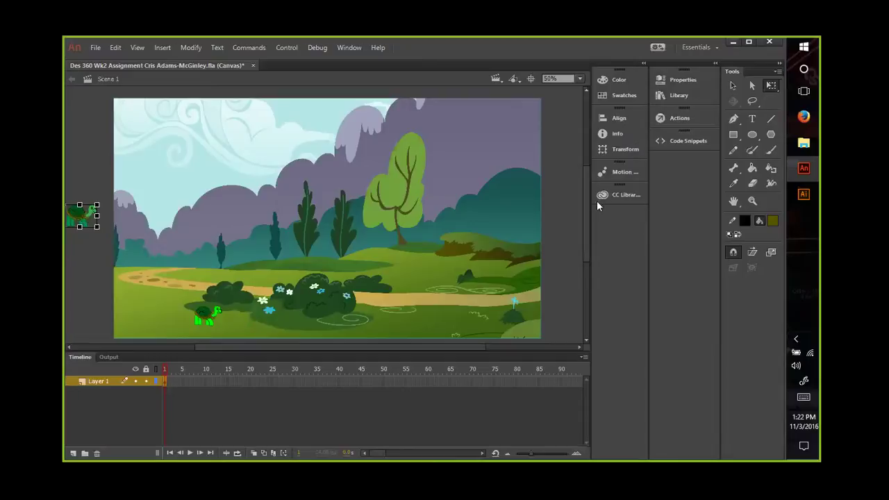
Step: Place Turtle copy.ai on the stage, scale it down to about a third, and position it in front of the flowering bush
{"action": "left_click", "coordinate": [682, 97]}
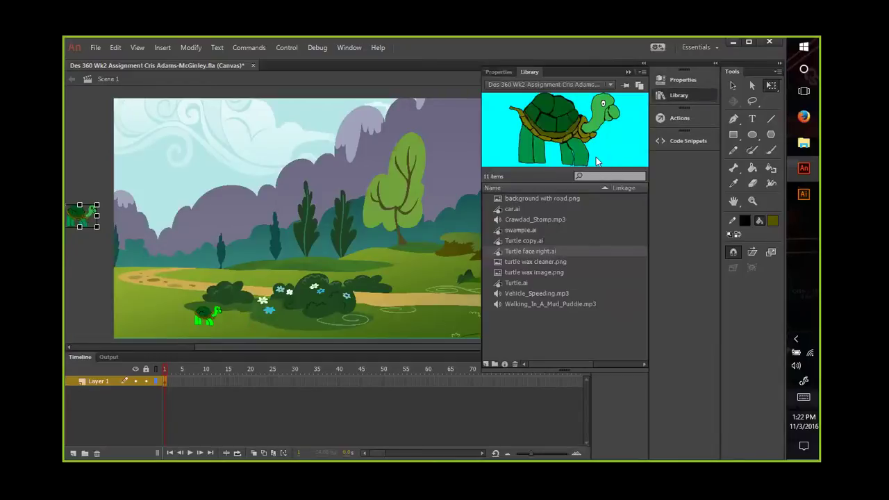
{"action": "left_click", "coordinate": [532, 242]}
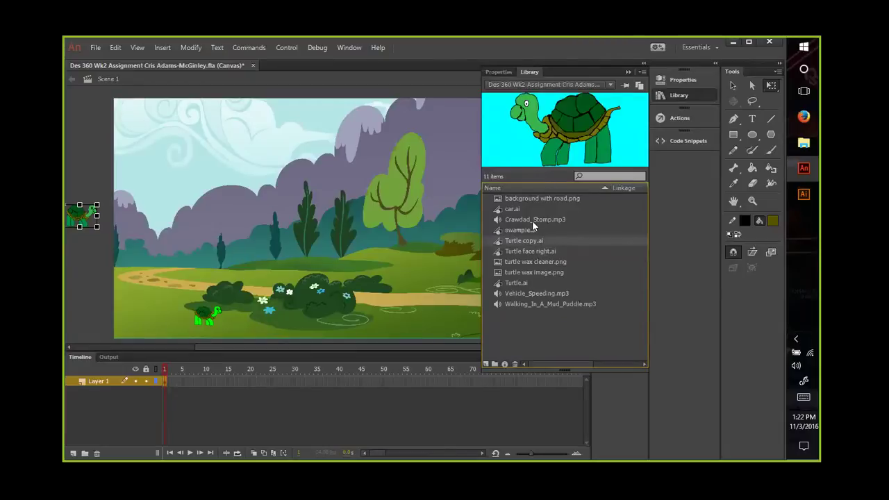
{"action": "left_click_drag", "start_coordinate": [402, 243], "coordinate": [273, 292]}
{"action": "left_click_drag", "start_coordinate": [255, 308], "coordinate": [283, 312]}
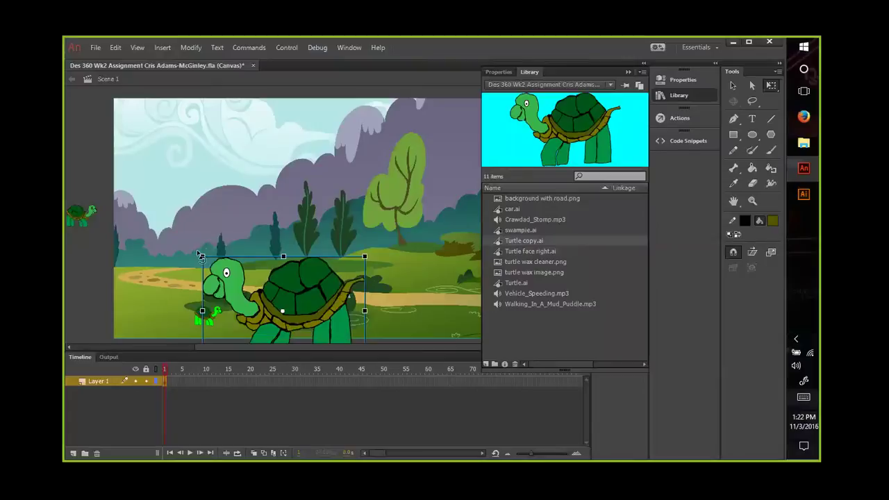
{"action": "left_click_drag", "start_coordinate": [201, 256], "coordinate": [255, 289]}
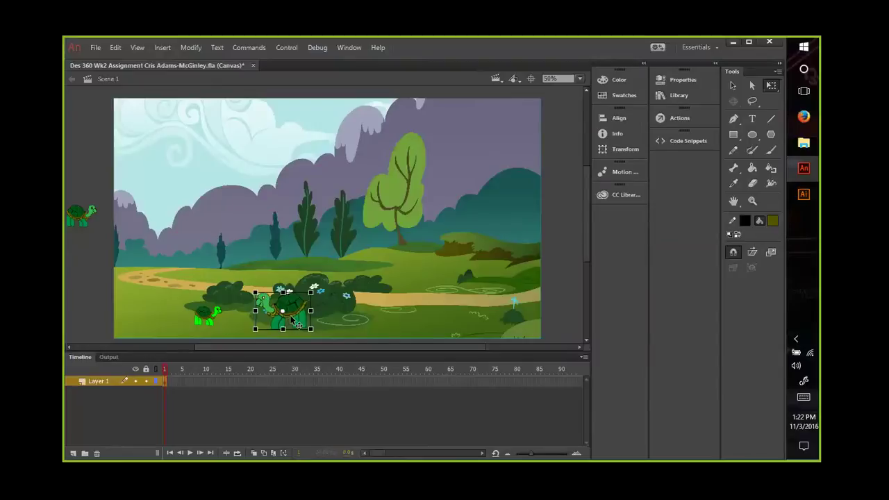
{"action": "left_click_drag", "start_coordinate": [291, 314], "coordinate": [285, 317]}
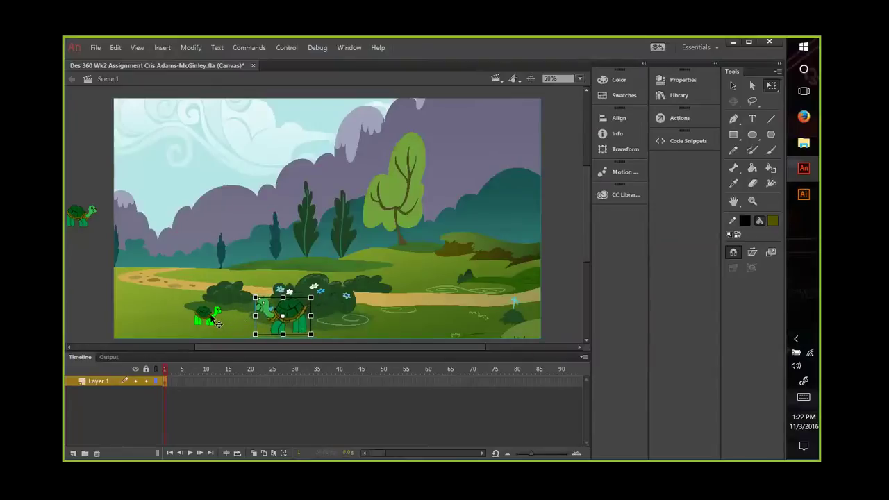
Step: Return the bright green turtle to the far end of the path and delete the turtle parked off the stage
{"action": "left_click_drag", "start_coordinate": [201, 316], "coordinate": [141, 271]}
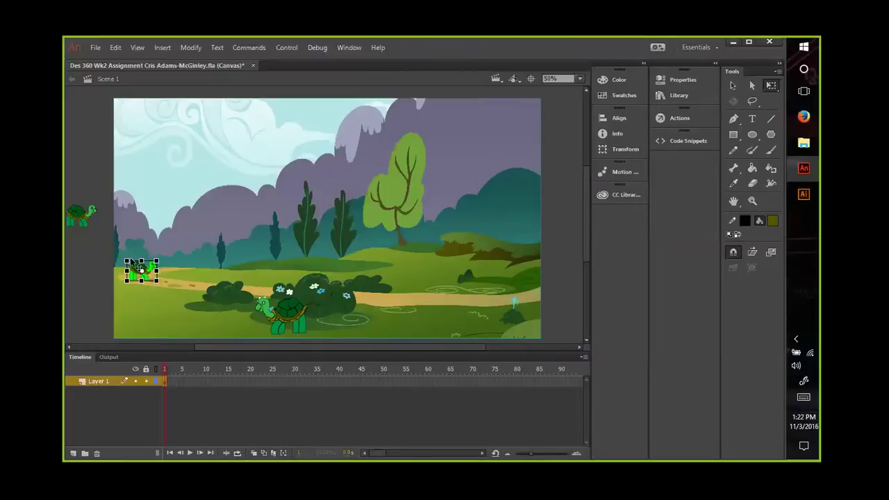
{"action": "left_click", "coordinate": [82, 224]}
{"action": "key", "text": "Delete"}
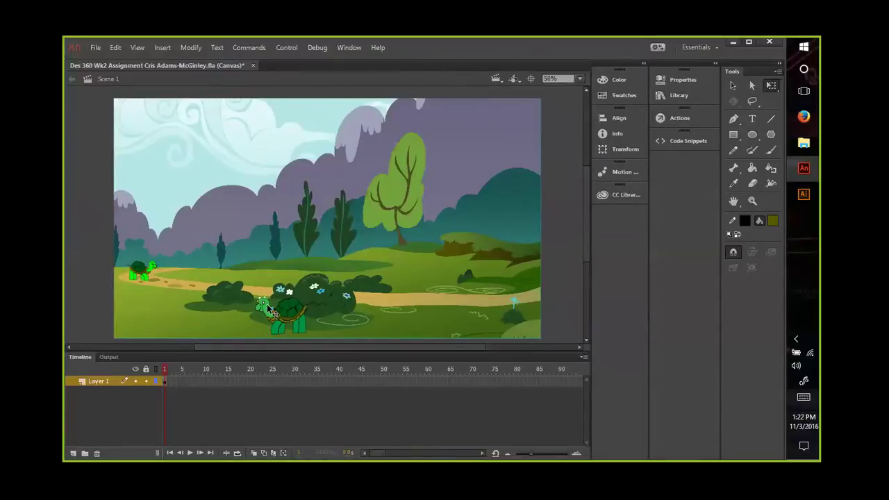
Step: Try the bright green turtle face to face with the left-facing turtle, and move it back to the far end of the path
{"action": "left_click", "coordinate": [140, 271]}
{"action": "left_click_drag", "start_coordinate": [140, 270], "coordinate": [221, 314]}
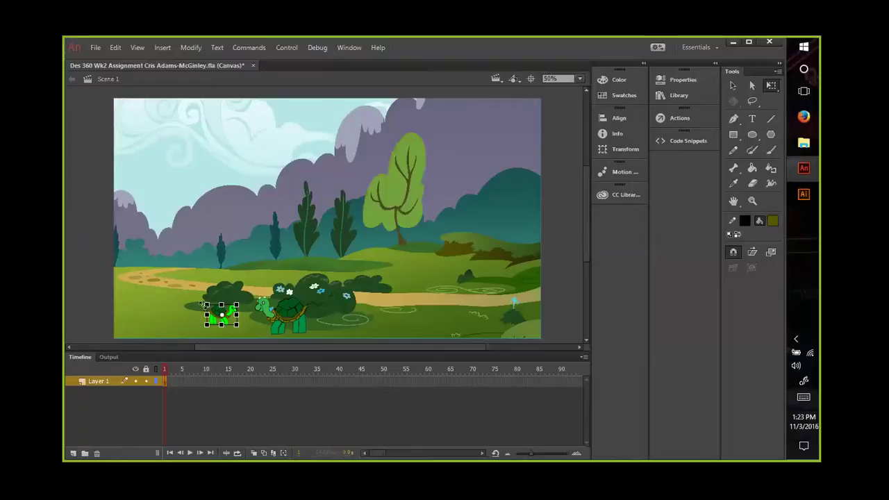
{"action": "left_click_drag", "start_coordinate": [217, 316], "coordinate": [131, 270]}
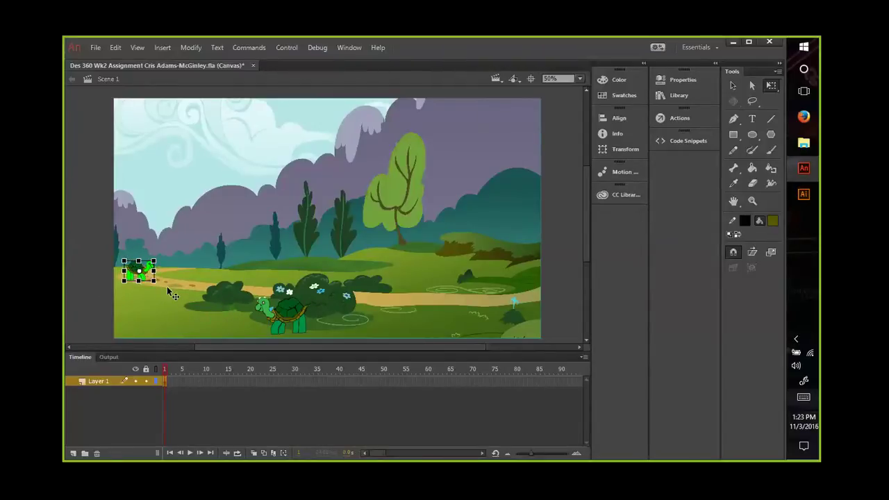
Step: Enlarge the left-facing turtle by about half and move it to the far side of the flowering bush
{"action": "left_click", "coordinate": [304, 325]}
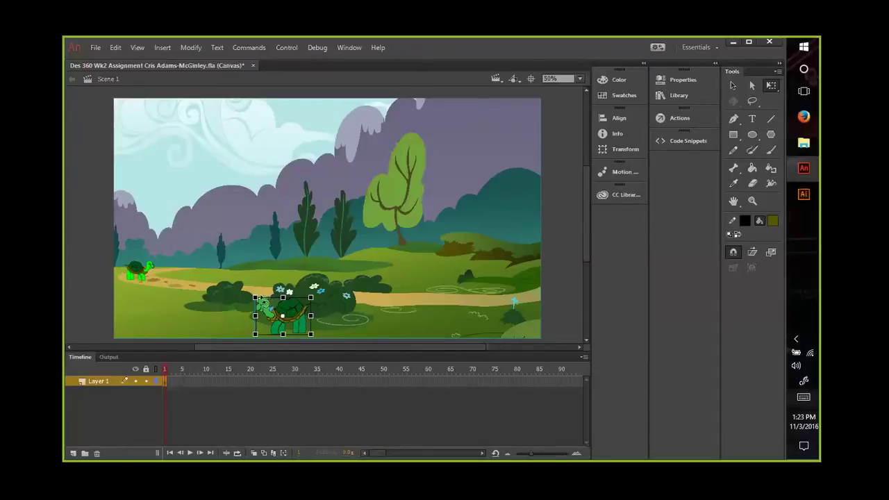
{"action": "left_click_drag", "start_coordinate": [251, 290], "coordinate": [241, 285]}
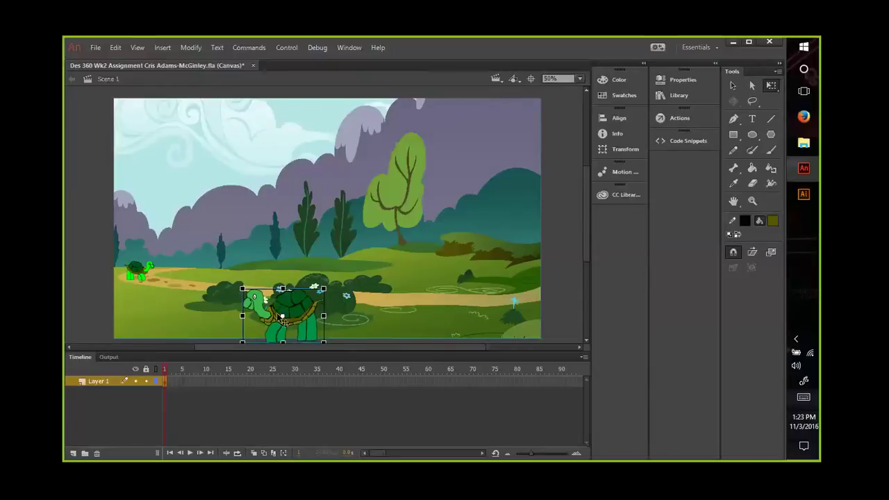
{"action": "left_click_drag", "start_coordinate": [294, 308], "coordinate": [357, 301]}
{"action": "left_click", "coordinate": [361, 312]}
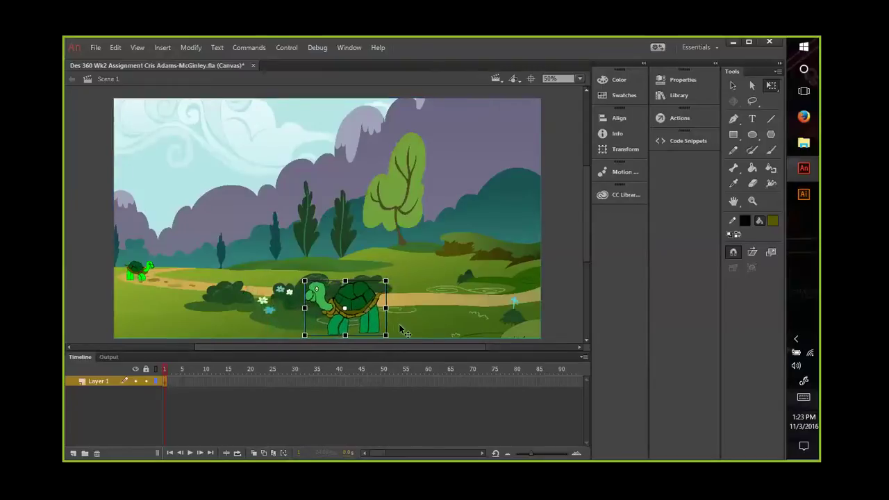
Step: Add a new layer above Layer 1
{"action": "left_click", "coordinate": [410, 328]}
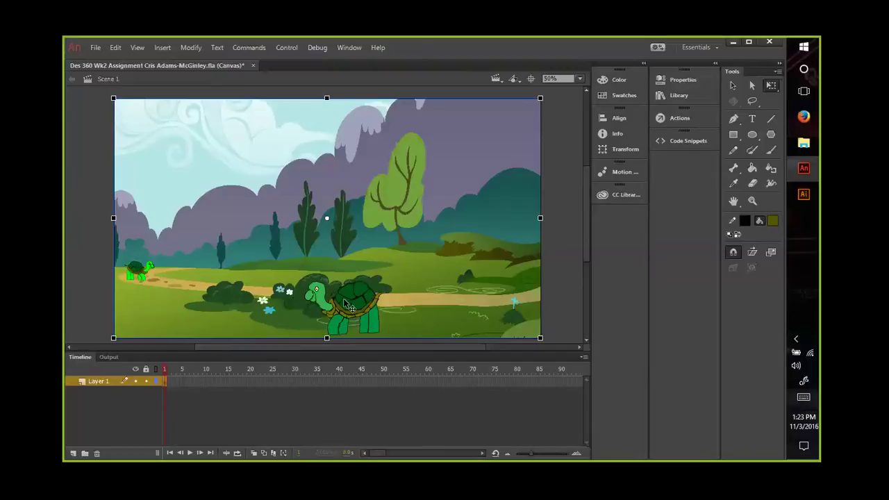
{"action": "left_click", "coordinate": [139, 272]}
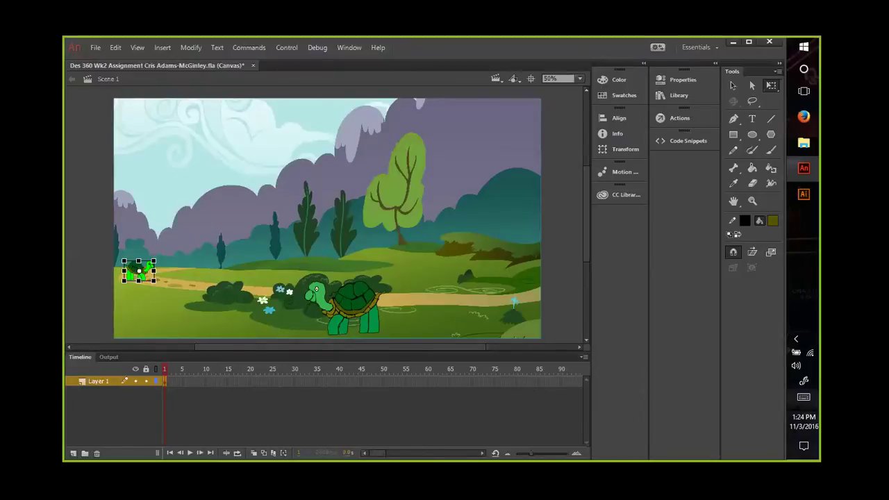
{"action": "left_click", "coordinate": [73, 453]}
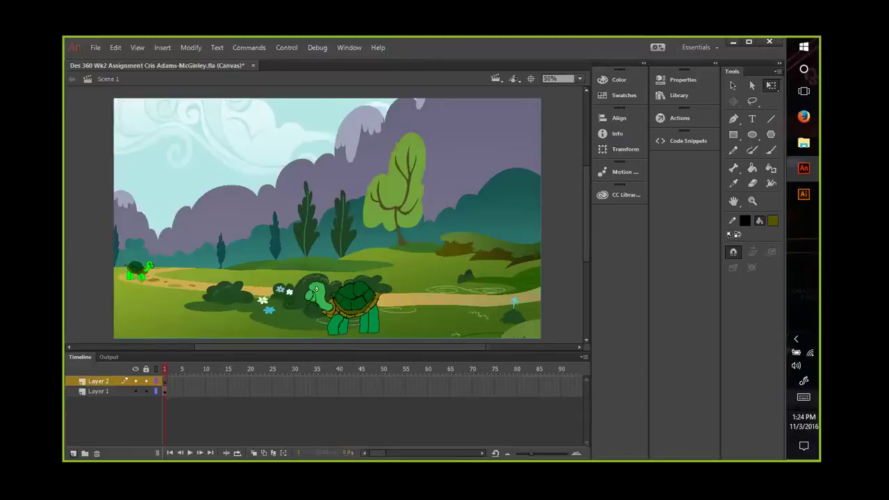
Step: Try removing the bright green turtle from Layer 1 to place it from the library on Layer 2, and undo the removal
{"action": "left_click", "coordinate": [139, 269]}
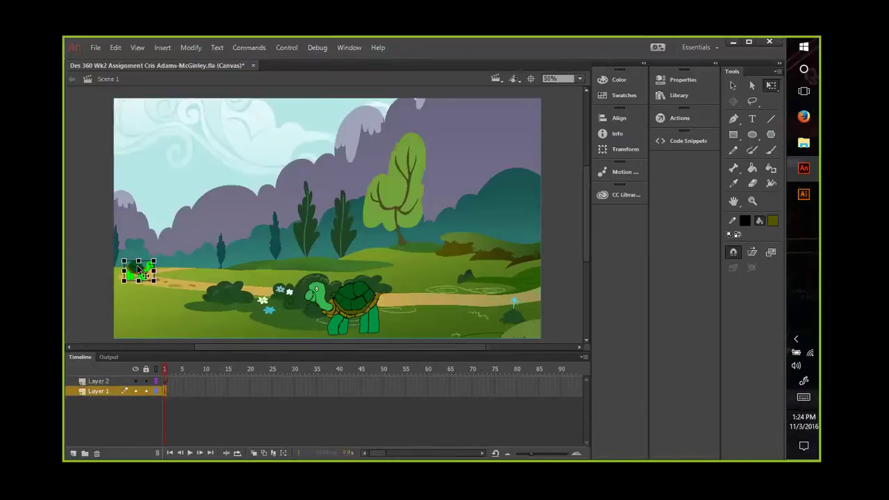
{"action": "key", "text": "Delete"}
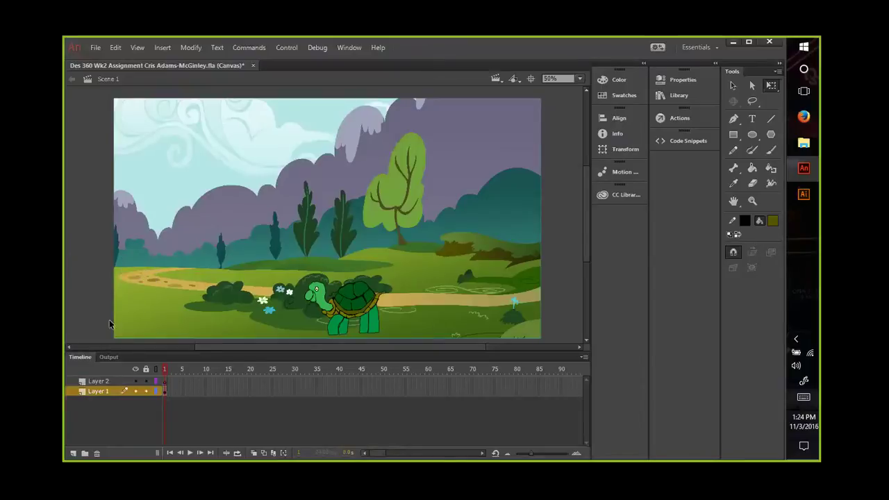
{"action": "left_click", "coordinate": [96, 380]}
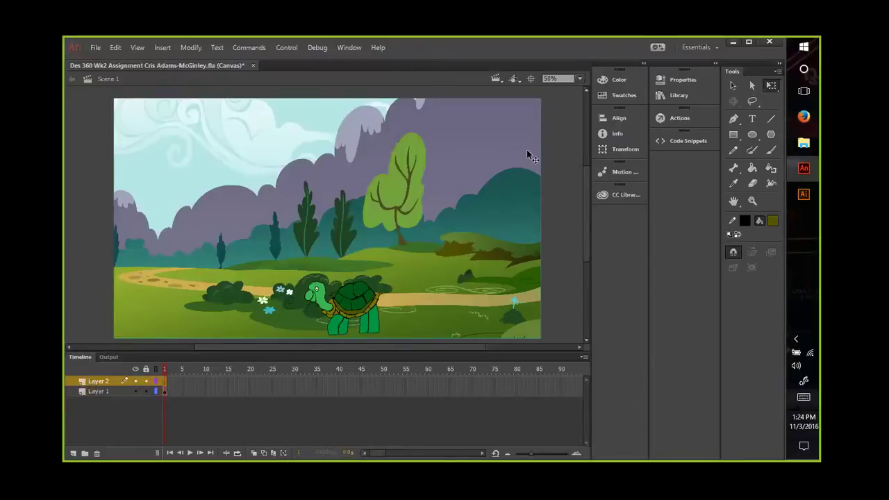
{"action": "left_click", "coordinate": [680, 97]}
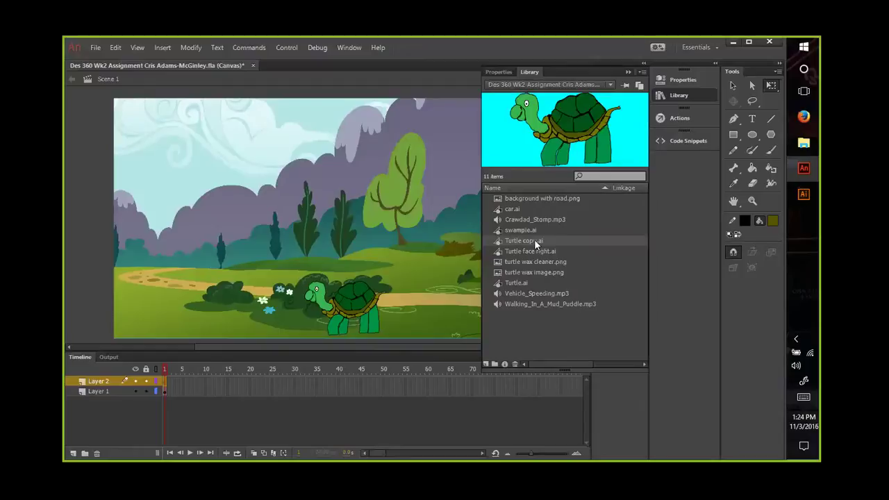
{"action": "left_click", "coordinate": [105, 259]}
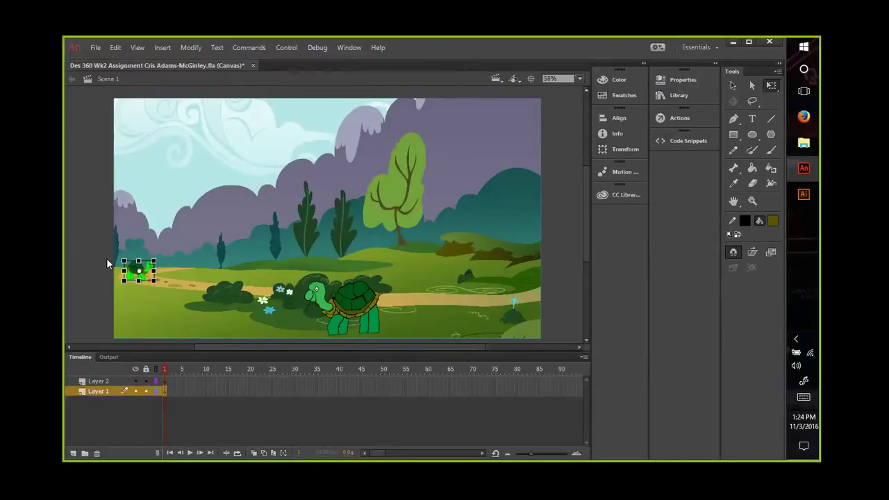
{"action": "left_click", "coordinate": [106, 258]}
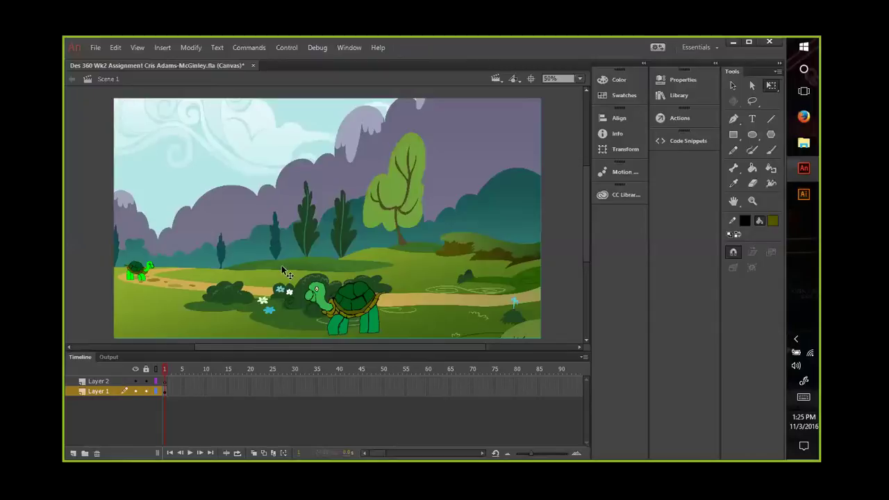
{"action": "left_click_drag", "start_coordinate": [304, 272], "coordinate": [325, 271]}
{"action": "left_click_drag", "start_coordinate": [272, 249], "coordinate": [224, 236]}
{"action": "mouse_move", "coordinate": [300, 272]}
{"action": "left_mouse_down"}
{"action": "mouse_move", "coordinate": [306, 282]}
{"action": "mouse_move", "coordinate": [294, 286]}
{"action": "left_mouse_up"}
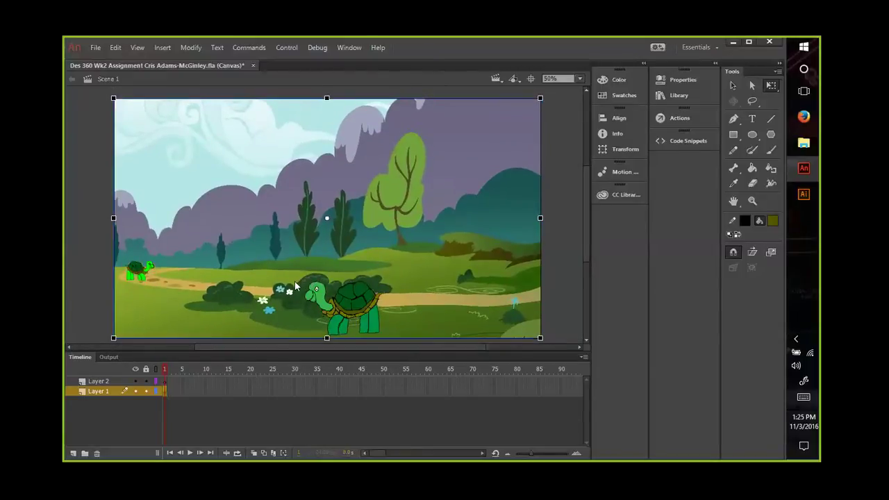
Step: Move the bright green turtle and the left-facing turtle off the stage onto the pasteboard beside the mountains
{"action": "left_click", "coordinate": [139, 273]}
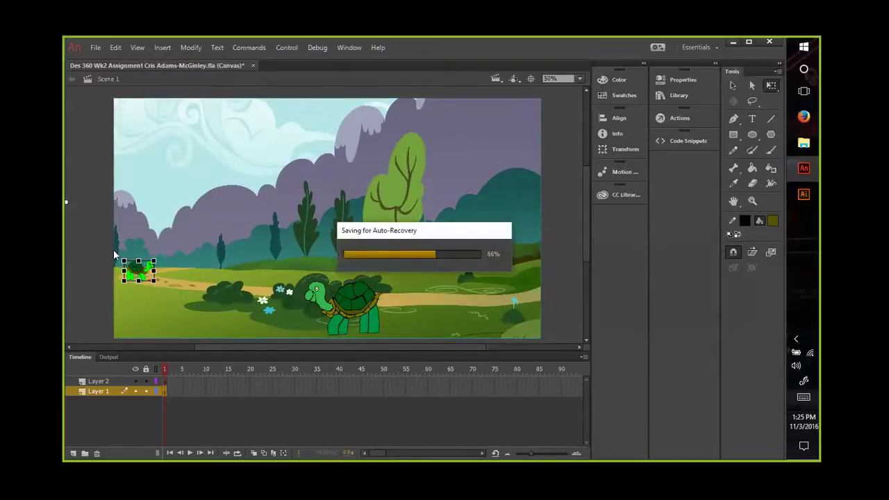
{"action": "left_click_drag", "start_coordinate": [139, 273], "coordinate": [73, 203]}
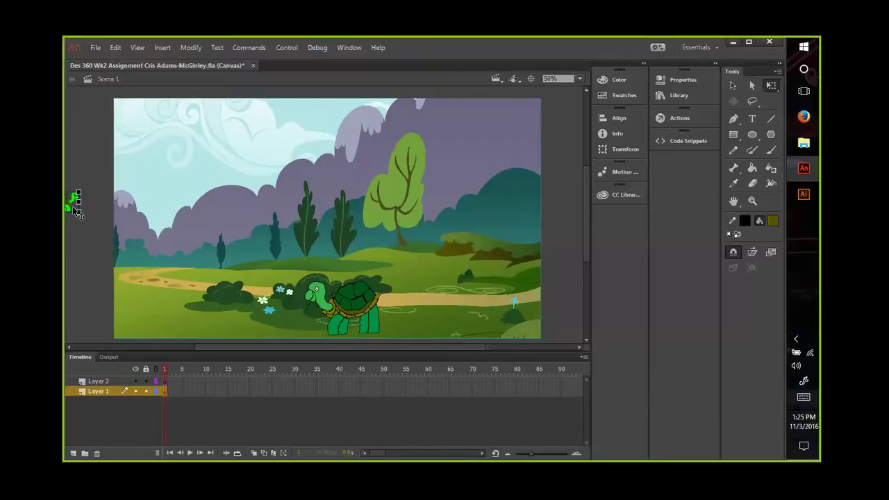
{"action": "left_click", "coordinate": [344, 304]}
{"action": "left_click_drag", "start_coordinate": [344, 304], "coordinate": [59, 255]}
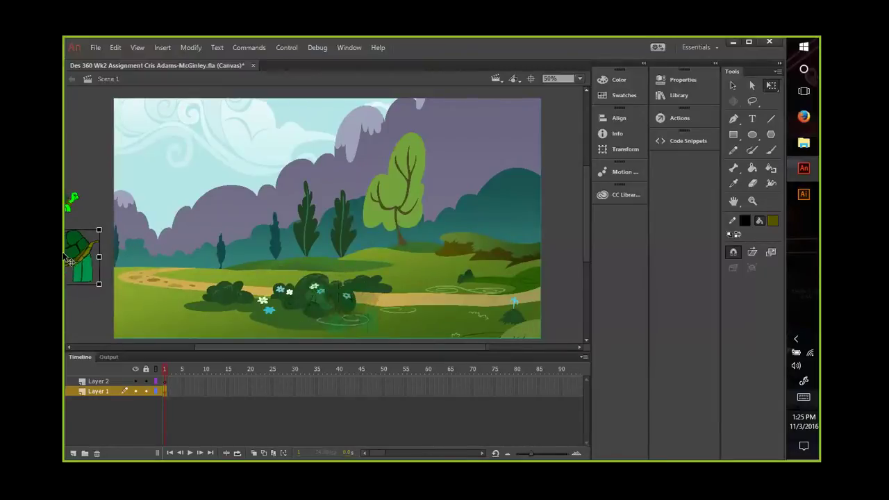
{"action": "left_click", "coordinate": [557, 224]}
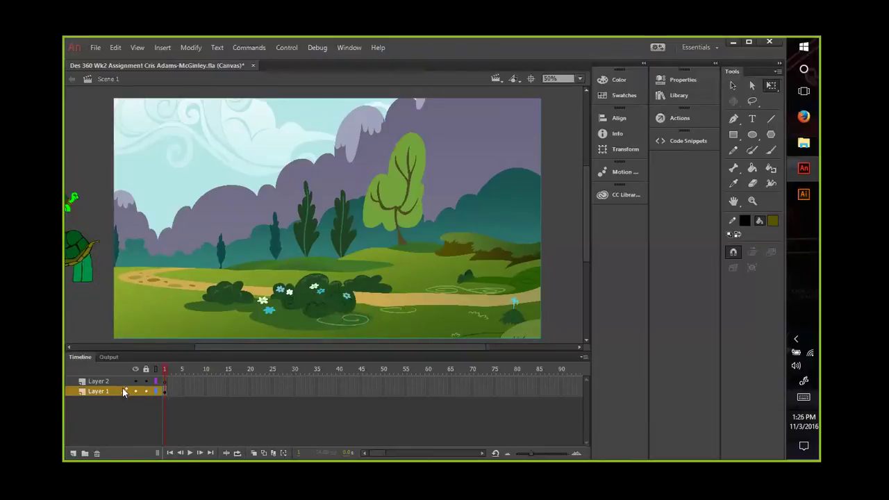
Step: Lock all layers, and unlock Layer 2 as the active layer
{"action": "left_click", "coordinate": [145, 369]}
{"action": "left_click", "coordinate": [91, 380]}
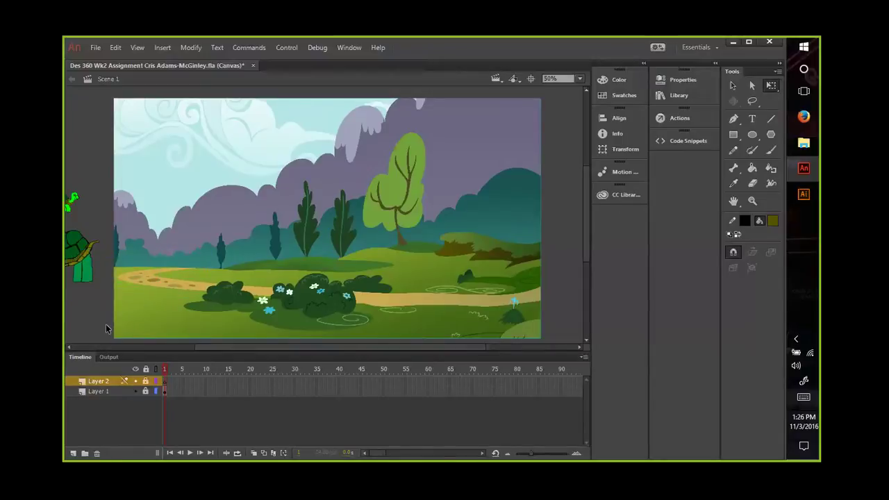
{"action": "left_click", "coordinate": [145, 382]}
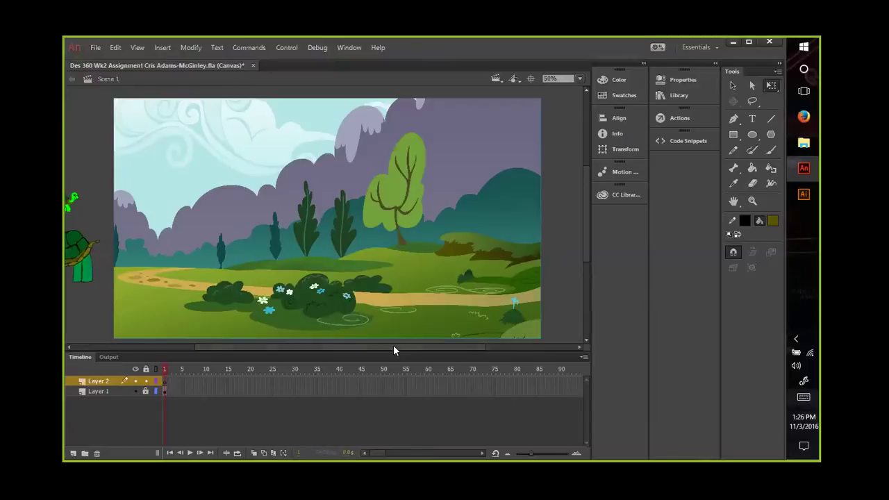
Step: Delete both turtles parked on the pasteboard from Layer 1, and lock that layer with Layer 2 active
{"action": "left_click_drag", "start_coordinate": [383, 346], "coordinate": [369, 346]}
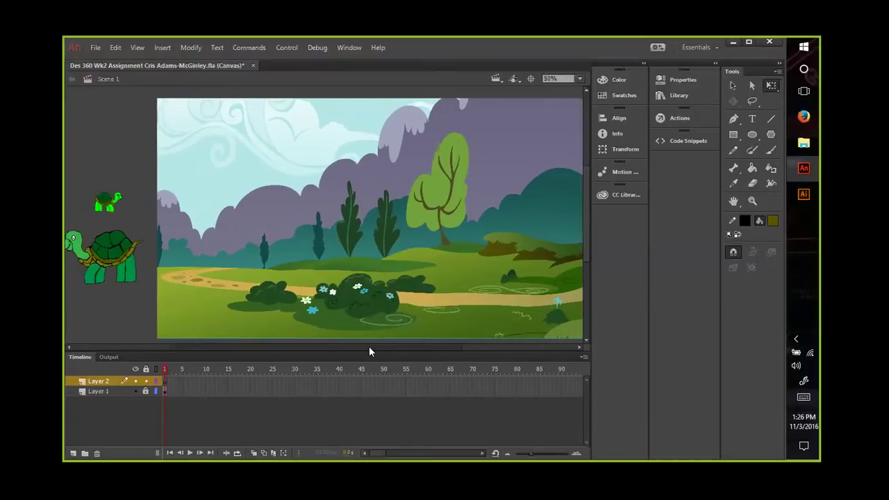
{"action": "left_click", "coordinate": [145, 390]}
{"action": "left_click", "coordinate": [105, 255]}
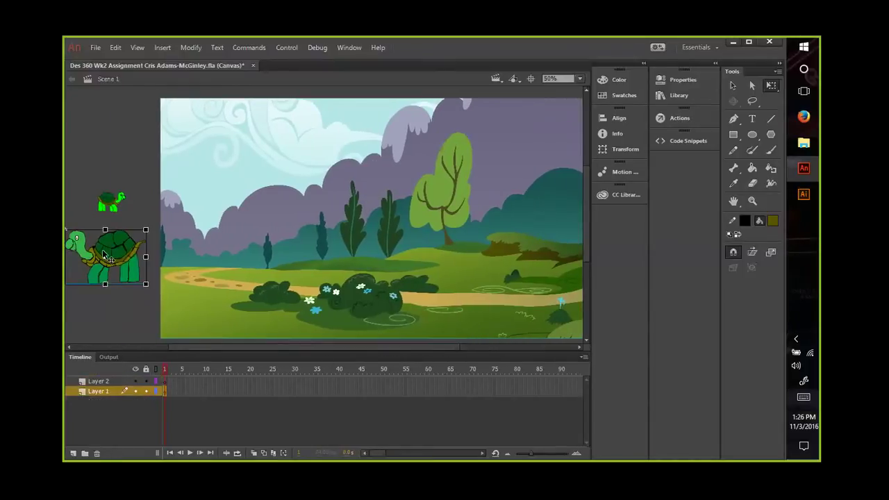
{"action": "key", "text": "Delete"}
{"action": "left_click", "coordinate": [118, 200]}
{"action": "key", "text": "Delete"}
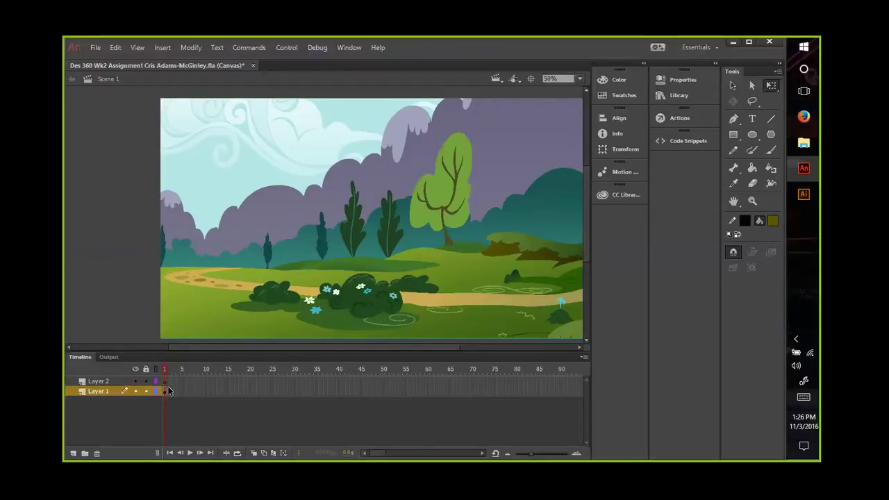
{"action": "left_click", "coordinate": [146, 391]}
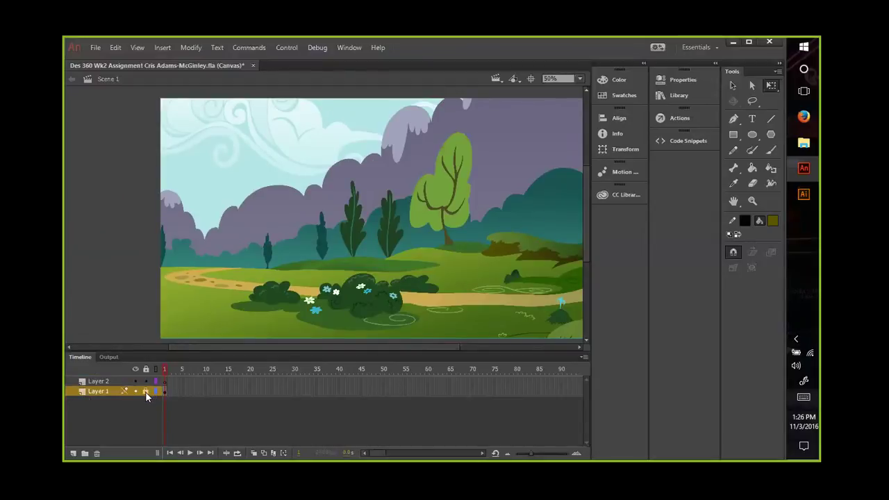
{"action": "left_click", "coordinate": [104, 381]}
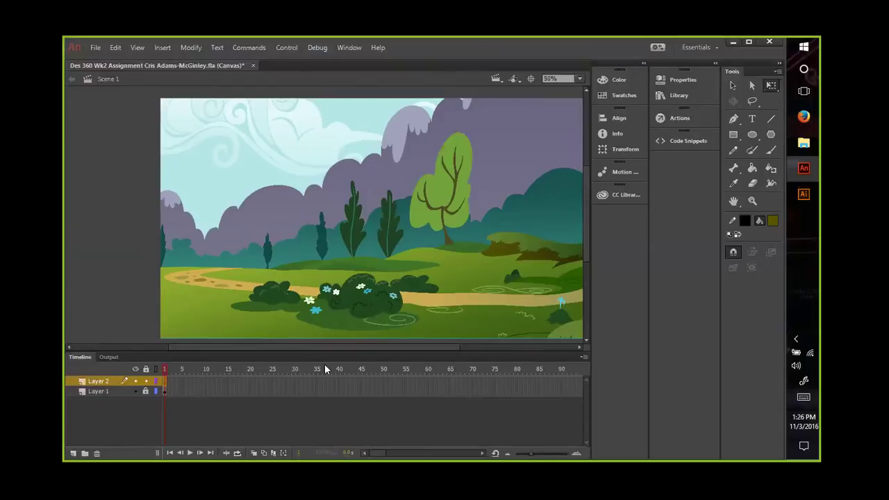
Step: Unlock Layer 1 and stretch the background image slightly taller and wider so it extends past the stage edges
{"action": "left_click", "coordinate": [579, 347]}
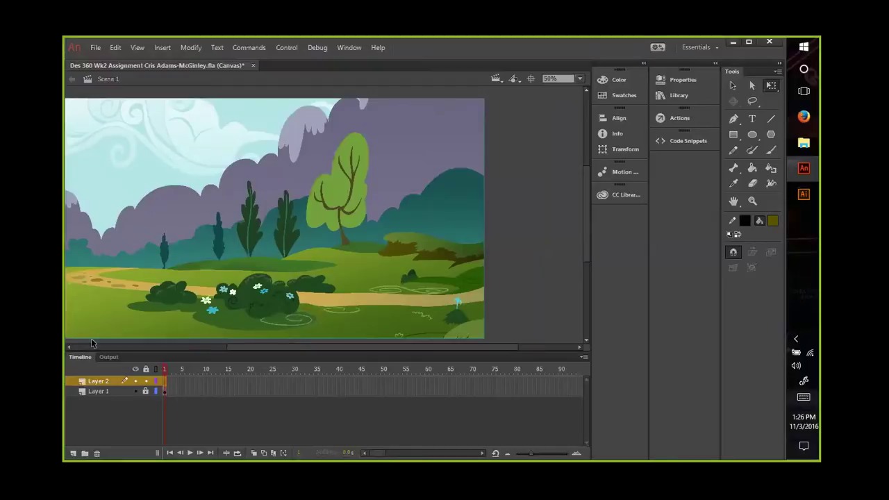
{"action": "left_click", "coordinate": [70, 348]}
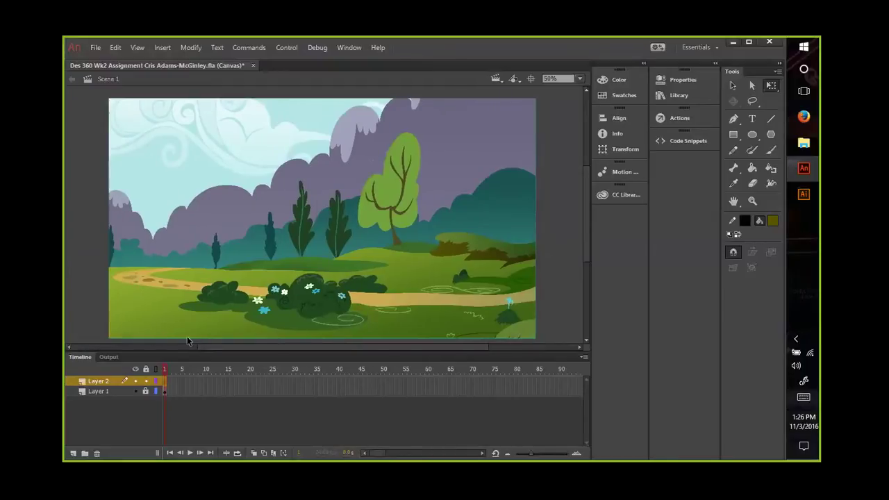
{"action": "left_click", "coordinate": [145, 391]}
{"action": "left_click", "coordinate": [260, 336]}
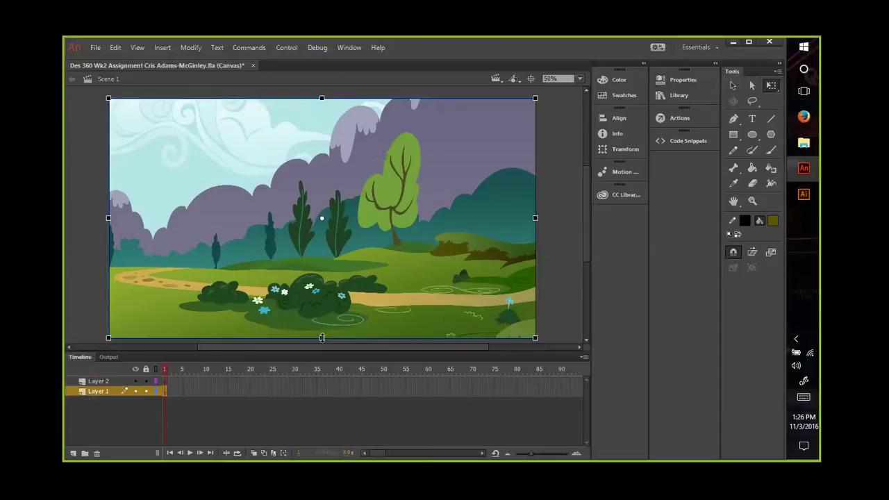
{"action": "left_click_drag", "start_coordinate": [318, 339], "coordinate": [322, 341]}
{"action": "left_click", "coordinate": [93, 278]}
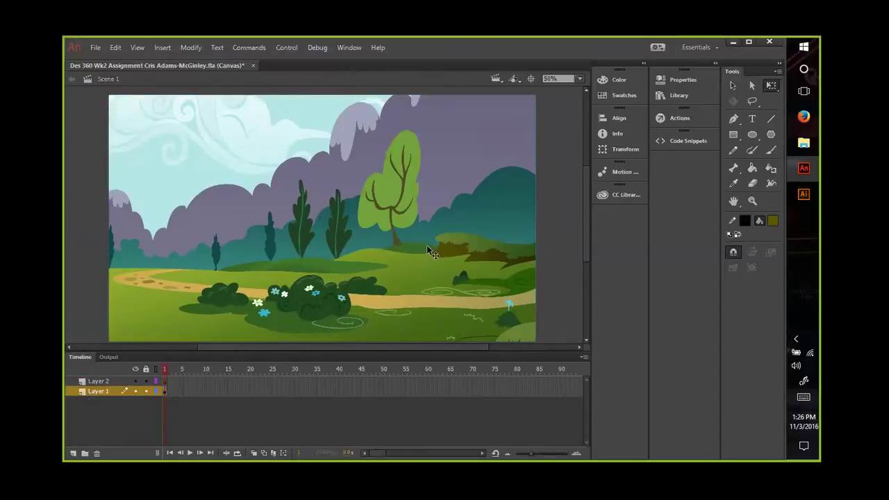
{"action": "left_click", "coordinate": [470, 252]}
{"action": "left_click_drag", "start_coordinate": [536, 218], "coordinate": [536, 218]}
{"action": "left_click", "coordinate": [87, 258]}
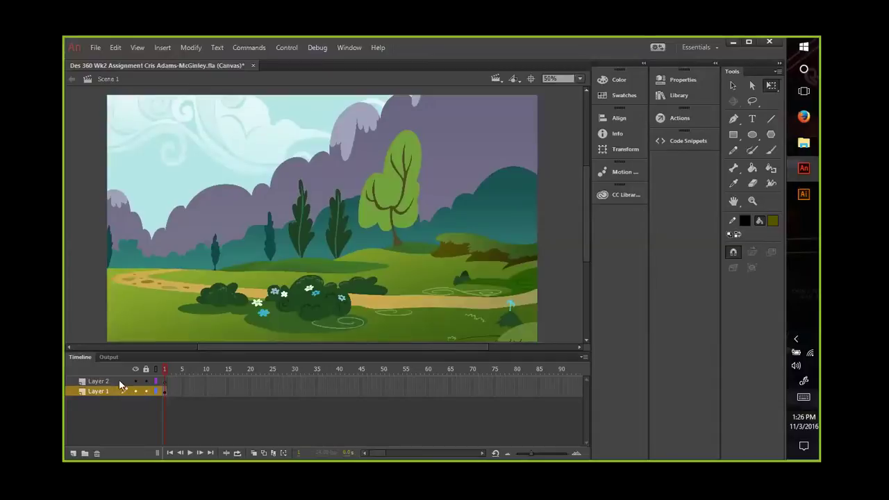
Step: Lock Layer 1 again and make Layer 2 the active, unlocked layer
{"action": "left_click", "coordinate": [146, 391]}
{"action": "left_click", "coordinate": [145, 380]}
{"action": "left_click", "coordinate": [106, 380]}
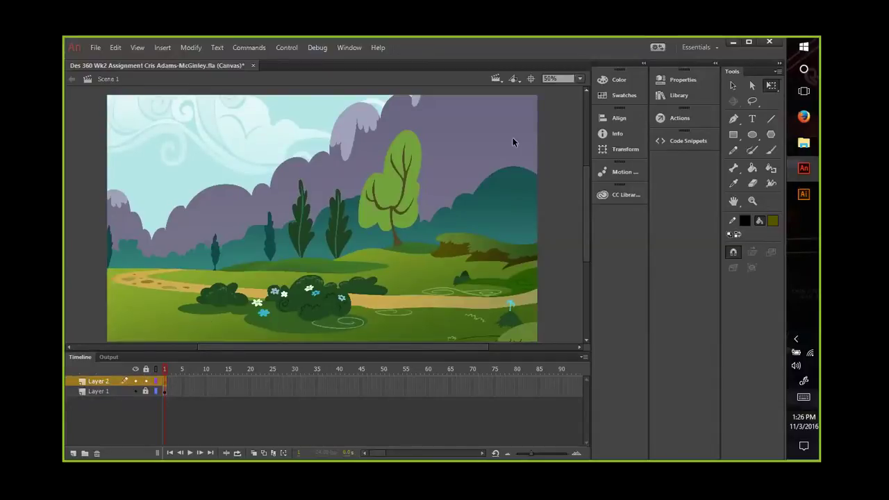
Step: Place Turtle copy.ai over the flowering bush and Turtle.ai at the far end of the path on Layer 2
{"action": "left_click", "coordinate": [687, 94]}
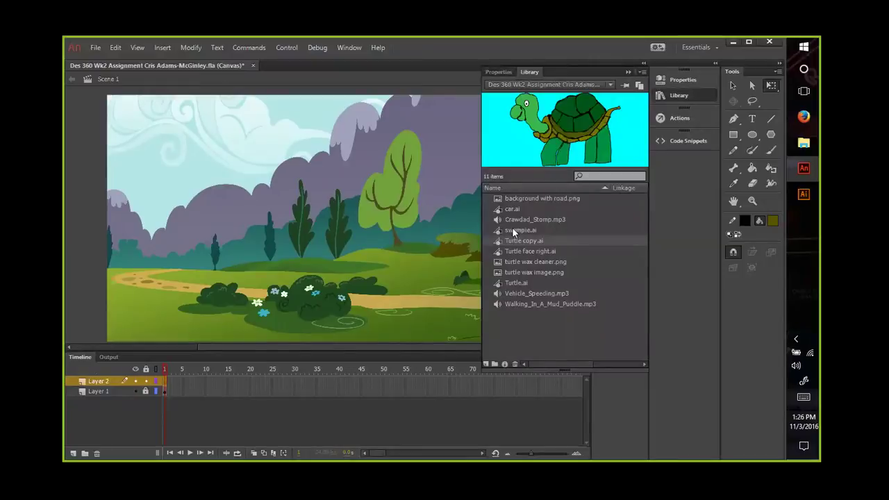
{"action": "left_click_drag", "start_coordinate": [517, 240], "coordinate": [309, 311]}
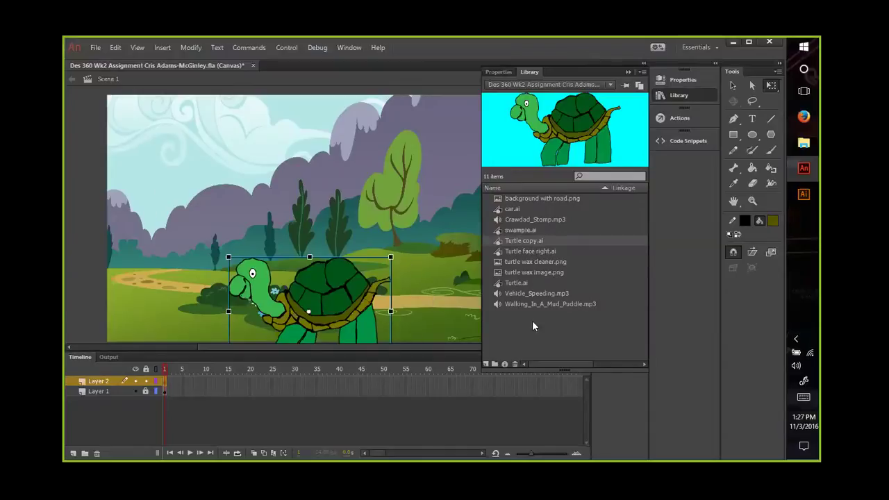
{"action": "left_click_drag", "start_coordinate": [513, 283], "coordinate": [128, 271]}
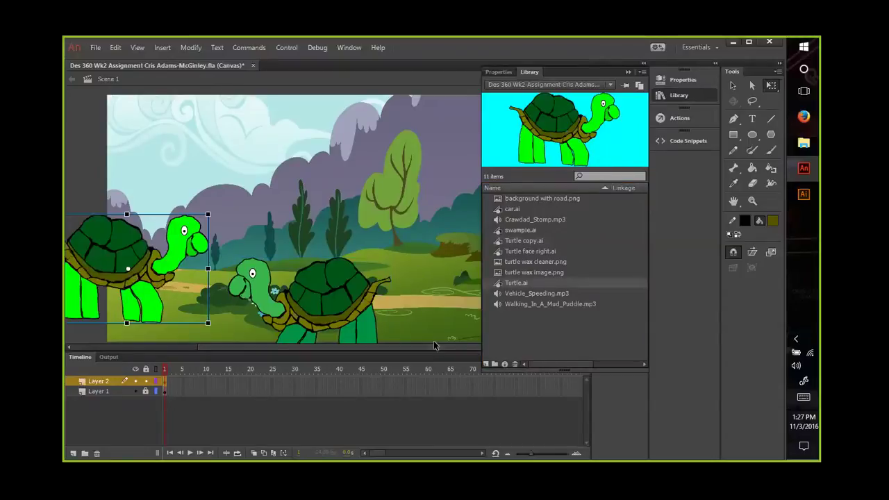
{"action": "left_click", "coordinate": [629, 72]}
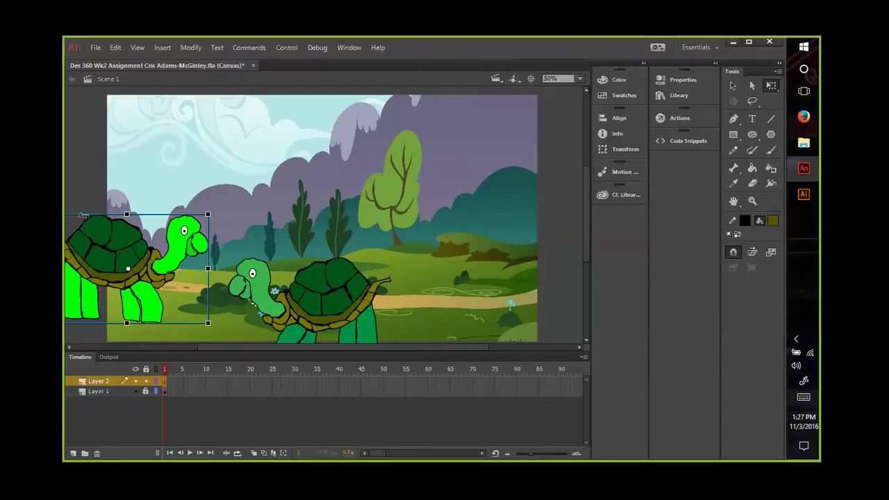
Step: Move the bright green turtle fully onto the scene and scale it down to about a third near the far end of the path
{"action": "left_click_drag", "start_coordinate": [124, 255], "coordinate": [167, 254]}
{"action": "left_click_drag", "start_coordinate": [90, 214], "coordinate": [137, 258]}
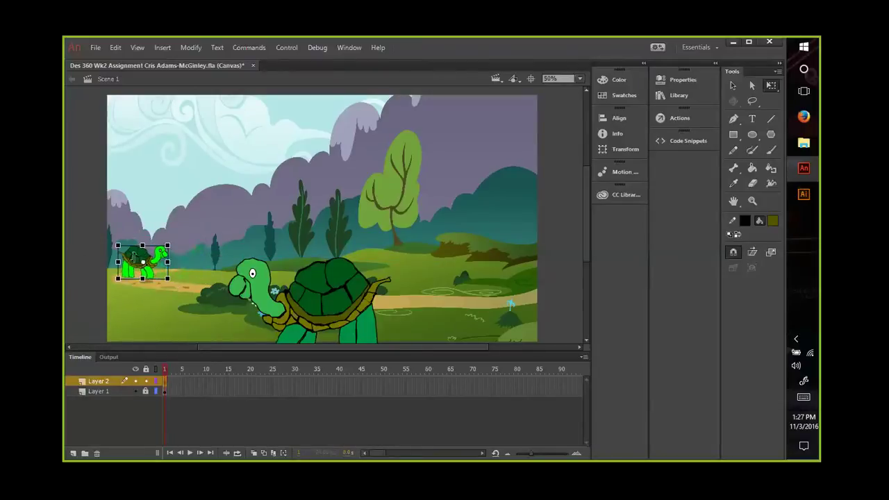
Step: Shrink the bright green turtle slightly and scale the darker turtle by the flowering bush down to about half size
{"action": "left_click_drag", "start_coordinate": [119, 248], "coordinate": [125, 250]}
{"action": "left_click", "coordinate": [323, 290]}
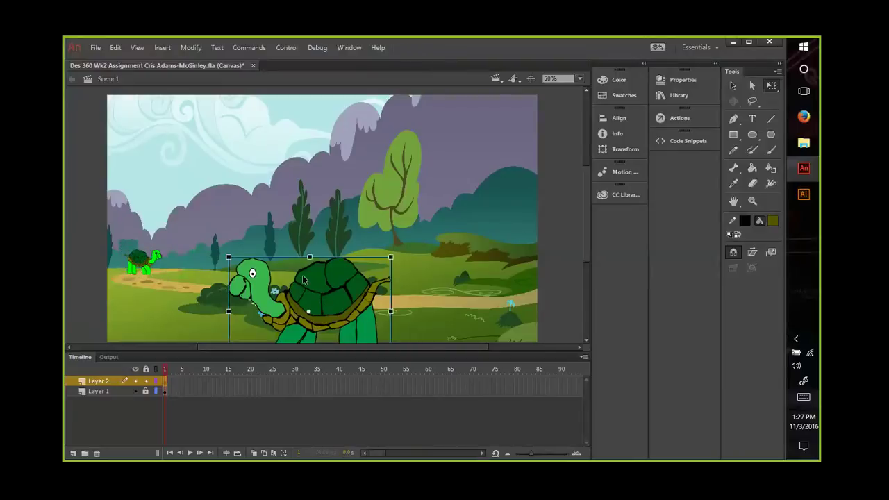
{"action": "left_click_drag", "start_coordinate": [229, 257], "coordinate": [265, 285]}
{"action": "left_click", "coordinate": [420, 330]}
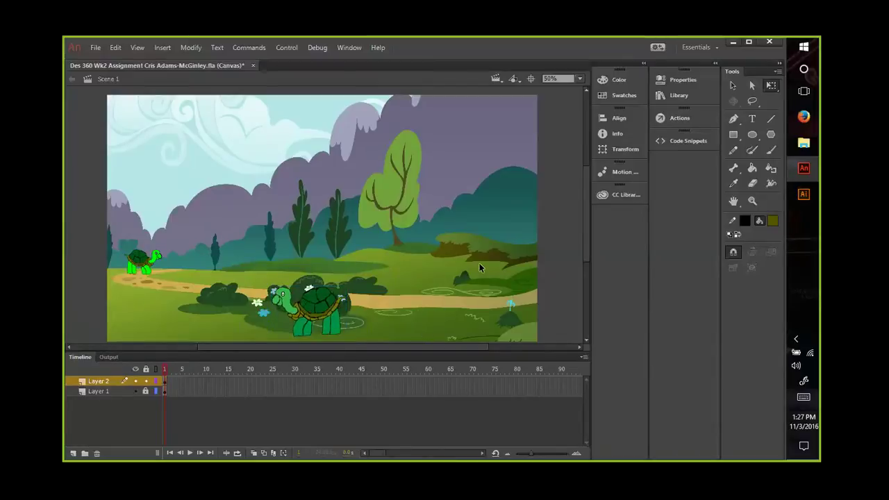
{"action": "scroll", "coordinate": [479, 264], "scroll_direction": "down", "scroll_amount": 3}
{"action": "scroll", "coordinate": [479, 268], "scroll_direction": "up", "scroll_amount": 3}
{"action": "left_click", "coordinate": [318, 307]}
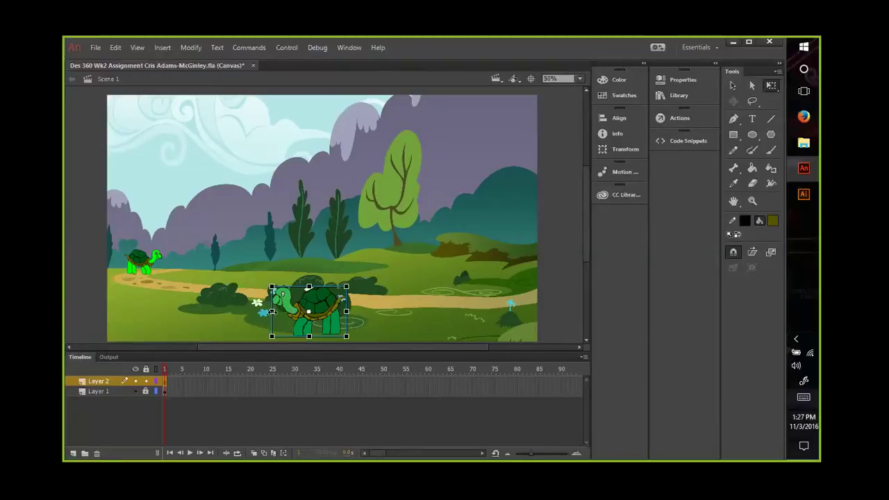
{"action": "left_click", "coordinate": [203, 382]}
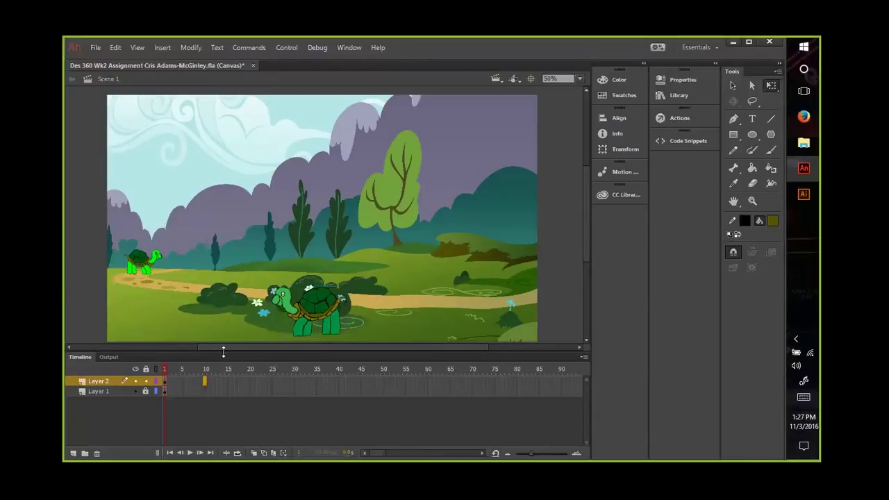
{"action": "left_click", "coordinate": [138, 263]}
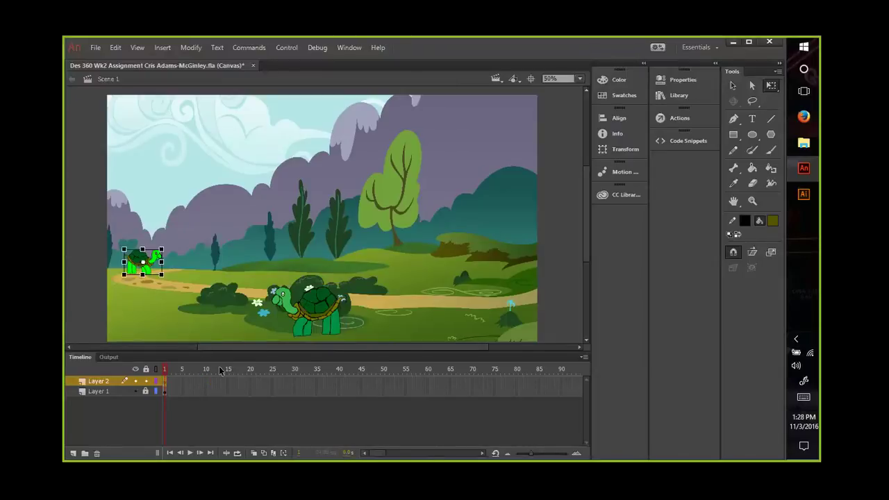
{"action": "left_click", "coordinate": [270, 382]}
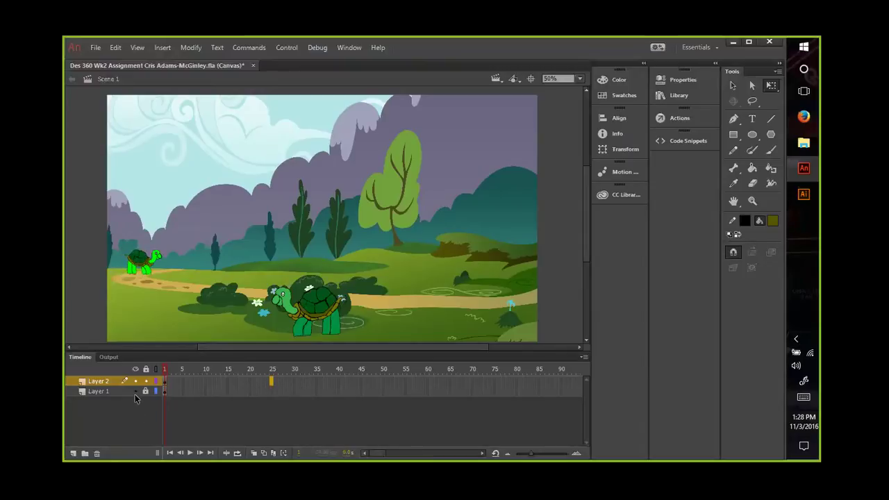
{"action": "left_click", "coordinate": [249, 381]}
{"action": "left_click", "coordinate": [318, 315]}
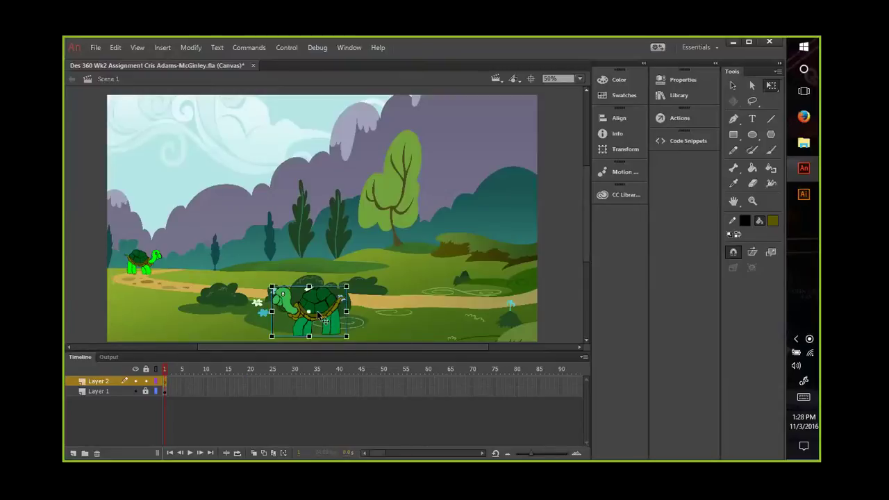
{"action": "left_click", "coordinate": [153, 267]}
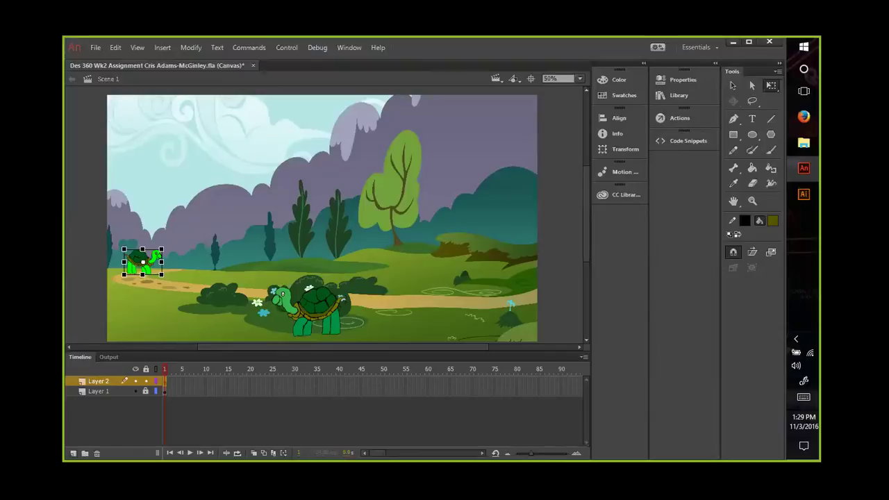
Step: Add a new layer above Layer 2 and cut the bright green turtle from Layer 2
{"action": "left_click", "coordinate": [72, 453]}
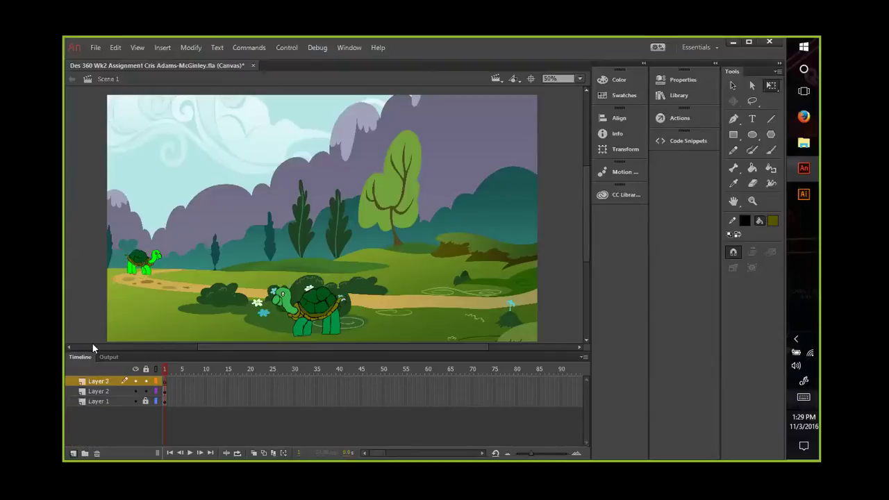
{"action": "left_click", "coordinate": [142, 262]}
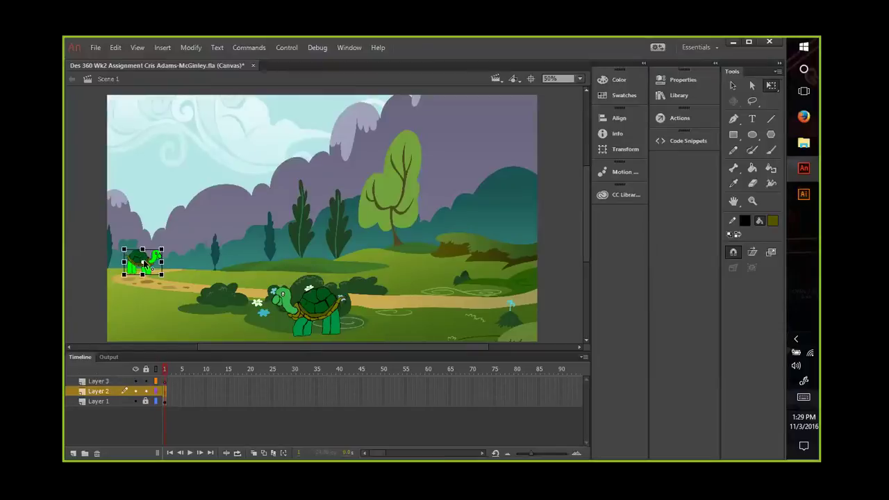
{"action": "key", "text": "ctrl+x"}
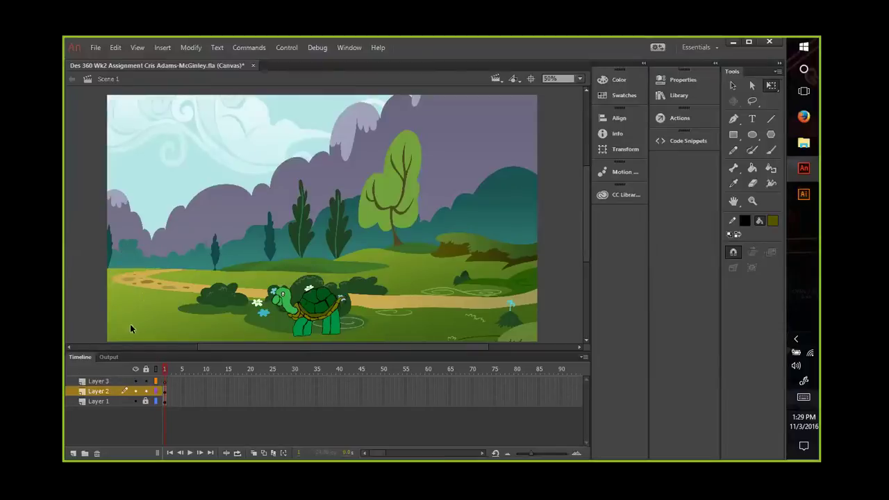
Step: Place Turtle.ai from the library on Layer 3 near the far end of the path
{"action": "left_click", "coordinate": [124, 379]}
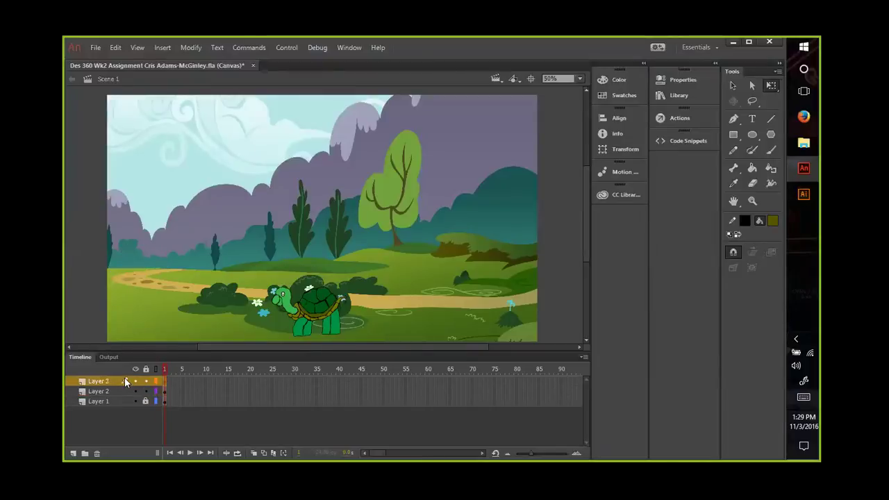
{"action": "left_click", "coordinate": [679, 95]}
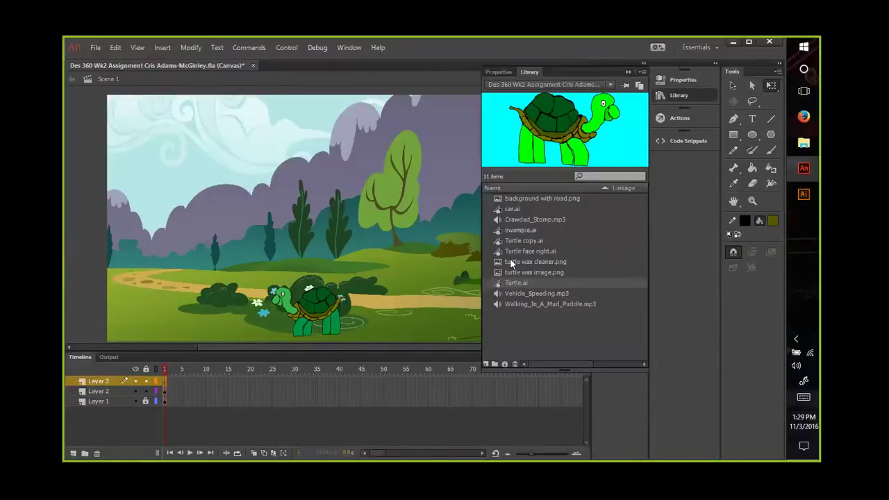
{"action": "left_click_drag", "start_coordinate": [517, 280], "coordinate": [377, 280]}
{"action": "left_click_drag", "start_coordinate": [143, 269], "coordinate": [137, 264]}
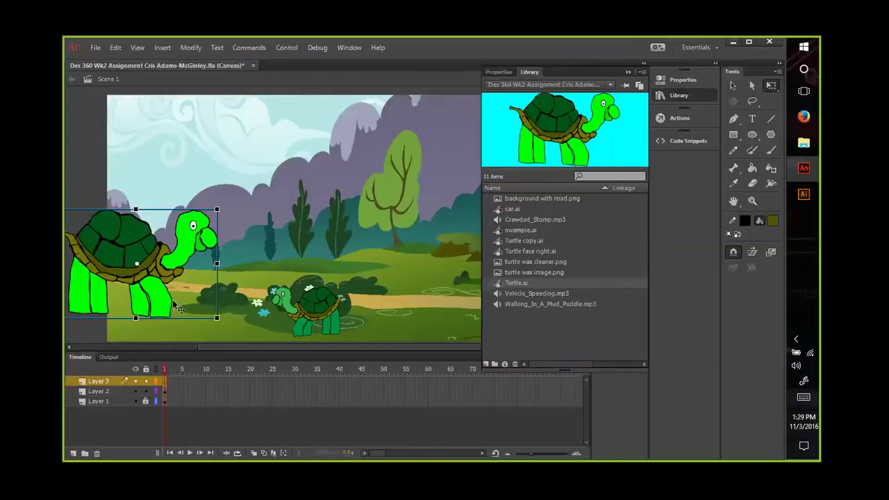
Step: Move the bright green turtle fully onto the scene and scale it down to about a quarter at the far end of the path
{"action": "left_click", "coordinate": [104, 225]}
{"action": "left_click_drag", "start_coordinate": [103, 223], "coordinate": [165, 223]}
{"action": "left_click_drag", "start_coordinate": [115, 210], "coordinate": [138, 269]}
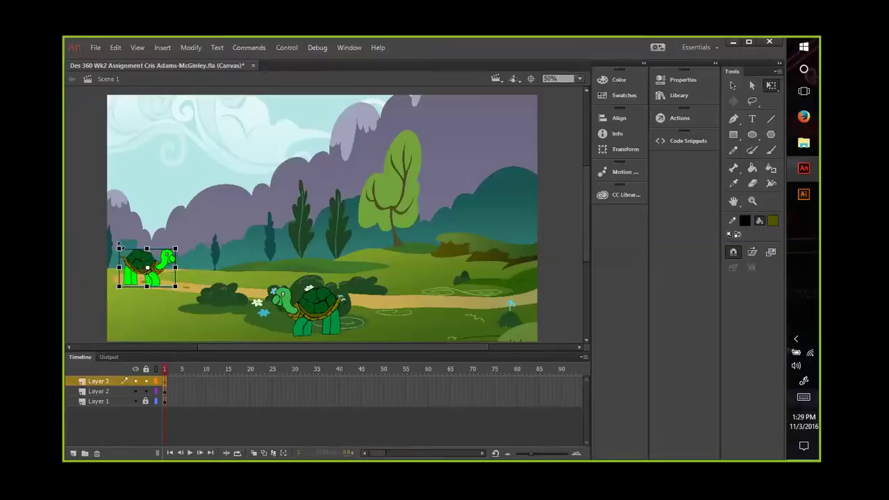
{"action": "left_click_drag", "start_coordinate": [119, 246], "coordinate": [127, 254]}
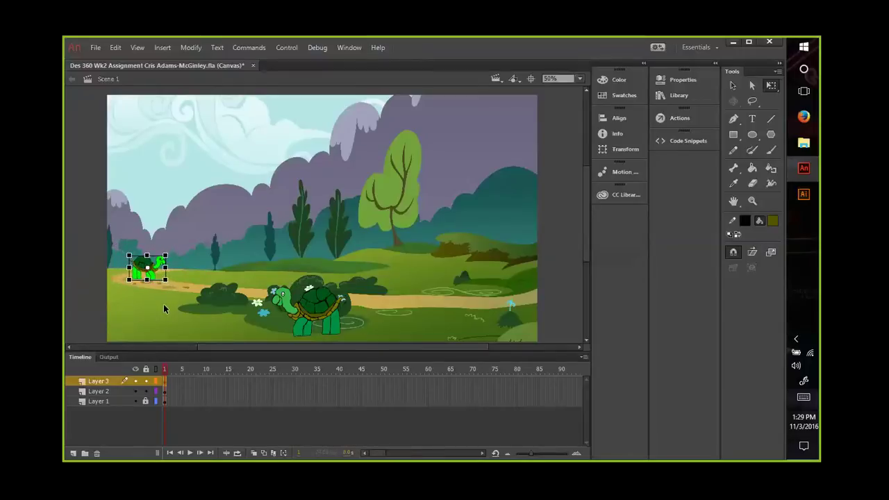
{"action": "left_click", "coordinate": [89, 280]}
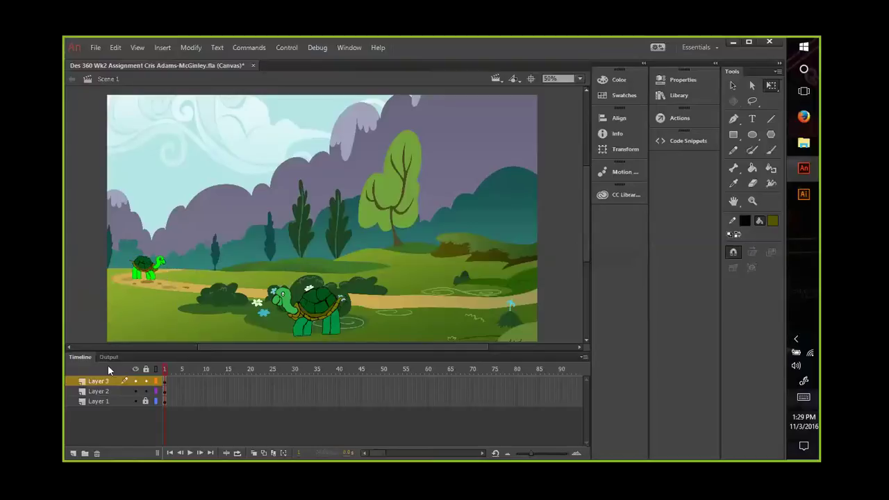
Step: Open the darker turtle's symbol on Layer 2 to examine its artwork, and return to Scene 1
{"action": "left_click", "coordinate": [100, 401]}
{"action": "left_click", "coordinate": [102, 390]}
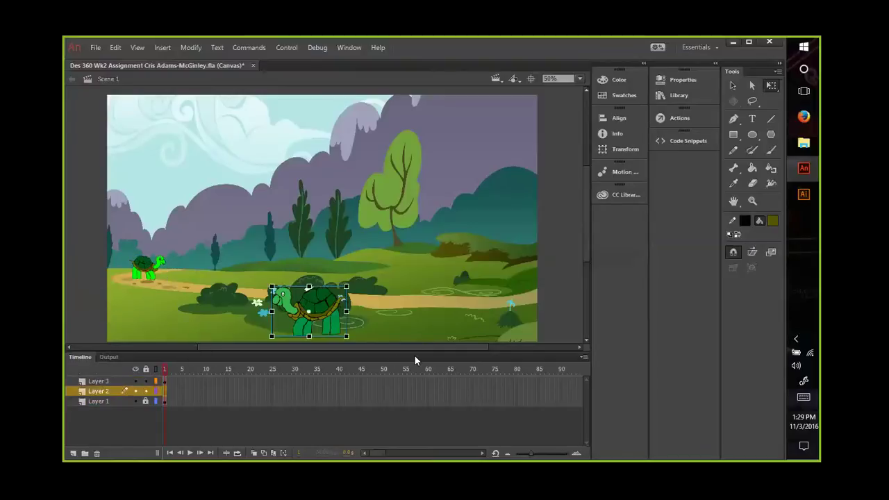
{"action": "right_click", "coordinate": [322, 304]}
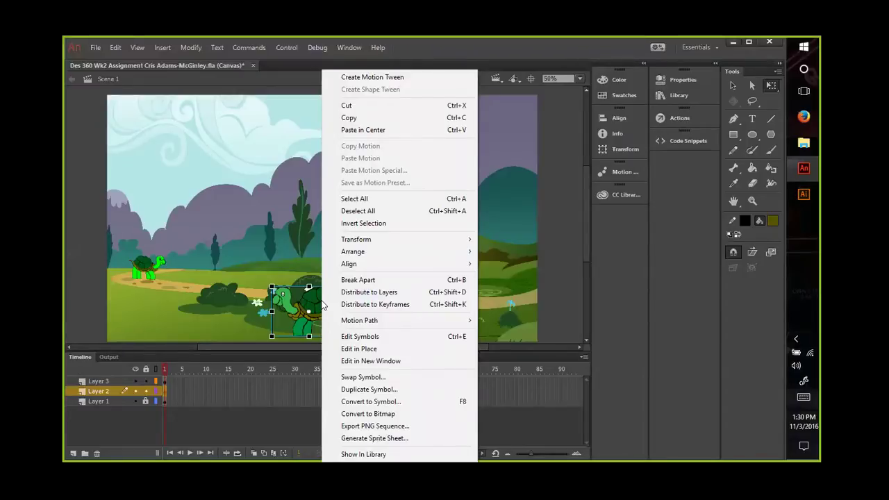
{"action": "left_click", "coordinate": [318, 306]}
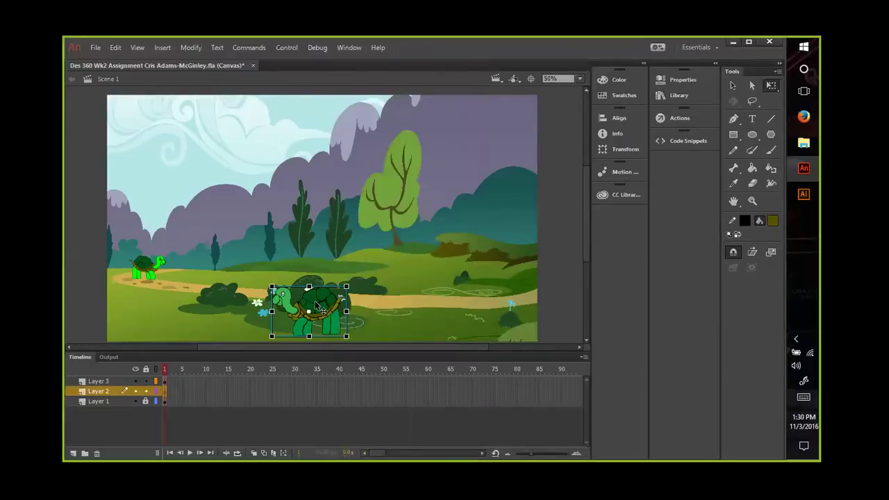
{"action": "double_click", "coordinate": [318, 306]}
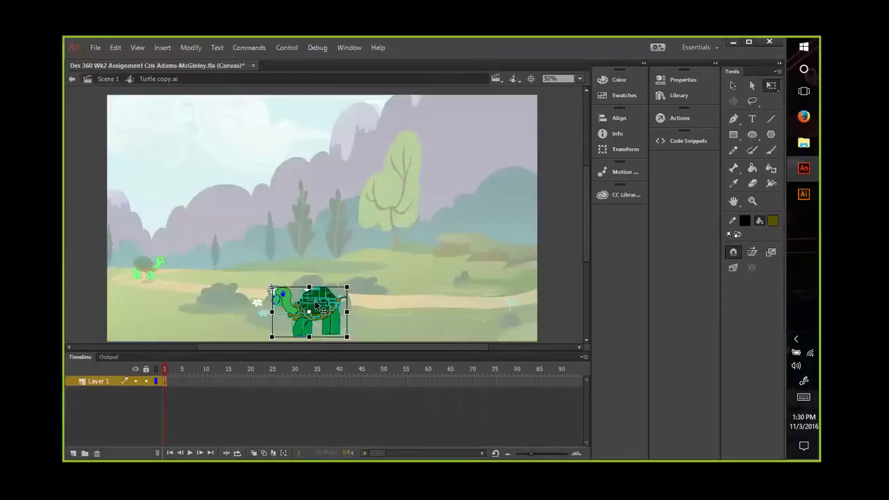
{"action": "left_click", "coordinate": [79, 230]}
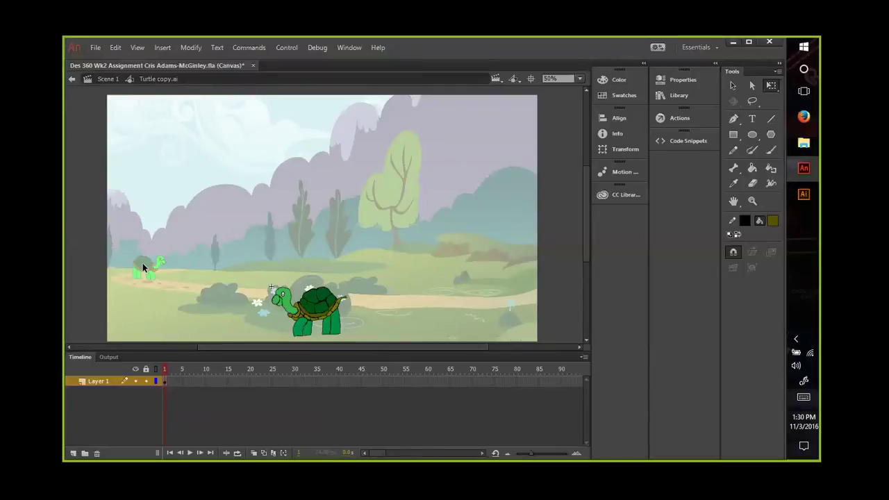
{"action": "left_click", "coordinate": [323, 318]}
{"action": "left_click", "coordinate": [92, 280]}
{"action": "double_click", "coordinate": [86, 292]}
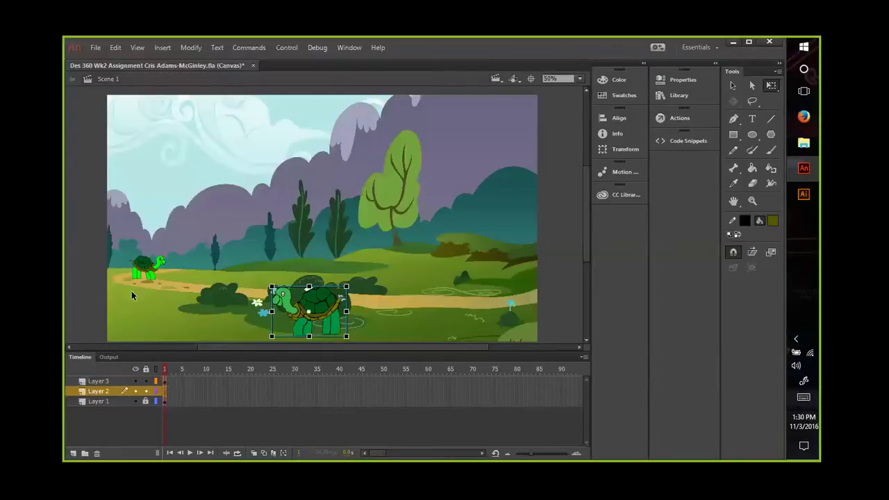
Step: Open the bright green turtle's graphic for editing and convert its artwork to a Movie Clip symbol named Turtle 1
{"action": "double_click", "coordinate": [146, 272]}
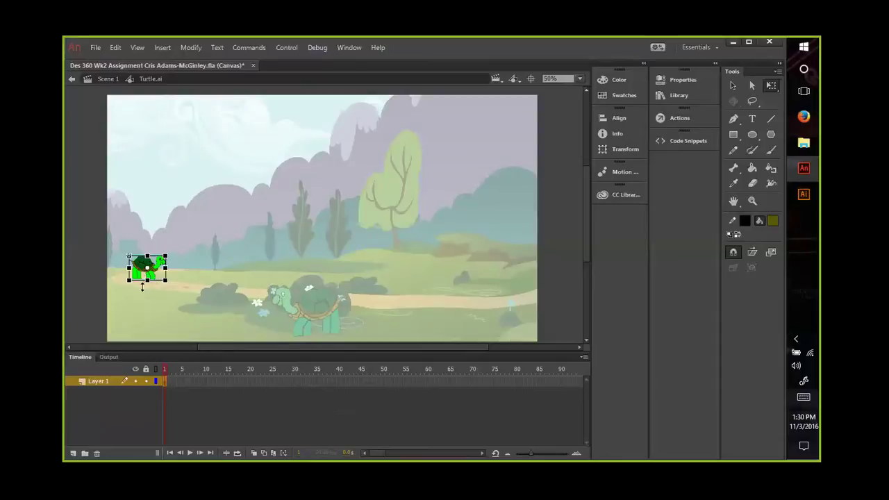
{"action": "left_click", "coordinate": [188, 47]}
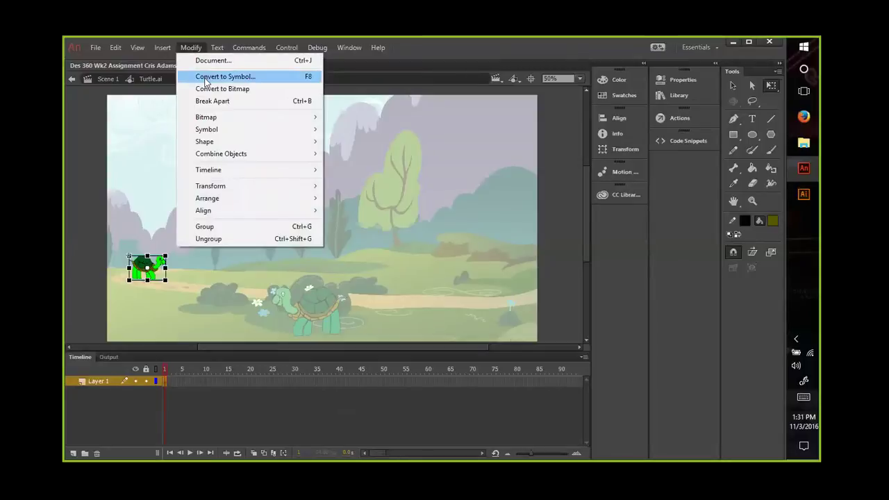
{"action": "left_click", "coordinate": [205, 78]}
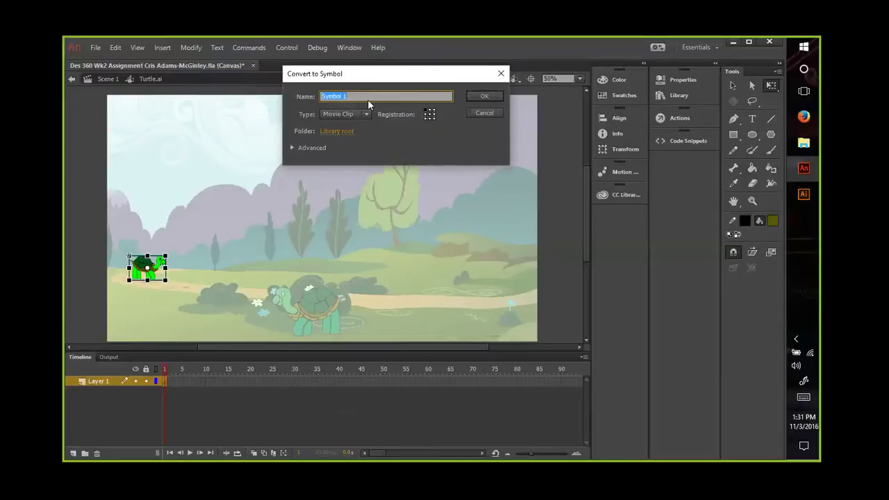
{"action": "key", "text": "BackSpace"}
{"action": "type", "text": "Turtle 1"}
{"action": "left_click", "coordinate": [472, 95]}
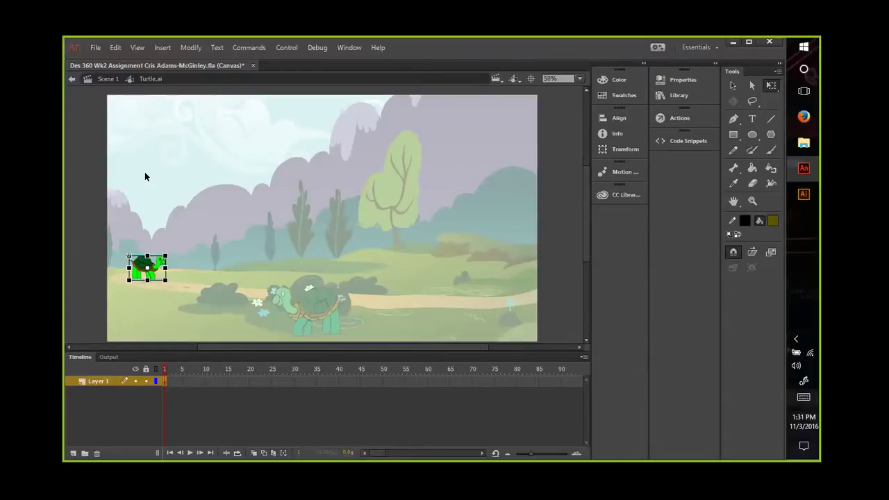
Step: Open the Turtle 1 symbol, examine its nested groups down to the front leg, and return to the Turtle 1 level
{"action": "key", "text": "ctrl+equal"}
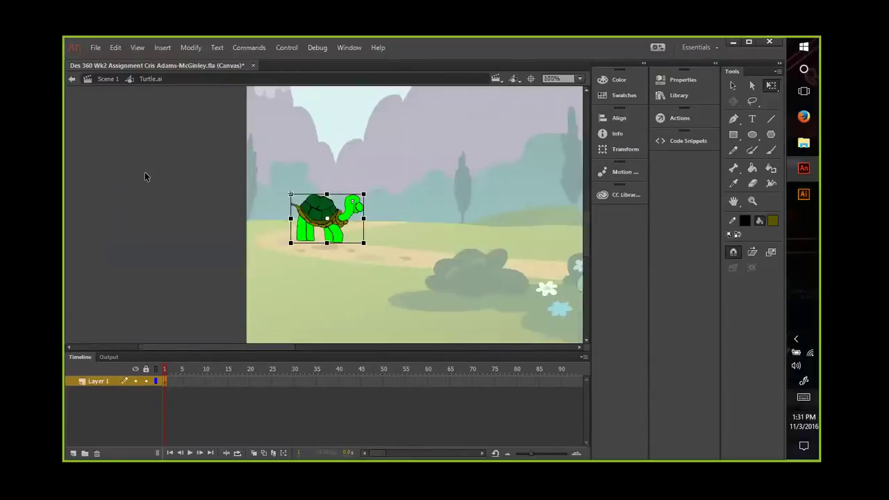
{"action": "key", "text": "ctrl+equal"}
{"action": "key", "text": "ctrl+equal"}
{"action": "key", "text": "ctrl+minus"}
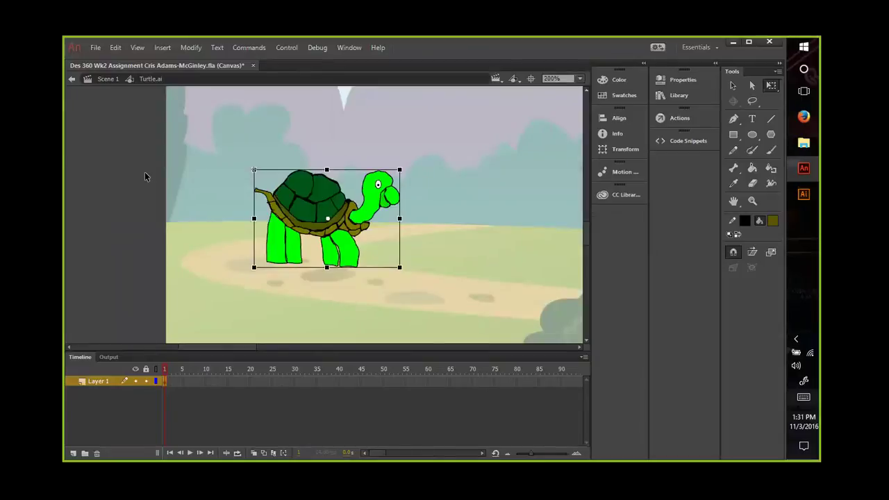
{"action": "key", "text": "ctrl+minus"}
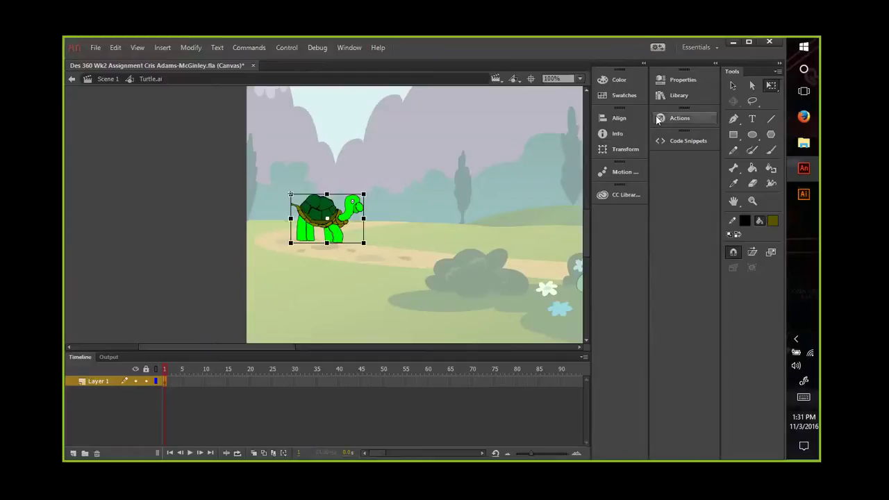
{"action": "double_click", "coordinate": [332, 234]}
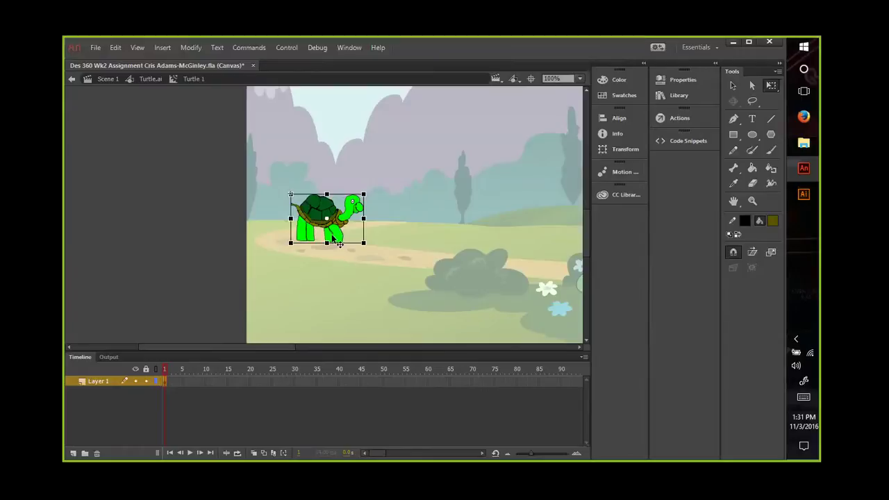
{"action": "double_click", "coordinate": [332, 234]}
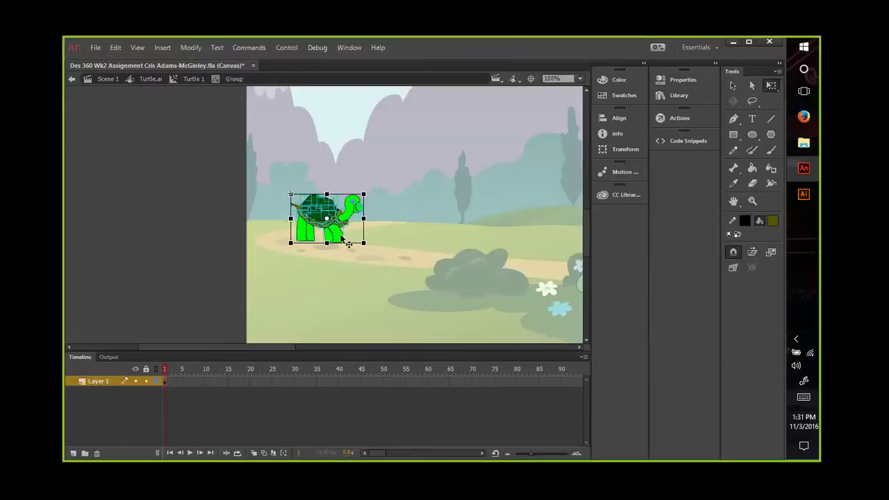
{"action": "double_click", "coordinate": [341, 237]}
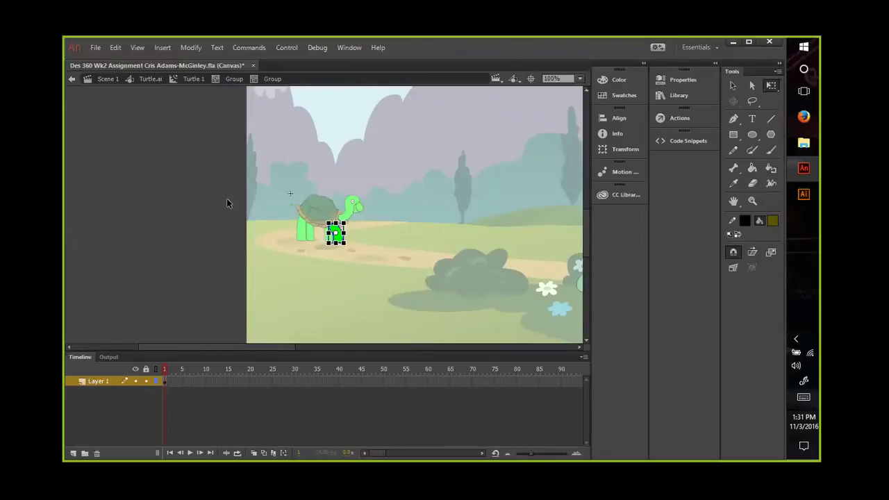
{"action": "left_click", "coordinate": [236, 80]}
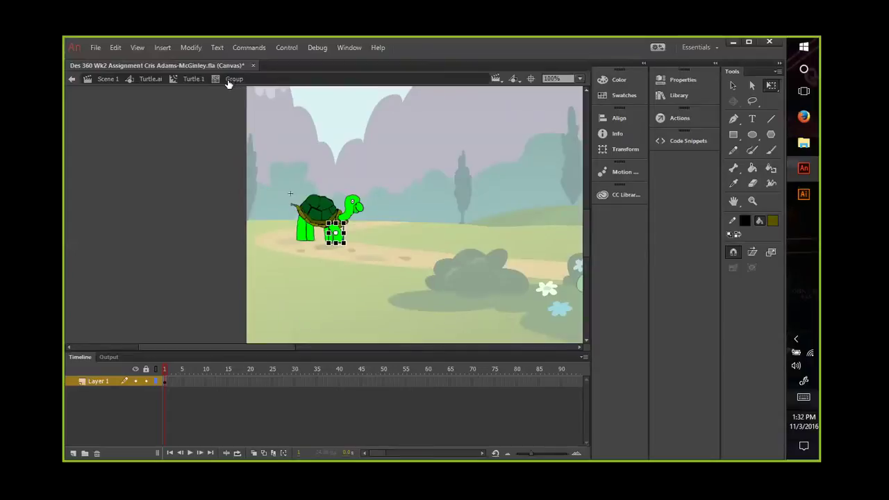
{"action": "double_click", "coordinate": [157, 154]}
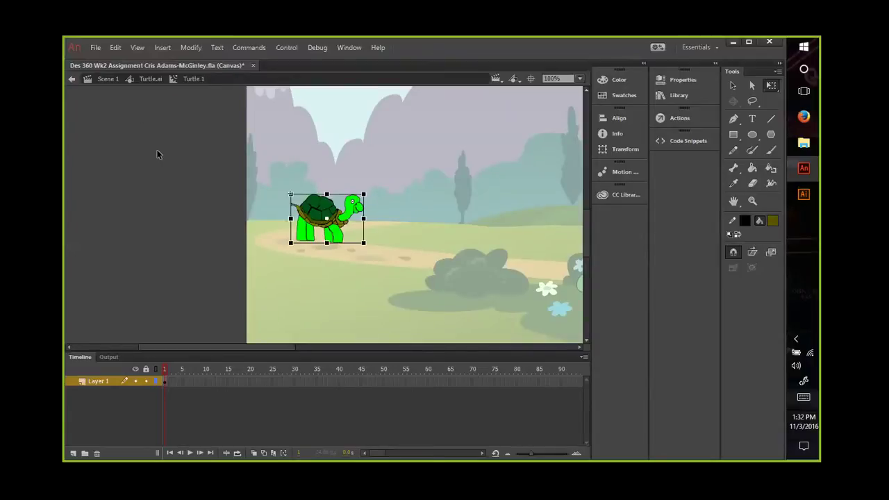
Step: Return to Scene 1, open the bright green turtle's graphic to view its top level, and go back to Scene 1
{"action": "double_click", "coordinate": [157, 154]}
{"action": "double_click", "coordinate": [157, 150]}
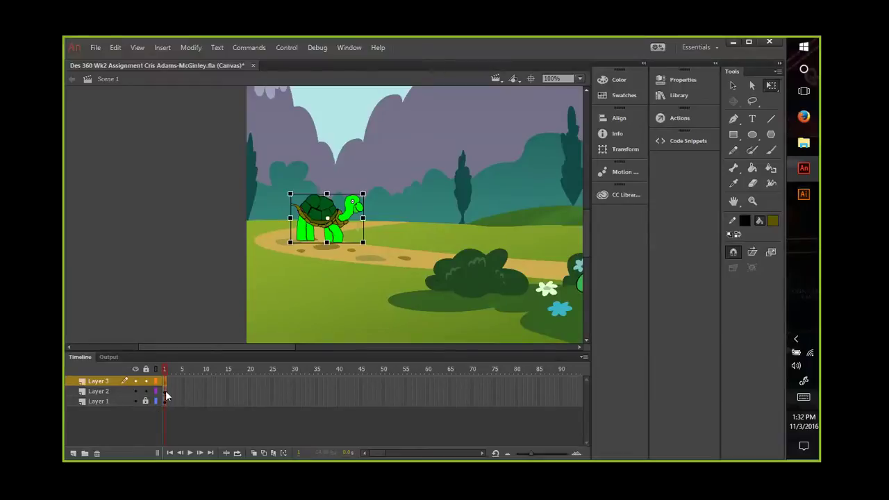
{"action": "double_click", "coordinate": [342, 237]}
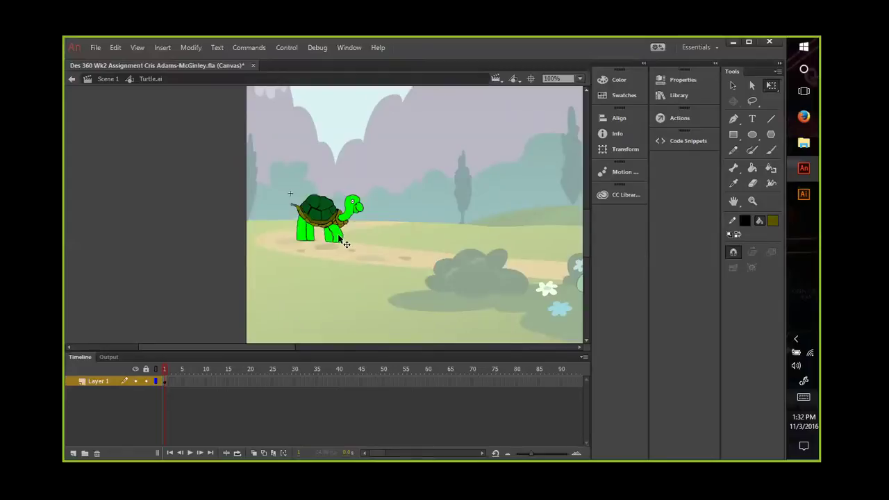
{"action": "double_click", "coordinate": [200, 251]}
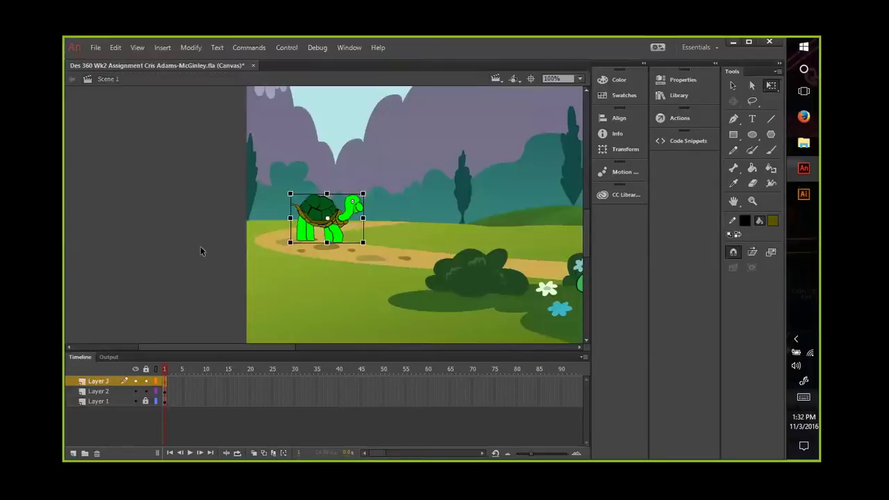
Step: Examine the bright green turtle's nested groups down to the farther front leg, and return to Scene 1
{"action": "double_click", "coordinate": [338, 245]}
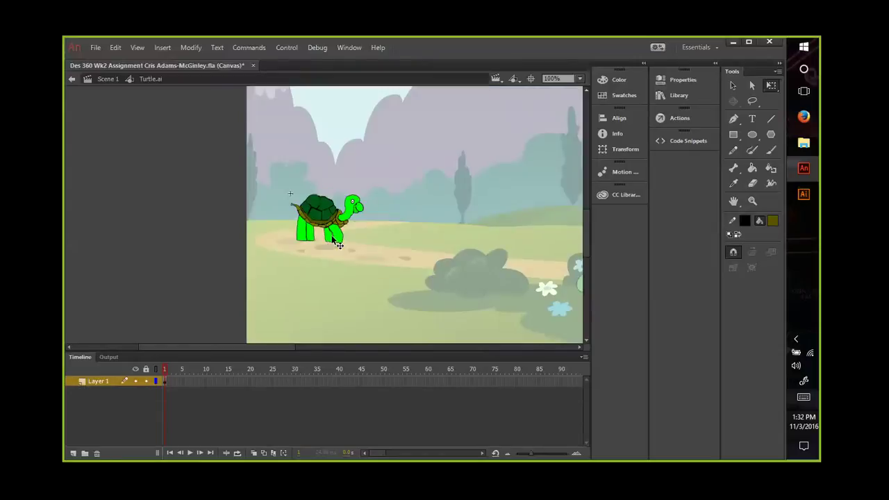
{"action": "double_click", "coordinate": [333, 233]}
{"action": "double_click", "coordinate": [333, 234]}
{"action": "double_click", "coordinate": [334, 234]}
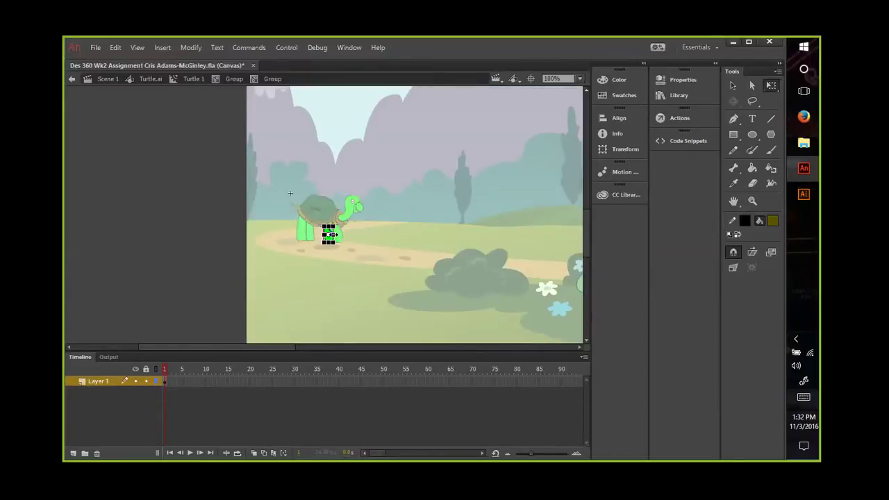
{"action": "double_click", "coordinate": [191, 234]}
{"action": "double_click", "coordinate": [191, 236]}
{"action": "left_click", "coordinate": [192, 236]}
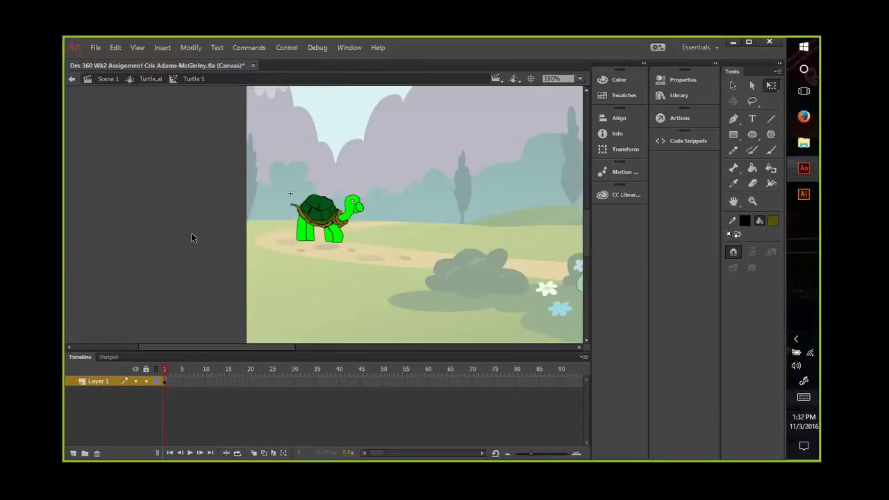
{"action": "double_click", "coordinate": [192, 236]}
{"action": "double_click", "coordinate": [192, 236]}
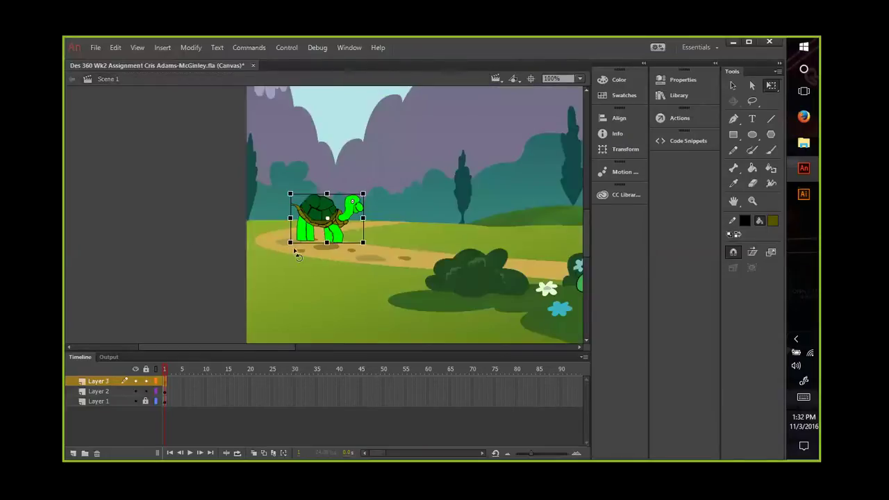
Step: Open the Turtle 1 symbol and its nested groups down to the nearer front leg, and select that leg's artwork
{"action": "double_click", "coordinate": [335, 231]}
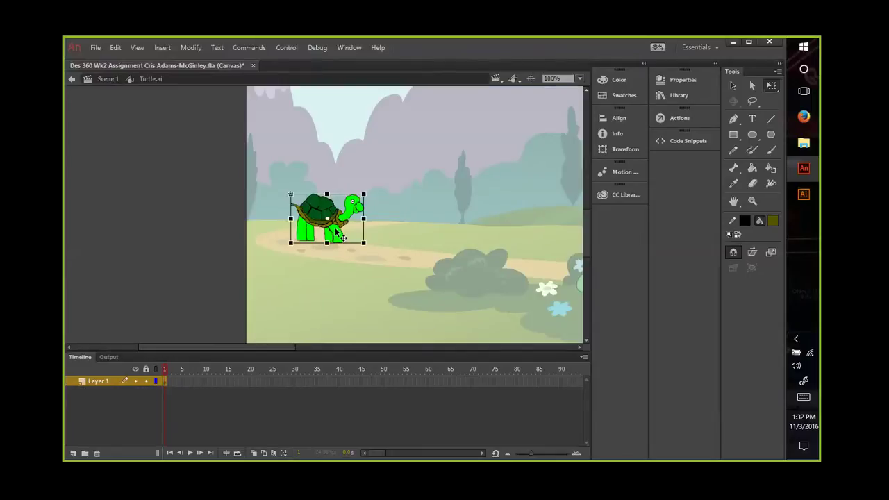
{"action": "double_click", "coordinate": [335, 232]}
{"action": "double_click", "coordinate": [336, 232]}
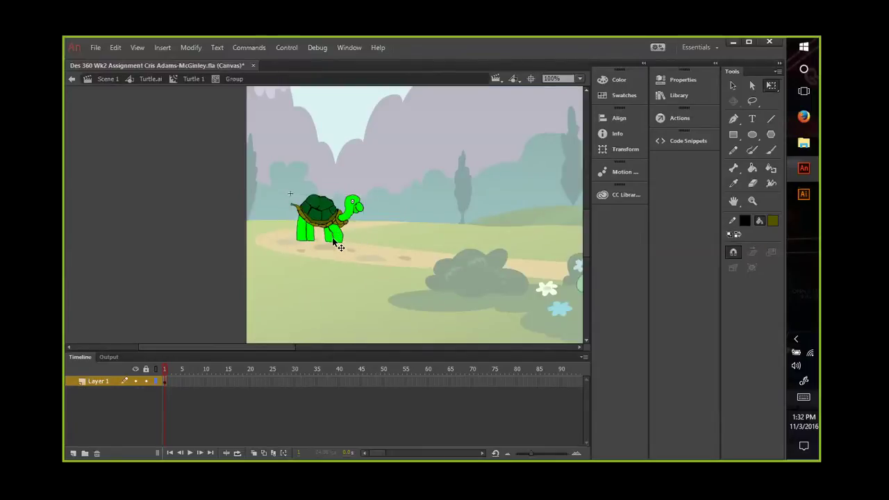
{"action": "double_click", "coordinate": [334, 240]}
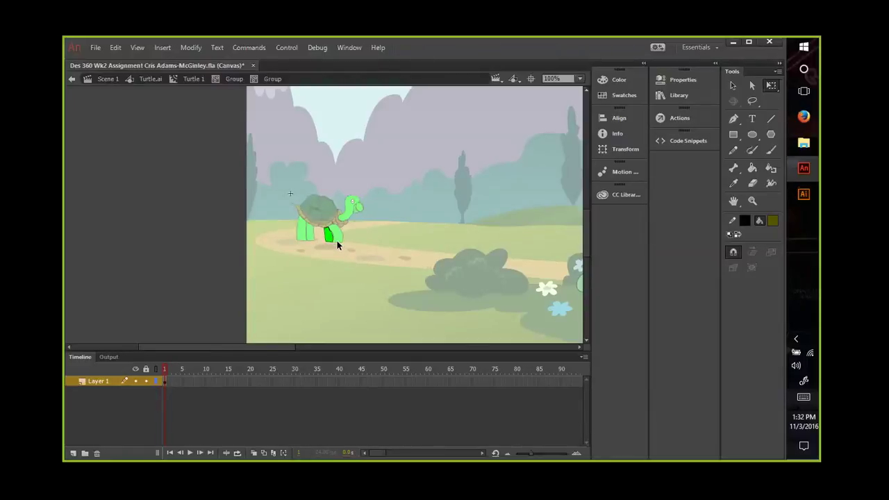
{"action": "double_click", "coordinate": [338, 244]}
{"action": "double_click", "coordinate": [336, 235]}
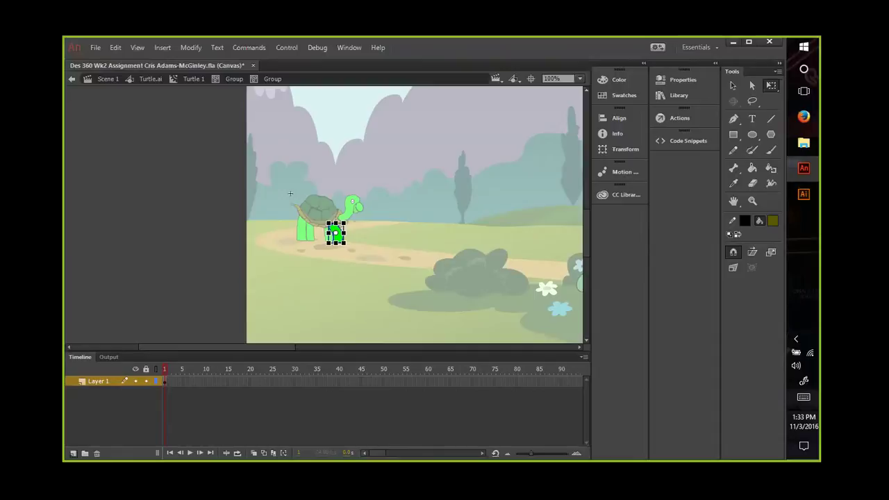
Step: Add four new layers above Layer 1 in the turtle group's timeline
{"action": "left_click", "coordinate": [72, 453]}
{"action": "left_click", "coordinate": [73, 452]}
{"action": "left_click", "coordinate": [73, 452]}
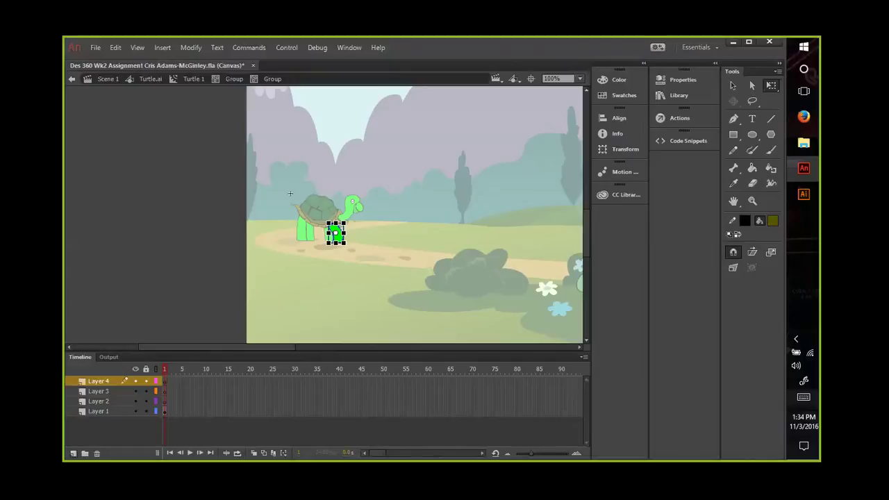
{"action": "key", "text": "ctrl+shift+n"}
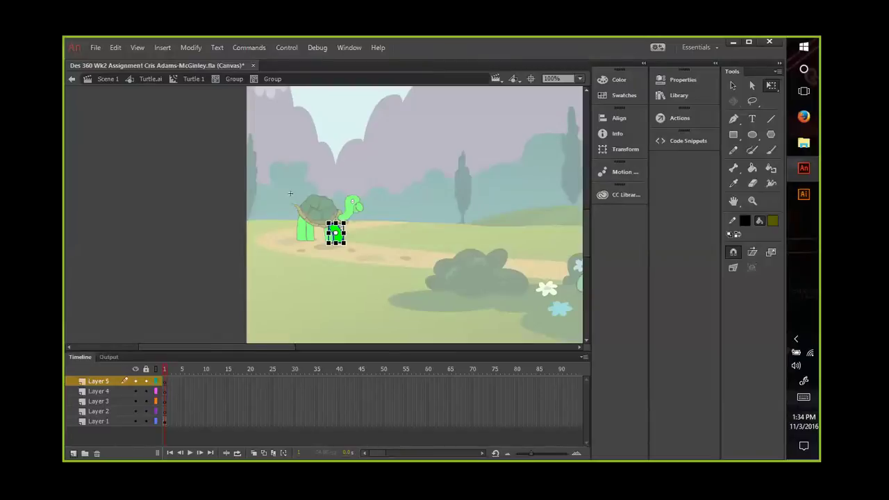
Step: Rename Layer 1 as Front R and Layer 2 as Front L
{"action": "left_click", "coordinate": [95, 420]}
{"action": "double_click", "coordinate": [95, 421]}
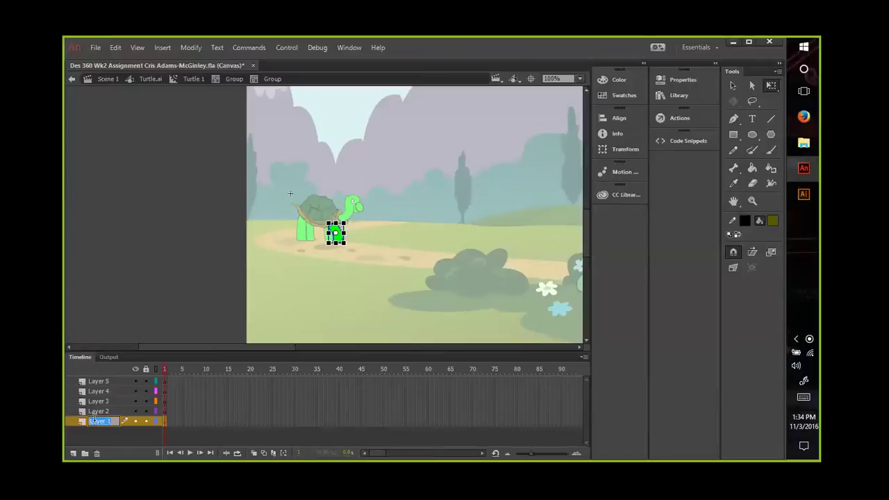
{"action": "type", "text": "Front"}
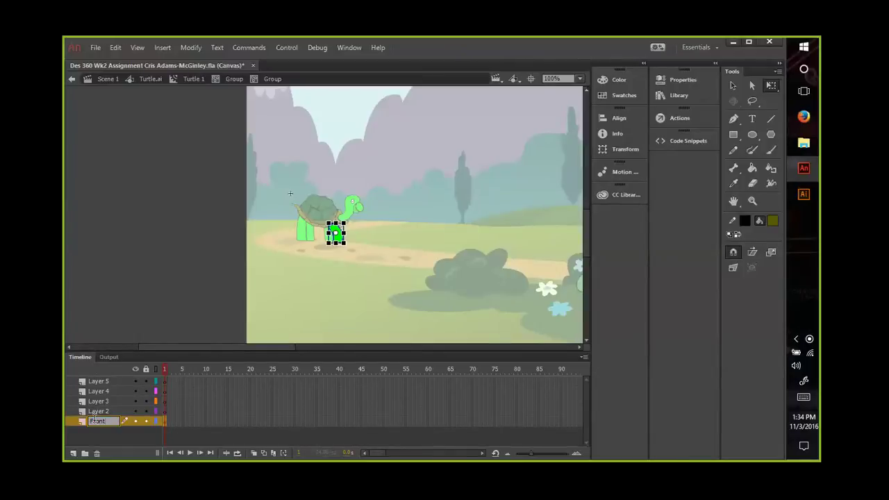
{"action": "type", "text": " R"}
{"action": "double_click", "coordinate": [96, 410]}
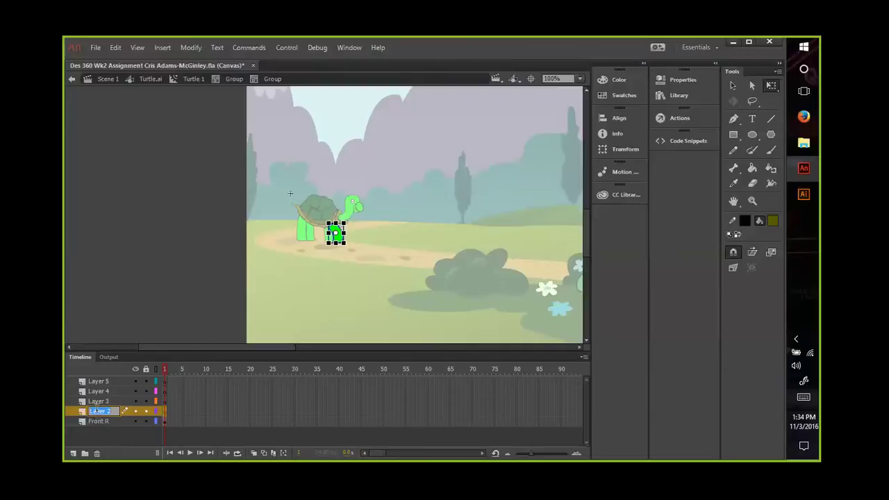
{"action": "type", "text": "Front L"}
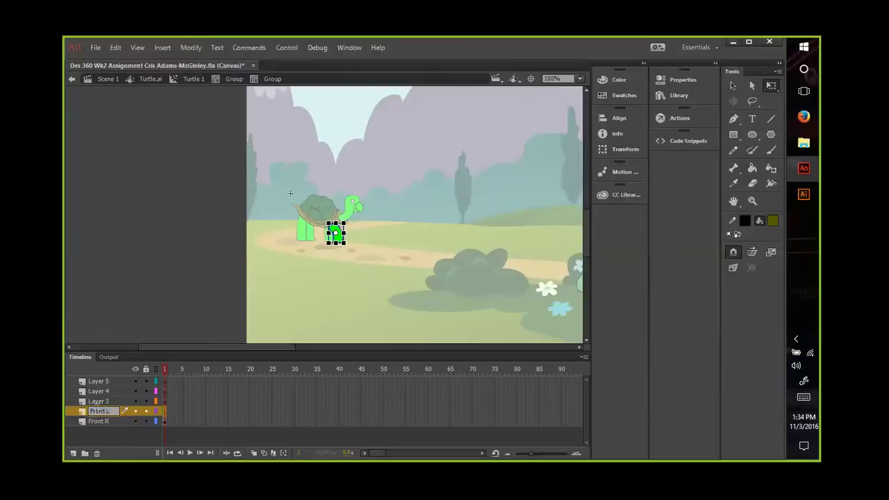
Step: Rename Layer 3 as Back R and Layer 4 as Back L
{"action": "double_click", "coordinate": [98, 401]}
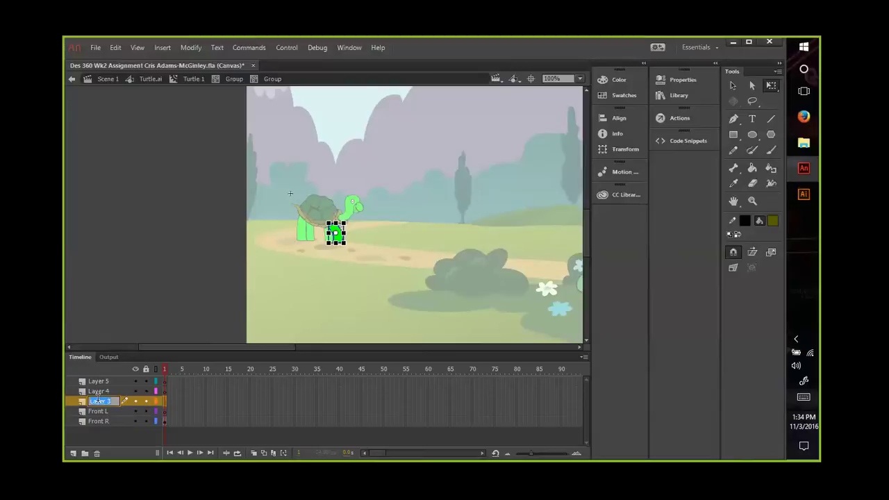
{"action": "type", "text": "Back R"}
{"action": "double_click", "coordinate": [99, 391]}
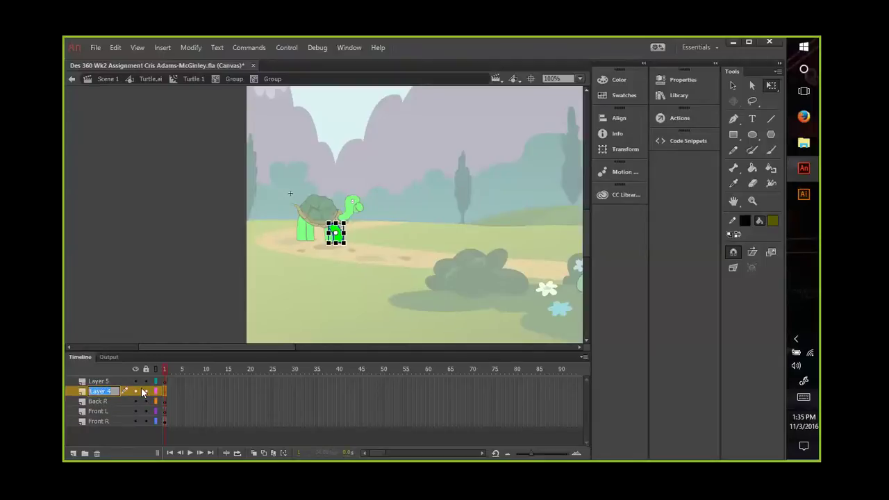
{"action": "type", "text": "BA"}
{"action": "key", "text": "BackSpace"}
{"action": "type", "text": "ack L"}
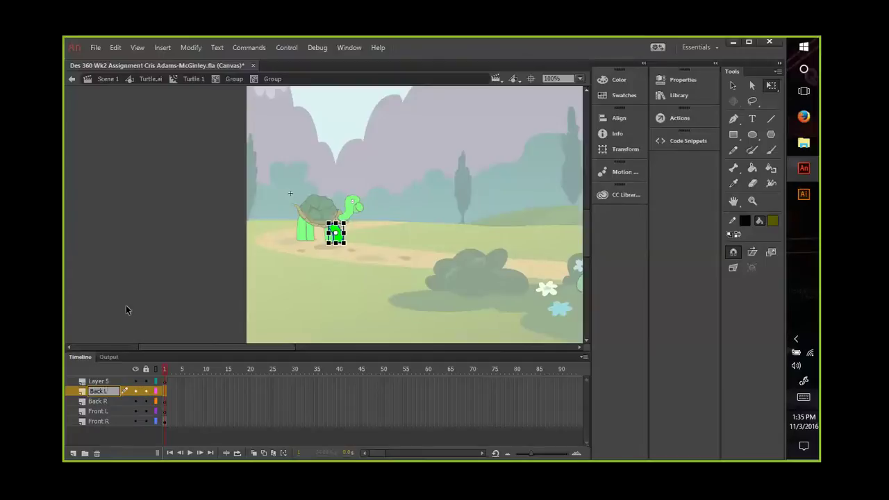
{"action": "left_click", "coordinate": [105, 264]}
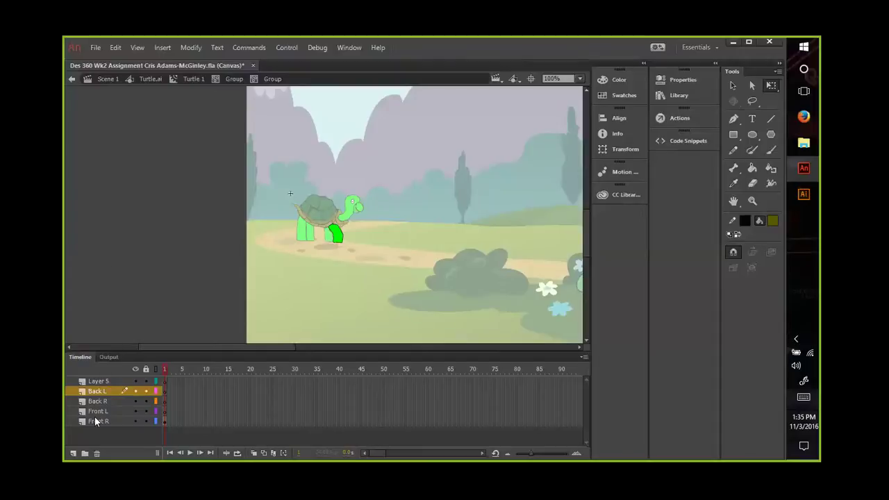
Step: Rename the topmost layer, Layer 5, as Body
{"action": "left_click", "coordinate": [101, 381]}
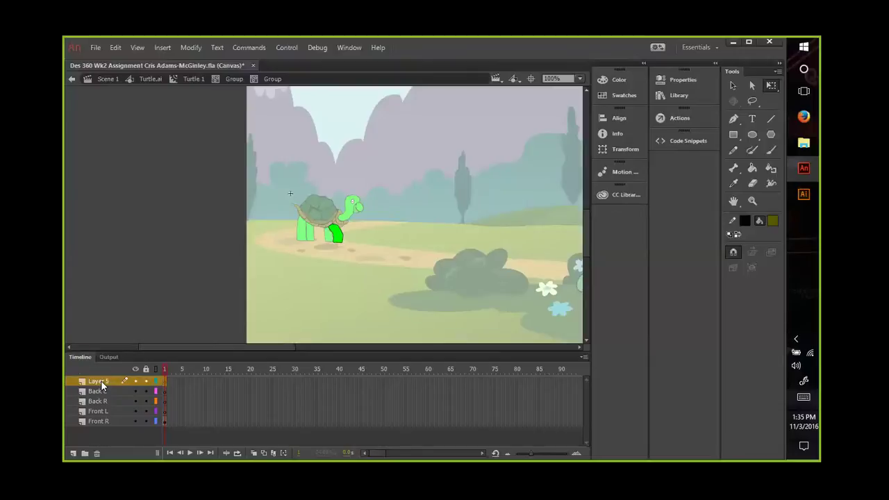
{"action": "double_click", "coordinate": [101, 381]}
{"action": "type", "text": "Body"}
{"action": "key", "text": "Return"}
Step: Select the nearer front leg on the Front R layer, review the commands available for it, and deselect it
{"action": "left_click", "coordinate": [95, 421]}
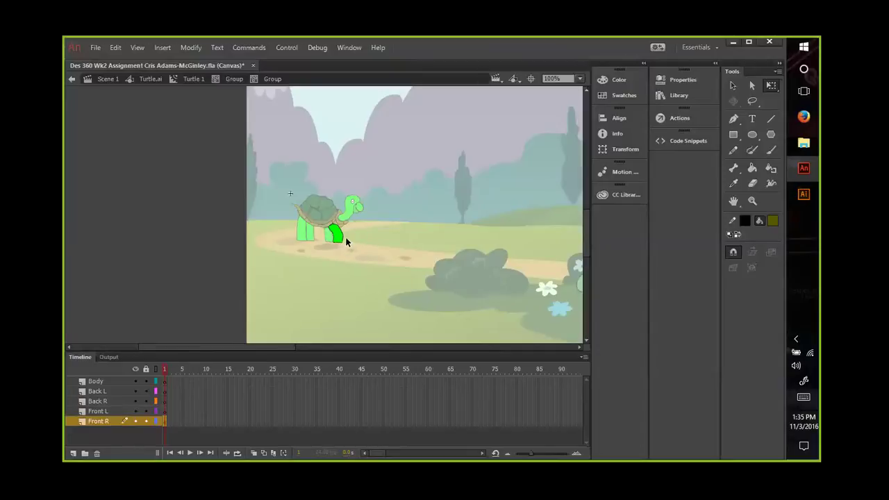
{"action": "left_click", "coordinate": [342, 242]}
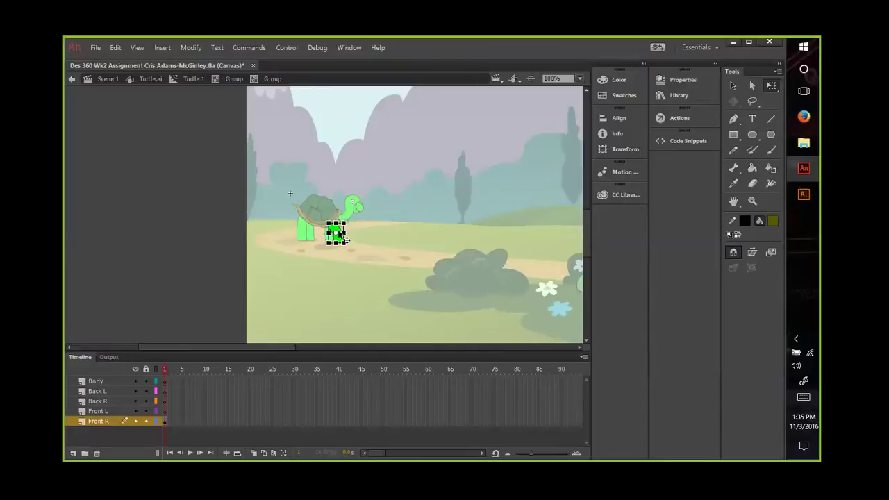
{"action": "right_click", "coordinate": [340, 235]}
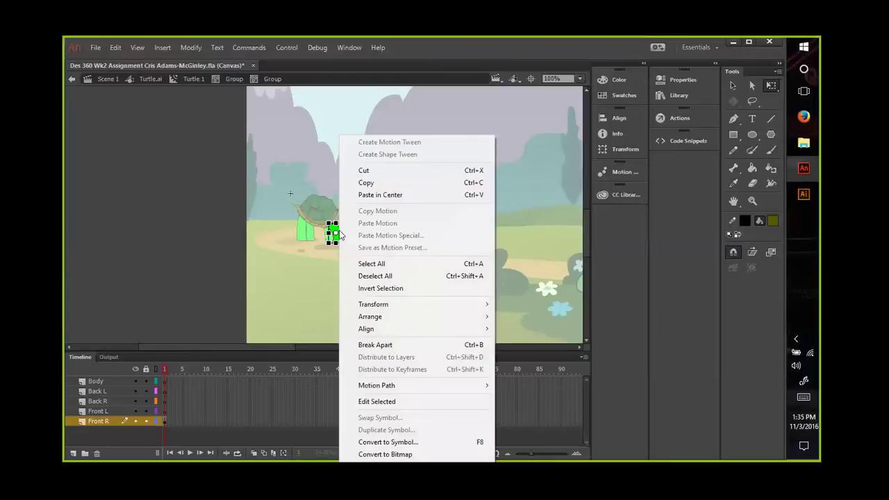
{"action": "mouse_move", "coordinate": [386, 393]}
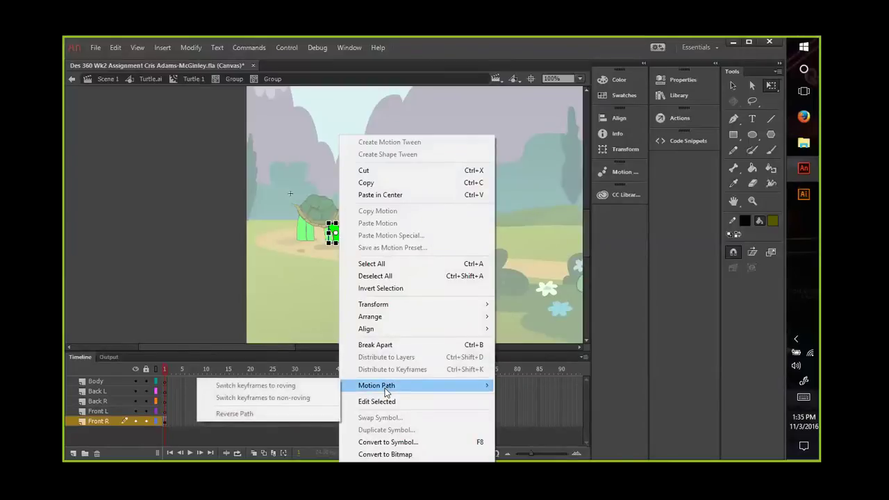
{"action": "left_click", "coordinate": [154, 199]}
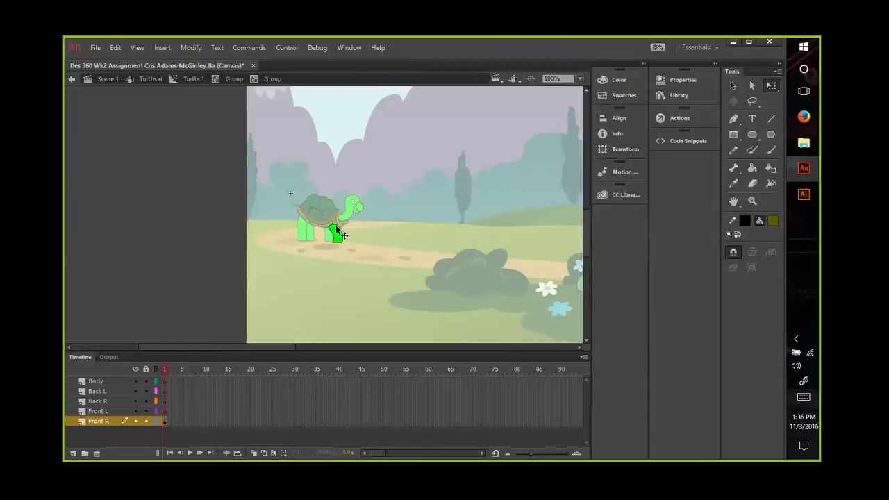
{"action": "left_click_drag", "start_coordinate": [332, 221], "coordinate": [337, 243]}
{"action": "left_click", "coordinate": [338, 237]}
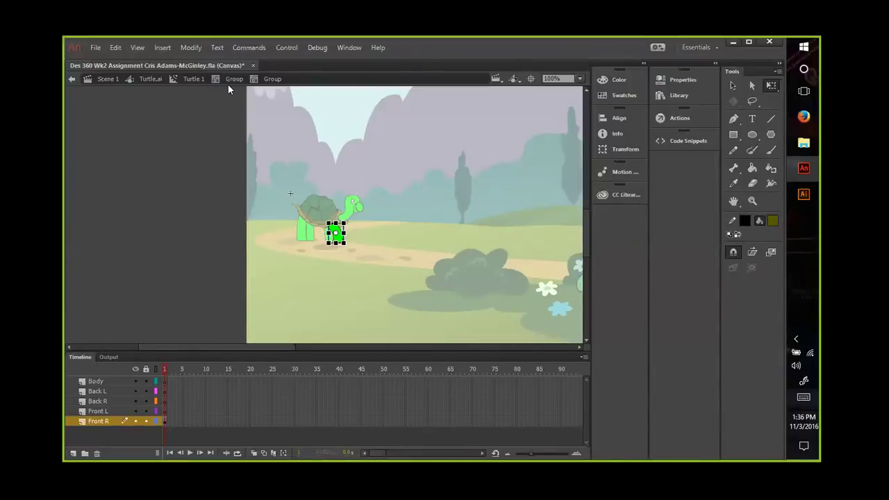
{"action": "left_click", "coordinate": [195, 145]}
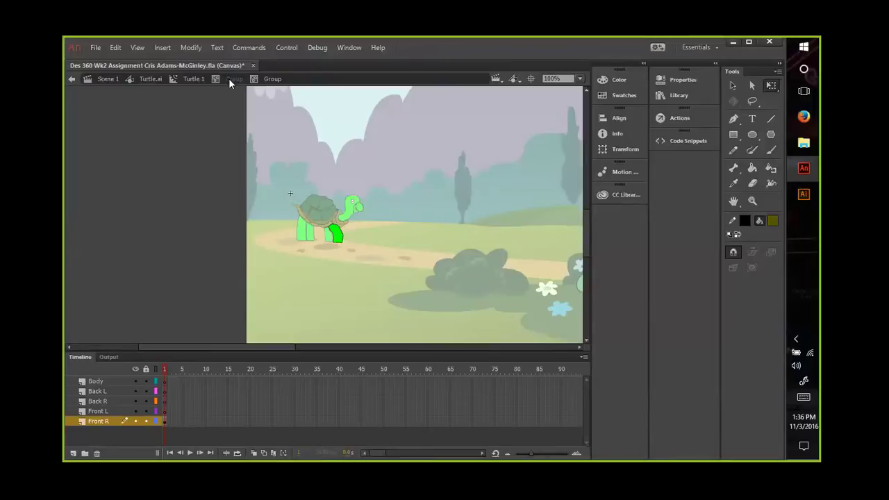
Step: Leave the nested leg groups and the Turtle 1 symbol and return to Scene 1
{"action": "double_click", "coordinate": [178, 171]}
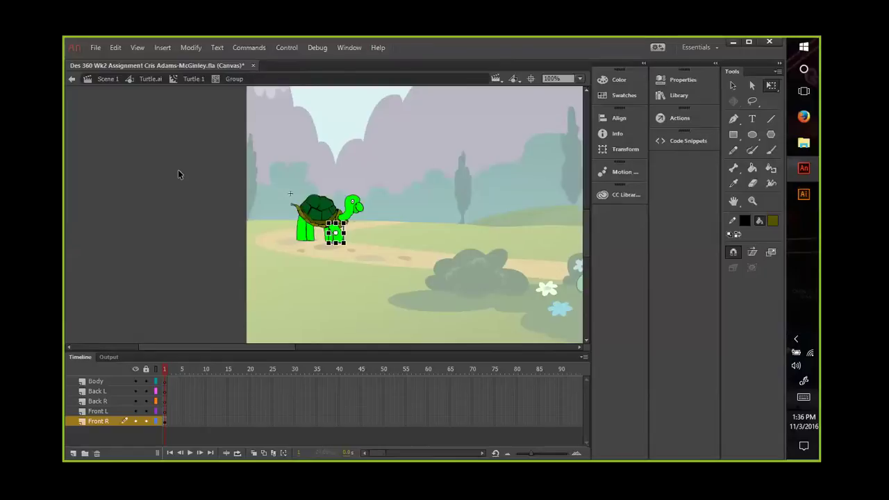
{"action": "double_click", "coordinate": [178, 169]}
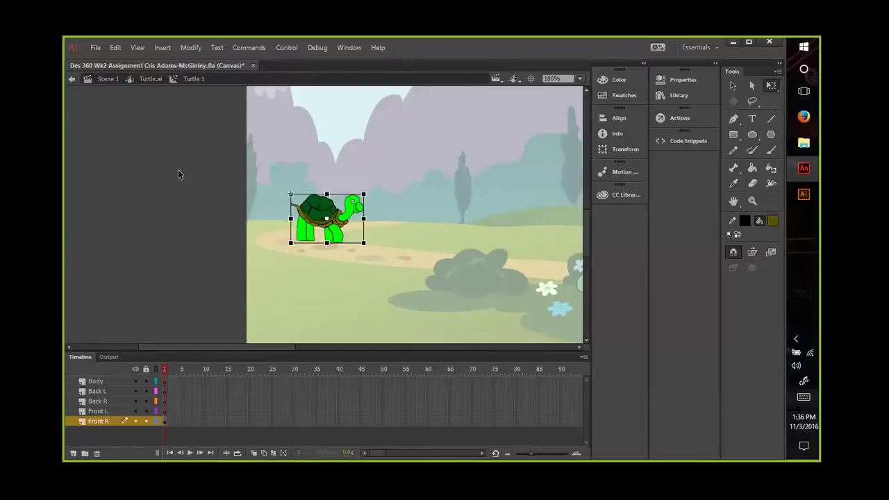
{"action": "double_click", "coordinate": [177, 170]}
{"action": "double_click", "coordinate": [178, 170]}
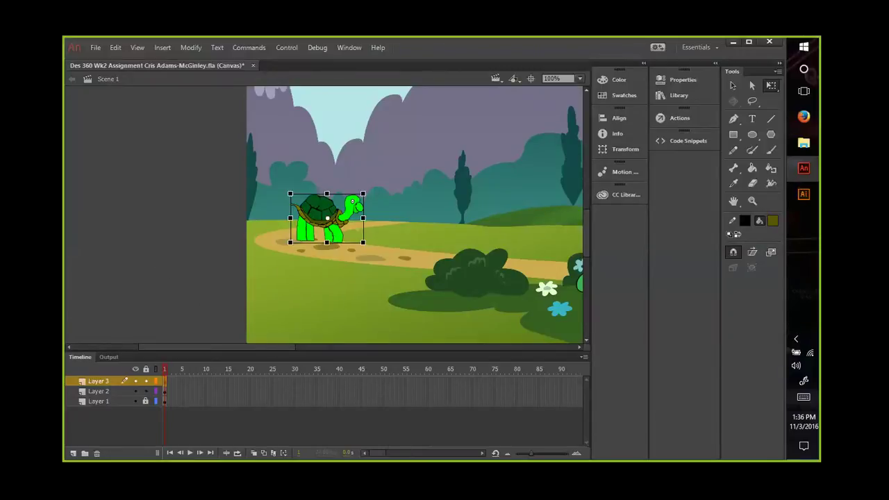
Step: Open the small turtle's Turtle.ai and Turtle 1 symbols and enter the nested group of the foremost front leg for editing
{"action": "scroll", "coordinate": [368, 389], "scroll_direction": "right", "scroll_amount": 2}
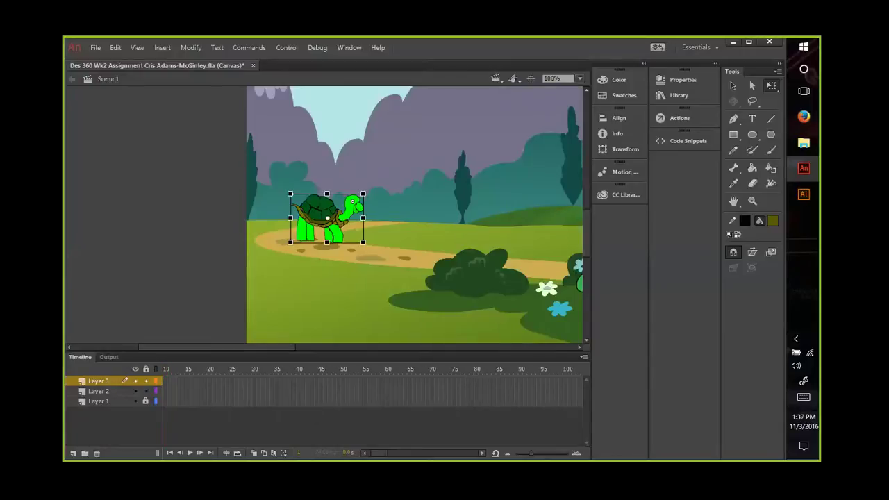
{"action": "left_click", "coordinate": [580, 343]}
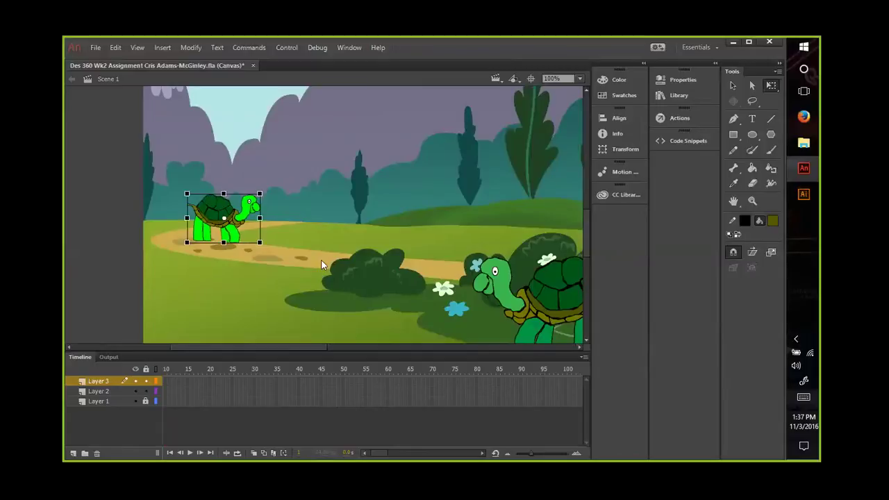
{"action": "double_click", "coordinate": [236, 240]}
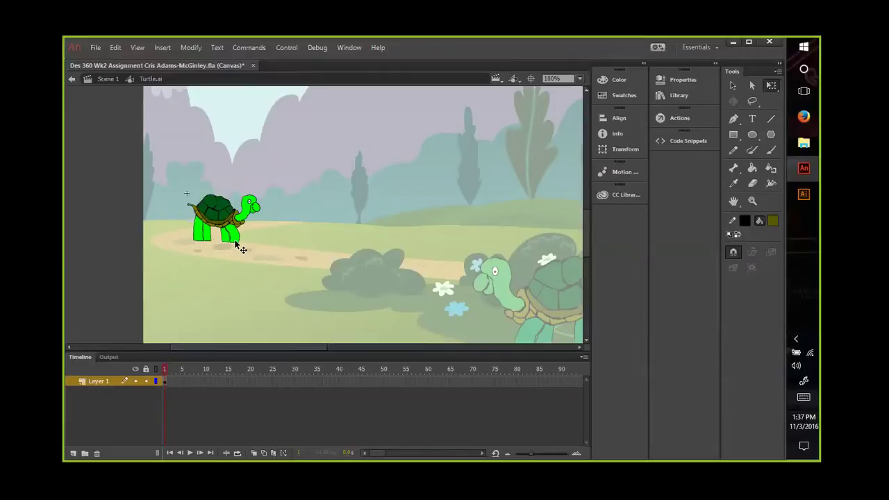
{"action": "double_click", "coordinate": [236, 244]}
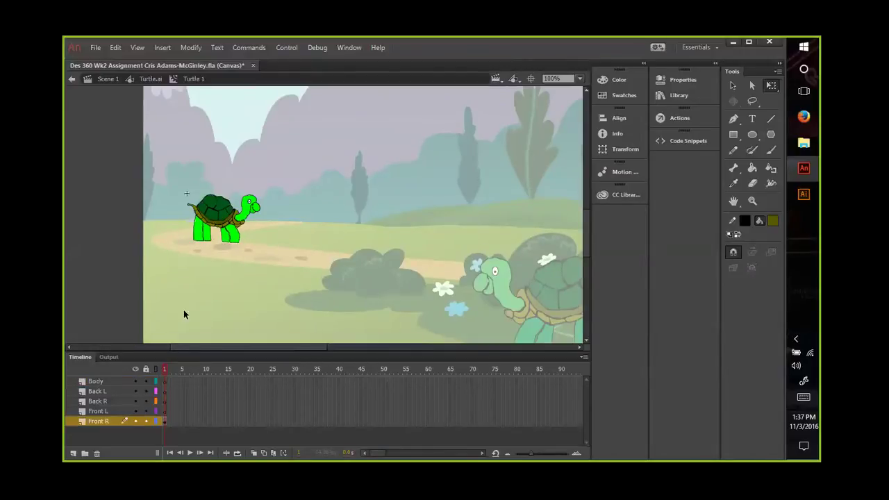
{"action": "left_click", "coordinate": [235, 240]}
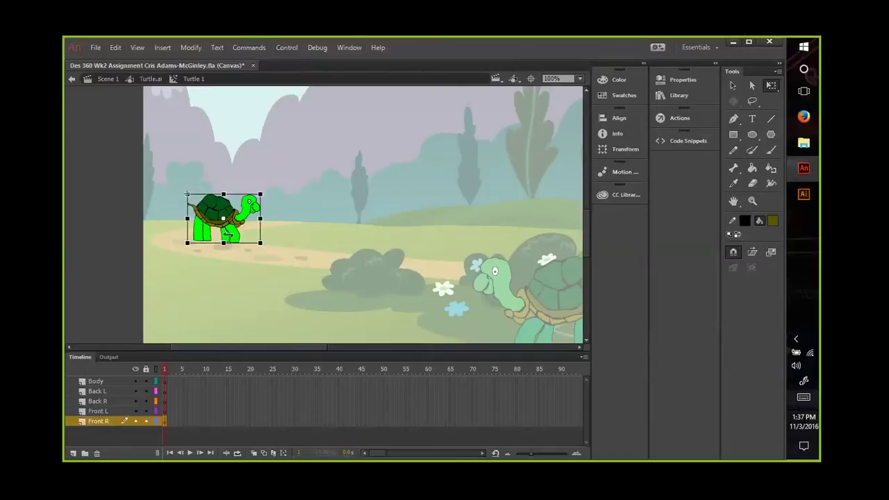
{"action": "double_click", "coordinate": [229, 235]}
{"action": "left_click", "coordinate": [236, 236]}
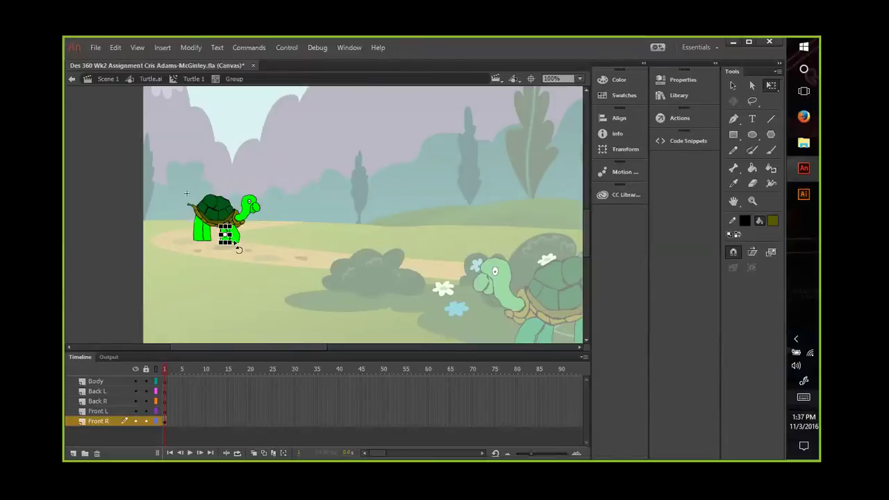
{"action": "double_click", "coordinate": [235, 240]}
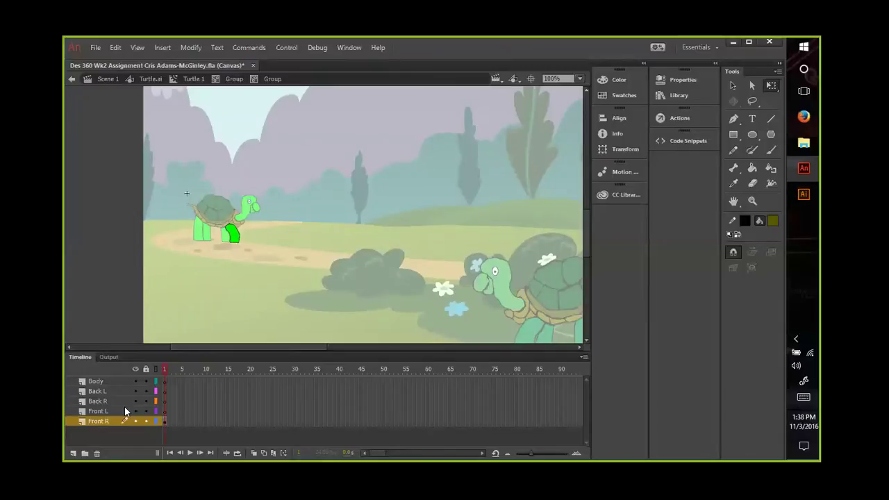
Step: Try rotating the foremost front leg slightly back and forth with the Free Transform tool
{"action": "left_click", "coordinate": [240, 242]}
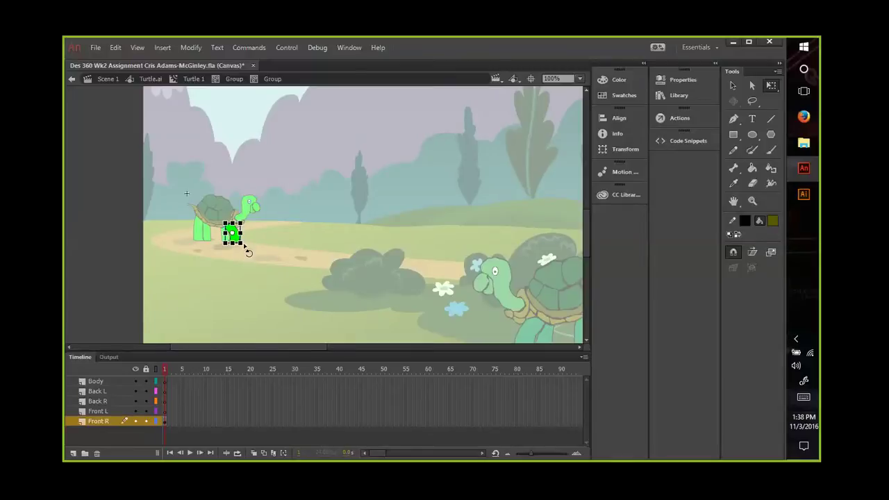
{"action": "left_click_drag", "start_coordinate": [248, 251], "coordinate": [252, 251]}
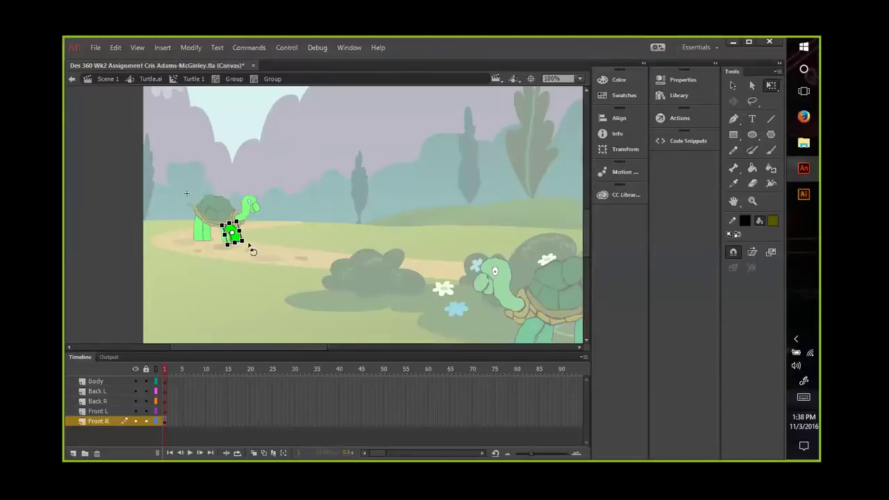
{"action": "left_click", "coordinate": [110, 256]}
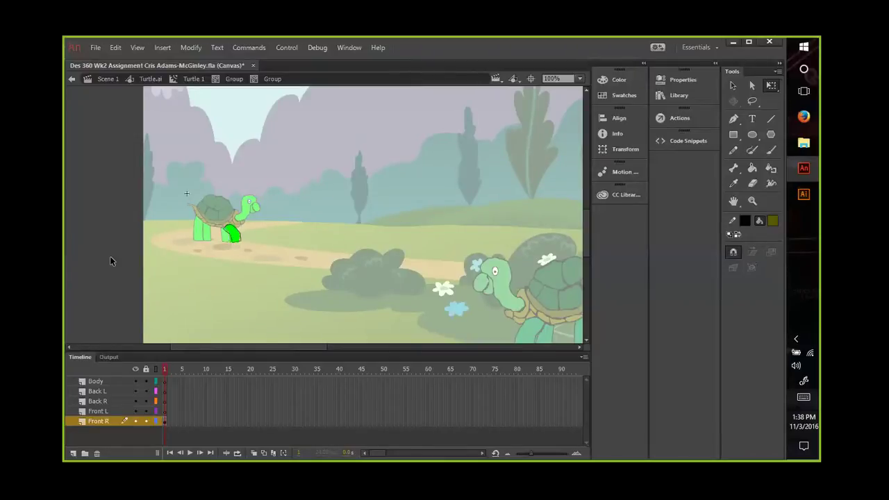
{"action": "left_click", "coordinate": [239, 240]}
{"action": "left_click_drag", "start_coordinate": [246, 254], "coordinate": [243, 251]}
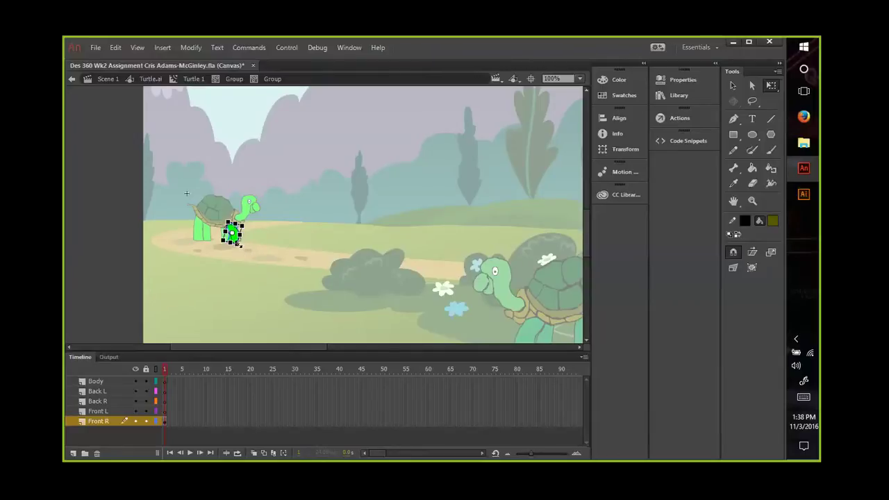
{"action": "left_click_drag", "start_coordinate": [246, 254], "coordinate": [246, 249]}
{"action": "left_click", "coordinate": [81, 254]}
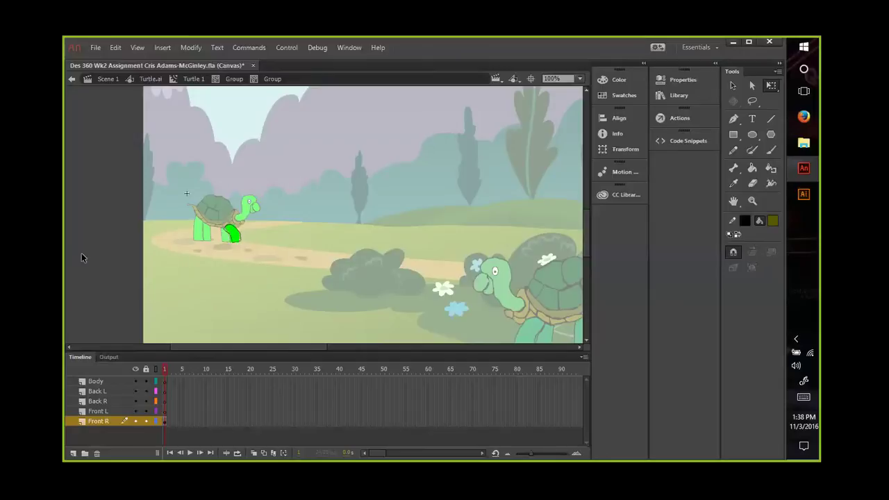
{"action": "left_click", "coordinate": [239, 243]}
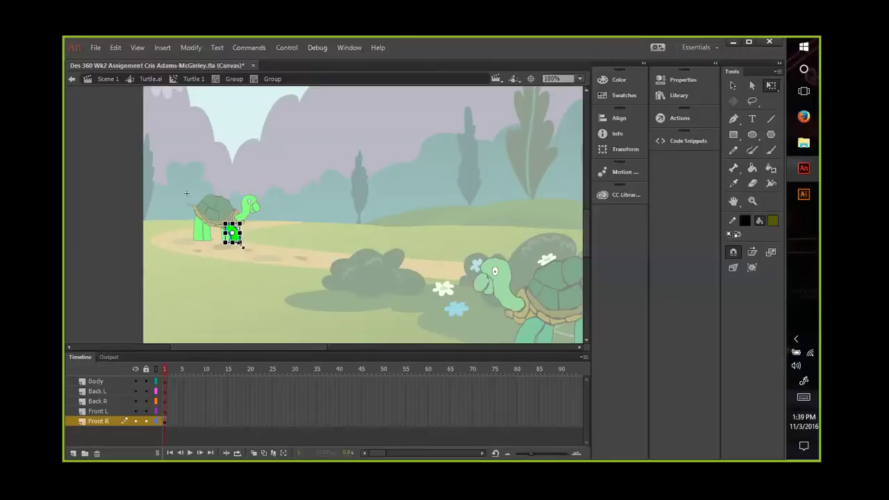
{"action": "left_click_drag", "start_coordinate": [244, 251], "coordinate": [242, 255]}
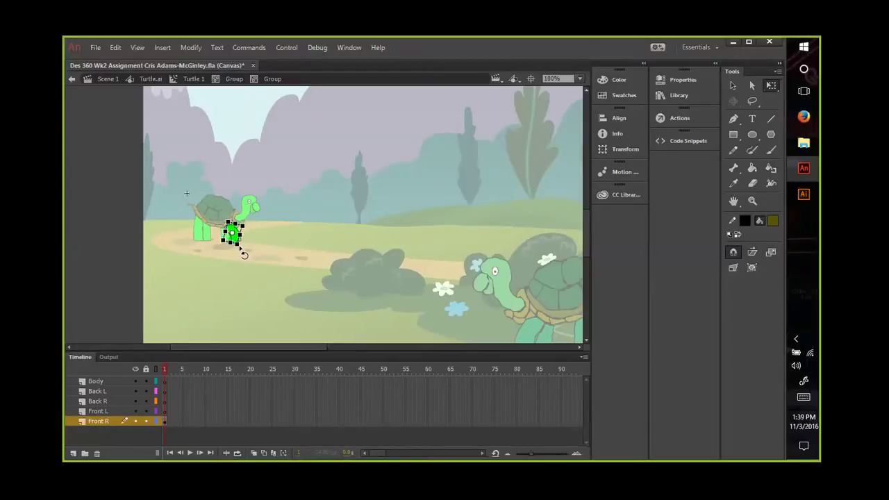
Step: Undo all the trial rotations of the front leg
{"action": "key", "text": "ctrl+z"}
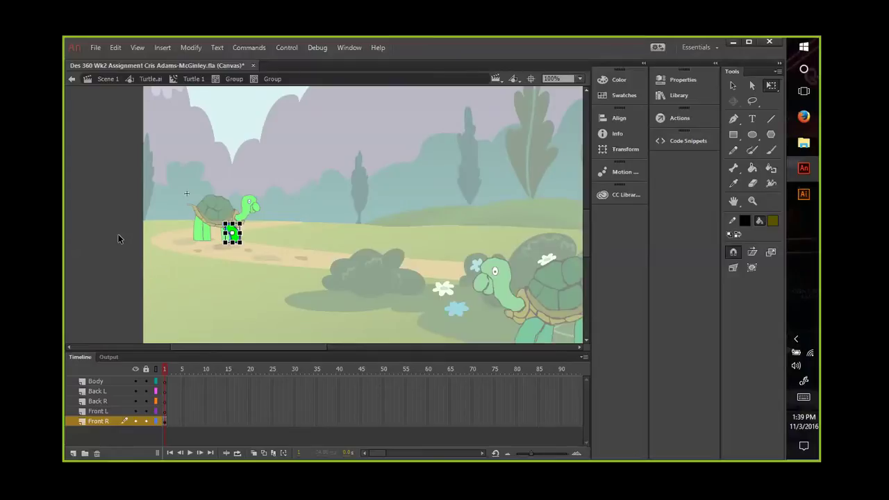
{"action": "key", "text": "ctrl+z"}
{"action": "key", "text": "ctrl+z"}
{"action": "key", "text": "ctrl+z"}
{"action": "key", "text": "ctrl+z"}
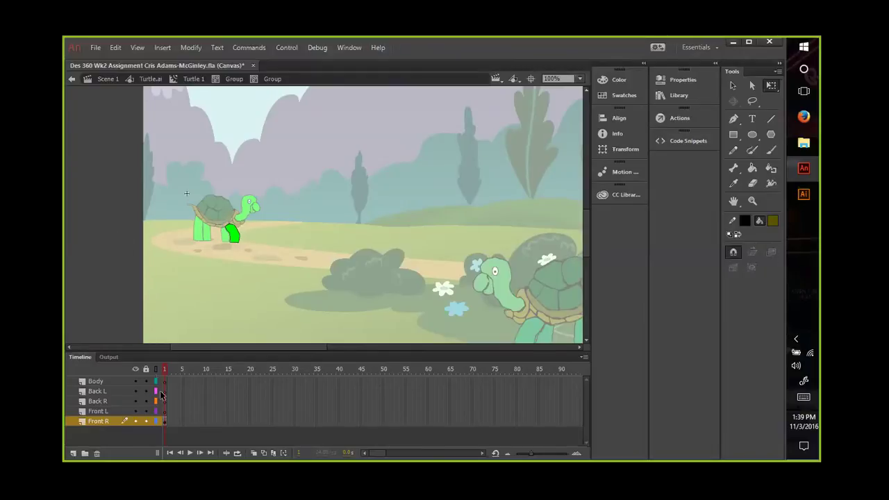
Step: Select the foremost front leg, review the commands available for it, and deselect it with the Front L layer active
{"action": "left_click", "coordinate": [233, 235]}
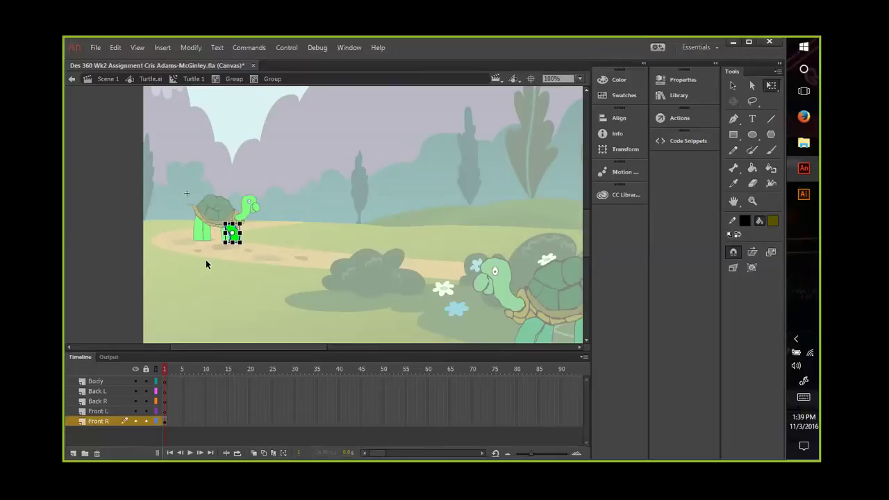
{"action": "right_click", "coordinate": [233, 236]}
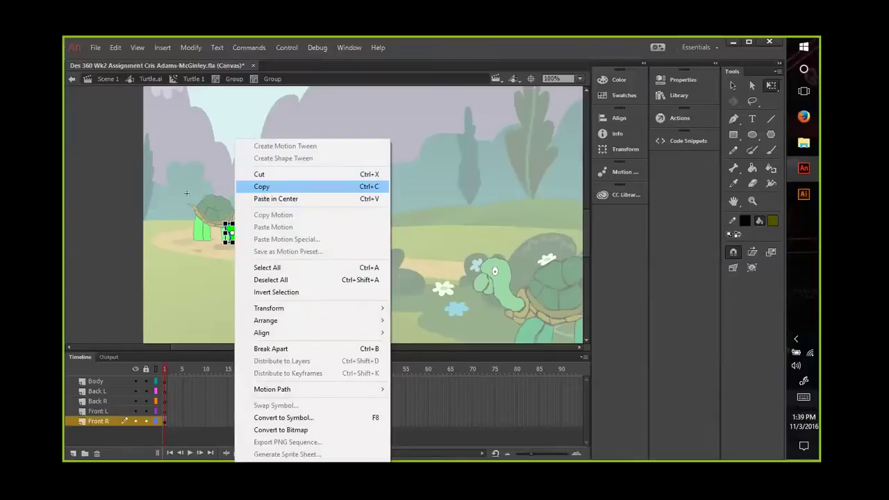
{"action": "left_click", "coordinate": [168, 412]}
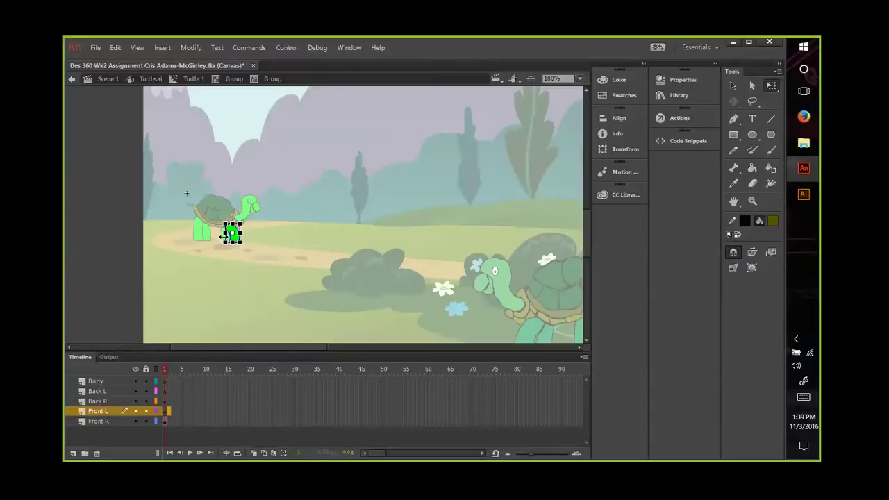
{"action": "left_click", "coordinate": [159, 254]}
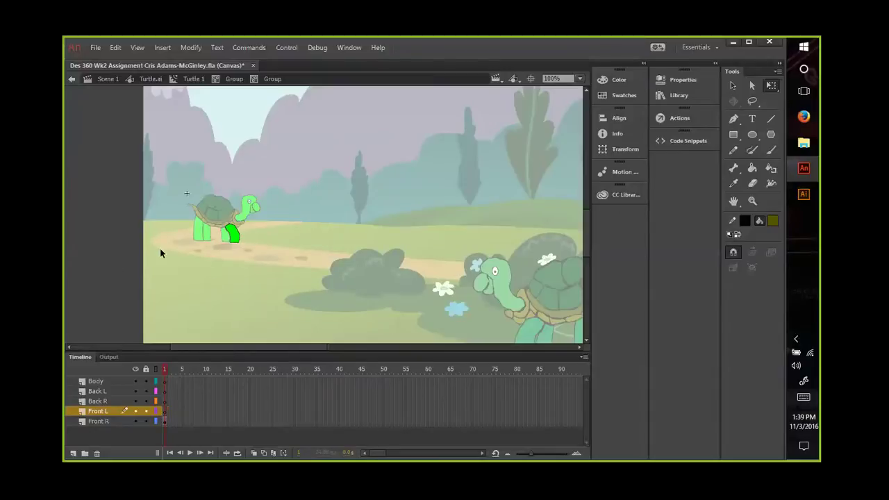
Step: Return to the outer group and cut the other front leg, the one nearer the back legs, from the Front R layer
{"action": "double_click", "coordinate": [225, 238]}
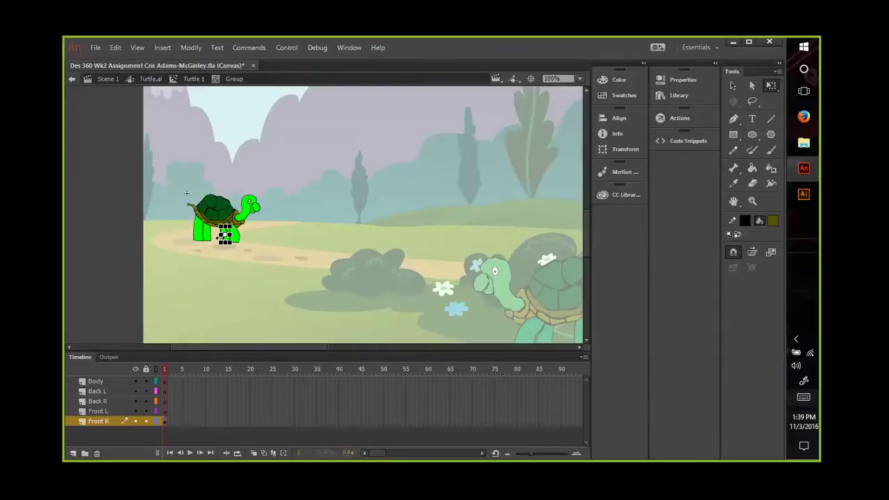
{"action": "right_click", "coordinate": [225, 239]}
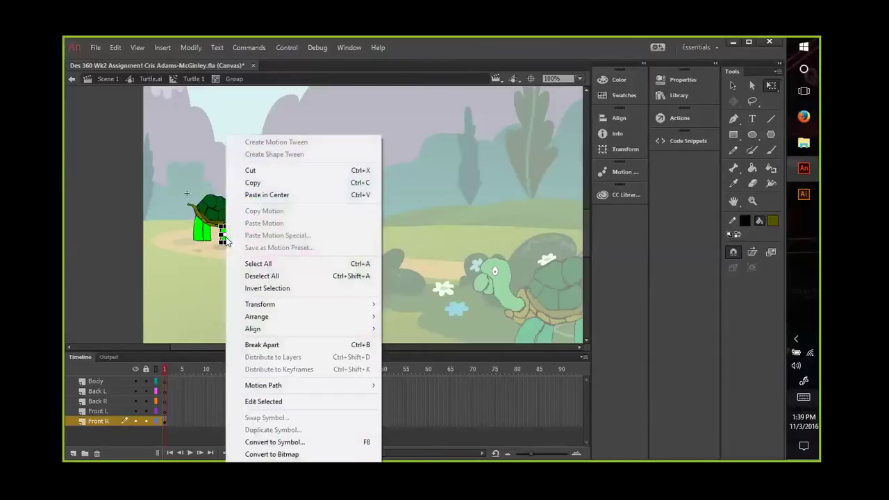
{"action": "left_click", "coordinate": [251, 170]}
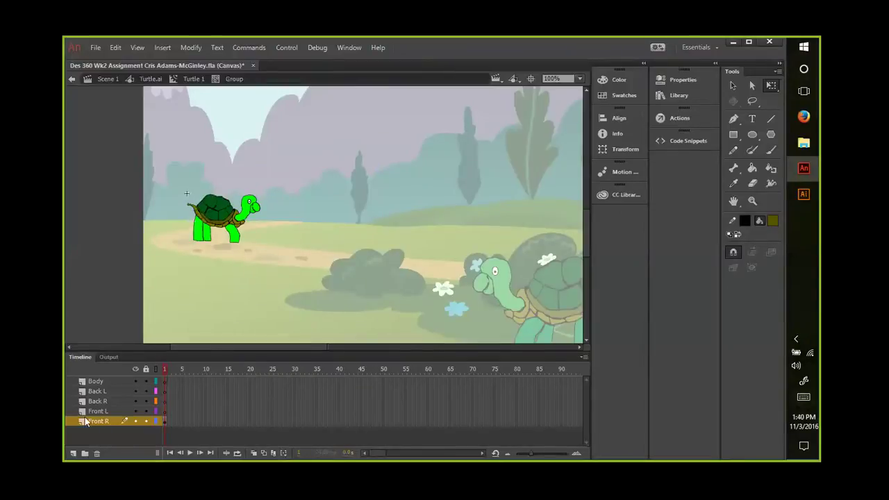
Step: Toggle the visibility of the Front R layer to examine which parts of the turtle it holds, leaving it hidden
{"action": "left_click", "coordinate": [88, 411]}
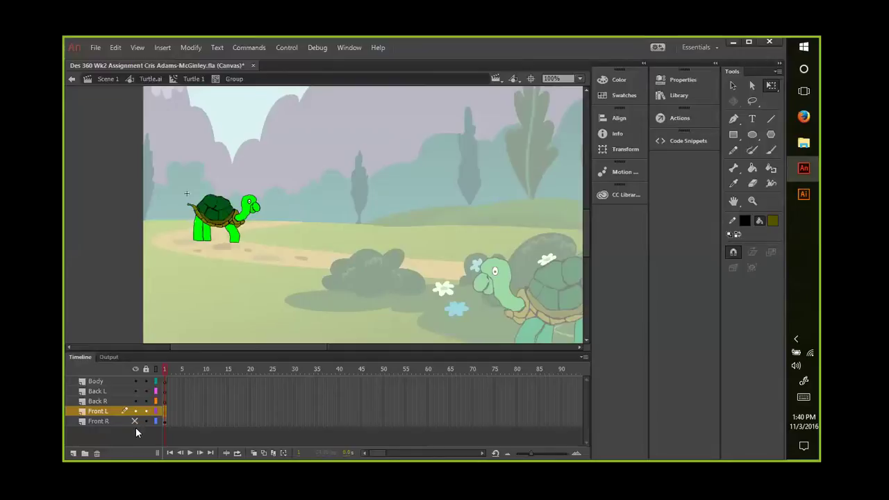
{"action": "left_click", "coordinate": [98, 421]}
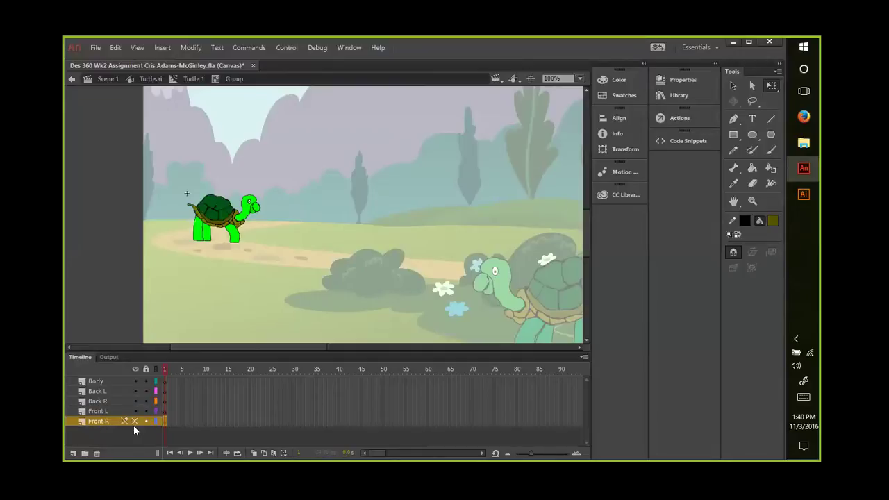
{"action": "left_click", "coordinate": [134, 420]}
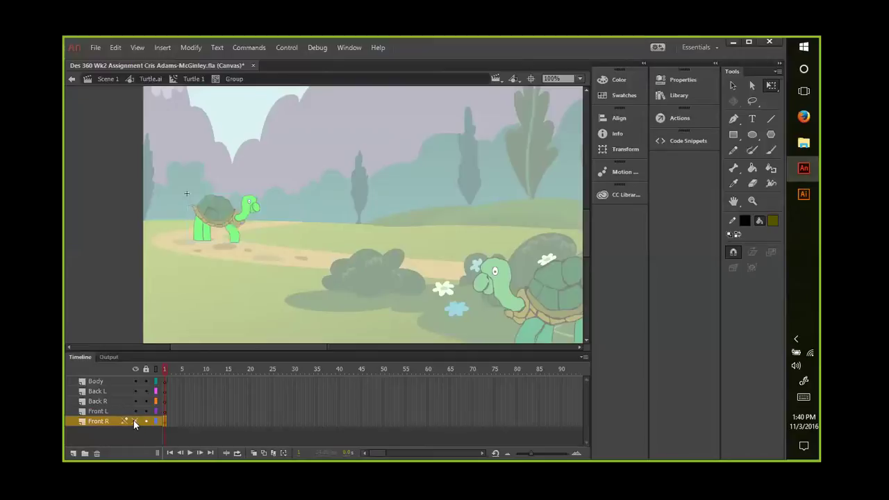
{"action": "left_click", "coordinate": [134, 421]}
{"action": "left_click", "coordinate": [134, 421]}
{"action": "left_click", "coordinate": [134, 421]}
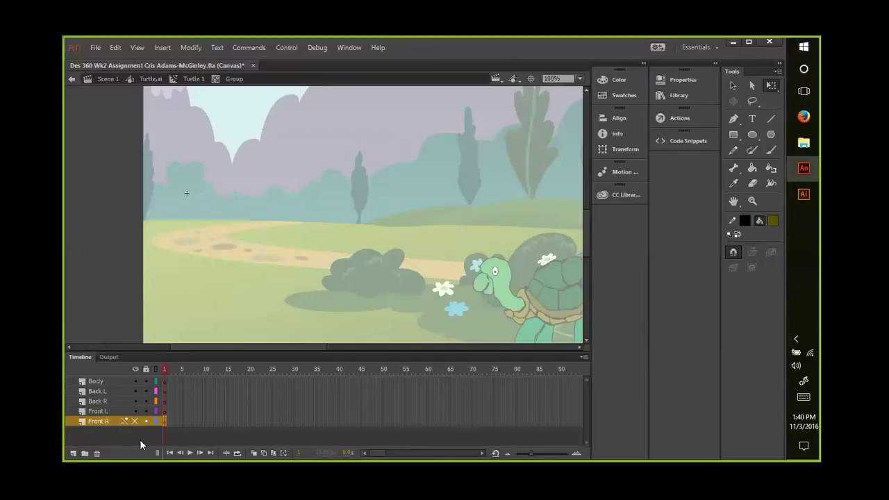
Step: Review the frame commands for the first two frames of the Front L layer and show the Front R layer again
{"action": "left_click", "coordinate": [111, 410]}
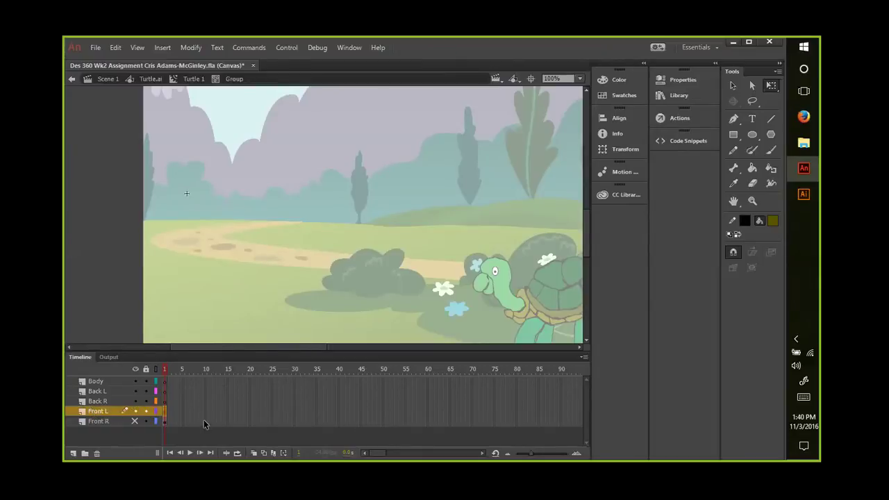
{"action": "right_click", "coordinate": [164, 410]}
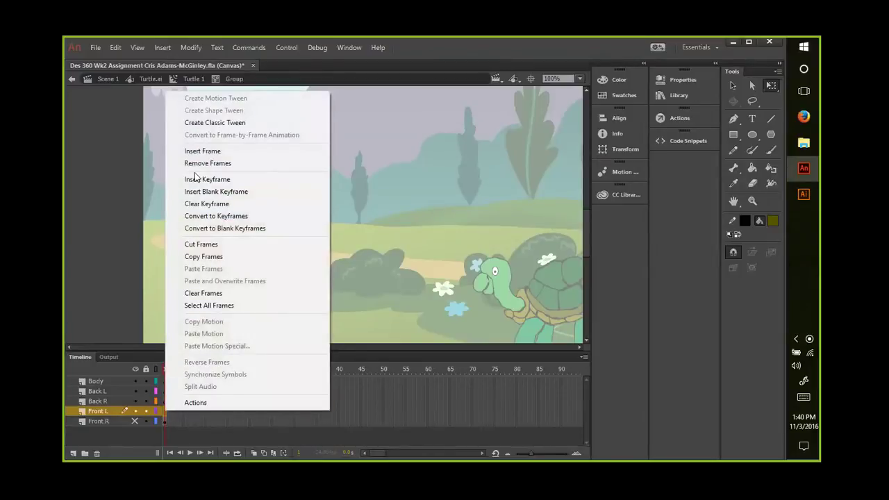
{"action": "left_click", "coordinate": [86, 251]}
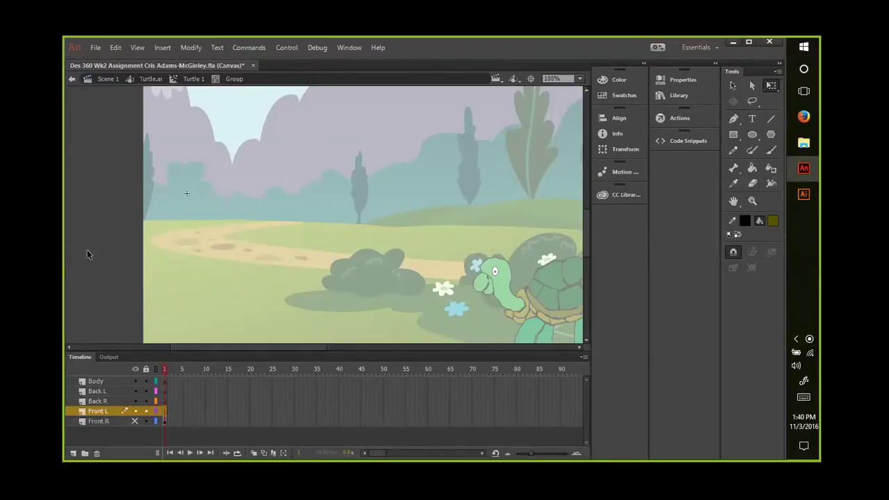
{"action": "left_click", "coordinate": [170, 411]}
{"action": "right_click", "coordinate": [169, 412]}
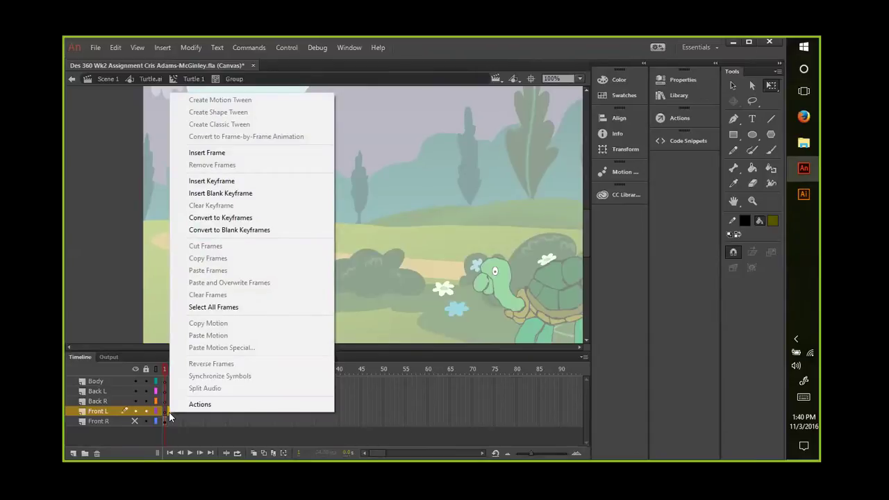
{"action": "left_click", "coordinate": [168, 421]}
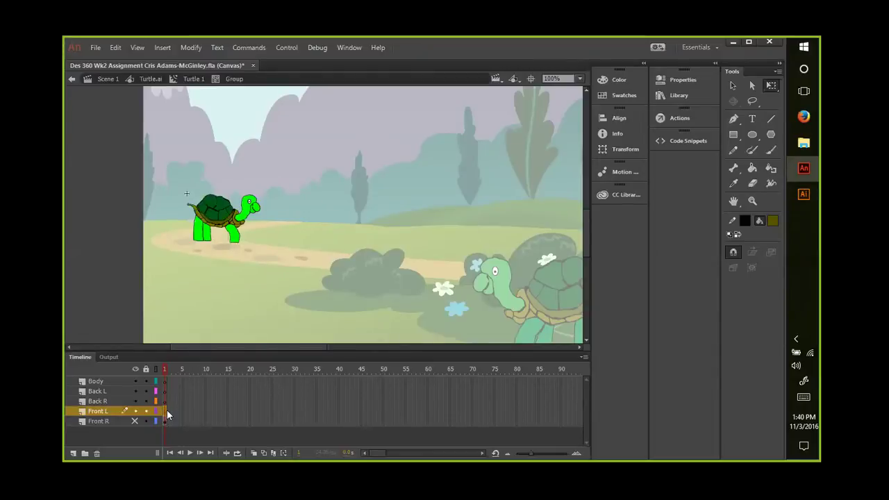
{"action": "right_click", "coordinate": [167, 411]}
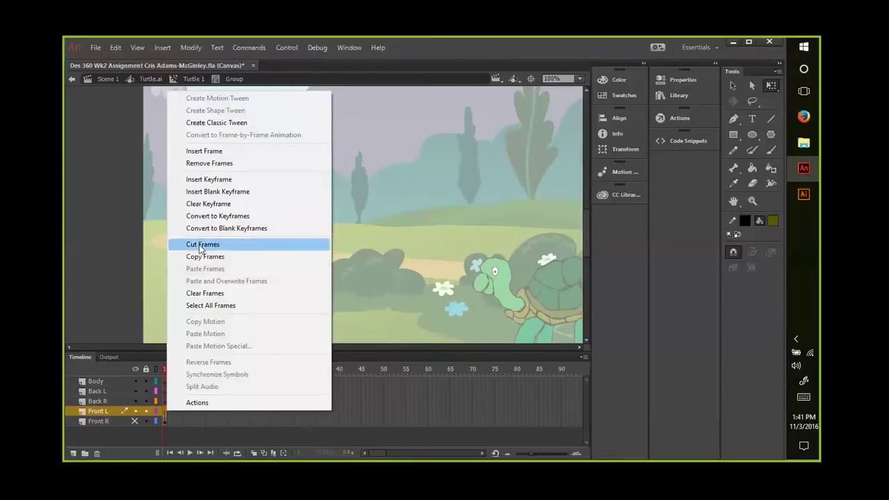
{"action": "left_click", "coordinate": [117, 230]}
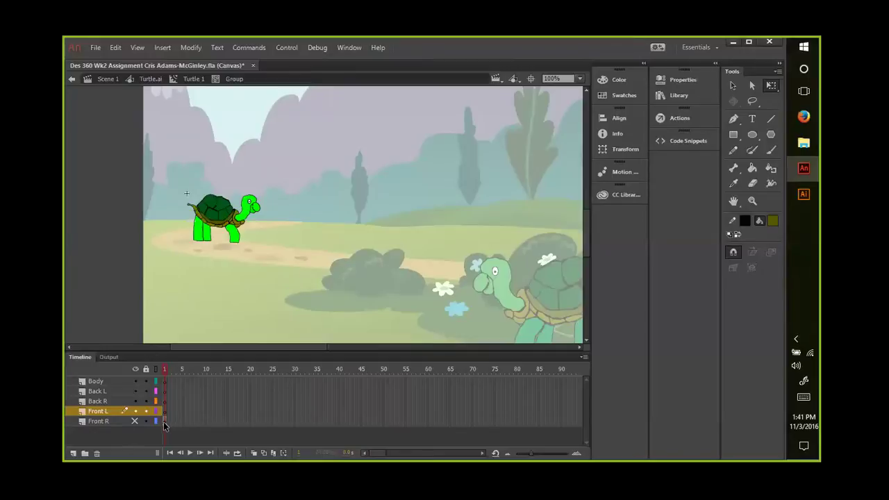
{"action": "left_click", "coordinate": [134, 421]}
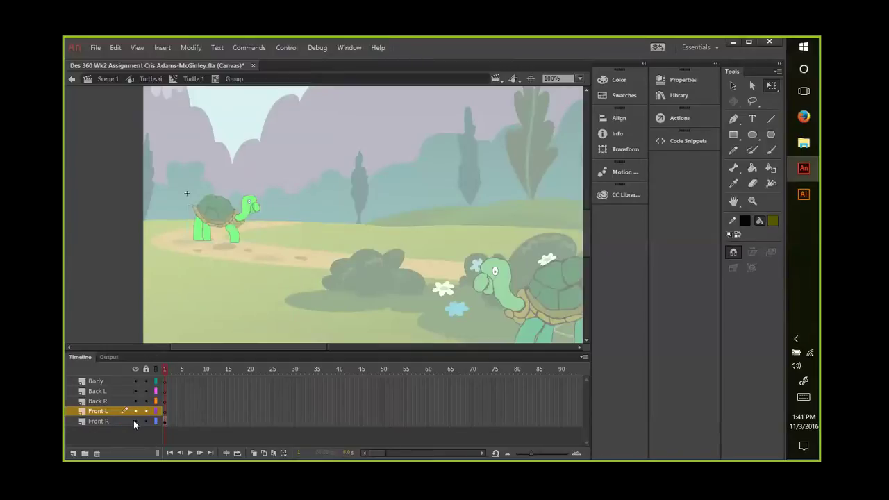
Step: Review the frame commands for the first frame of the Front L layer, checking the Front R layer beforehand
{"action": "left_click", "coordinate": [93, 421]}
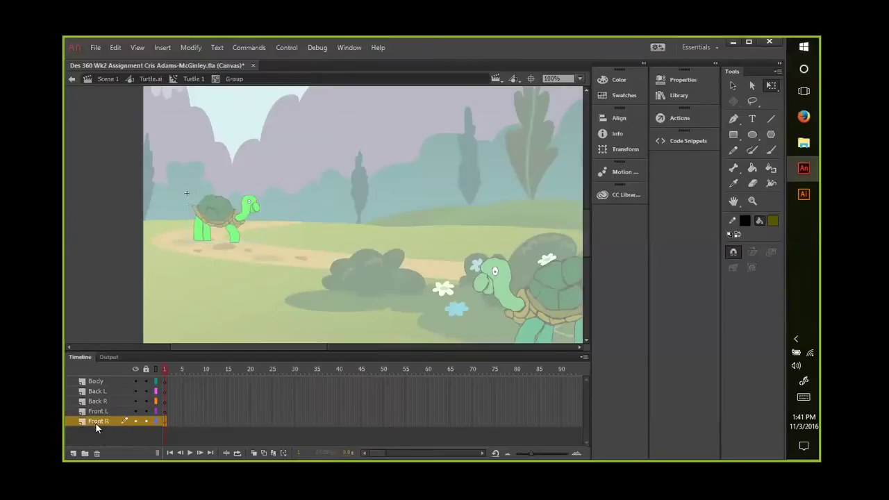
{"action": "left_click", "coordinate": [224, 235]}
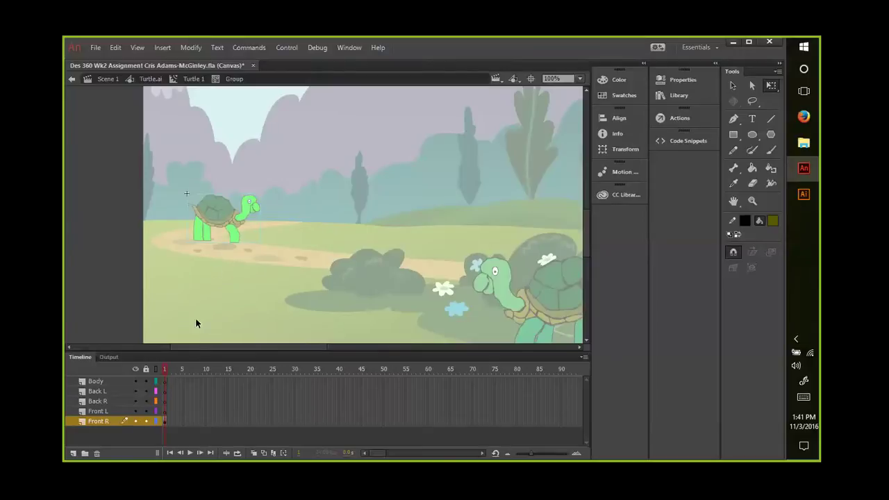
{"action": "left_click", "coordinate": [163, 411]}
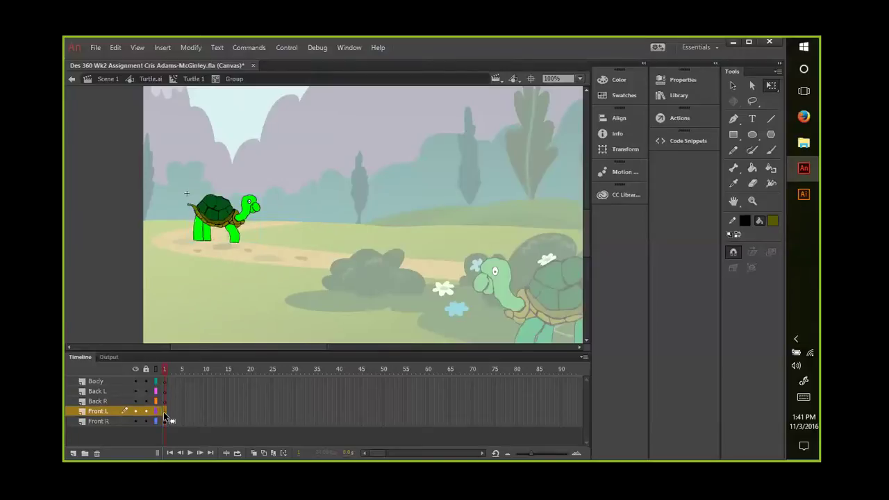
{"action": "right_click", "coordinate": [163, 411]}
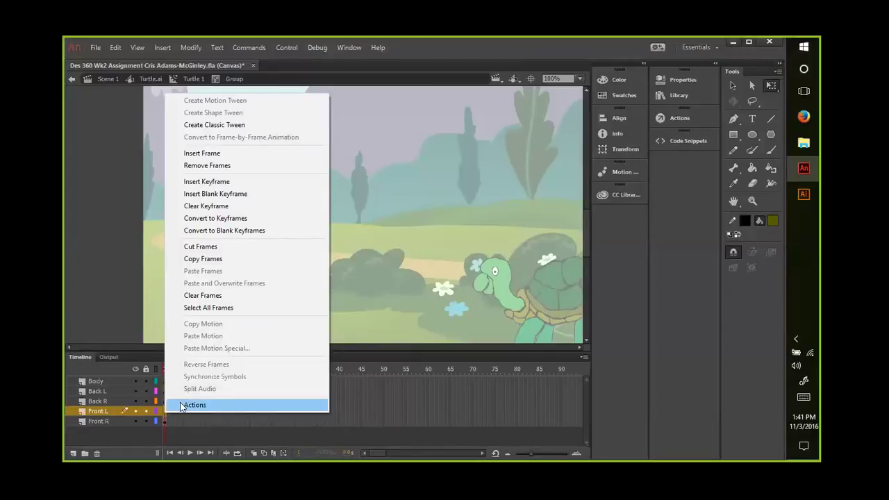
{"action": "left_click", "coordinate": [121, 291]}
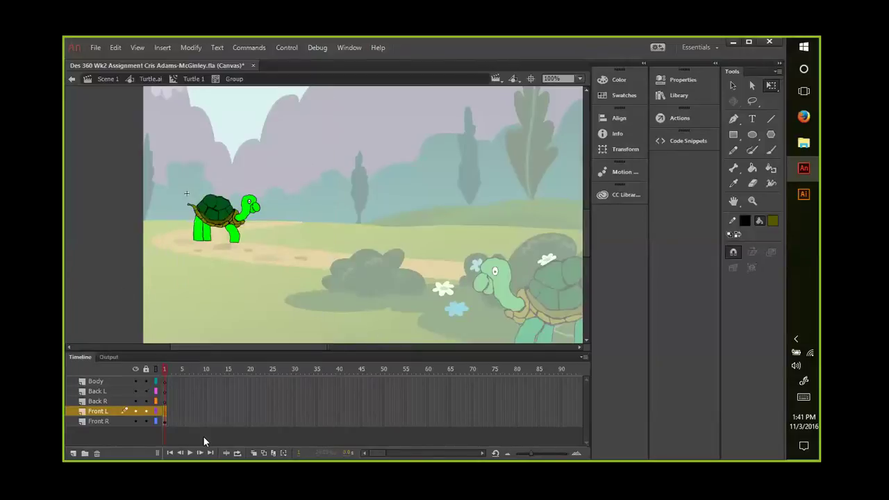
{"action": "right_click", "coordinate": [163, 413]}
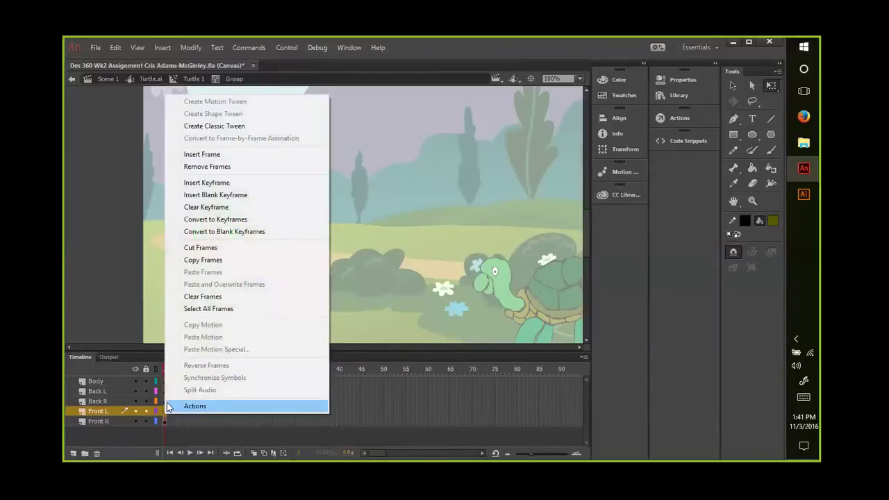
{"action": "left_click", "coordinate": [106, 286]}
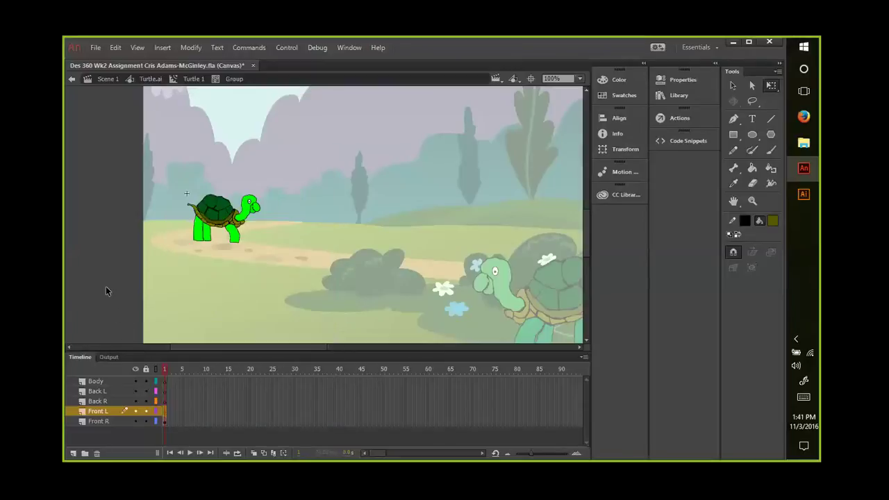
Step: Paste the cut front leg back in place on the Front R layer and deselect it
{"action": "left_click", "coordinate": [223, 235]}
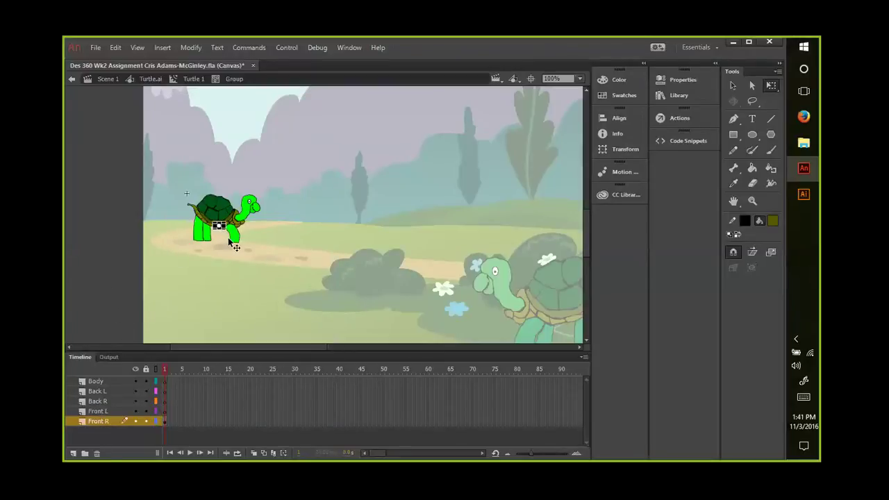
{"action": "right_click", "coordinate": [224, 237]}
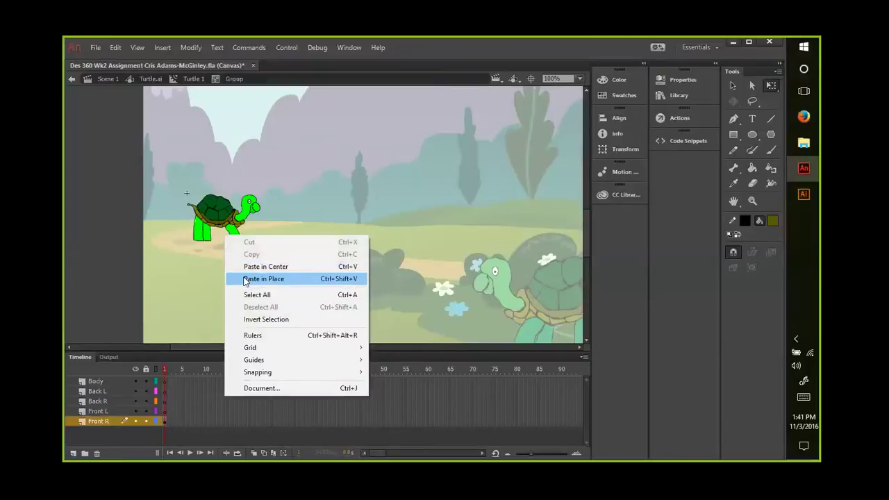
{"action": "left_click", "coordinate": [263, 279]}
{"action": "left_click", "coordinate": [114, 248]}
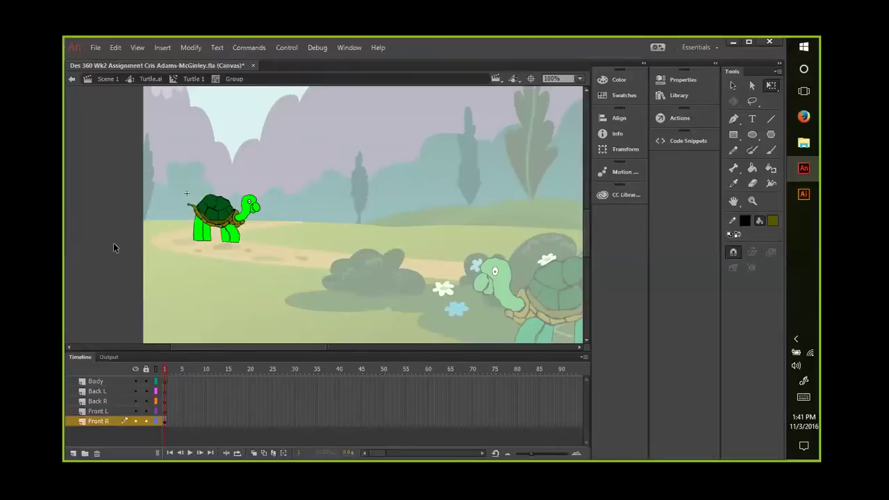
Step: Try to move the front leg nearer the back legs from Front R to the first frame of Front L, pasting it in place
{"action": "right_click", "coordinate": [225, 241]}
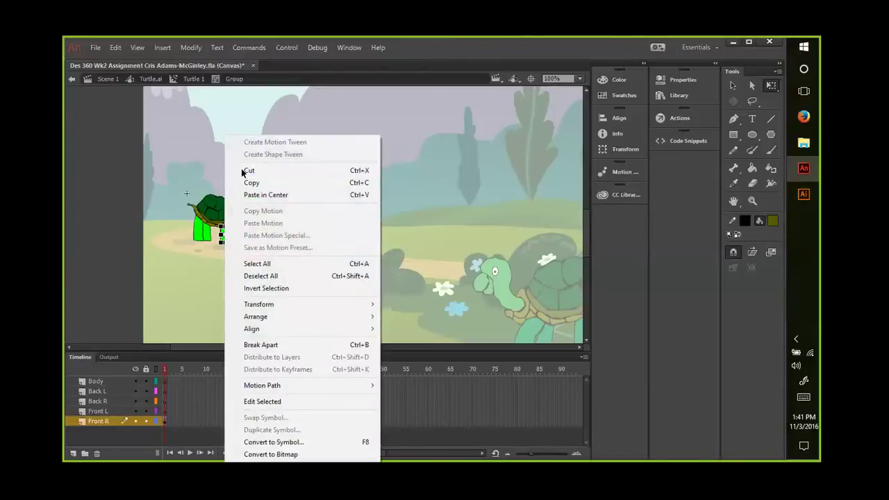
{"action": "left_click", "coordinate": [249, 171]}
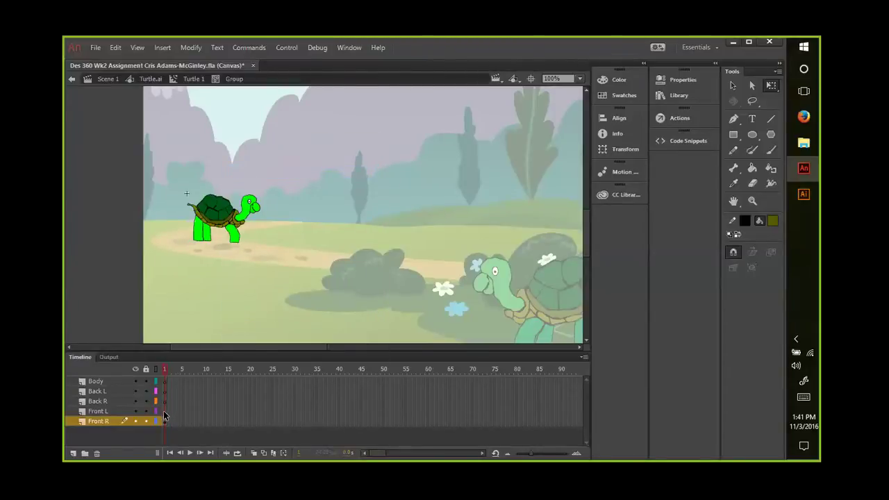
{"action": "left_click", "coordinate": [164, 411]}
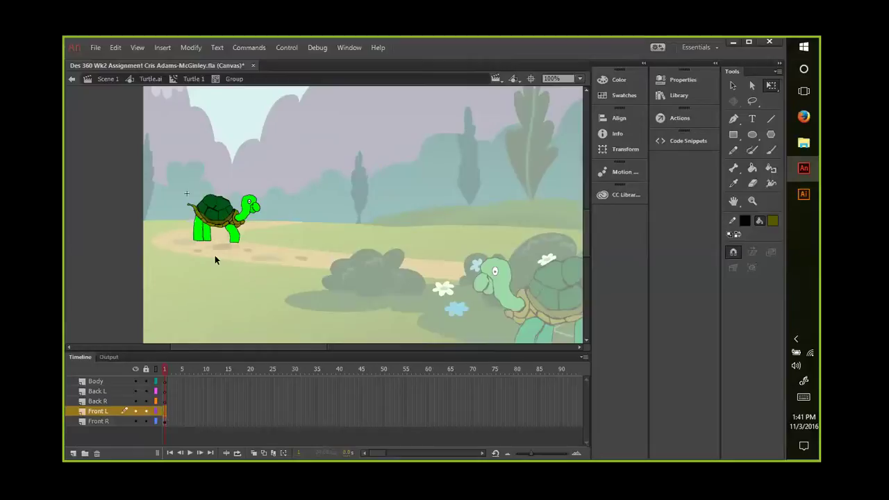
{"action": "right_click", "coordinate": [223, 236]}
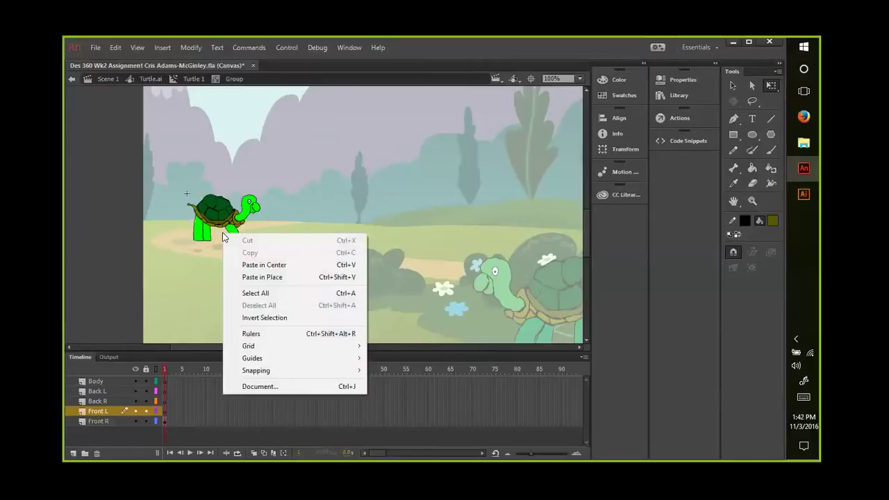
{"action": "left_click", "coordinate": [243, 278]}
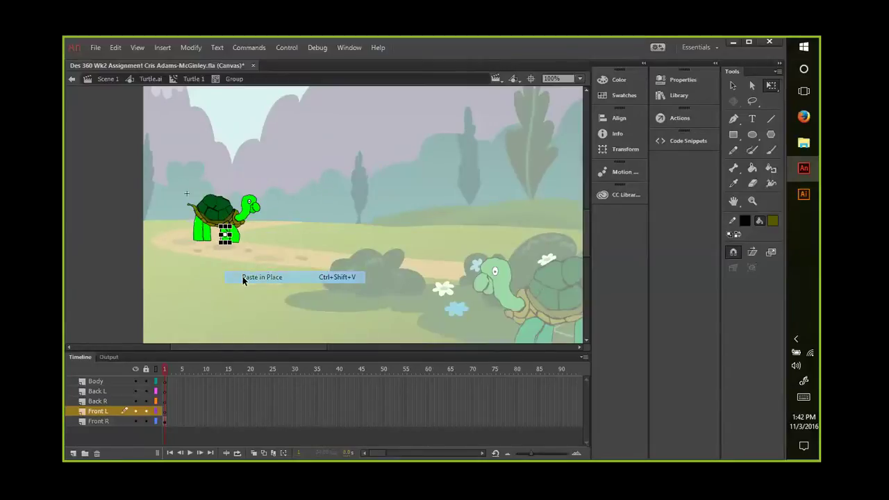
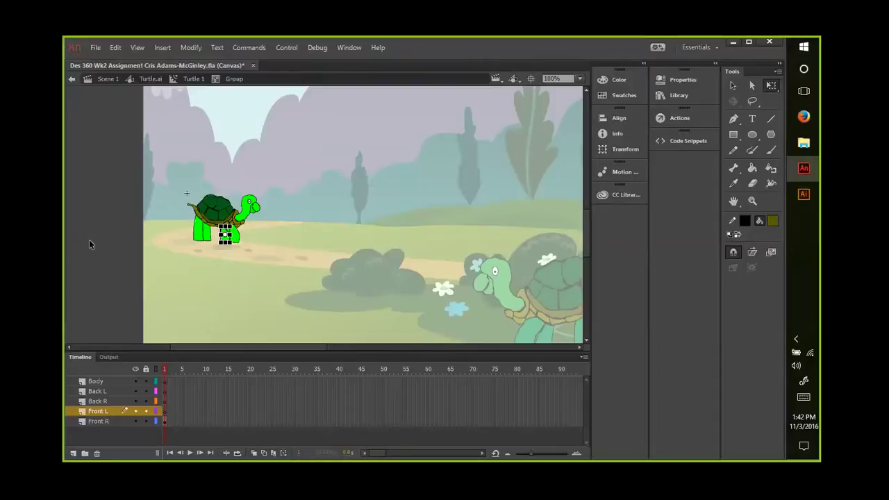
{"action": "left_click", "coordinate": [126, 302]}
{"action": "left_click", "coordinate": [229, 236]}
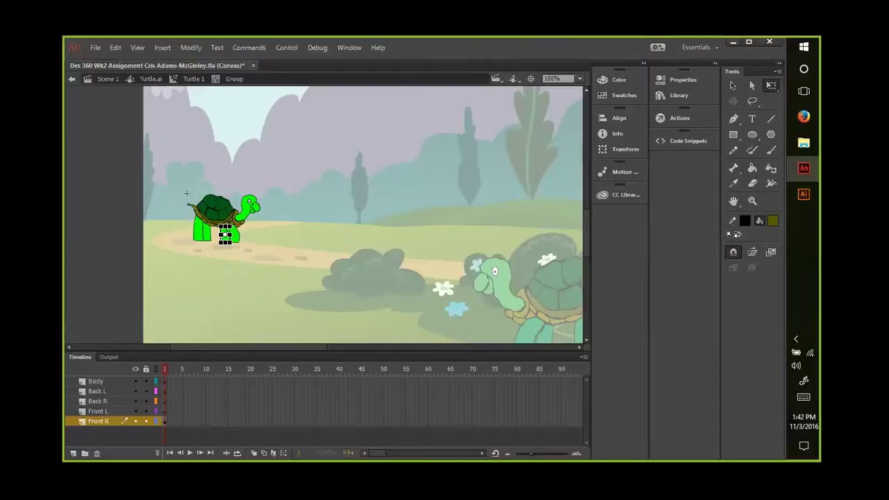
Step: Compare the frame commands available for the first frames of the Front L and Front R layers
{"action": "left_click", "coordinate": [189, 452]}
{"action": "left_click", "coordinate": [189, 452]}
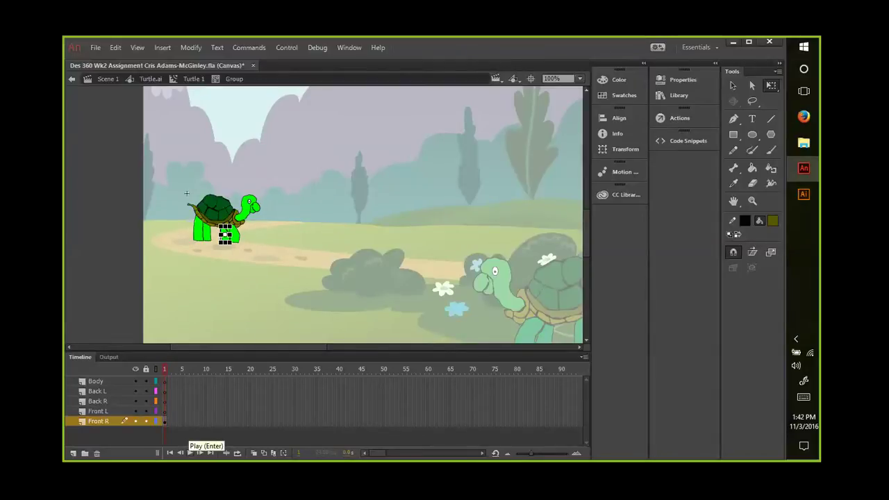
{"action": "left_click", "coordinate": [111, 411]}
{"action": "right_click", "coordinate": [165, 411]}
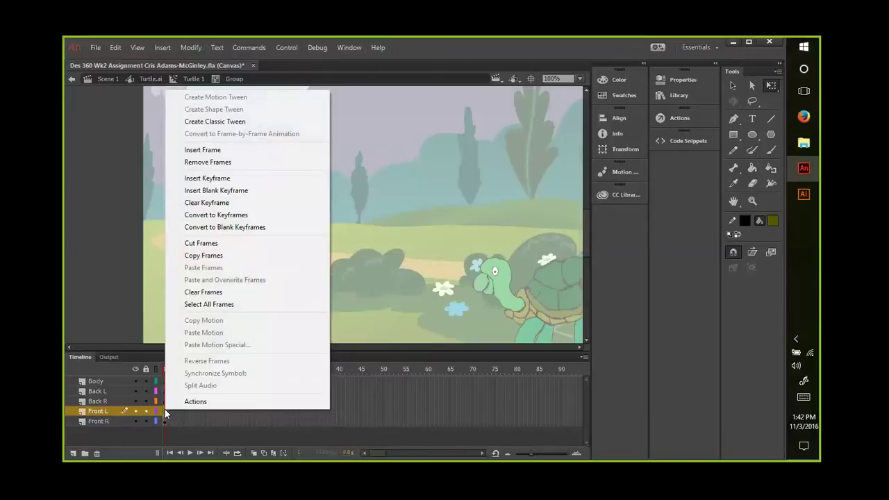
{"action": "key", "text": "Escape"}
{"action": "left_click", "coordinate": [163, 421]}
{"action": "right_click", "coordinate": [163, 421]}
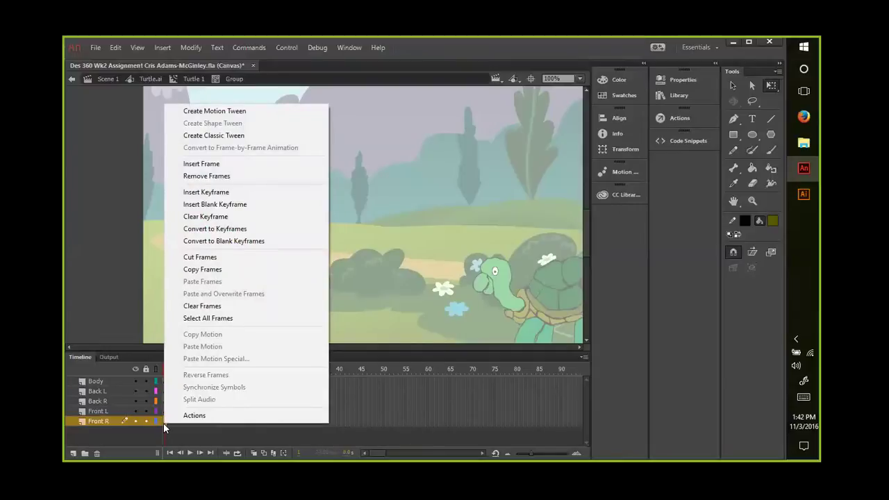
{"action": "key", "text": "Escape"}
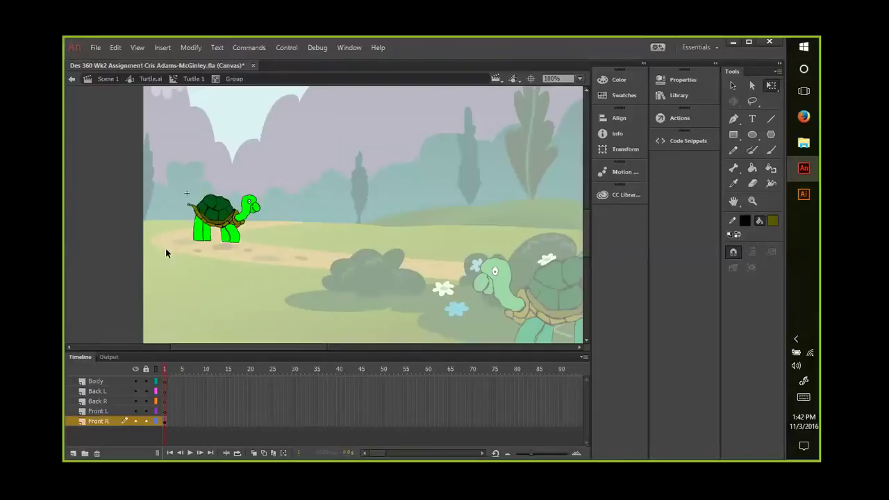
Step: Cut the front leg nearer the back legs from Front R again and paste it in place with the first Front L frame selected
{"action": "right_click", "coordinate": [223, 244]}
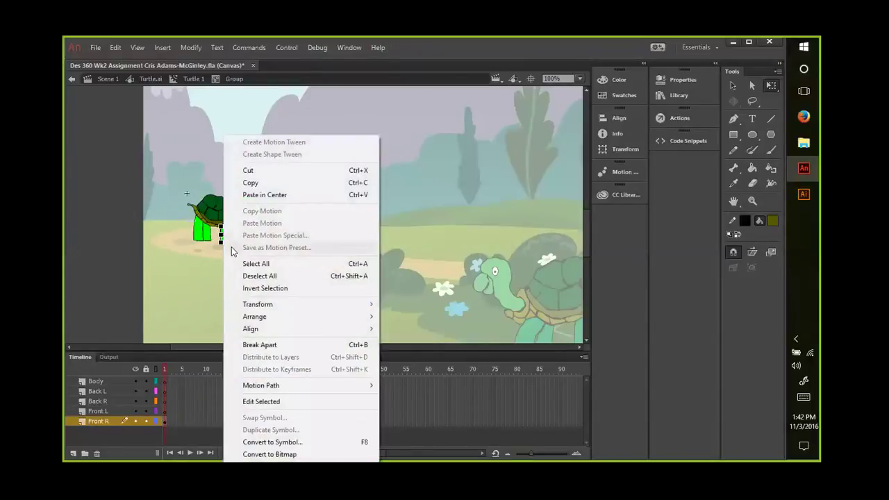
{"action": "left_click", "coordinate": [247, 171]}
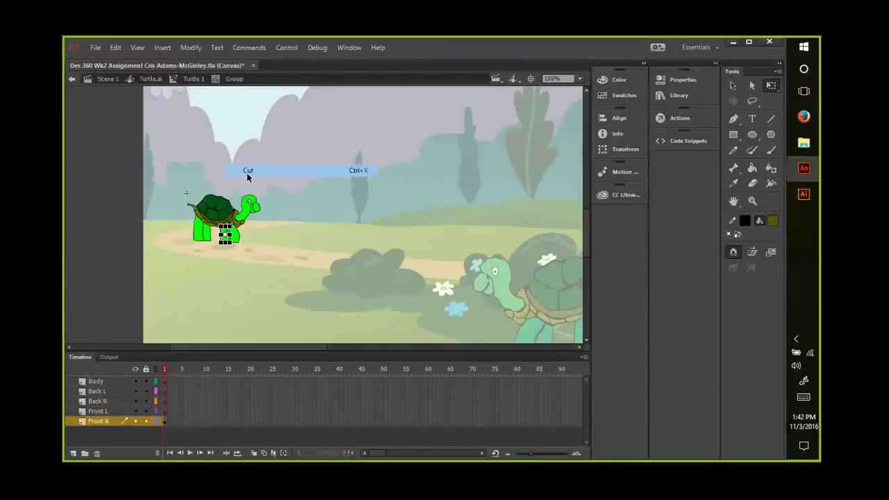
{"action": "left_click", "coordinate": [169, 414]}
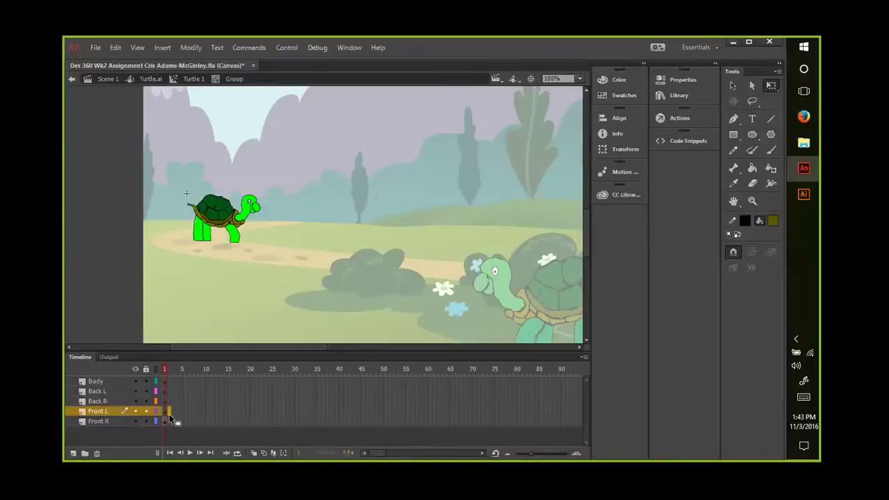
{"action": "right_click", "coordinate": [169, 414]}
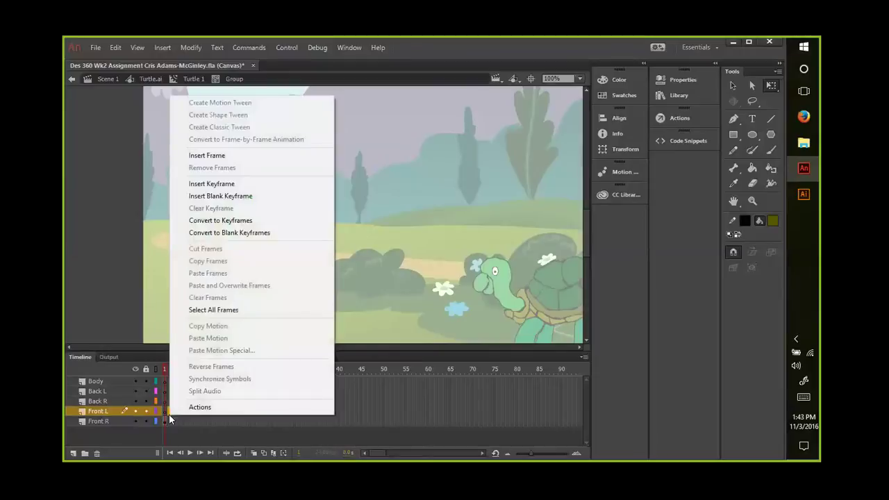
{"action": "left_click", "coordinate": [170, 418]}
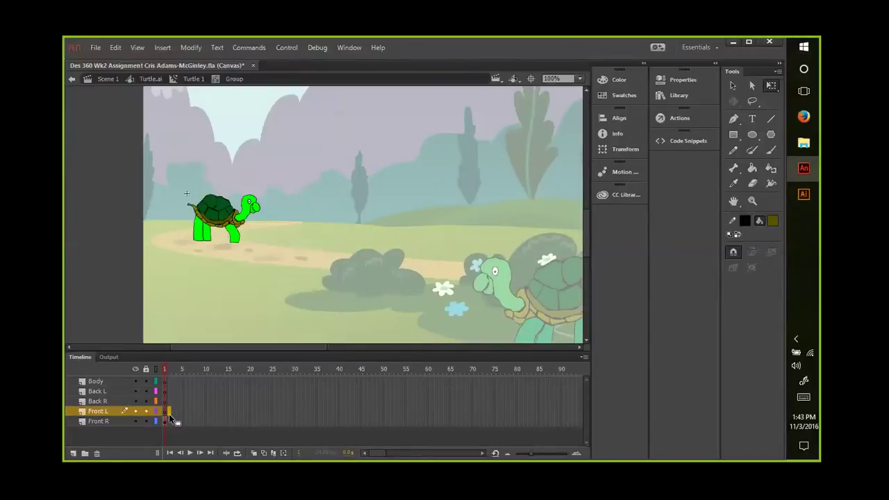
{"action": "right_click", "coordinate": [164, 410]}
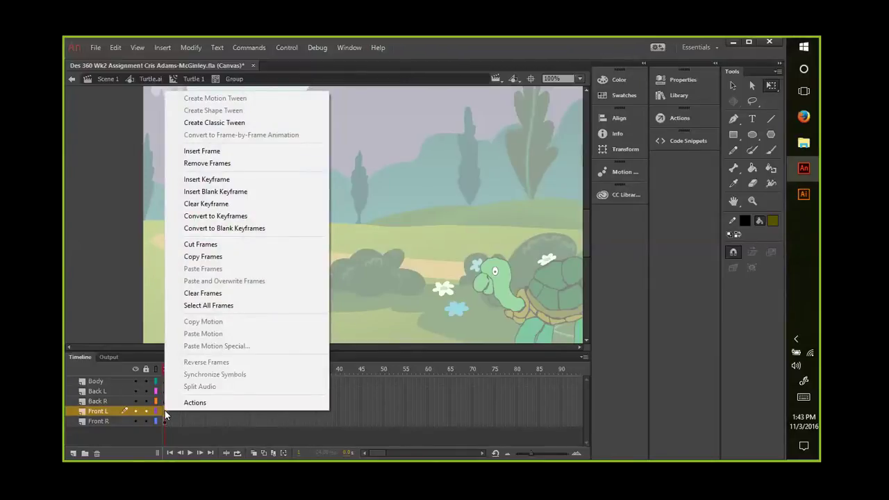
{"action": "left_click", "coordinate": [115, 277]}
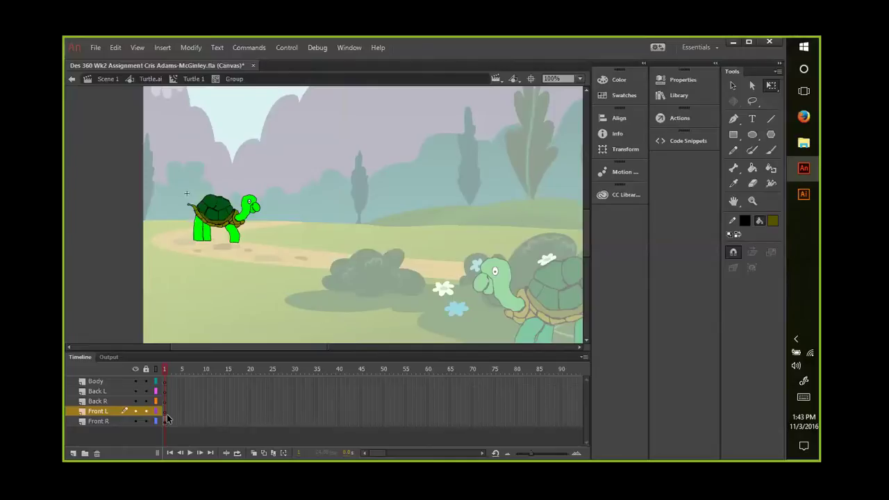
{"action": "right_click", "coordinate": [226, 242]}
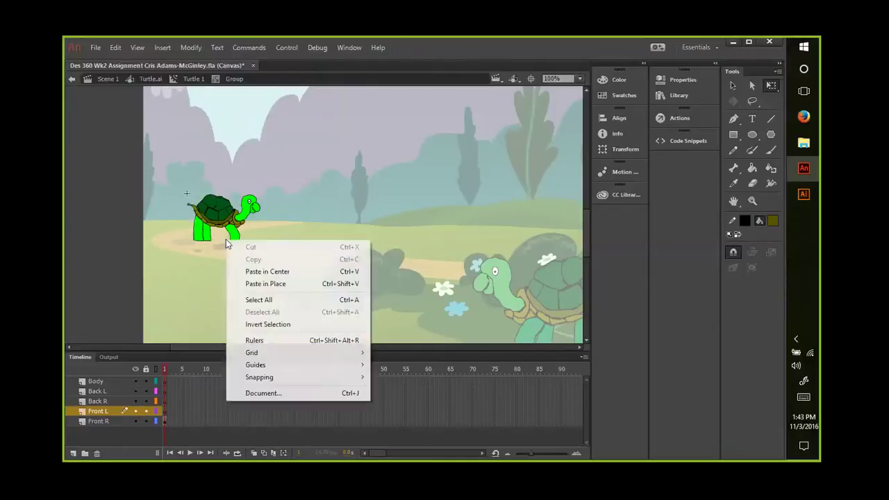
{"action": "left_click", "coordinate": [258, 284]}
{"action": "left_click", "coordinate": [115, 260]}
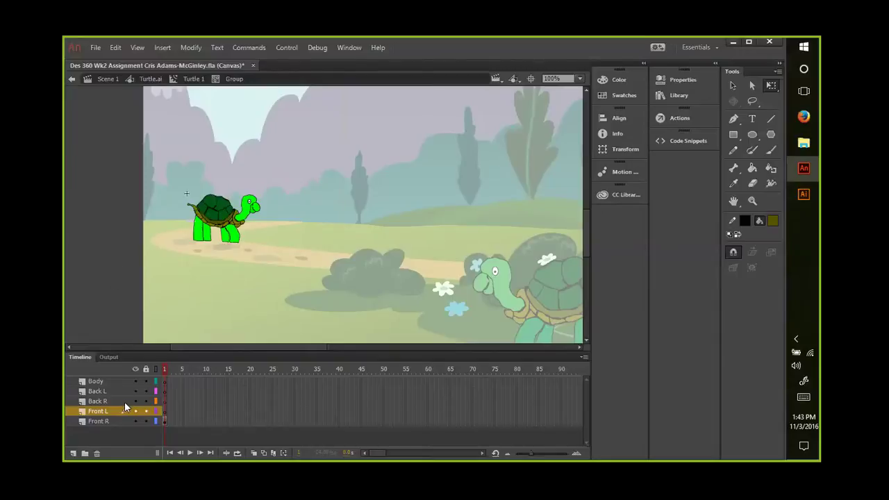
Step: Cut the turtle's foremost front leg from the Front R layer
{"action": "left_click", "coordinate": [238, 243]}
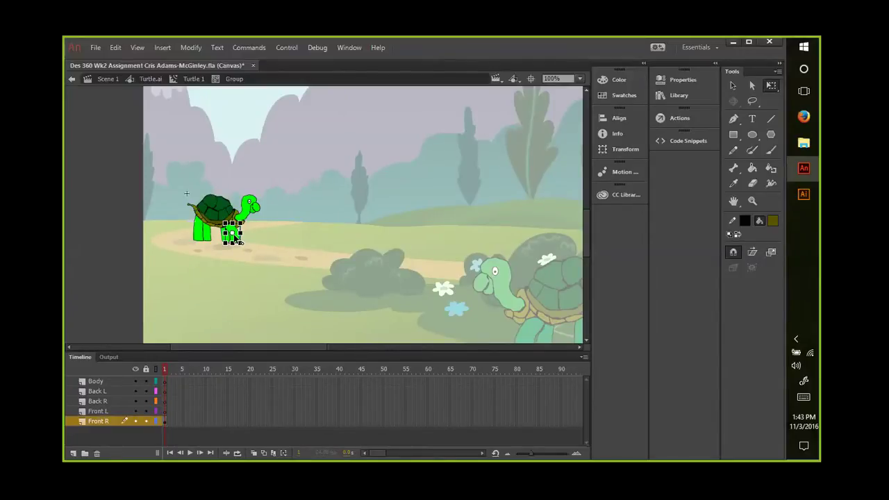
{"action": "right_click", "coordinate": [236, 240]}
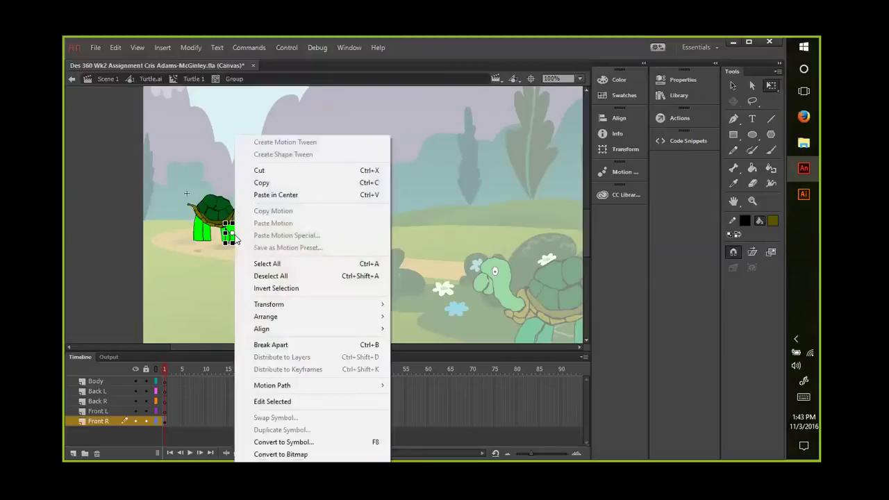
{"action": "left_click", "coordinate": [261, 171]}
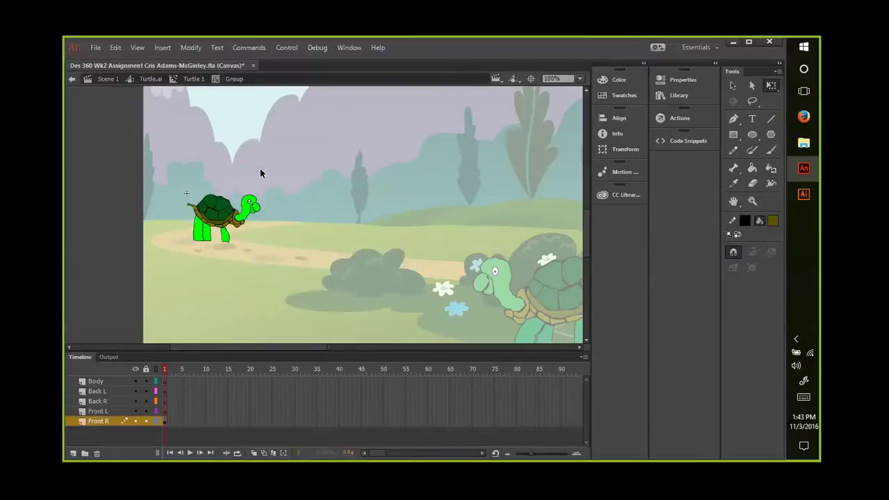
Step: Try inserting a frame at frame 4 of the Back R layer, and undo it
{"action": "left_click", "coordinate": [179, 400]}
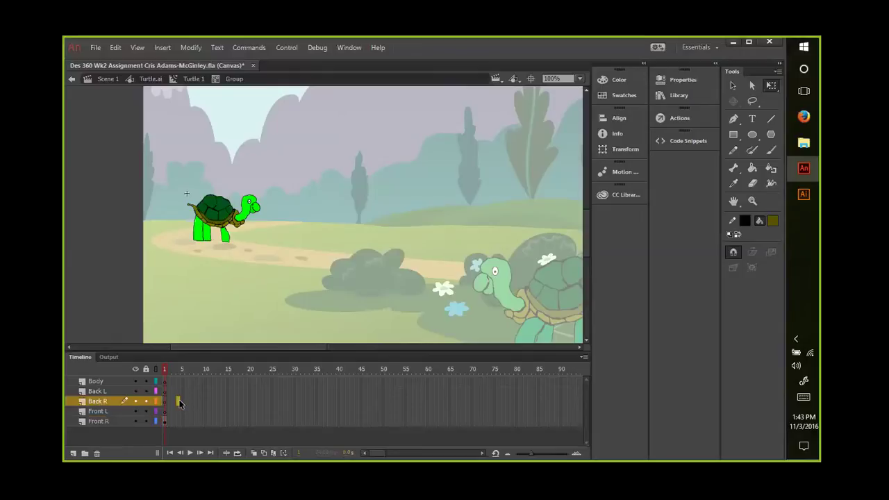
{"action": "right_click", "coordinate": [180, 403]}
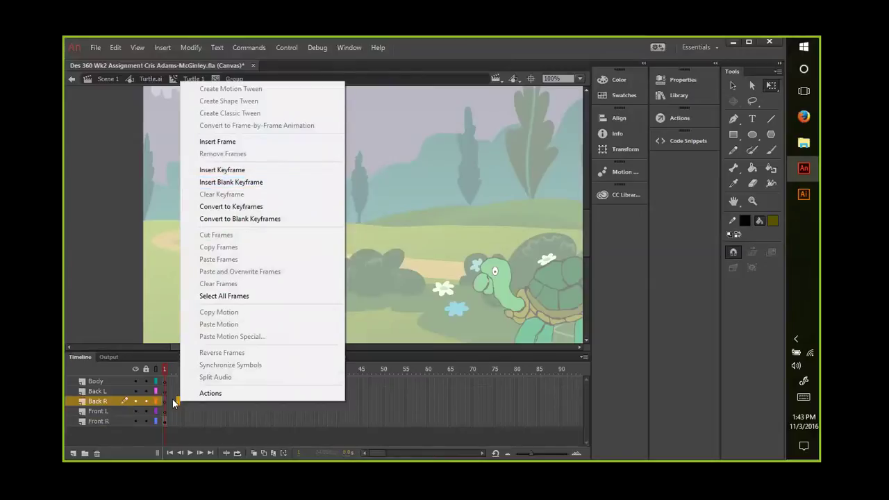
{"action": "left_click", "coordinate": [242, 142]}
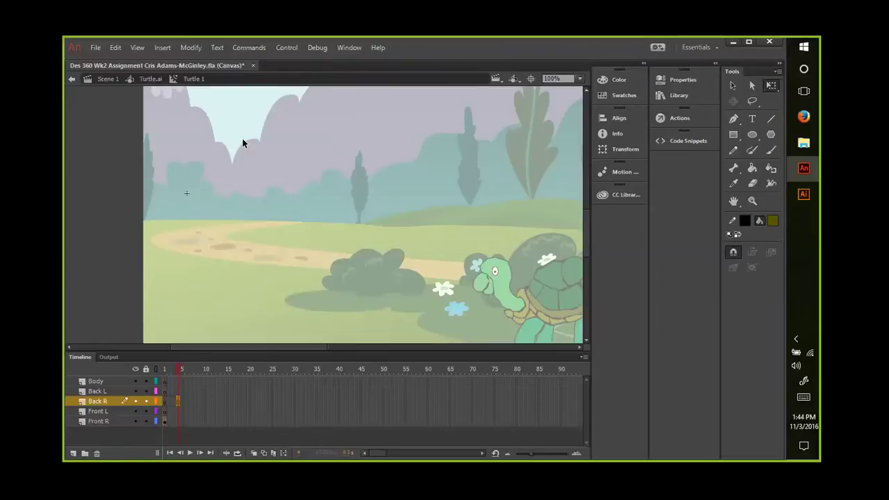
{"action": "key", "text": "ctrl+z"}
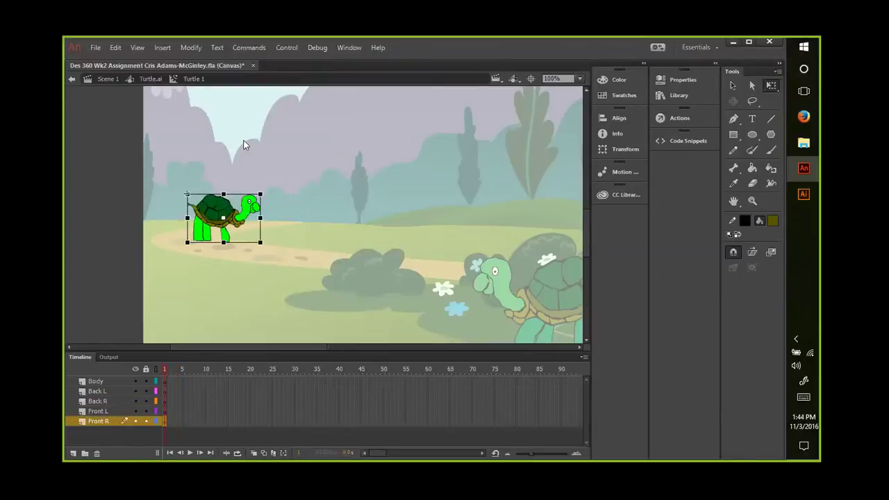
Step: Undo the recent cuts of the turtle's front legs, redoing edits as needed to compare the states
{"action": "key", "text": "ctrl+z"}
{"action": "key", "text": "ctrl+z"}
{"action": "key", "text": "ctrl+y"}
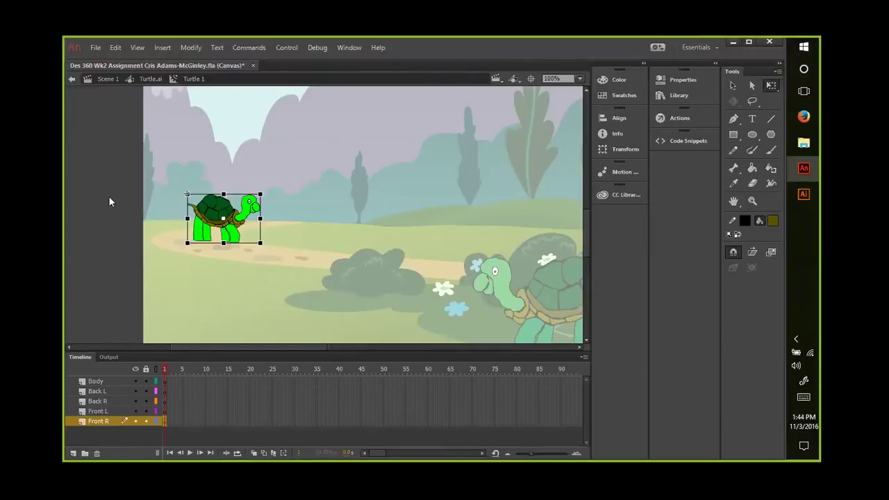
{"action": "key", "text": "ctrl+z"}
{"action": "key", "text": "ctrl+y"}
{"action": "key", "text": "ctrl+z"}
{"action": "key", "text": "ctrl+z"}
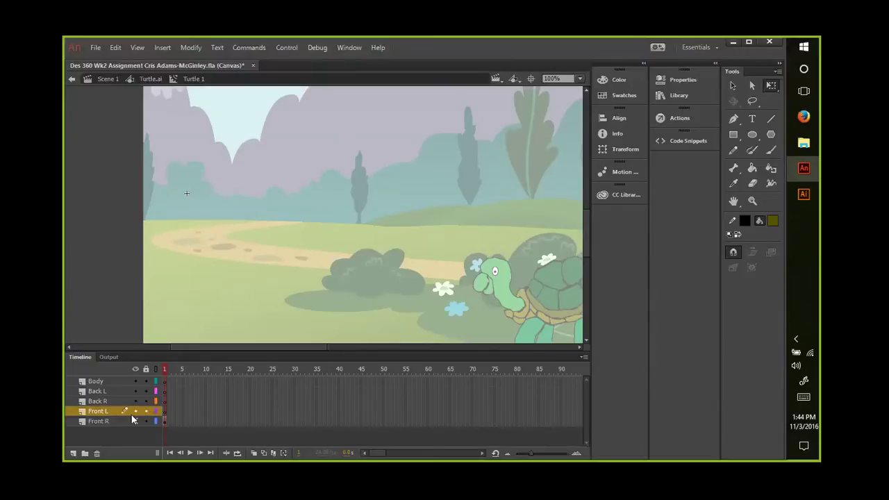
Step: Hide and show the Front R layer to check which turtle parts it holds, keeping both front legs restored
{"action": "key", "text": "ctrl+shift+v"}
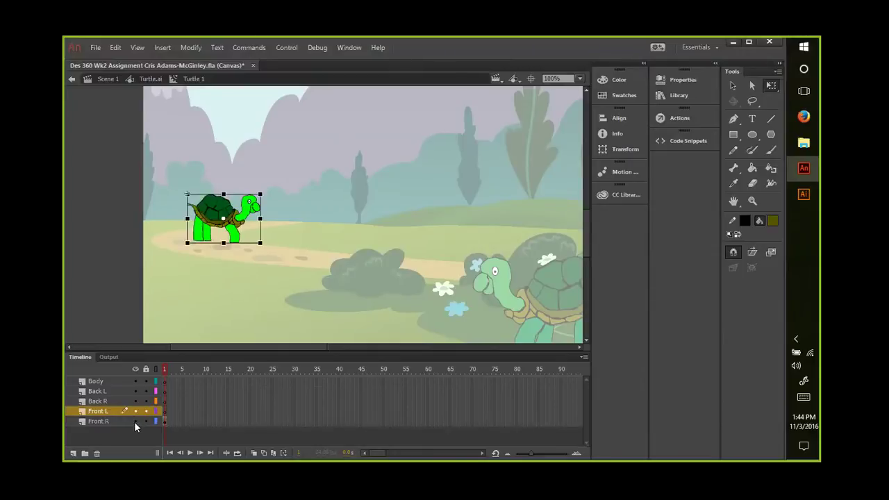
{"action": "key", "text": "ctrl+z"}
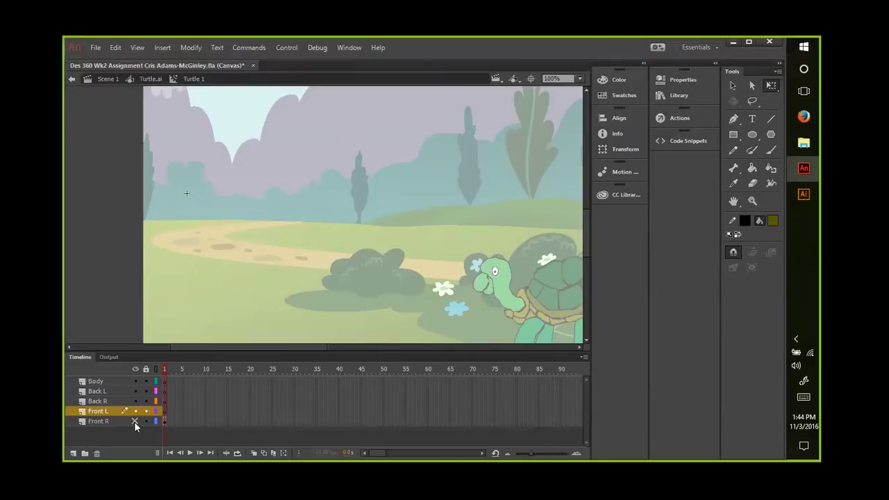
{"action": "left_click", "coordinate": [134, 422]}
{"action": "key", "text": "ctrl+shift+v"}
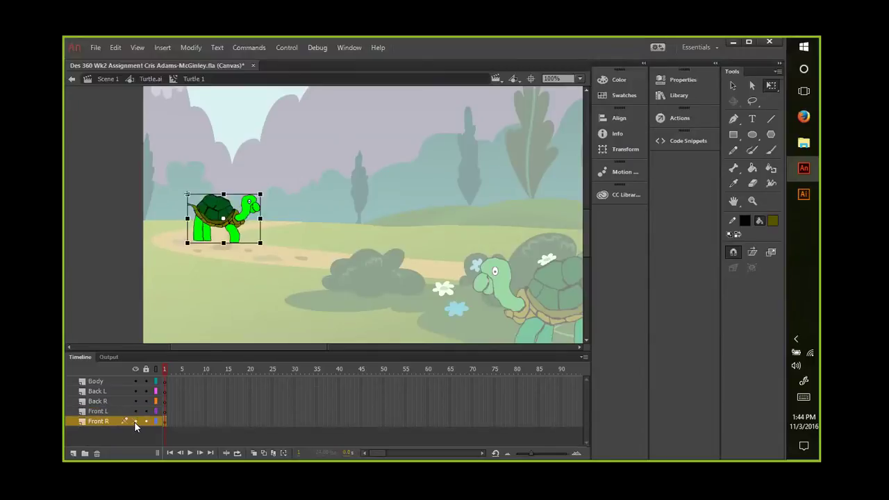
{"action": "left_click", "coordinate": [135, 422]}
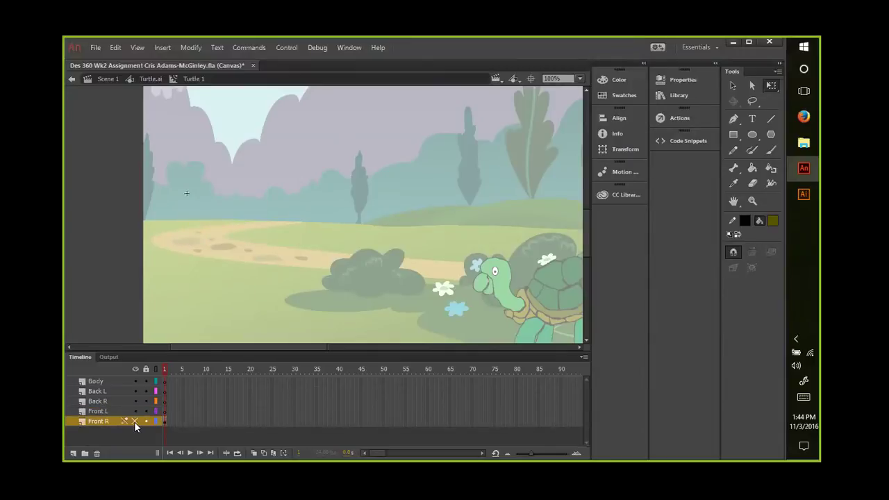
{"action": "key", "text": "Up"}
{"action": "left_click", "coordinate": [134, 422]}
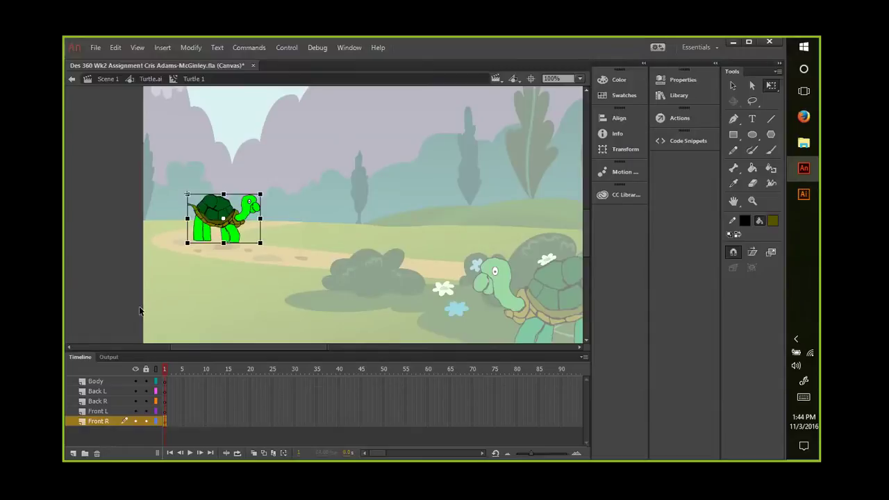
Step: Cut the front leg nearer the back legs out of the turtle group on the Front R layer
{"action": "left_click", "coordinate": [116, 280]}
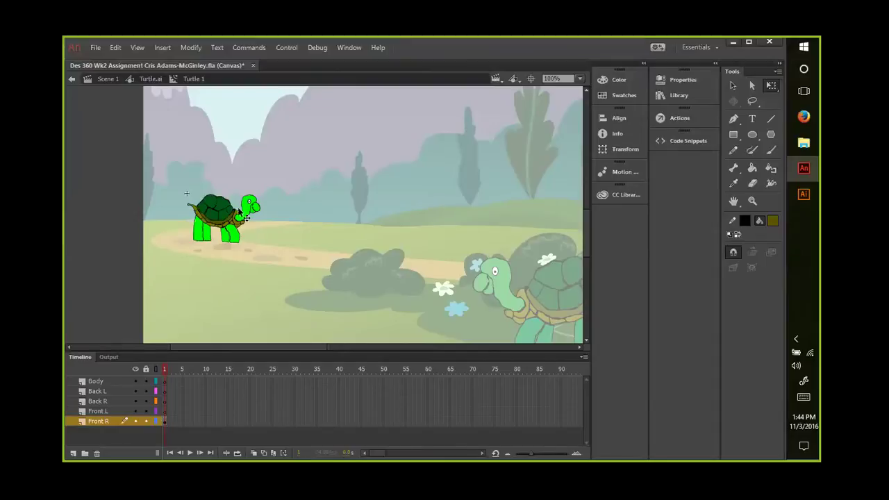
{"action": "left_click", "coordinate": [226, 240]}
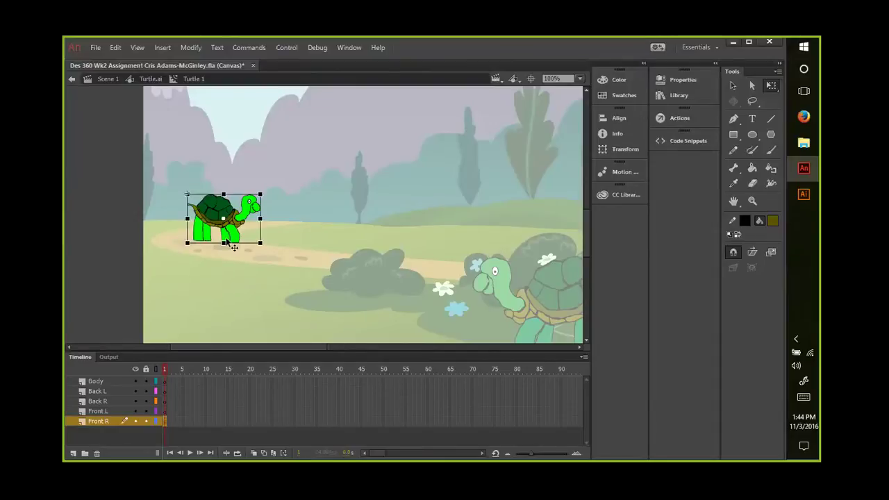
{"action": "double_click", "coordinate": [226, 240]}
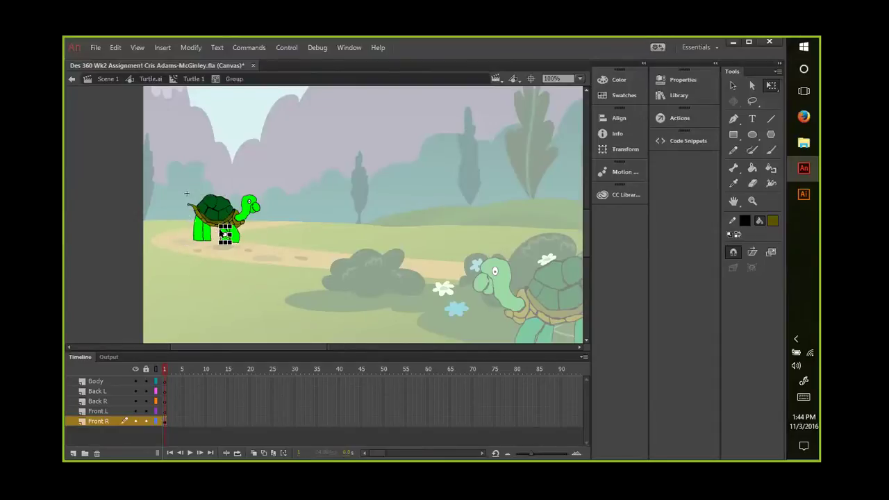
{"action": "right_click", "coordinate": [224, 238]}
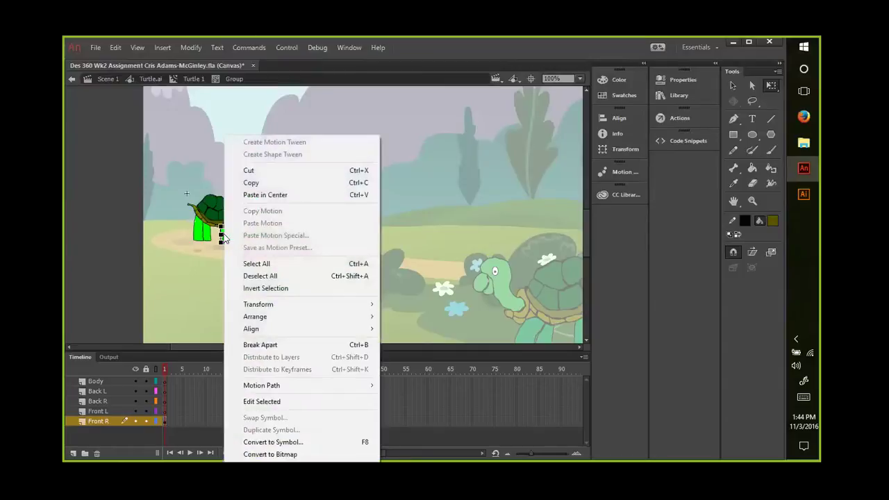
{"action": "left_click", "coordinate": [248, 171]}
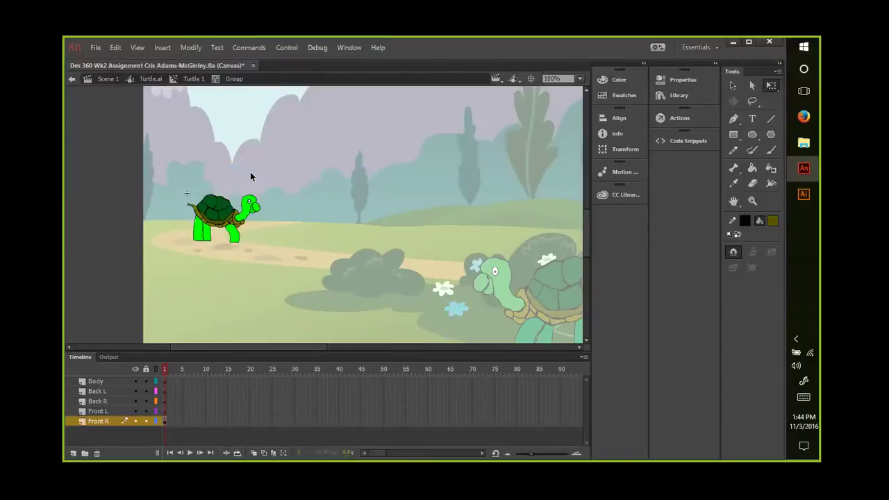
Step: Extend the Front L layer by inserting a frame at frame 4
{"action": "left_click", "coordinate": [126, 411]}
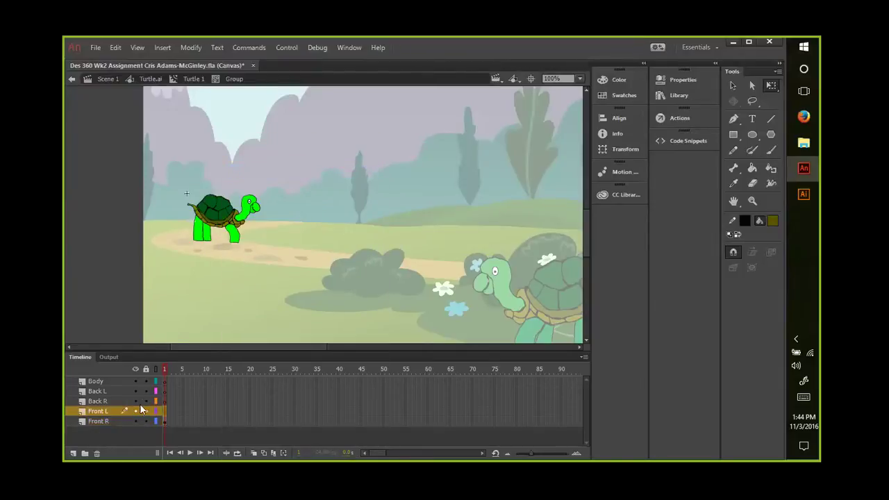
{"action": "right_click", "coordinate": [178, 409]}
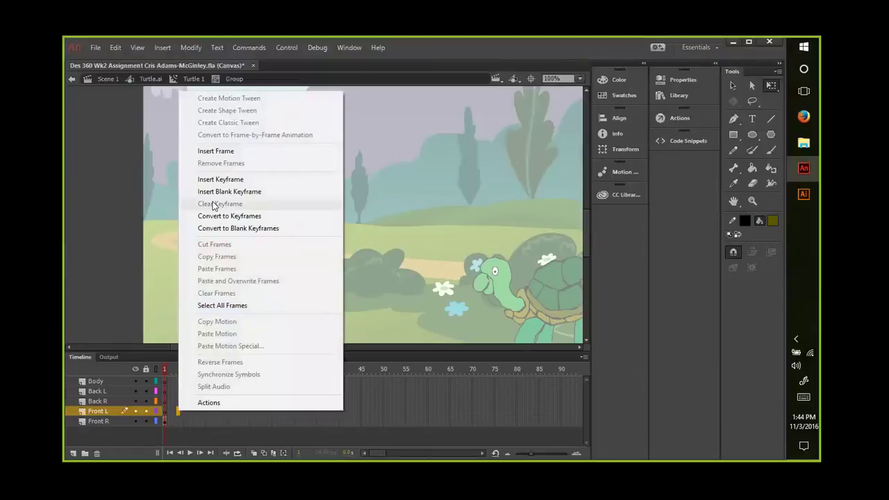
{"action": "left_click", "coordinate": [216, 151]}
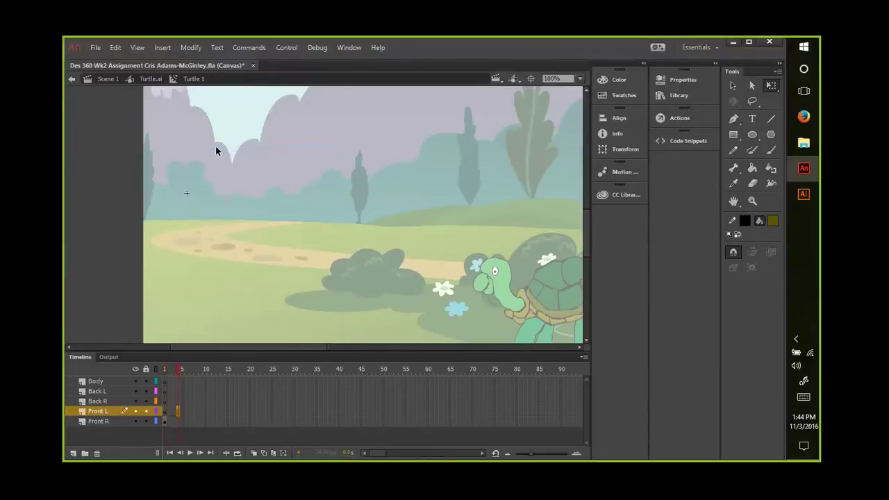
Step: Compare the frame commands available for frames 1, 3 and 4 of Front L and frame 4 of Front R
{"action": "right_click", "coordinate": [173, 414]}
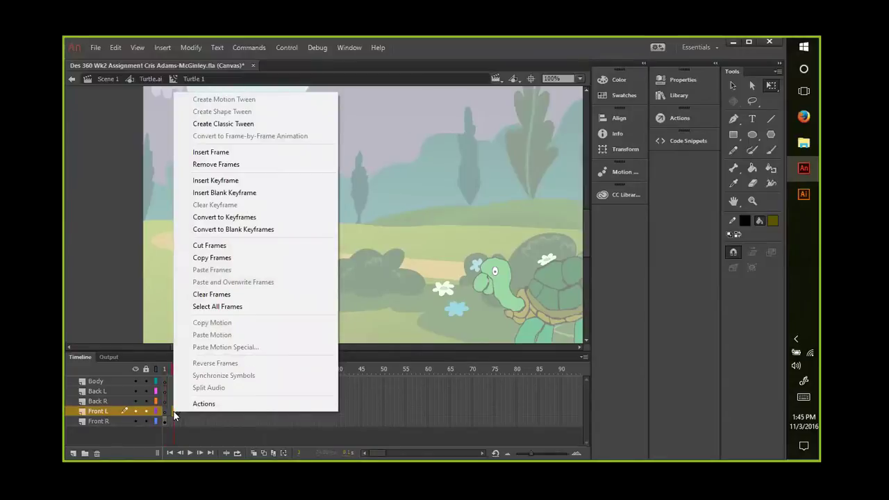
{"action": "left_click", "coordinate": [176, 412]}
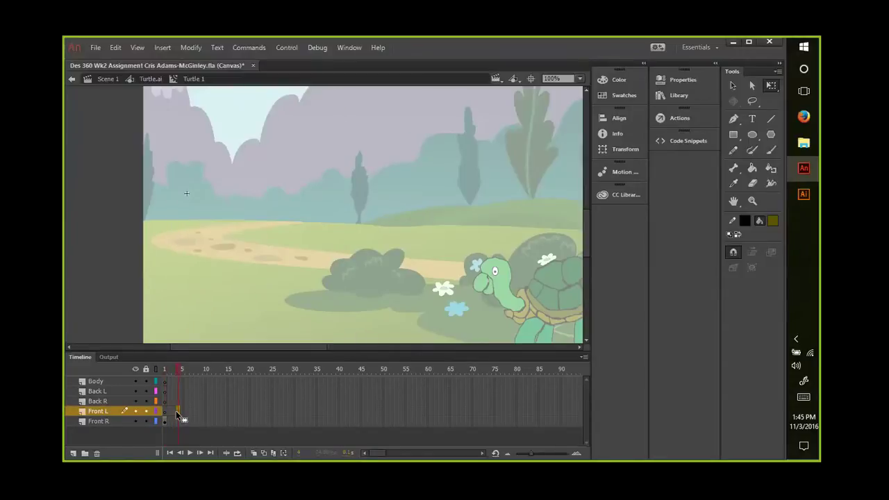
{"action": "right_click", "coordinate": [177, 415]}
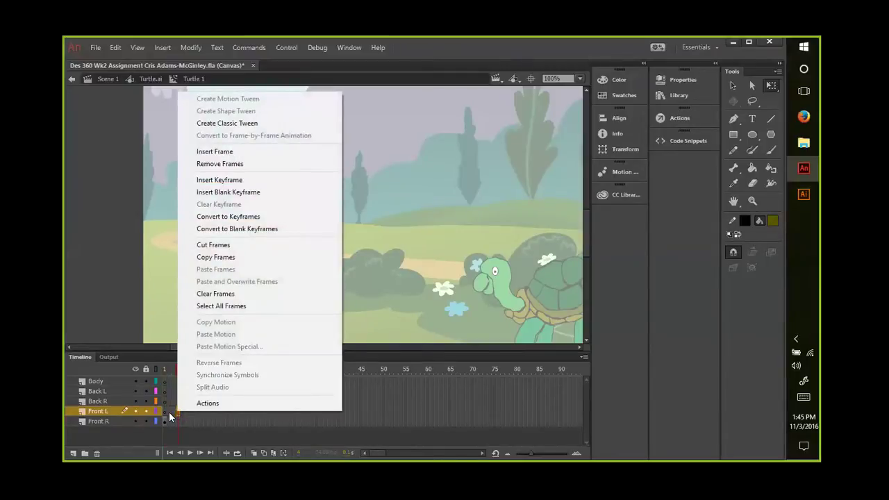
{"action": "left_click", "coordinate": [163, 411]}
{"action": "right_click", "coordinate": [164, 413]}
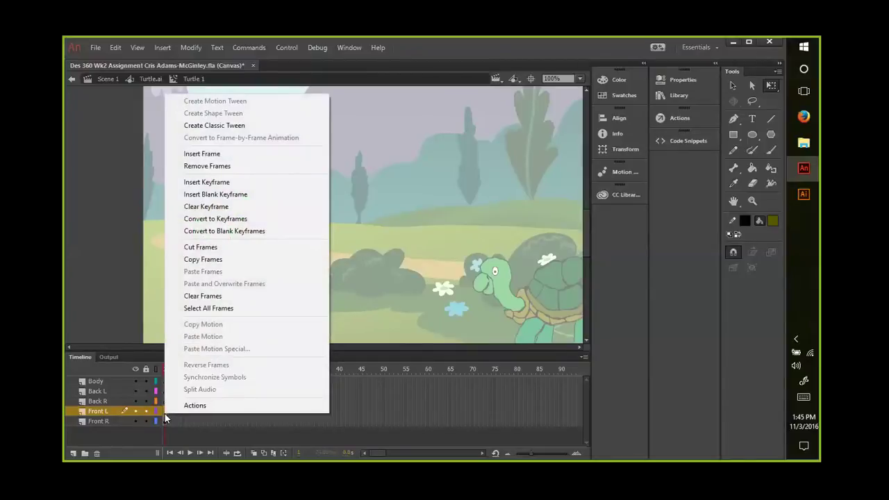
{"action": "left_click", "coordinate": [109, 307]}
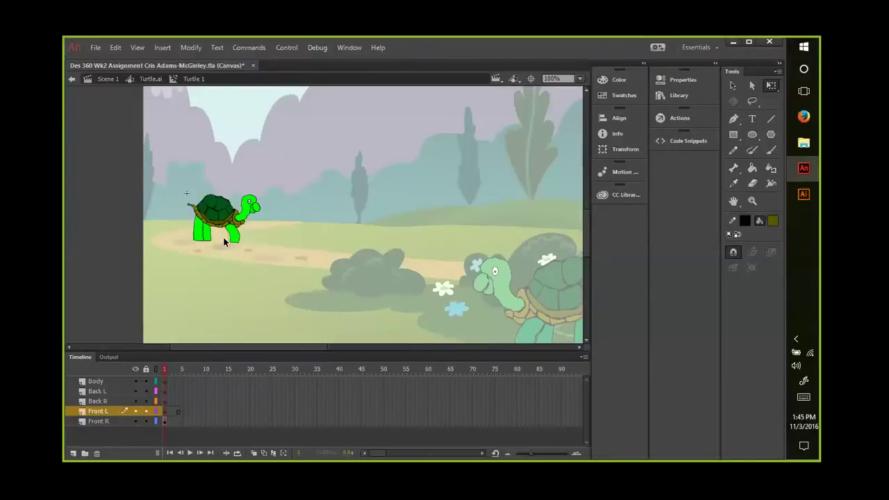
{"action": "left_click", "coordinate": [172, 412]}
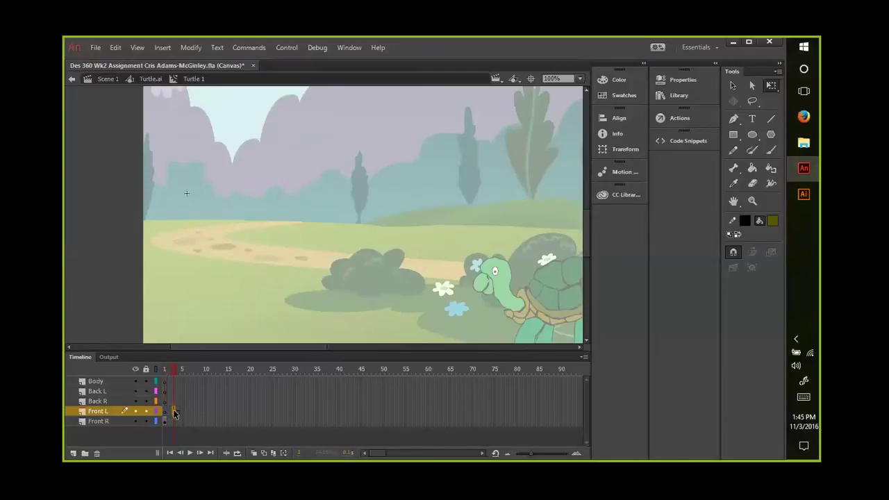
{"action": "right_click", "coordinate": [174, 410]}
{"action": "left_click", "coordinate": [177, 414]}
{"action": "right_click", "coordinate": [179, 413]}
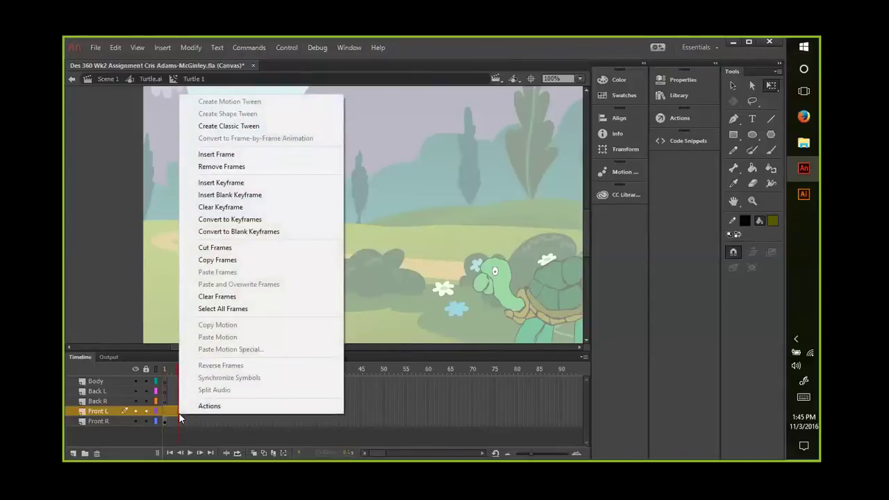
{"action": "left_click", "coordinate": [163, 410]}
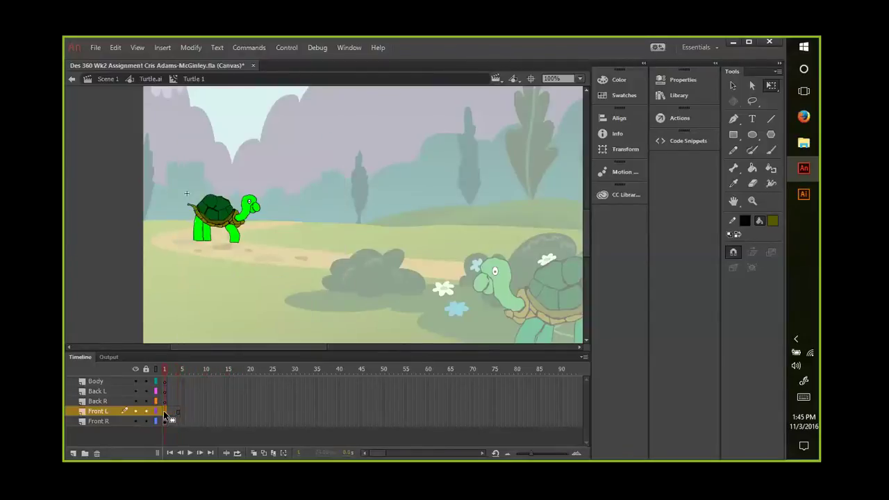
{"action": "right_click", "coordinate": [165, 411]}
{"action": "left_click", "coordinate": [164, 411]}
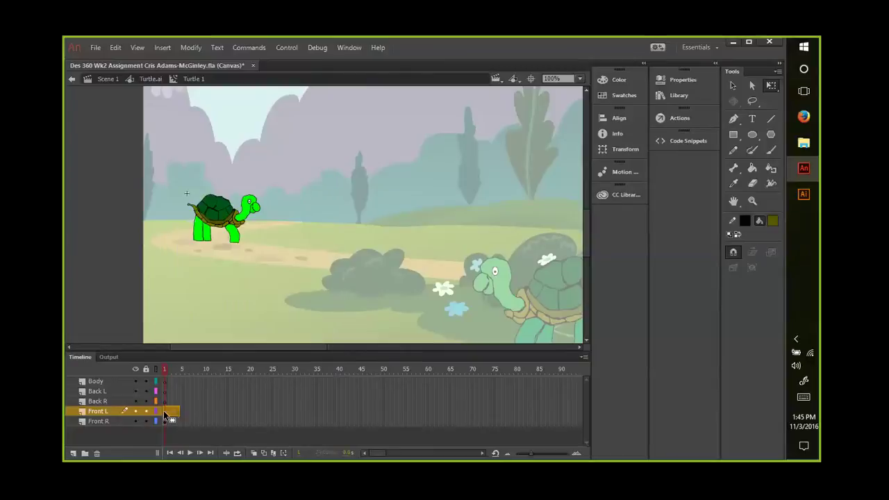
{"action": "left_click", "coordinate": [171, 409]}
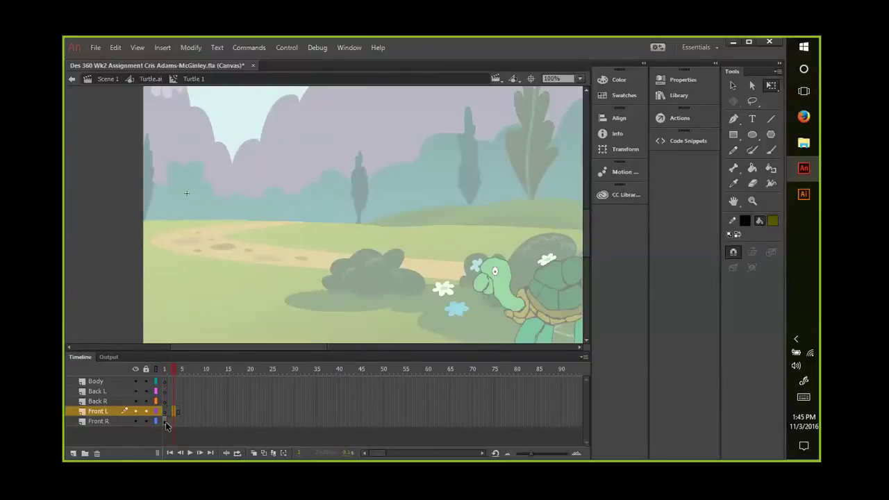
{"action": "left_click", "coordinate": [165, 421]}
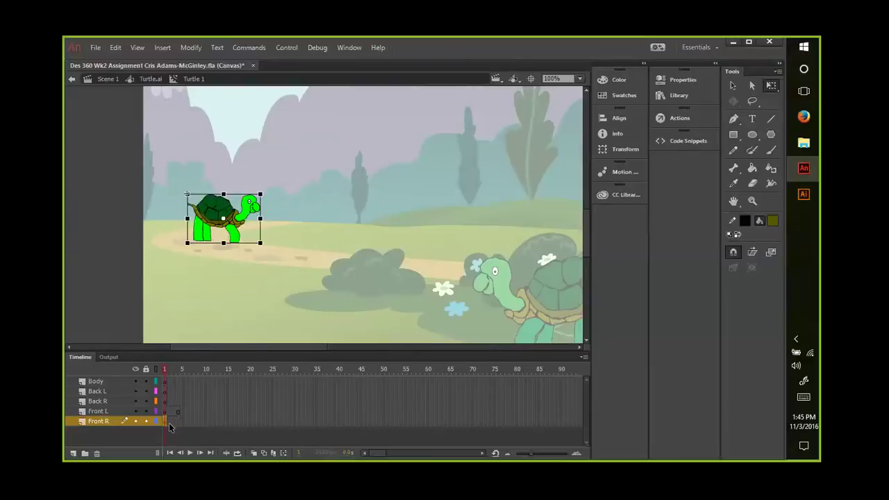
{"action": "left_click", "coordinate": [177, 421]}
{"action": "right_click", "coordinate": [177, 421]}
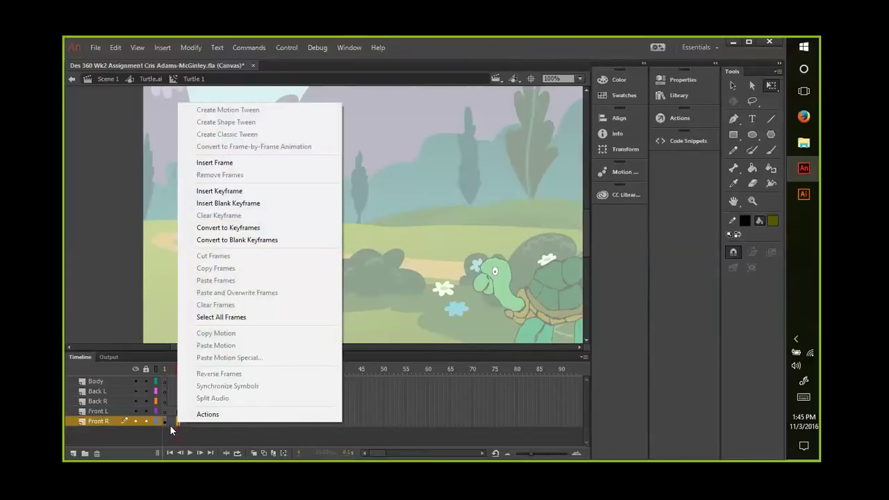
Step: Clear the first frame of the Front L layer
{"action": "left_click", "coordinate": [164, 411]}
{"action": "right_click", "coordinate": [164, 410]}
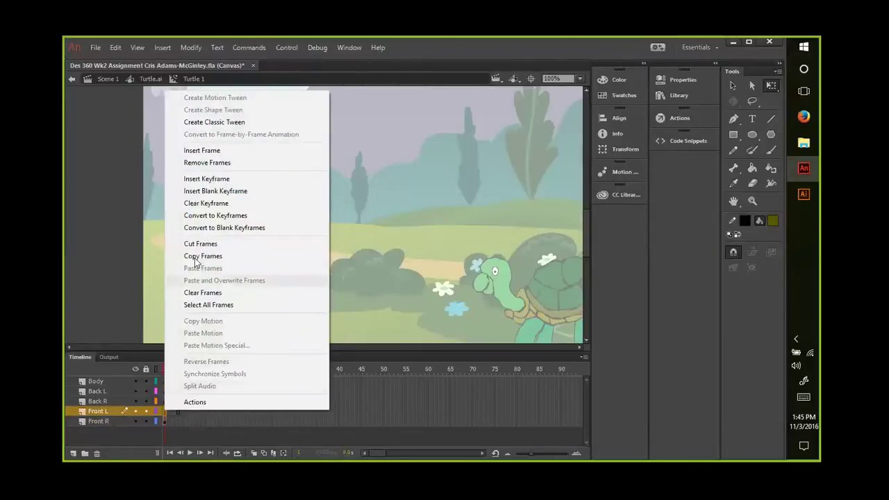
{"action": "left_click", "coordinate": [191, 298]}
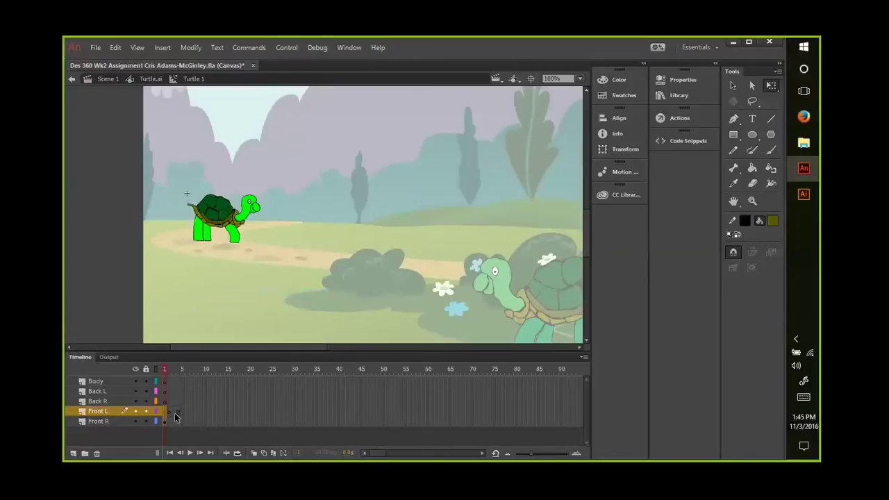
Step: Remove the extra frames after frame 1 from the Front L layer
{"action": "left_click", "coordinate": [174, 411]}
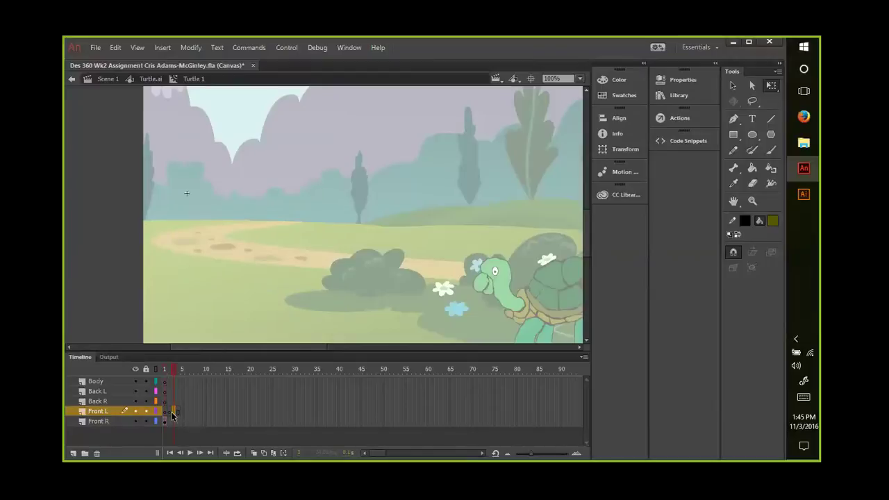
{"action": "left_click", "coordinate": [171, 417]}
{"action": "left_click", "coordinate": [172, 413]}
{"action": "left_click", "coordinate": [172, 416]}
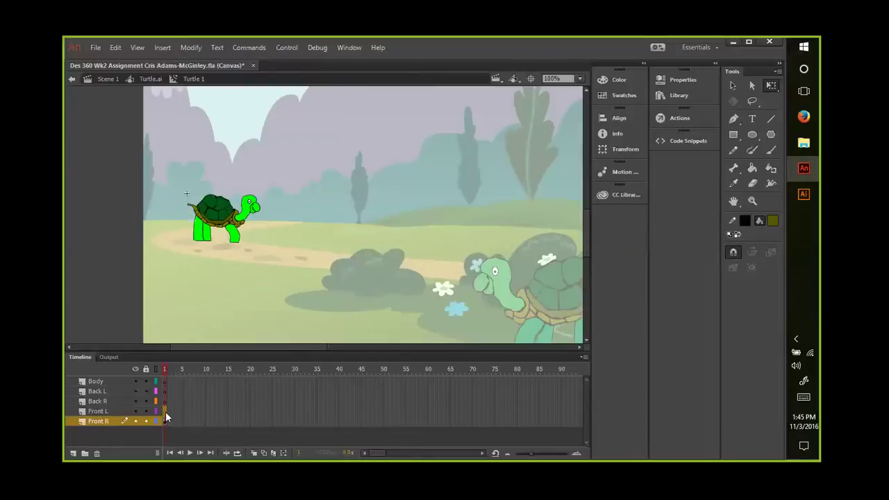
Step: Check the Actions script of frame 1 on the Front L layer, and close it
{"action": "left_click", "coordinate": [164, 410]}
{"action": "right_click", "coordinate": [164, 410]}
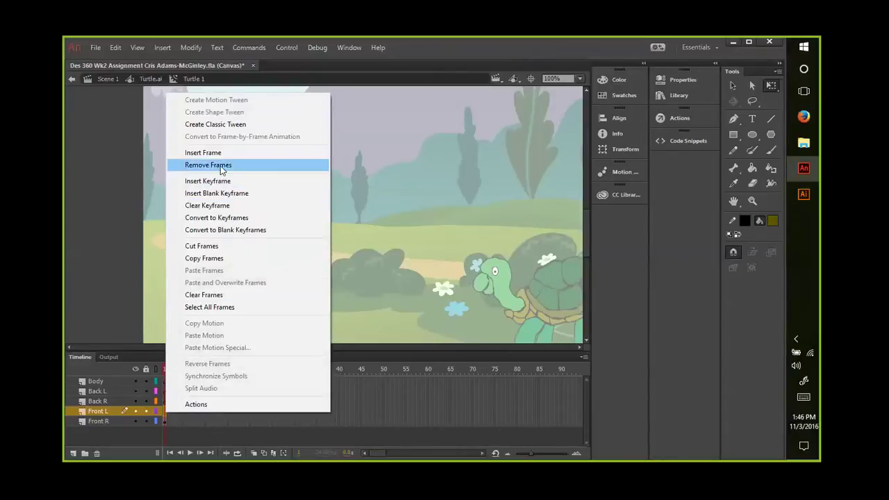
{"action": "left_click", "coordinate": [192, 404]}
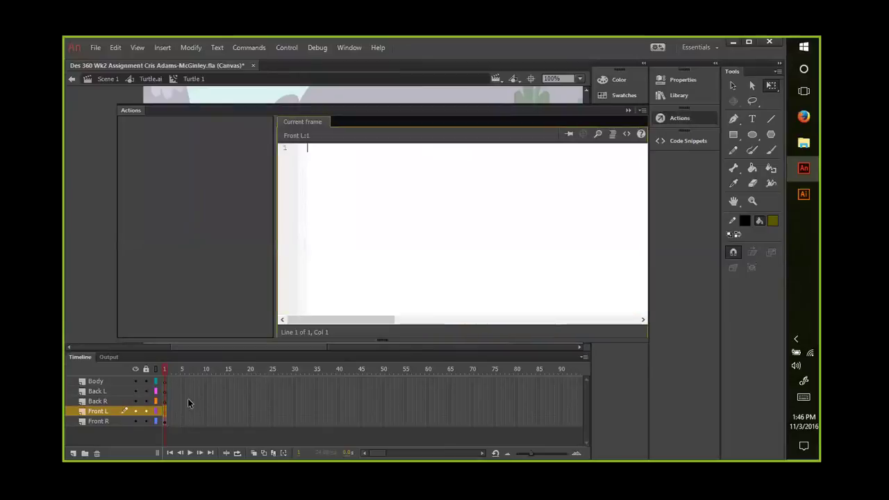
{"action": "left_click", "coordinate": [627, 110]}
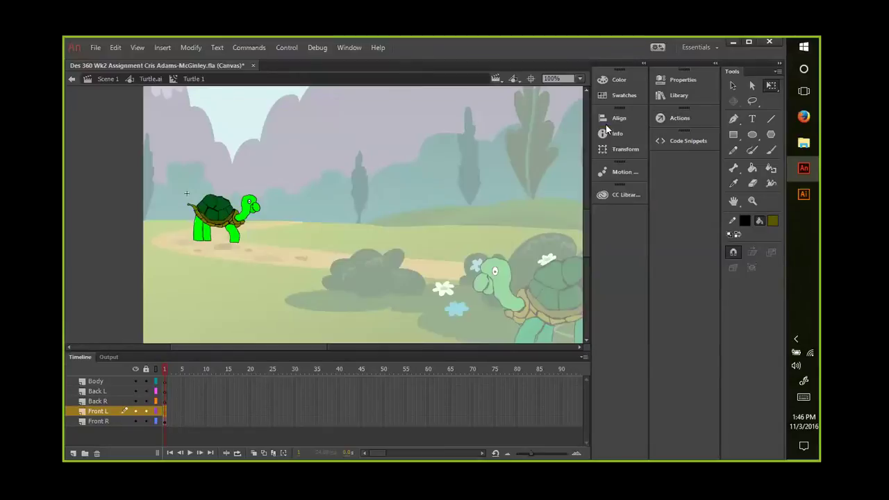
Step: Extend the Front L layer by inserting one frame after frame 1
{"action": "right_click", "coordinate": [165, 411]}
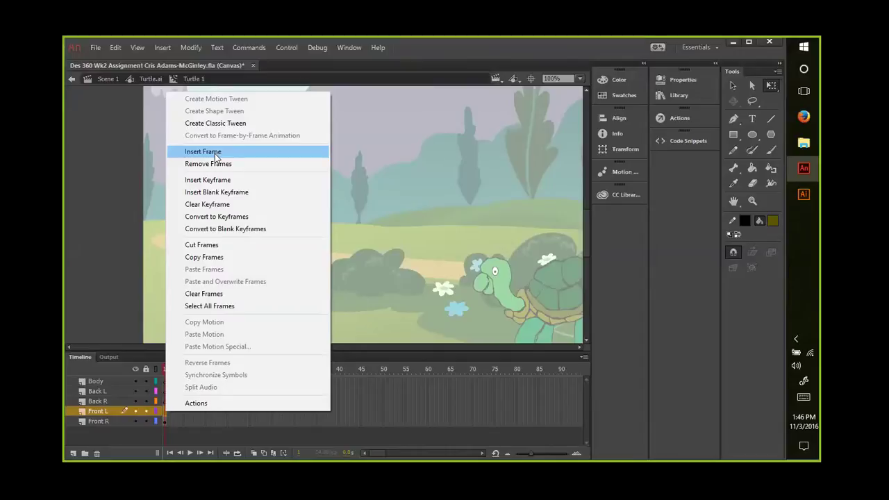
{"action": "left_click", "coordinate": [215, 154]}
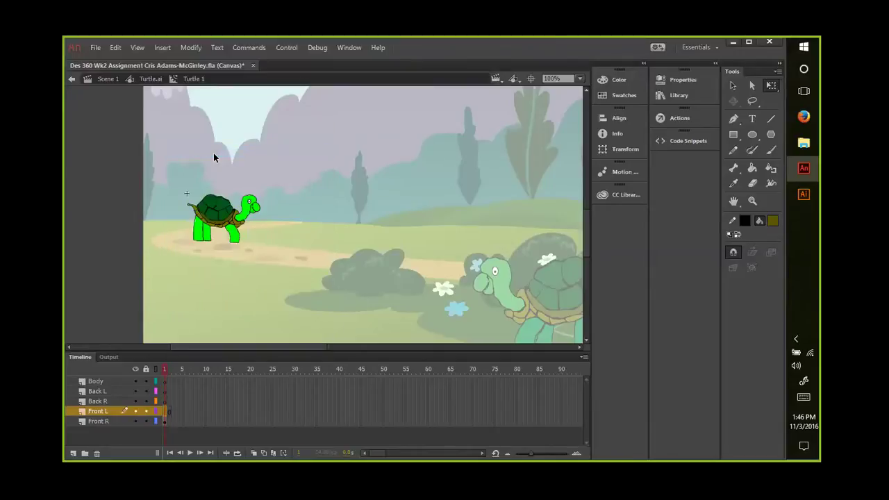
{"action": "right_click", "coordinate": [163, 410]}
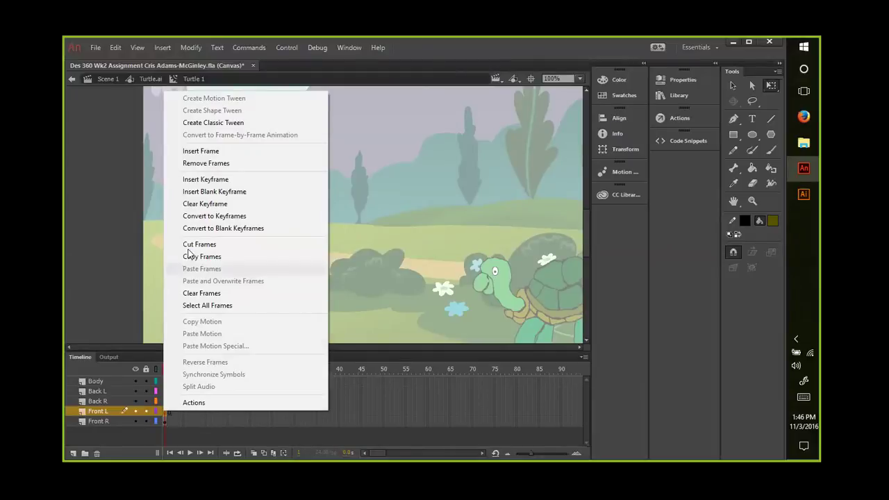
{"action": "left_click", "coordinate": [96, 320]}
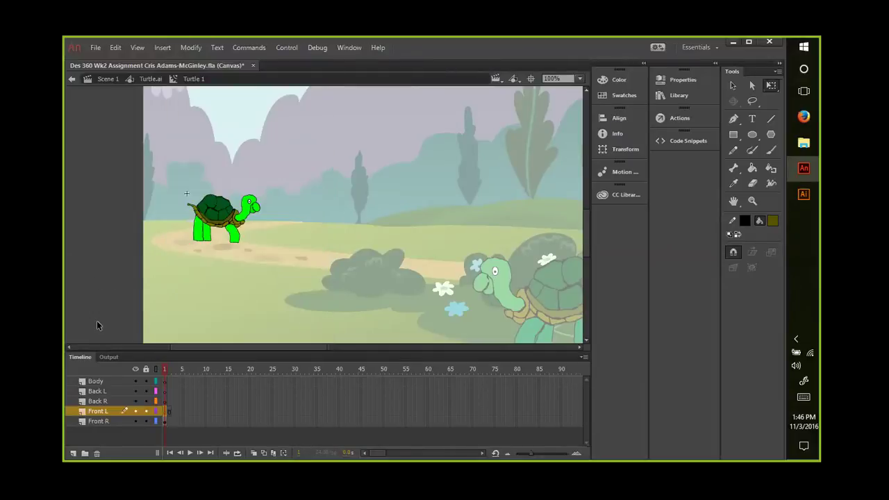
Step: Copy frame 1 of the Front R layer and paste it into frame 1 of the Front L layer
{"action": "left_click", "coordinate": [163, 421]}
{"action": "right_click", "coordinate": [163, 422]}
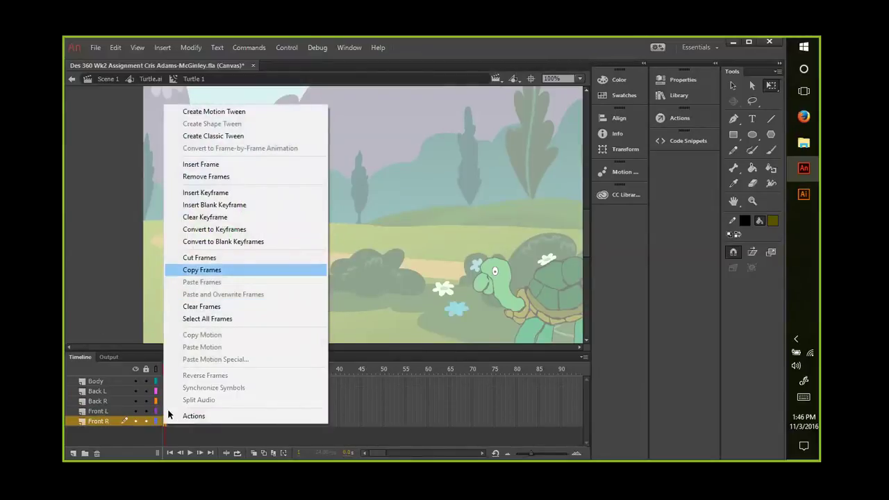
{"action": "left_click", "coordinate": [165, 413]}
{"action": "left_click", "coordinate": [164, 412]}
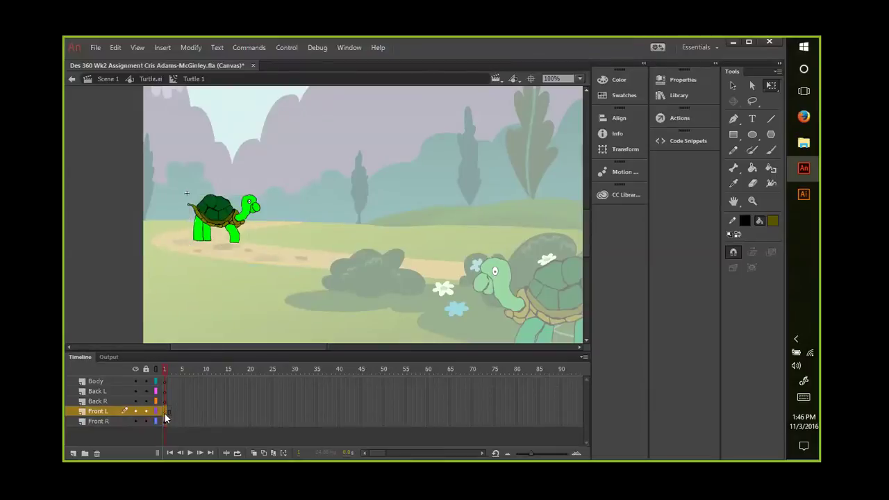
{"action": "right_click", "coordinate": [164, 413]}
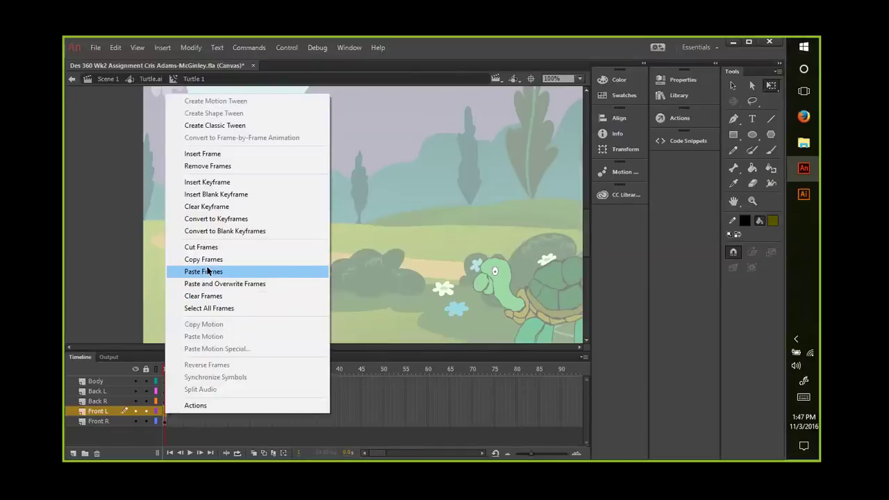
{"action": "left_click", "coordinate": [207, 271]}
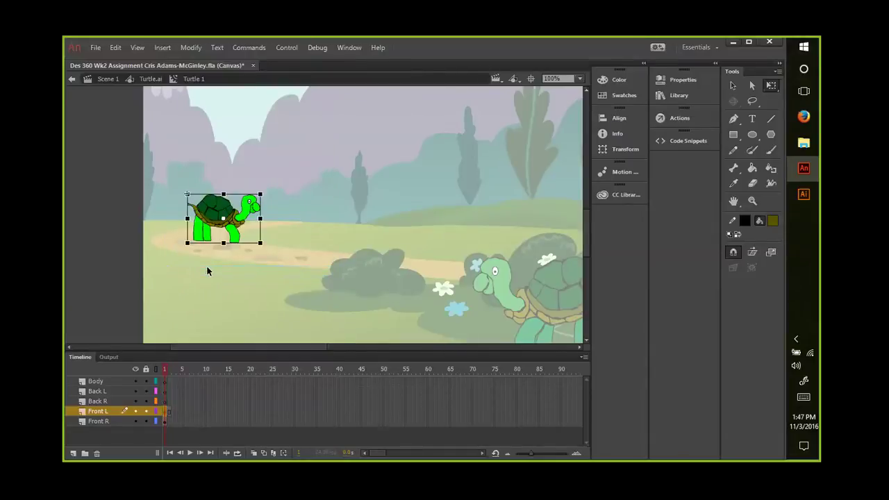
Step: Paste the turtle's copied front leg in place at frame 2 of the Front L layer
{"action": "left_click", "coordinate": [169, 414]}
{"action": "right_click", "coordinate": [227, 237]}
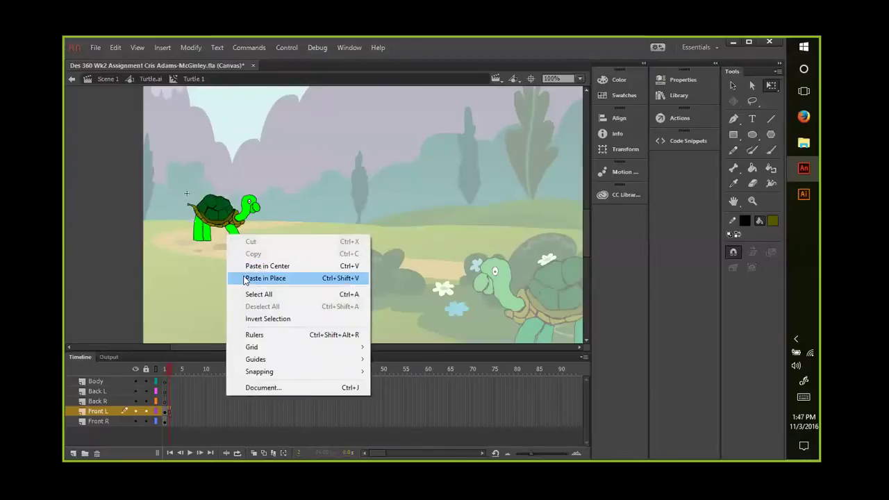
{"action": "left_click", "coordinate": [264, 277]}
{"action": "left_click", "coordinate": [108, 276]}
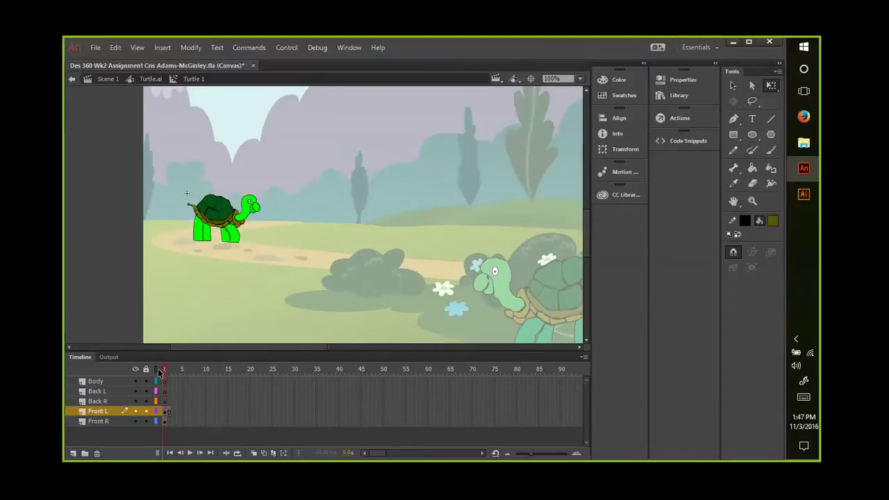
Step: Compare the first frames of the turtle's timeline and hide the Front R layer
{"action": "left_click", "coordinate": [167, 372]}
{"action": "left_click", "coordinate": [164, 372]}
{"action": "left_click", "coordinate": [167, 386]}
{"action": "left_click", "coordinate": [164, 372]}
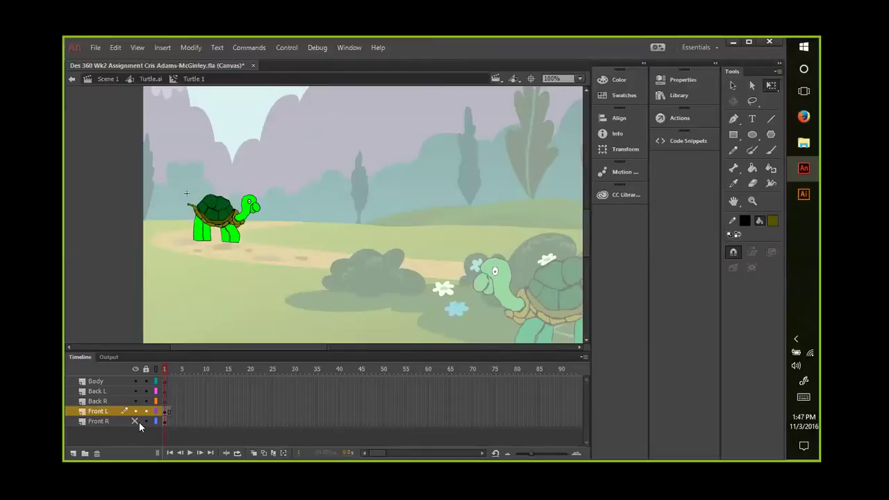
{"action": "left_click", "coordinate": [107, 423]}
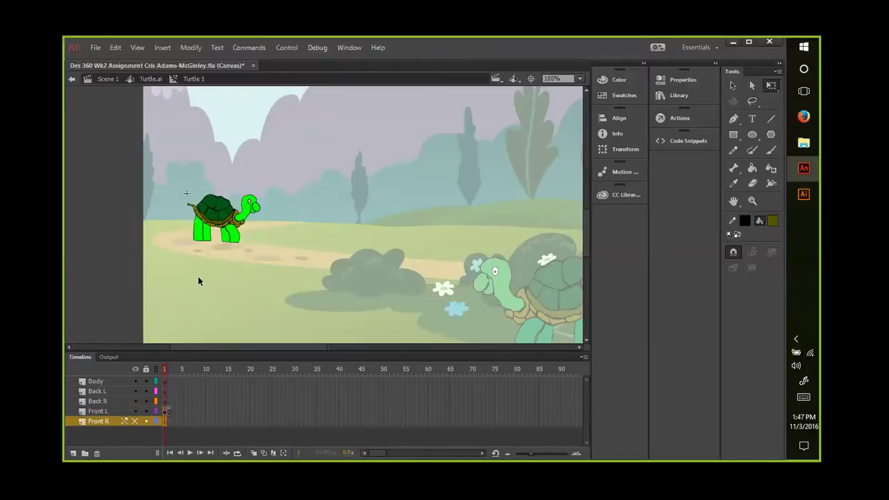
Step: Open the turtle group on the Front L layer for editing and select its forward front leg
{"action": "left_click", "coordinate": [241, 241]}
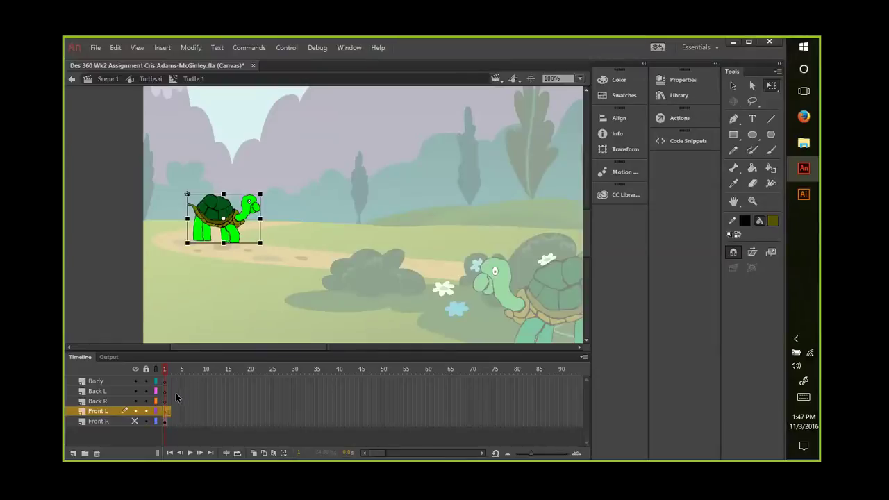
{"action": "double_click", "coordinate": [238, 241]}
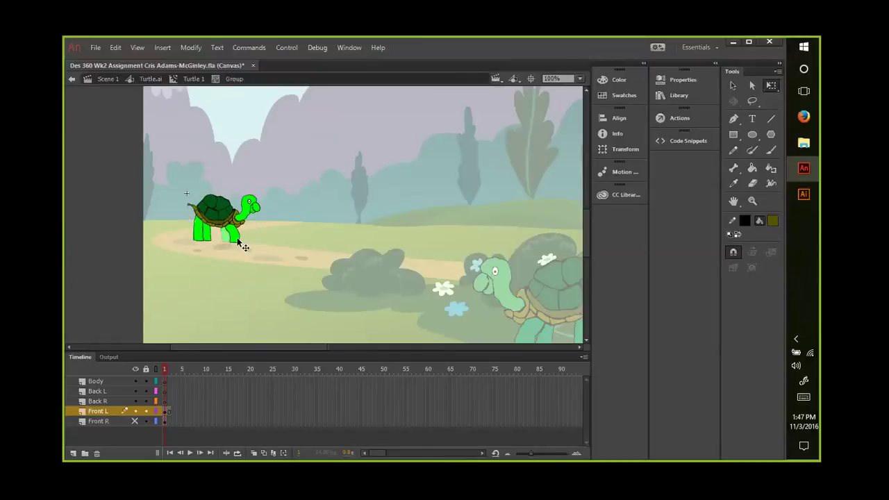
{"action": "left_click", "coordinate": [238, 241]}
{"action": "left_click", "coordinate": [107, 284]}
Step: Undo the recent leg and frame edits back to the complete turtle on Front R with a single-frame Front L layer
{"action": "key", "text": "ctrl+z"}
{"action": "key", "text": "ctrl+z"}
{"action": "key", "text": "ctrl+z"}
{"action": "key", "text": "ctrl+z"}
{"action": "key", "text": "ctrl+z"}
{"action": "key", "text": "ctrl+z"}
{"action": "key", "text": "ctrl+z"}
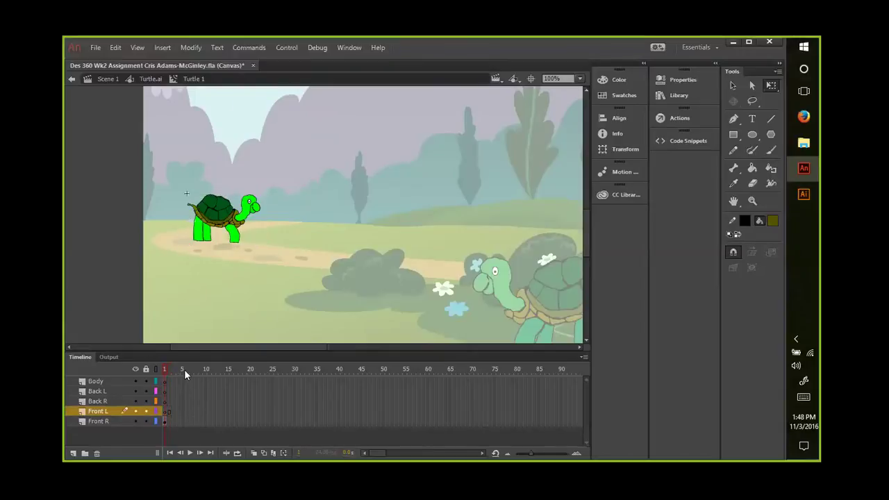
{"action": "key", "text": "ctrl+y"}
{"action": "key", "text": "ctrl+y"}
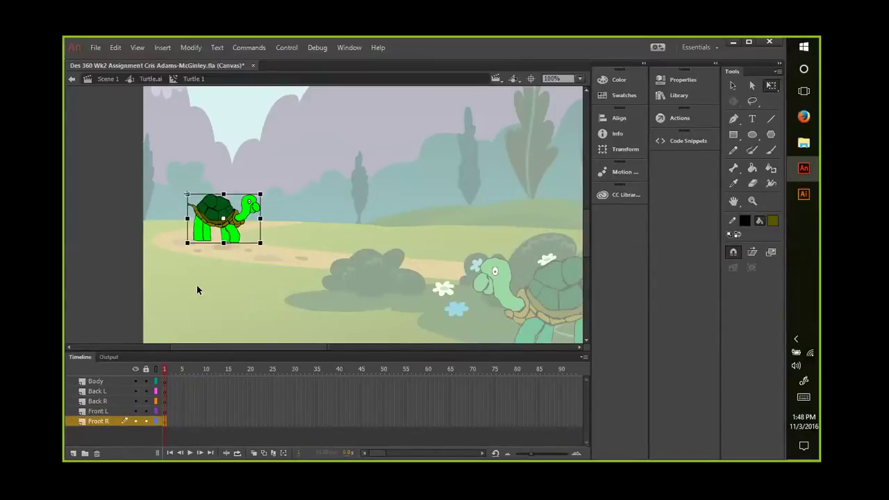
{"action": "left_click", "coordinate": [108, 248]}
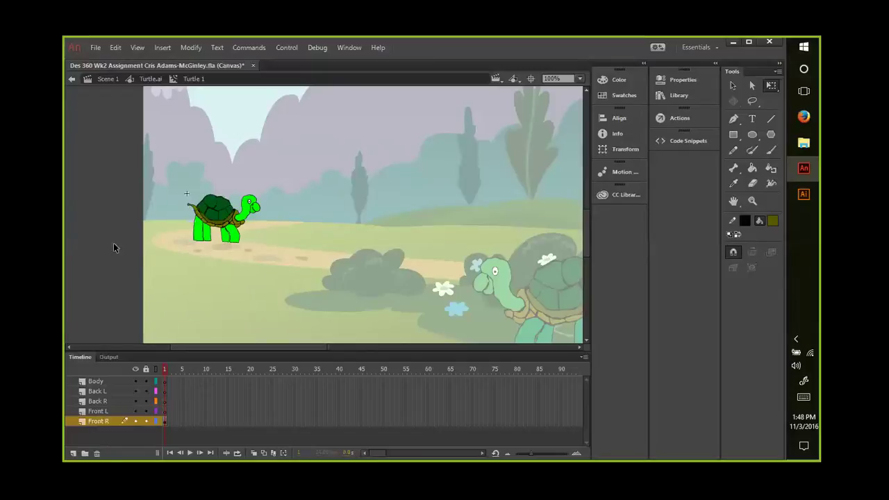
Step: Inside the turtle group on the Front R layer, copy the rearward front leg and cut it from the group
{"action": "left_click", "coordinate": [167, 421]}
{"action": "left_click", "coordinate": [166, 423]}
{"action": "left_click", "coordinate": [225, 239]}
{"action": "double_click", "coordinate": [226, 242]}
{"action": "right_click", "coordinate": [222, 240]}
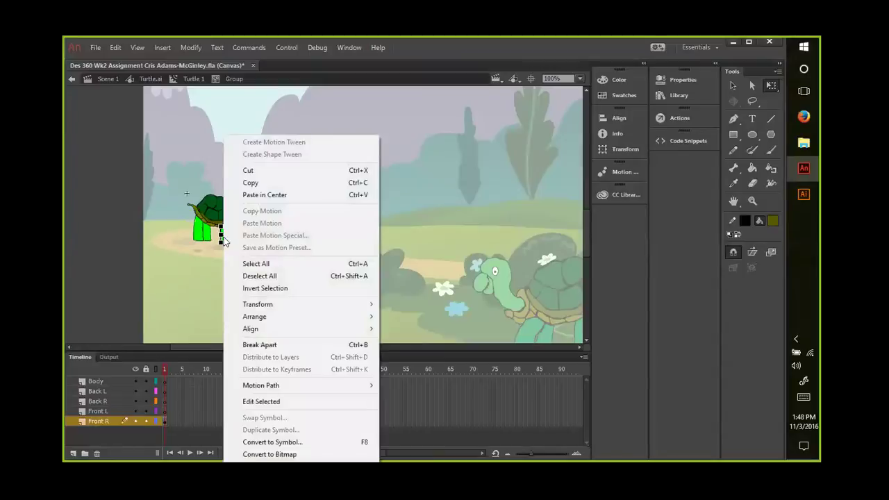
{"action": "left_click", "coordinate": [250, 182]}
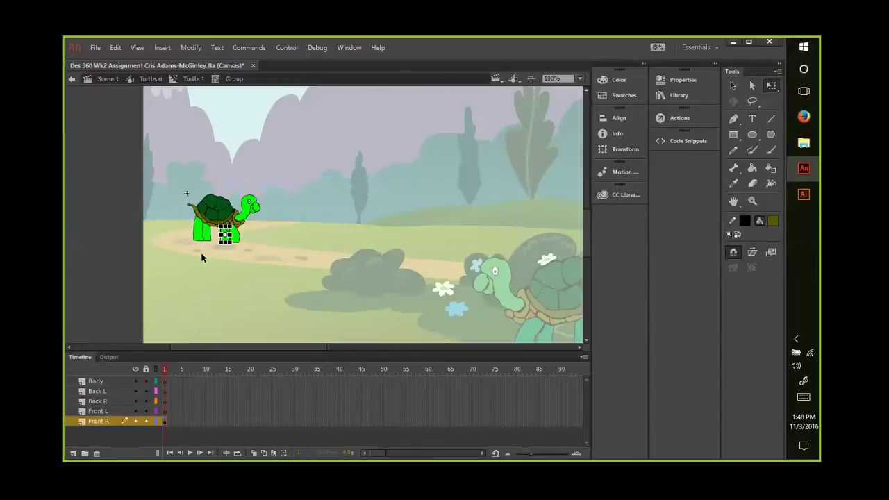
{"action": "right_click", "coordinate": [228, 242]}
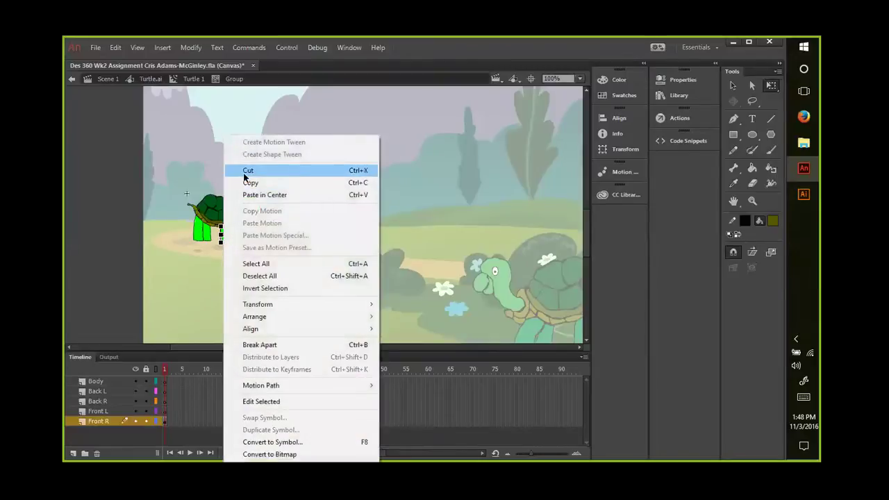
{"action": "left_click", "coordinate": [251, 171]}
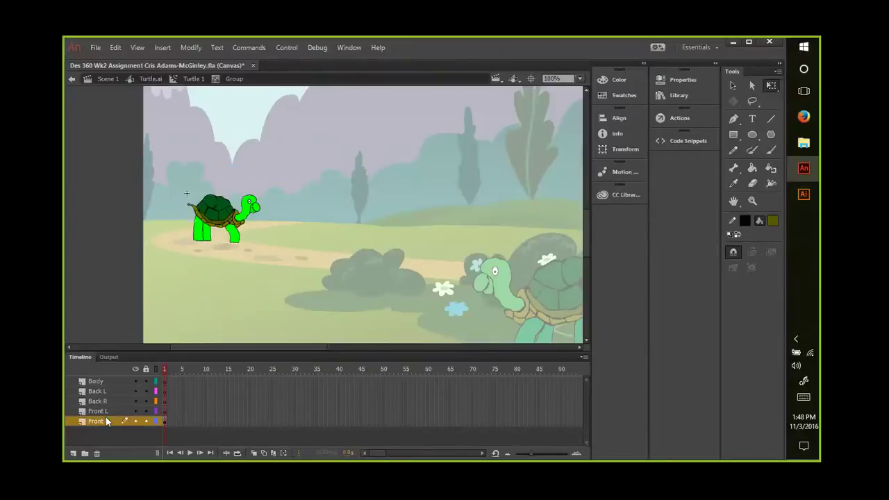
{"action": "right_click", "coordinate": [164, 411]}
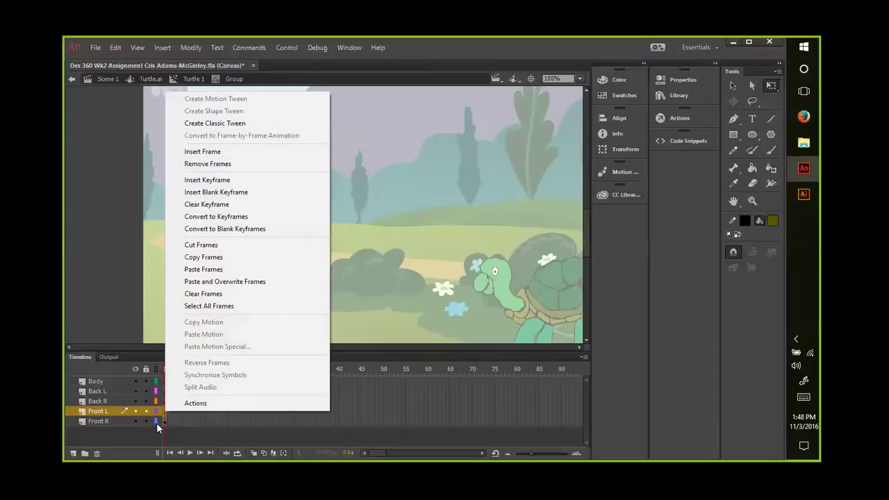
{"action": "left_click", "coordinate": [163, 420]}
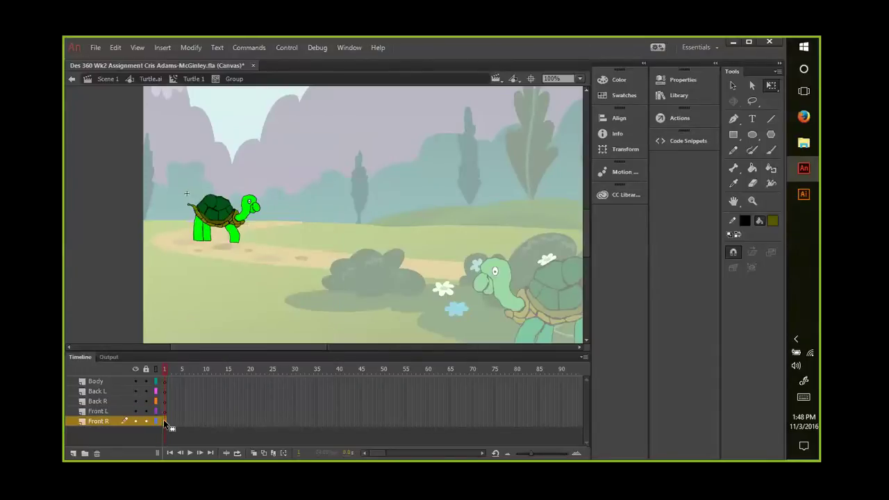
{"action": "right_click", "coordinate": [164, 420]}
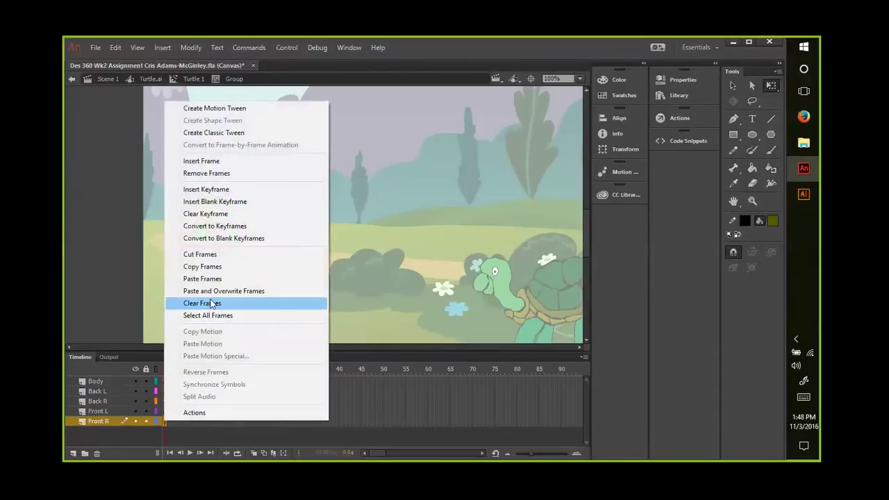
{"action": "left_click", "coordinate": [98, 257]}
{"action": "right_click", "coordinate": [227, 235]}
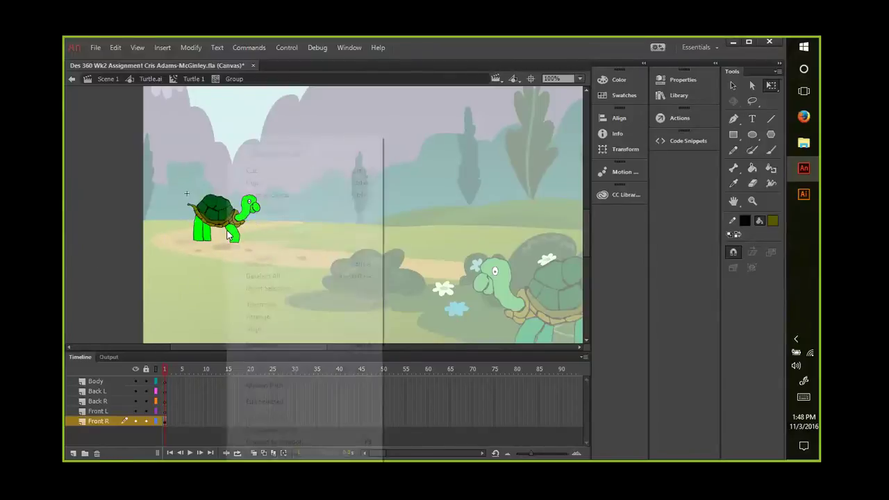
{"action": "left_click", "coordinate": [122, 250]}
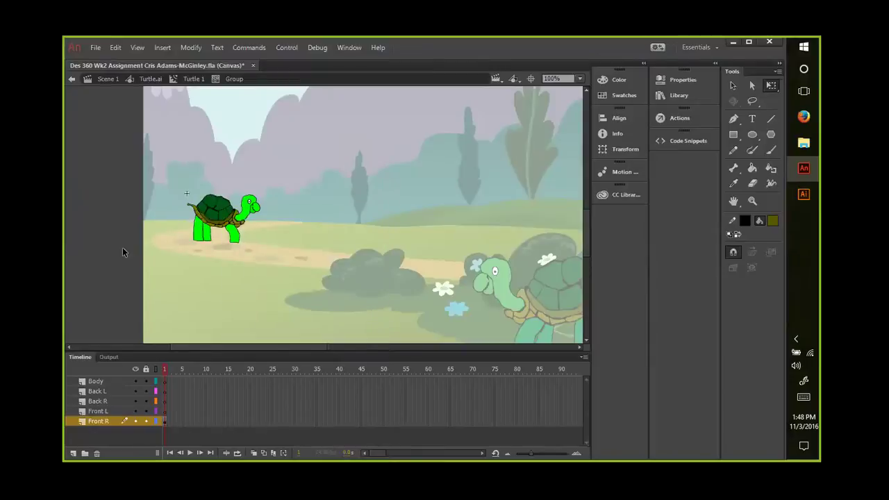
Step: Restore the cut front leg in the turtle group on the Front R layer and deselect it
{"action": "left_click", "coordinate": [224, 239]}
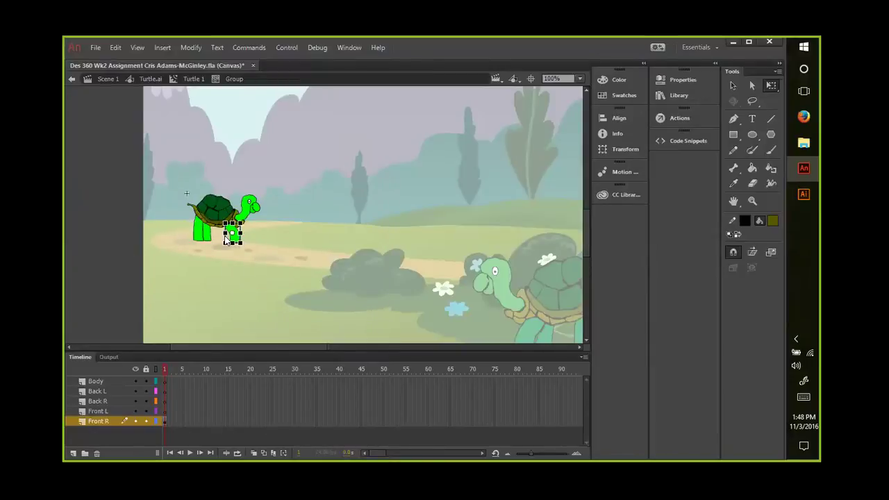
{"action": "left_click", "coordinate": [225, 240]}
{"action": "left_click", "coordinate": [224, 239]}
{"action": "left_click", "coordinate": [224, 240]}
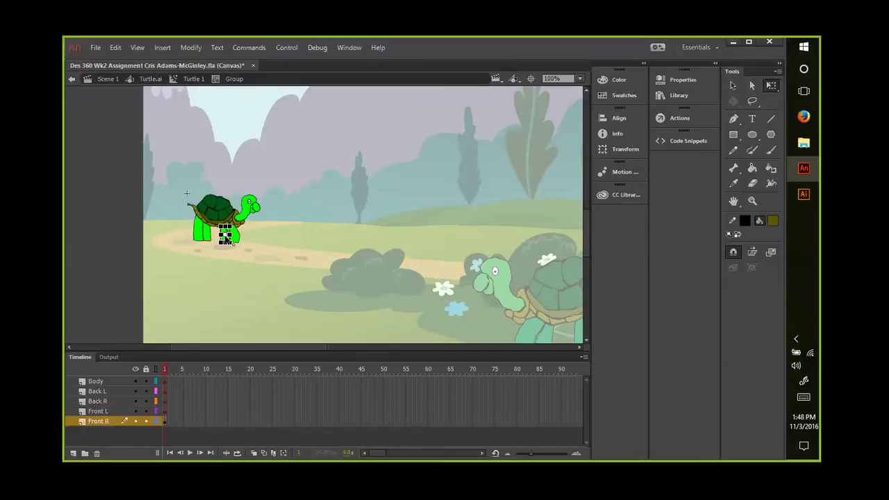
{"action": "left_click", "coordinate": [120, 267]}
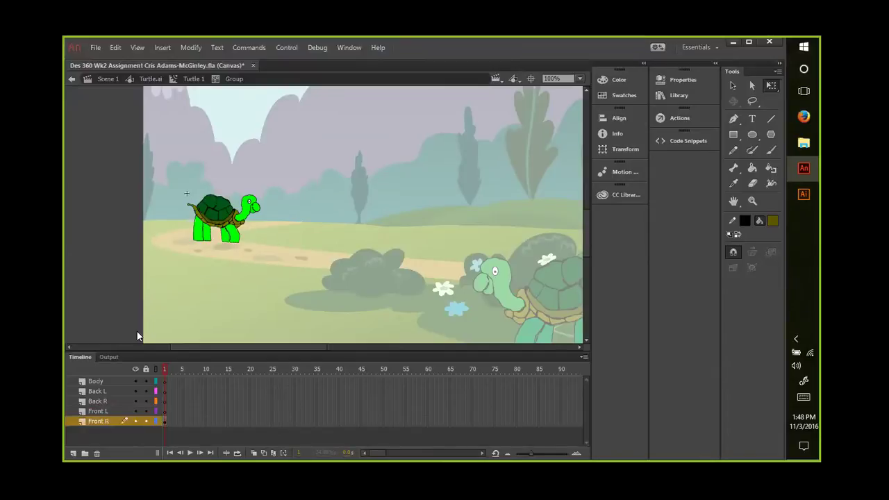
Step: Copy frame 1 of the Front R layer and paste it into frame 1 of the Front L layer
{"action": "right_click", "coordinate": [166, 421]}
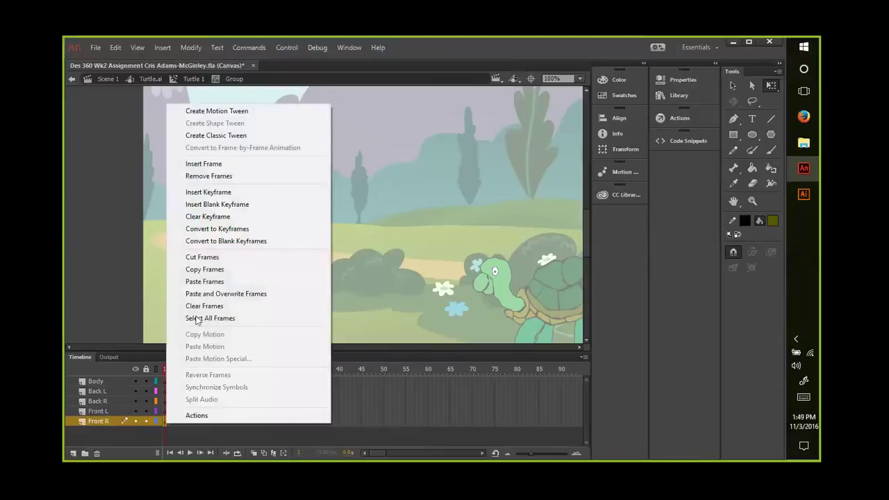
{"action": "left_click", "coordinate": [215, 268]}
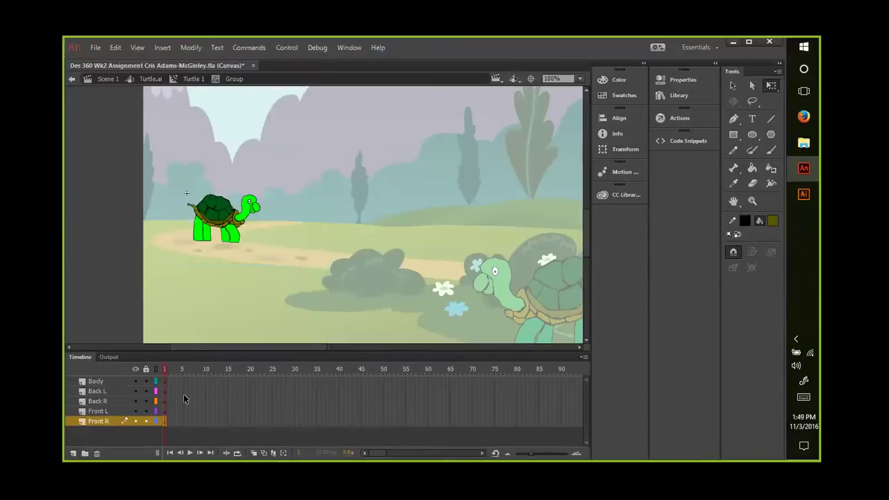
{"action": "left_click", "coordinate": [165, 411]}
{"action": "right_click", "coordinate": [165, 411]}
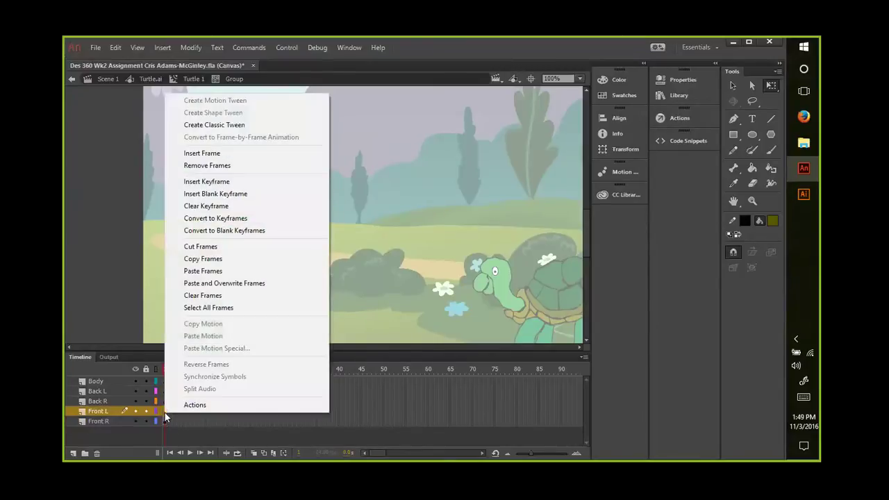
{"action": "left_click", "coordinate": [200, 272]}
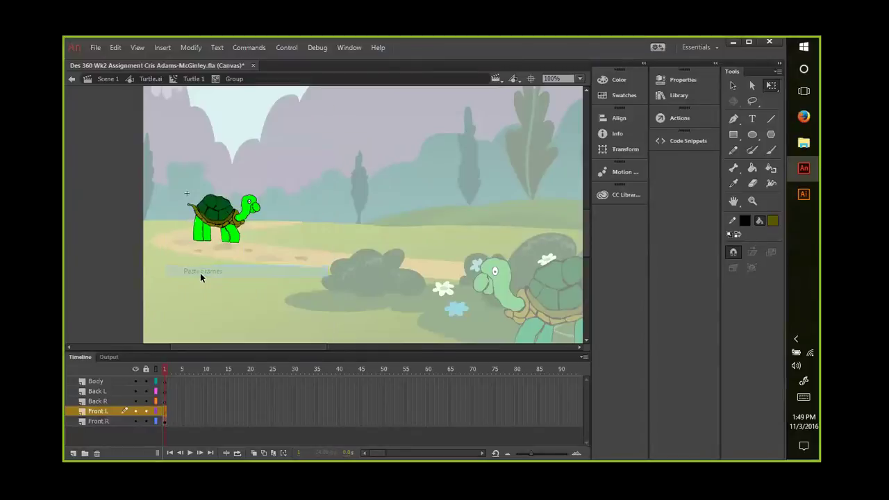
Step: Hide the Front R layer and overwrite frame 1 of the Front L layer with the copied frame
{"action": "left_click", "coordinate": [136, 421]}
{"action": "right_click", "coordinate": [163, 411]}
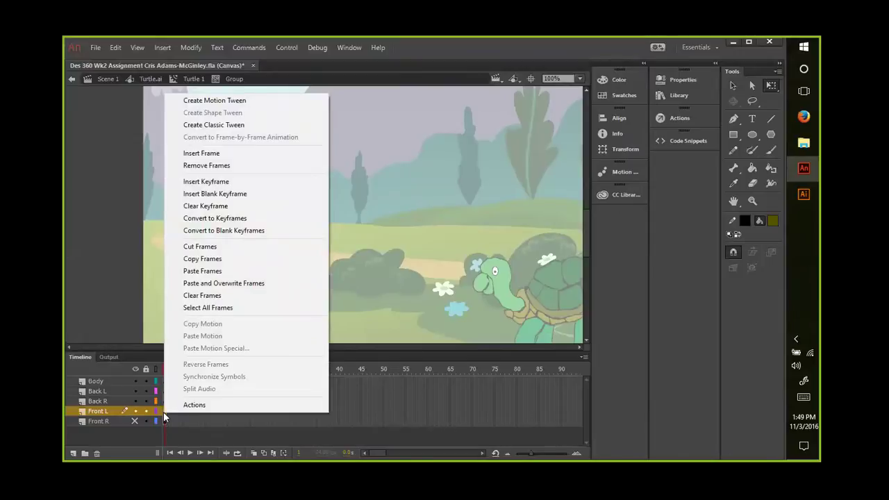
{"action": "left_click", "coordinate": [203, 284]}
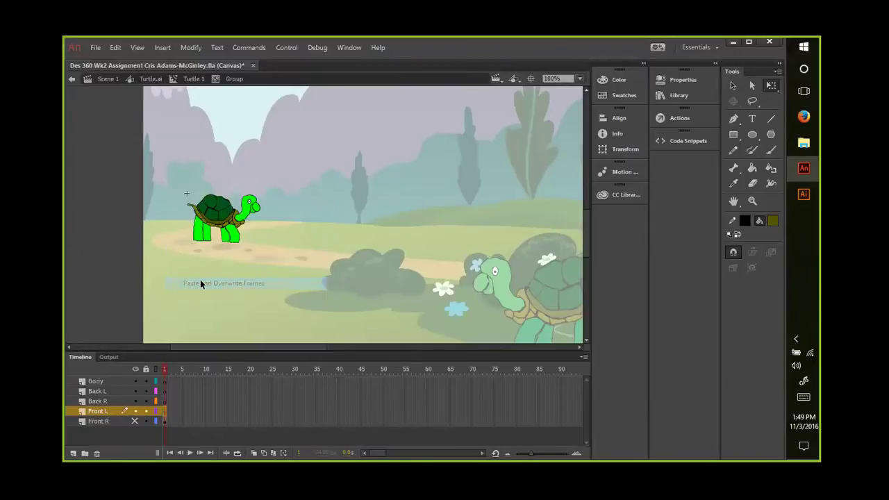
Step: Extend the Front L layer to frame 3 with inserted frames and return to frame 1
{"action": "left_click", "coordinate": [164, 411]}
{"action": "right_click", "coordinate": [167, 412]}
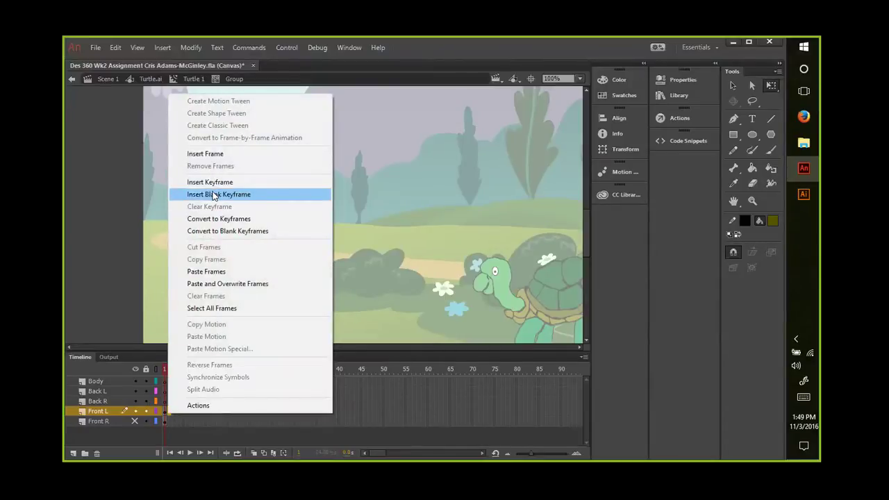
{"action": "left_click", "coordinate": [201, 157]}
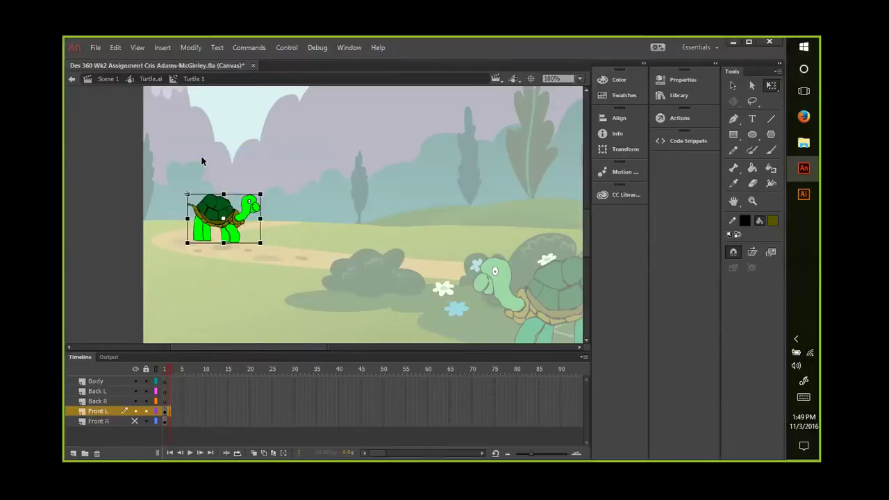
{"action": "right_click", "coordinate": [168, 410]}
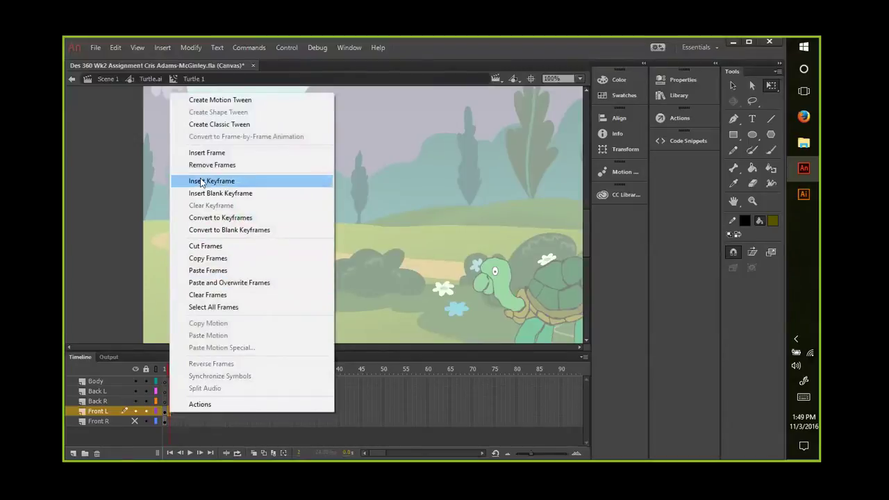
{"action": "left_click", "coordinate": [207, 152]}
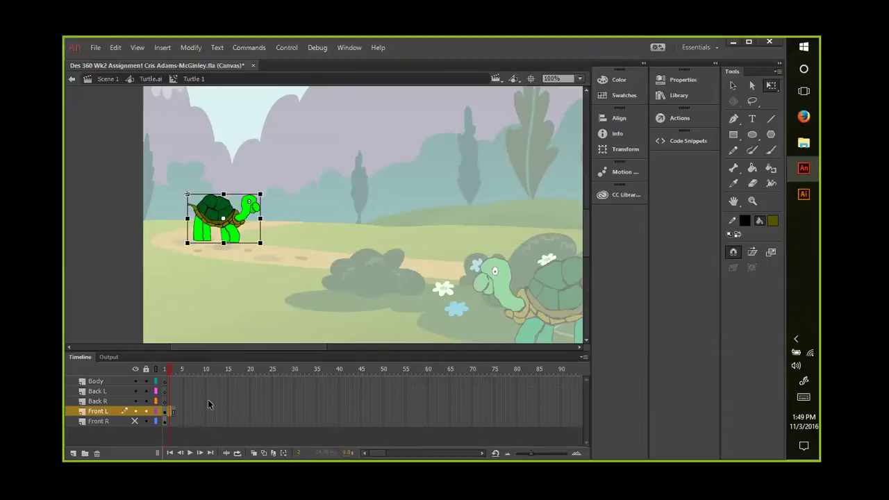
{"action": "key", "text": "period"}
{"action": "left_click", "coordinate": [173, 371]}
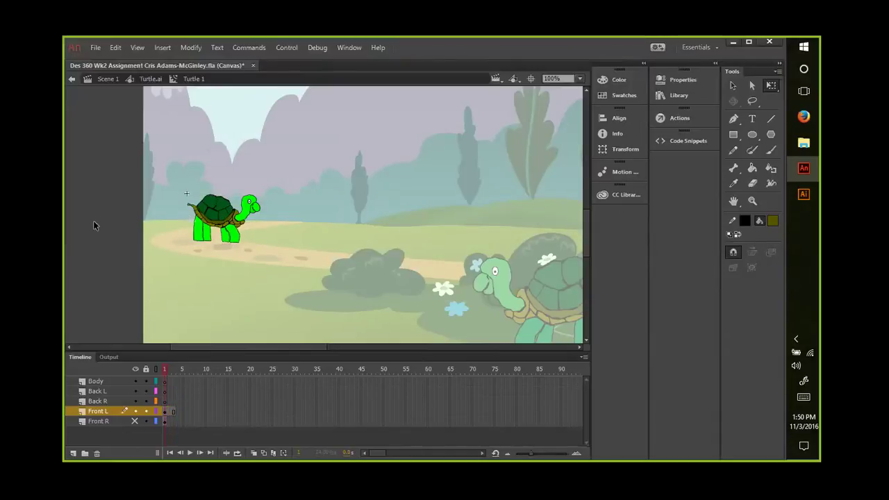
Step: Return to Scene 1 and move the small turtle slightly down and left on the path
{"action": "left_click", "coordinate": [152, 80]}
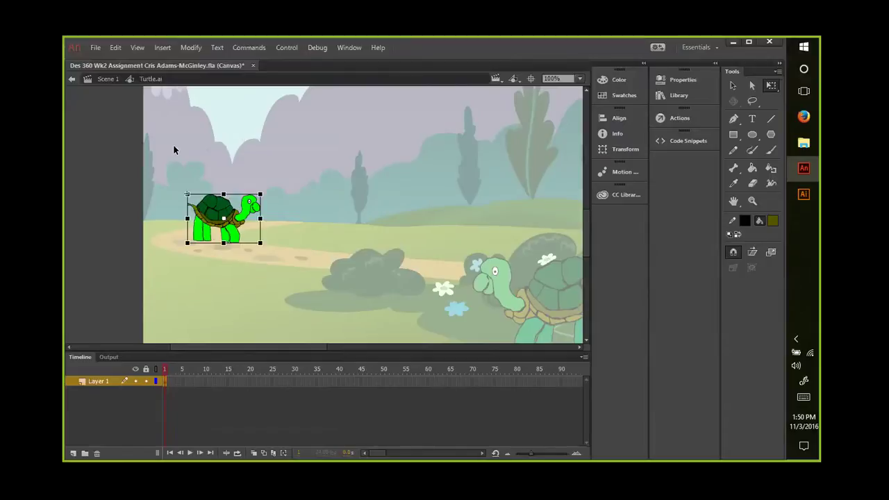
{"action": "double_click", "coordinate": [104, 159]}
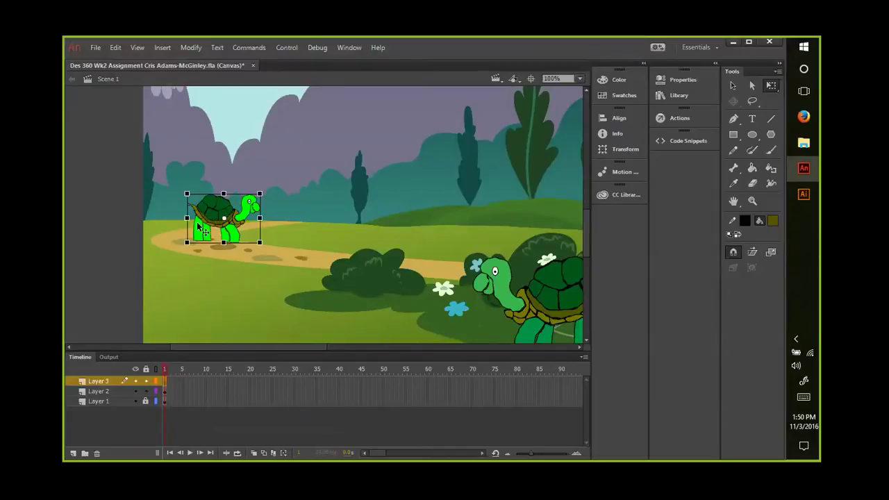
{"action": "left_click_drag", "start_coordinate": [210, 219], "coordinate": [194, 229]}
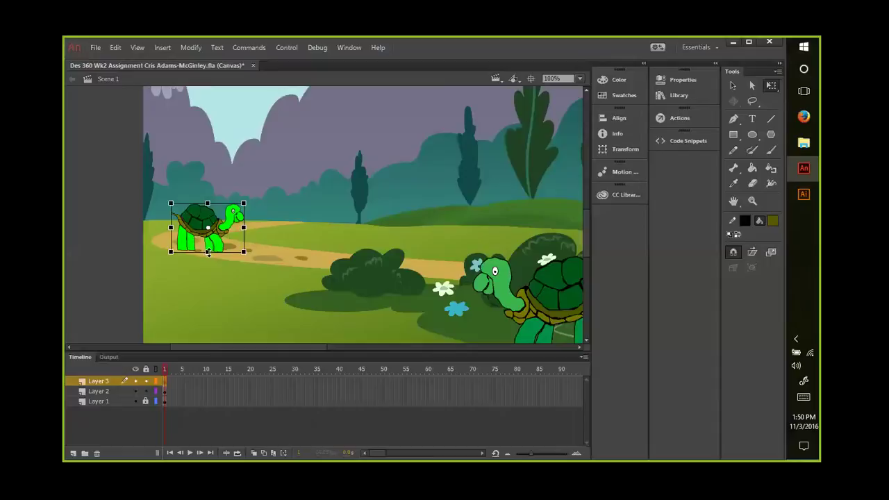
Step: Break apart the small turtle in Scene 1 and open its Turtle 1 symbol for editing
{"action": "left_click", "coordinate": [197, 48]}
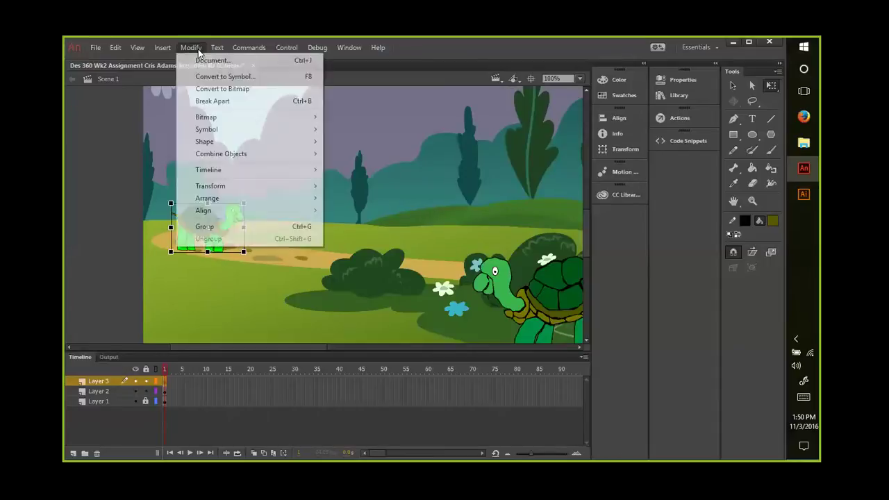
{"action": "left_click", "coordinate": [210, 100]}
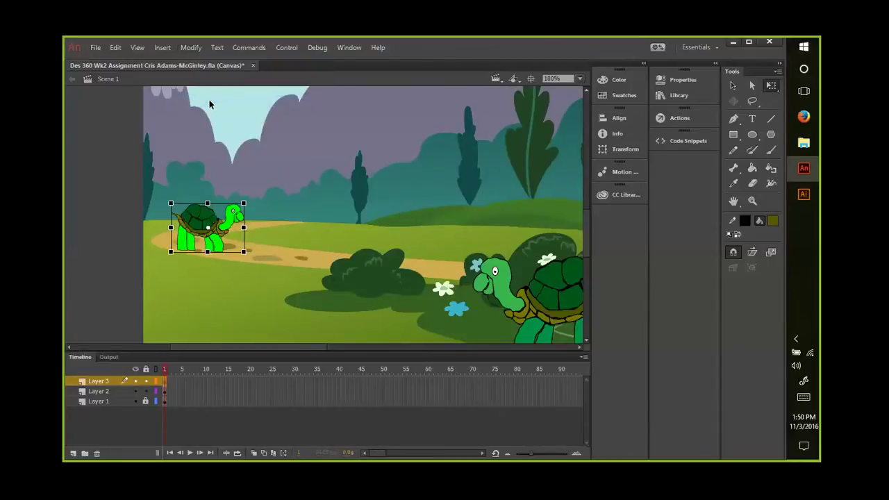
{"action": "double_click", "coordinate": [221, 251]}
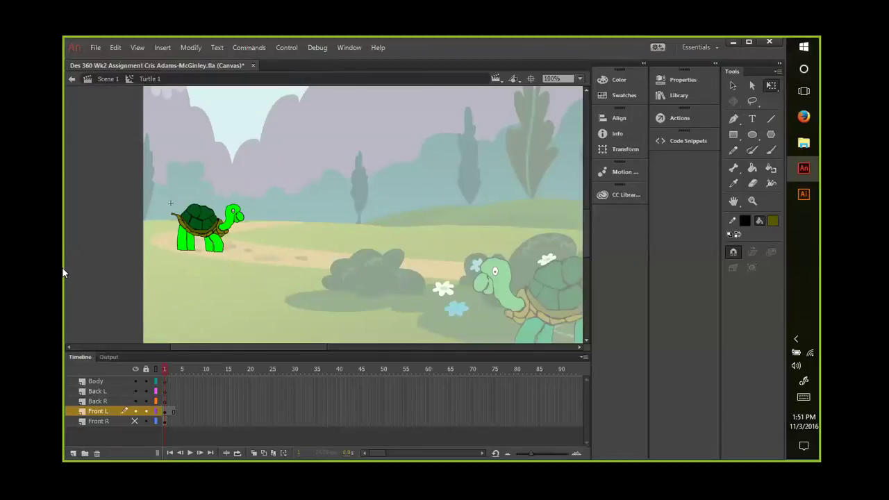
Step: Enter the nested group of the rearward front leg on the Front L layer and cut the selected leg artwork
{"action": "left_click", "coordinate": [211, 254]}
{"action": "double_click", "coordinate": [212, 248]}
{"action": "double_click", "coordinate": [214, 253]}
{"action": "right_click", "coordinate": [210, 251]}
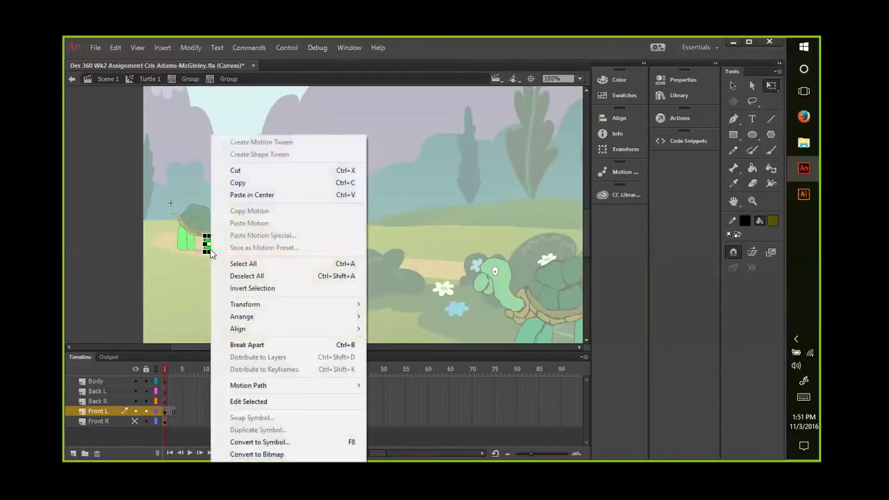
{"action": "left_click", "coordinate": [236, 172]}
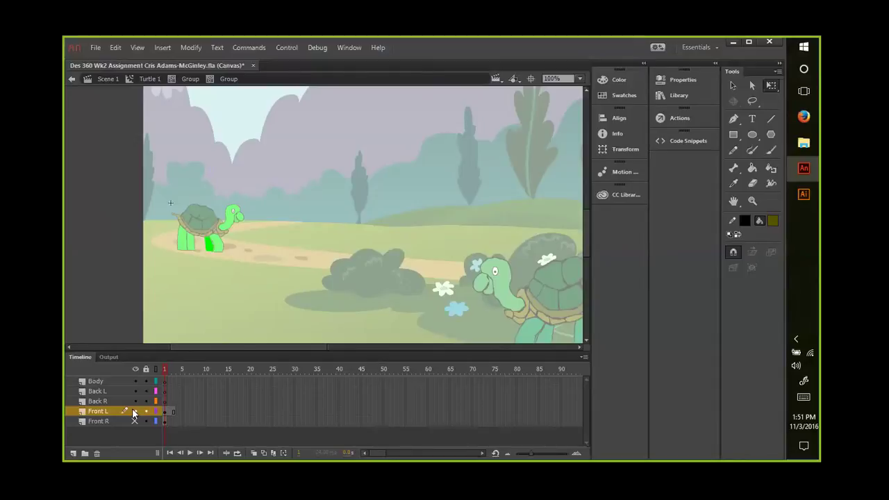
Step: Try to paste the copied frame into frame 2 of the Front L layer
{"action": "left_click_drag", "start_coordinate": [164, 409], "coordinate": [171, 415]}
{"action": "left_click", "coordinate": [171, 415]}
{"action": "right_click", "coordinate": [171, 415]}
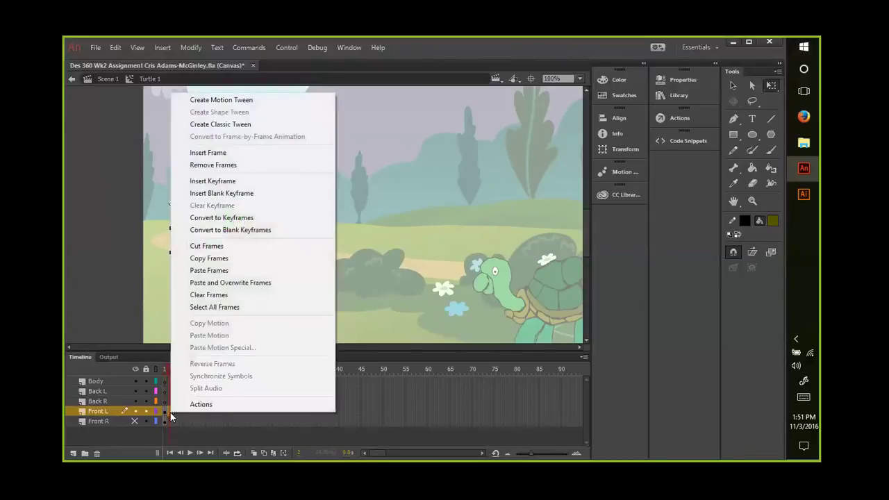
{"action": "left_click", "coordinate": [202, 271]}
{"action": "left_click", "coordinate": [102, 273]}
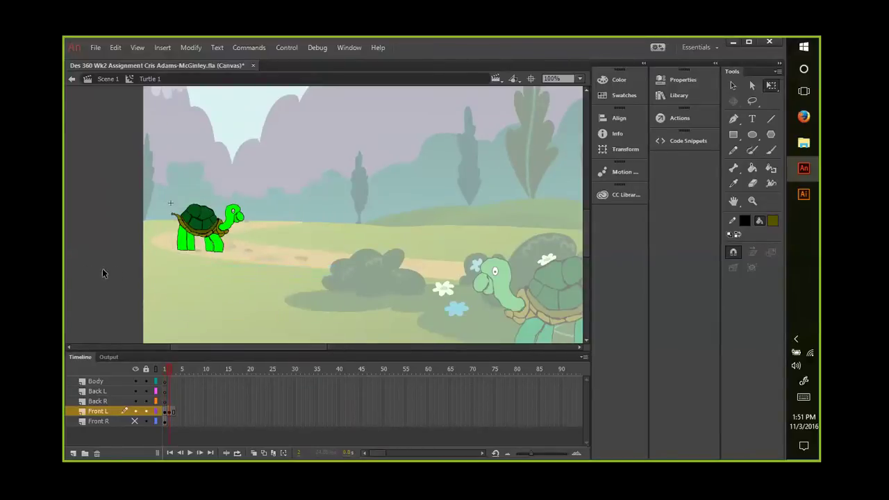
{"action": "mouse_move", "coordinate": [196, 227]}
{"action": "left_mouse_down"}
{"action": "mouse_move", "coordinate": [208, 227]}
{"action": "mouse_move", "coordinate": [187, 227]}
{"action": "mouse_move", "coordinate": [209, 229]}
{"action": "left_mouse_up"}
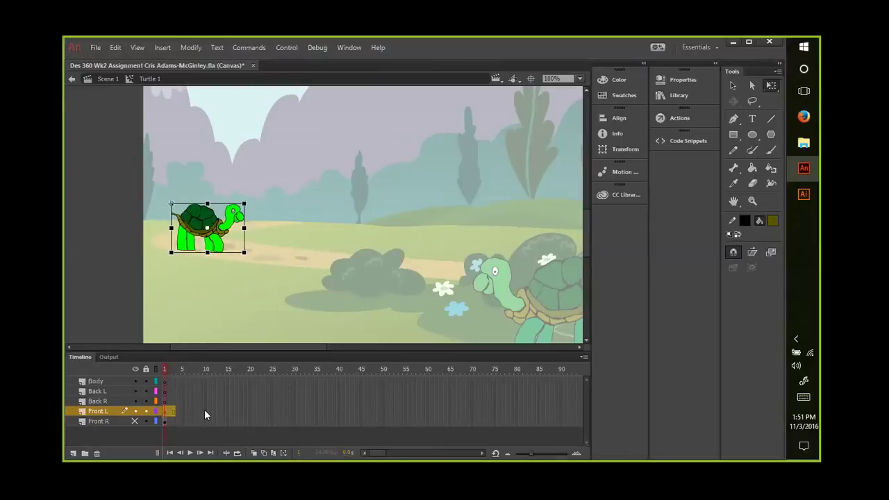
Step: Clear frame 2 of the Front L layer and go back to frame 1
{"action": "right_click", "coordinate": [167, 410]}
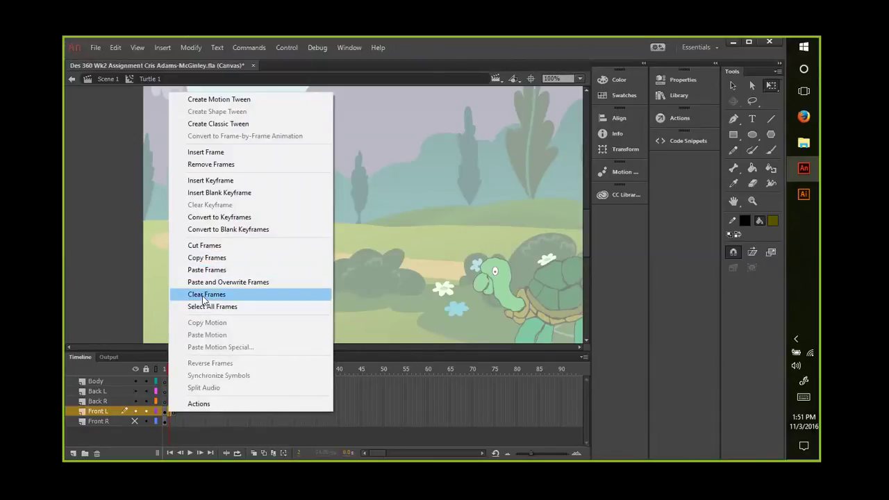
{"action": "left_click", "coordinate": [203, 294]}
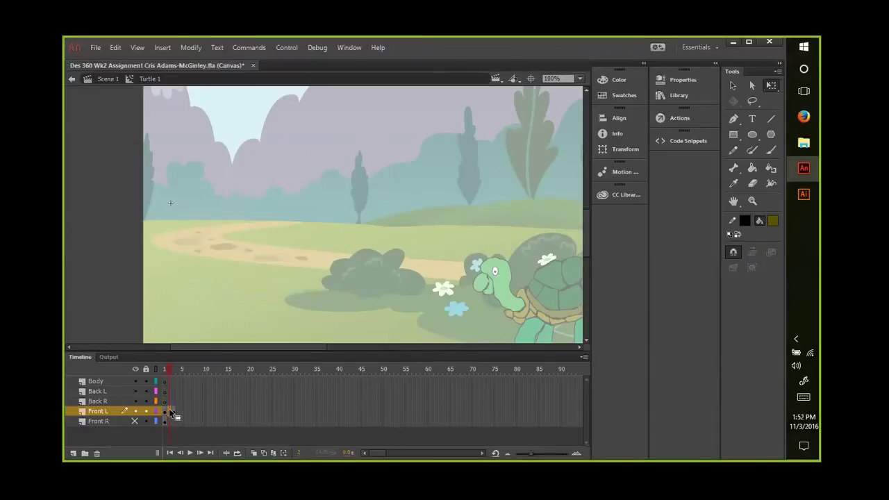
{"action": "key", "text": "comma"}
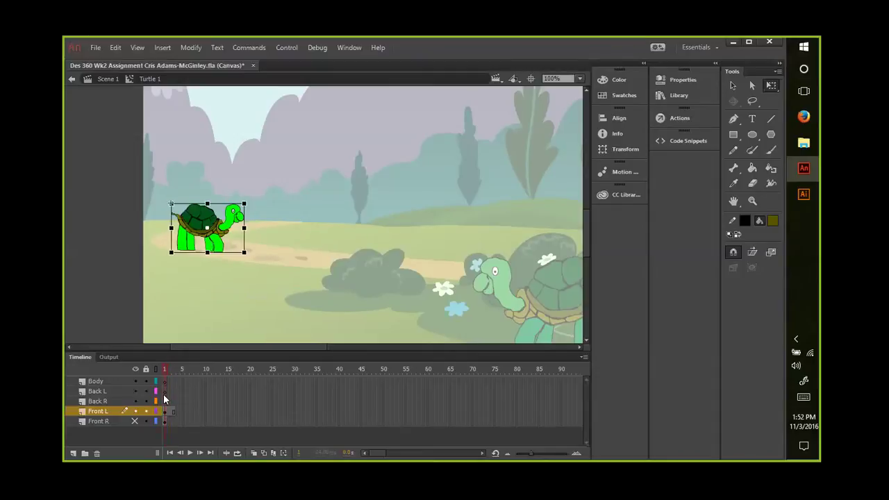
Step: Reopen the Turtle 1 symbol from Scene 1, then make its Front R layer visible again and select it
{"action": "key", "text": "ctrl+e"}
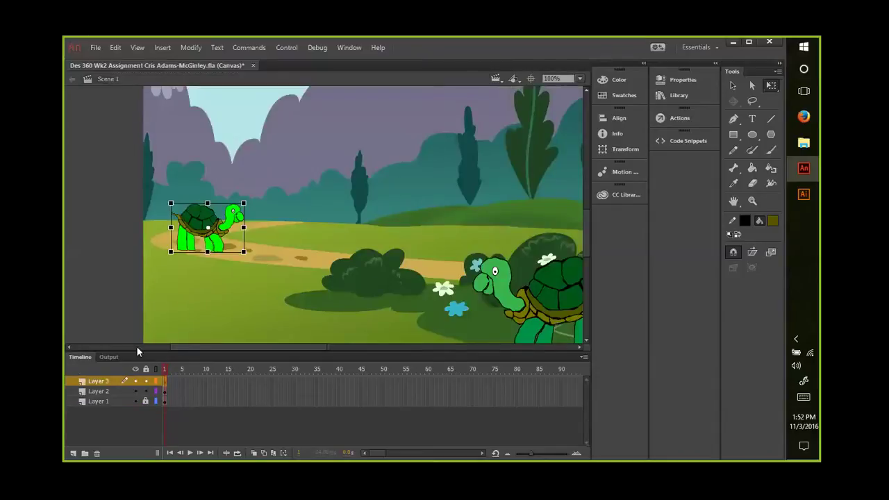
{"action": "left_click", "coordinate": [113, 288]}
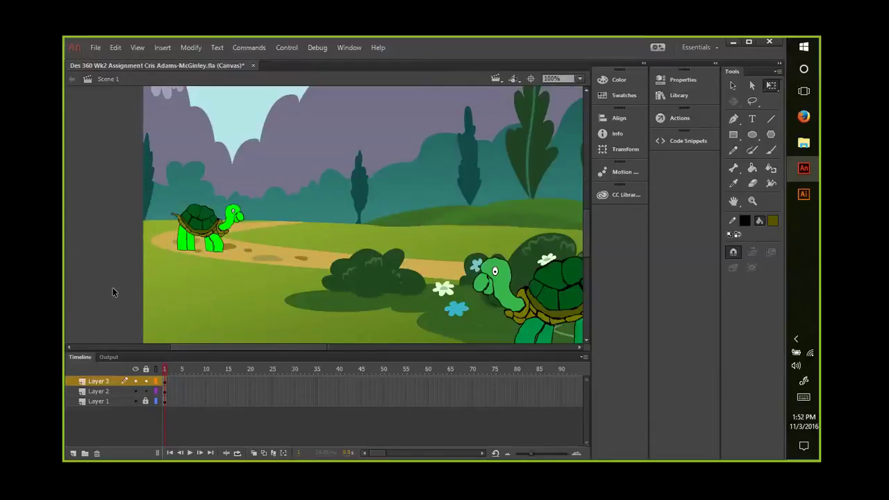
{"action": "left_click", "coordinate": [210, 251]}
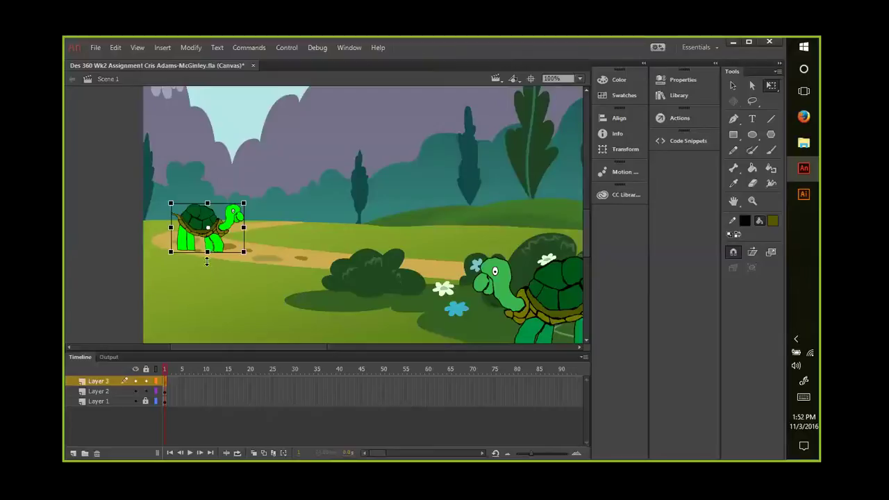
{"action": "double_click", "coordinate": [210, 250]}
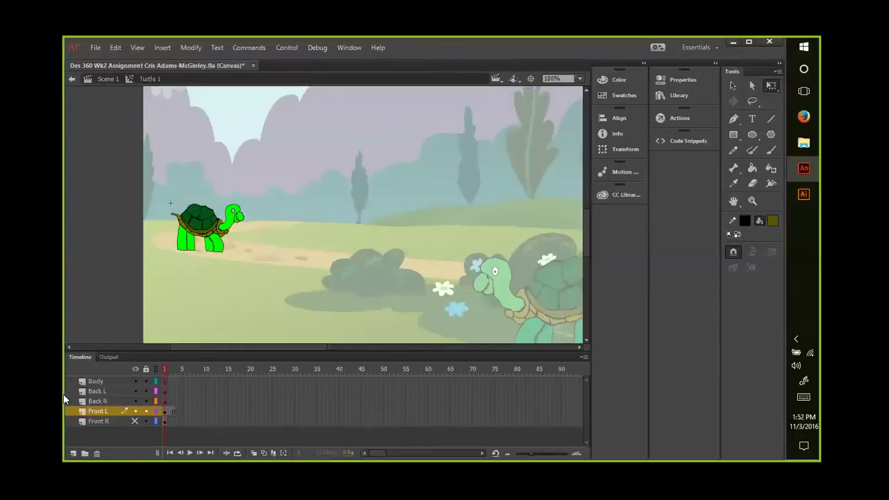
{"action": "key", "text": "ctrl+a"}
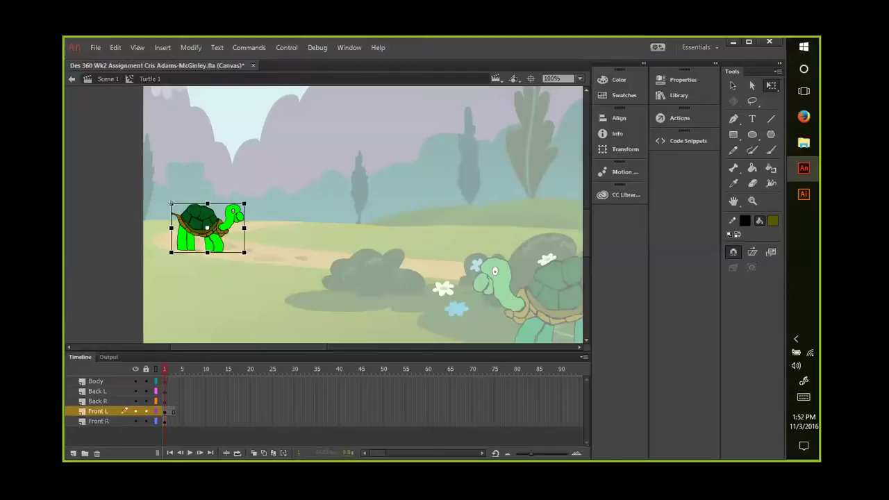
{"action": "left_click", "coordinate": [119, 421]}
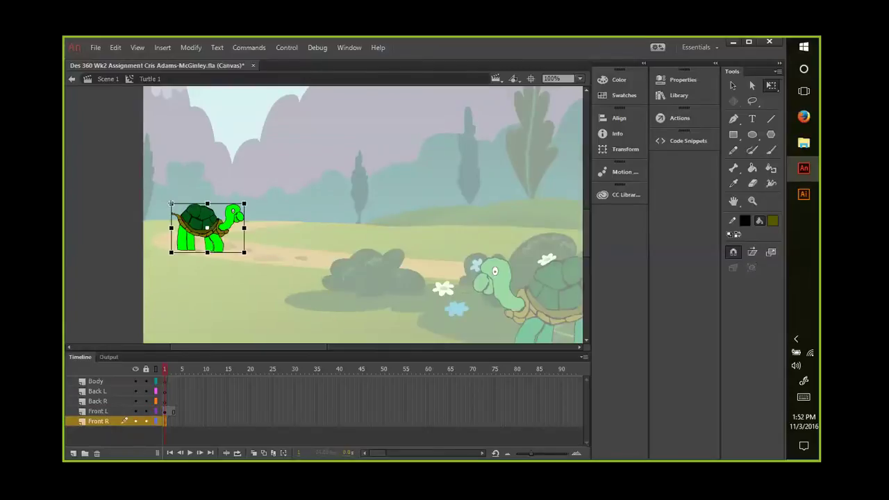
Step: Clear frame 2 of the Front L layer, undo the clearing, and deselect the turtle on frame 1
{"action": "right_click", "coordinate": [172, 413]}
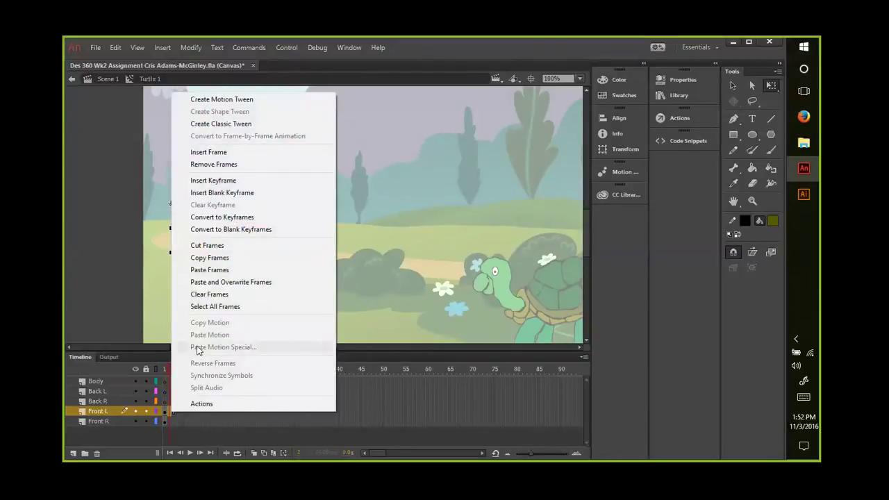
{"action": "left_click", "coordinate": [207, 294]}
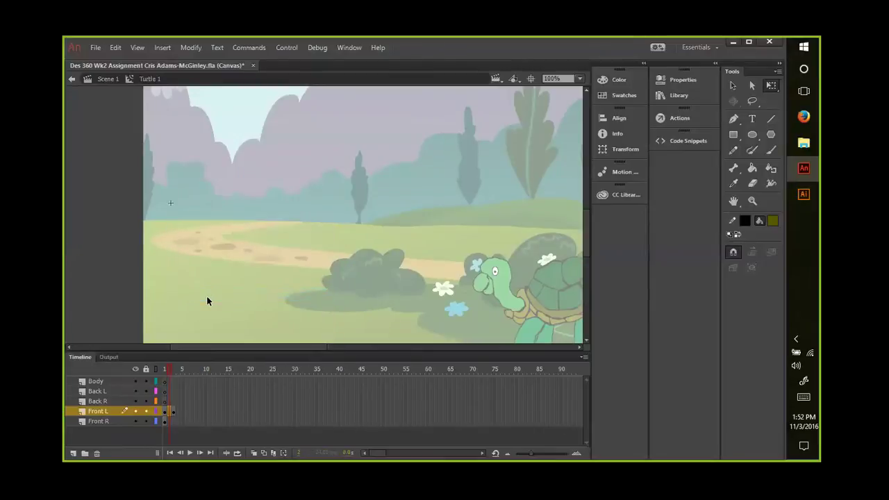
{"action": "key", "text": "ctrl+z"}
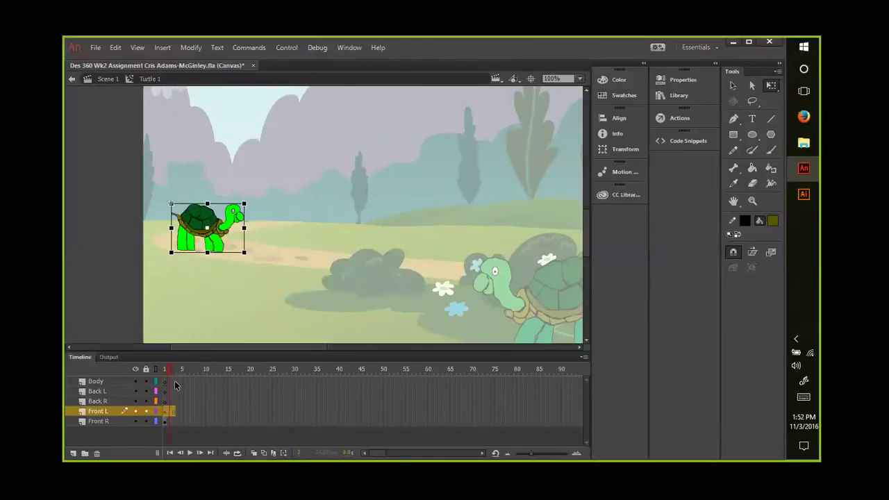
{"action": "left_click", "coordinate": [166, 420]}
{"action": "left_click", "coordinate": [211, 247]}
{"action": "left_click", "coordinate": [148, 248]}
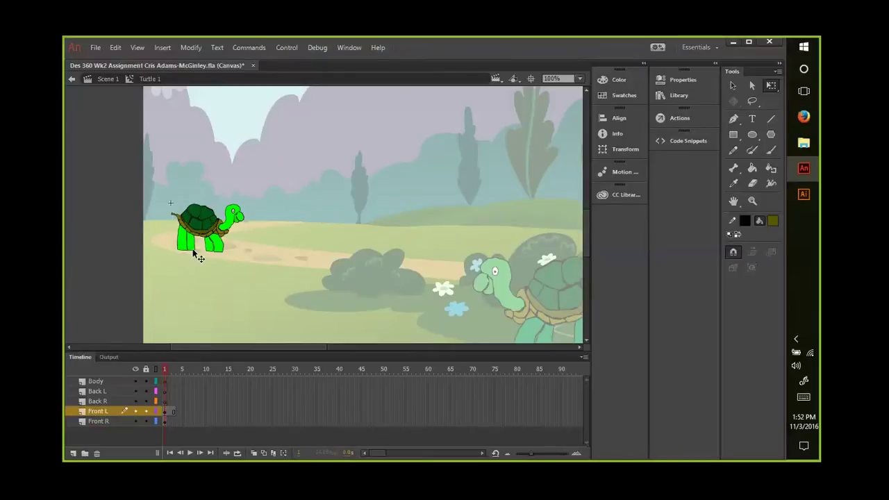
Step: Open the turtle's nested groups down to the front leg and try to cut the leg artwork
{"action": "left_click", "coordinate": [207, 253]}
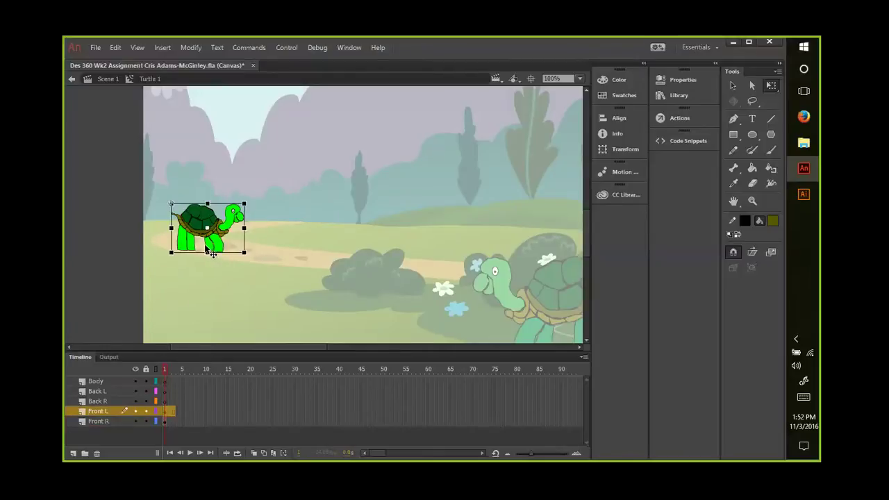
{"action": "double_click", "coordinate": [208, 254]}
{"action": "double_click", "coordinate": [208, 249]}
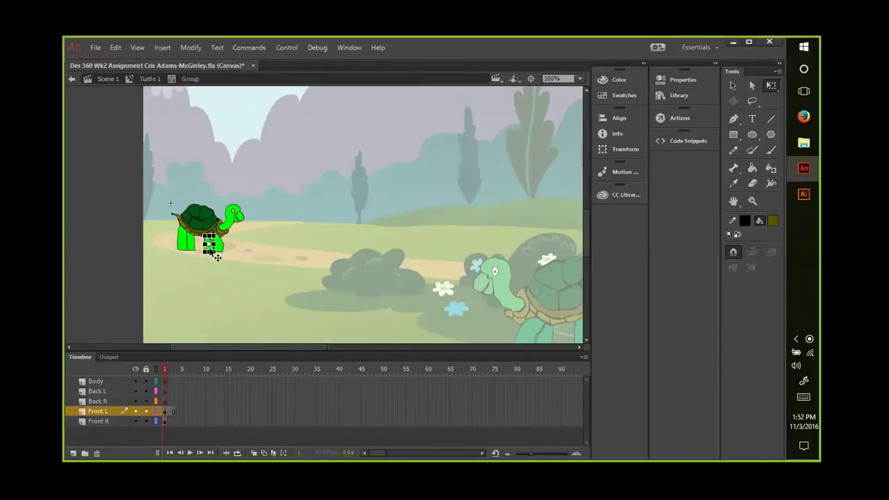
{"action": "left_click", "coordinate": [117, 419]}
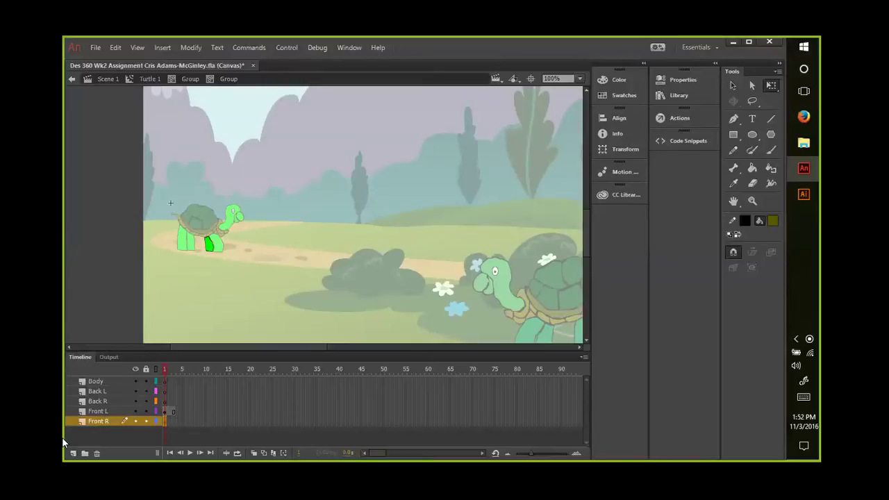
{"action": "right_click", "coordinate": [209, 254]}
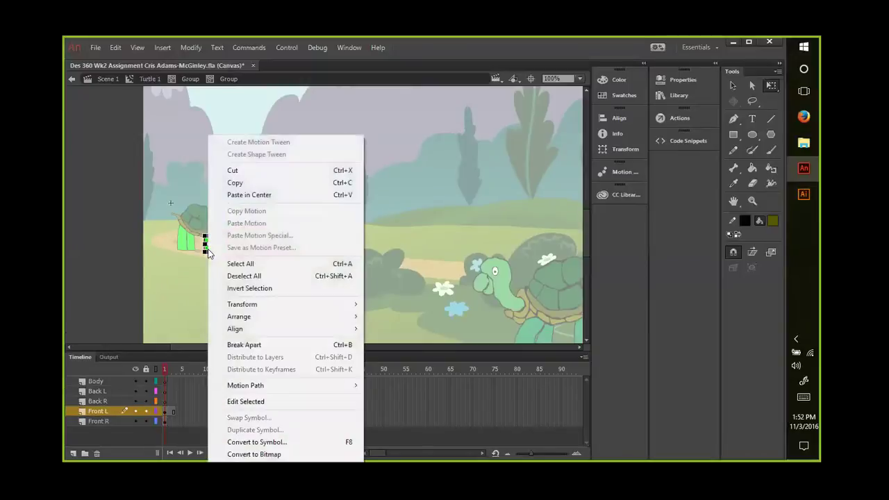
{"action": "left_click", "coordinate": [224, 172]}
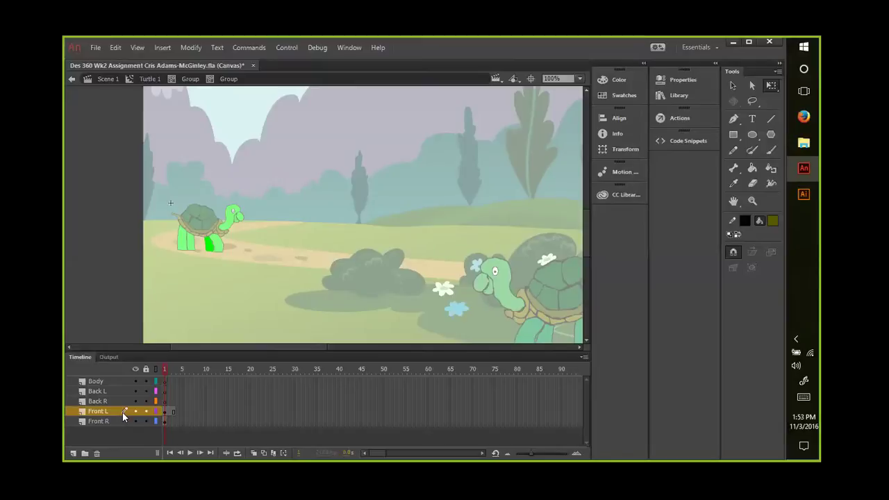
Step: Go to frame 2 of the Front L layer, select the turtle, and save the document
{"action": "left_click", "coordinate": [169, 413]}
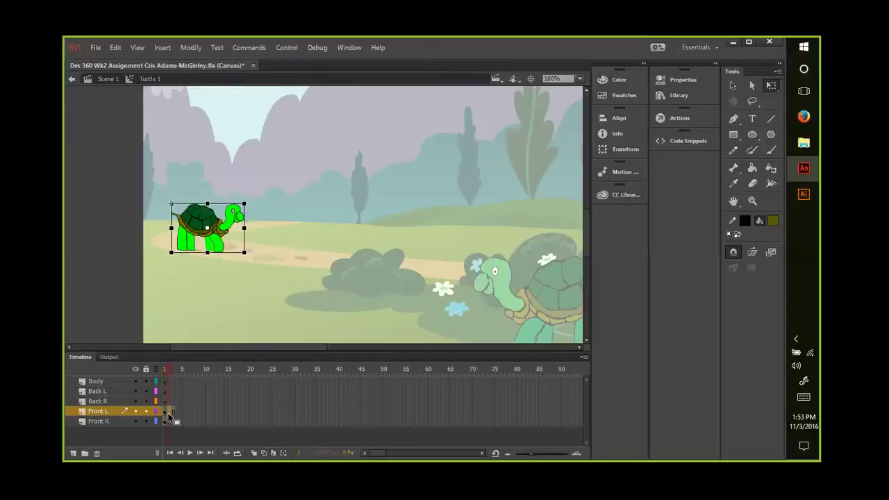
{"action": "right_click", "coordinate": [169, 412]}
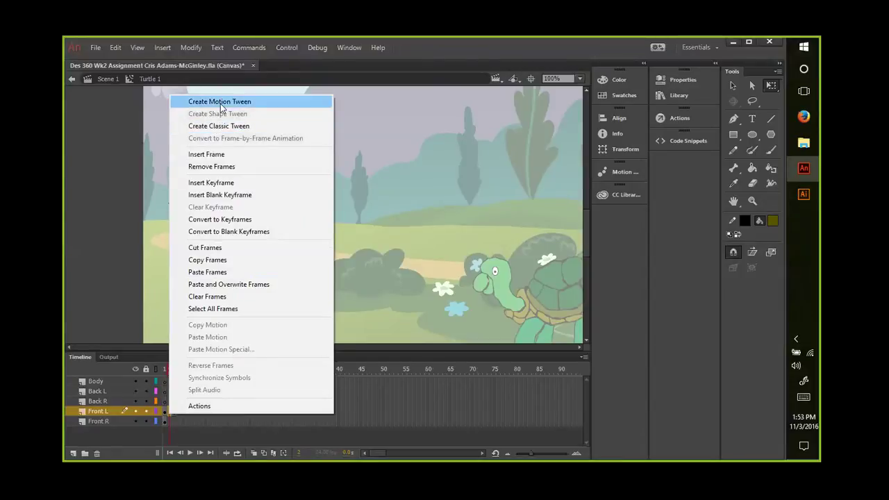
{"action": "left_click", "coordinate": [102, 170]}
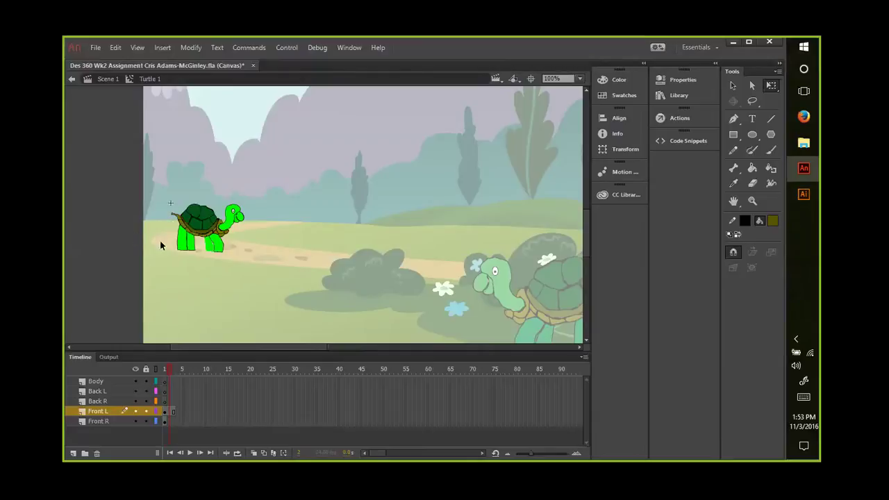
{"action": "left_click", "coordinate": [221, 248]}
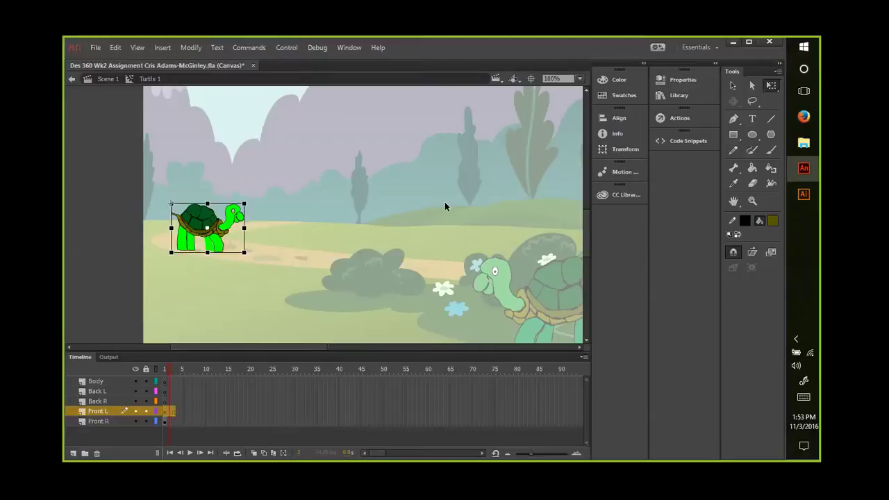
{"action": "left_click", "coordinate": [95, 48]}
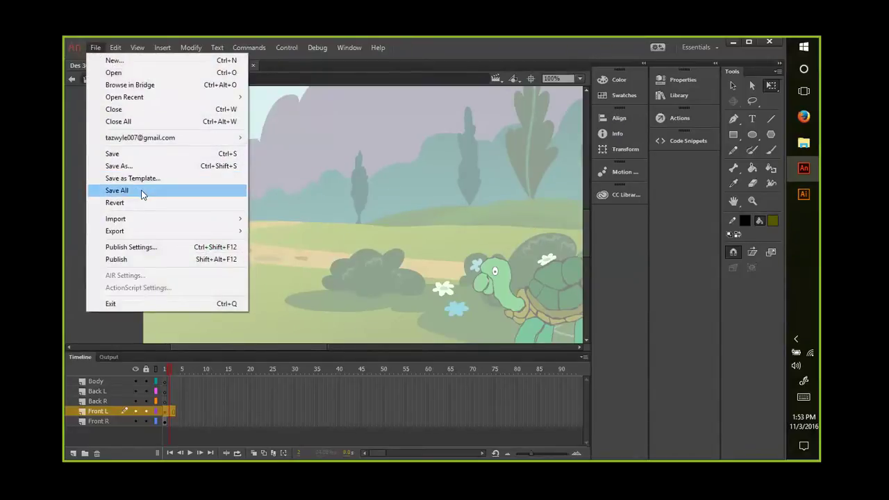
{"action": "left_click", "coordinate": [124, 154]}
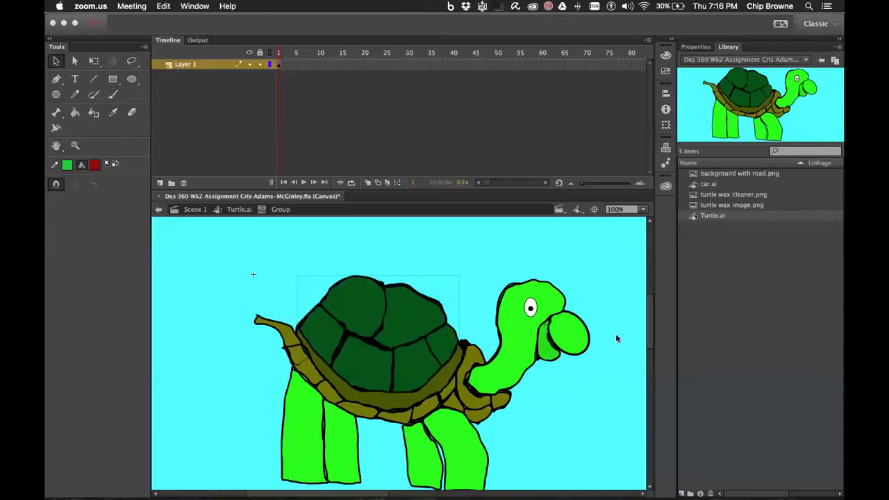
Step: Switch to Google Chrome and close the CARFAX report, 2014 Ford Explorer, Project Roadmap and Staging pages
{"action": "key", "text": "ctrl+Up"}
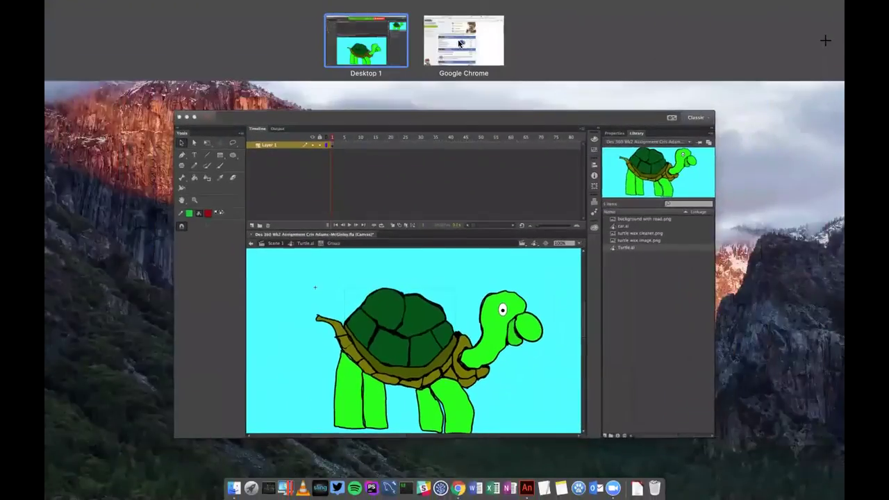
{"action": "left_click", "coordinate": [462, 38]}
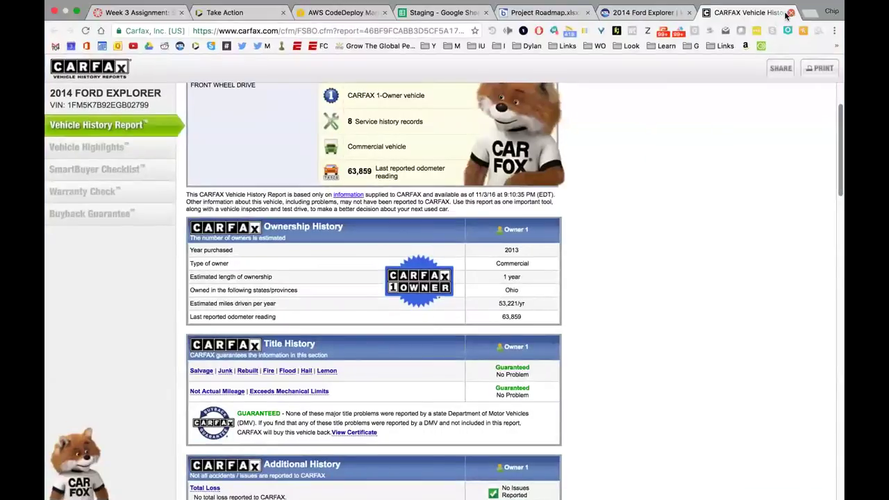
{"action": "left_click", "coordinate": [785, 13]}
{"action": "left_click", "coordinate": [791, 13]}
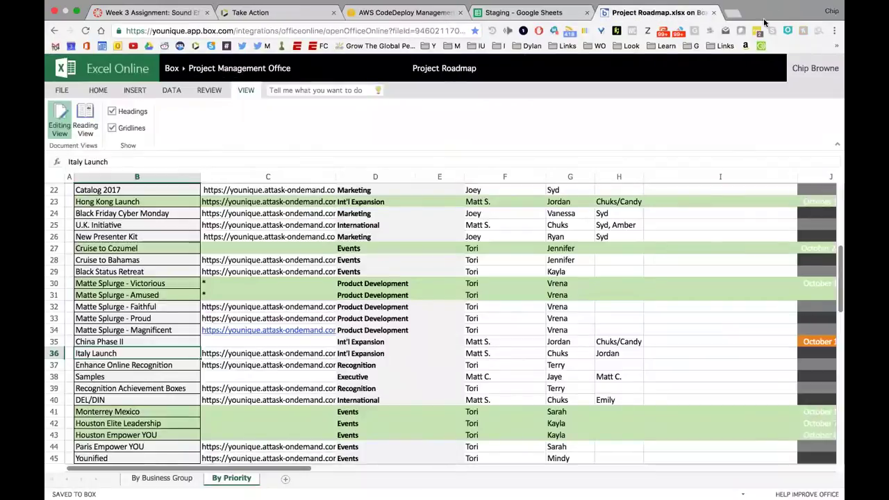
{"action": "left_click", "coordinate": [713, 12]}
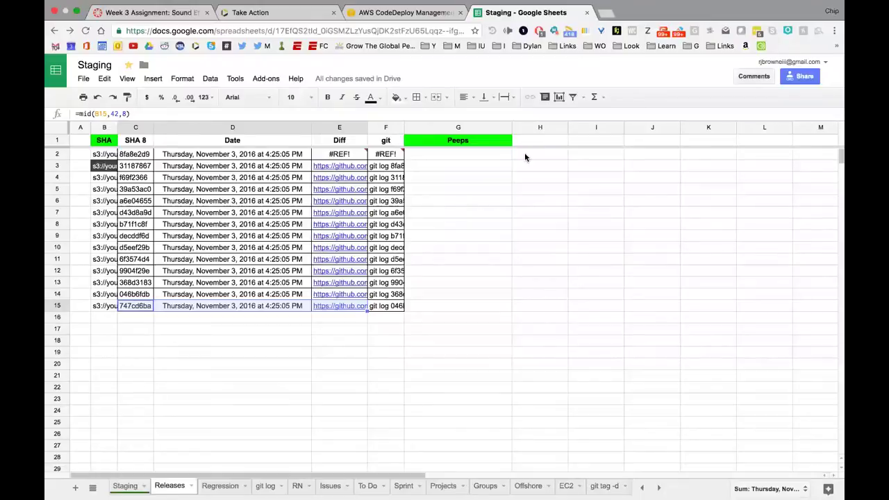
{"action": "left_click", "coordinate": [586, 13]}
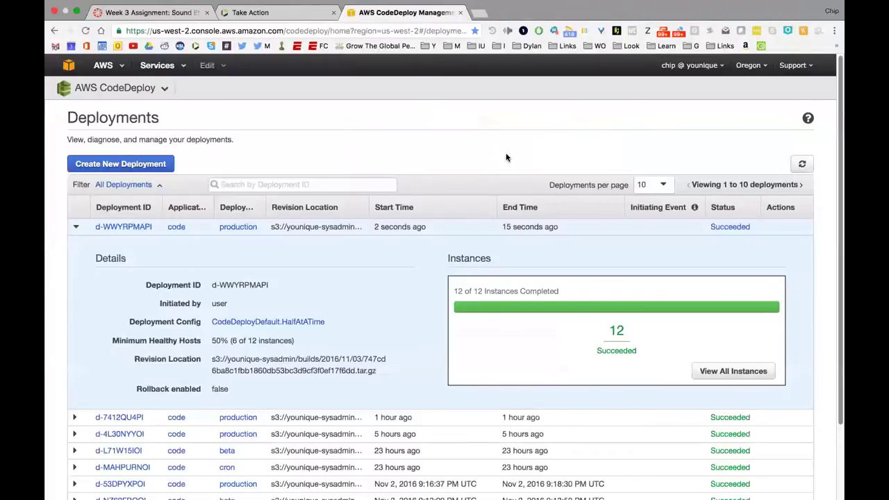
Step: Open the KSL listing for the 2014 Ford Explorer in a new tab and look over its details and enlarged photo
{"action": "left_click", "coordinate": [477, 13]}
{"action": "type", "text": "ksl"}
{"action": "key", "text": "Return"}
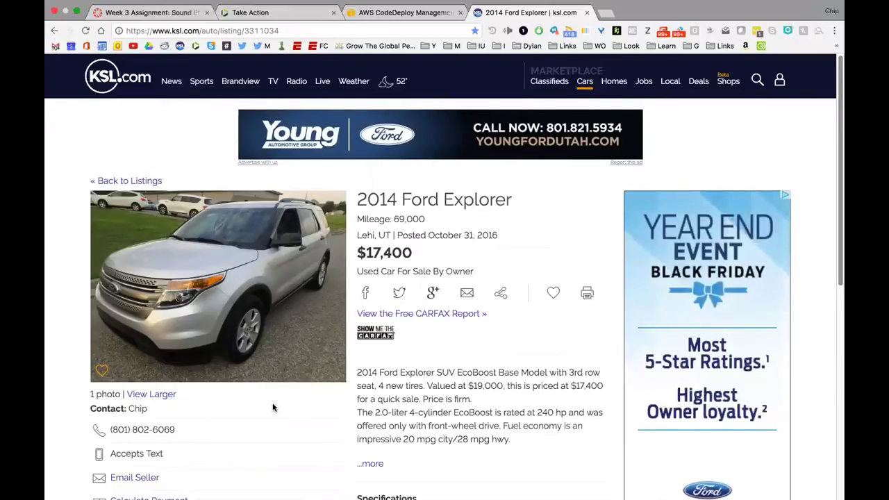
{"action": "scroll", "coordinate": [271, 405], "scroll_direction": "down", "scroll_amount": 3}
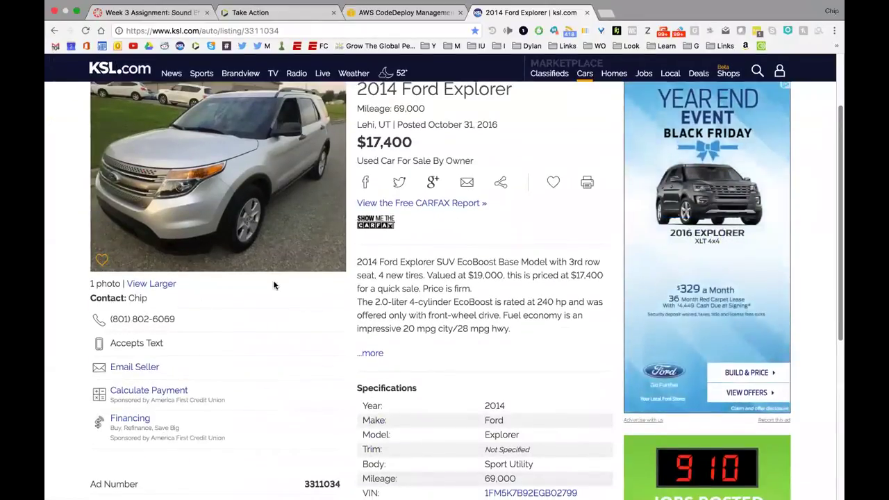
{"action": "scroll", "coordinate": [274, 282], "scroll_direction": "up", "scroll_amount": 2}
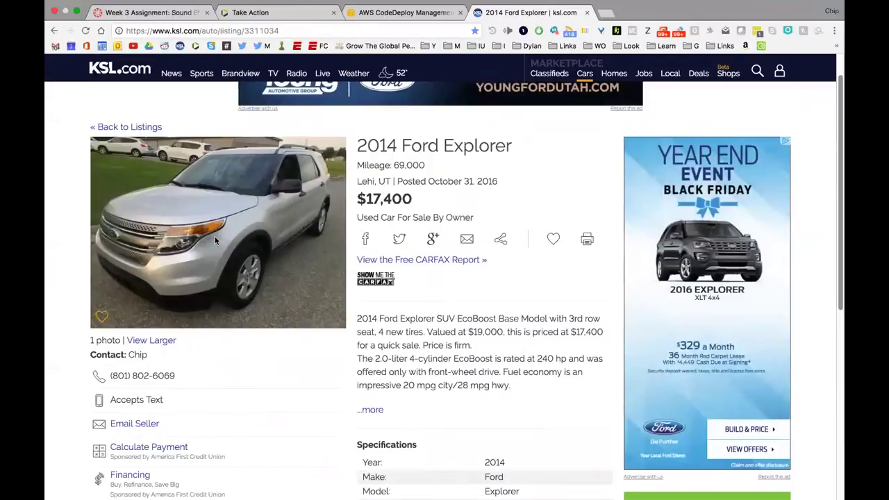
{"action": "left_click", "coordinate": [216, 240]}
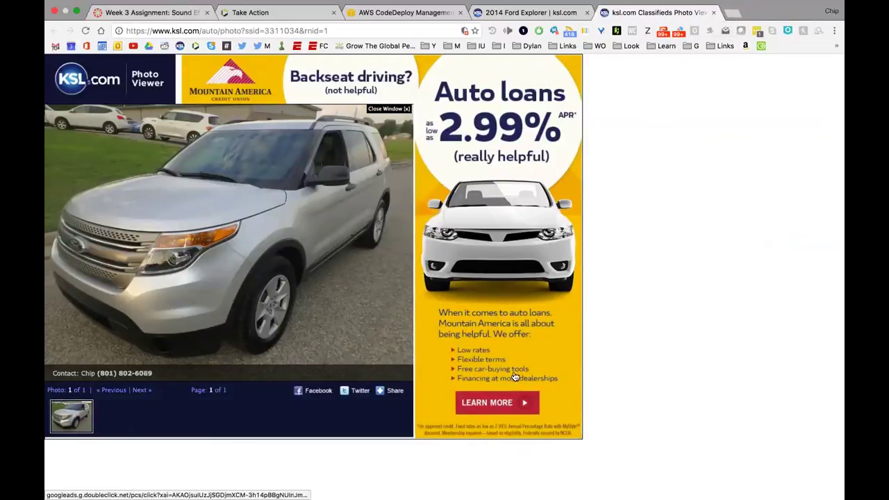
{"action": "left_click", "coordinate": [713, 13]}
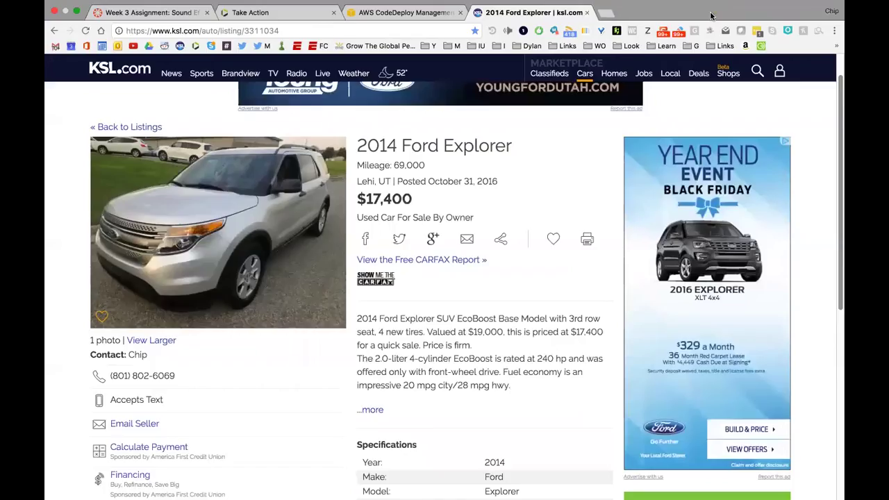
{"action": "scroll", "coordinate": [280, 406], "scroll_direction": "down", "scroll_amount": 2}
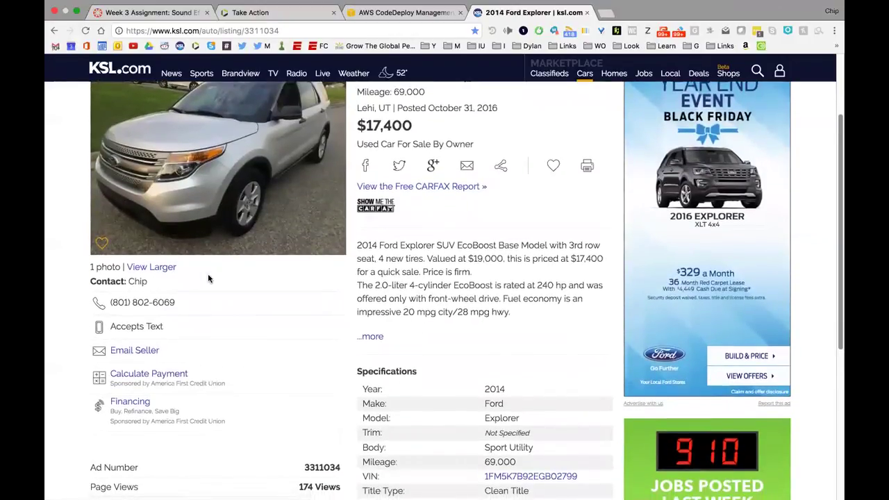
{"action": "scroll", "coordinate": [208, 278], "scroll_direction": "up", "scroll_amount": 1}
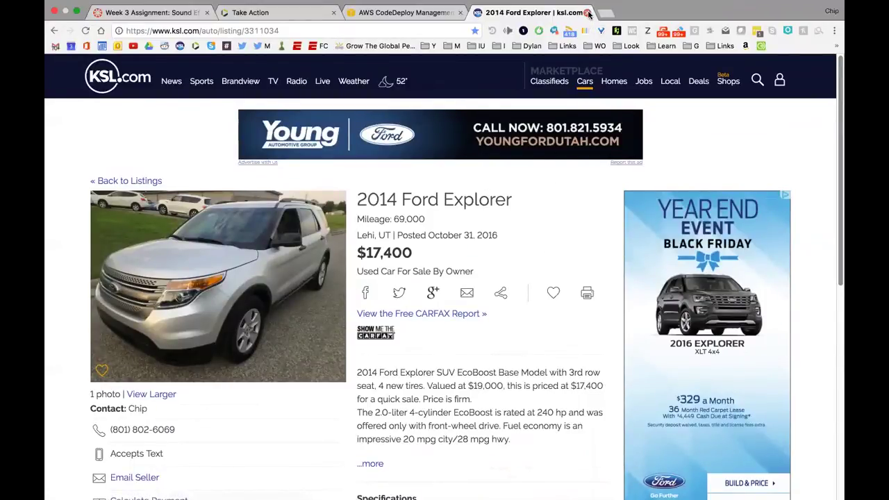
Step: Close the KSL listing, AWS CodeDeploy and Take Action pages, leaving the Week 3 Assignment page open
{"action": "left_click", "coordinate": [587, 13]}
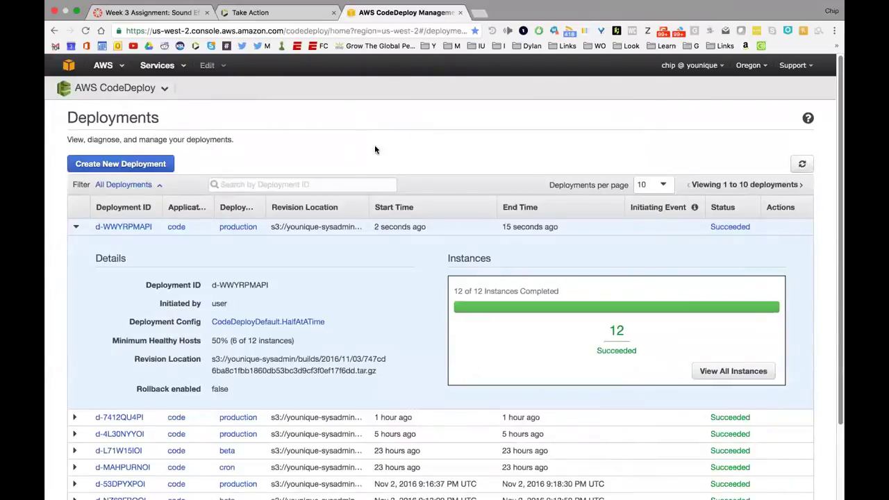
{"action": "left_click", "coordinate": [460, 12]}
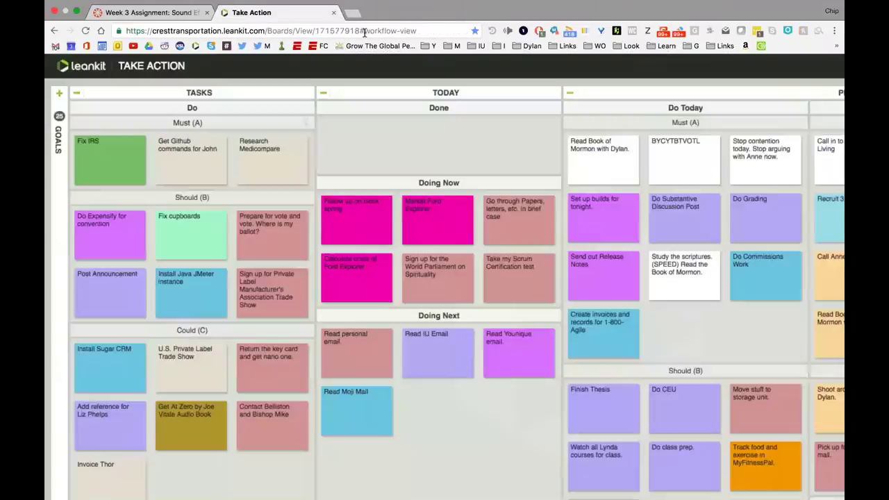
{"action": "left_click", "coordinate": [334, 13]}
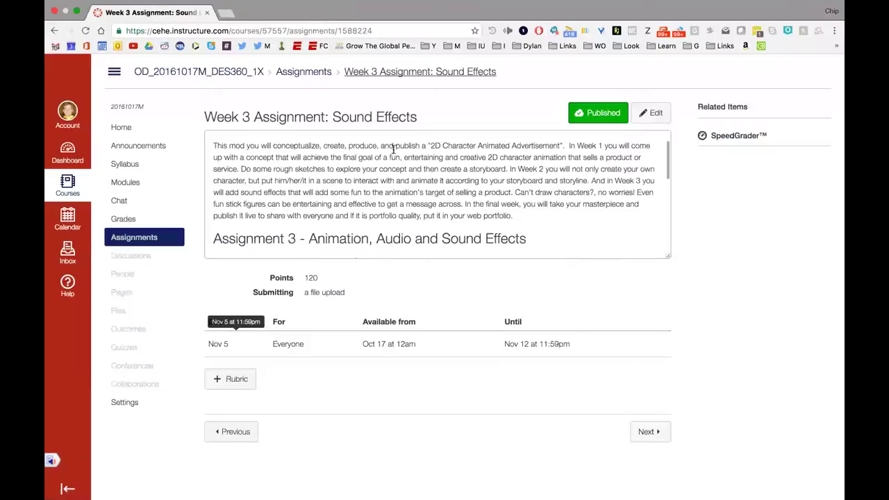
Step: Read the Week 3 Assignment: Sound Effects instructions through the sound effects, music and voiceover requirements
{"action": "scroll", "coordinate": [493, 234], "scroll_direction": "down", "scroll_amount": 3}
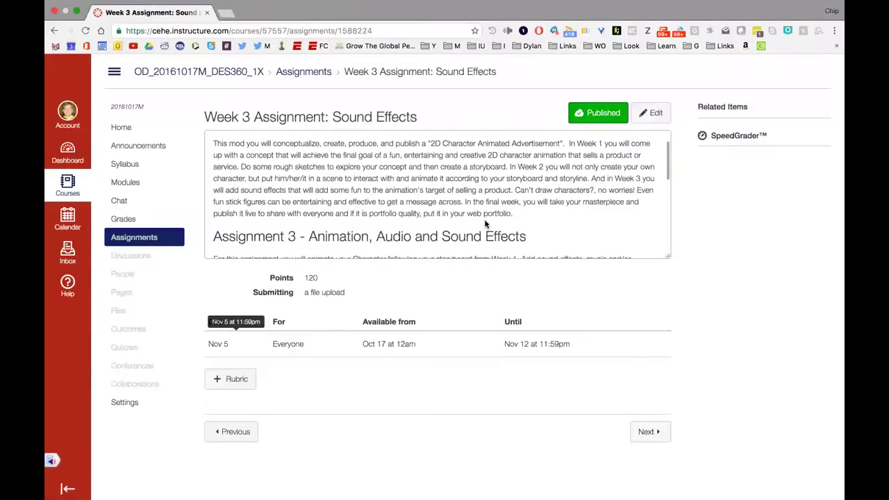
{"action": "key", "text": "ctrl+Up"}
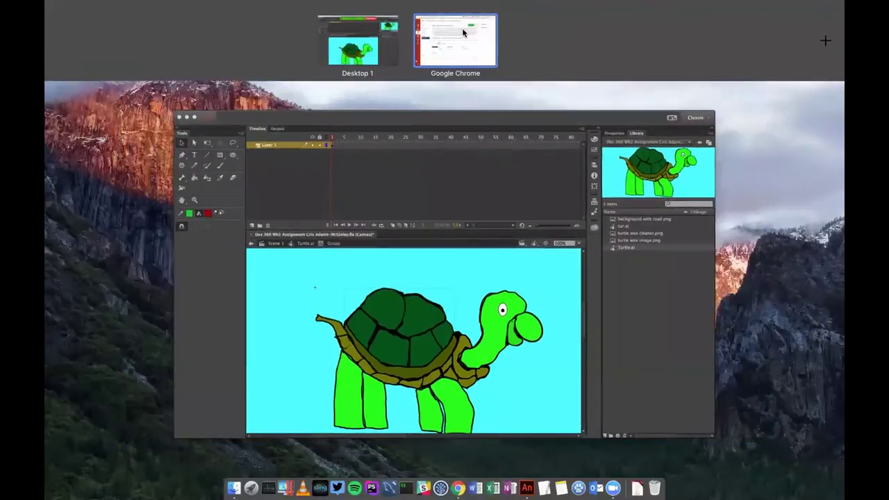
{"action": "left_click", "coordinate": [463, 33]}
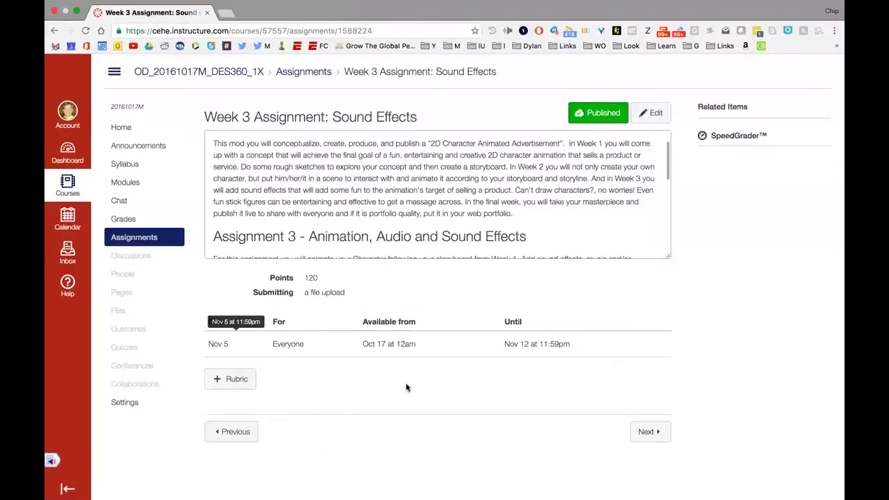
{"action": "scroll", "coordinate": [518, 219], "scroll_direction": "down", "scroll_amount": 3}
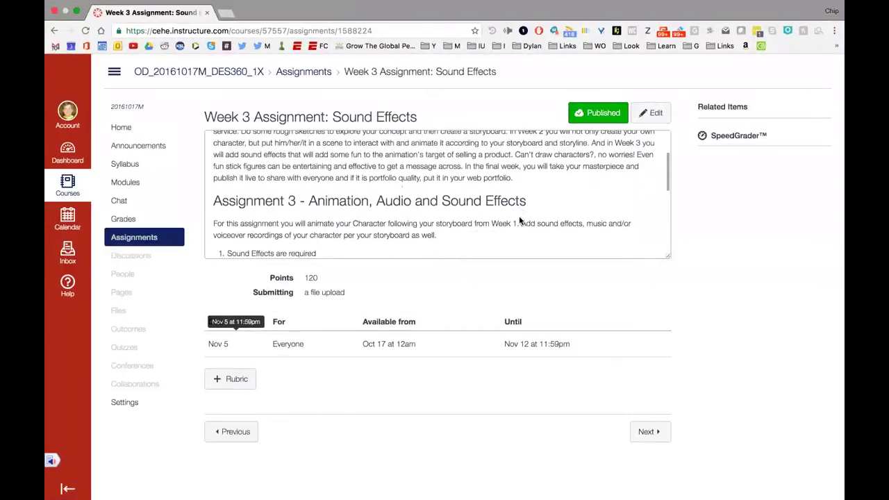
{"action": "scroll", "coordinate": [520, 220], "scroll_direction": "down", "scroll_amount": 5}
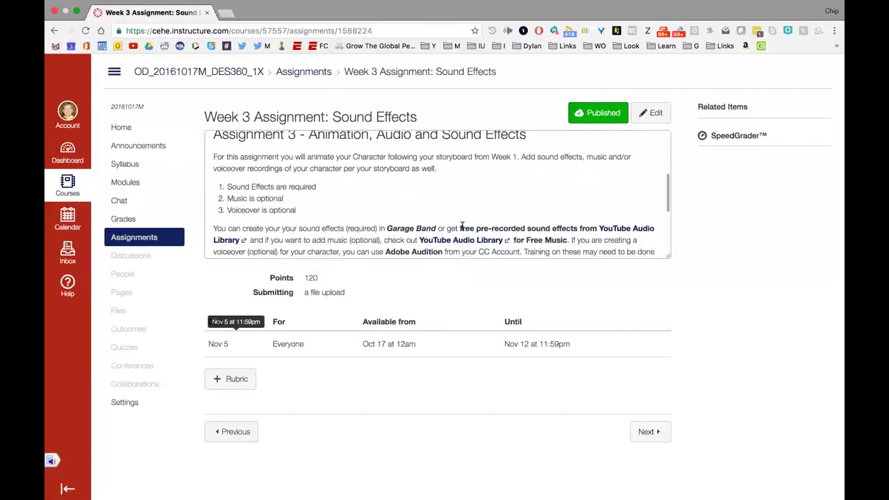
Step: Switch back to Animate, deselect the turtle's front leg, and exit its group to the Turtle copy.ai symbol
{"action": "key", "text": "ctrl+Up"}
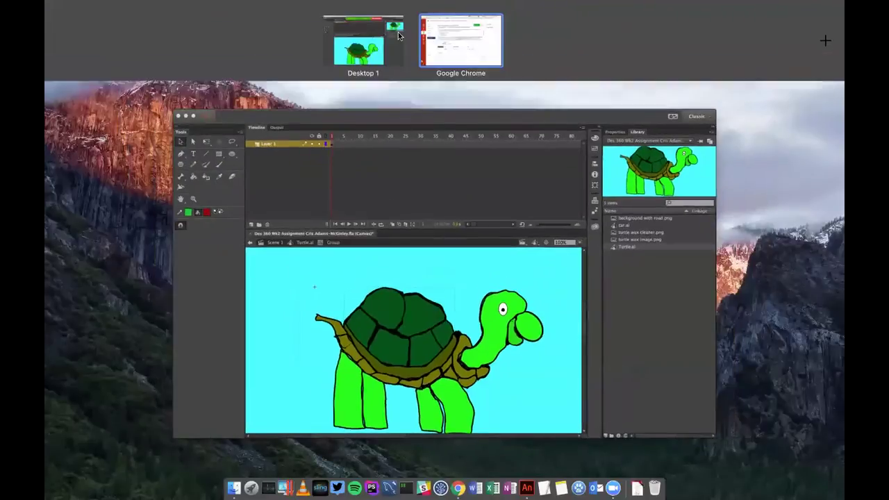
{"action": "left_click", "coordinate": [398, 32]}
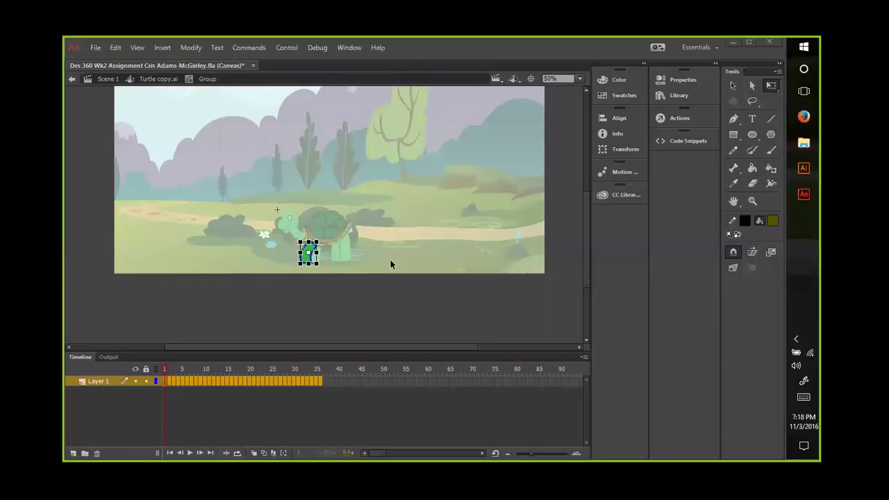
{"action": "left_click", "coordinate": [279, 340]}
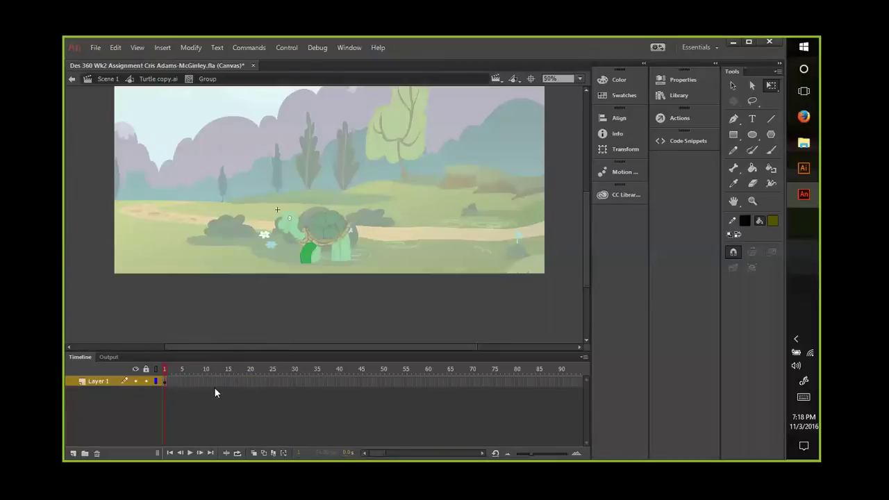
{"action": "double_click", "coordinate": [98, 305]}
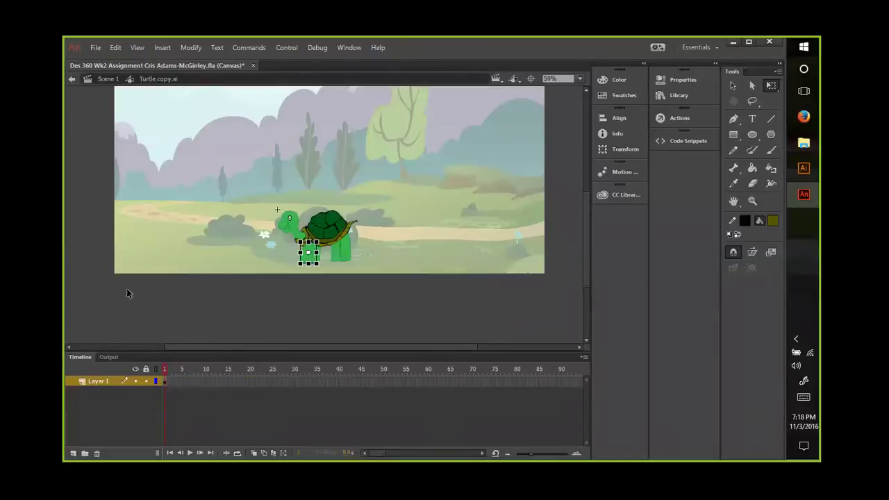
Step: Return to Scene 1, play the animation from frame 1, and check the turtle's frames at the end of Layer 5
{"action": "double_click", "coordinate": [93, 233]}
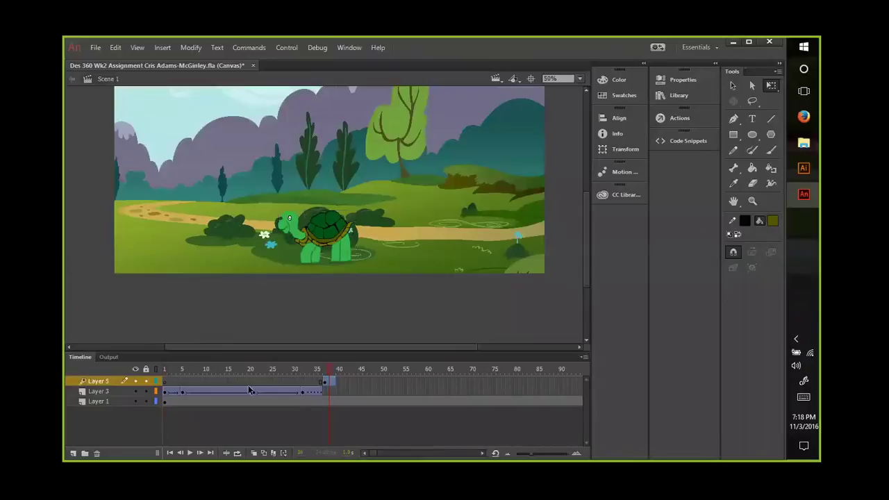
{"action": "left_click_drag", "start_coordinate": [177, 400], "coordinate": [165, 400]}
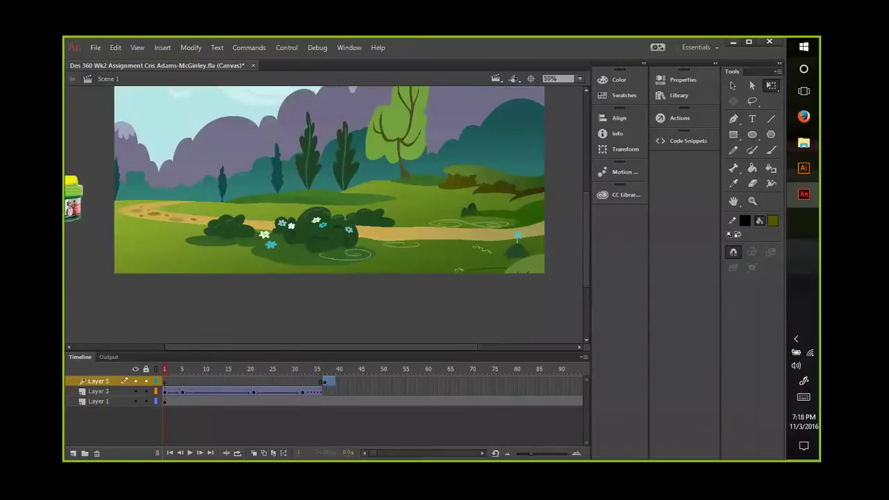
{"action": "key", "text": "Return"}
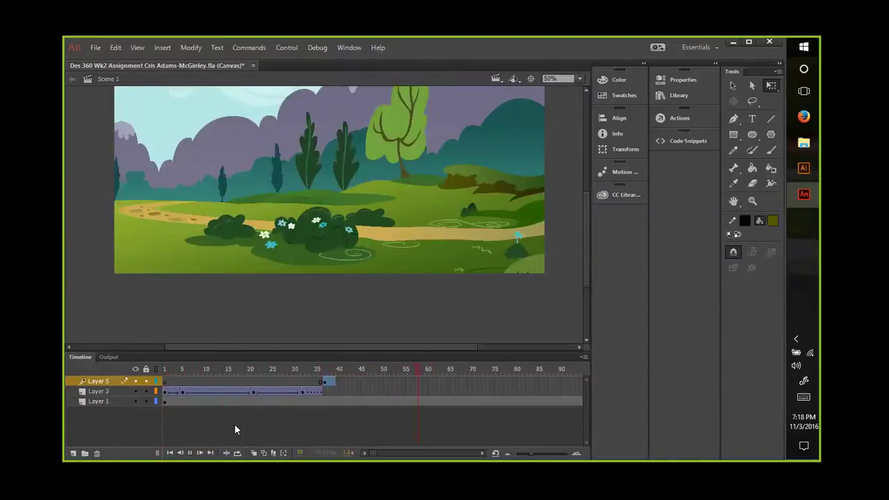
{"action": "left_click", "coordinate": [429, 401]}
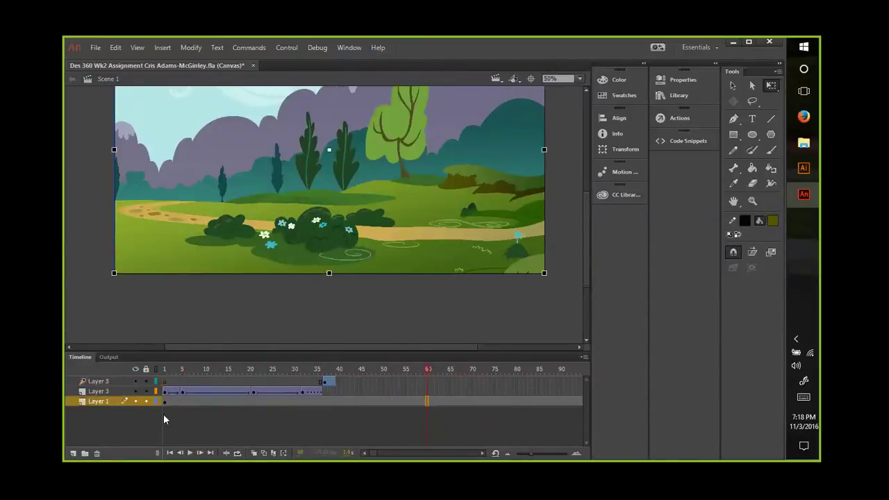
{"action": "left_click_drag", "start_coordinate": [426, 371], "coordinate": [165, 379]}
{"action": "left_click", "coordinate": [190, 453]}
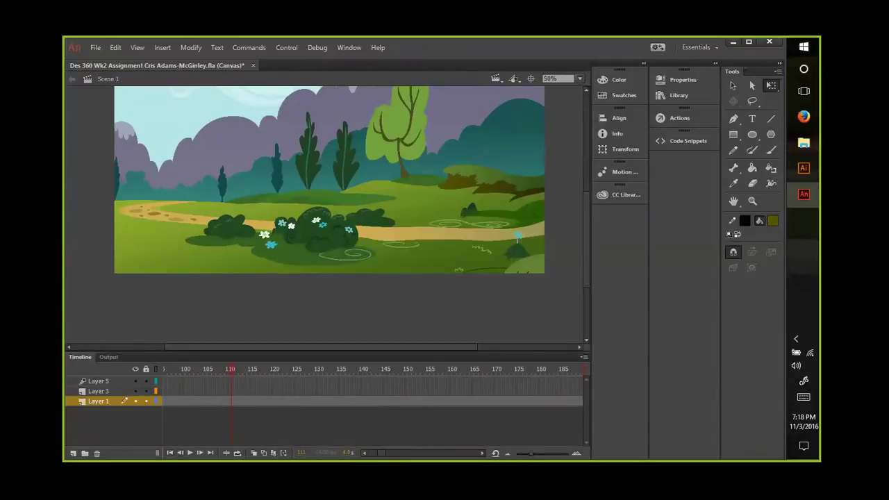
{"action": "key", "text": "shift+comma"}
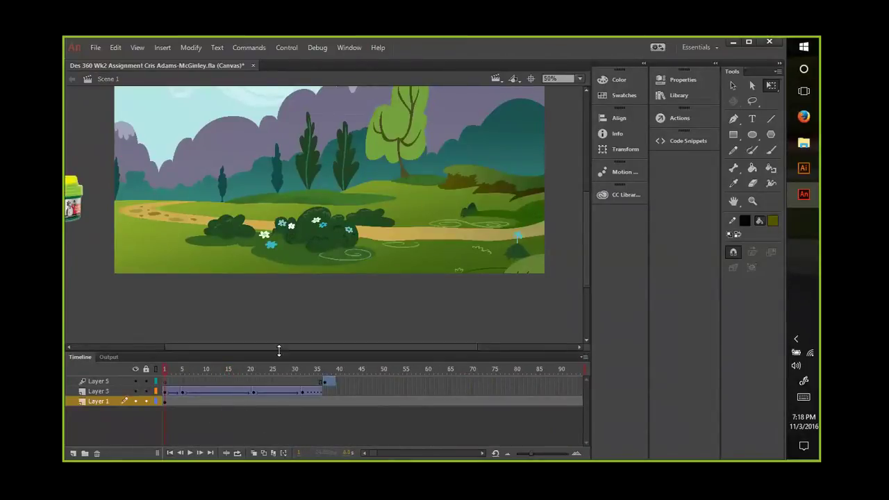
{"action": "left_click", "coordinate": [331, 382]}
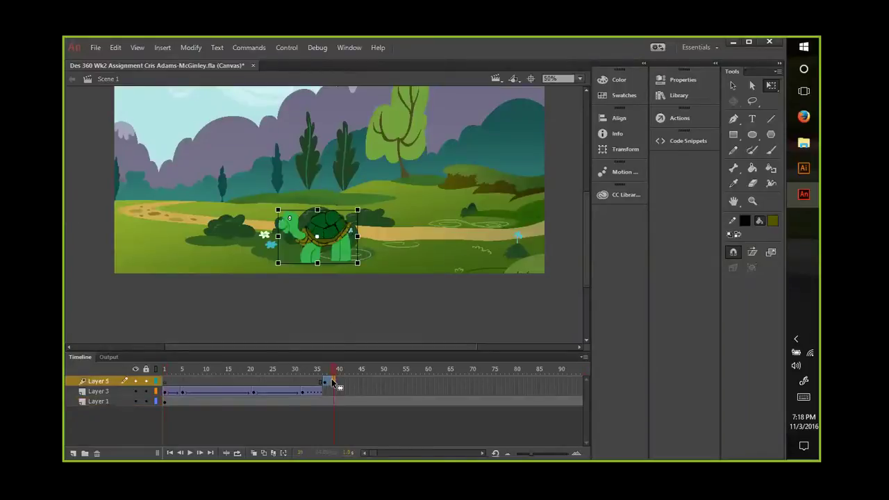
{"action": "left_click", "coordinate": [329, 376]}
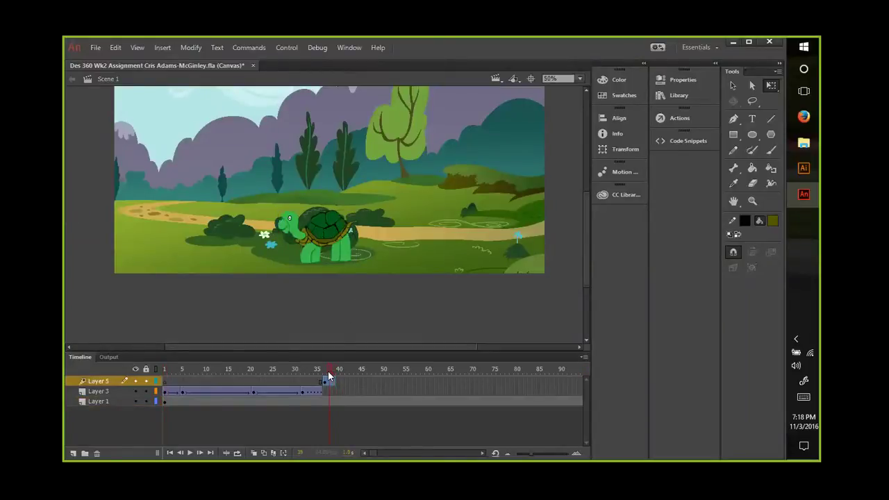
{"action": "left_click", "coordinate": [331, 380]}
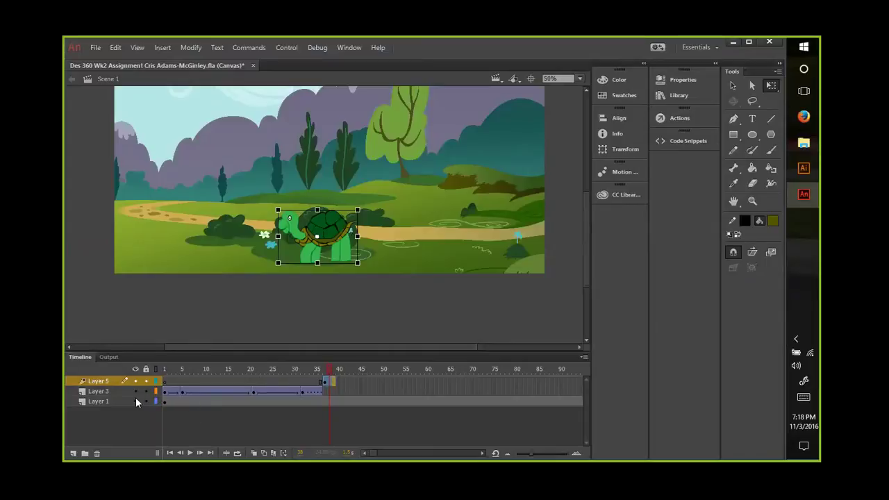
Step: Rename Layer 3, which holds the wax container animation, as Wax Can
{"action": "left_click", "coordinate": [101, 393]}
{"action": "double_click", "coordinate": [101, 393]}
{"action": "right_click", "coordinate": [101, 393]}
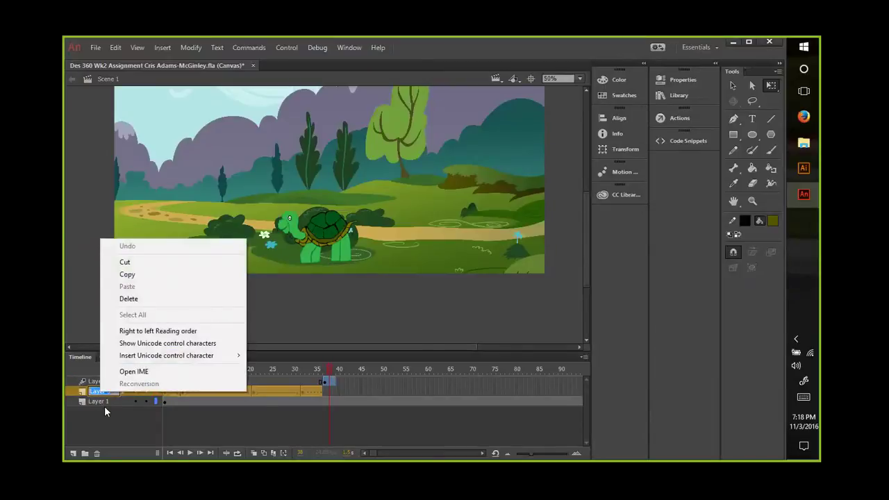
{"action": "left_click", "coordinate": [105, 408]}
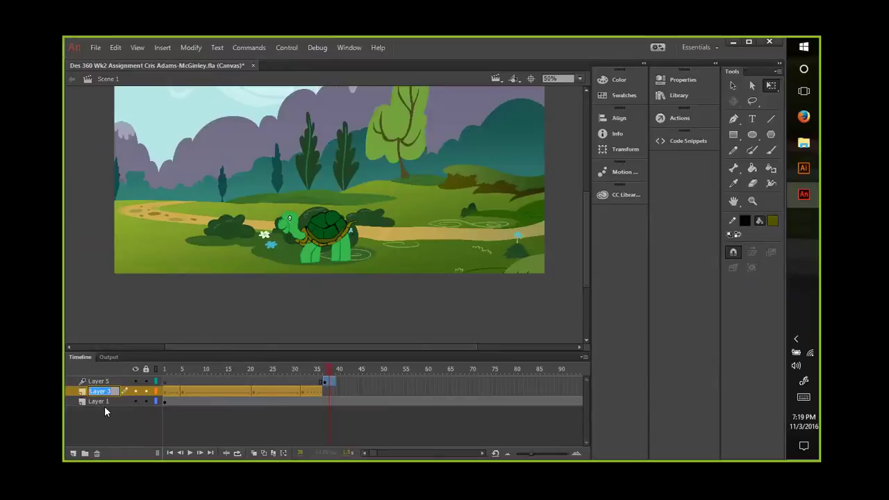
{"action": "left_click", "coordinate": [116, 391]}
{"action": "left_click_drag", "start_coordinate": [116, 391], "coordinate": [80, 393]}
{"action": "type", "text": "Wal"}
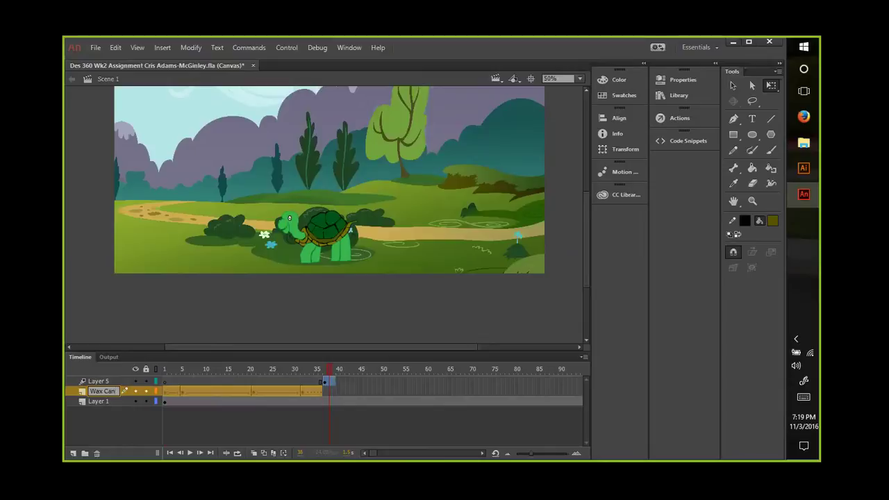
Step: Rename Layer 1, which holds the landscape scenery, as Background
{"action": "left_click", "coordinate": [91, 402]}
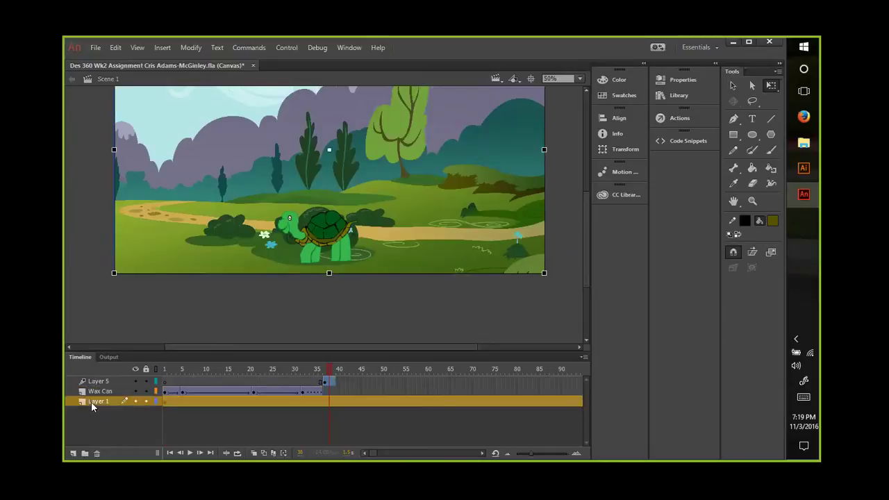
{"action": "double_click", "coordinate": [91, 402]}
{"action": "type", "text": "Bac"}
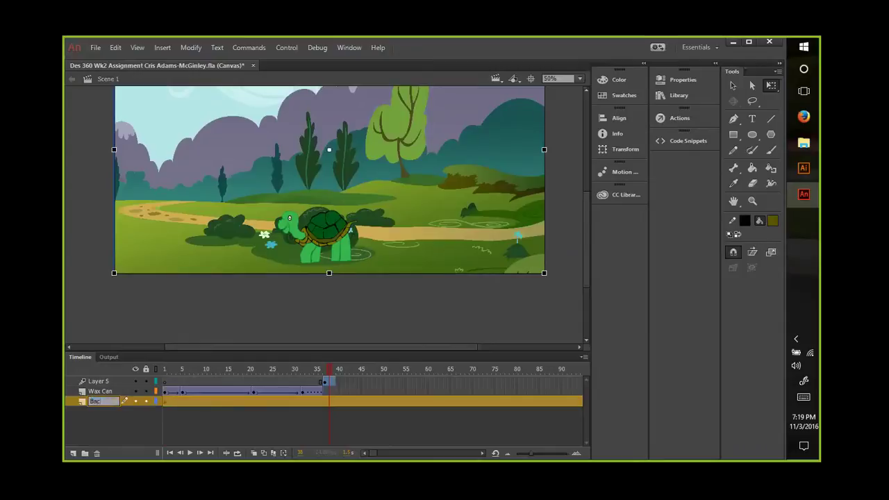
{"action": "type", "text": "kground"}
{"action": "left_click", "coordinate": [91, 316]}
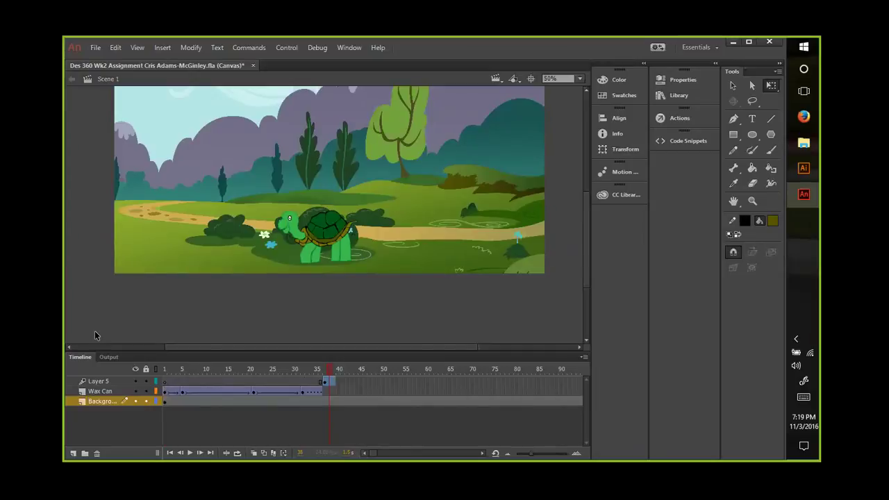
Step: Rename Layer 5 with a left-facing turtle name beginning "Lf face t"
{"action": "double_click", "coordinate": [95, 381]}
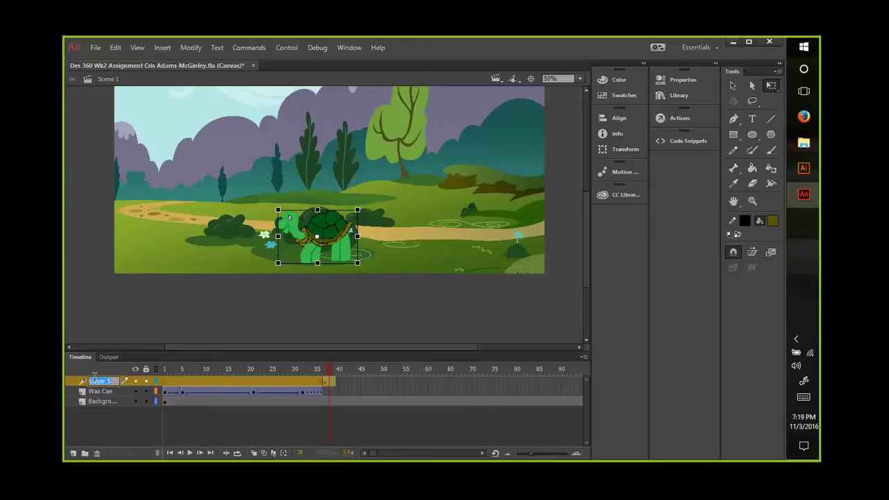
{"action": "type", "text": "Tu"}
{"action": "type", "text": "rt"}
{"action": "key", "text": "Return"}
{"action": "left_click_drag", "start_coordinate": [302, 381], "coordinate": [257, 380]}
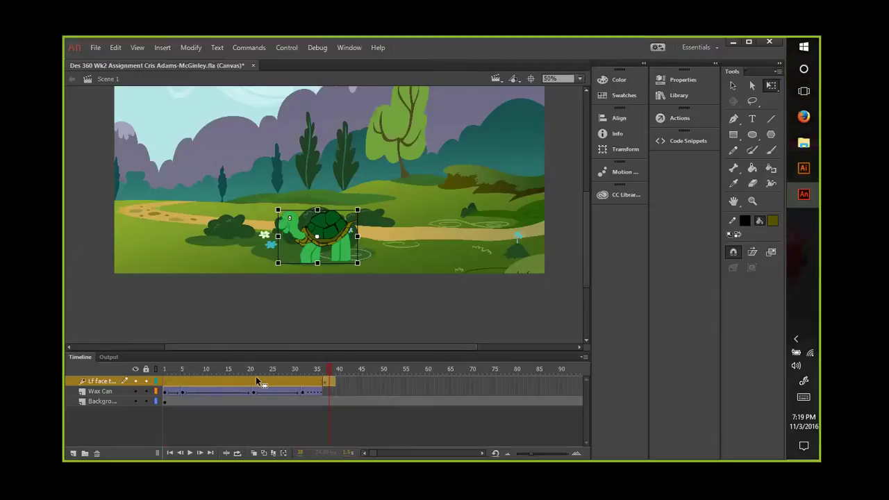
Step: Compare frames 36 and 37 to check the changeover from the wax can to the turtle
{"action": "left_click", "coordinate": [328, 369]}
{"action": "left_click_drag", "start_coordinate": [324, 368], "coordinate": [319, 369]}
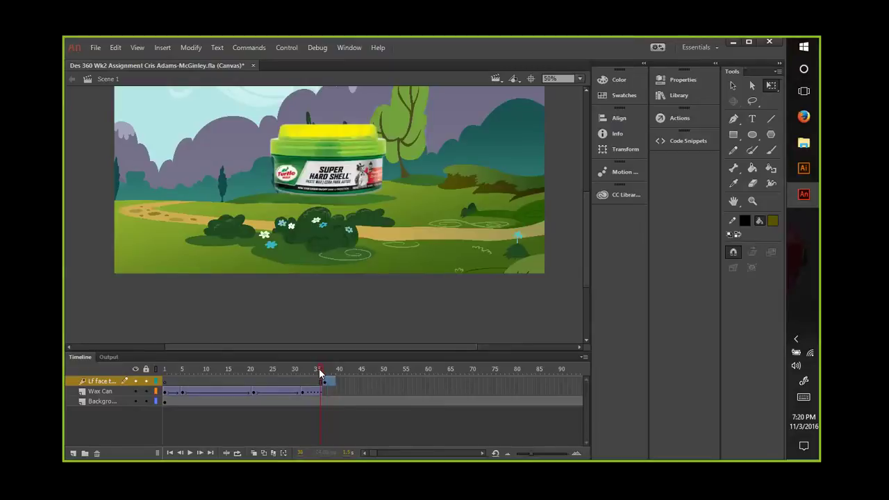
{"action": "left_click", "coordinate": [324, 370]}
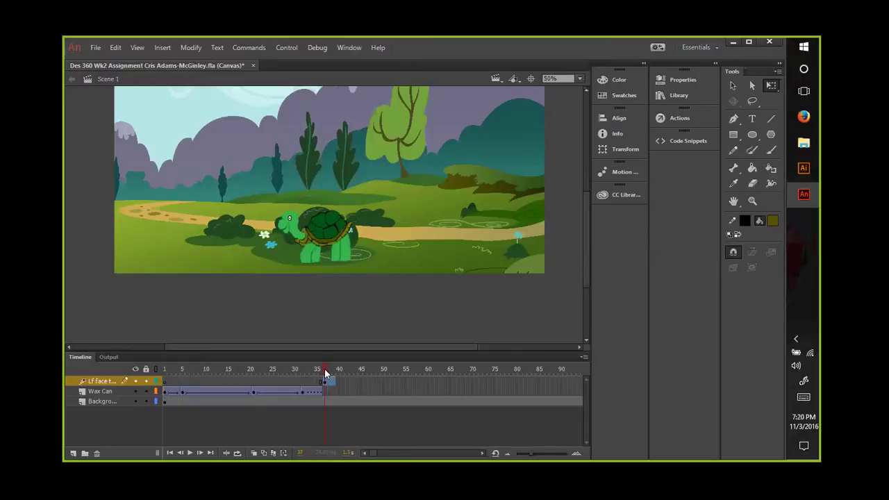
{"action": "double_click", "coordinate": [310, 264]}
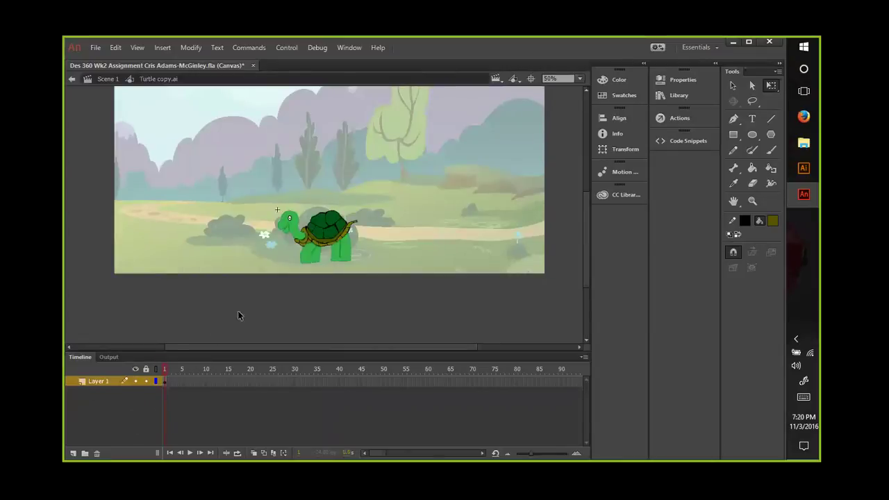
{"action": "double_click", "coordinate": [303, 257]}
{"action": "left_click", "coordinate": [306, 260]}
{"action": "right_click", "coordinate": [305, 257]}
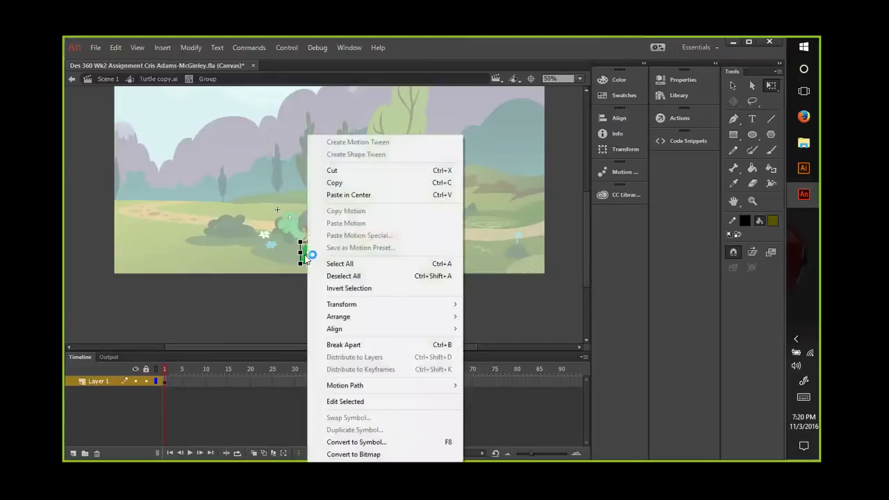
{"action": "left_click", "coordinate": [277, 290]}
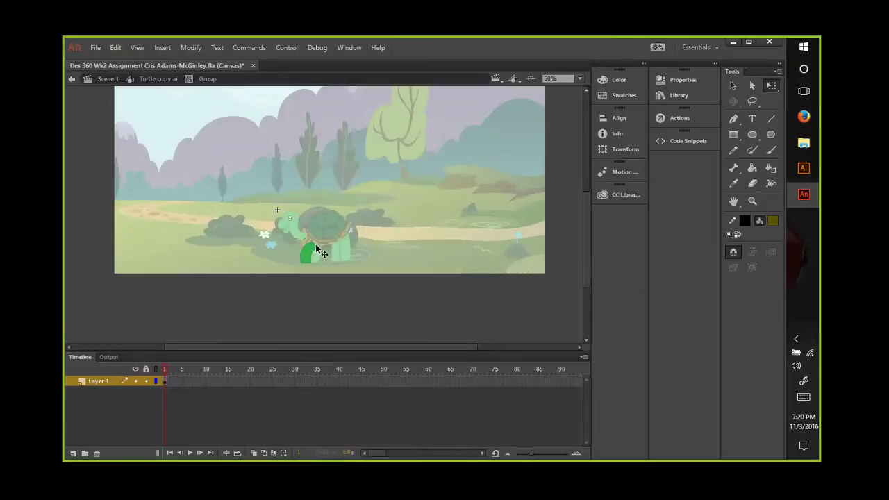
{"action": "left_click", "coordinate": [307, 255]}
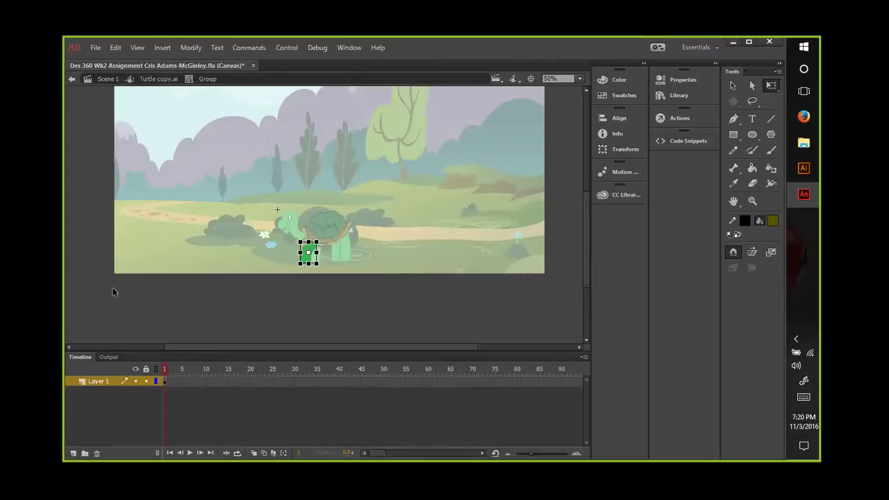
{"action": "double_click", "coordinate": [82, 237]}
{"action": "double_click", "coordinate": [82, 237]}
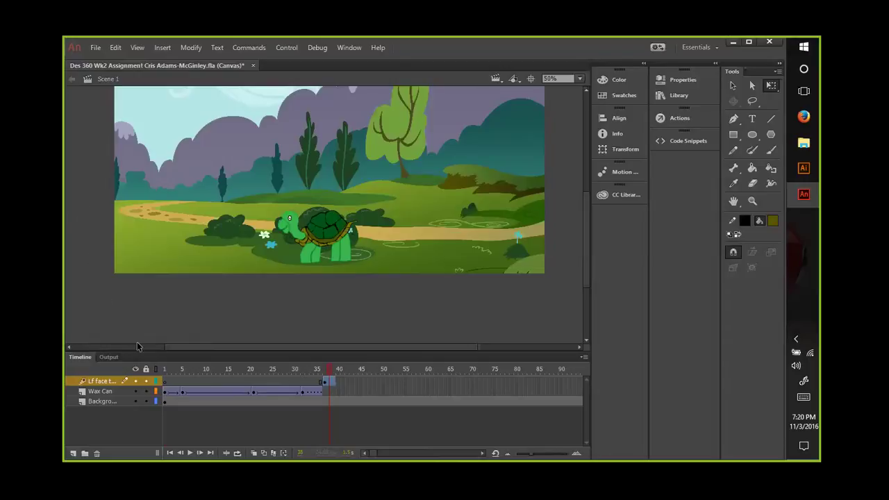
Step: Open the turtle symbol down to its front leg and extend its Layer 1 by inserting frames to frame 37
{"action": "left_click", "coordinate": [308, 259]}
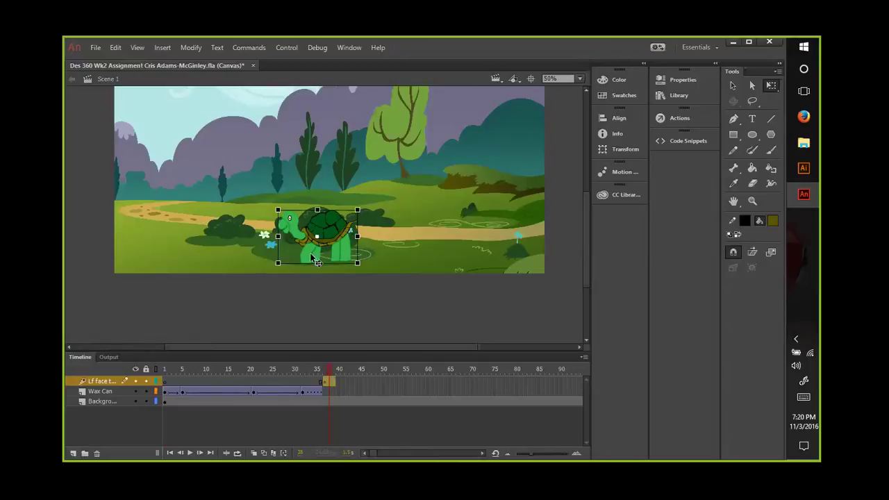
{"action": "double_click", "coordinate": [312, 258]}
{"action": "double_click", "coordinate": [312, 258]}
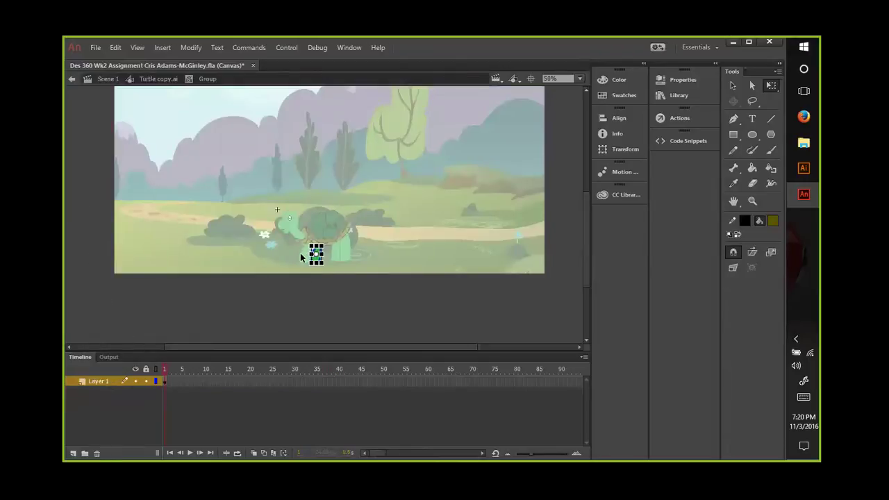
{"action": "double_click", "coordinate": [300, 258]}
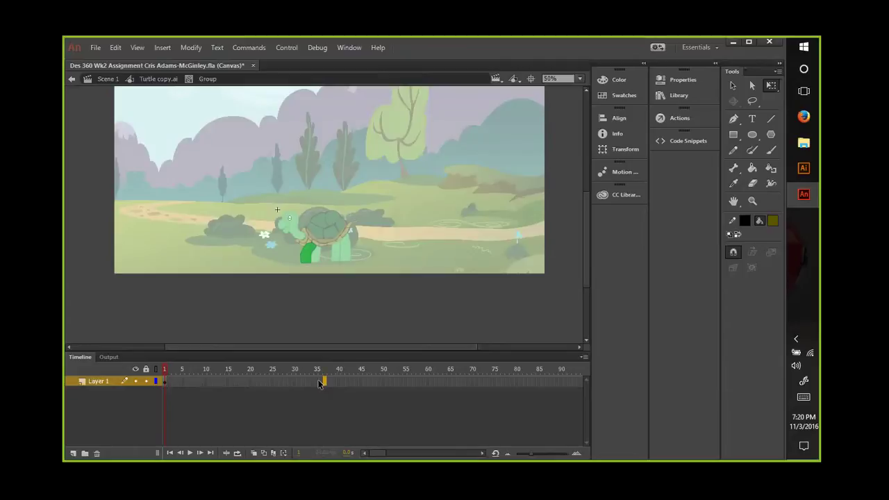
{"action": "left_click", "coordinate": [166, 367]}
{"action": "left_click", "coordinate": [324, 382]}
{"action": "right_click", "coordinate": [324, 381]}
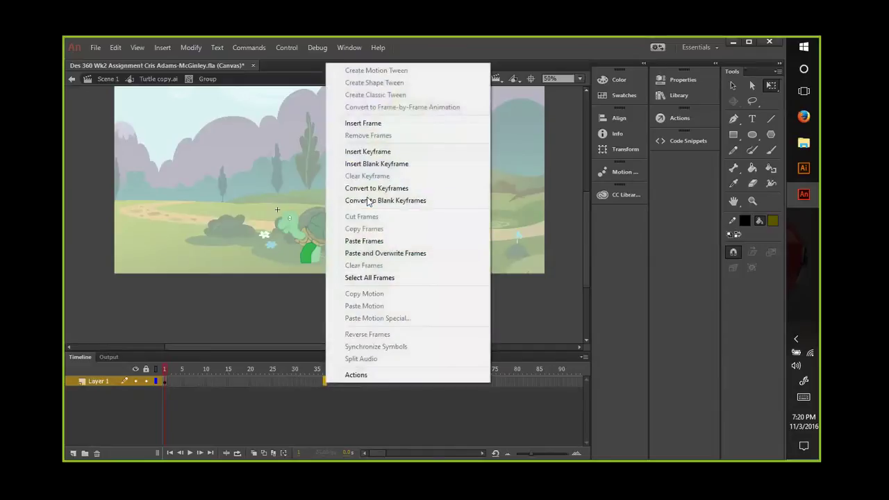
{"action": "left_click", "coordinate": [373, 125]}
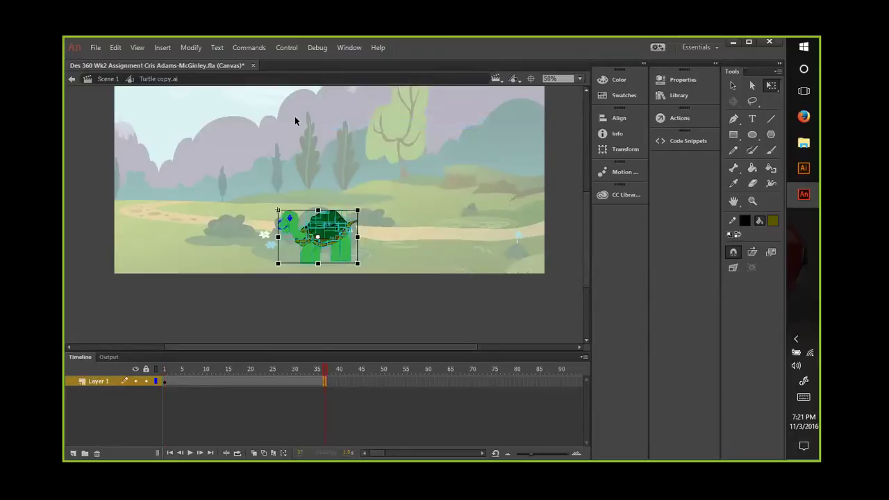
Step: Rotate the turtle's front leg shapes slightly clockwise inside their nested group at frame 37, and exit to the Turtle copy.ai symbol
{"action": "left_click", "coordinate": [308, 259]}
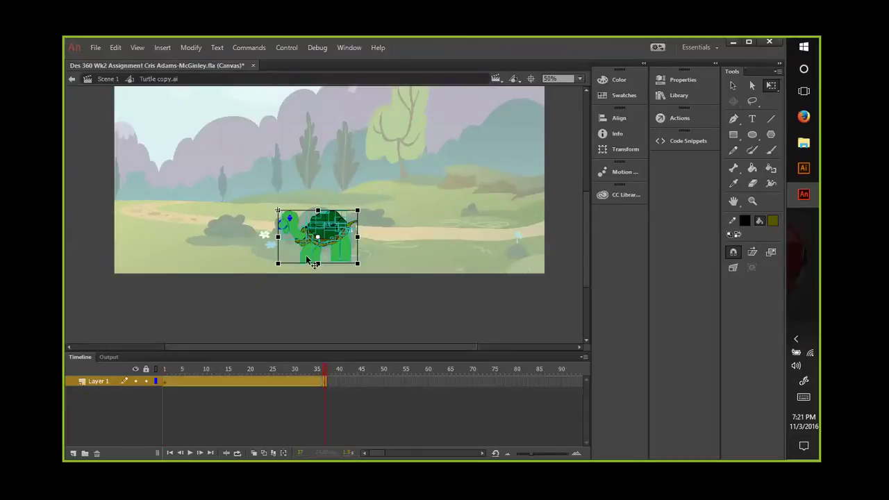
{"action": "double_click", "coordinate": [312, 252]}
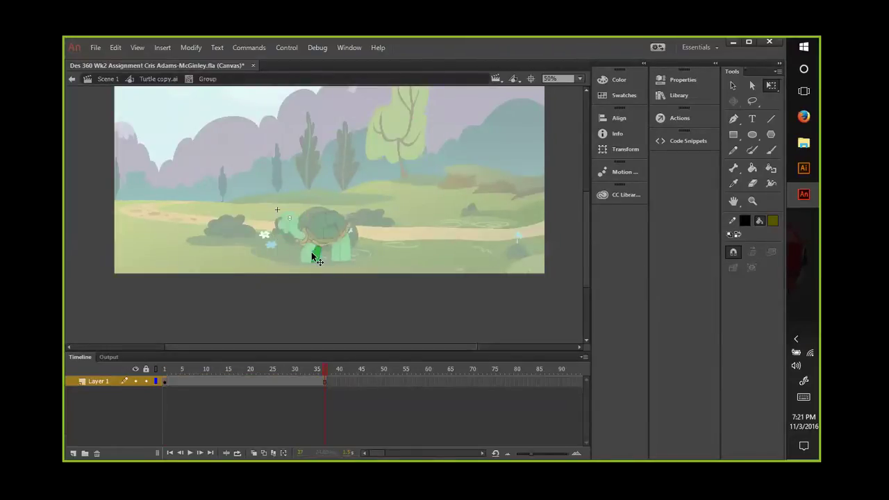
{"action": "left_click_drag", "start_coordinate": [307, 264], "coordinate": [303, 265]}
{"action": "double_click", "coordinate": [305, 261]}
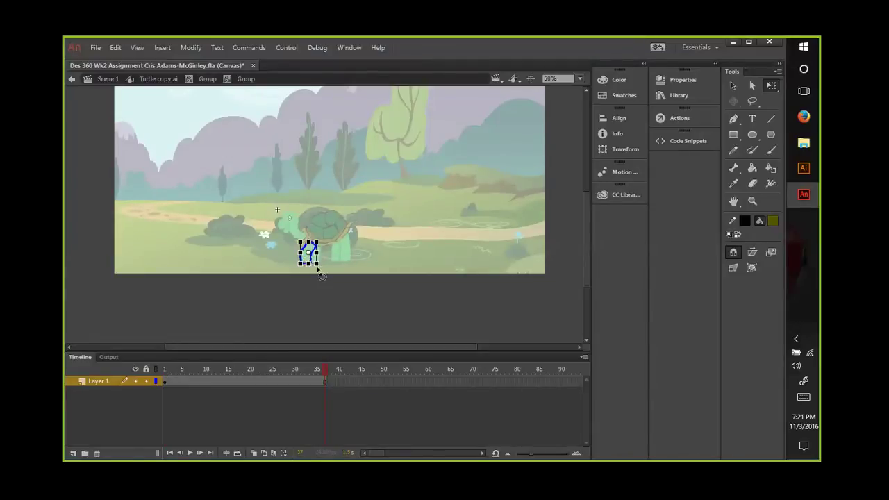
{"action": "left_click_drag", "start_coordinate": [319, 272], "coordinate": [314, 272]}
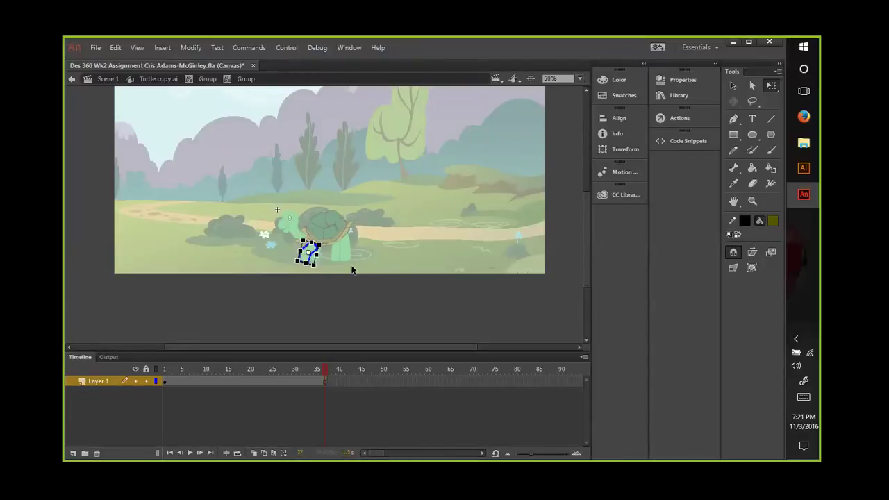
{"action": "double_click", "coordinate": [336, 259]}
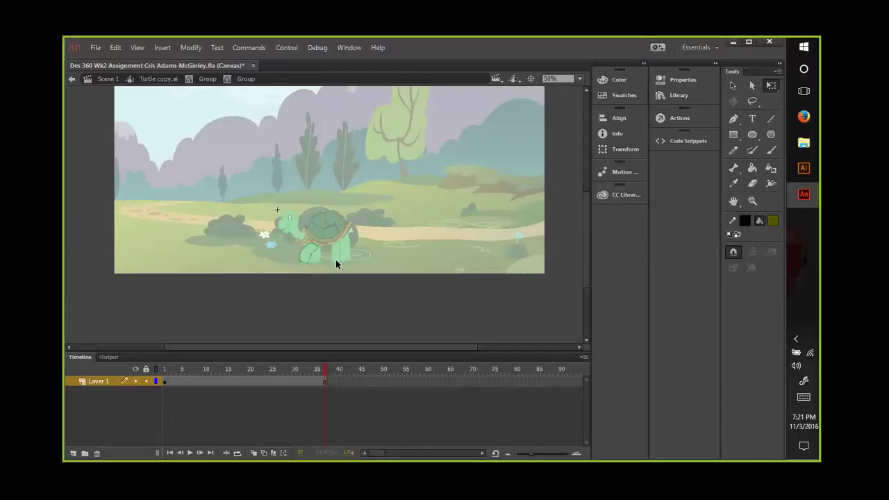
{"action": "left_click", "coordinate": [336, 260]}
{"action": "double_click", "coordinate": [336, 260]}
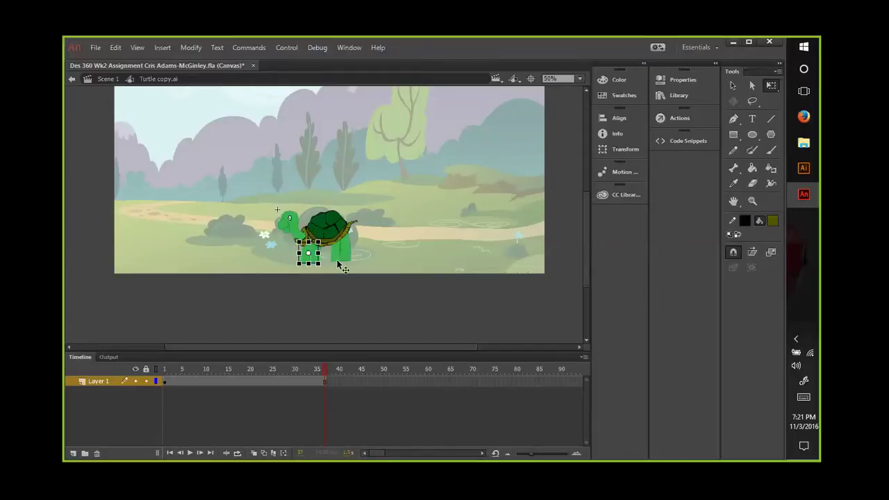
Step: Rotate the turtle's rear leg slightly clockwise at frame 37, and extend Layer 1 to frame 47 by inserting frames
{"action": "left_click", "coordinate": [337, 260]}
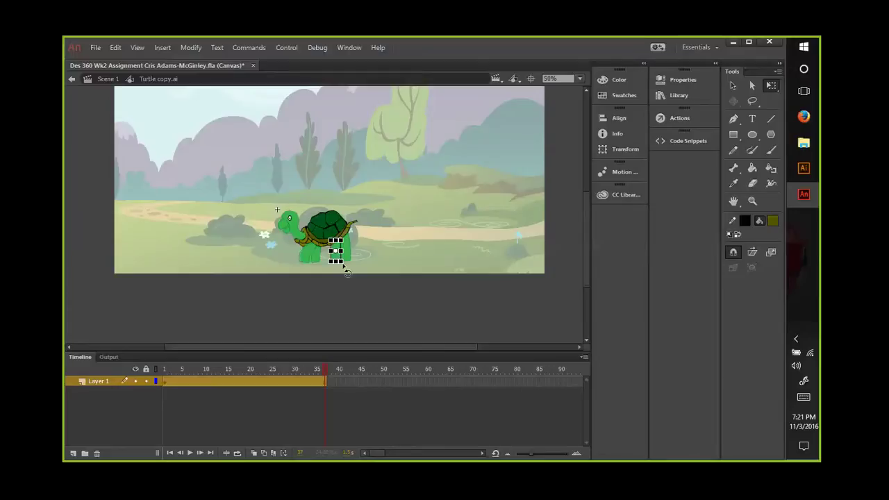
{"action": "left_click_drag", "start_coordinate": [344, 267], "coordinate": [340, 264]}
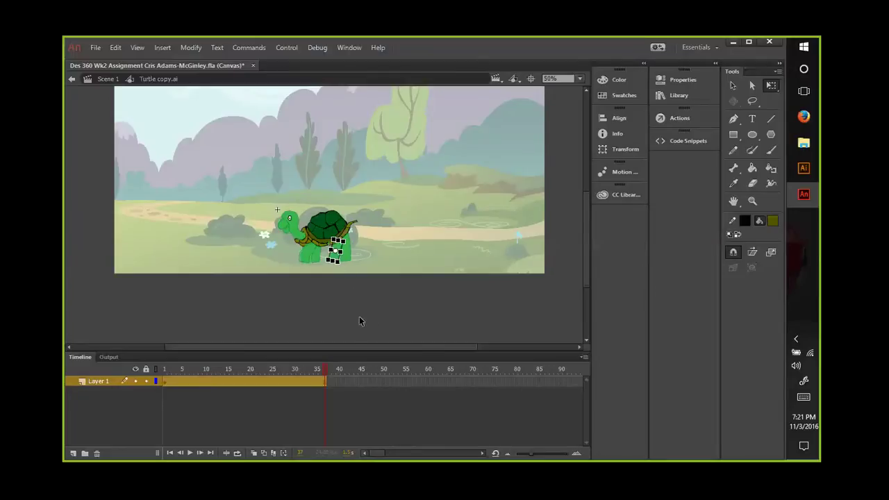
{"action": "left_click", "coordinate": [330, 380]}
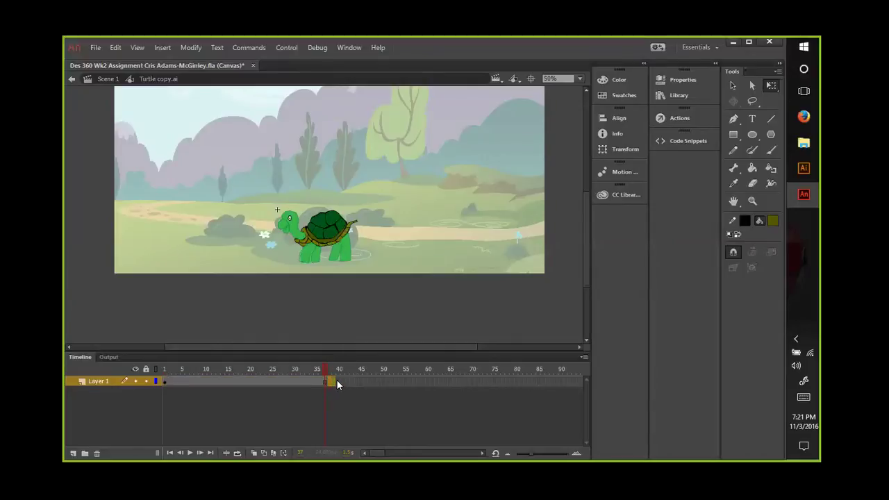
{"action": "left_click_drag", "start_coordinate": [337, 384], "coordinate": [366, 381]}
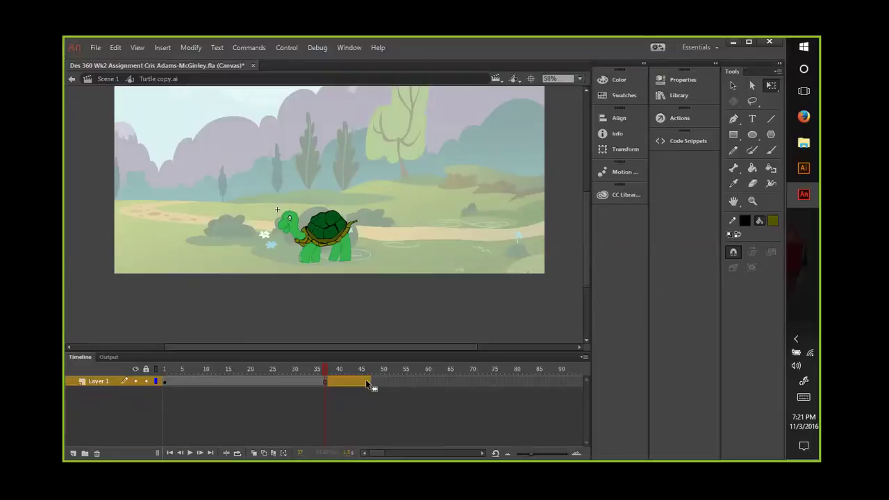
{"action": "right_click", "coordinate": [369, 378]}
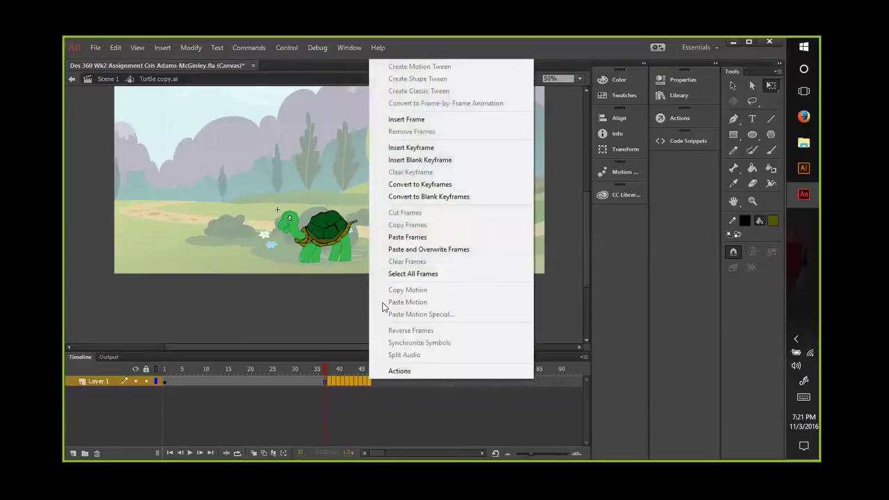
{"action": "left_click", "coordinate": [399, 119]}
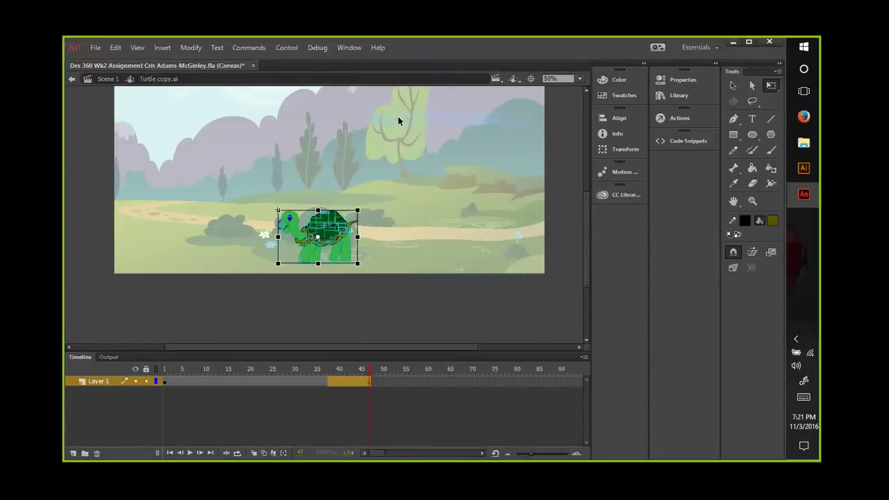
Step: Rotate the turtle's tail slightly clockwise at frame 47
{"action": "left_click", "coordinate": [308, 257]}
{"action": "left_click", "coordinate": [334, 284]}
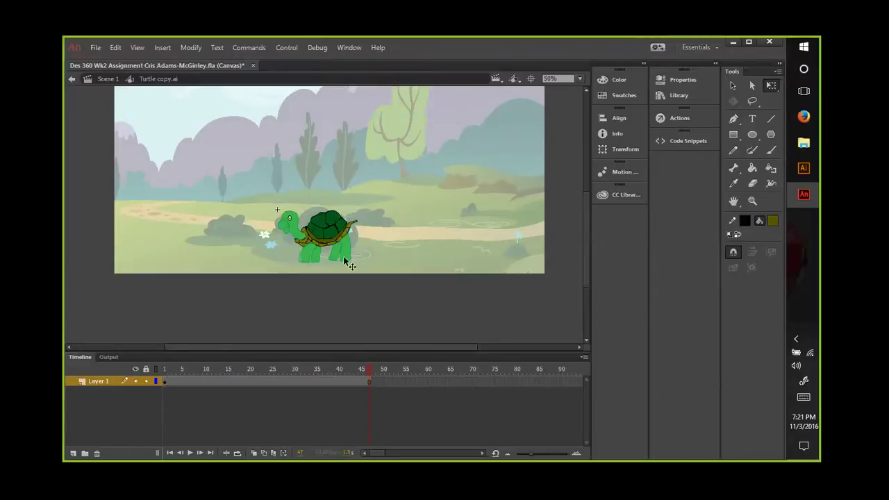
{"action": "left_click", "coordinate": [354, 229]}
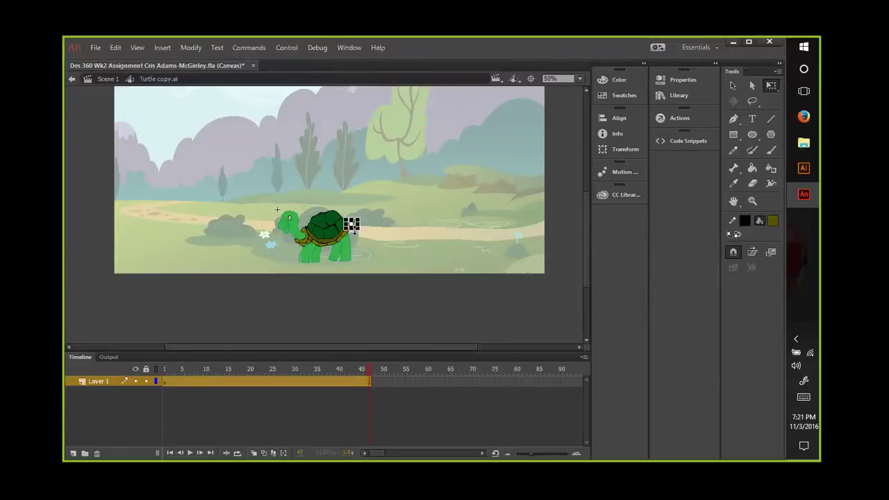
{"action": "left_click_drag", "start_coordinate": [362, 229], "coordinate": [366, 239]}
Step: Extend the turtle symbol's Layer 1 to frame 50 by inserting frames
{"action": "left_click", "coordinate": [383, 381]}
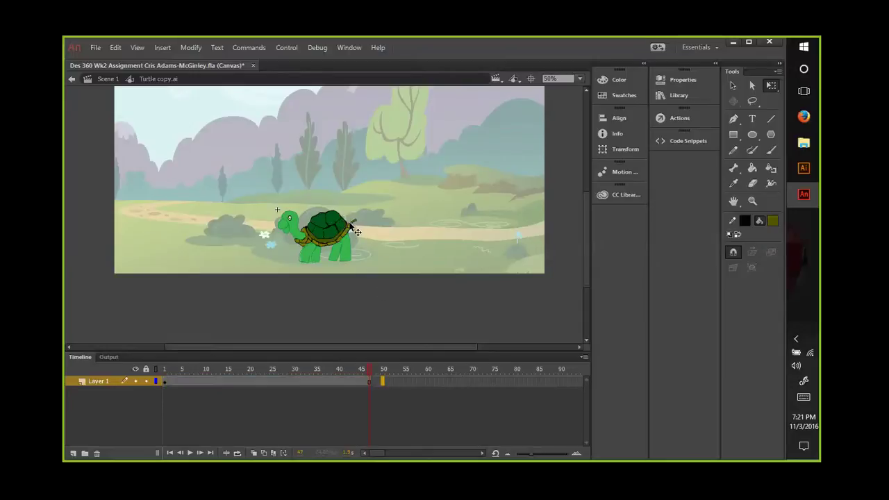
{"action": "left_click", "coordinate": [353, 223]}
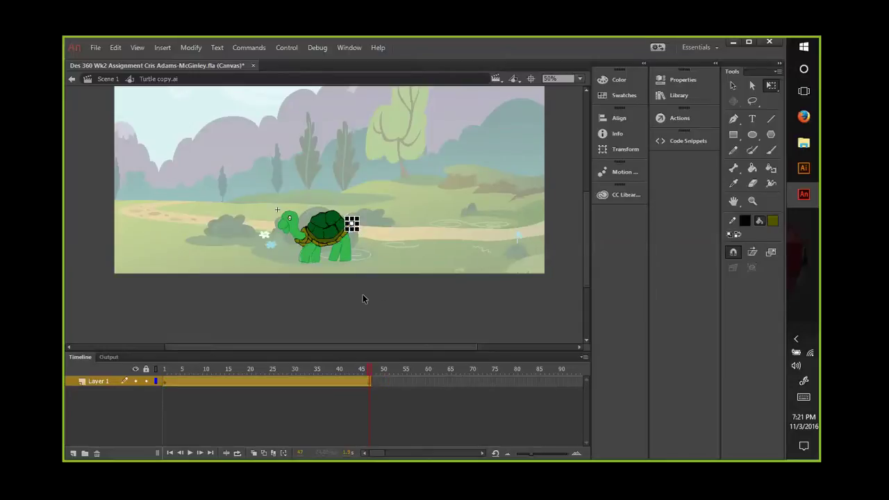
{"action": "right_click", "coordinate": [382, 381]}
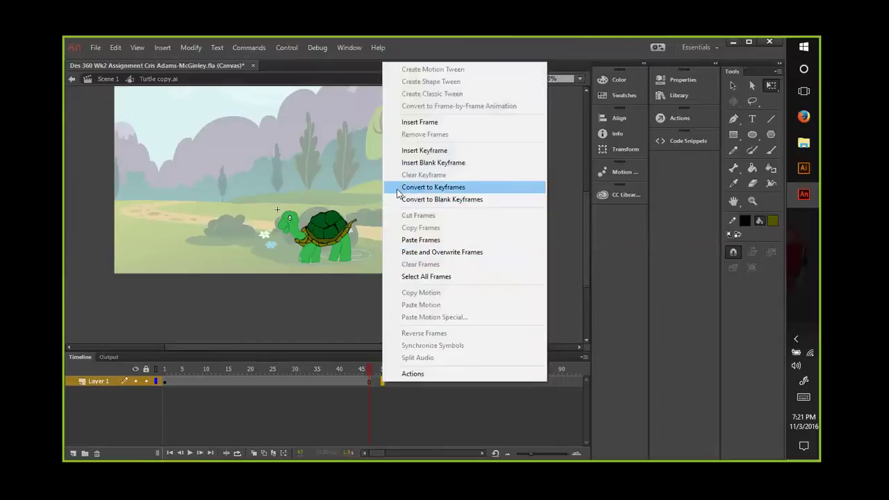
{"action": "left_click", "coordinate": [408, 123]}
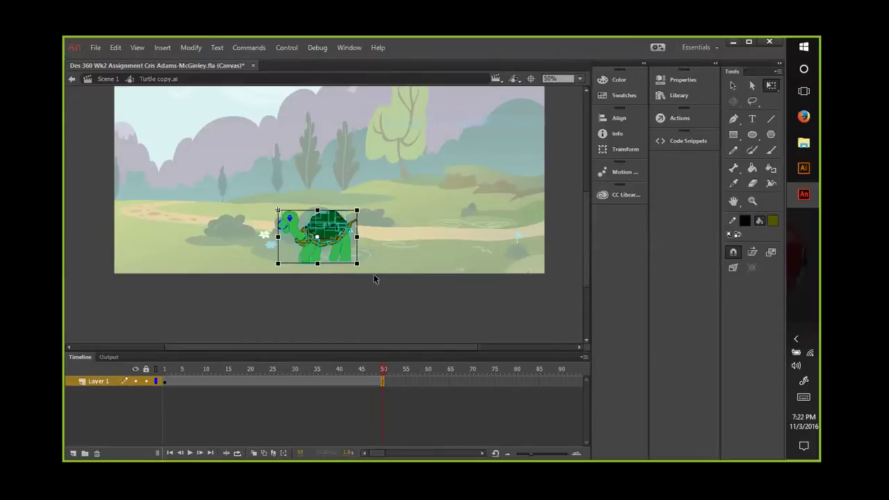
Step: Open the tail's group at frame 50, rotate the tail shape clockwise, and exit back to Scene 1
{"action": "double_click", "coordinate": [350, 225]}
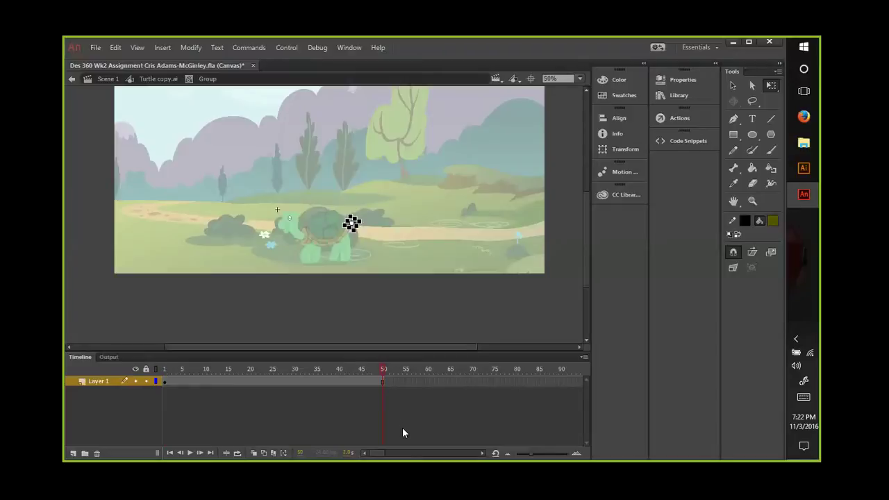
{"action": "double_click", "coordinate": [86, 264]}
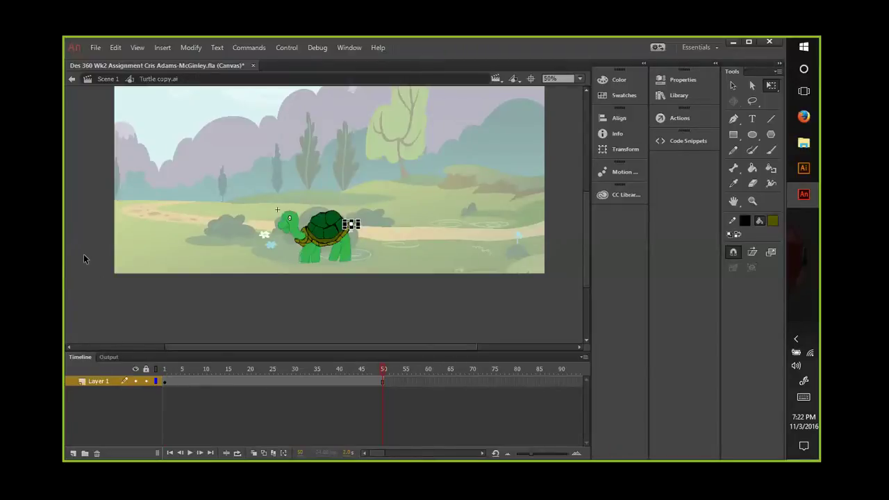
{"action": "double_click", "coordinate": [84, 254]}
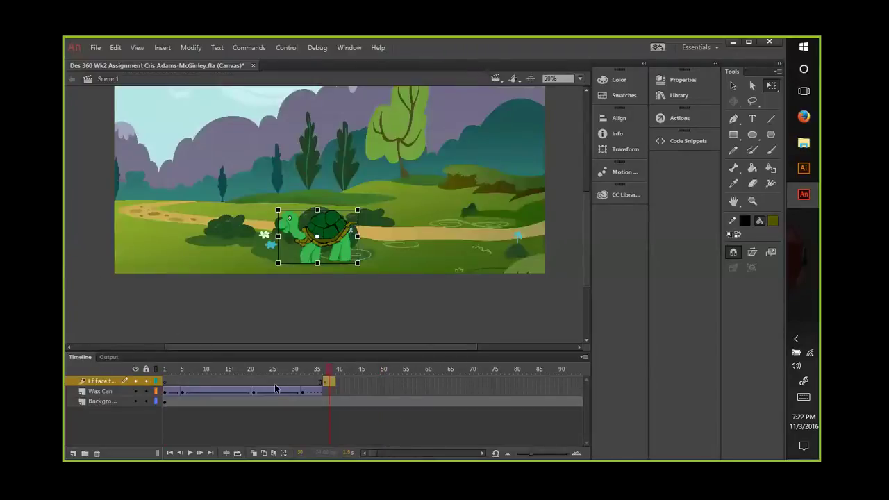
Step: Play the scene from frame 37 to check the turtle's movement
{"action": "left_click", "coordinate": [325, 376]}
{"action": "left_click", "coordinate": [325, 376]}
{"action": "left_click", "coordinate": [189, 452]}
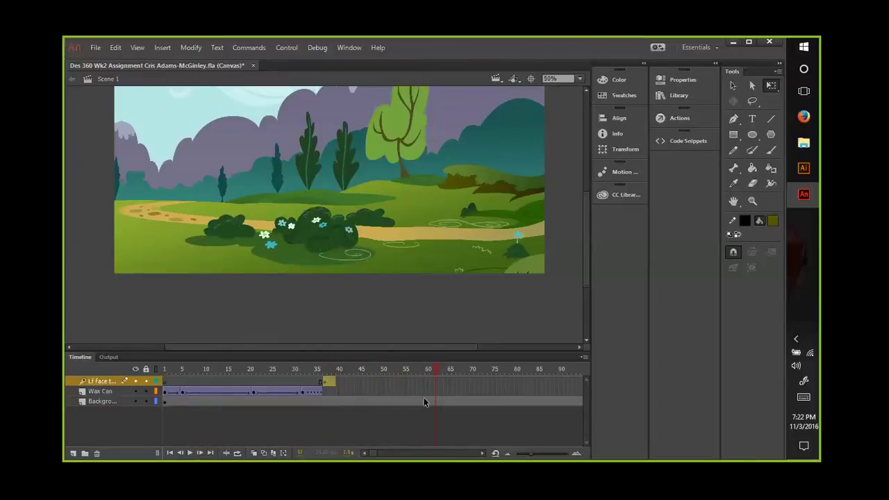
Step: Return to frame 37 on the left-facing turtle layer, try to insert a keyframe there, and select the turtle's frame span
{"action": "left_click", "coordinate": [327, 370]}
{"action": "left_click", "coordinate": [326, 380]}
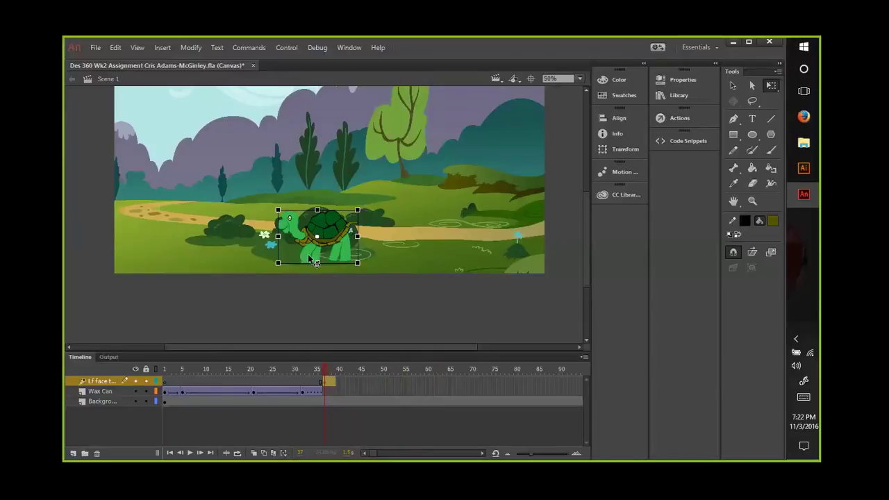
{"action": "key", "text": "F6"}
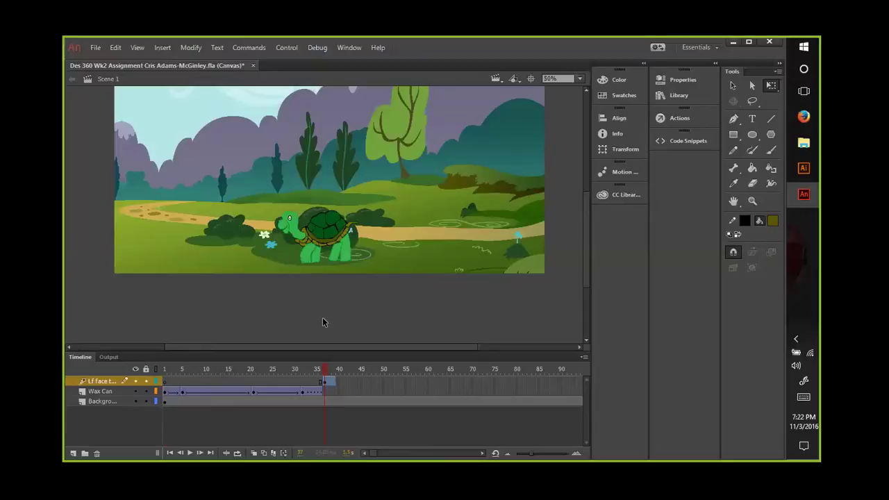
{"action": "left_click", "coordinate": [332, 381]}
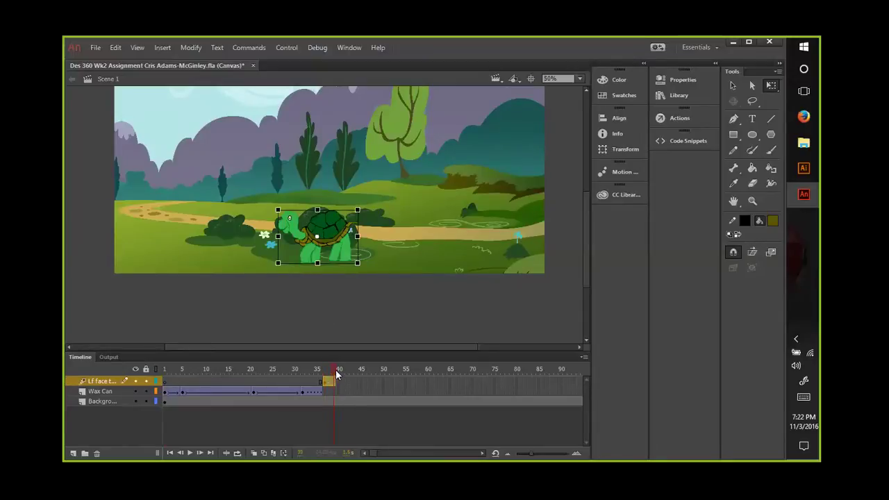
Step: Move the playhead to frame 37 of the top layer and open the turtle symbol for editing
{"action": "left_click", "coordinate": [324, 369]}
{"action": "left_click", "coordinate": [324, 380]}
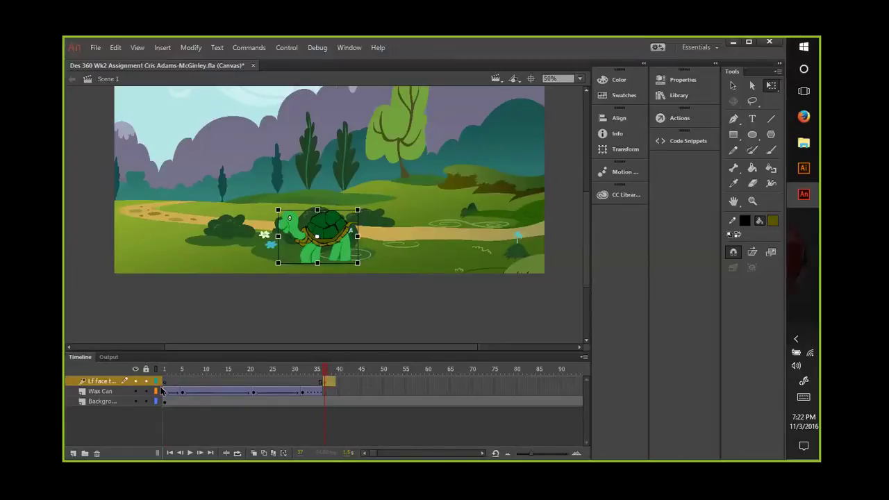
{"action": "right_click", "coordinate": [309, 259]}
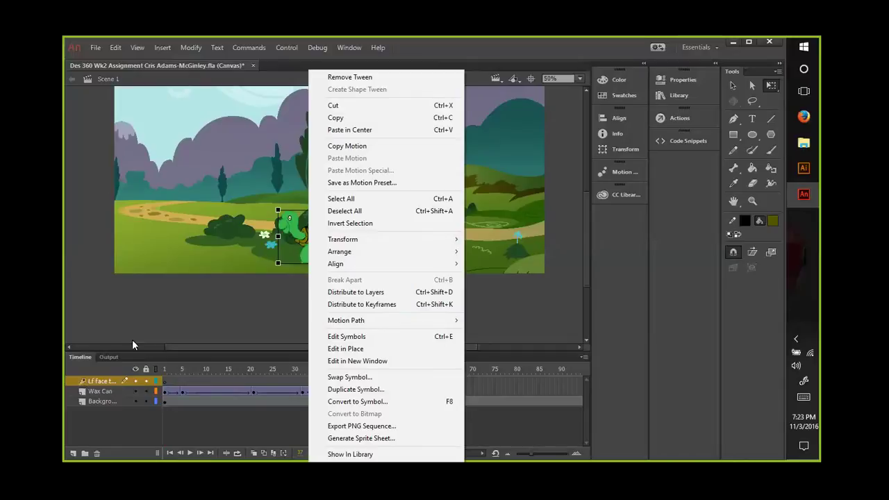
{"action": "left_click", "coordinate": [239, 300]}
{"action": "double_click", "coordinate": [318, 249]}
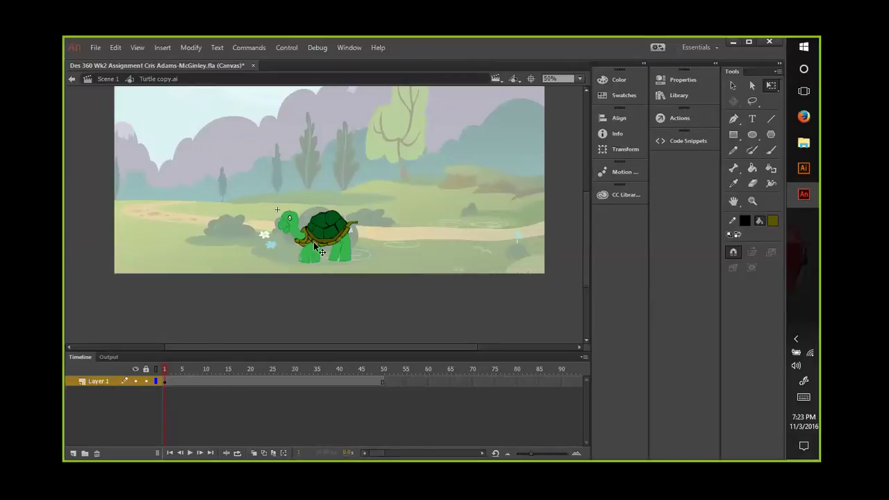
{"action": "scroll", "coordinate": [560, 139], "scroll_direction": "up", "scroll_amount": 3}
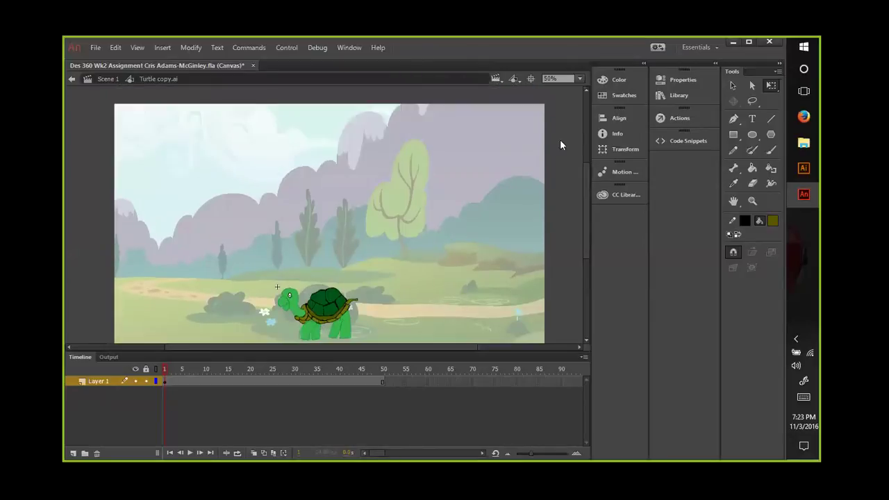
Step: Check the document properties and toggle Layer 1's visibility to examine what the layer contains
{"action": "left_click", "coordinate": [672, 79]}
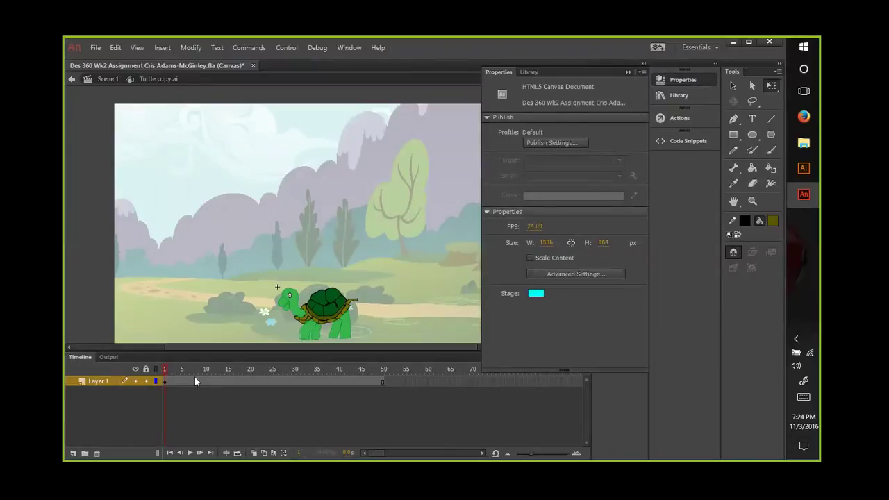
{"action": "left_click", "coordinate": [136, 381]}
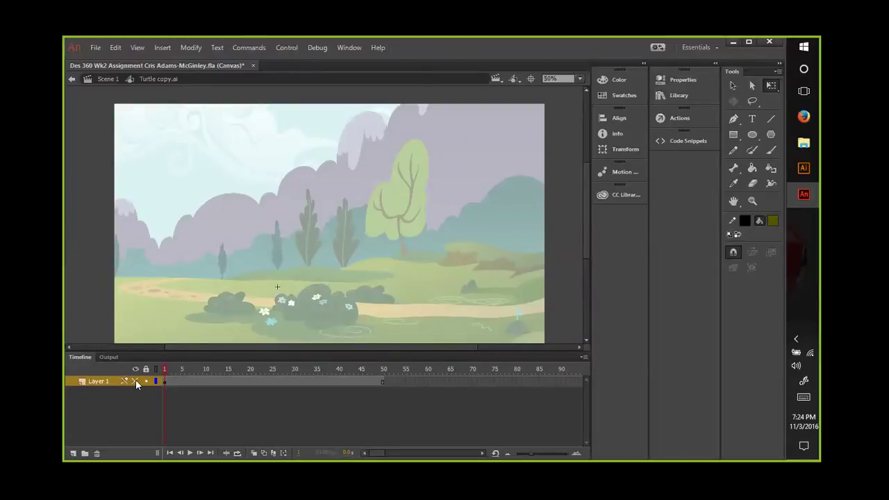
{"action": "left_click", "coordinate": [136, 380]}
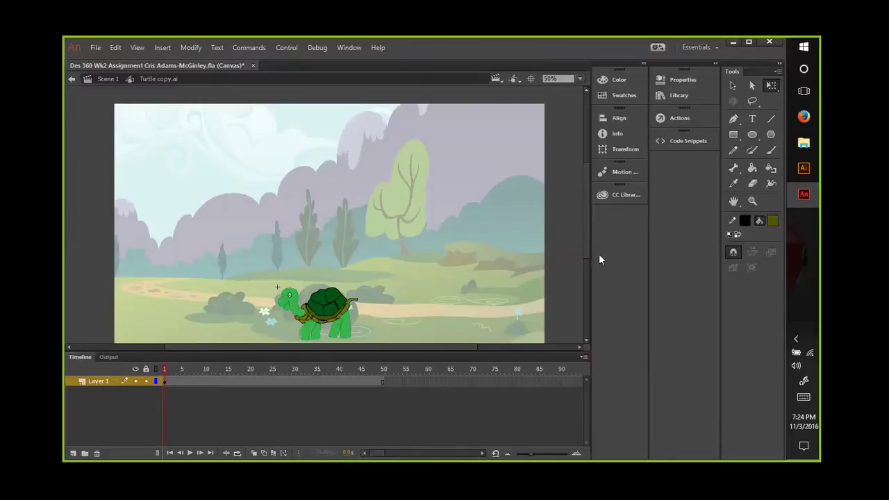
Step: Try to attach a bone to the turtle's front leg with the Bone tool
{"action": "left_click", "coordinate": [733, 168]}
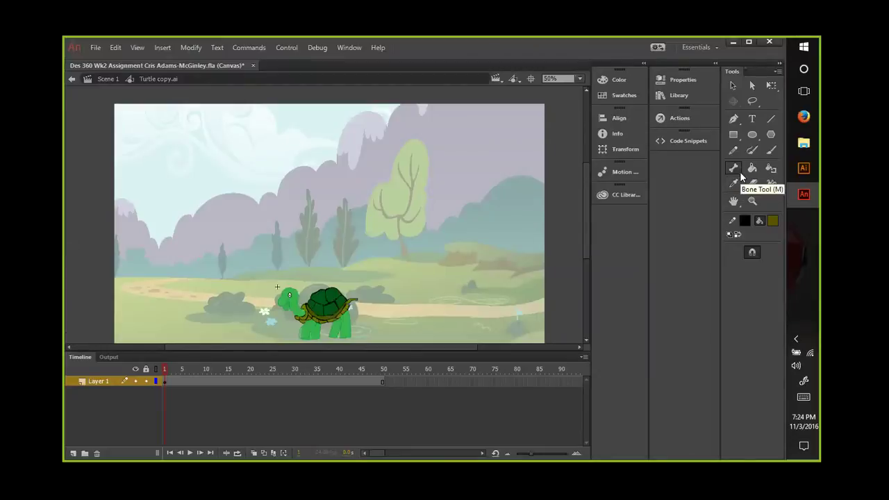
{"action": "left_click", "coordinate": [740, 175]}
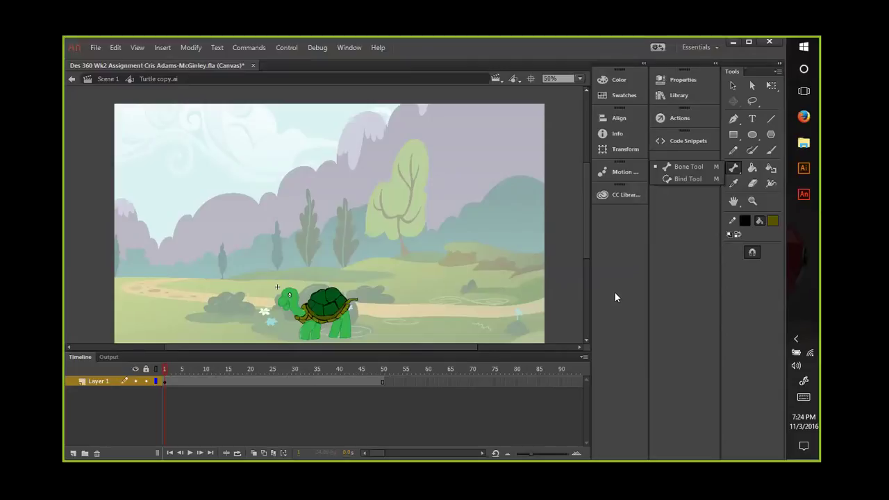
{"action": "left_click", "coordinate": [689, 280]}
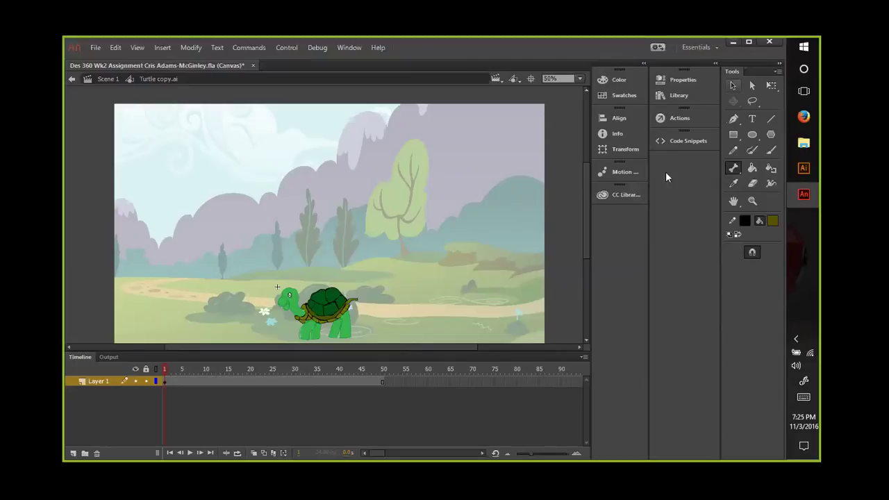
{"action": "left_click", "coordinate": [733, 85]}
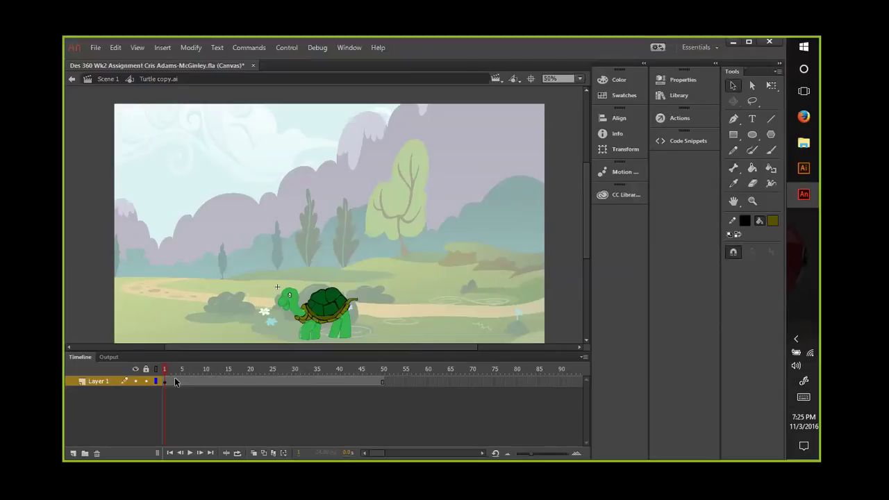
{"action": "left_click", "coordinate": [307, 334]}
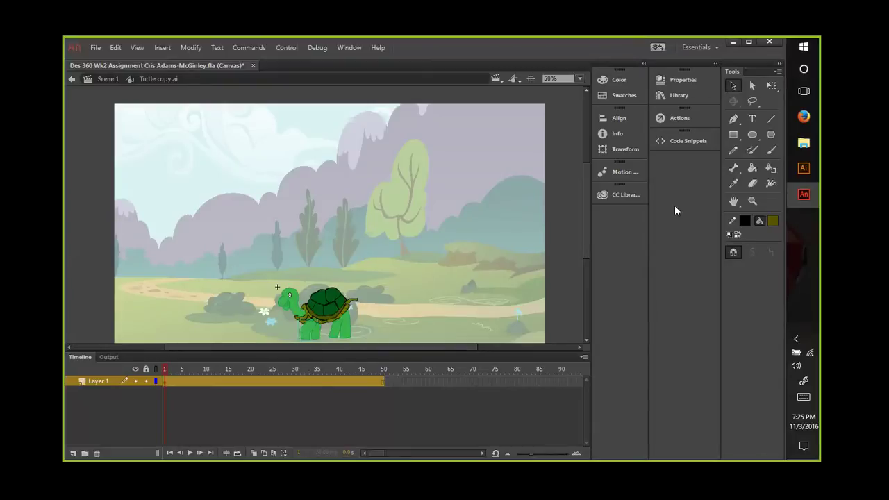
{"action": "left_click", "coordinate": [733, 174]}
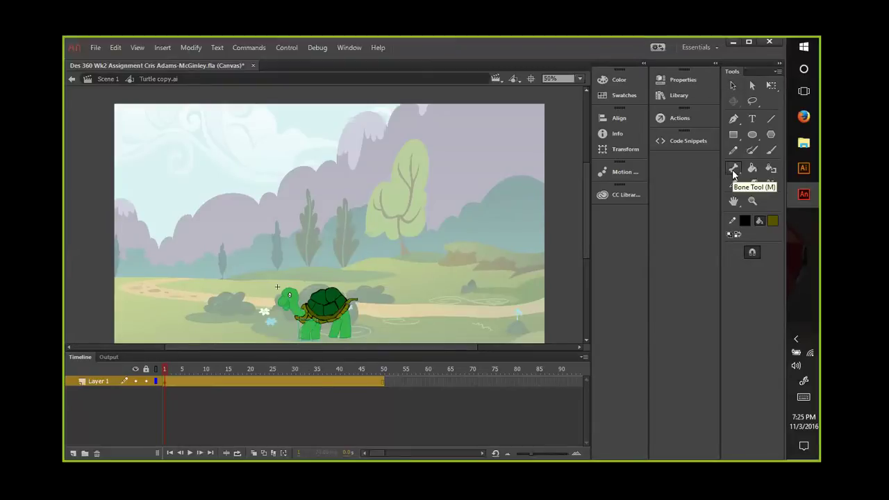
{"action": "left_click", "coordinate": [734, 170]}
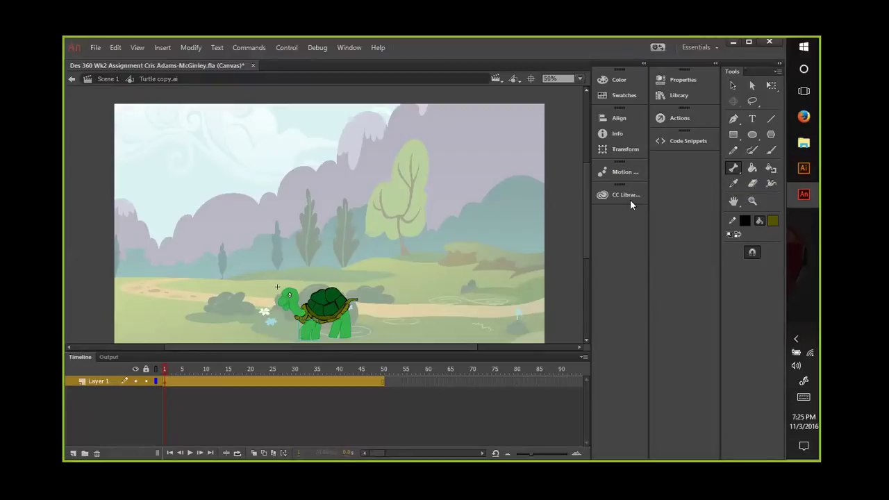
{"action": "left_click", "coordinate": [318, 350]}
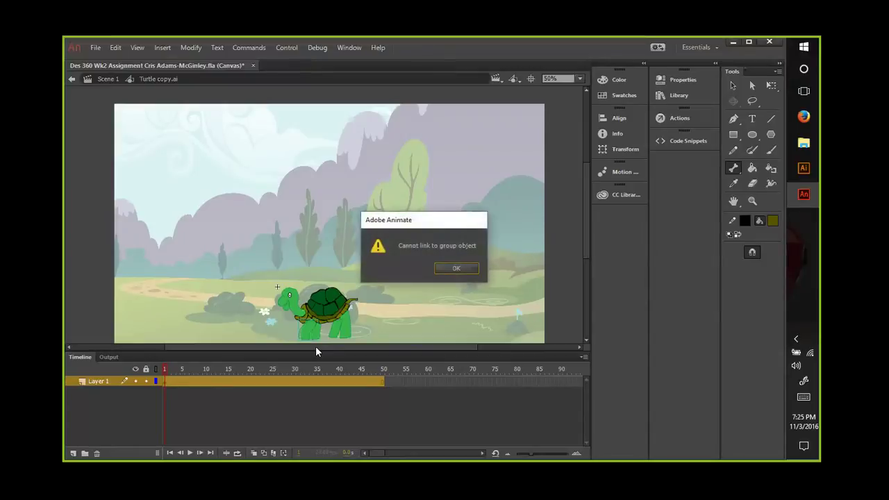
{"action": "left_click", "coordinate": [457, 269]}
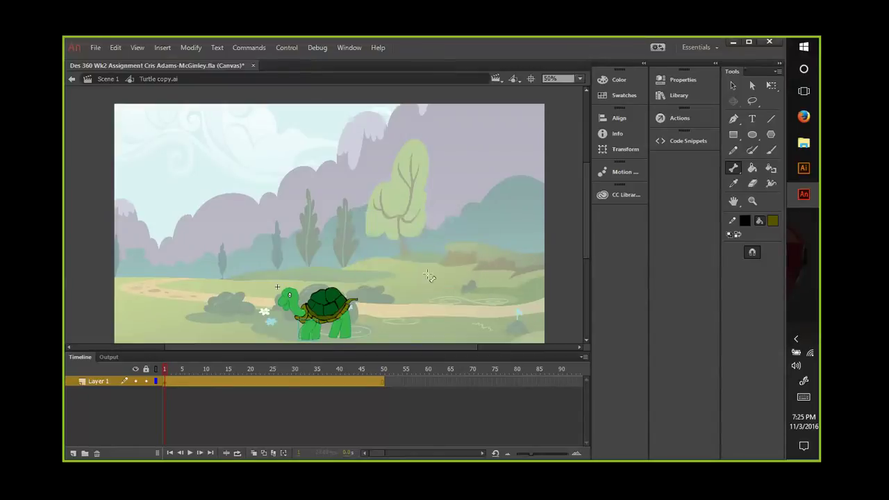
Step: Select all of the turtle's artwork inside the symbol and break it apart
{"action": "left_click", "coordinate": [733, 85]}
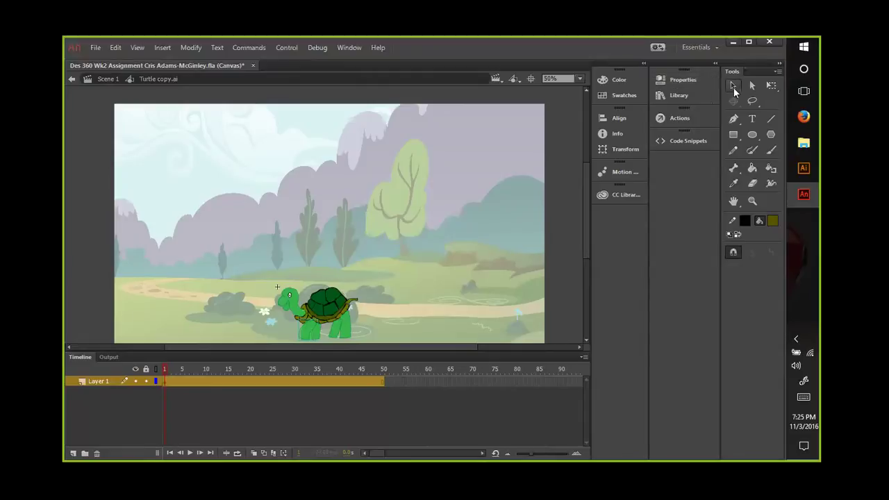
{"action": "left_click_drag", "start_coordinate": [263, 280], "coordinate": [377, 345]}
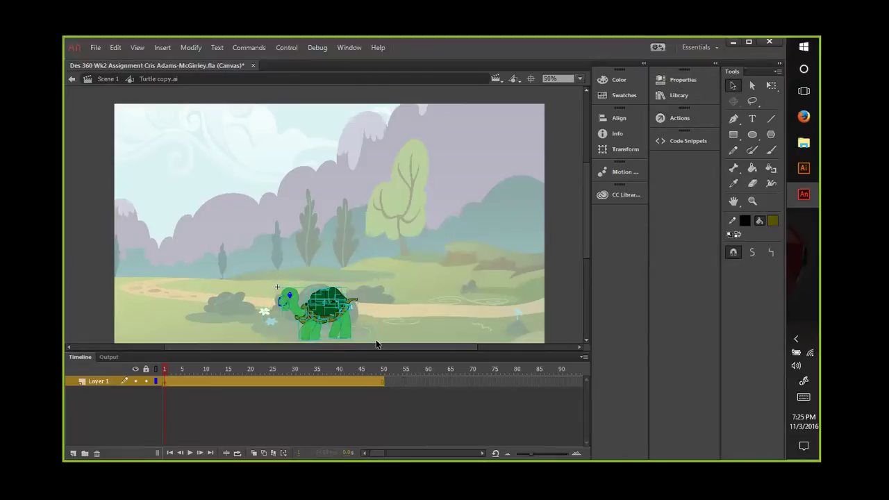
{"action": "right_click", "coordinate": [323, 302]}
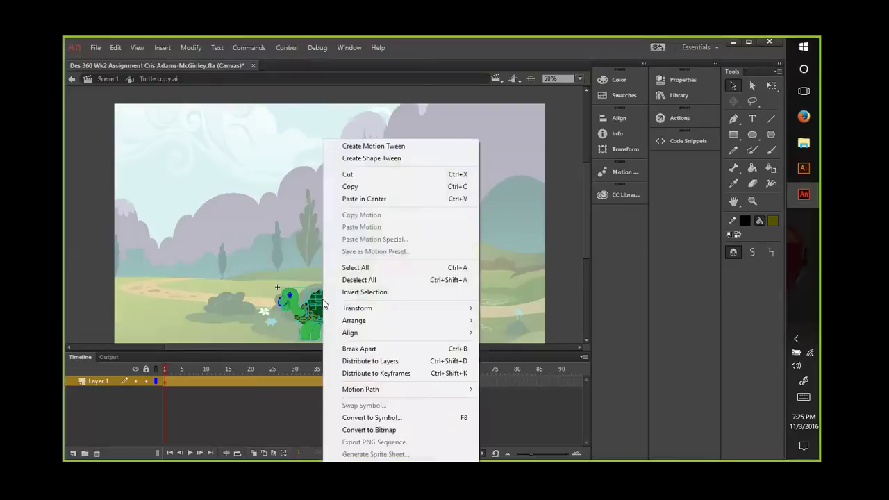
{"action": "left_click", "coordinate": [350, 353]}
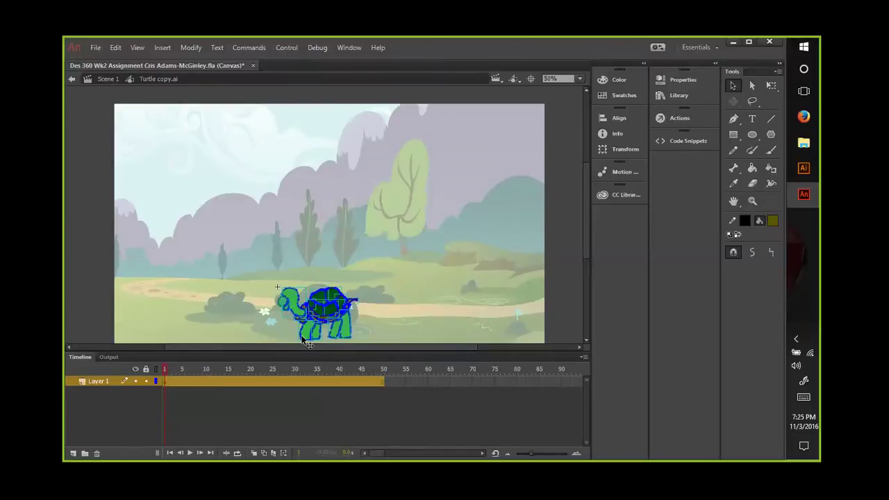
Step: Try the Bone tool again at several spots around the feet of the broken-apart turtle's front legs
{"action": "left_click", "coordinate": [733, 168]}
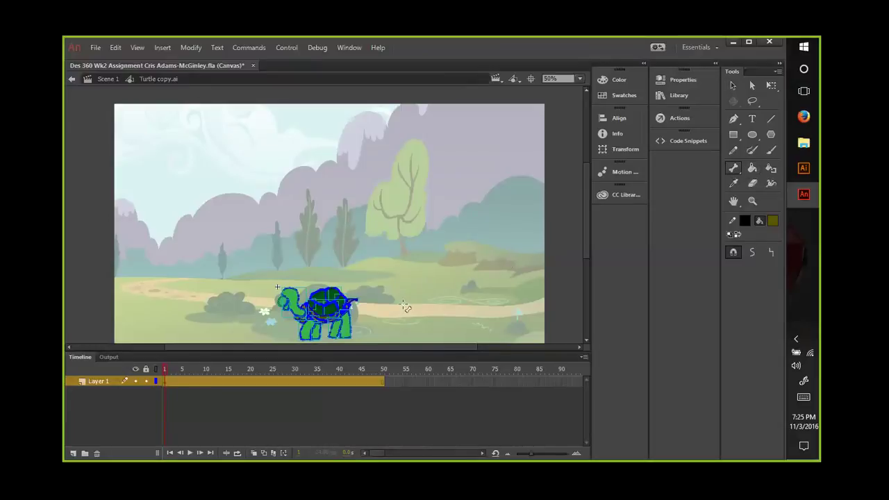
{"action": "left_click", "coordinate": [309, 338]}
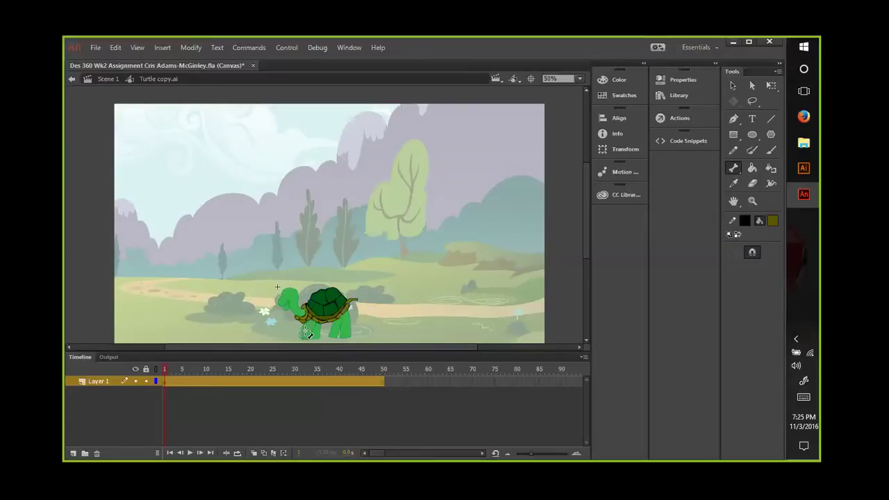
{"action": "key", "text": "ctrl+="}
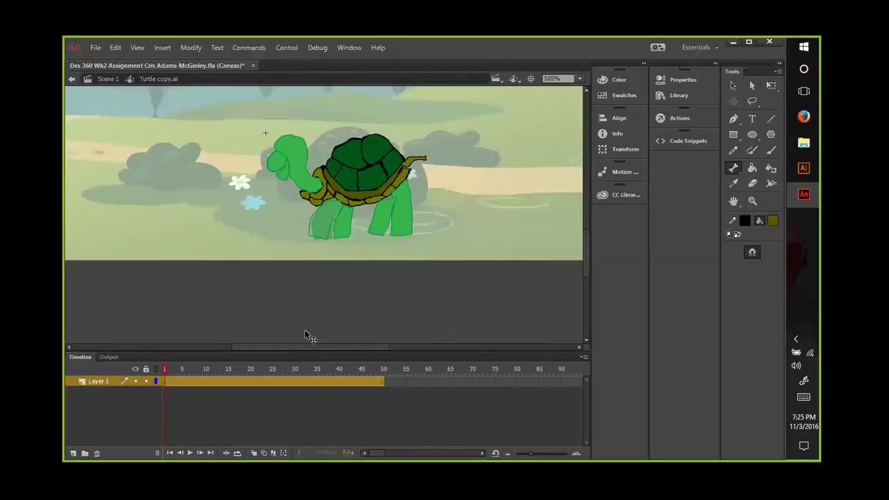
{"action": "key", "text": "ctrl+="}
{"action": "key", "text": "ctrl+="}
{"action": "key", "text": "ctrl+="}
{"action": "key", "text": "ctrl+minus"}
{"action": "key", "text": "ctrl+minus"}
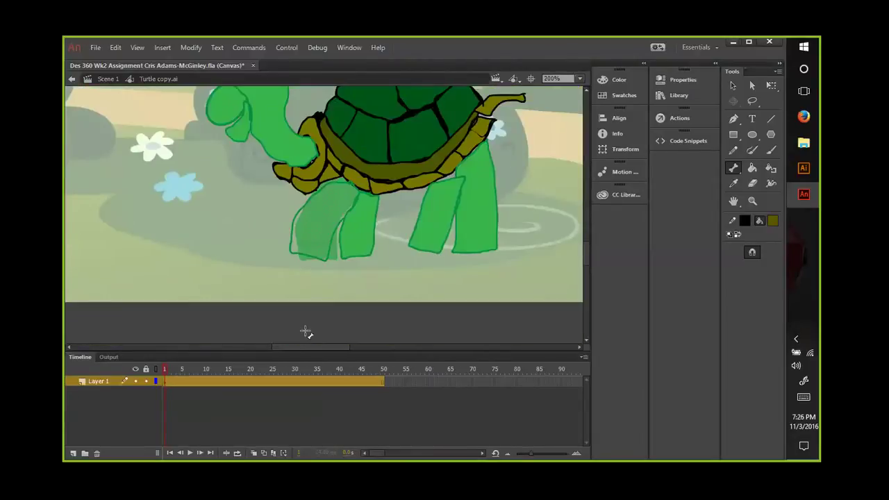
{"action": "left_click", "coordinate": [337, 257]}
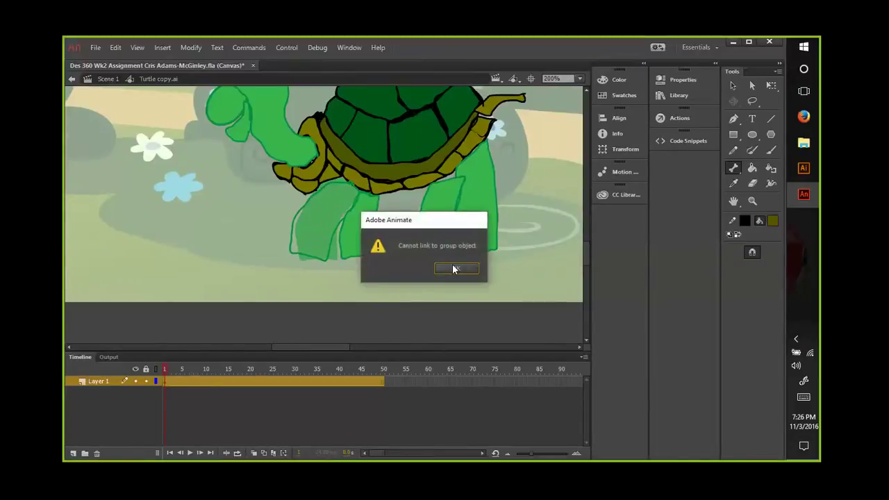
{"action": "left_click", "coordinate": [456, 268]}
{"action": "left_click", "coordinate": [326, 257]}
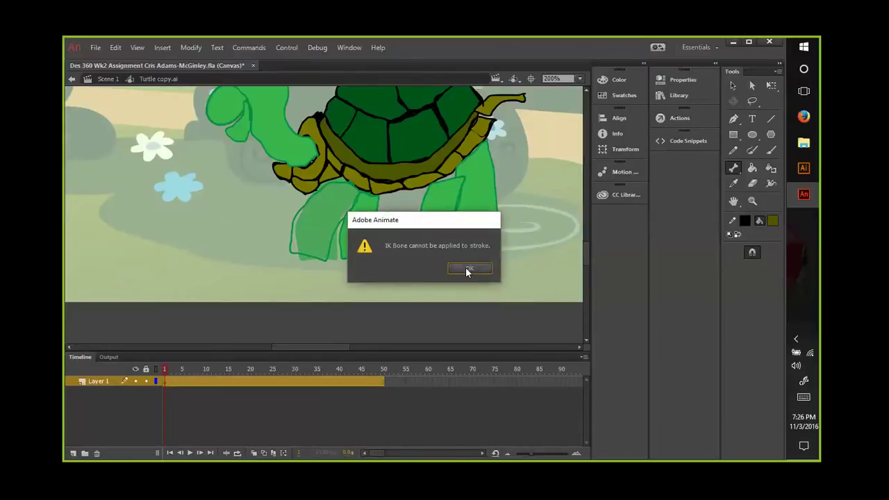
{"action": "left_click", "coordinate": [466, 270]}
{"action": "left_click", "coordinate": [382, 256]}
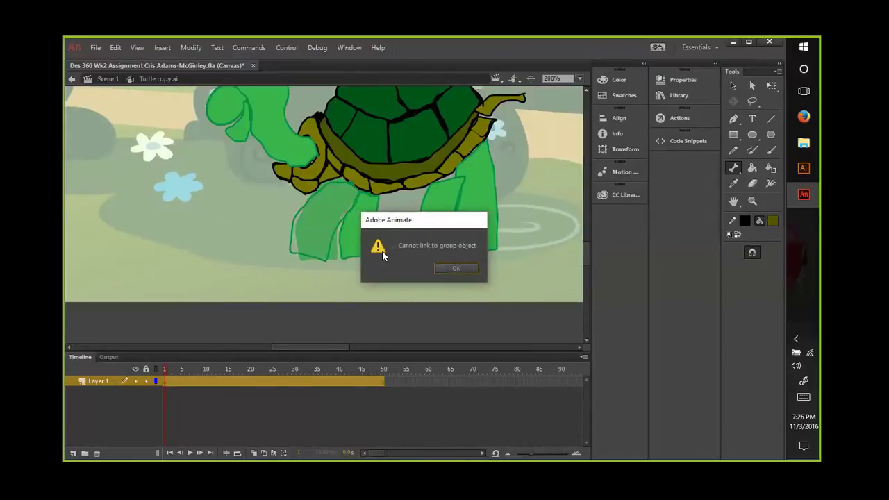
{"action": "left_click", "coordinate": [448, 269]}
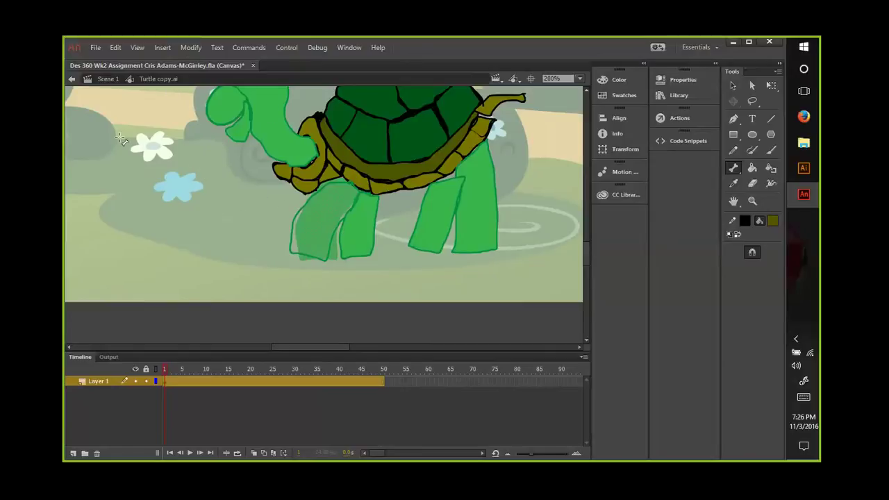
Step: Select the turtle's foremost front leg, break its group apart, and clear the selection
{"action": "left_click", "coordinate": [732, 85]}
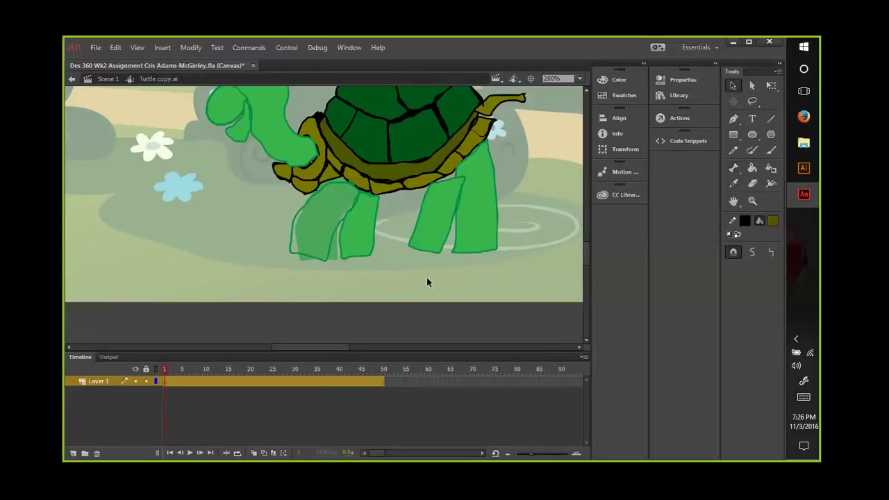
{"action": "left_click", "coordinate": [324, 259]}
{"action": "mouse_move", "coordinate": [327, 263]}
{"action": "left_mouse_down"}
{"action": "mouse_move", "coordinate": [337, 265]}
{"action": "mouse_move", "coordinate": [330, 270]}
{"action": "left_mouse_up"}
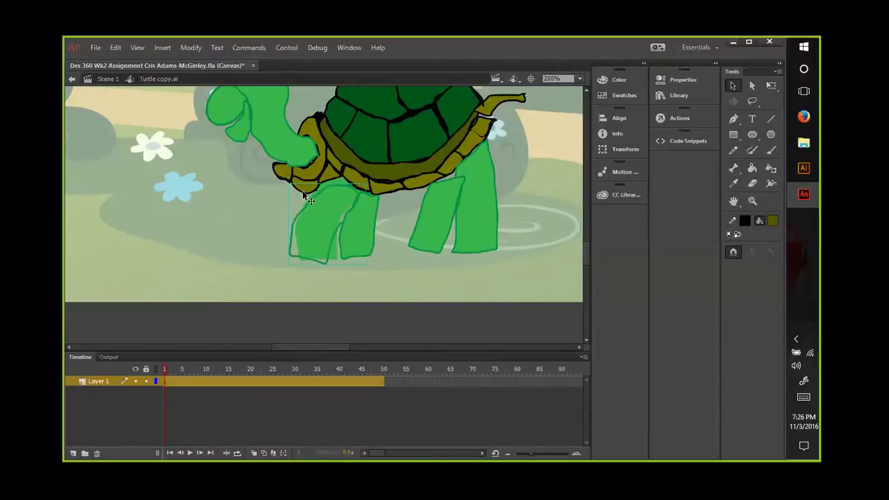
{"action": "key", "text": "ctrl+b"}
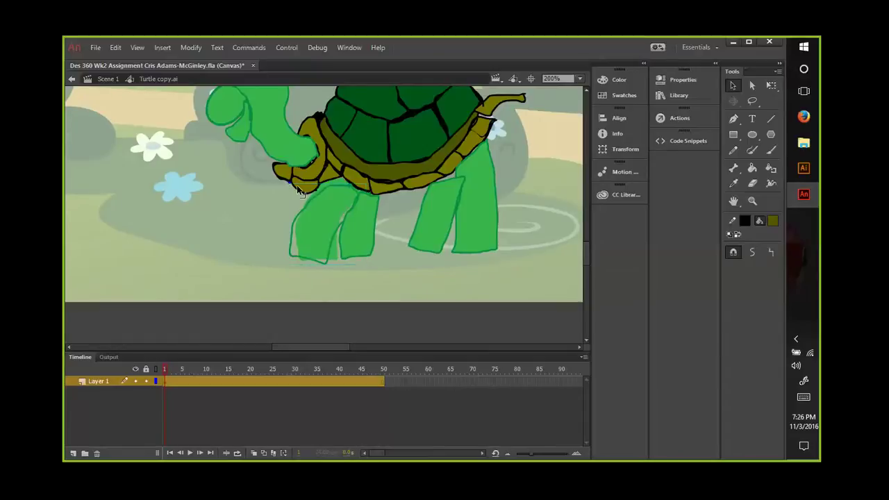
{"action": "right_click", "coordinate": [328, 241]}
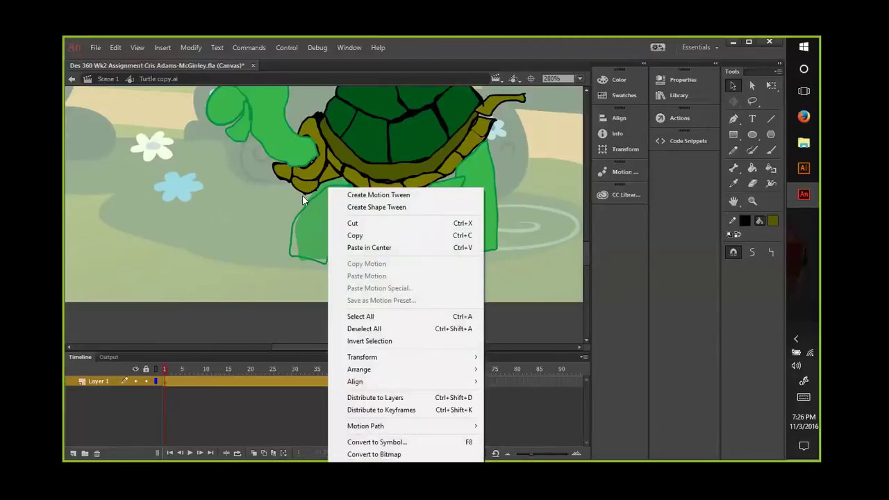
{"action": "left_click", "coordinate": [221, 205]}
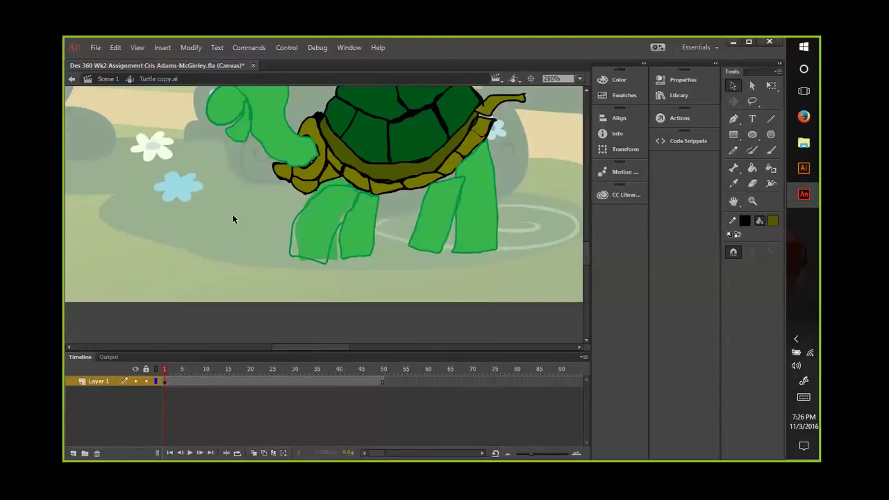
Step: Leave the turtle symbol, return to Scene 1, and play the timeline
{"action": "key", "text": "ctrl+a"}
{"action": "left_click", "coordinate": [236, 217]}
{"action": "double_click", "coordinate": [235, 217]}
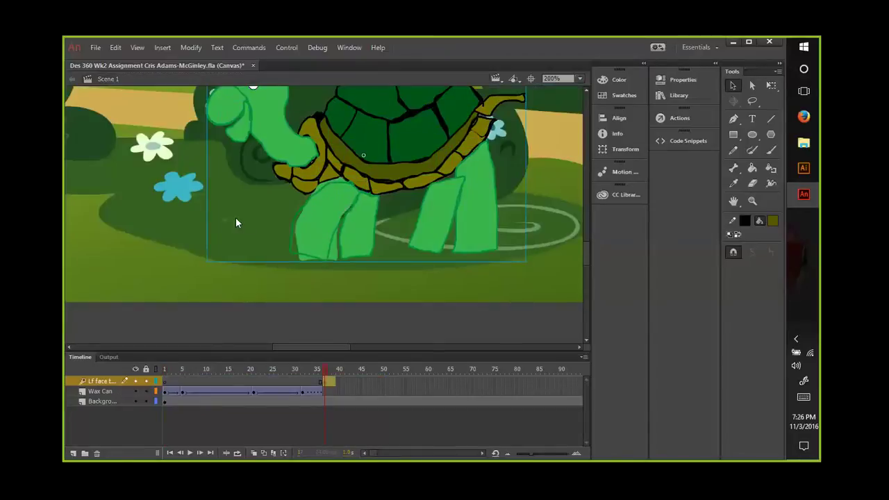
{"action": "key", "text": "Return"}
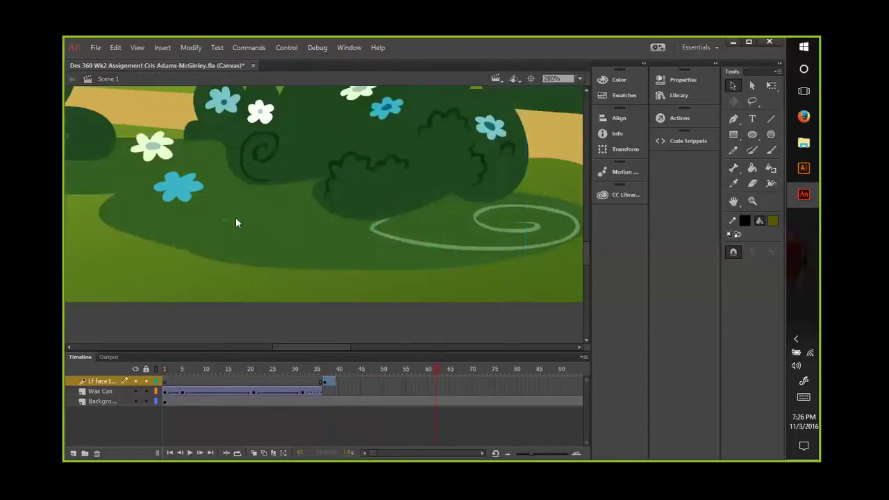
Step: Open the turtle symbol for editing from Scene 1 and go back to frame 37 of its timeline
{"action": "key", "text": "shift+period"}
{"action": "double_click", "coordinate": [235, 217]}
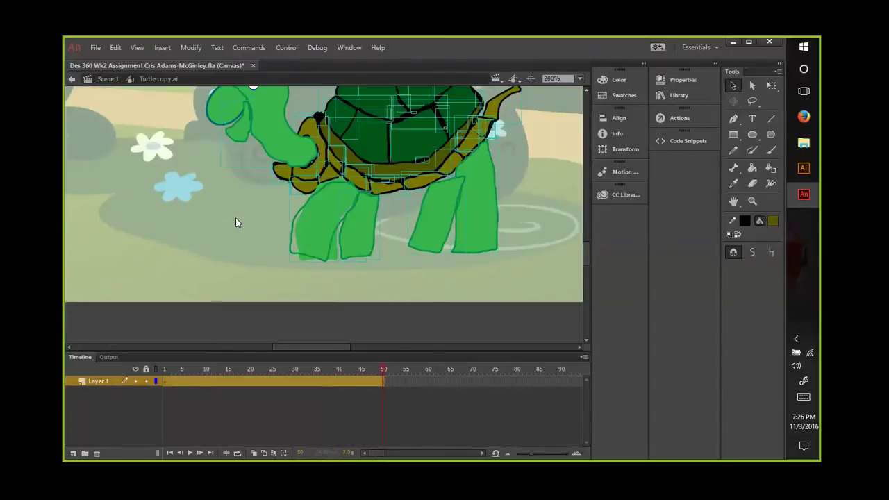
{"action": "key", "text": "comma"}
{"action": "key", "text": "comma"}
{"action": "key", "text": "comma"}
{"action": "key", "text": "comma"}
{"action": "key", "text": "comma"}
{"action": "key", "text": "comma"}
{"action": "key", "text": "comma"}
{"action": "key", "text": "comma"}
{"action": "key", "text": "comma"}
{"action": "key", "text": "comma"}
{"action": "key", "text": "comma"}
{"action": "key", "text": "comma"}
{"action": "key", "text": "comma"}
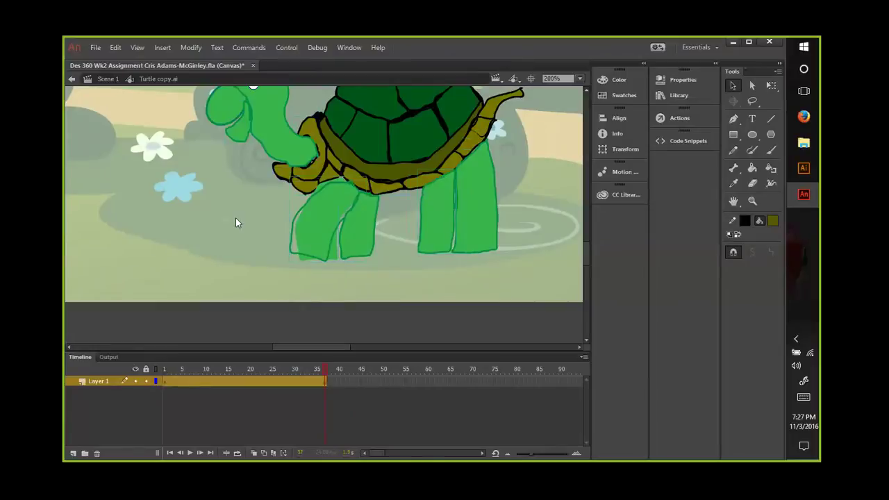
Step: Clear the selection of the turtle's artwork and select only its foremost front leg
{"action": "key", "text": "ctrl+a"}
{"action": "left_click", "coordinate": [234, 215]}
{"action": "scroll", "coordinate": [328, 325], "scroll_direction": "up", "scroll_amount": 3}
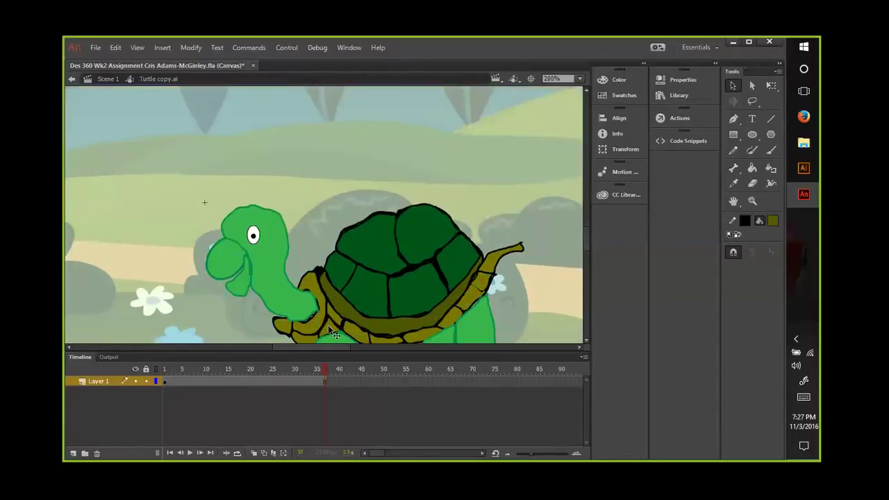
{"action": "scroll", "coordinate": [328, 318], "scroll_direction": "down", "scroll_amount": 2}
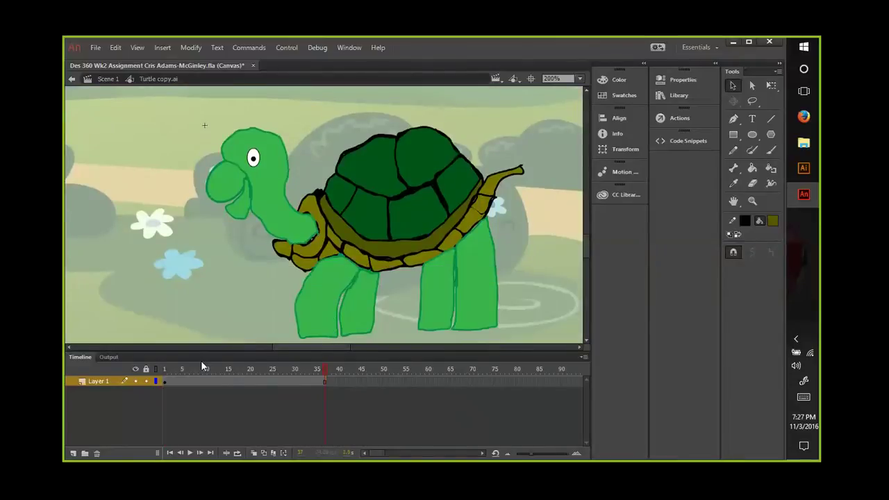
{"action": "key", "text": "ctrl+alt+a"}
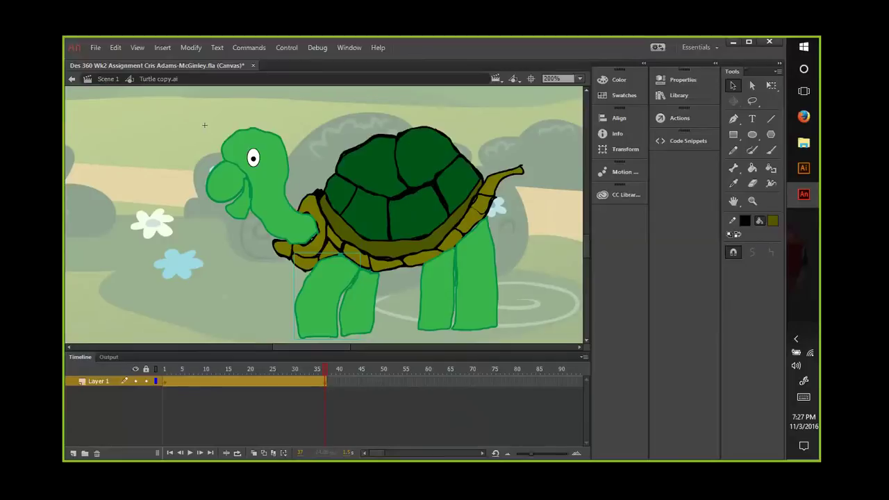
Step: Add four new layers above Layer 1 in the turtle symbol's timeline
{"action": "left_click", "coordinate": [73, 453]}
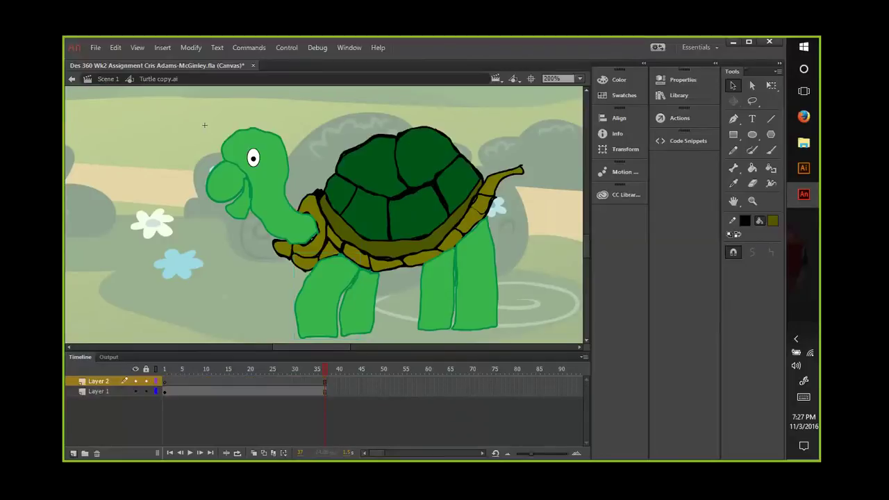
{"action": "left_click", "coordinate": [73, 452]}
{"action": "left_click", "coordinate": [73, 453]}
{"action": "left_click", "coordinate": [73, 453]}
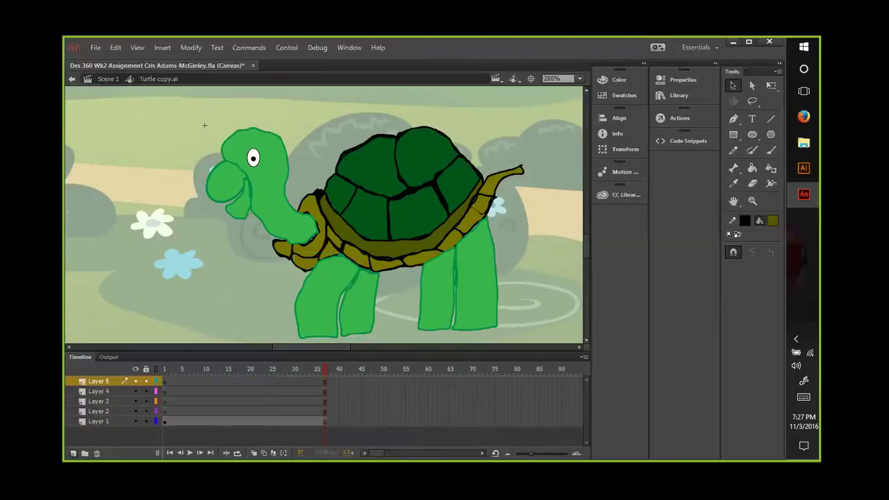
Step: Rename Layer 1 of the turtle symbol as "Lf Front"
{"action": "left_click", "coordinate": [96, 412]}
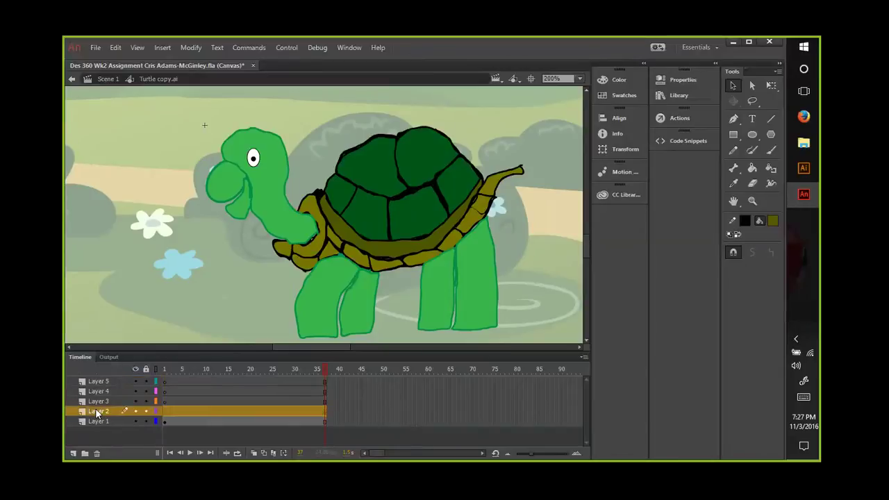
{"action": "left_click", "coordinate": [306, 339]}
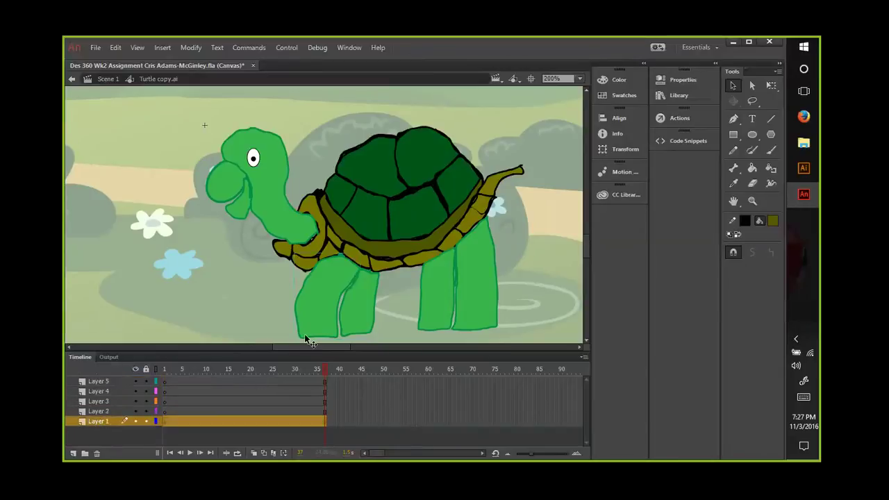
{"action": "left_click", "coordinate": [104, 421]}
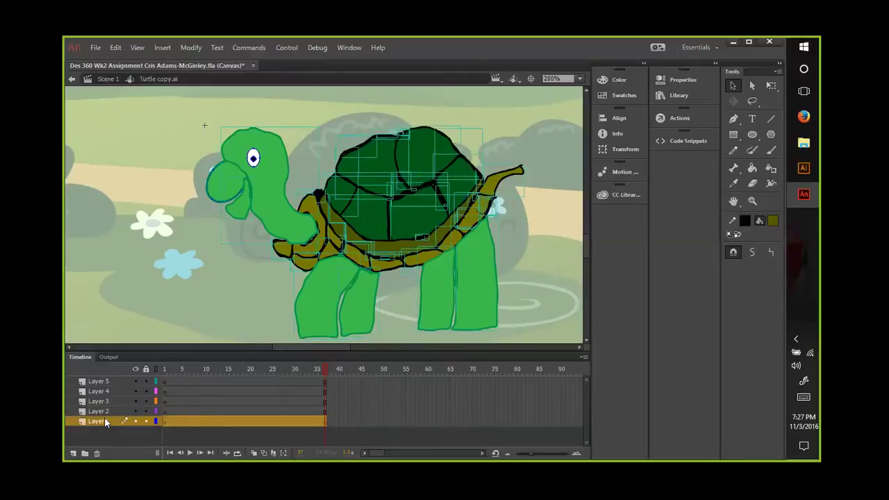
{"action": "double_click", "coordinate": [104, 420]}
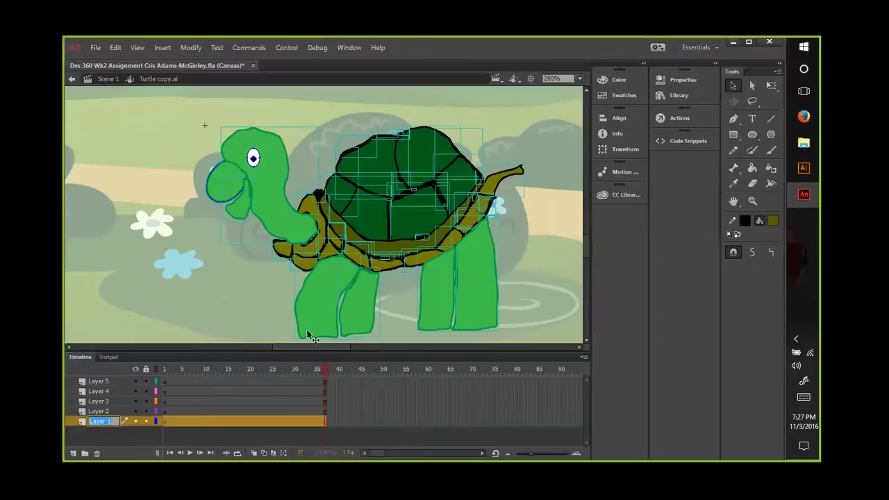
{"action": "key", "text": "Return"}
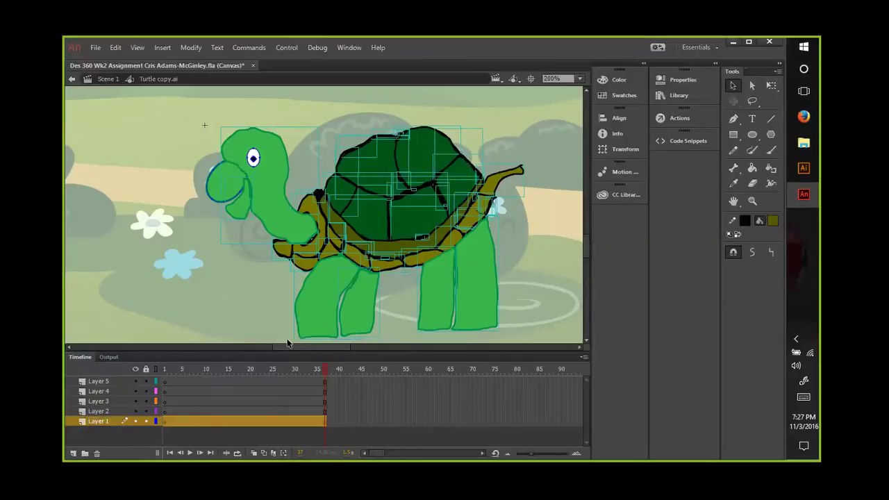
{"action": "double_click", "coordinate": [103, 422]}
{"action": "type", "text": "Lf Front"}
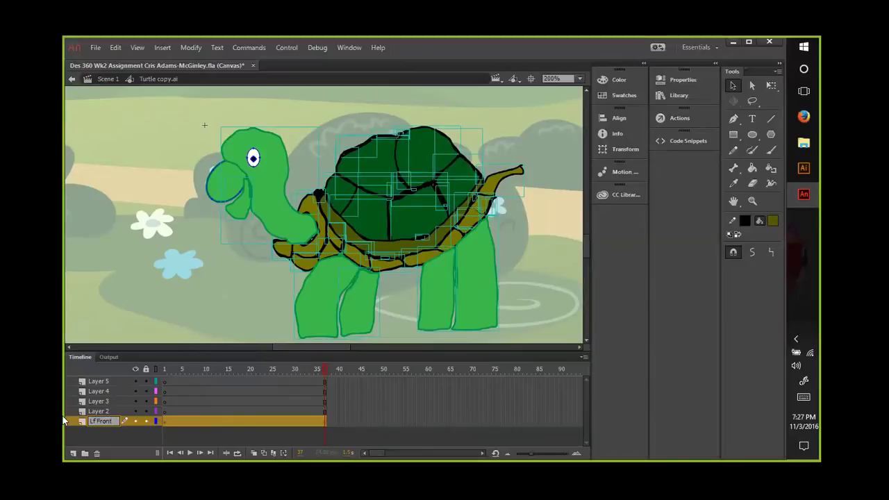
{"action": "key", "text": "Return"}
Step: Open the group of the turtle's second front leg and rename Layer 2 as "rt front"
{"action": "double_click", "coordinate": [365, 330]}
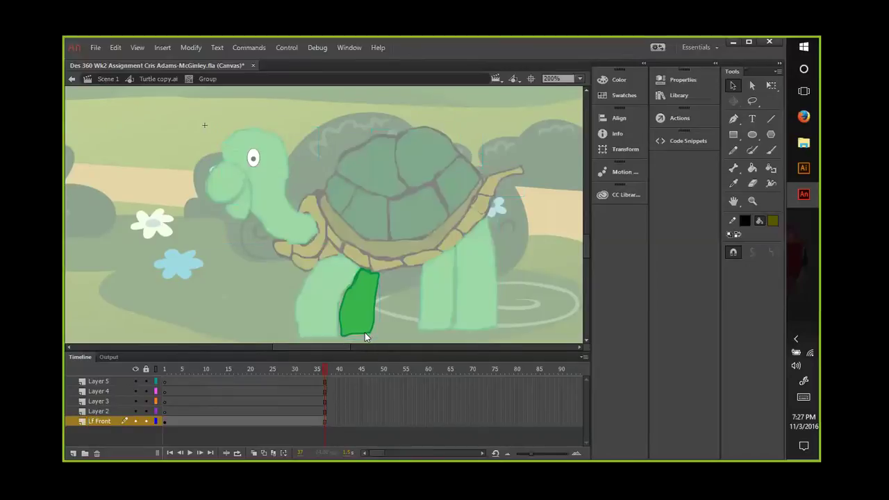
{"action": "double_click", "coordinate": [98, 412]}
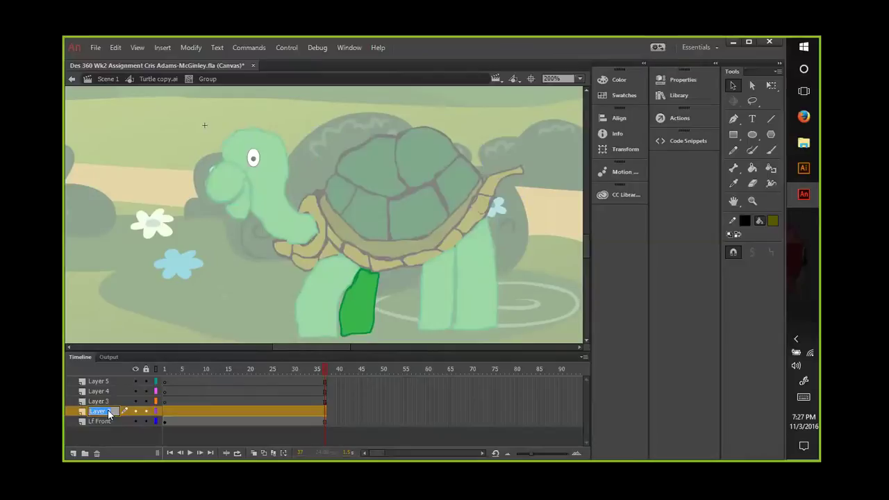
{"action": "type", "text": "right"}
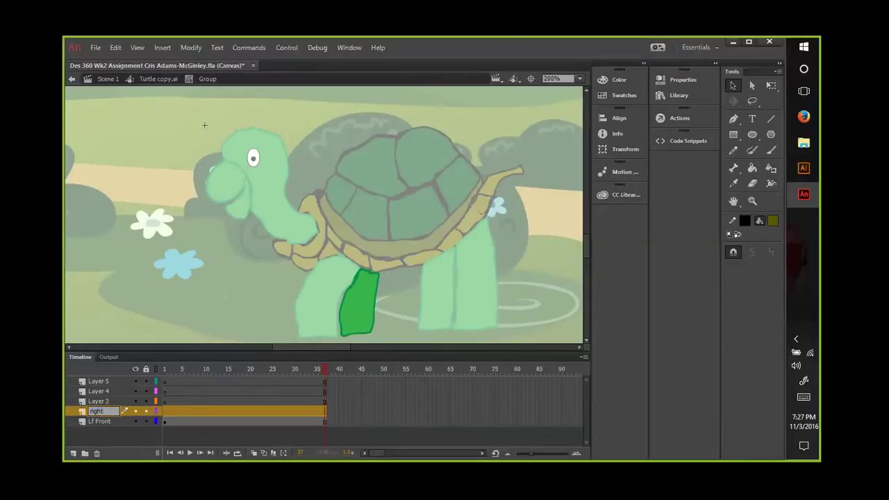
{"action": "key", "text": "BackSpace"}
{"action": "key", "text": "BackSpace"}
{"action": "key", "text": "BackSpace"}
{"action": "type", "text": "front"}
{"action": "key", "text": "Return"}
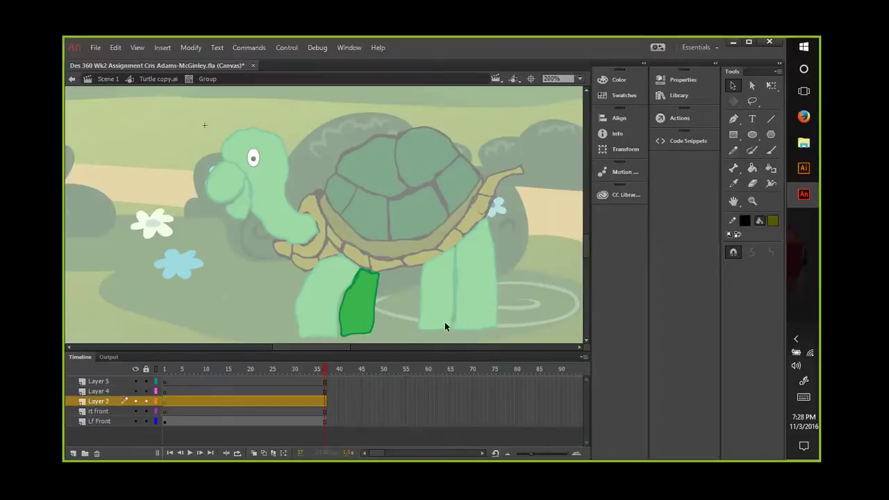
Step: Open the group of the back leg nearest the front legs and rename Layer 3 as "back left"
{"action": "double_click", "coordinate": [445, 321]}
{"action": "double_click", "coordinate": [443, 328]}
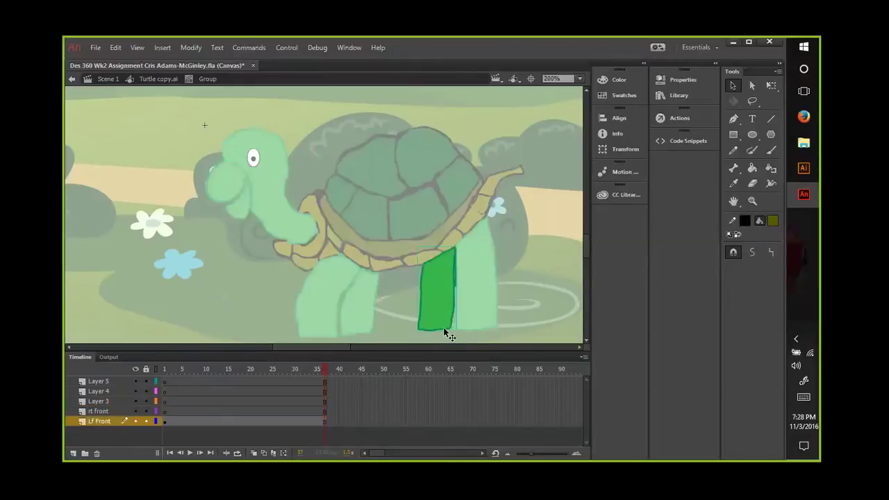
{"action": "left_click", "coordinate": [91, 403]}
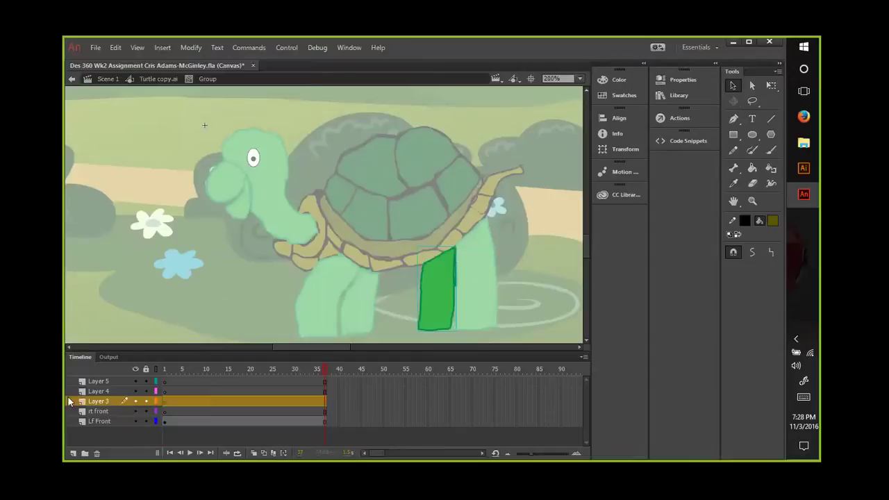
{"action": "double_click", "coordinate": [97, 402]}
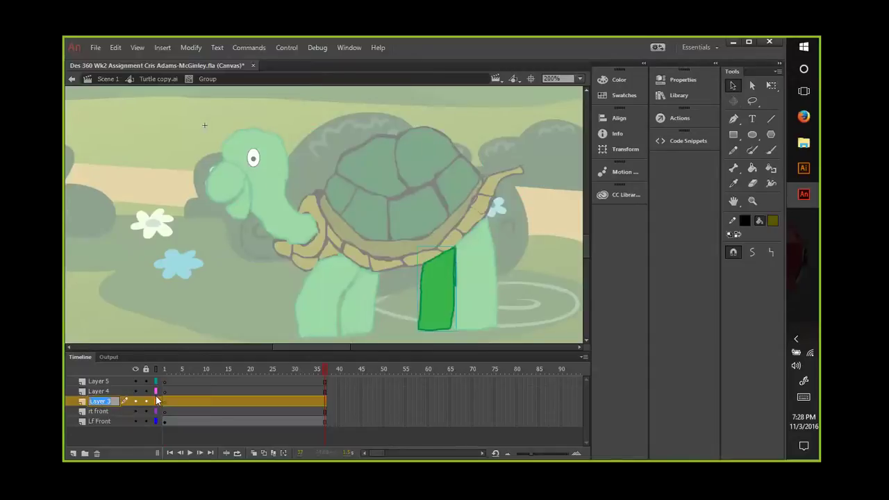
{"action": "type", "text": "back left"}
Step: Open the group of the rearmost back leg and rename Layer 4 as "back right"
{"action": "left_click", "coordinate": [90, 392]}
{"action": "double_click", "coordinate": [90, 393]}
{"action": "double_click", "coordinate": [485, 331]}
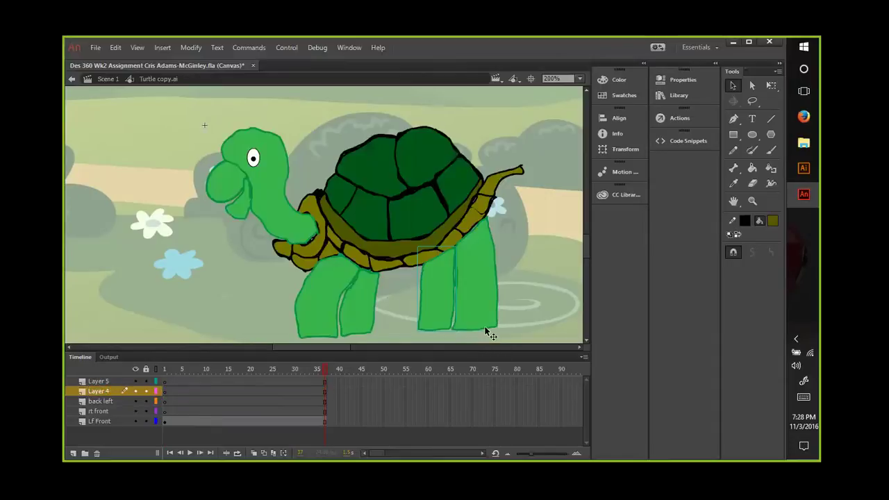
{"action": "double_click", "coordinate": [485, 326]}
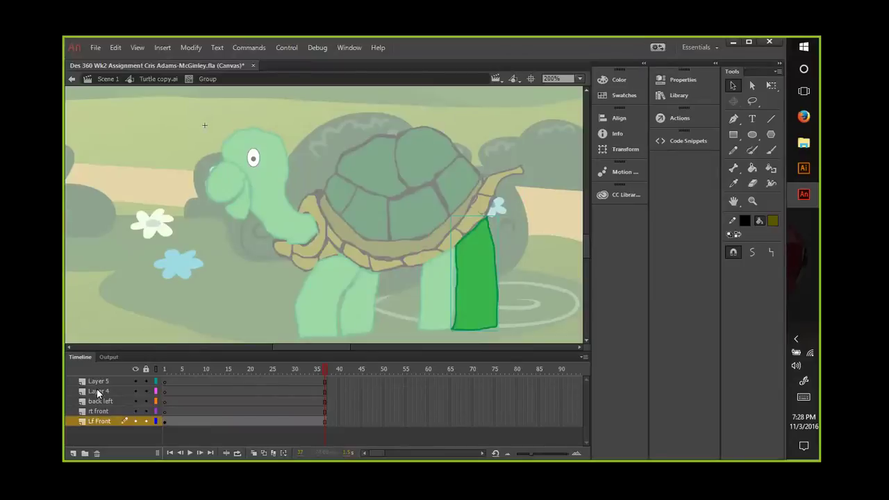
{"action": "double_click", "coordinate": [105, 392]}
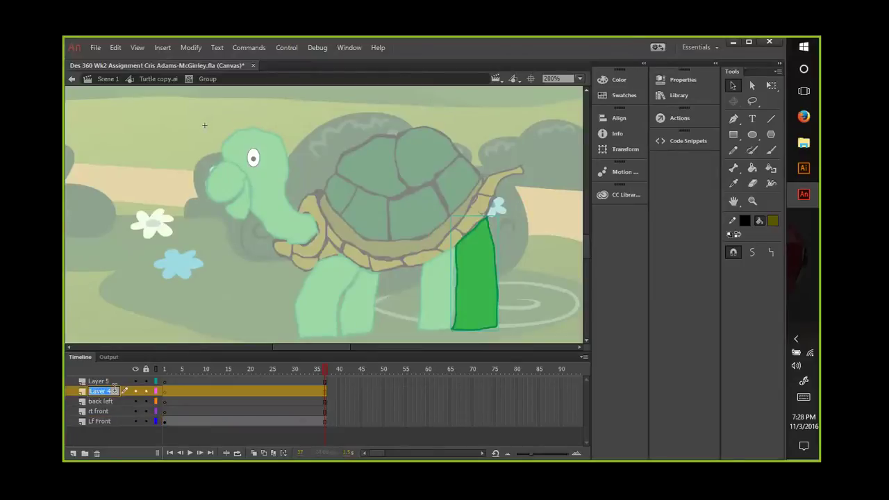
{"action": "type", "text": "back right"}
Step: Open the group of the turtle's tail and rename Layer 5 as "Tail"
{"action": "left_click", "coordinate": [110, 381]}
{"action": "double_click", "coordinate": [104, 381]}
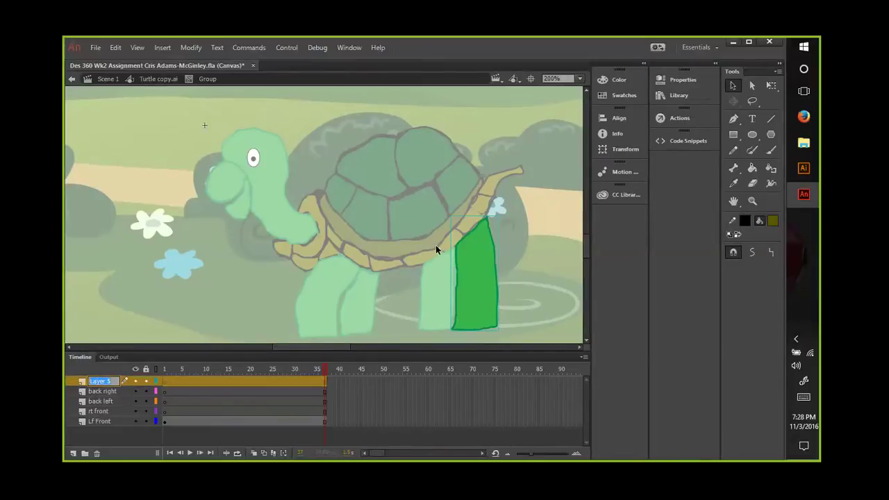
{"action": "left_click", "coordinate": [494, 184]}
{"action": "double_click", "coordinate": [494, 184]}
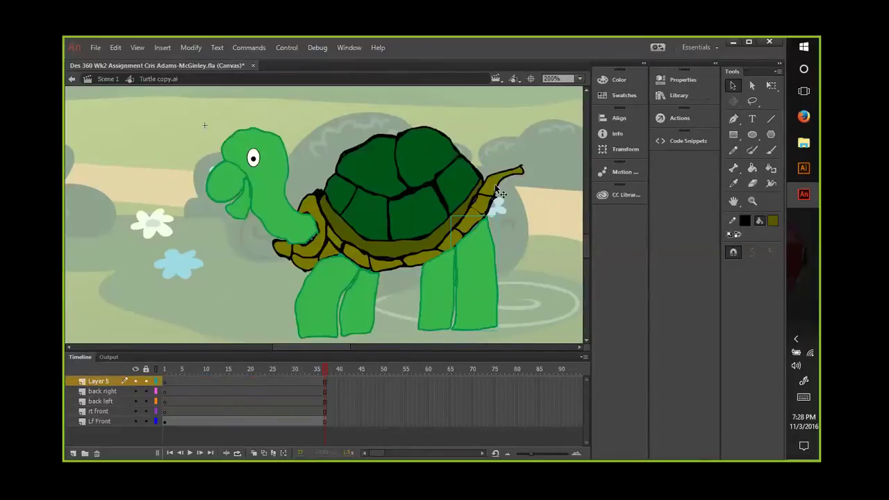
{"action": "double_click", "coordinate": [494, 184]}
{"action": "left_click", "coordinate": [96, 384]}
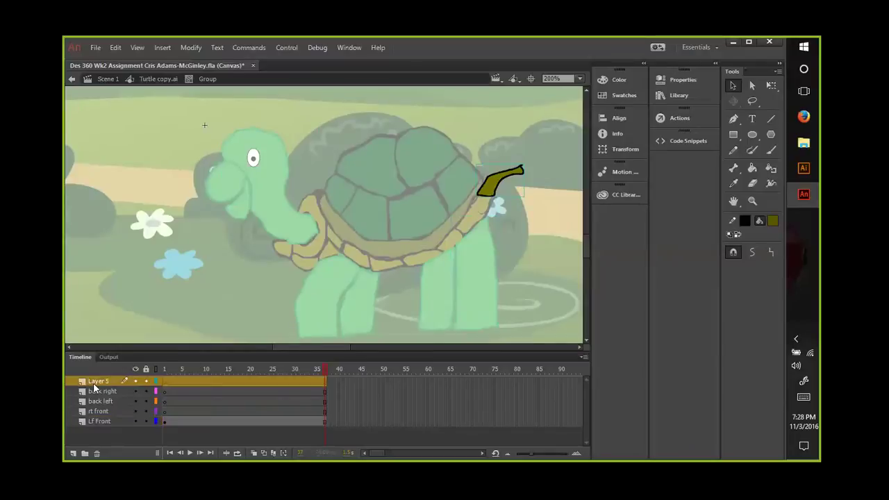
{"action": "double_click", "coordinate": [93, 381]}
{"action": "type", "text": "Tail"}
{"action": "left_click", "coordinate": [107, 439]}
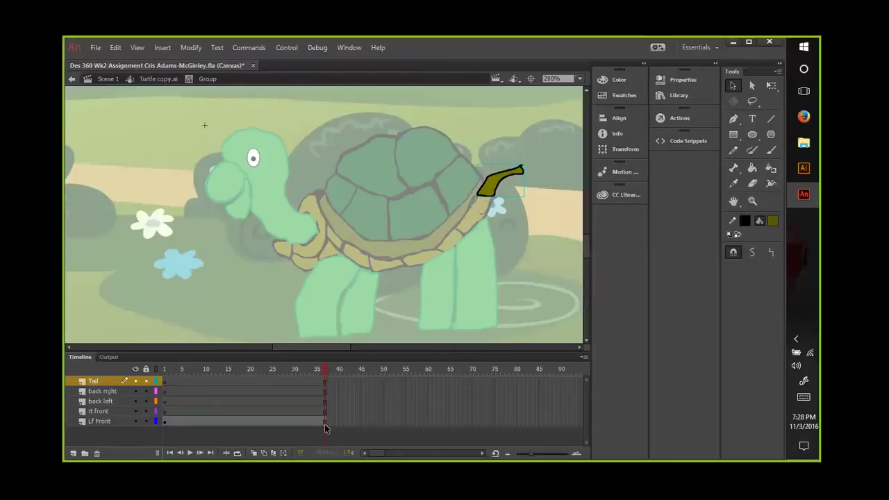
Step: Convert the foremost front leg in its group on the Lf Front layer to a Movie Clip symbol named "LF Leg", and select it
{"action": "left_click", "coordinate": [108, 420]}
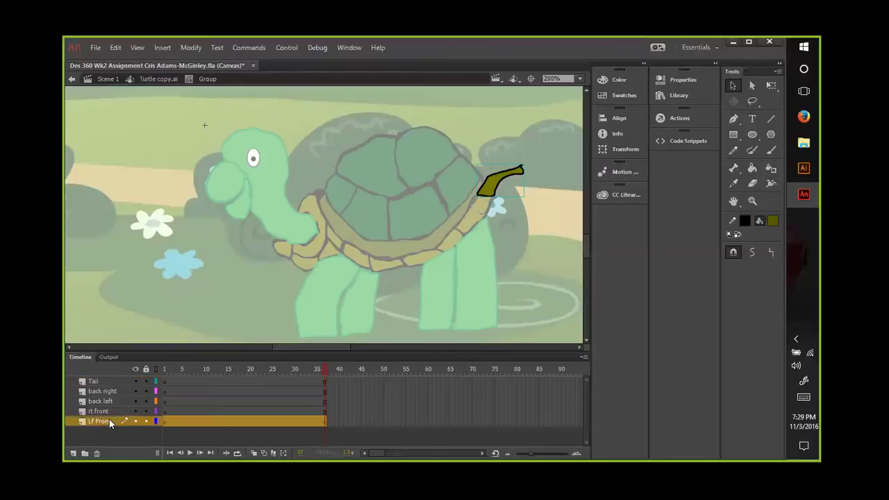
{"action": "left_click", "coordinate": [306, 335]}
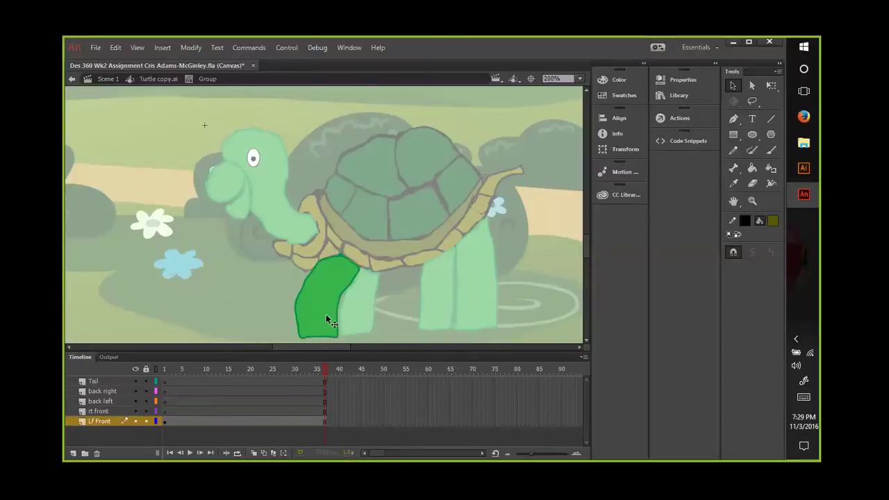
{"action": "right_click", "coordinate": [326, 315]}
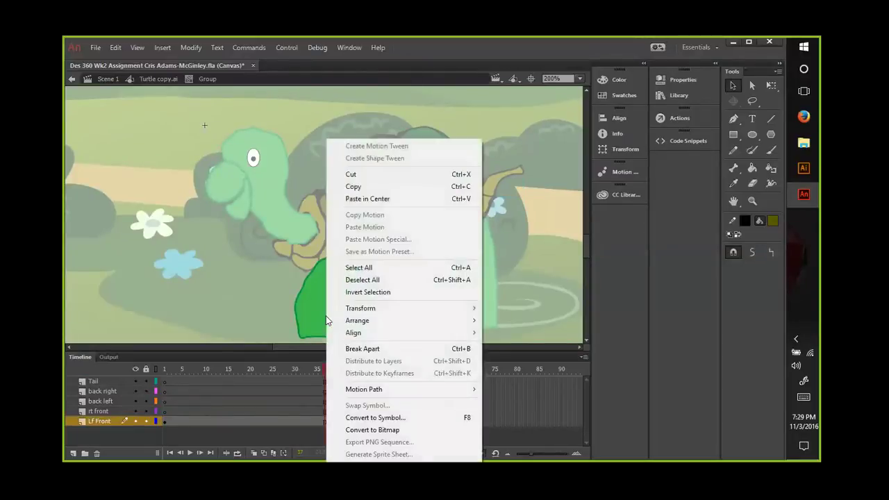
{"action": "left_click", "coordinate": [362, 416]}
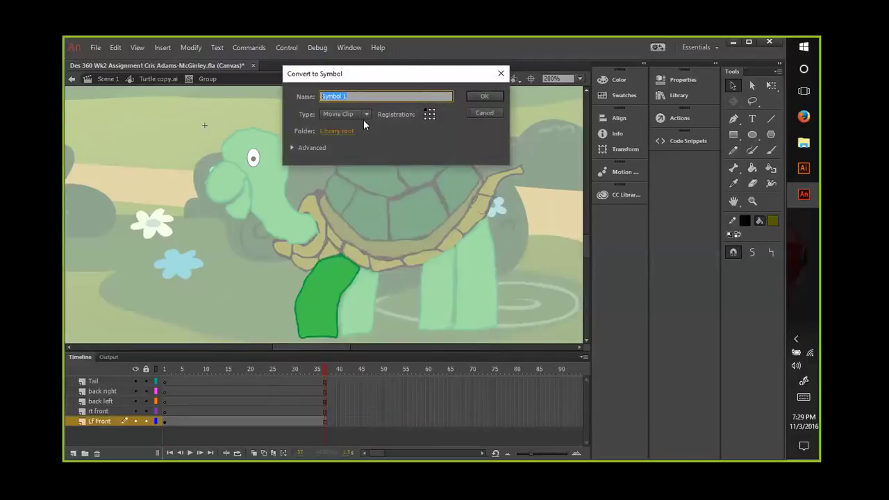
{"action": "type", "text": "L"}
{"action": "type", "text": "T"}
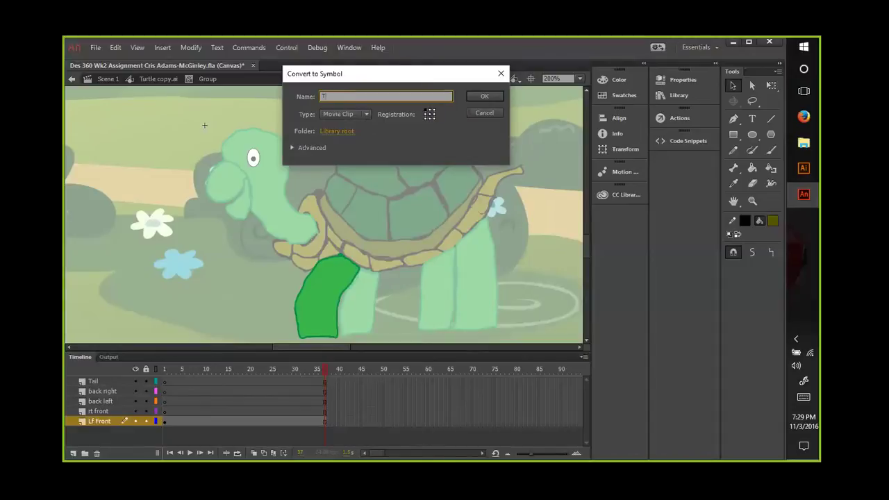
{"action": "type", "text": "i"}
{"action": "type", "text": "LF"}
{"action": "type", "text": " Leg"}
{"action": "left_click", "coordinate": [475, 97]}
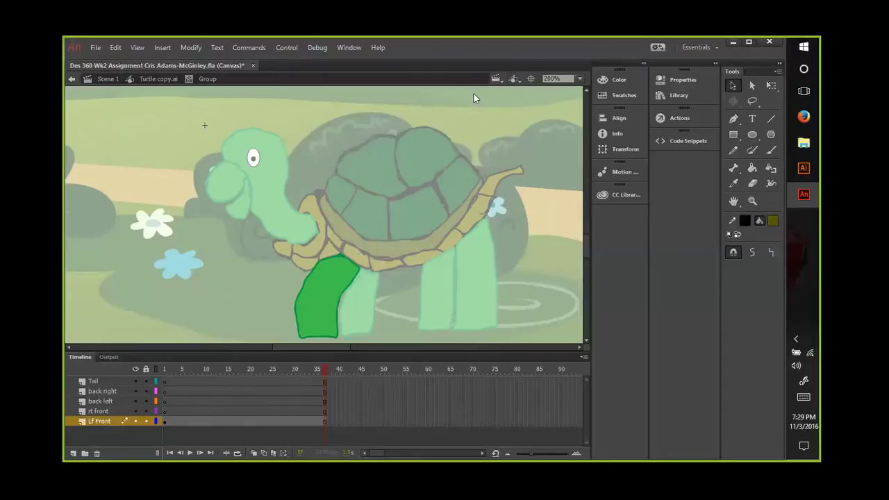
{"action": "right_click", "coordinate": [335, 323]}
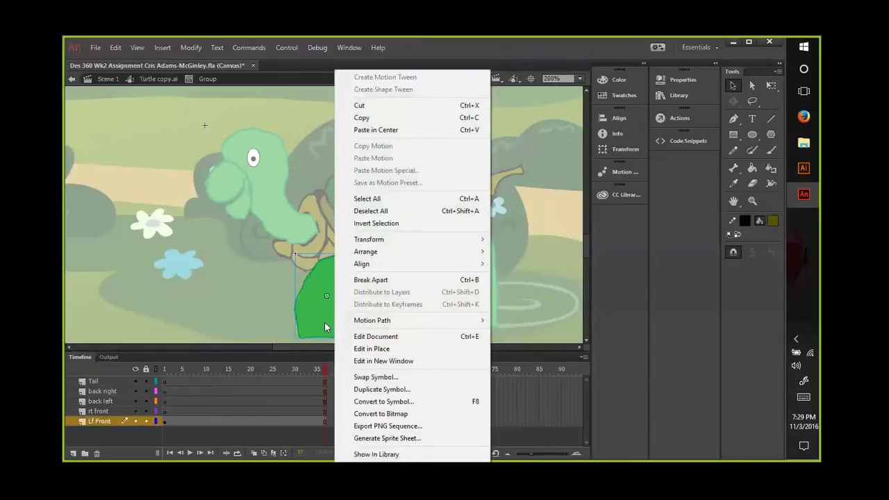
{"action": "left_click", "coordinate": [324, 322]}
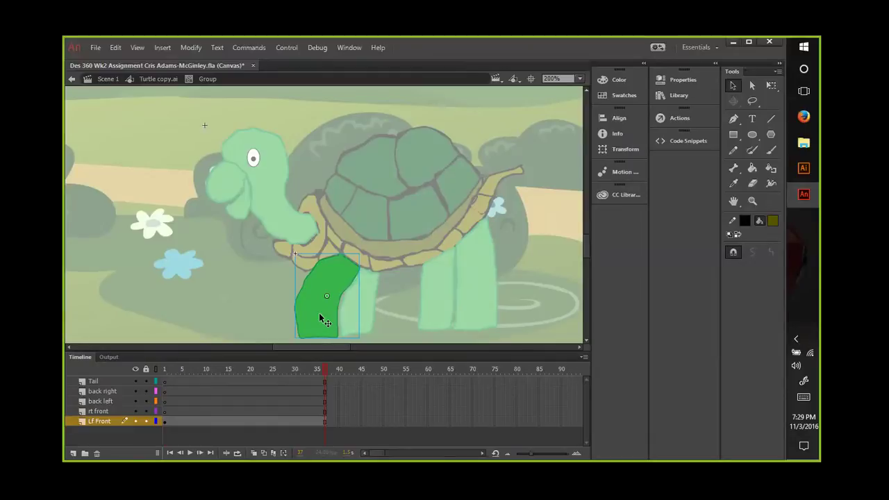
Step: Extend the Lf Front layer to frame 38 and reopen the group of the foremost front leg
{"action": "right_click", "coordinate": [328, 422]}
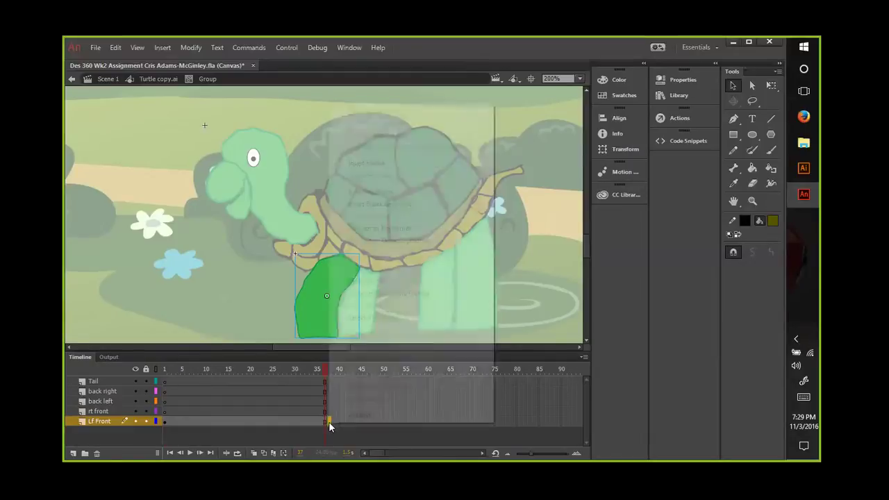
{"action": "left_click", "coordinate": [357, 164]}
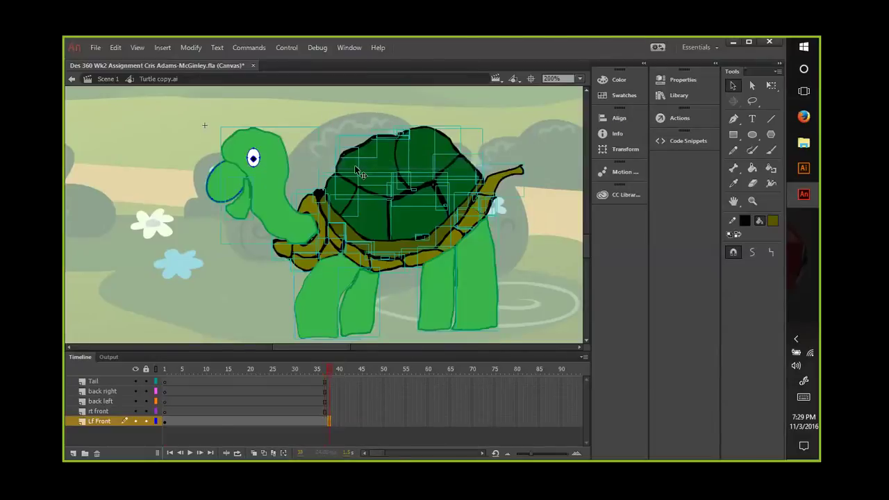
{"action": "double_click", "coordinate": [314, 338]}
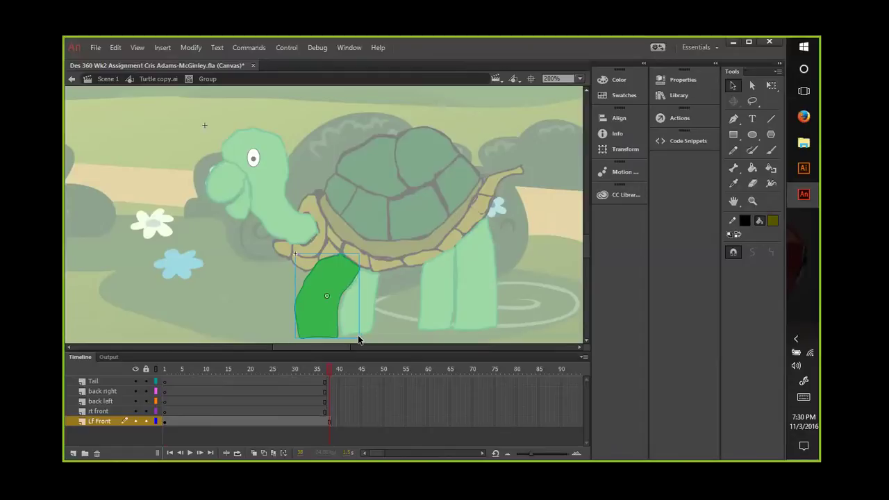
Step: Try to add a bone to the foremost front leg symbol with the Bone tool
{"action": "left_click", "coordinate": [359, 340]}
{"action": "left_click", "coordinate": [336, 336]}
{"action": "left_click", "coordinate": [734, 171]}
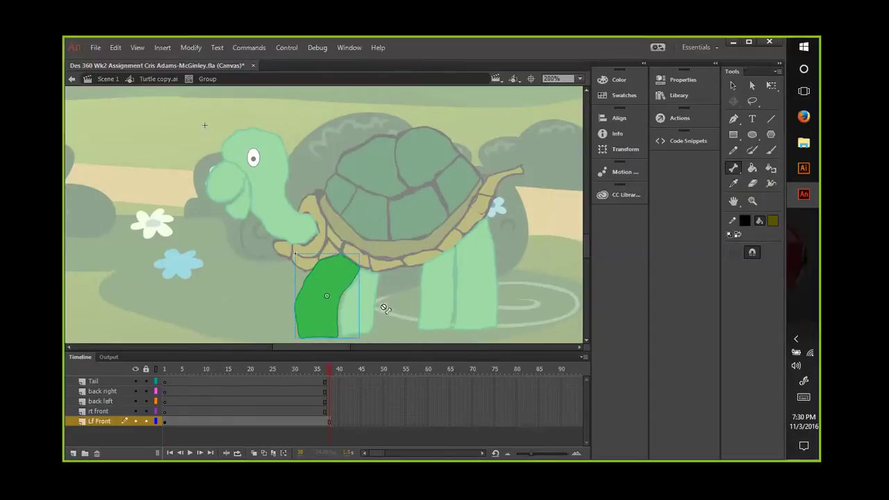
{"action": "left_click", "coordinate": [325, 304]}
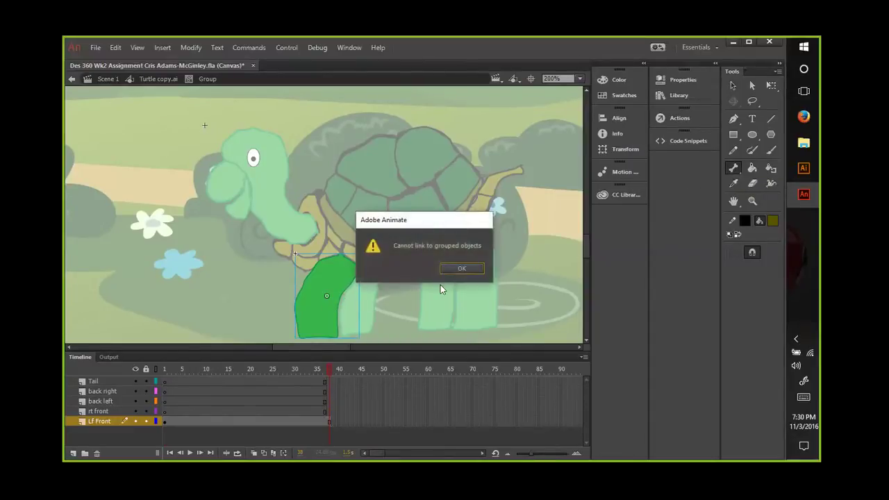
{"action": "left_click", "coordinate": [460, 270]}
Step: Break apart the foremost front leg symbol and try again to add a bone to its shapes
{"action": "right_click", "coordinate": [334, 307]}
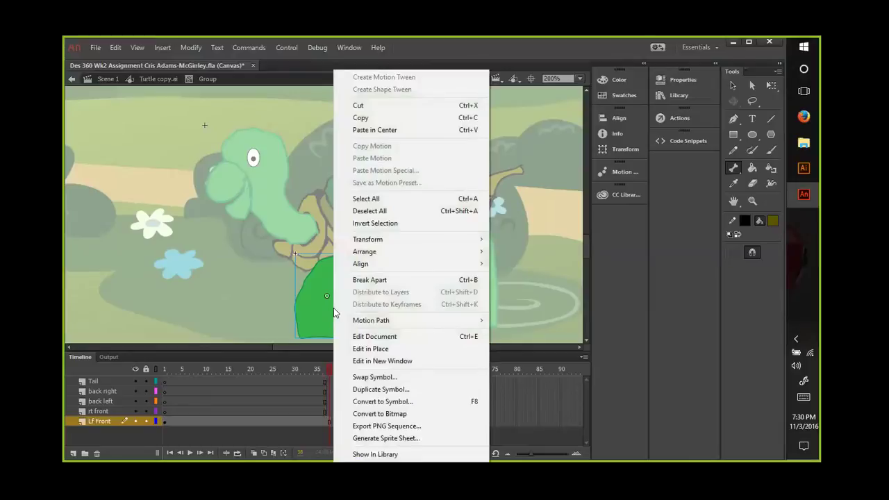
{"action": "left_click", "coordinate": [354, 281]}
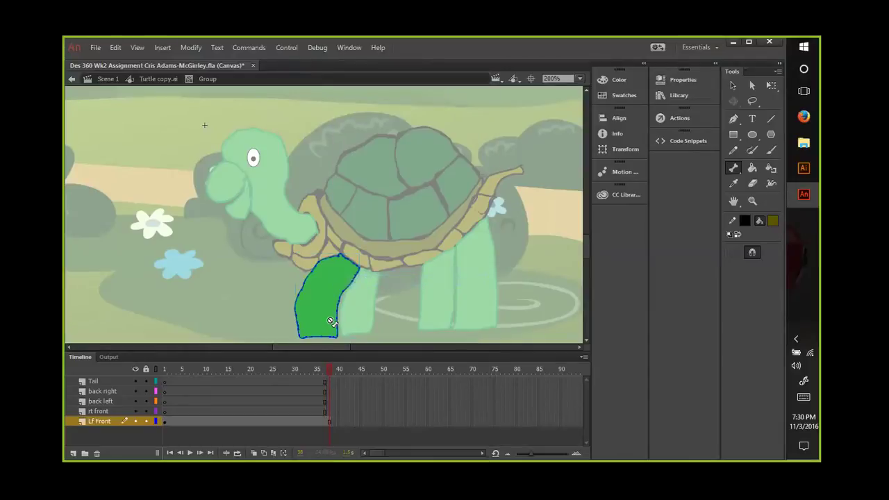
{"action": "left_click", "coordinate": [332, 322]}
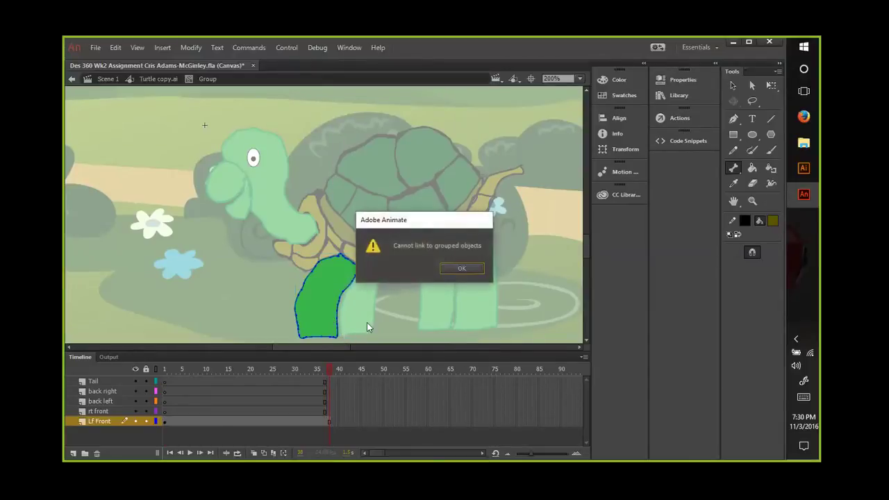
{"action": "left_click", "coordinate": [461, 271]}
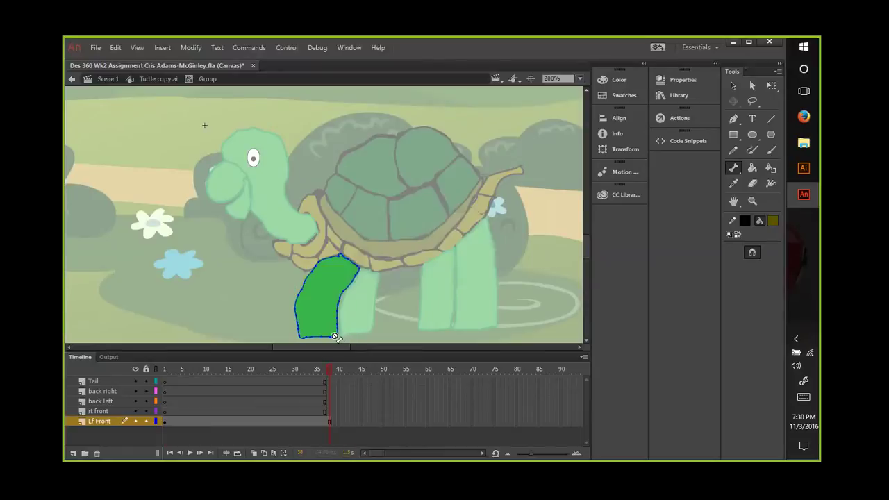
{"action": "left_click", "coordinate": [344, 324]}
{"action": "left_click", "coordinate": [461, 268]}
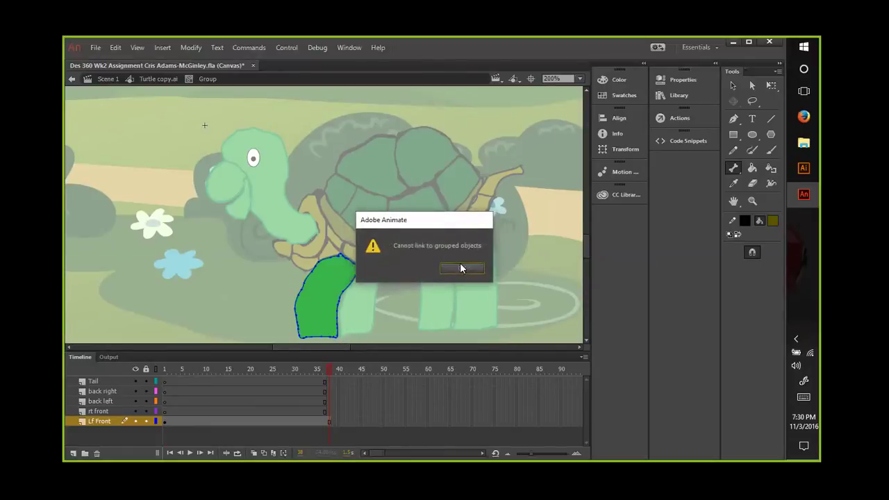
{"action": "left_click", "coordinate": [736, 171]}
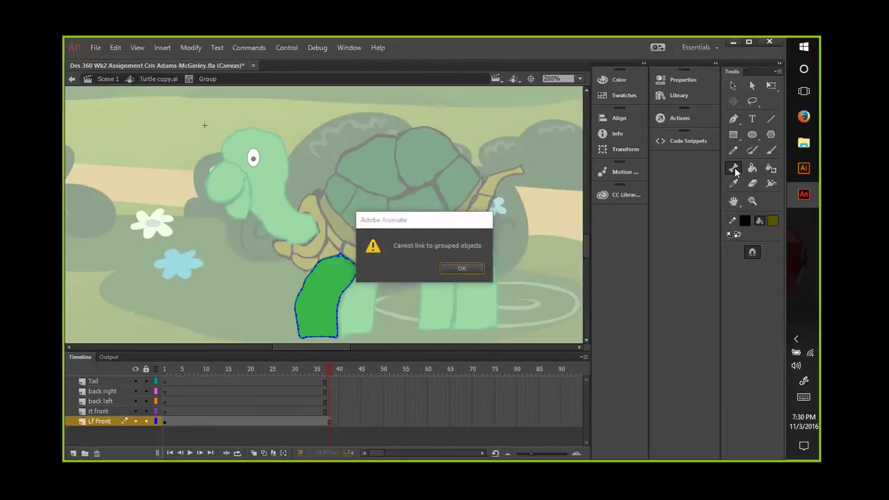
{"action": "left_click", "coordinate": [462, 269]}
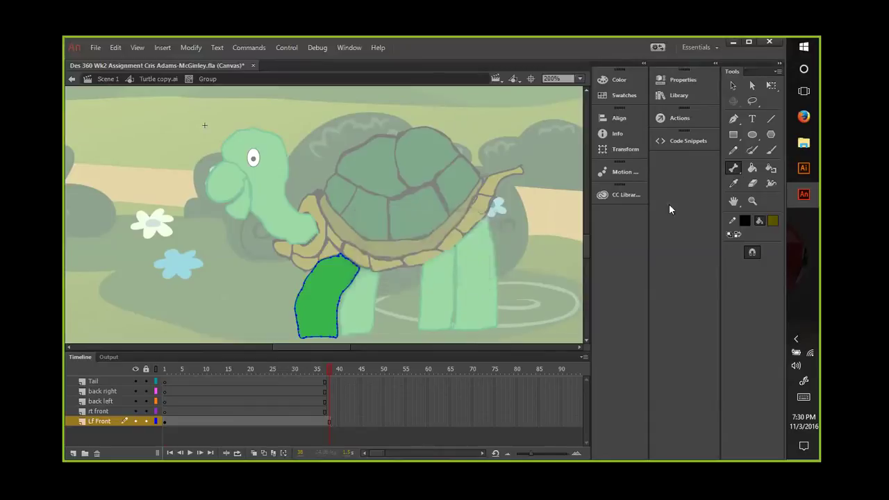
{"action": "left_click", "coordinate": [734, 171]}
{"action": "left_click", "coordinate": [702, 179]}
Step: Select all the broken-apart pieces of the front leg and restore them as a single object
{"action": "left_click", "coordinate": [731, 93]}
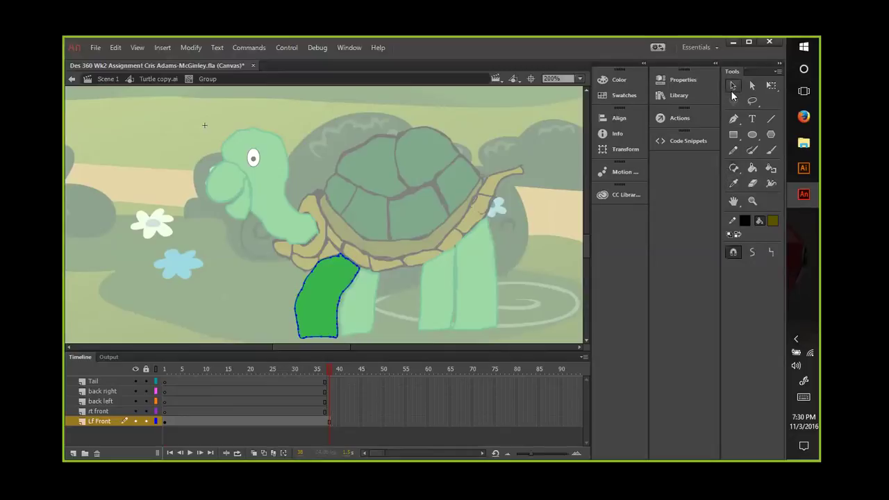
{"action": "left_click_drag", "start_coordinate": [334, 335], "coordinate": [330, 331]}
{"action": "right_click", "coordinate": [329, 331]}
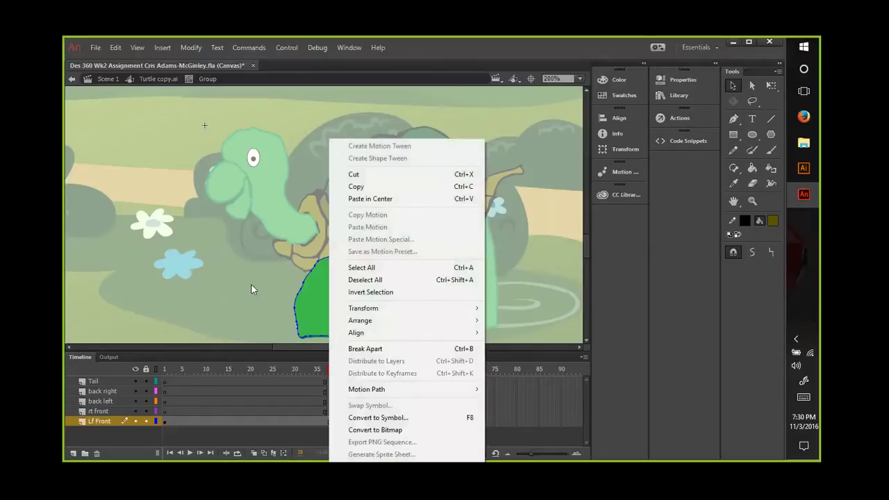
{"action": "left_click", "coordinate": [231, 262]}
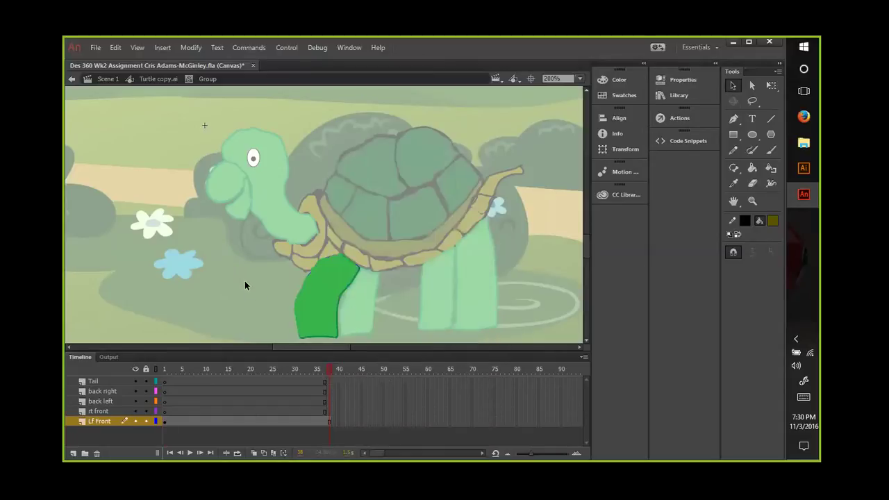
{"action": "key", "text": "ctrl+a"}
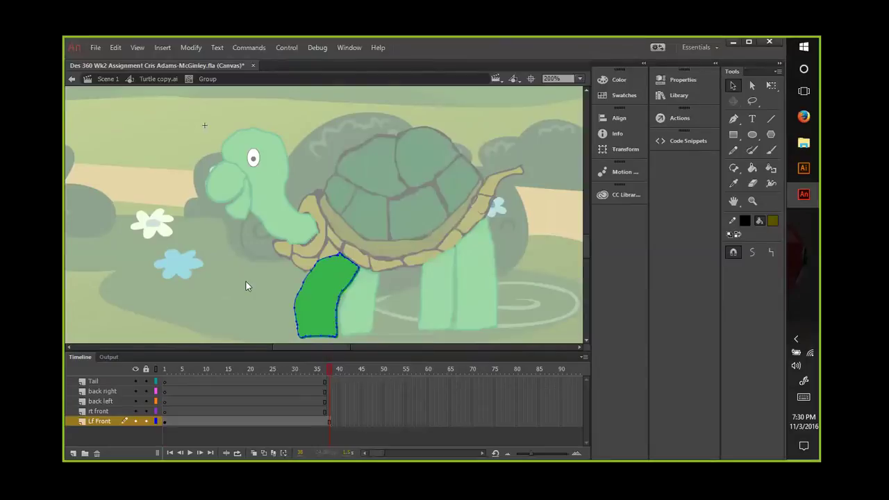
{"action": "key", "text": "ctrl+g"}
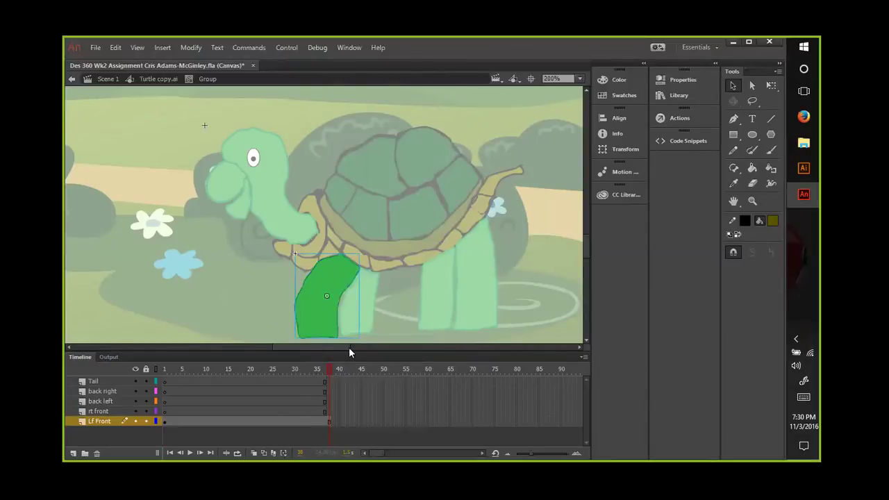
Step: Move the front leg's fill and its outline separately, then realign them slightly nearer the other front leg
{"action": "mouse_move", "coordinate": [336, 337]}
{"action": "left_mouse_down"}
{"action": "mouse_move", "coordinate": [327, 339]}
{"action": "mouse_move", "coordinate": [338, 337]}
{"action": "left_mouse_up"}
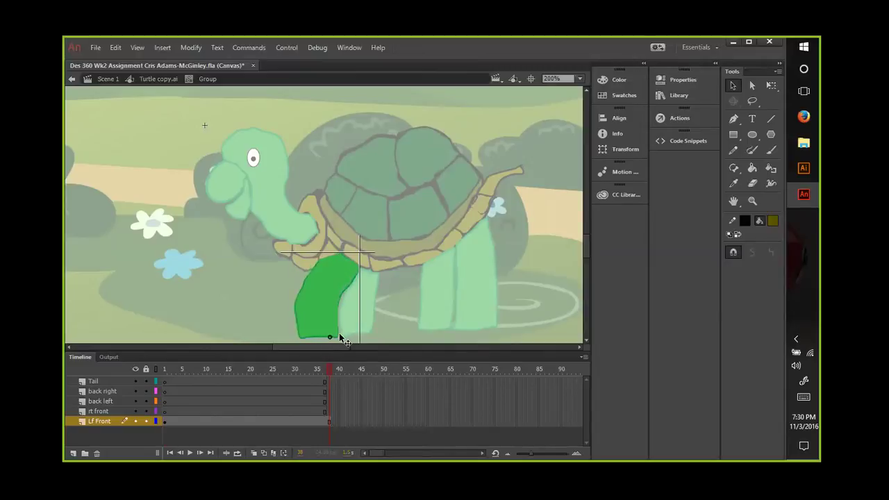
{"action": "left_click", "coordinate": [383, 331]}
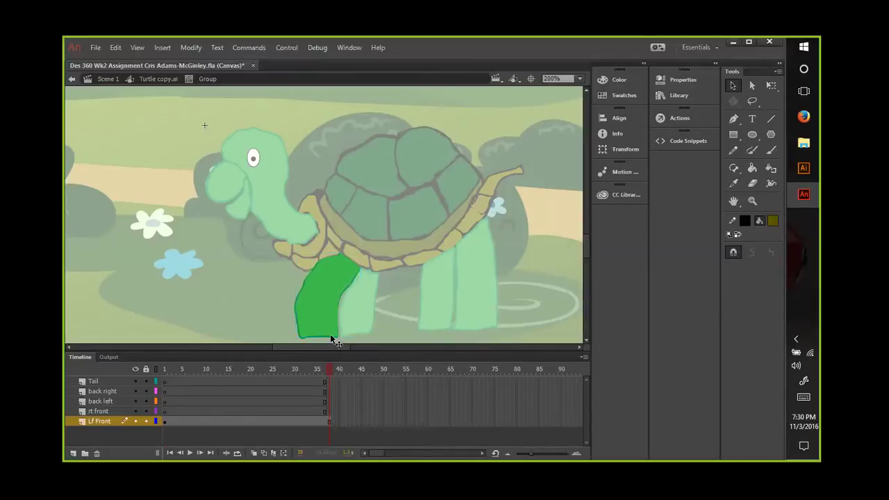
{"action": "left_click", "coordinate": [331, 338]}
{"action": "left_click_drag", "start_coordinate": [360, 340], "coordinate": [318, 300]}
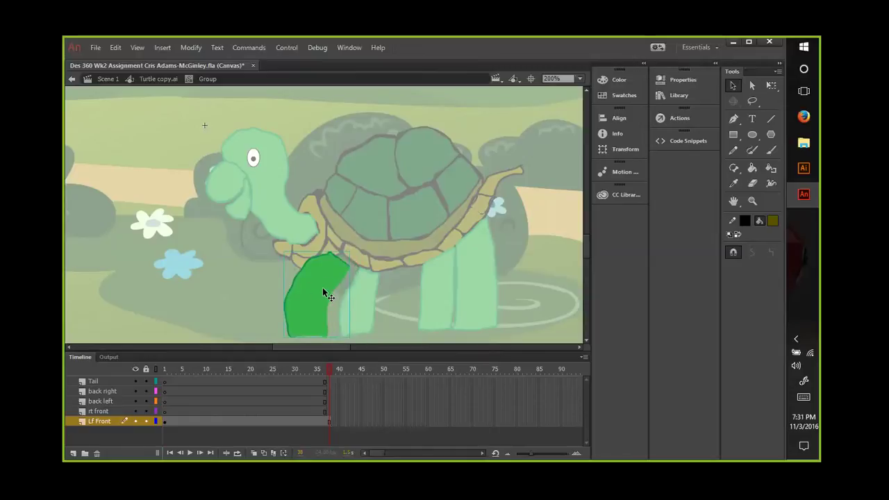
{"action": "left_click_drag", "start_coordinate": [322, 290], "coordinate": [329, 293]}
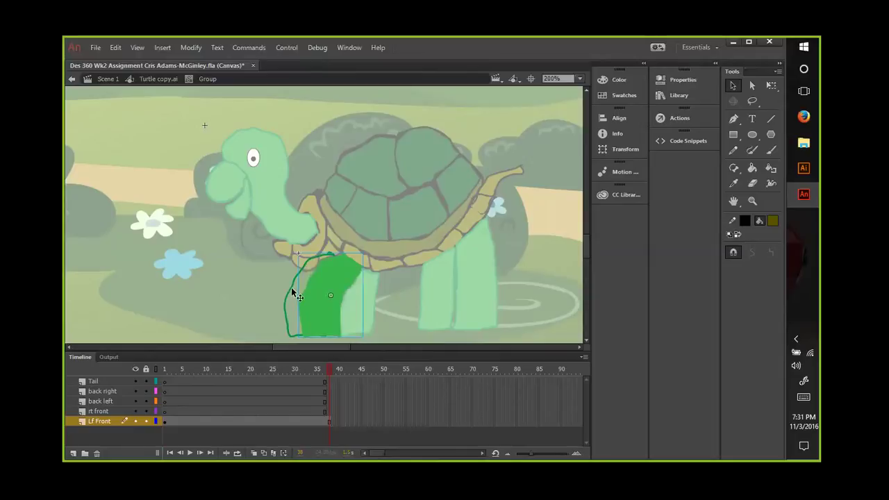
{"action": "left_click_drag", "start_coordinate": [300, 292], "coordinate": [302, 294]}
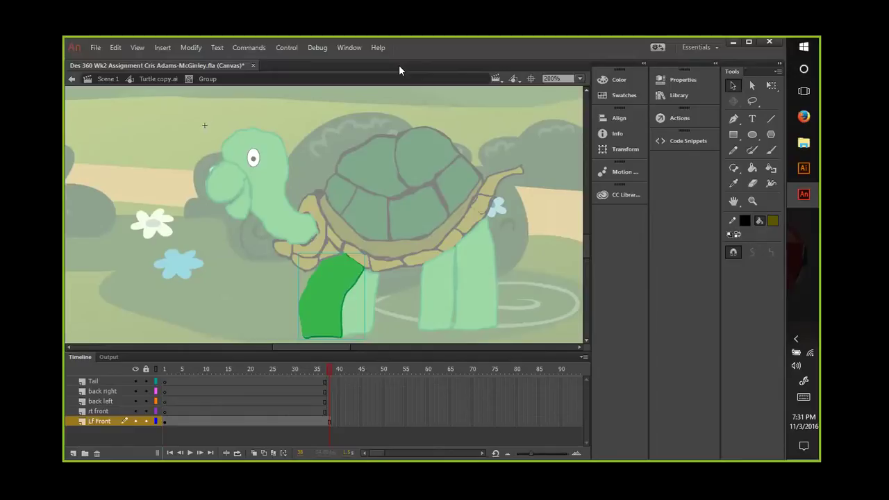
Step: Delete the green fill of the foremost front leg
{"action": "left_click", "coordinate": [327, 308]}
{"action": "key", "text": "Delete"}
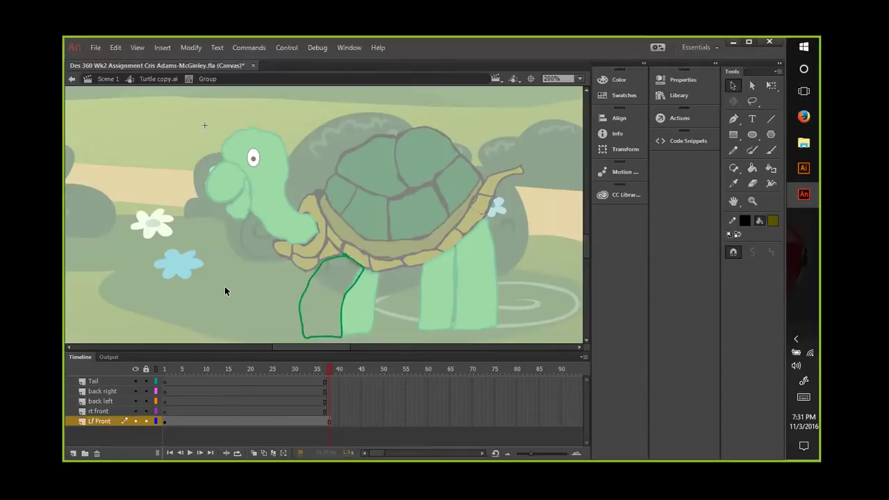
{"action": "key", "text": "ctrl+minus"}
{"action": "key", "text": "ctrl+minus"}
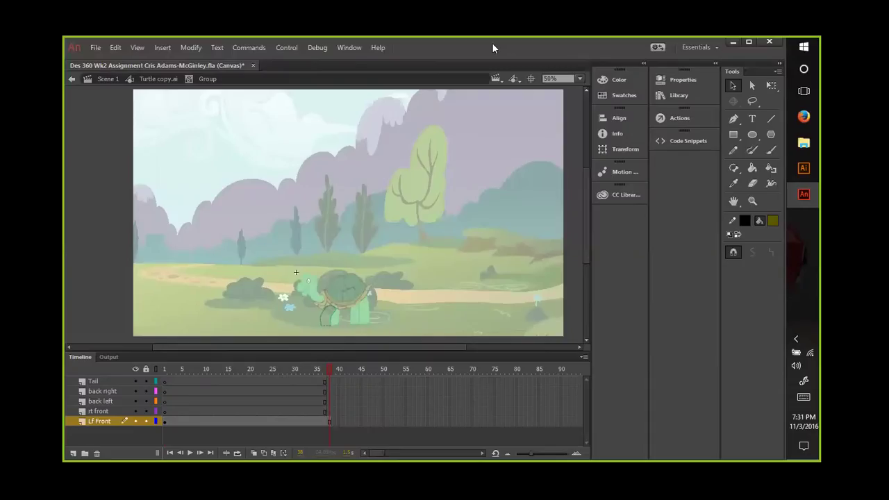
Step: Switch to Illustrator to examine the original turtle artwork, then return to the Animate document
{"action": "key", "text": "alt+Tab"}
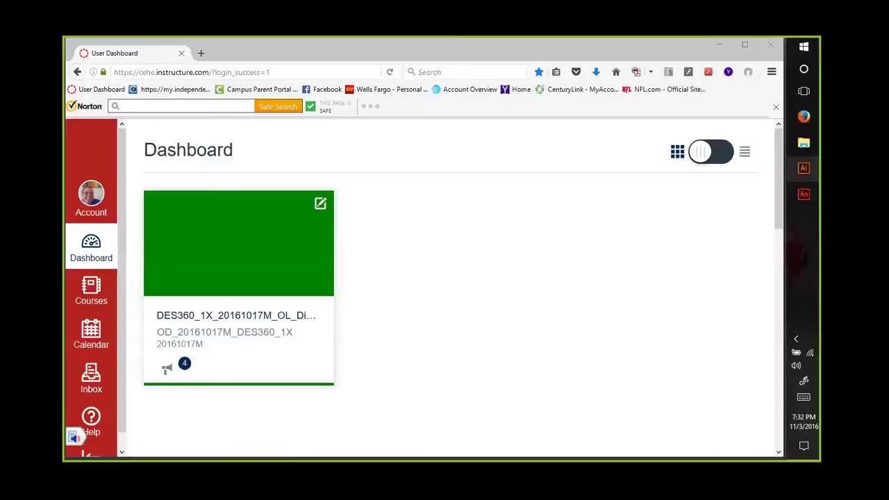
{"action": "left_click", "coordinate": [804, 168]}
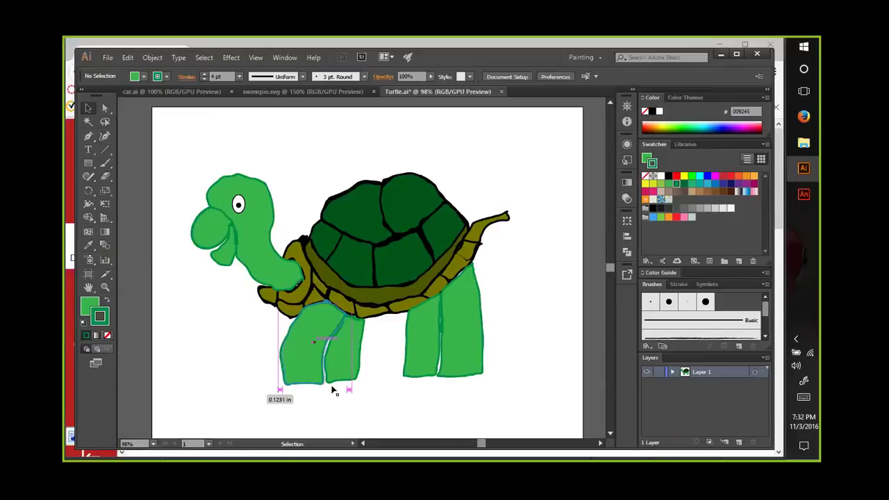
{"action": "left_click", "coordinate": [803, 195]}
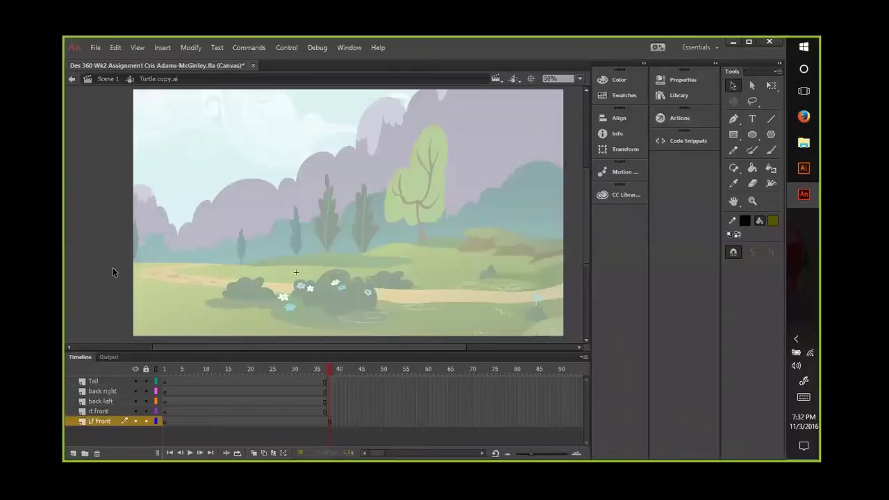
Step: Try to place the Turtle copy.ai symbol from the library on the stage inside the turtle symbol
{"action": "left_click", "coordinate": [678, 94]}
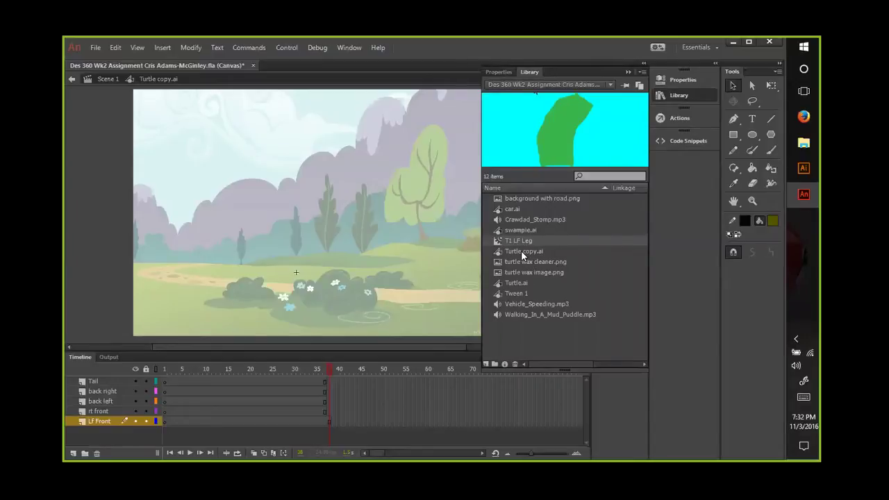
{"action": "left_click", "coordinate": [521, 252]}
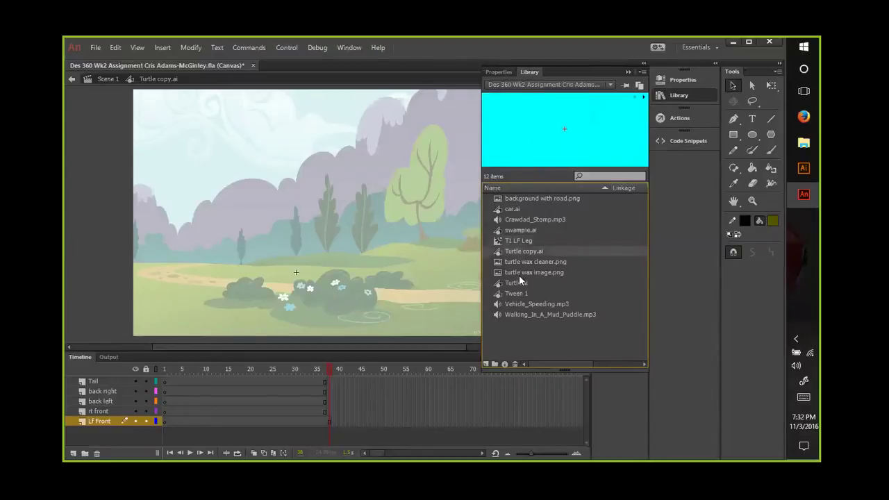
{"action": "left_click_drag", "start_coordinate": [356, 293], "coordinate": [354, 292]}
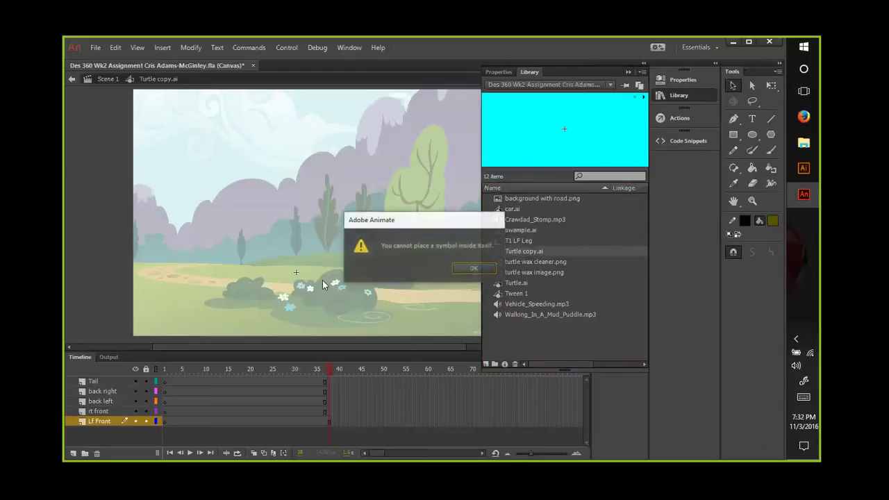
{"action": "left_click", "coordinate": [487, 271]}
{"action": "left_click", "coordinate": [105, 239]}
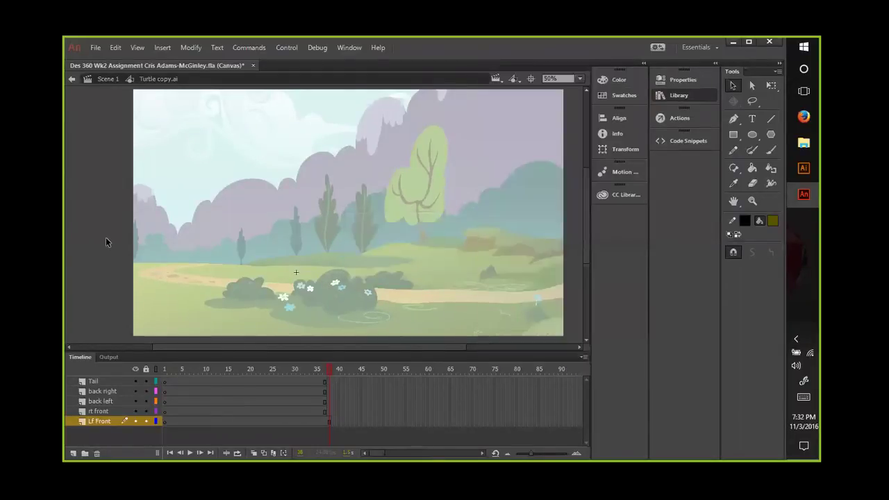
Step: Return to the main scene and delete the T1 LF Leg symbol from the library
{"action": "key", "text": "ctrl+e"}
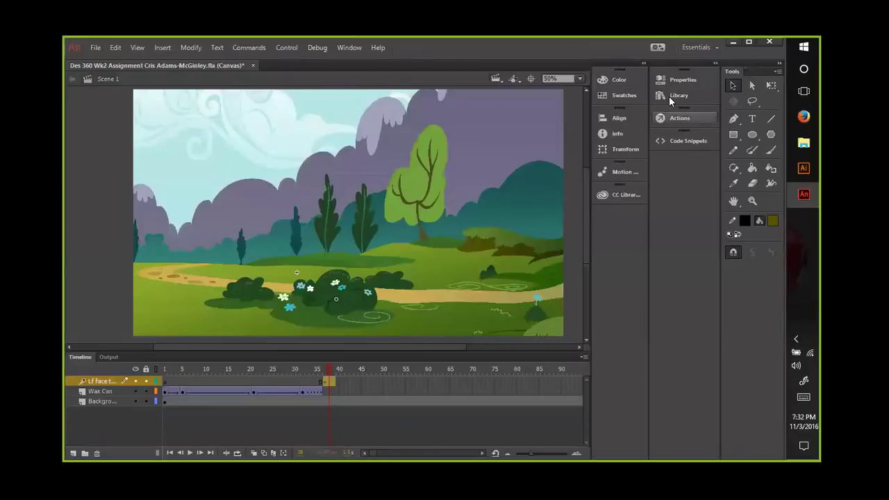
{"action": "left_click", "coordinate": [669, 95]}
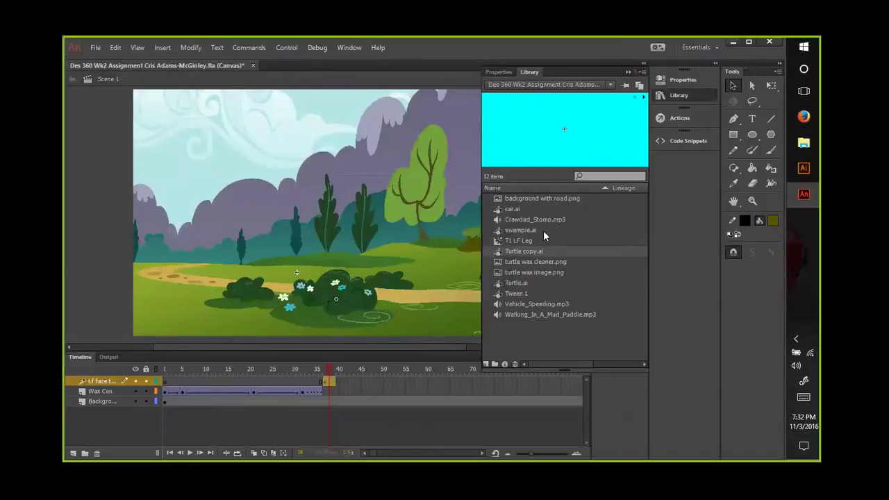
{"action": "left_click", "coordinate": [522, 243]}
{"action": "right_click", "coordinate": [523, 242]}
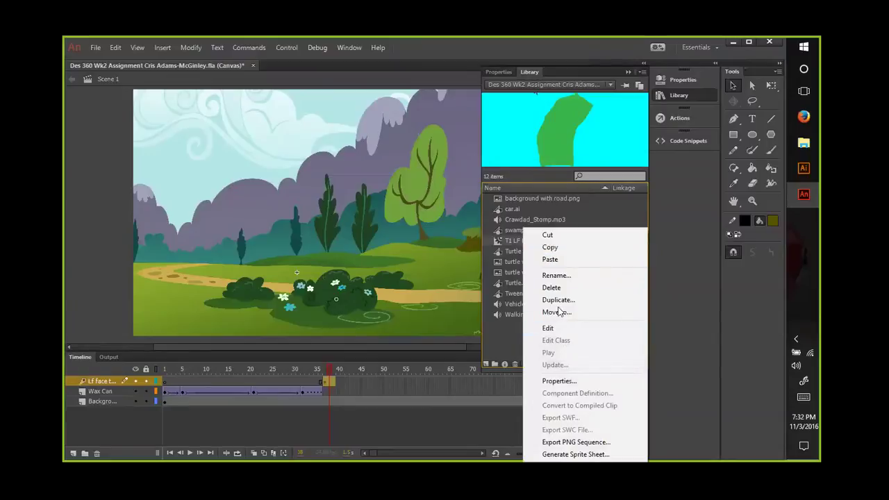
{"action": "left_click", "coordinate": [555, 287]}
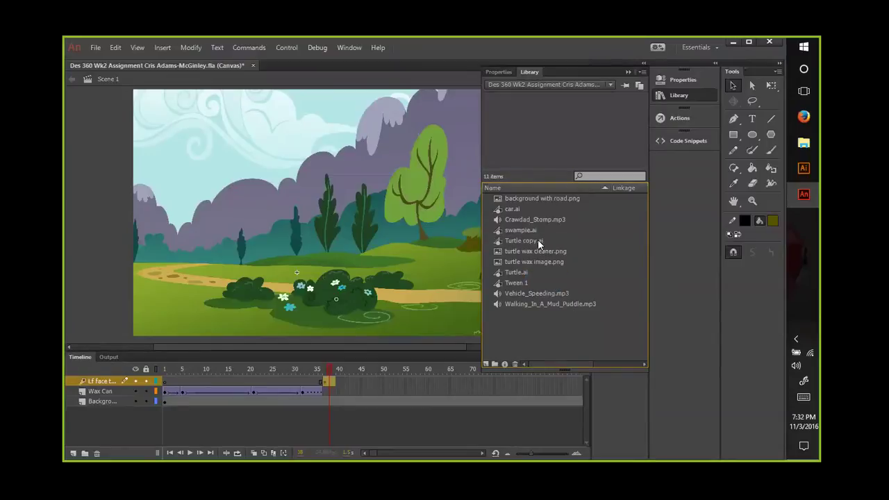
Step: Try to place the Turtle copy.ai symbol from the library on the stage, replacing the existing tween target
{"action": "left_click_drag", "start_coordinate": [538, 241], "coordinate": [366, 271]}
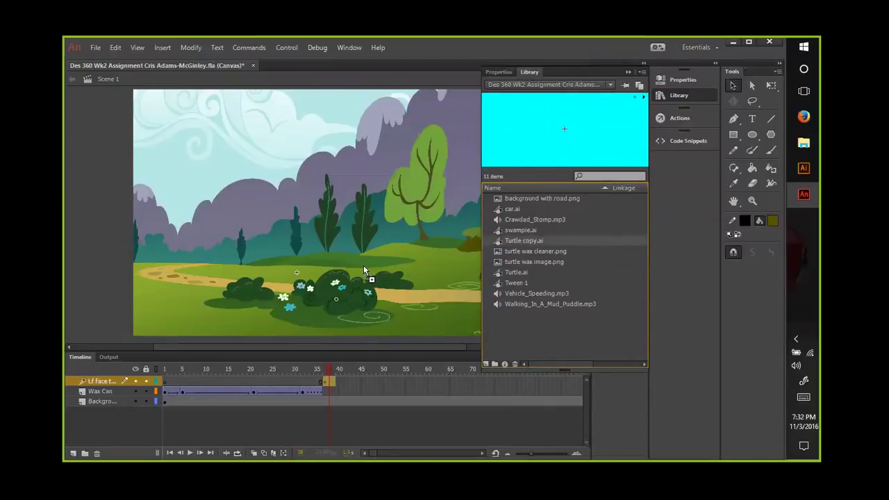
{"action": "left_click_drag", "start_coordinate": [364, 266], "coordinate": [364, 266]}
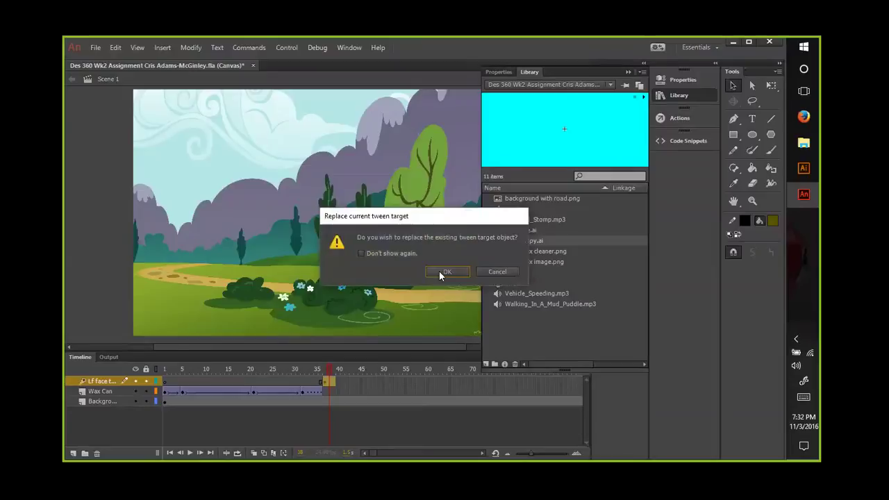
{"action": "left_click", "coordinate": [445, 271]}
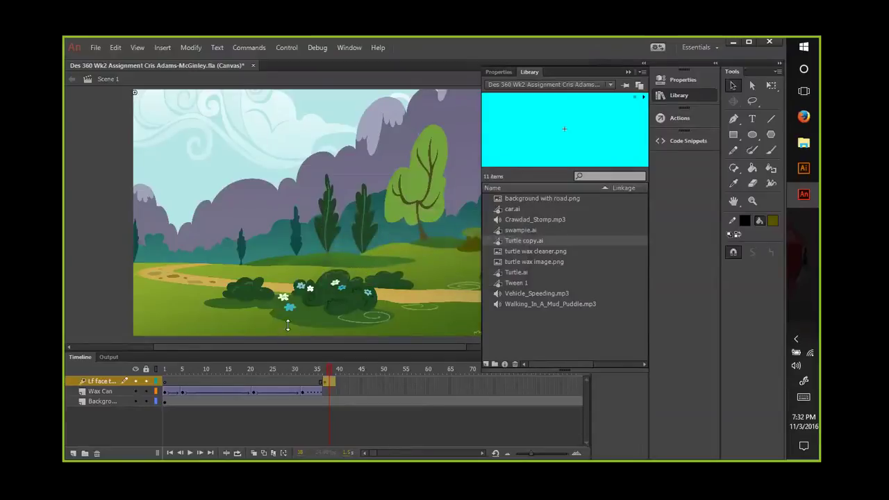
{"action": "left_click", "coordinate": [501, 241]}
{"action": "left_click_drag", "start_coordinate": [312, 305], "coordinate": [313, 304]}
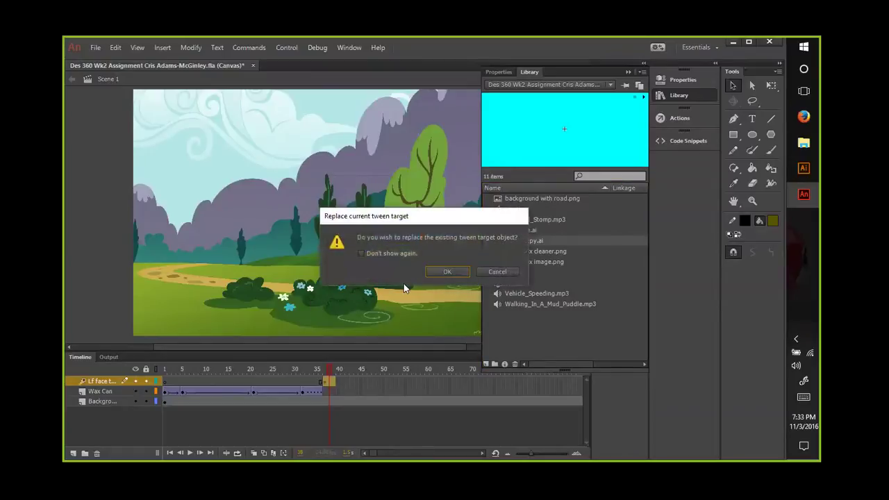
{"action": "left_click", "coordinate": [444, 272]}
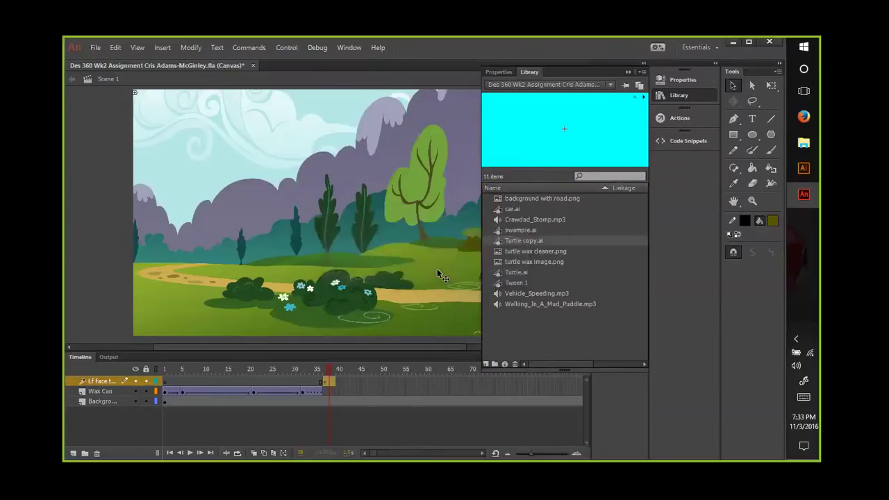
Step: Delete the turtle's "Lf face" tween layer, add a new layer above Wax Can and go to frame 37
{"action": "right_click", "coordinate": [104, 379]}
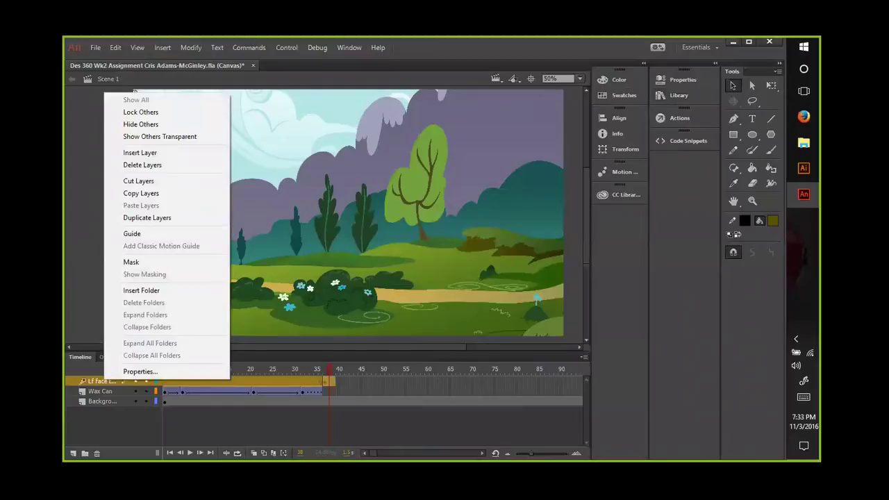
{"action": "left_click", "coordinate": [142, 164]}
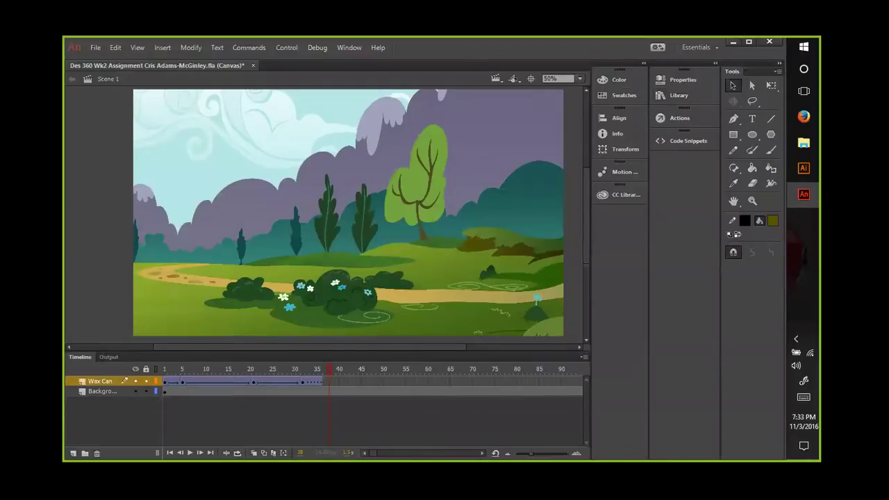
{"action": "left_click", "coordinate": [73, 453]}
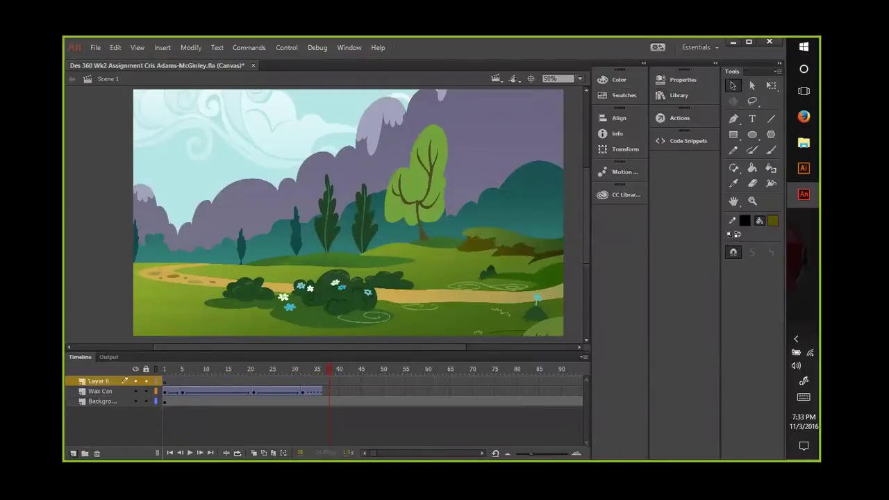
{"action": "left_click", "coordinate": [324, 372]}
Step: Try to place Turtle copy.ai on the new layer, and delete that symbol from the library
{"action": "left_click", "coordinate": [666, 96]}
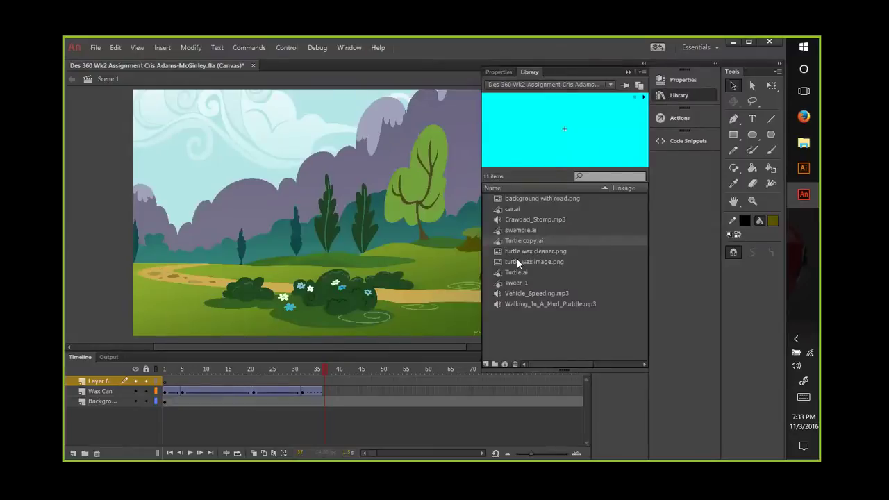
{"action": "left_click_drag", "start_coordinate": [513, 242], "coordinate": [344, 270]}
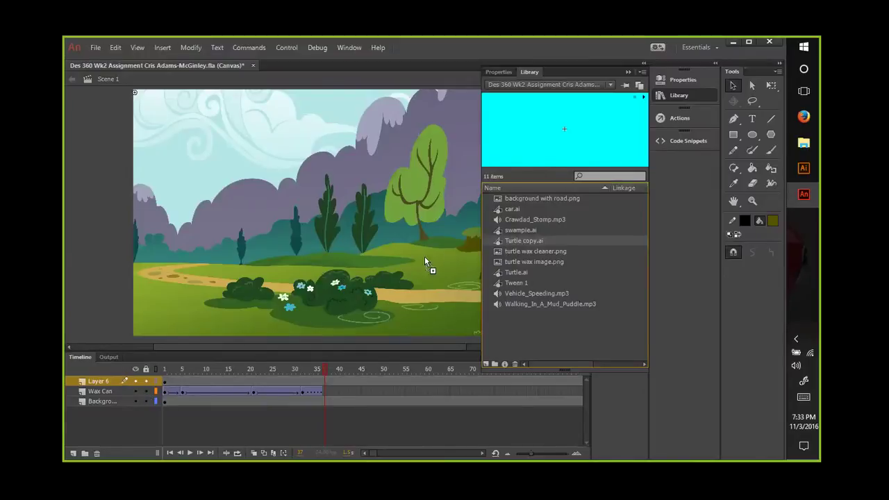
{"action": "right_click", "coordinate": [505, 241]}
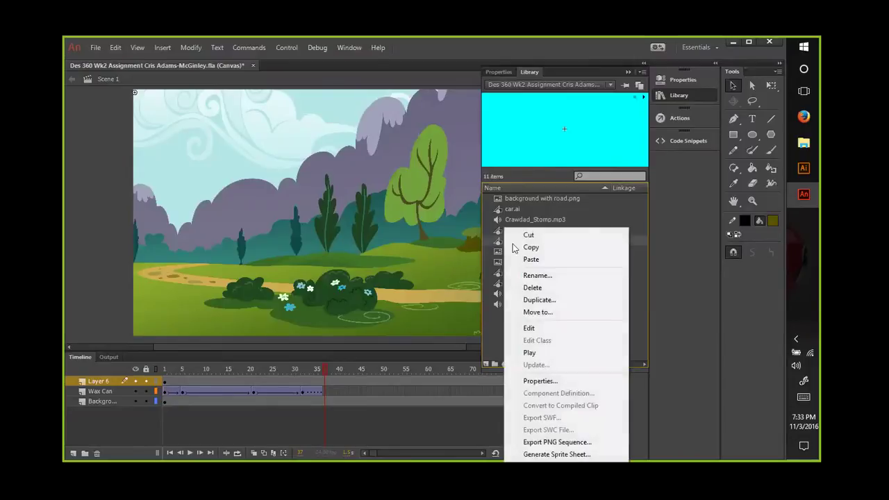
{"action": "left_click", "coordinate": [532, 287]}
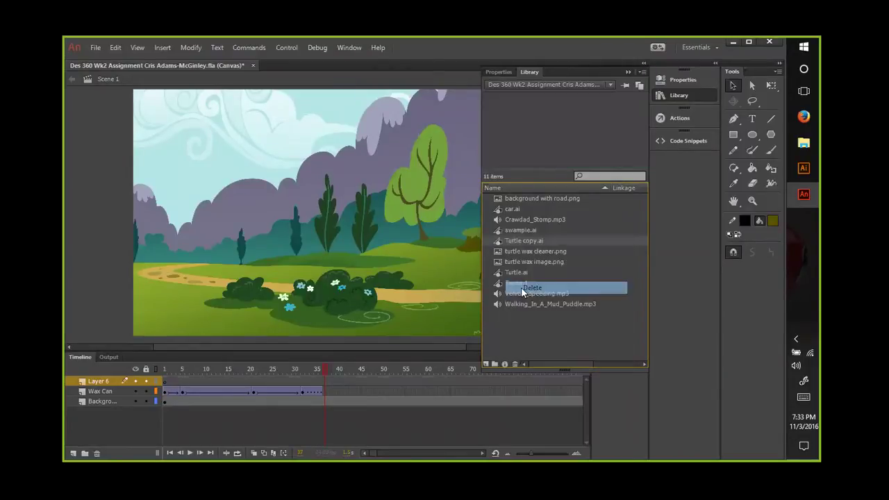
Step: Import the Turtle copy Illustrator file to the library with all paths selected, converting its layers to Animate layers
{"action": "left_click", "coordinate": [94, 48]}
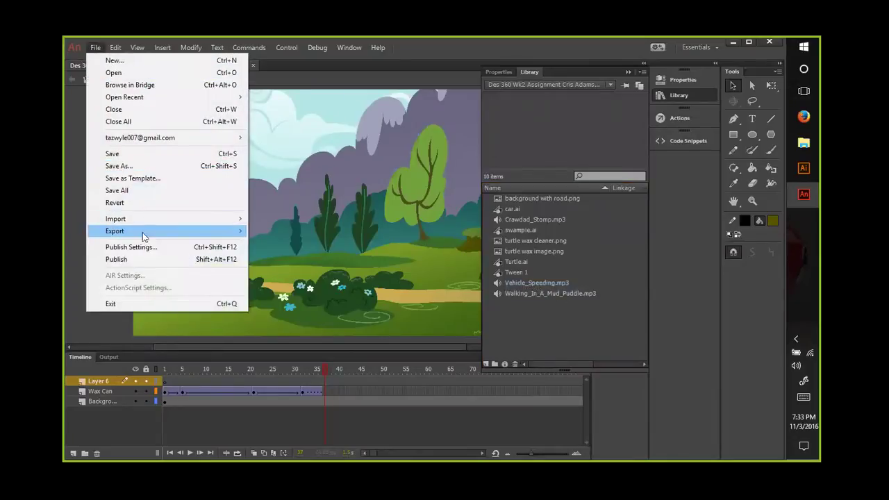
{"action": "left_click", "coordinate": [263, 231]}
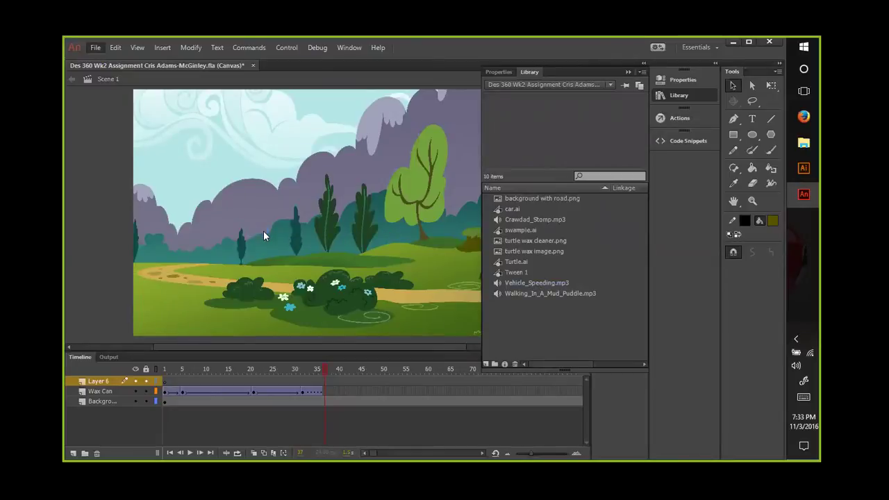
{"action": "scroll", "coordinate": [263, 236], "scroll_direction": "down", "scroll_amount": 1}
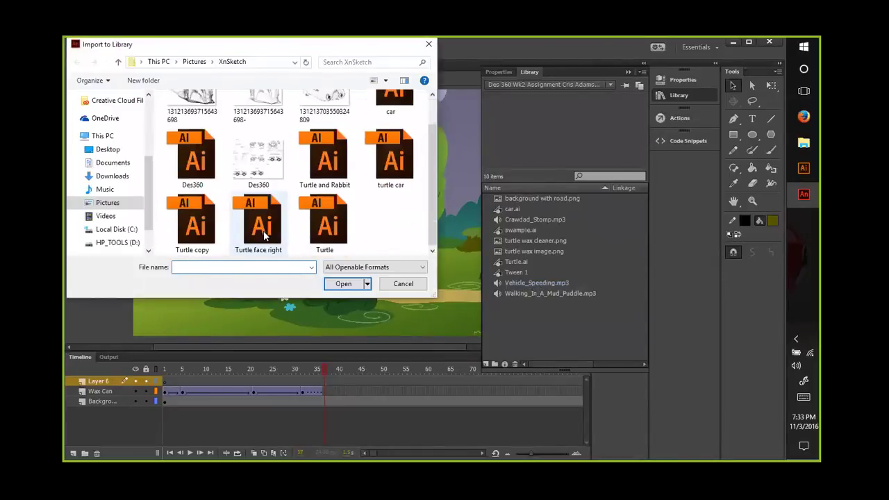
{"action": "left_click", "coordinate": [198, 226]}
{"action": "left_click", "coordinate": [342, 283]}
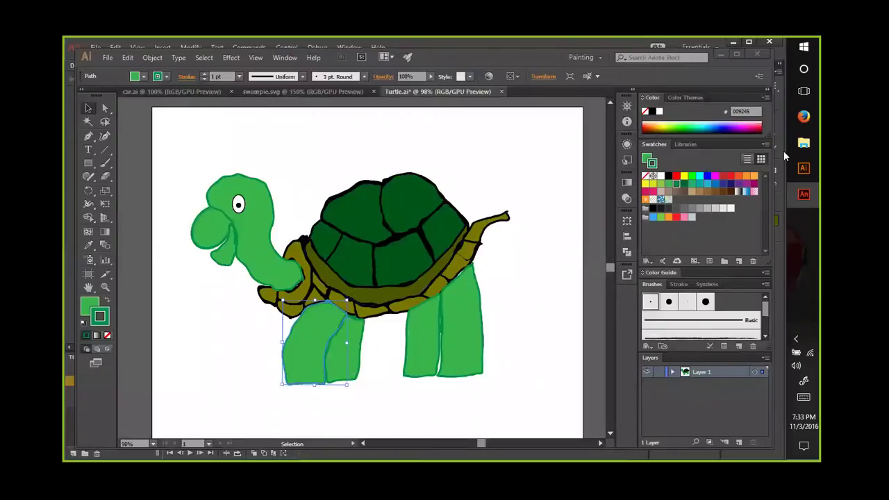
{"action": "mouse_move", "coordinate": [805, 196]}
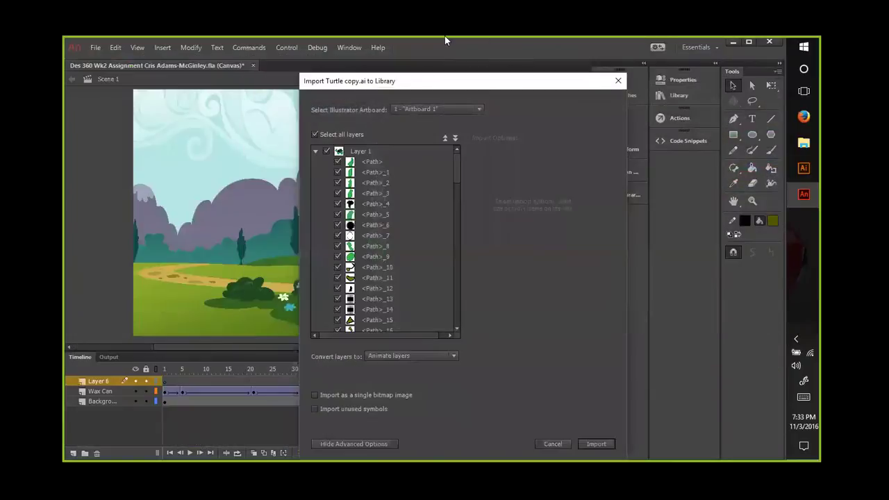
{"action": "left_click", "coordinate": [595, 443]}
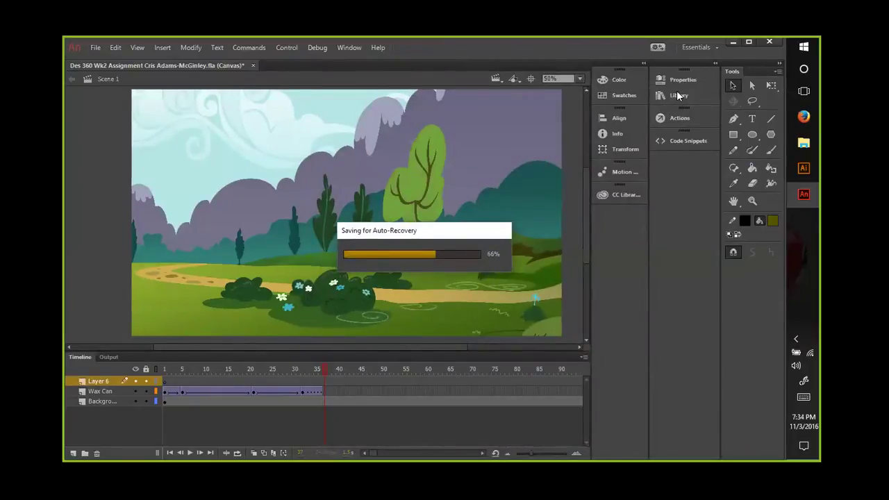
Step: Place the reimported Turtle copy.ai symbol from the library on the grass in front of the bushes
{"action": "left_click", "coordinate": [678, 96]}
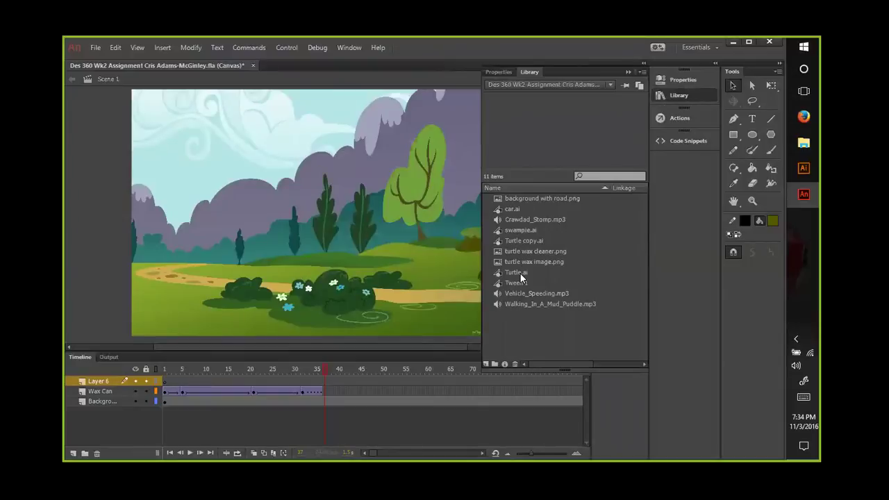
{"action": "left_click_drag", "start_coordinate": [517, 239], "coordinate": [328, 286]}
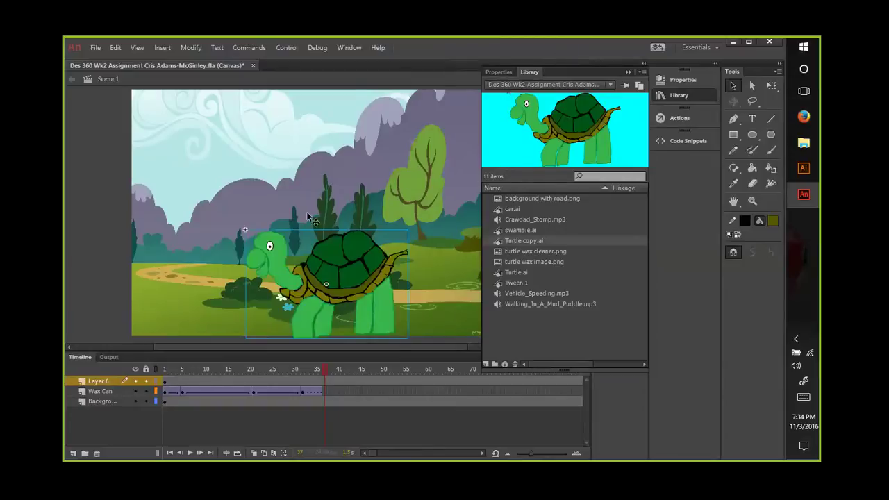
{"action": "left_click", "coordinate": [248, 234]}
{"action": "left_click", "coordinate": [259, 233]}
{"action": "left_click", "coordinate": [269, 244]}
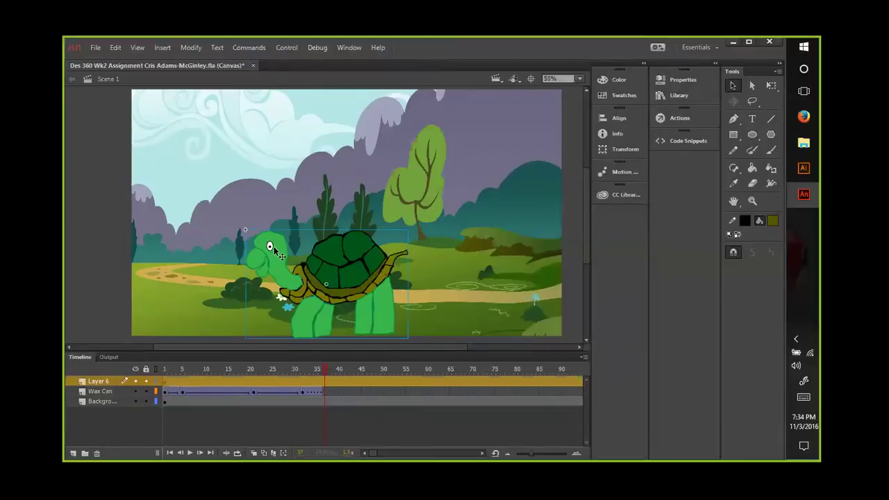
Step: Lock the Background layer and shift the turtle slightly up and right on the stage
{"action": "left_click", "coordinate": [264, 233]}
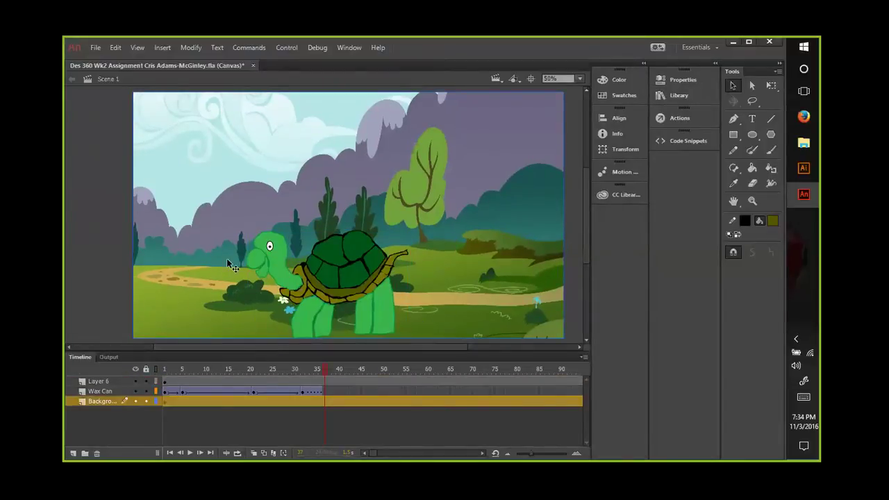
{"action": "left_click", "coordinate": [145, 401]}
{"action": "left_click", "coordinate": [343, 256]}
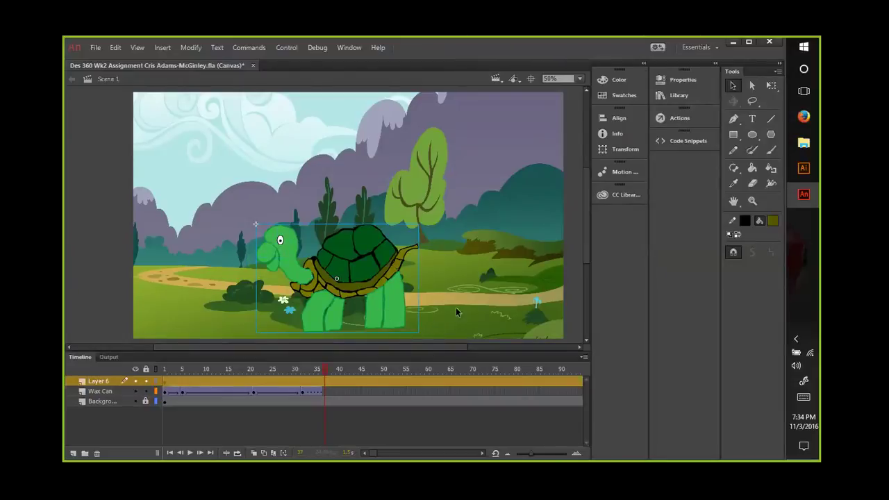
Step: Scale the turtle down with Free Transform and move it lower on the grass beside the path
{"action": "left_click", "coordinate": [732, 84]}
{"action": "left_click", "coordinate": [771, 86]}
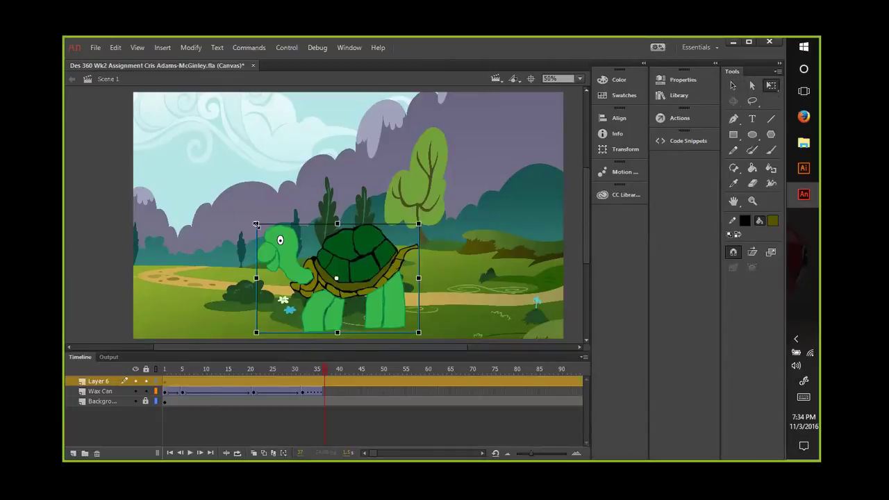
{"action": "left_click_drag", "start_coordinate": [255, 224], "coordinate": [278, 246]}
{"action": "left_click_drag", "start_coordinate": [347, 277], "coordinate": [347, 302]}
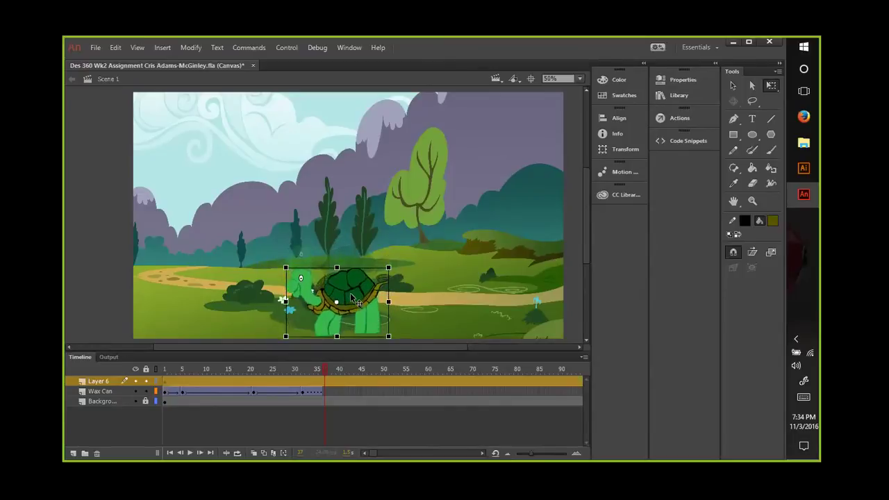
{"action": "left_click", "coordinate": [113, 234]}
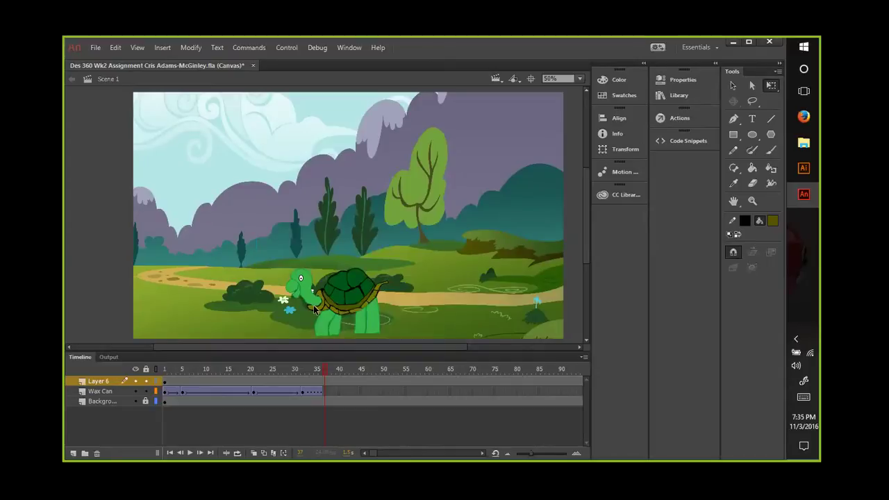
Step: Select the turtle instance on the stage and open its Turtle copy.ai symbol for editing in place
{"action": "left_click", "coordinate": [732, 85]}
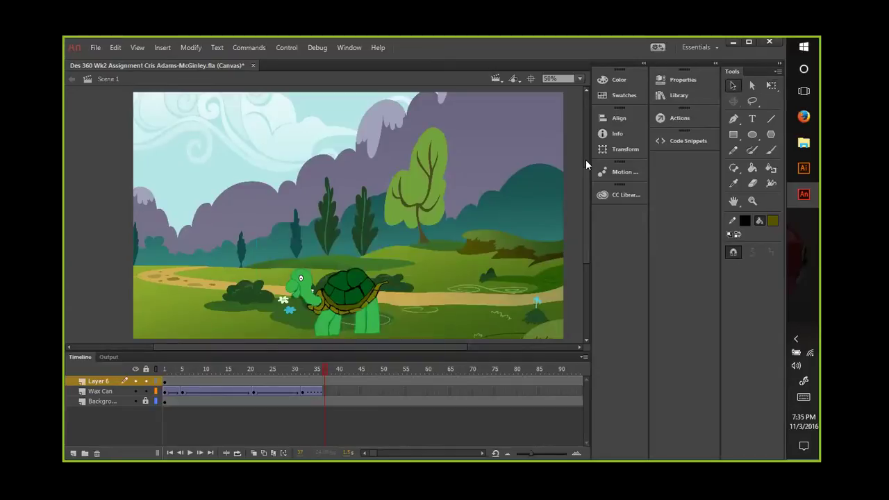
{"action": "left_click_drag", "start_coordinate": [269, 251], "coordinate": [410, 339]}
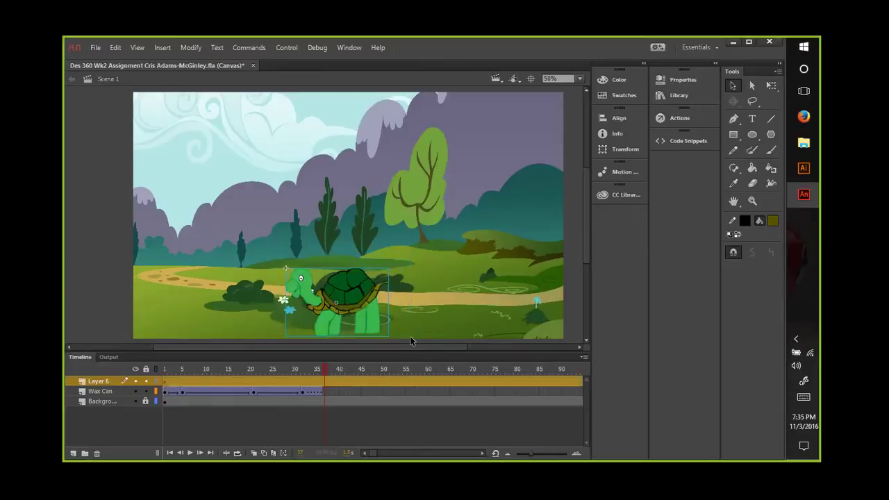
{"action": "right_click", "coordinate": [368, 321]}
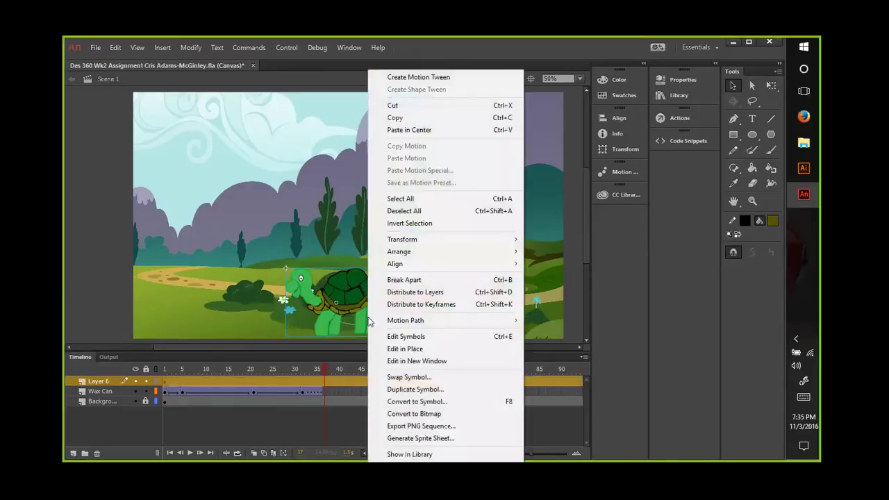
{"action": "left_click", "coordinate": [407, 200]}
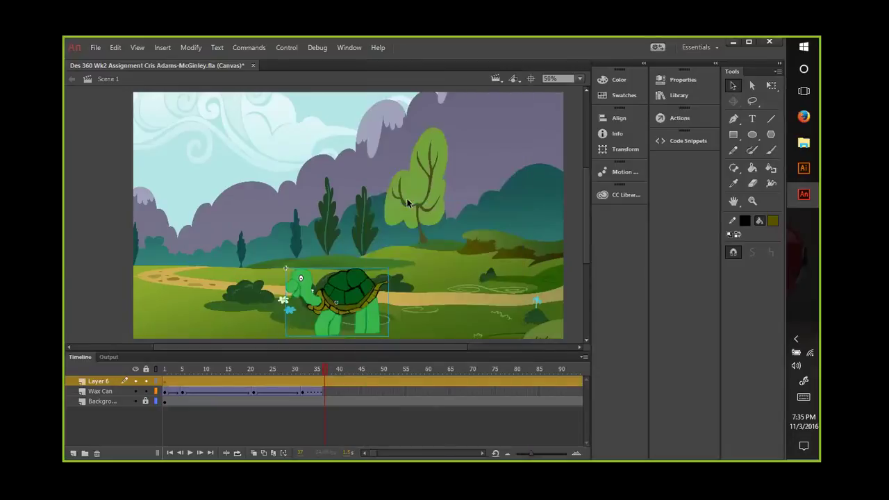
{"action": "double_click", "coordinate": [325, 331]}
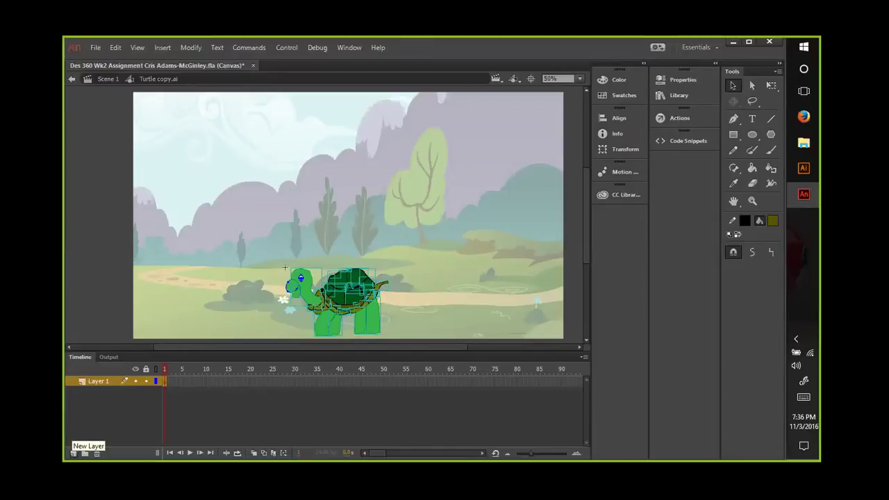
Step: Add four new layers above Layer 1 inside the turtle symbol
{"action": "left_click", "coordinate": [73, 452]}
{"action": "left_click", "coordinate": [72, 452]}
{"action": "left_click", "coordinate": [73, 452]}
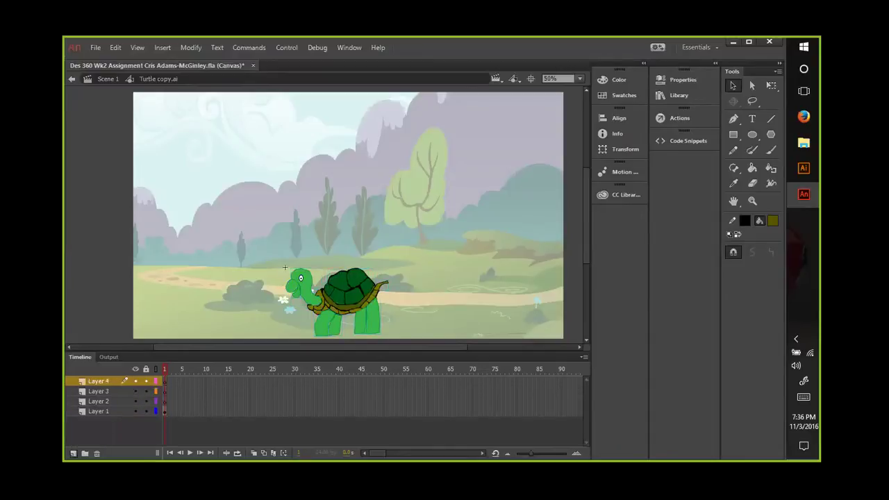
{"action": "left_click", "coordinate": [73, 453]}
Step: Open the foremost front leg's group on Layer 1 and rename that layer as Lf front
{"action": "left_click", "coordinate": [93, 420]}
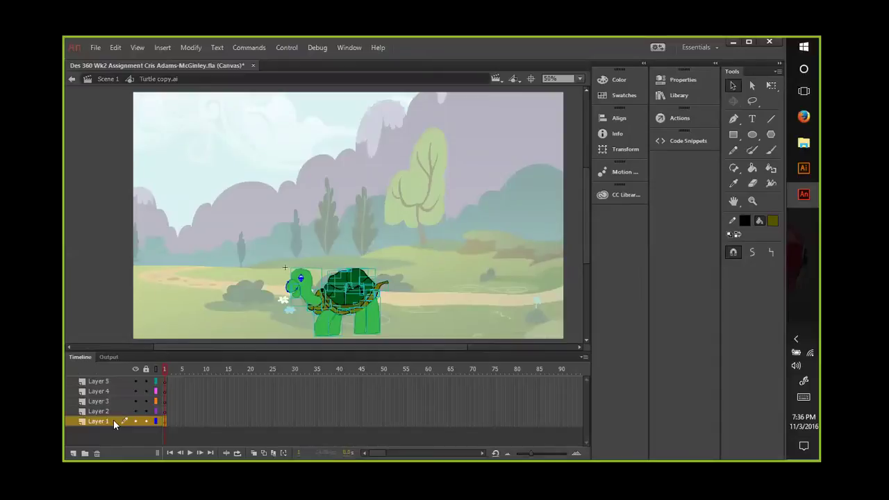
{"action": "double_click", "coordinate": [320, 333]}
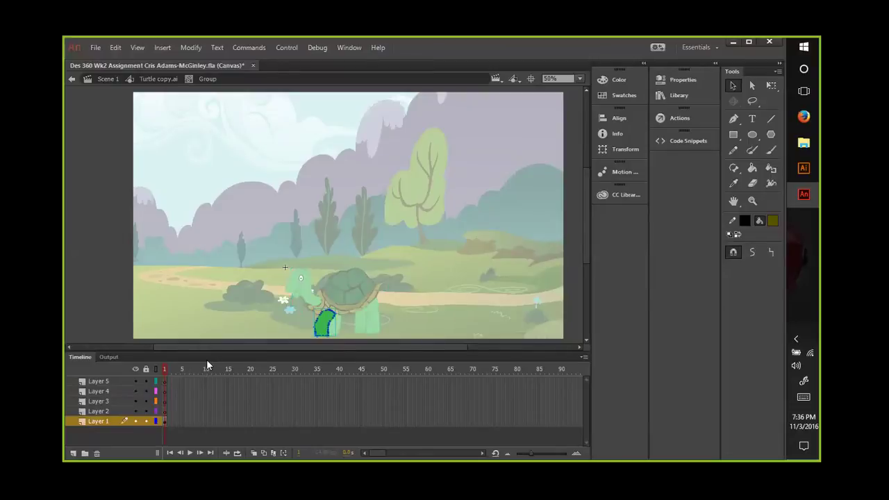
{"action": "double_click", "coordinate": [90, 420]}
{"action": "type", "text": "Lf front"}
{"action": "left_click", "coordinate": [95, 411]}
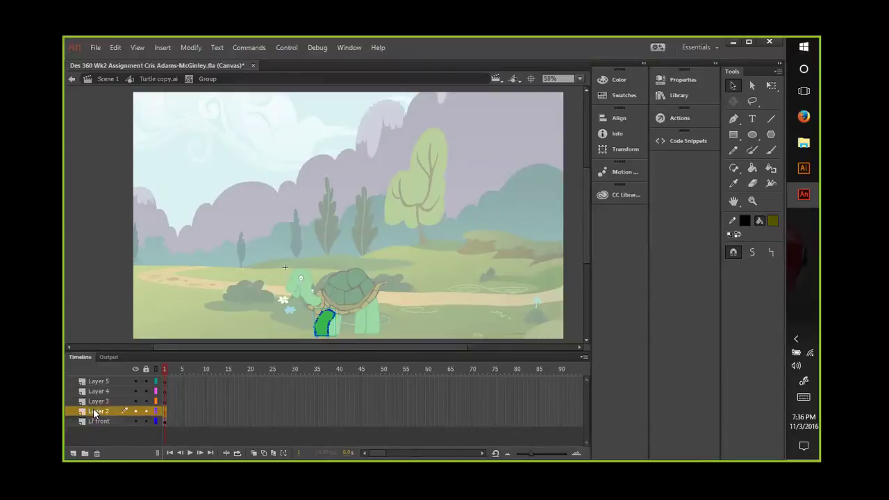
Step: Open the group of the second front leg, behind the foremost one, and rename Layer 2 as rf front
{"action": "left_click", "coordinate": [314, 339]}
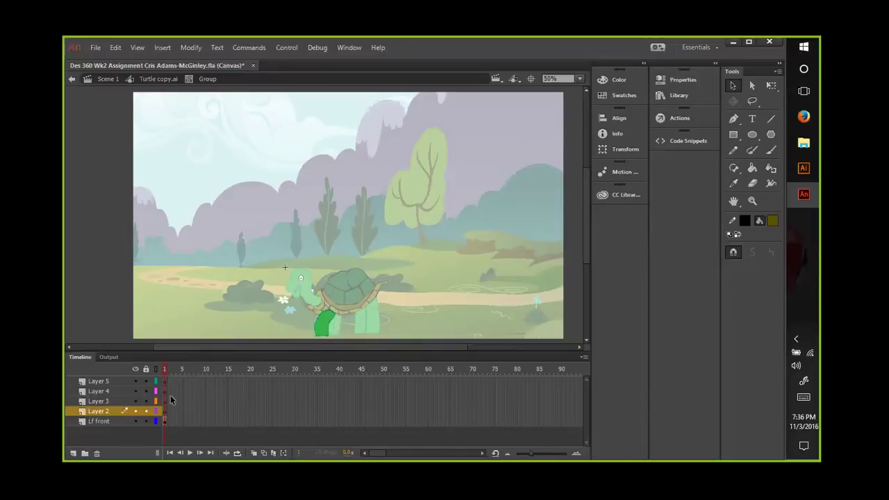
{"action": "double_click", "coordinate": [335, 331]}
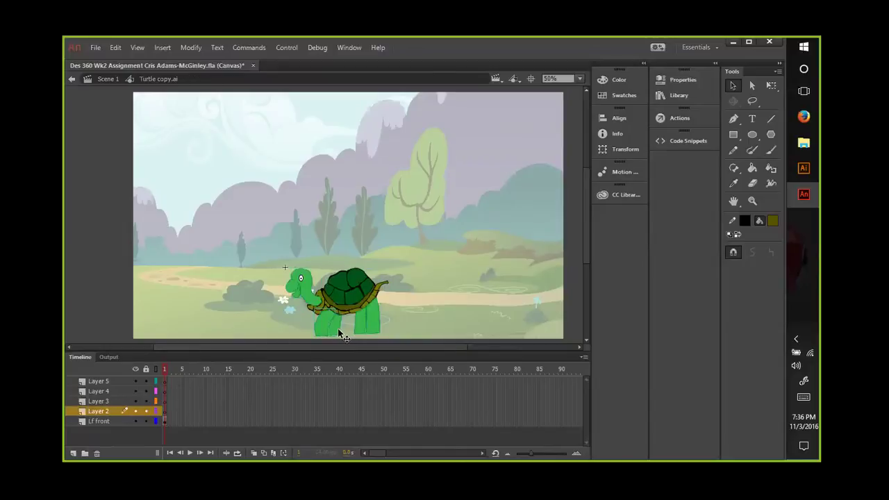
{"action": "double_click", "coordinate": [338, 328]}
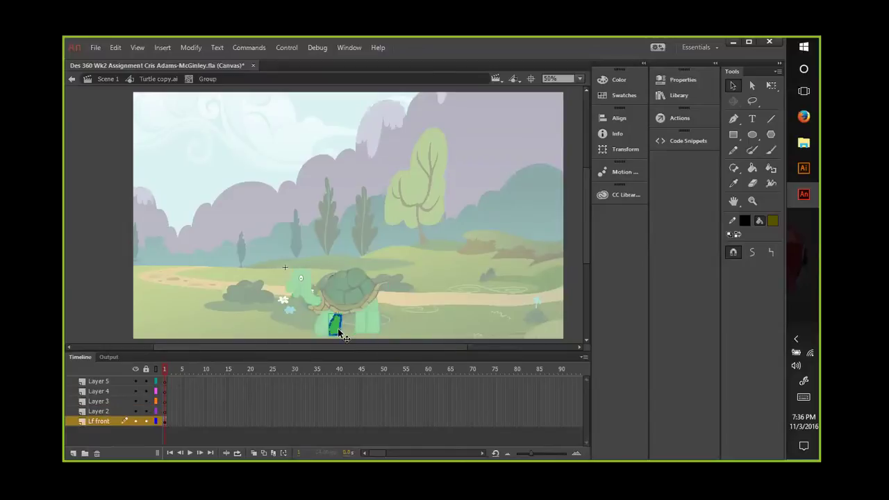
{"action": "left_click", "coordinate": [96, 410]}
{"action": "double_click", "coordinate": [95, 410]}
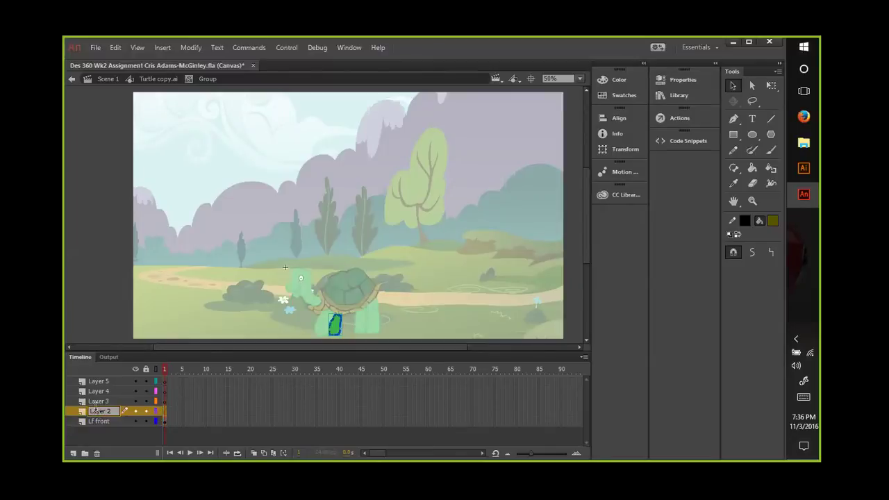
{"action": "left_click", "coordinate": [97, 410]}
{"action": "left_click_drag", "start_coordinate": [114, 409], "coordinate": [76, 404]}
{"action": "type", "text": "rf front"}
Step: Rename Layer 3 as lf back, Layer 4 as rt back and Layer 5 as tail
{"action": "left_click", "coordinate": [95, 403]}
{"action": "double_click", "coordinate": [95, 401]}
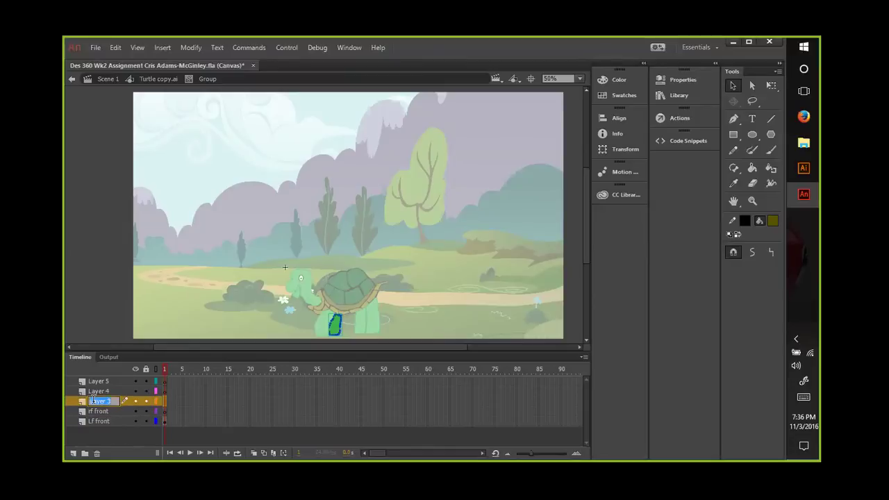
{"action": "type", "text": "le"}
{"action": "double_click", "coordinate": [98, 391]}
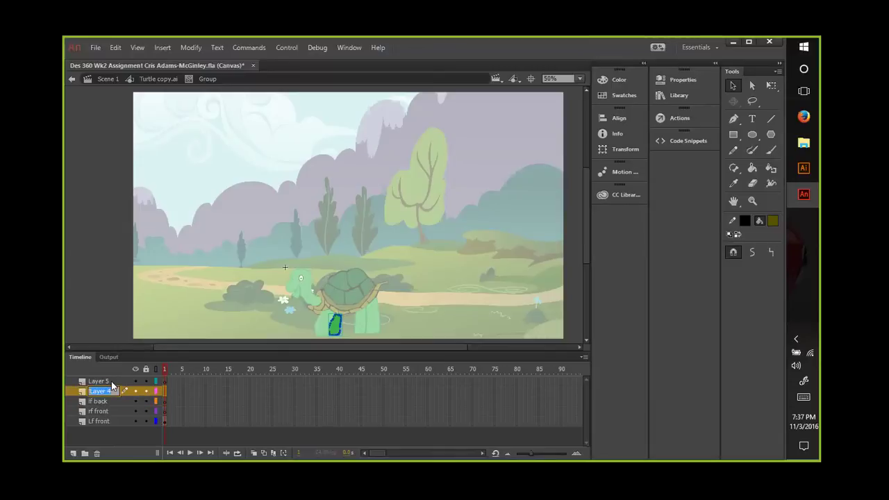
{"action": "type", "text": "r"}
{"action": "type", "text": "f"}
{"action": "double_click", "coordinate": [99, 382]}
{"action": "type", "text": "tail"}
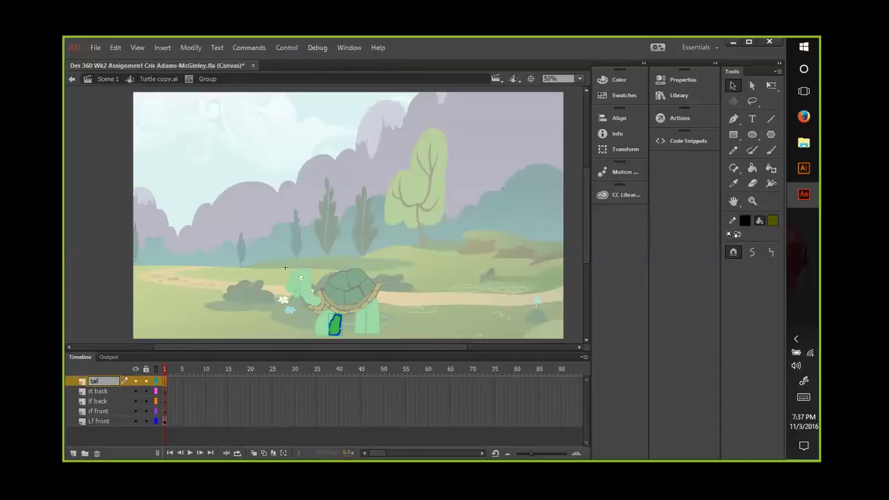
{"action": "left_click", "coordinate": [122, 387]}
Step: Open the foremost front leg's group and convert the leg to a Movie Clip symbol named Lf front
{"action": "double_click", "coordinate": [322, 330]}
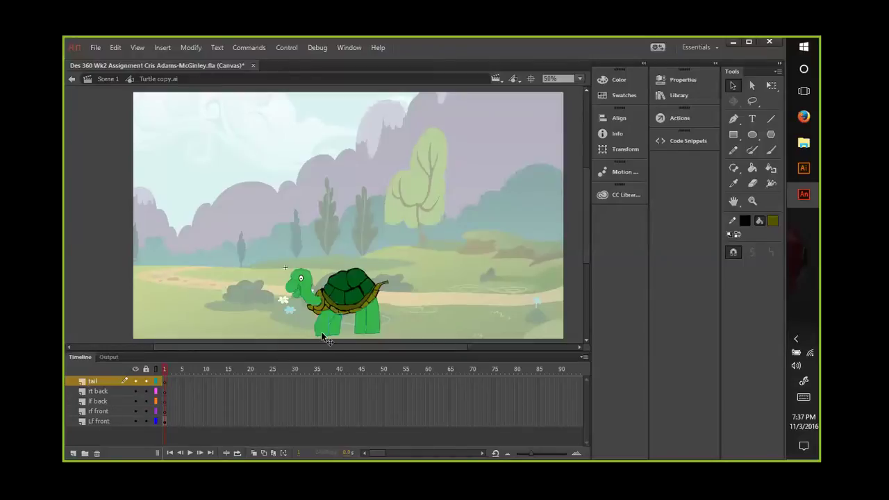
{"action": "double_click", "coordinate": [318, 328]}
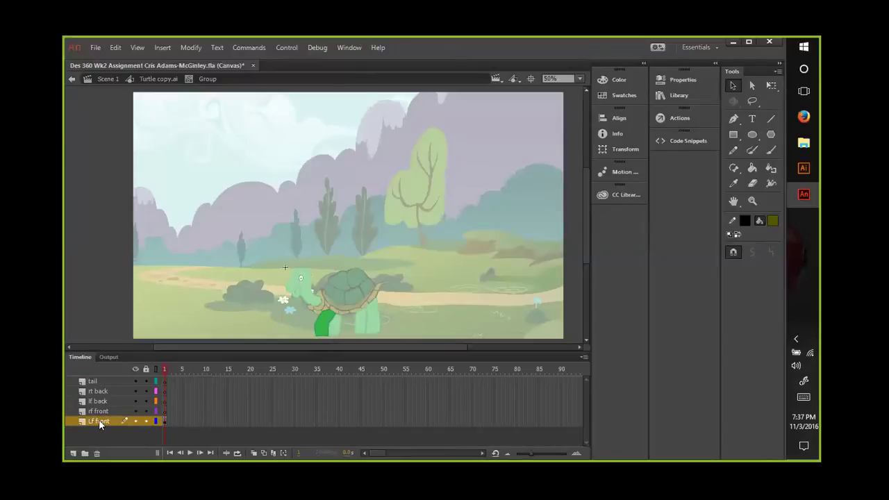
{"action": "right_click", "coordinate": [322, 329]}
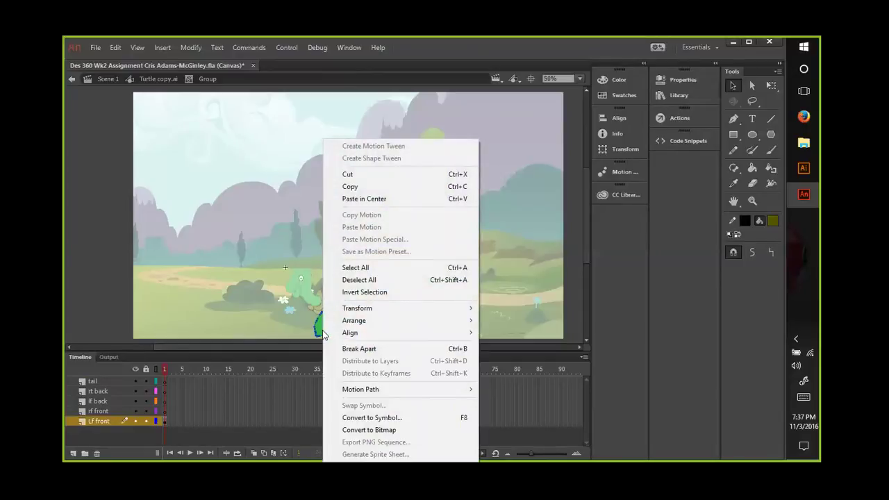
{"action": "left_click", "coordinate": [365, 417]}
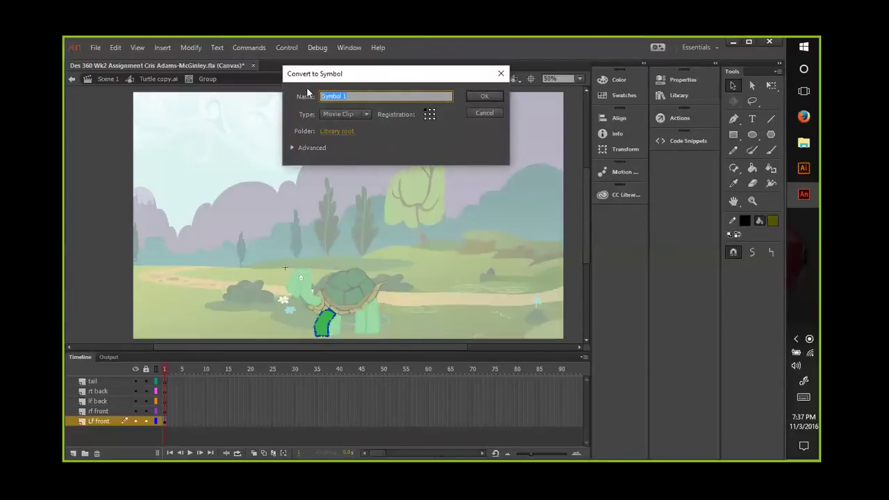
{"action": "type", "text": "Lf front"}
{"action": "left_click", "coordinate": [478, 97]}
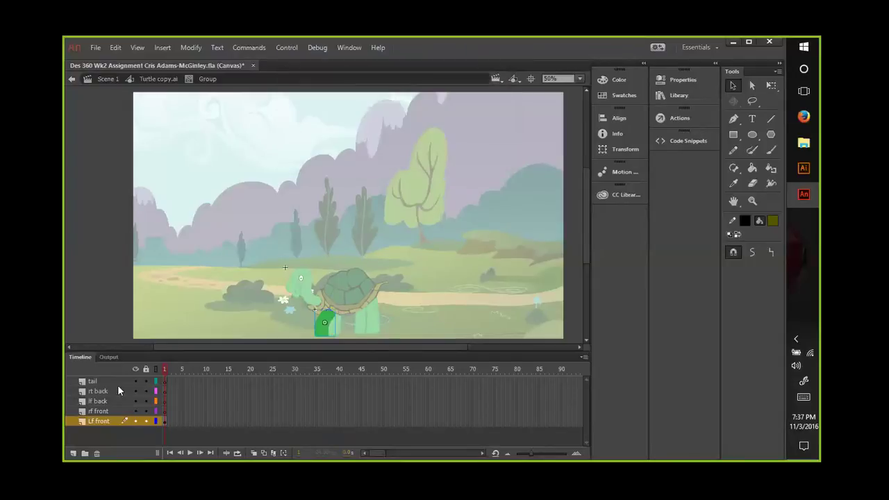
Step: Leave the foremost leg's group and open the second front leg's group for editing
{"action": "double_click", "coordinate": [99, 411]}
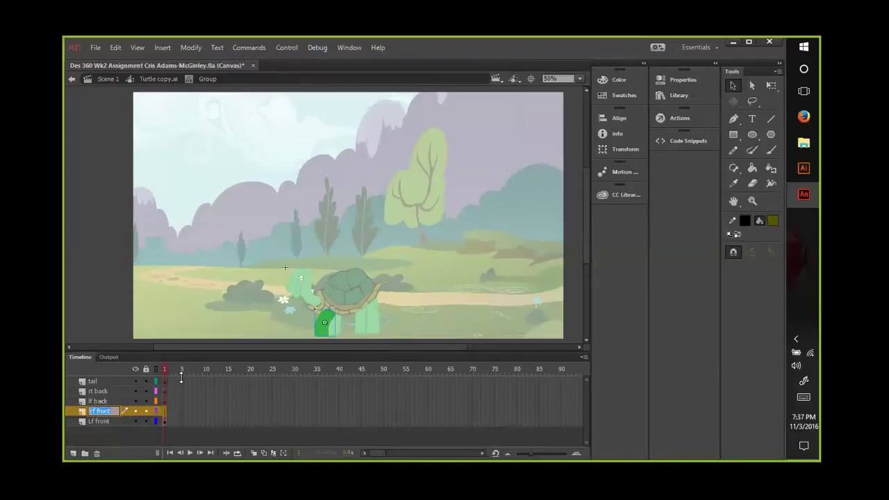
{"action": "key", "text": "Return"}
{"action": "double_click", "coordinate": [337, 328]}
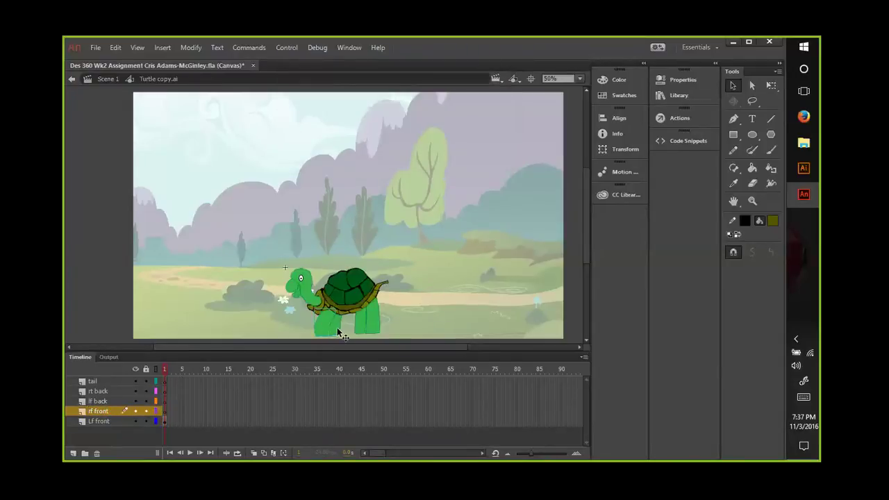
{"action": "double_click", "coordinate": [337, 327]}
{"action": "right_click", "coordinate": [337, 327]}
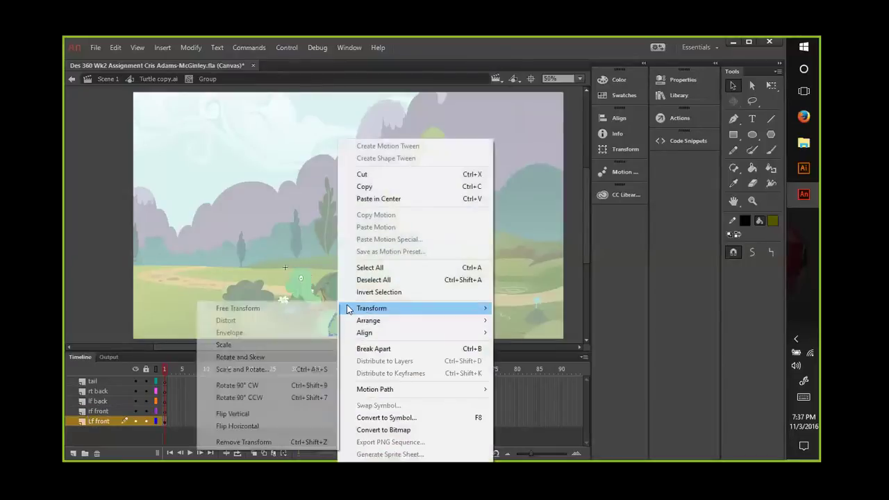
{"action": "left_click", "coordinate": [379, 416]}
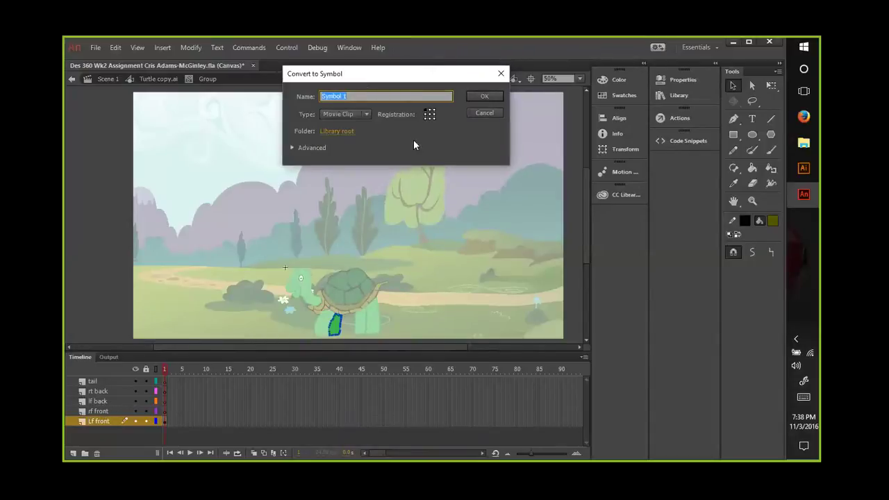
{"action": "left_click", "coordinate": [475, 115]}
Step: With the rf front layer active, convert the second front leg to a Movie Clip symbol named rf front
{"action": "left_click", "coordinate": [115, 412]}
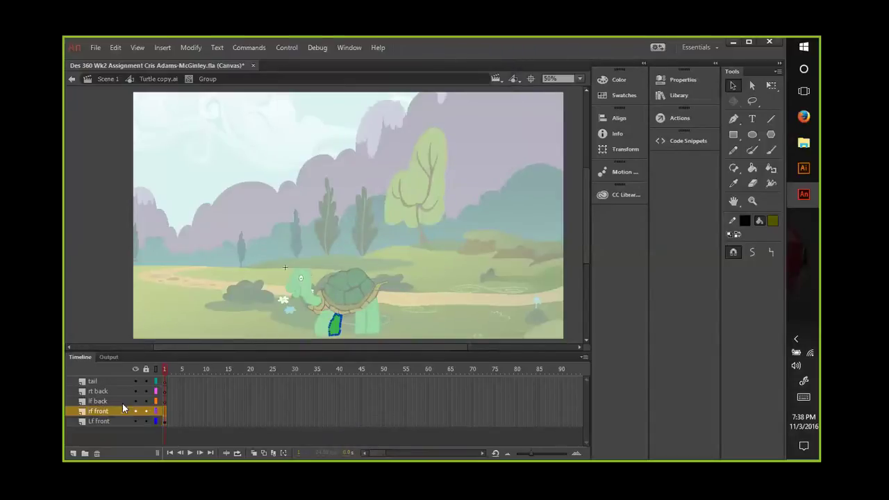
{"action": "right_click", "coordinate": [335, 328]}
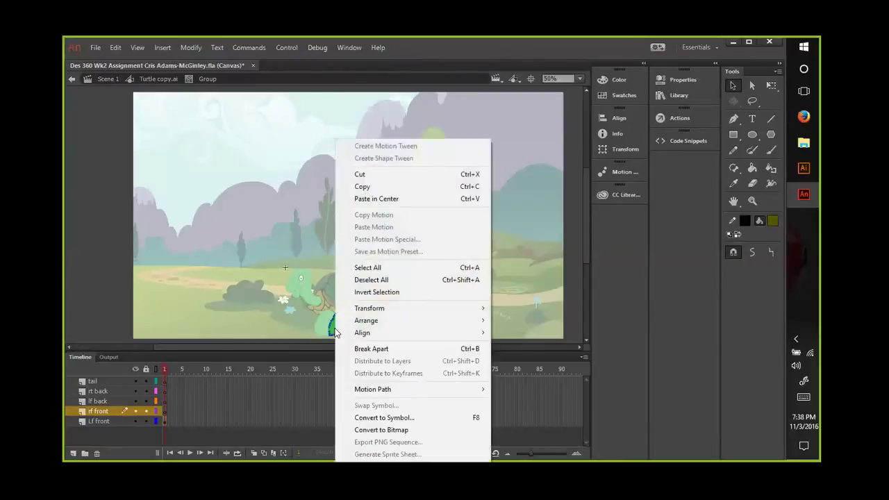
{"action": "left_click", "coordinate": [362, 417]}
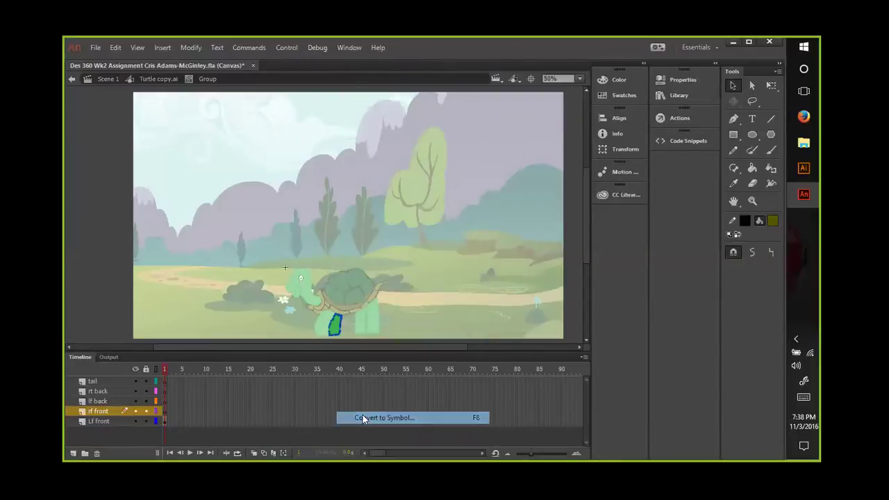
{"action": "left_click_drag", "start_coordinate": [352, 96], "coordinate": [313, 101]}
{"action": "type", "text": "rf front"}
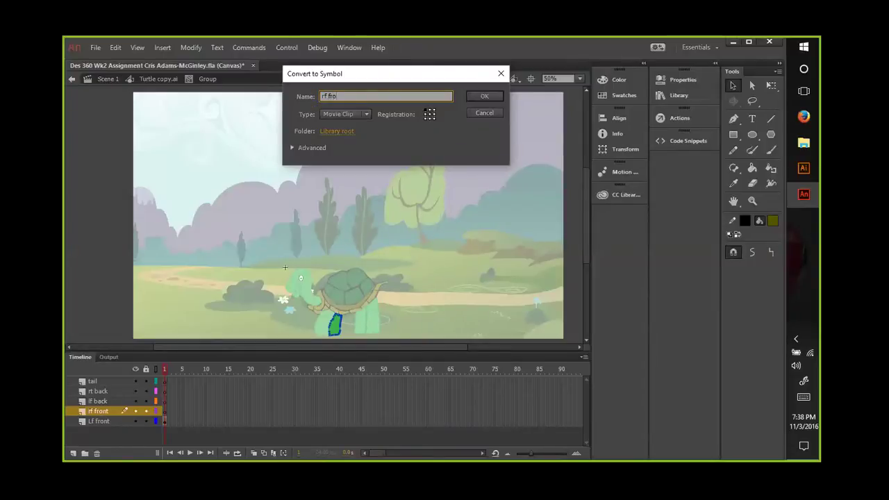
{"action": "left_click", "coordinate": [471, 97]}
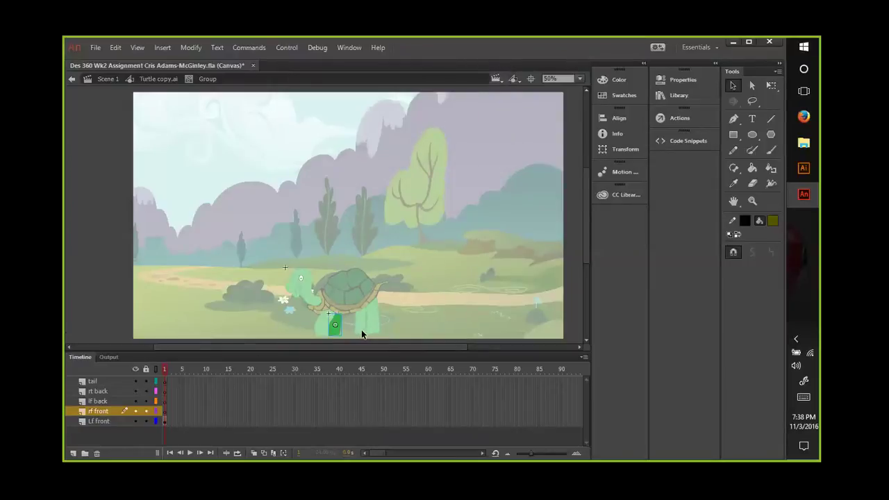
Step: Open the group of the back leg nearer the head and convert it to a Movie Clip symbol named lf back, with the lf back layer active
{"action": "left_click", "coordinate": [104, 401]}
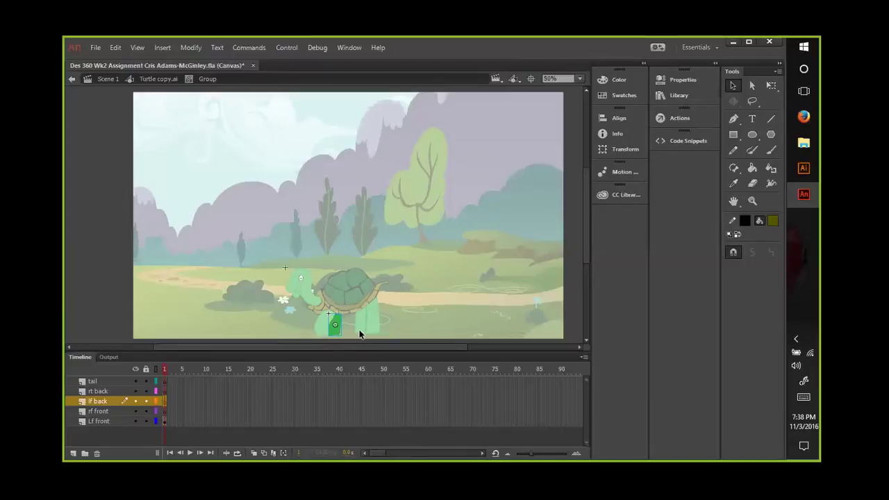
{"action": "double_click", "coordinate": [359, 329]}
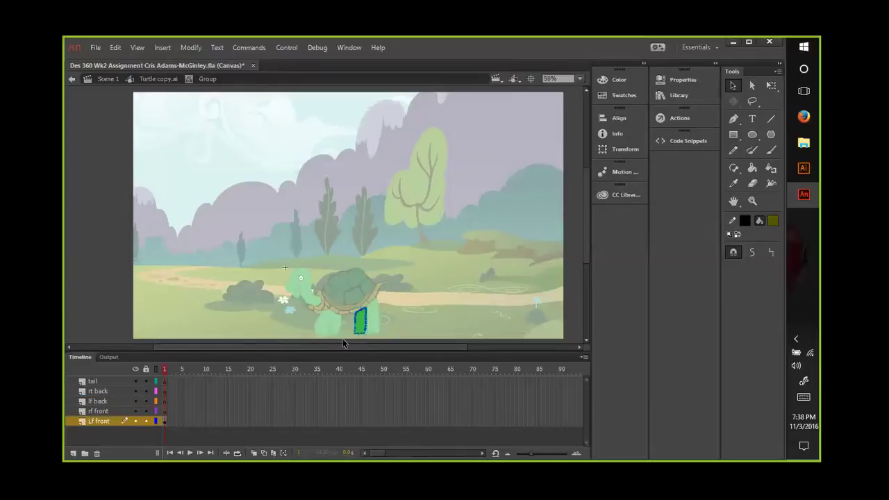
{"action": "left_click", "coordinate": [93, 401]}
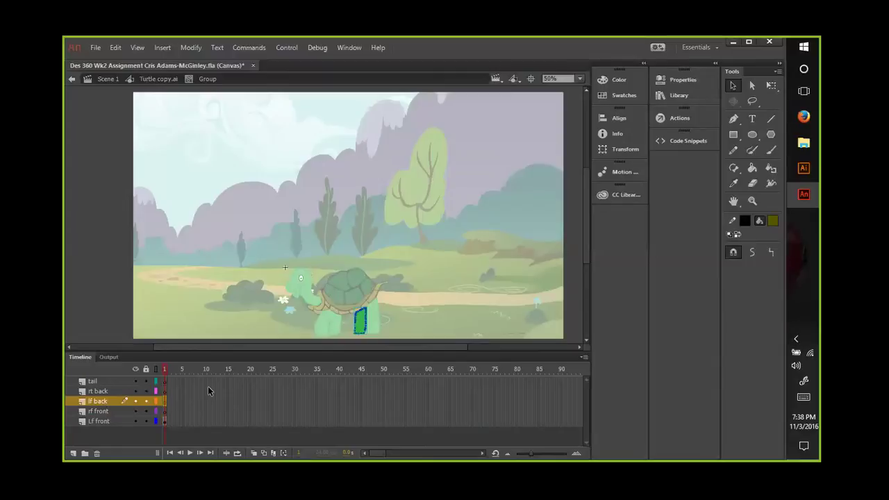
{"action": "right_click", "coordinate": [357, 320]}
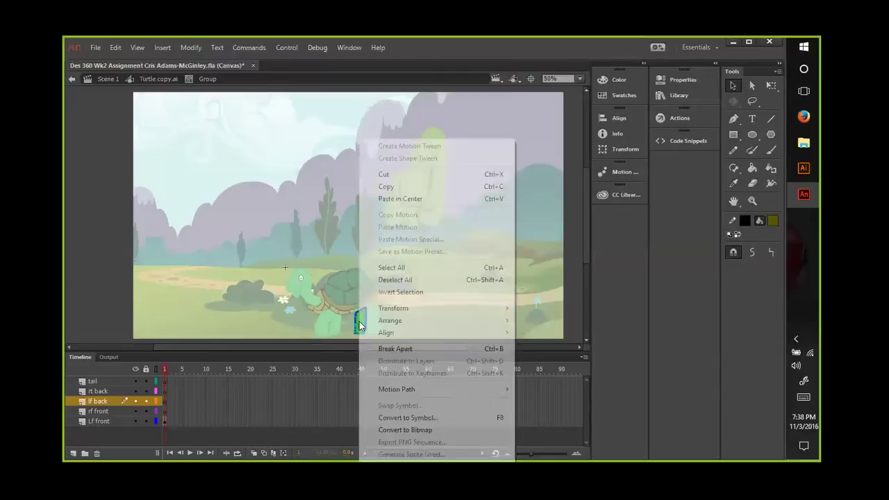
{"action": "left_click", "coordinate": [389, 417]}
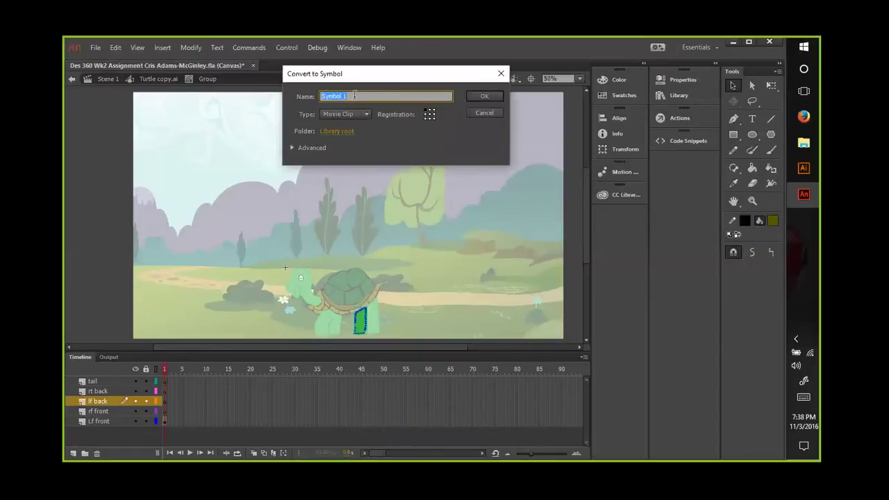
{"action": "type", "text": "lf bac"}
{"action": "left_click", "coordinate": [478, 97]}
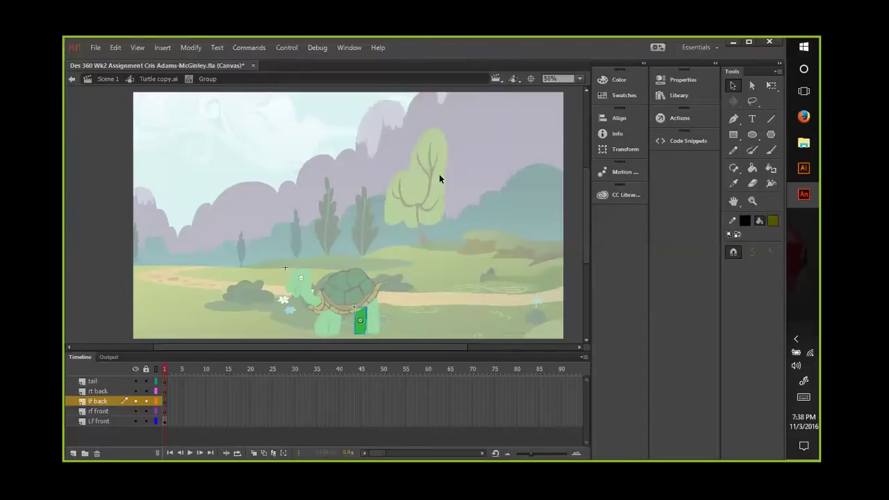
Step: Open the rearmost leg's group and convert it to a Movie Clip symbol named rt back, with the rt back layer active
{"action": "double_click", "coordinate": [373, 336]}
{"action": "left_click", "coordinate": [380, 327]}
{"action": "double_click", "coordinate": [378, 326]}
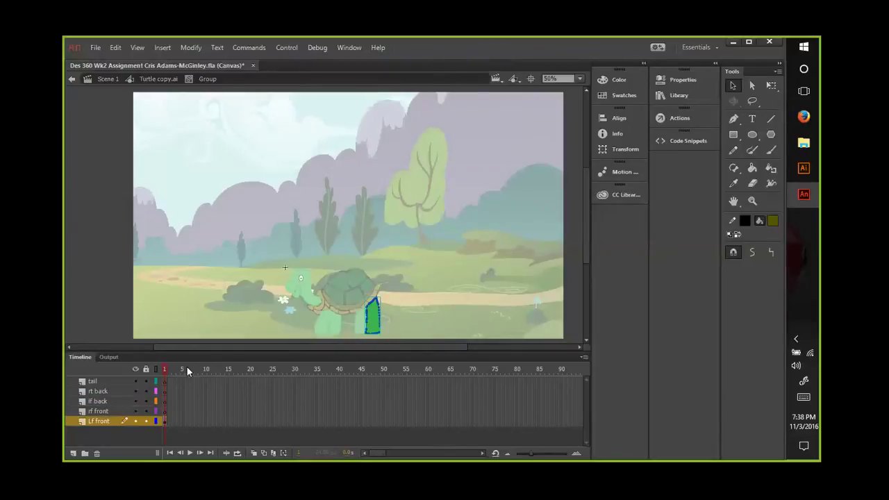
{"action": "left_click", "coordinate": [104, 390]}
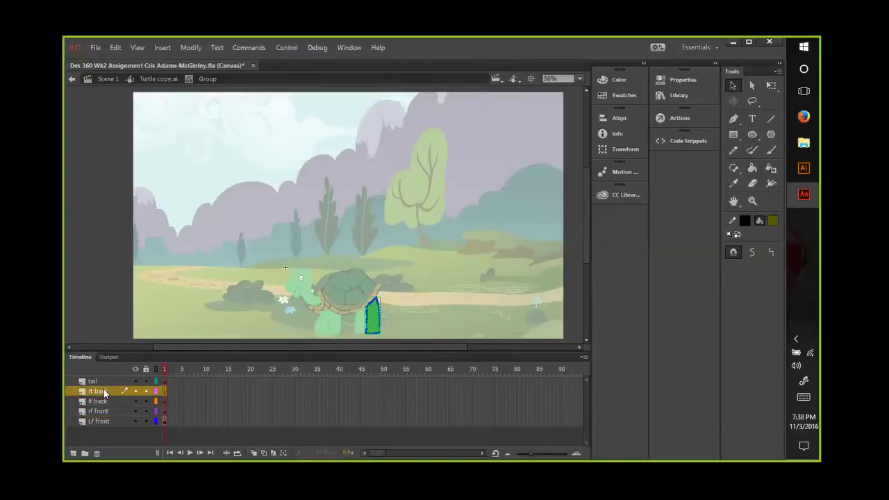
{"action": "right_click", "coordinate": [375, 325]}
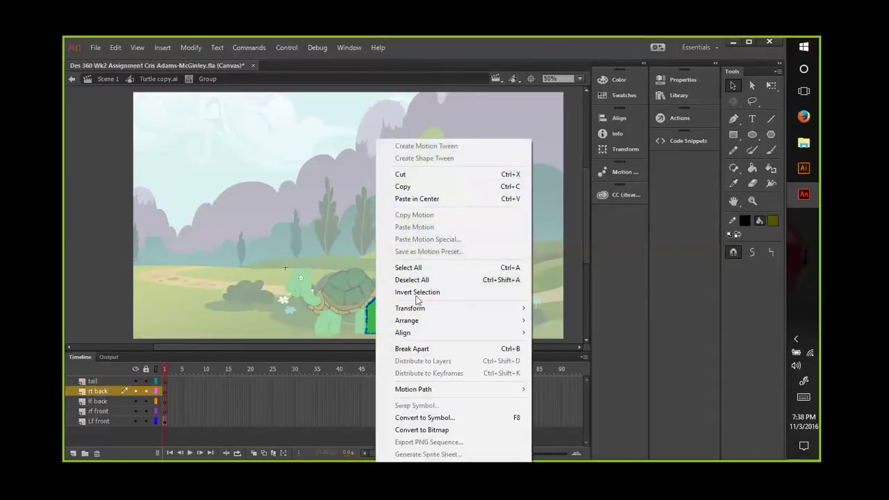
{"action": "left_click", "coordinate": [424, 417]}
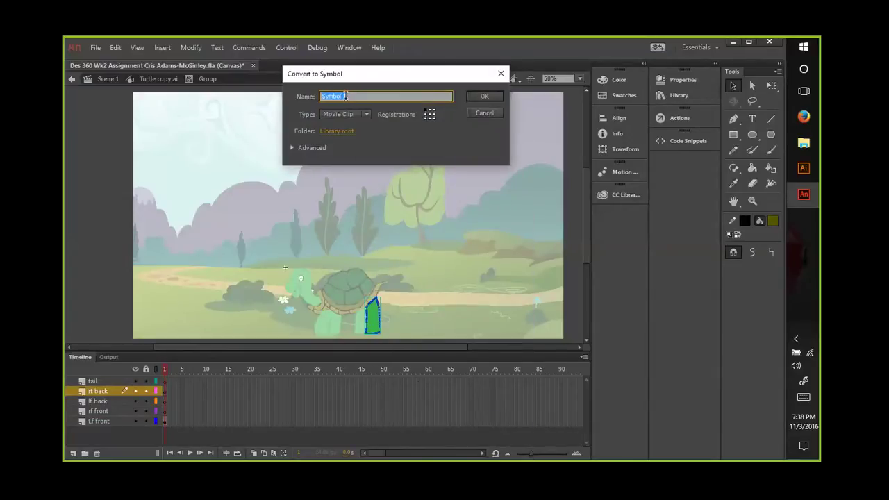
{"action": "type", "text": "rt back"}
{"action": "left_click", "coordinate": [478, 97]}
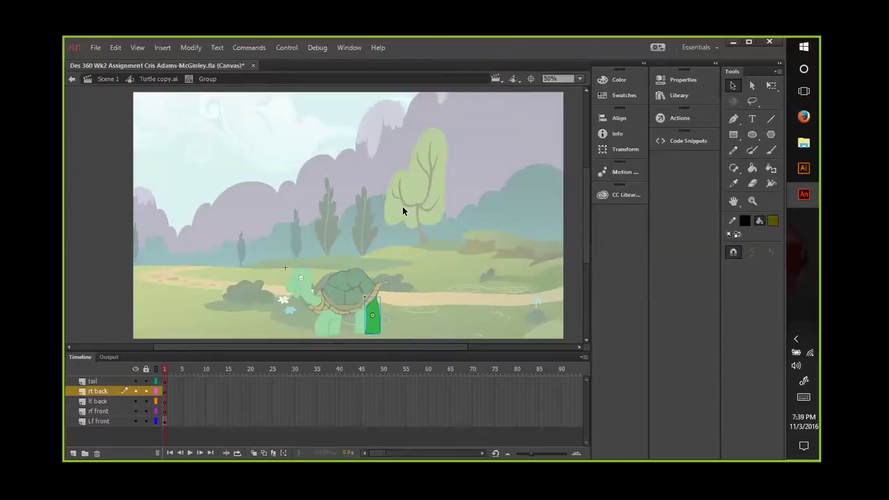
Step: Open the tail's group and convert it to a Movie Clip symbol named tail, with the tail layer active
{"action": "left_click", "coordinate": [382, 284]}
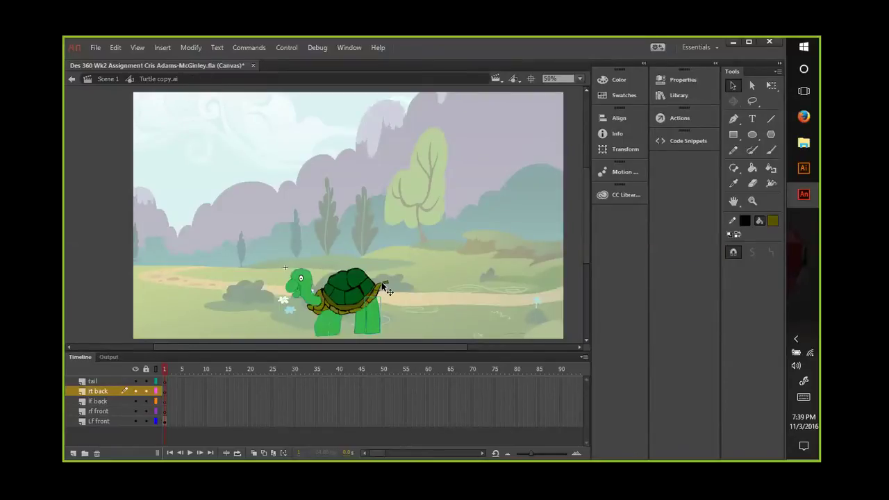
{"action": "left_click", "coordinate": [382, 284]}
{"action": "left_click", "coordinate": [97, 381]}
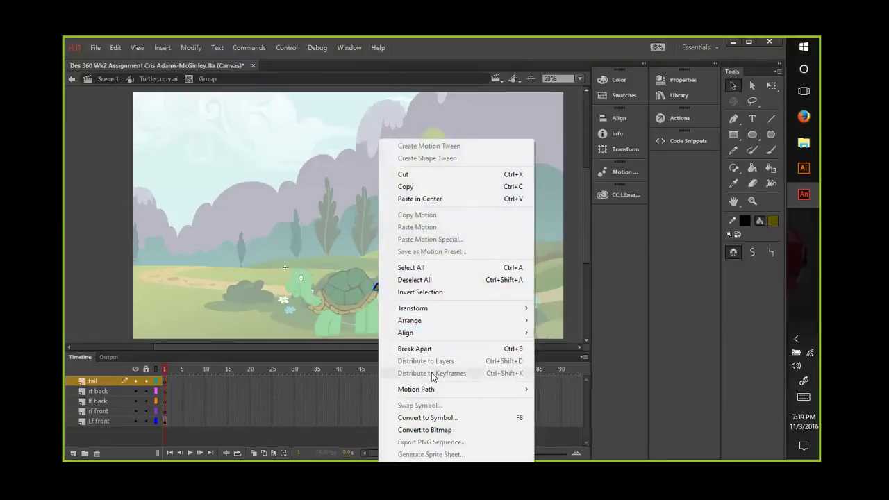
{"action": "left_click", "coordinate": [433, 417]}
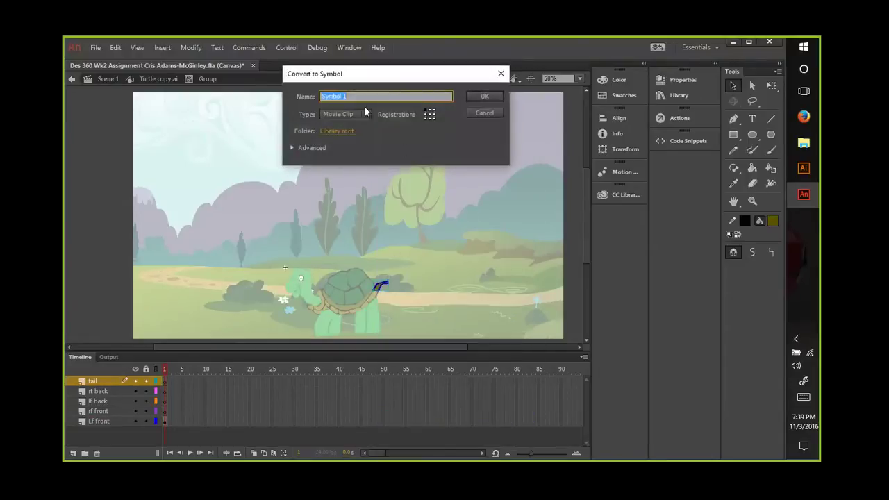
{"action": "type", "text": "tail"}
{"action": "left_click", "coordinate": [488, 97]}
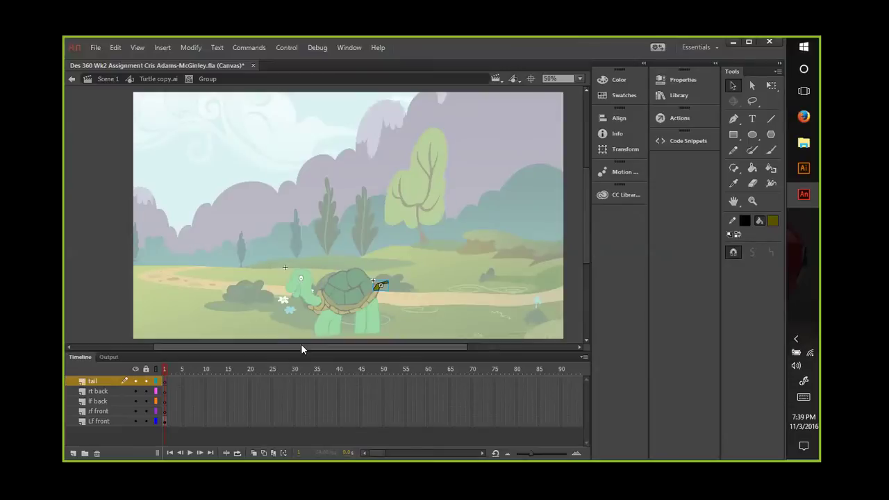
Step: Make rf front the active layer and hide the other four layers to check what artwork it holds
{"action": "left_click", "coordinate": [98, 413]}
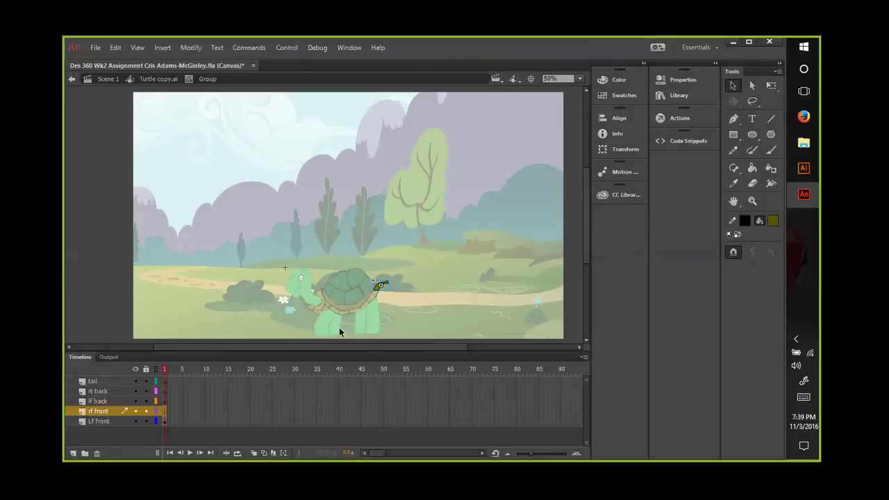
{"action": "left_click", "coordinate": [140, 411]}
{"action": "left_click", "coordinate": [136, 400]}
{"action": "left_click", "coordinate": [135, 381]}
{"action": "left_click", "coordinate": [135, 420]}
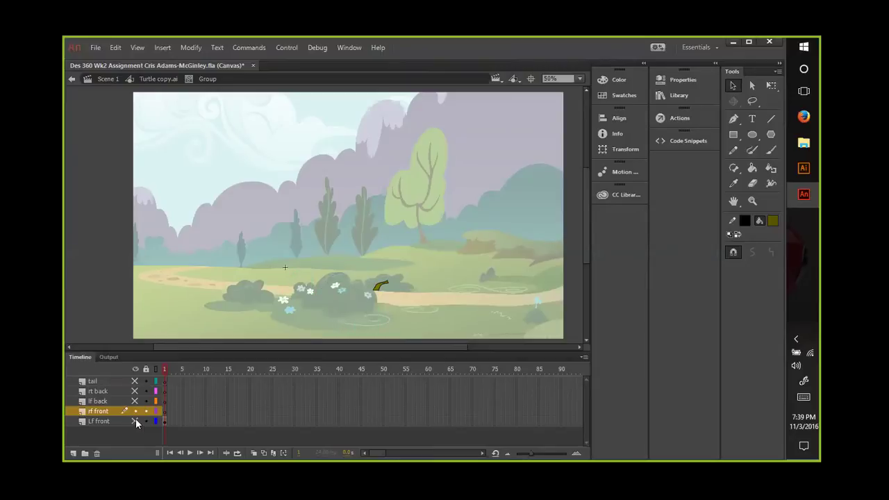
{"action": "left_click", "coordinate": [118, 412]}
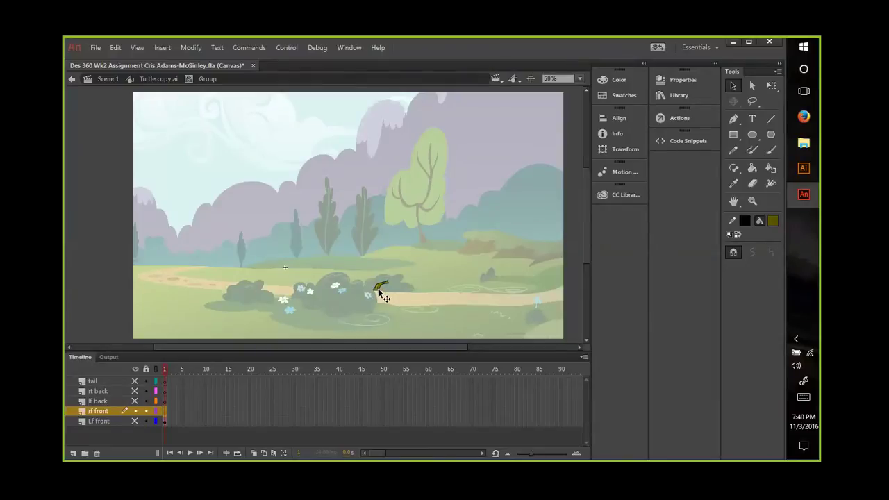
Step: Toggle the Lf front and rf front layers' visibility to compare their contents, and show all five layers again
{"action": "left_click", "coordinate": [135, 421]}
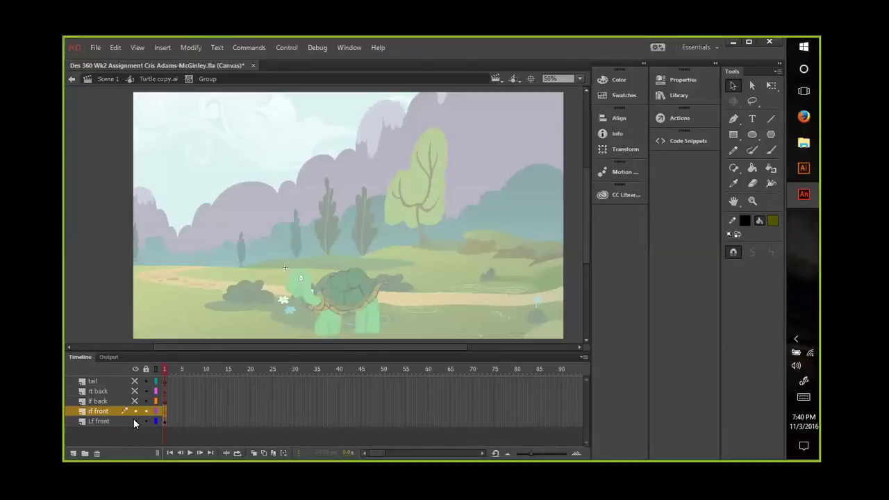
{"action": "left_click", "coordinate": [135, 420]}
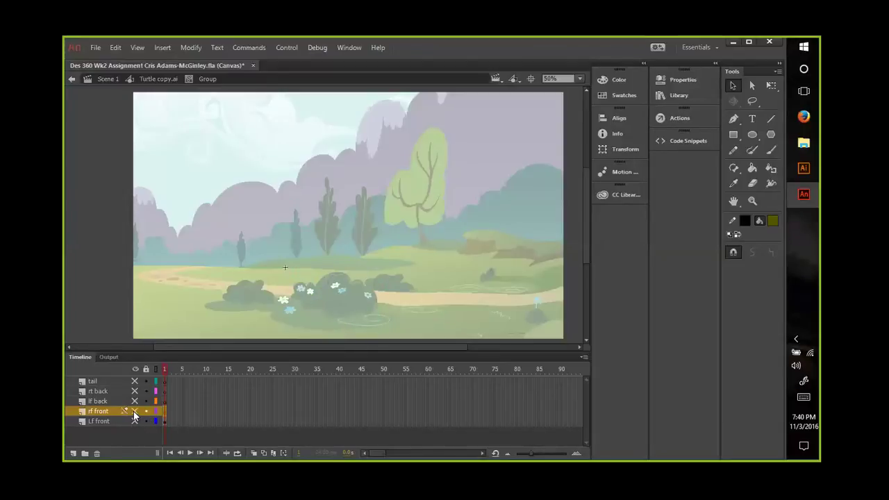
{"action": "left_click", "coordinate": [135, 421]}
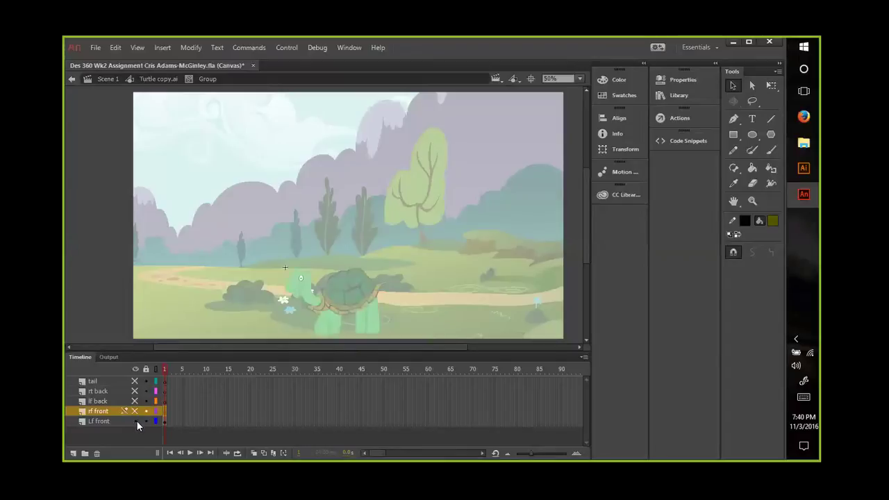
{"action": "left_click", "coordinate": [135, 421]}
{"action": "left_click", "coordinate": [135, 420]}
{"action": "left_click", "coordinate": [136, 421]}
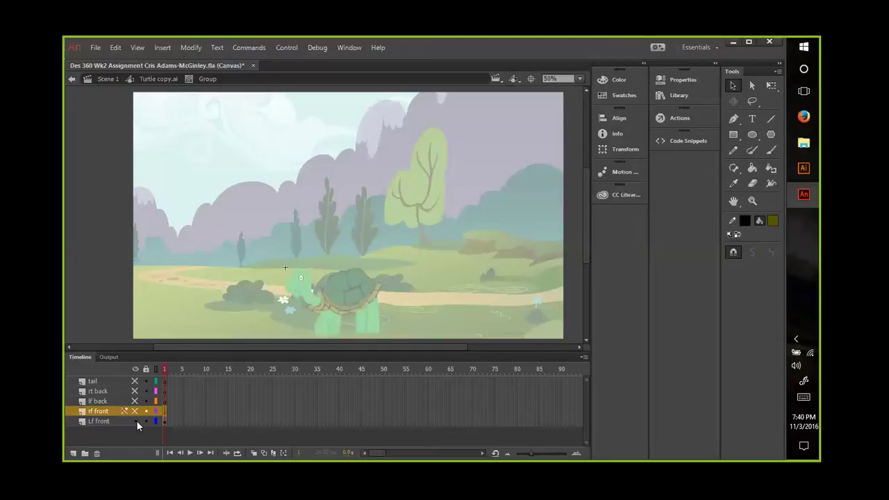
{"action": "left_click", "coordinate": [136, 421]}
{"action": "left_click", "coordinate": [136, 420]}
{"action": "left_click", "coordinate": [136, 420]}
{"action": "left_click", "coordinate": [136, 421]}
{"action": "left_click_drag", "start_coordinate": [135, 400], "coordinate": [135, 391]}
{"action": "left_click", "coordinate": [135, 382]}
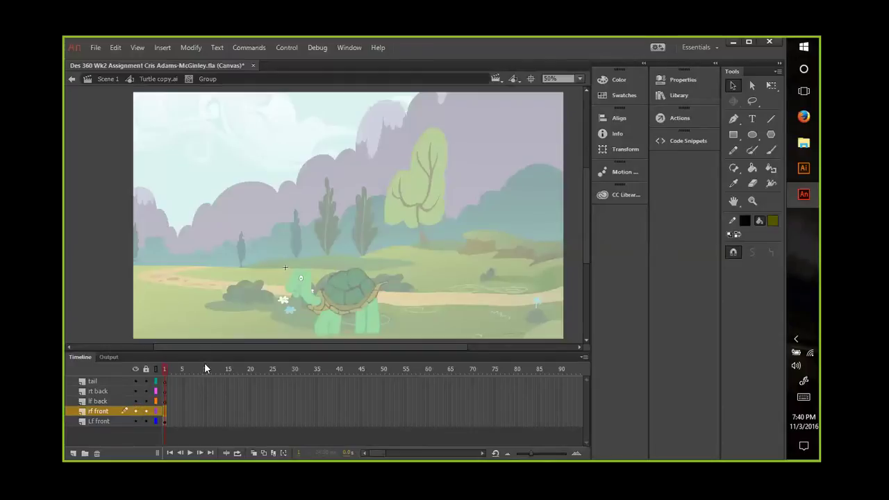
Step: Leave the tail's group and select the second front leg to check which layer holds it
{"action": "left_click", "coordinate": [93, 419]}
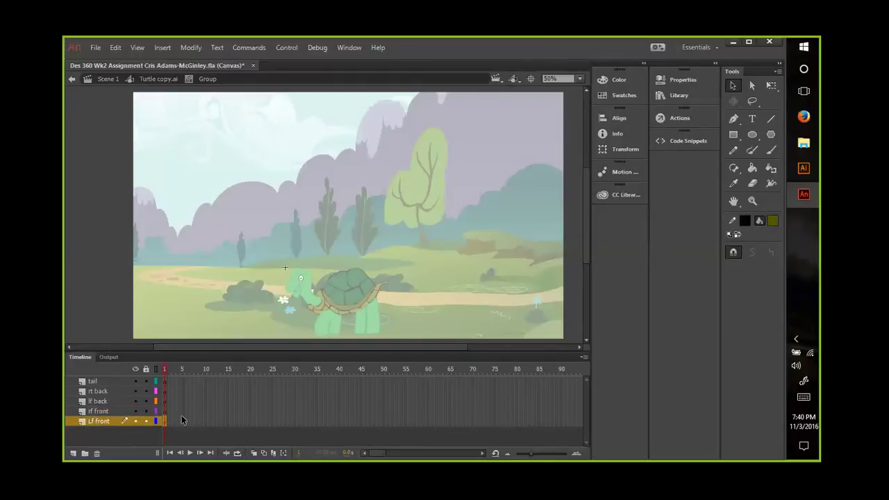
{"action": "left_click", "coordinate": [115, 410]}
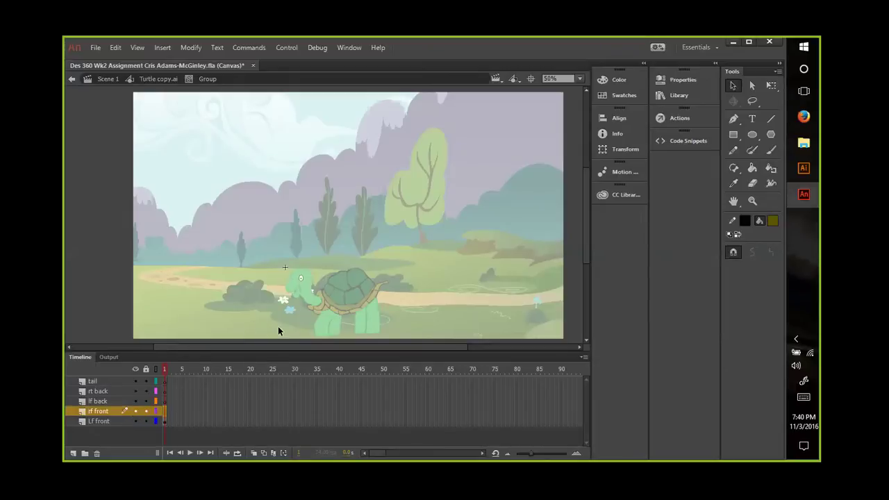
{"action": "double_click", "coordinate": [335, 335]}
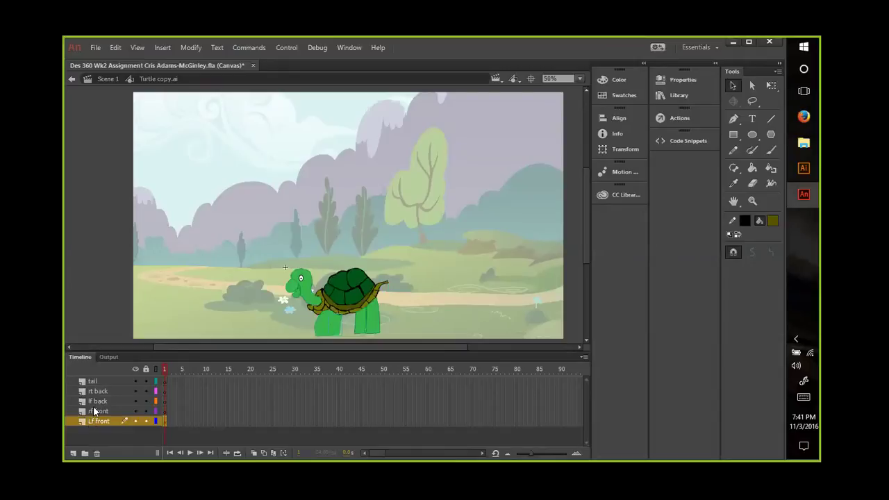
{"action": "left_click", "coordinate": [95, 410]}
{"action": "left_click", "coordinate": [336, 327]}
{"action": "left_click", "coordinate": [334, 335]}
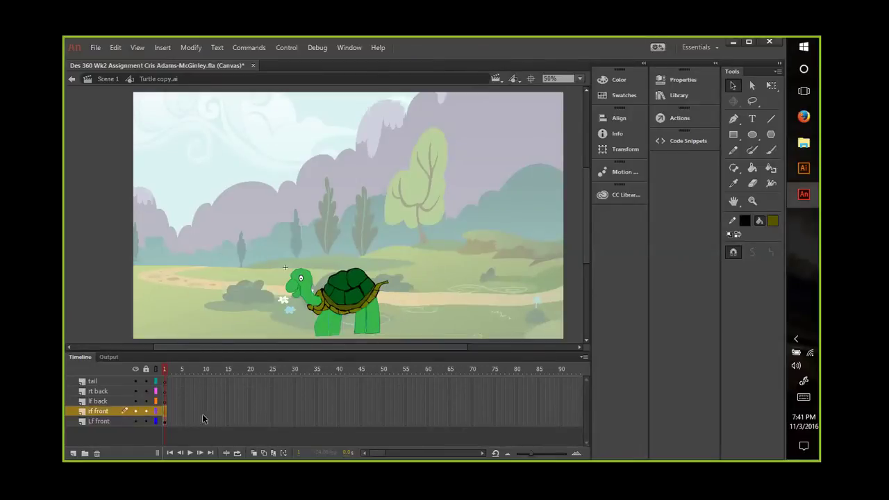
Step: Cut the second front leg's group from the Lf front layer and make the rf front layer active
{"action": "left_click", "coordinate": [331, 336]}
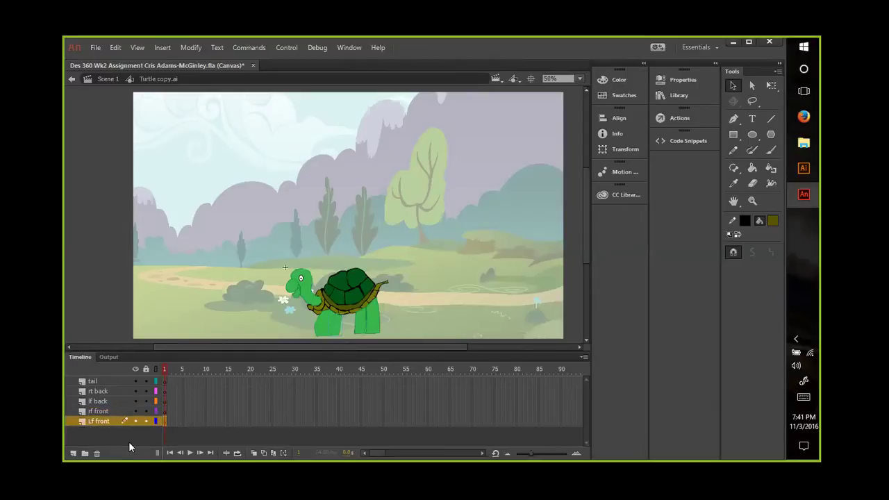
{"action": "right_click", "coordinate": [338, 336]}
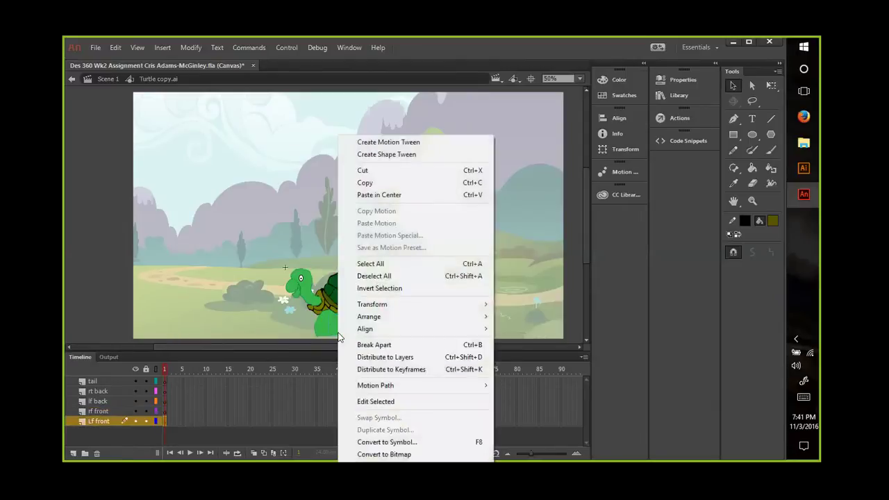
{"action": "left_click", "coordinate": [367, 174]}
{"action": "left_click", "coordinate": [110, 411]}
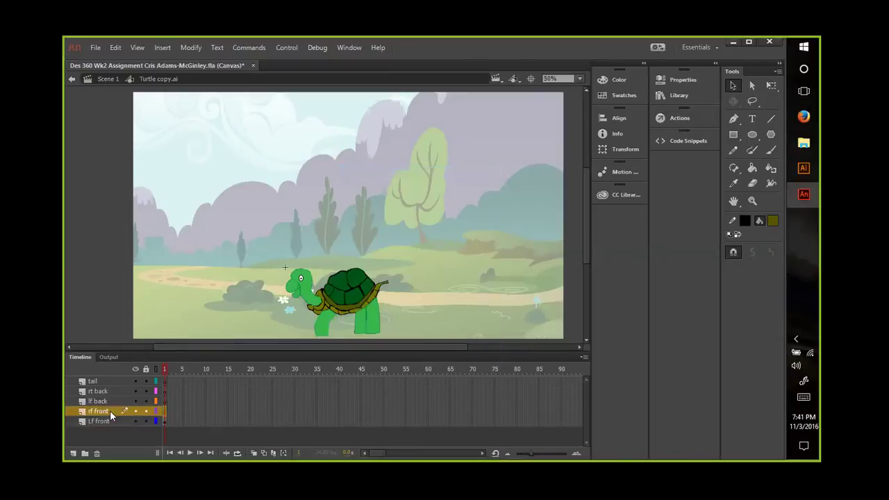
{"action": "right_click", "coordinate": [109, 411]}
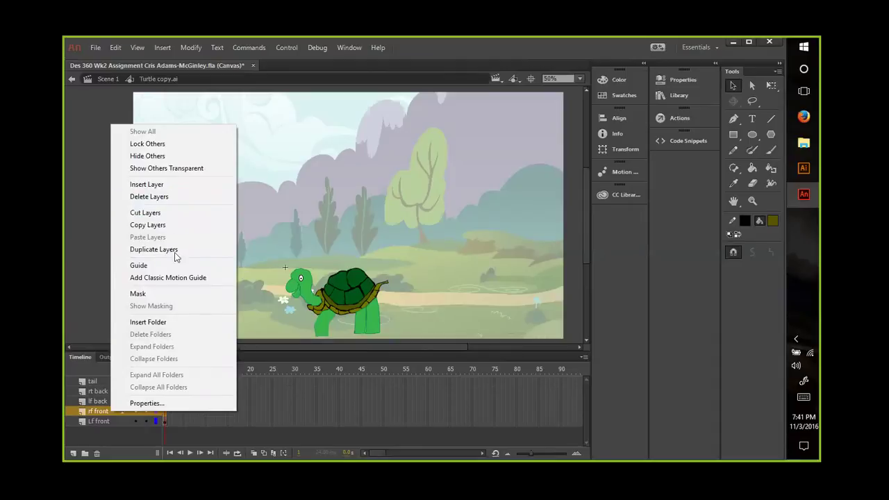
{"action": "left_click", "coordinate": [159, 407]}
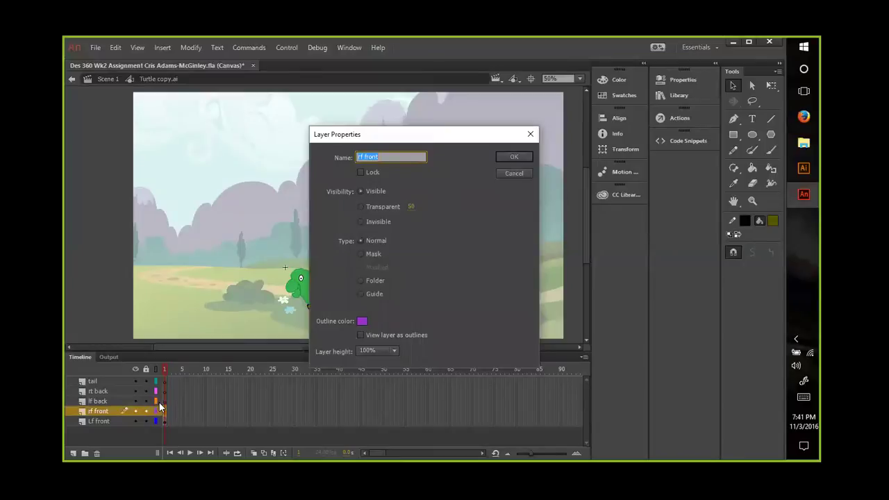
{"action": "left_click", "coordinate": [512, 173]}
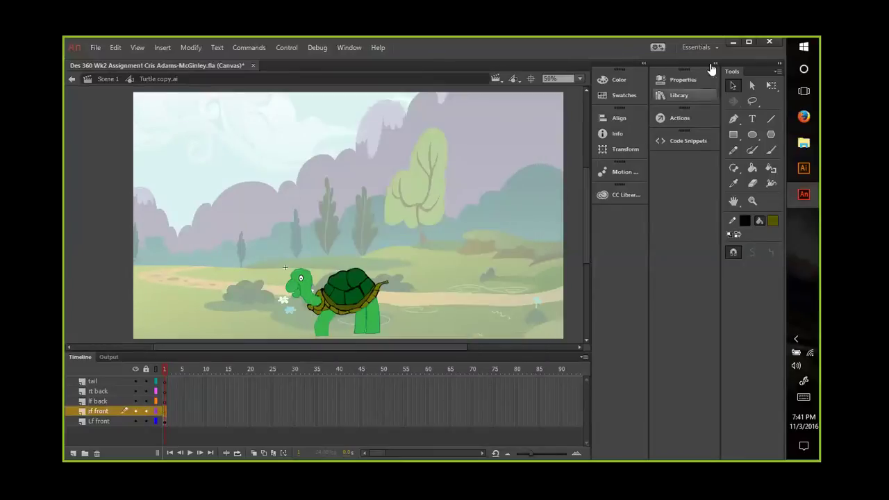
{"action": "left_click", "coordinate": [696, 75]}
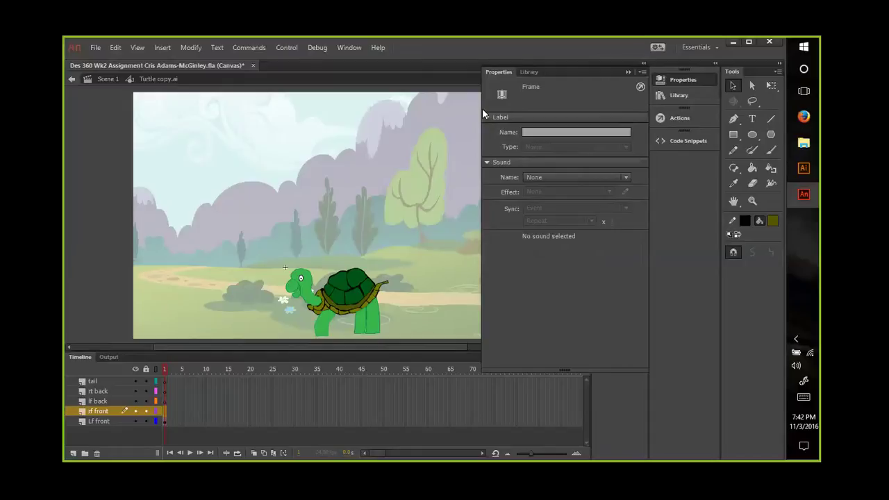
Step: Try pasting the cut leg into rf front with Lf front hidden and moving it to the foreground, and undo both edits
{"action": "left_click", "coordinate": [135, 421]}
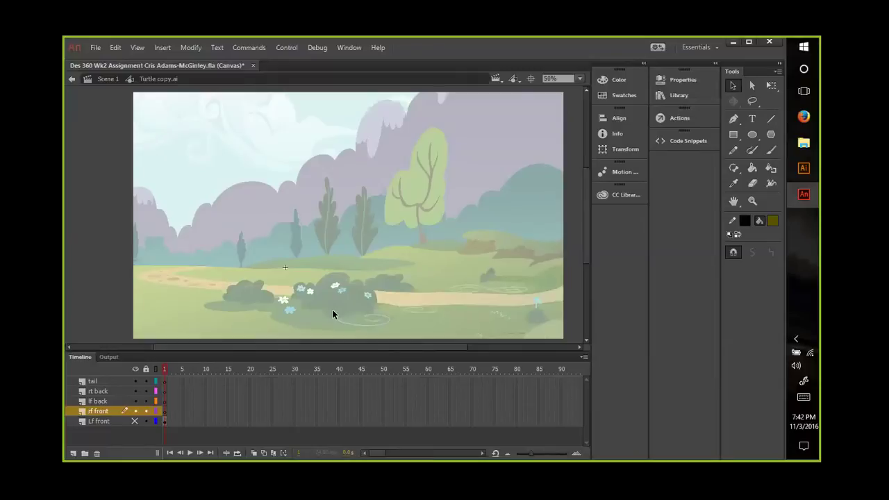
{"action": "left_click", "coordinate": [680, 80]}
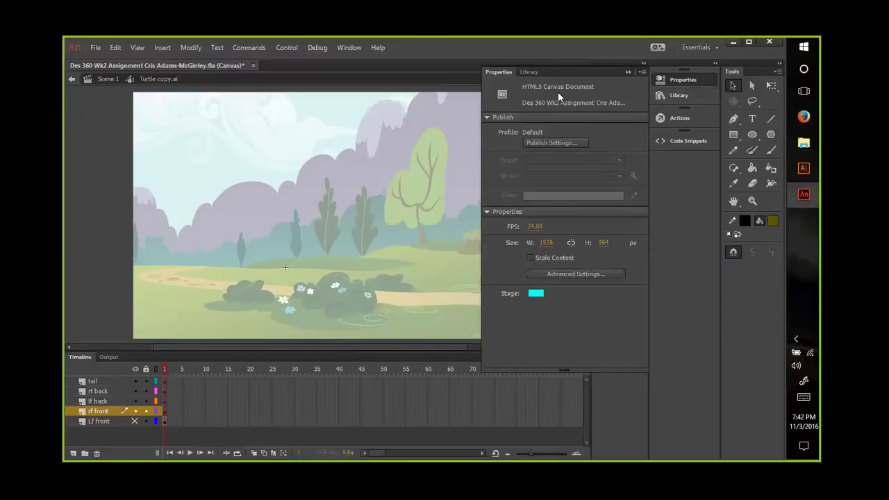
{"action": "key", "text": "ctrl+v"}
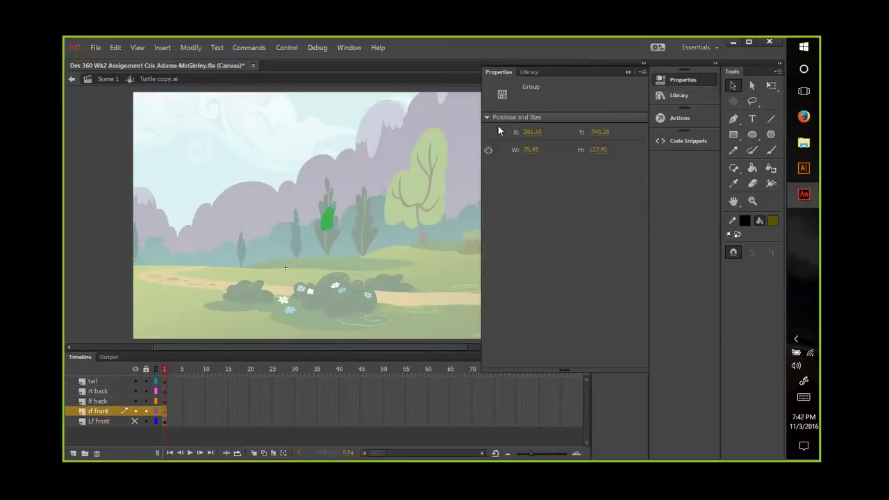
{"action": "left_click", "coordinate": [422, 168]}
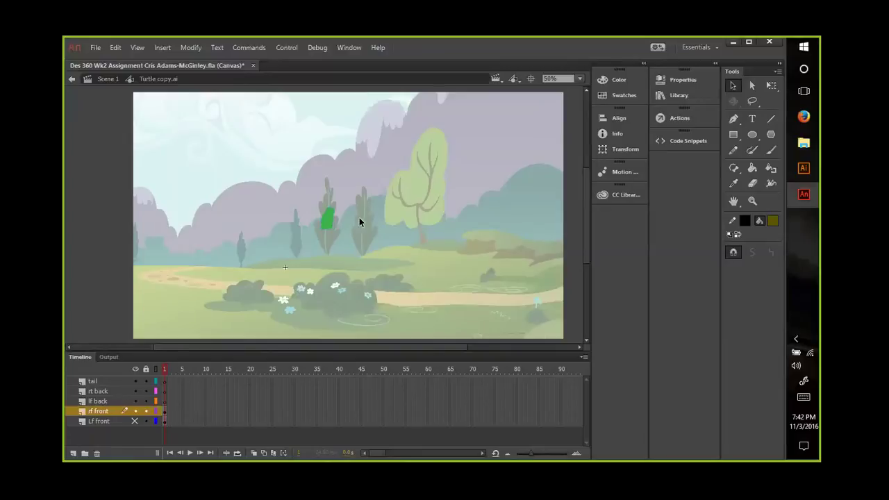
{"action": "left_click_drag", "start_coordinate": [327, 225], "coordinate": [313, 323]}
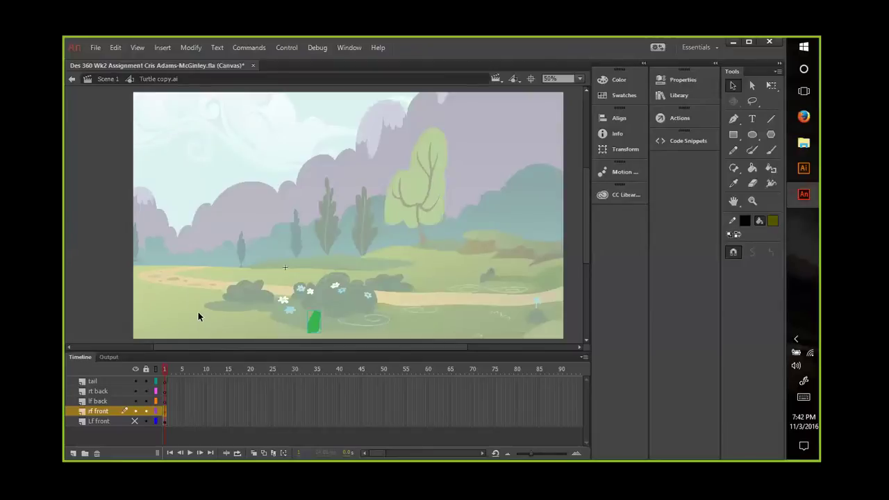
{"action": "key", "text": "ctrl+z"}
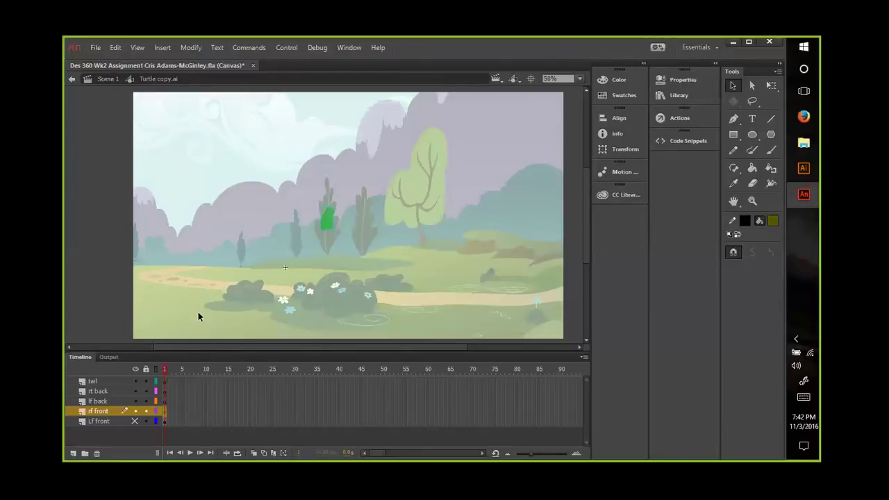
{"action": "key", "text": "ctrl+z"}
Step: Paste the cut leg into the rf front layer, show Lf front again, and move the leg into place behind the foremost leg
{"action": "left_click", "coordinate": [671, 81]}
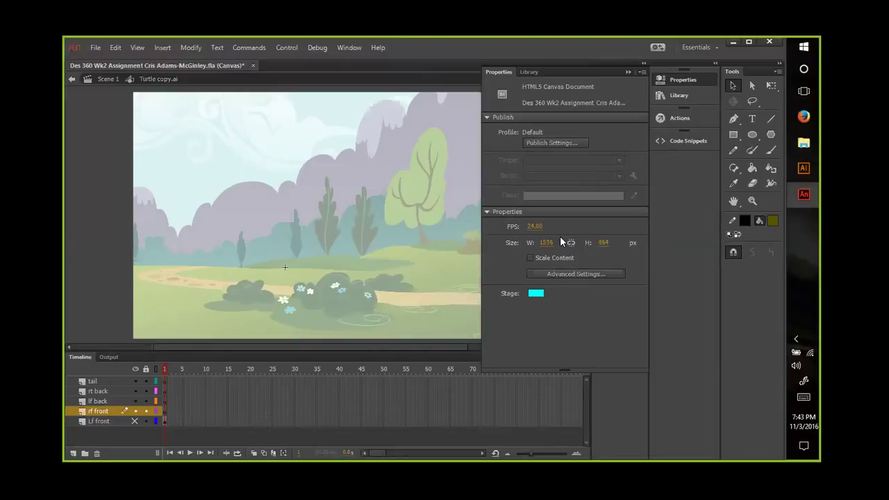
{"action": "key", "text": "ctrl+v"}
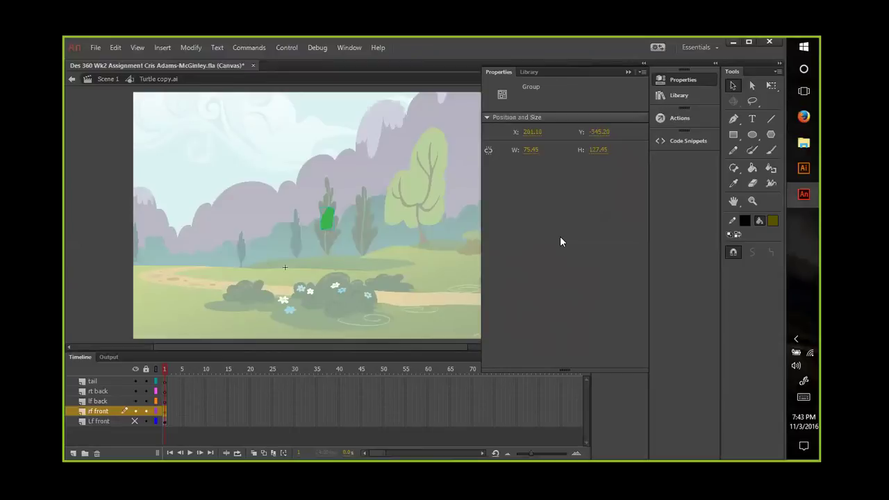
{"action": "left_click", "coordinate": [136, 420]}
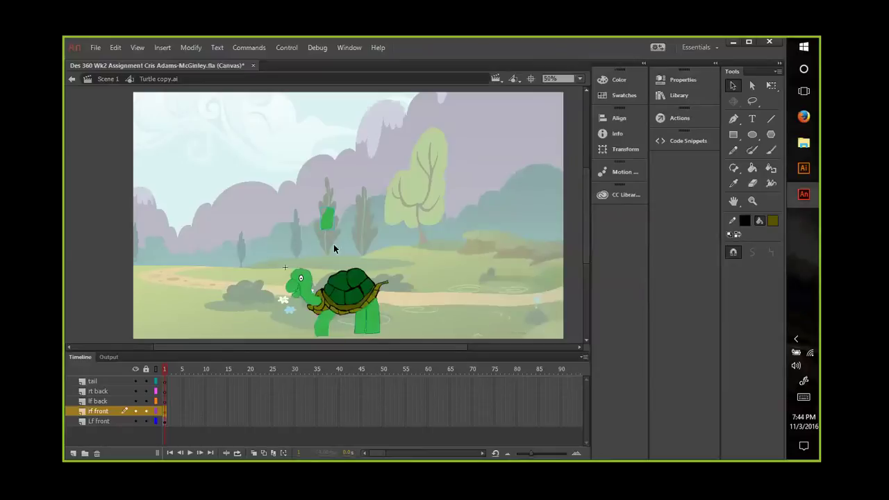
{"action": "left_click_drag", "start_coordinate": [326, 217], "coordinate": [336, 329]}
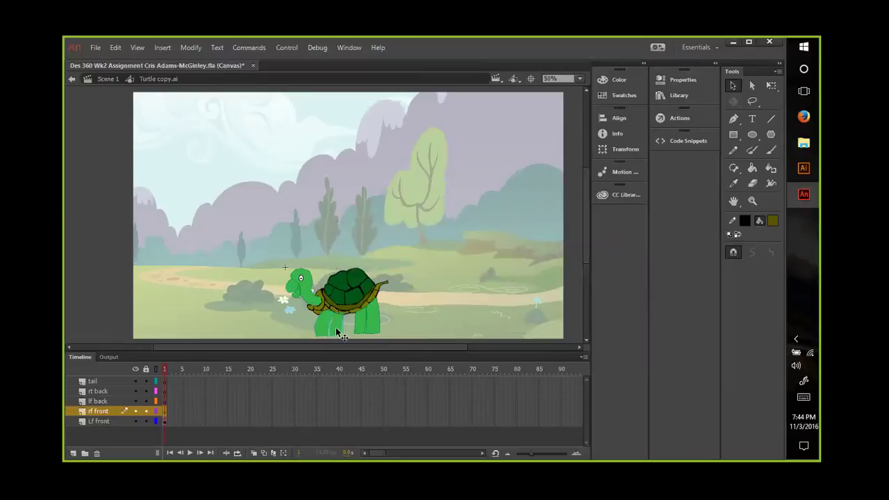
{"action": "left_click_drag", "start_coordinate": [334, 329], "coordinate": [333, 326]}
Step: Cut the inner hind leg from the Lf front layer, paste it into the lf back layer, and move it back under the shell
{"action": "left_click", "coordinate": [359, 329]}
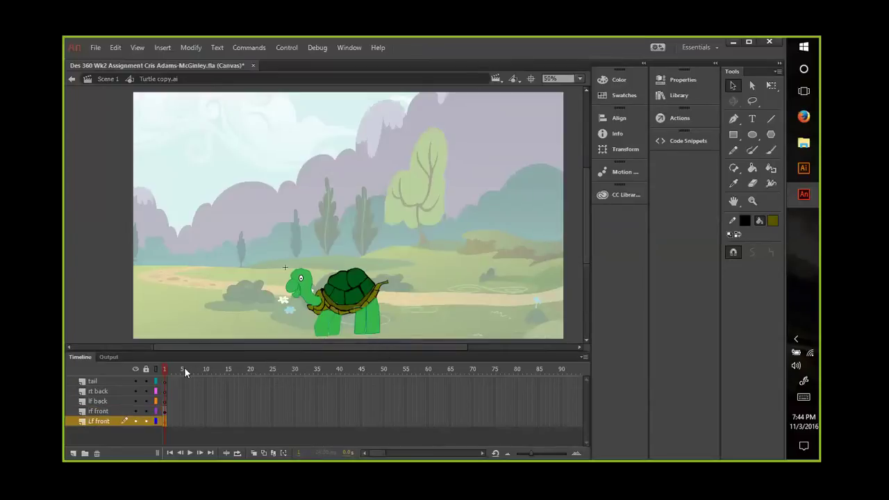
{"action": "right_click", "coordinate": [358, 324]}
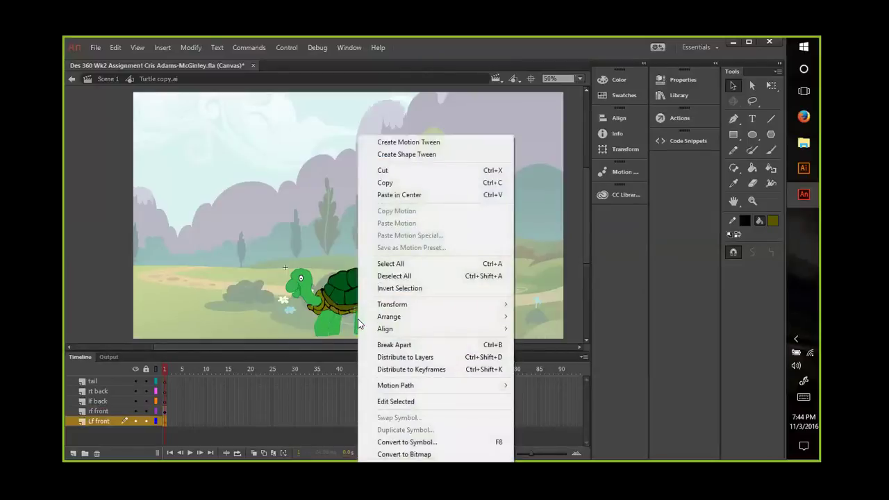
{"action": "left_click", "coordinate": [381, 172]}
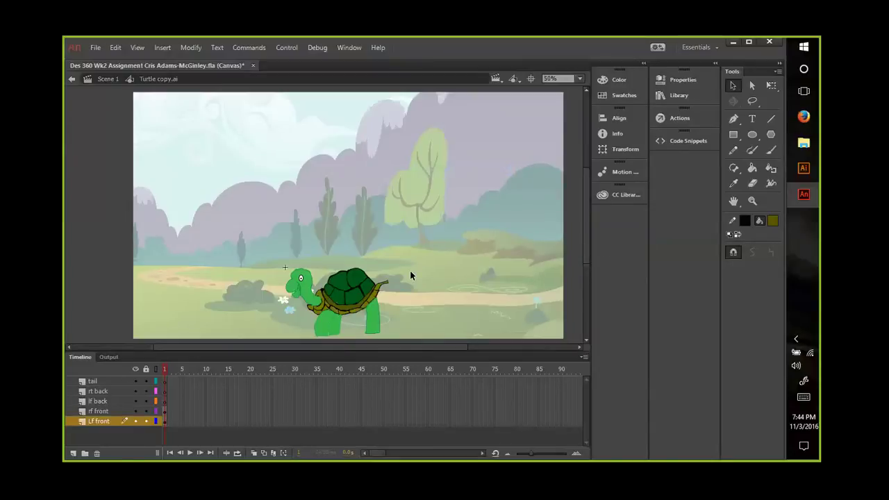
{"action": "left_click", "coordinate": [90, 401]}
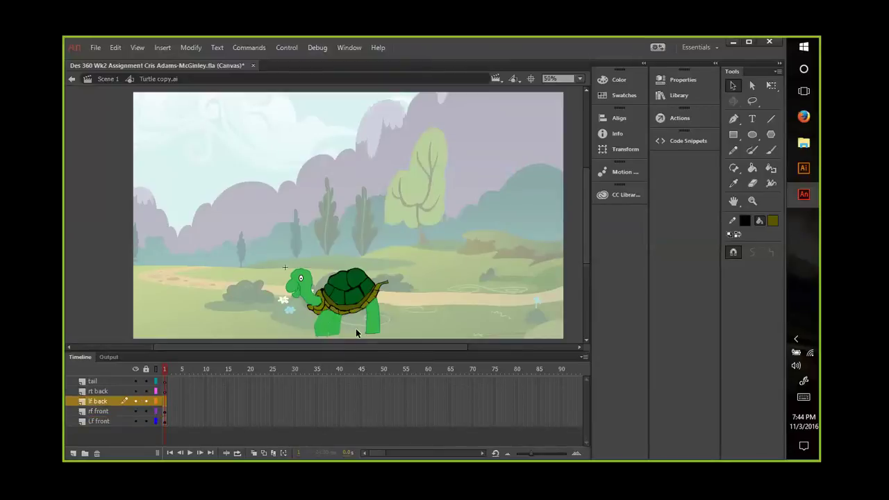
{"action": "key", "text": "ctrl+v"}
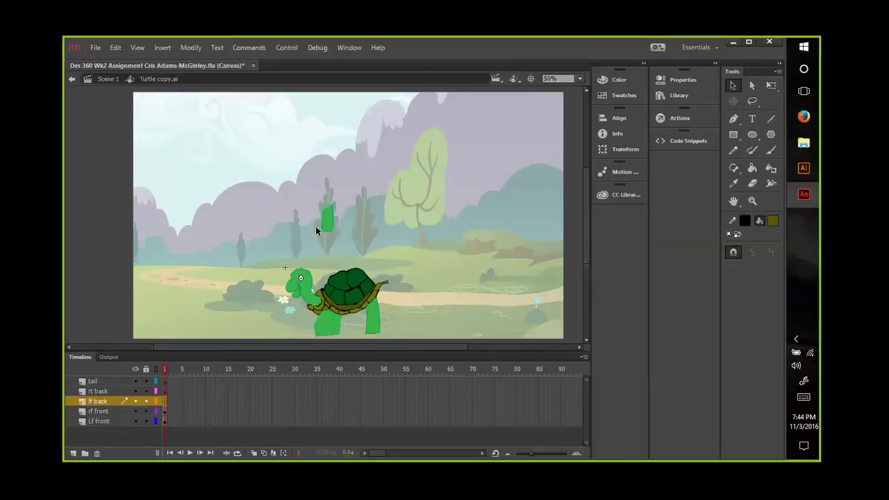
{"action": "left_click_drag", "start_coordinate": [326, 219], "coordinate": [358, 321]}
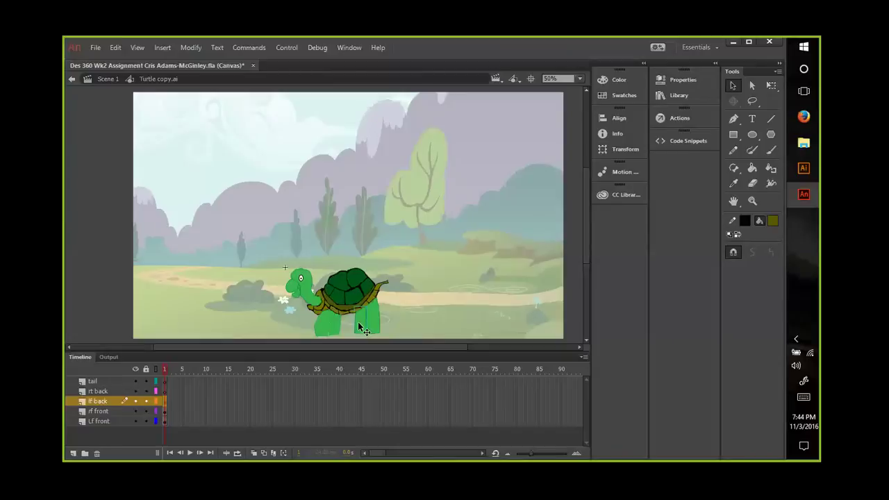
{"action": "left_click_drag", "start_coordinate": [358, 323], "coordinate": [357, 325]}
Step: Cut the rearmost hind leg from Lf front, paste it into the rt back layer, and fit it beside the other hind leg
{"action": "left_click", "coordinate": [108, 393]}
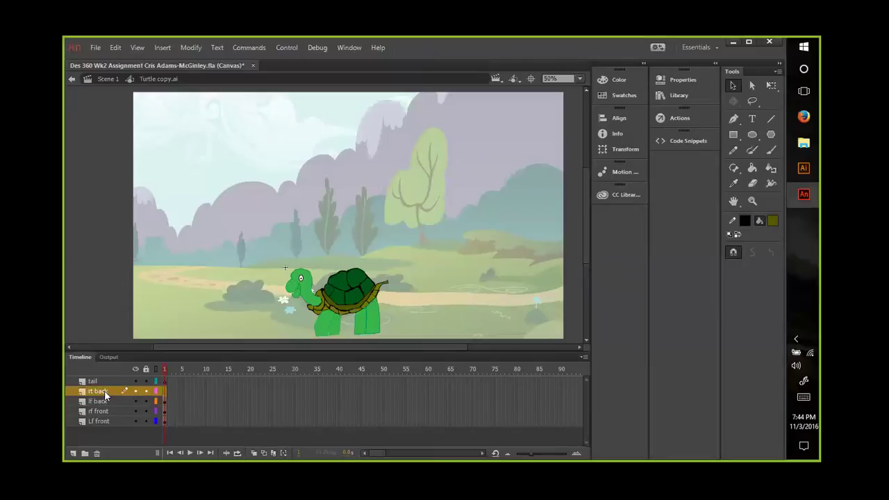
{"action": "left_click", "coordinate": [375, 328]}
{"action": "right_click", "coordinate": [376, 329]}
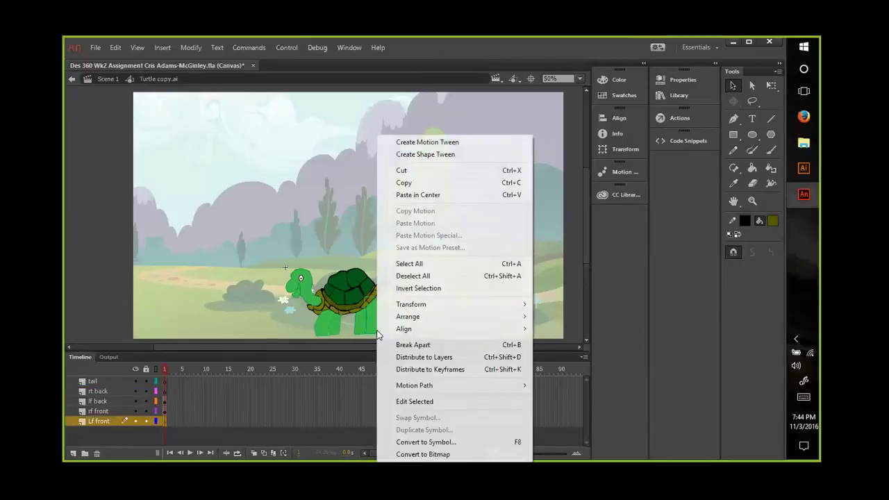
{"action": "left_click", "coordinate": [408, 169]}
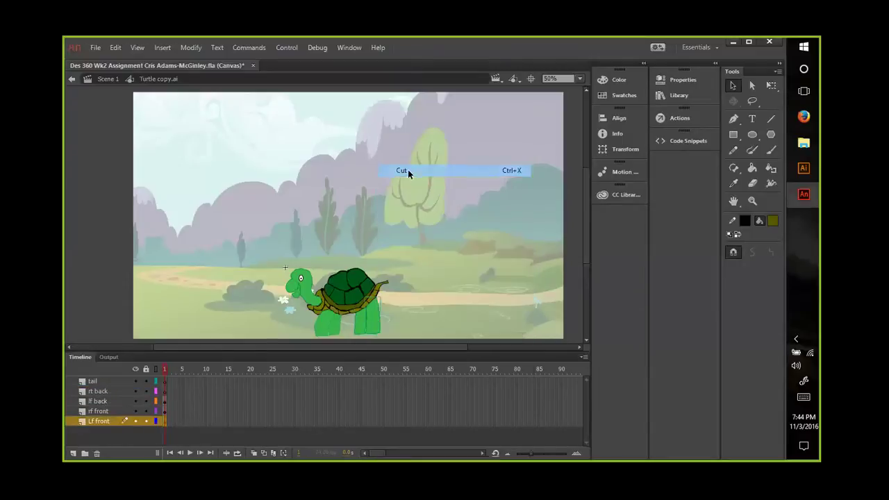
{"action": "left_click", "coordinate": [100, 390]}
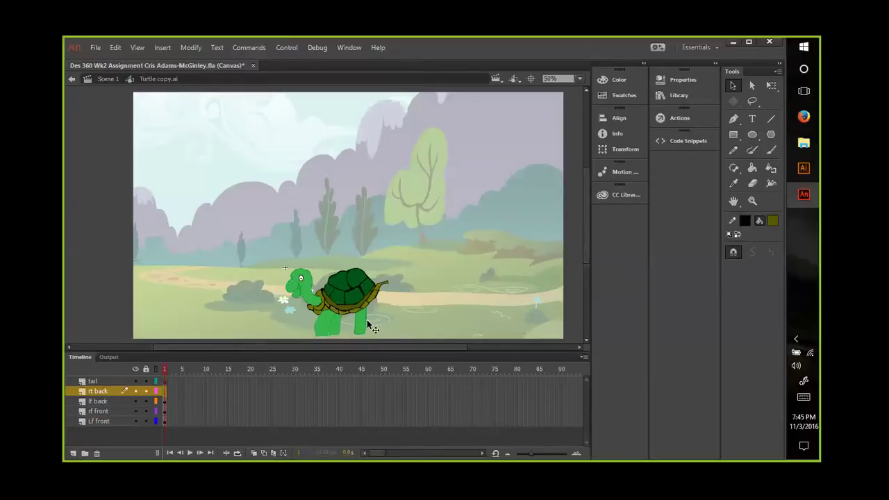
{"action": "mouse_move", "coordinate": [371, 324]}
{"action": "left_mouse_down"}
{"action": "mouse_move", "coordinate": [332, 228]}
{"action": "mouse_move", "coordinate": [373, 322]}
{"action": "left_mouse_up"}
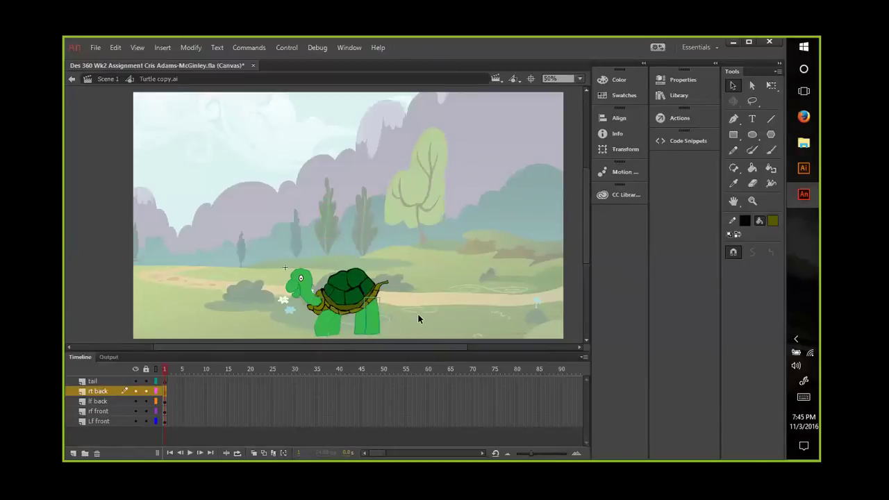
Step: Cut the tail from Lf front, paste it into the tail layer, and move it back to the rear of the shell
{"action": "left_click", "coordinate": [97, 381]}
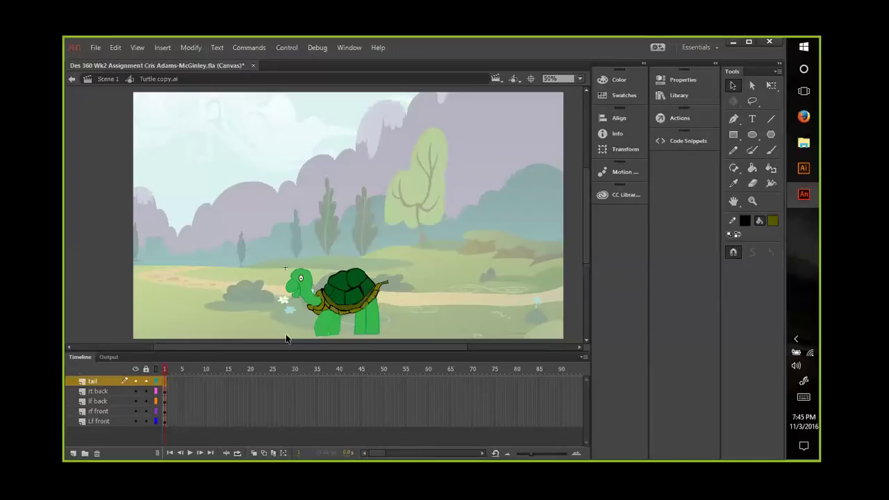
{"action": "left_click", "coordinate": [381, 285]}
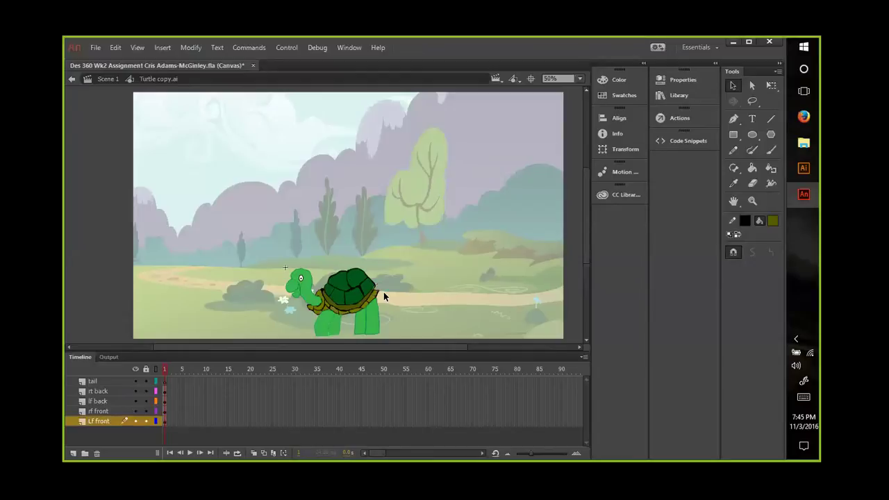
{"action": "left_click", "coordinate": [102, 381]}
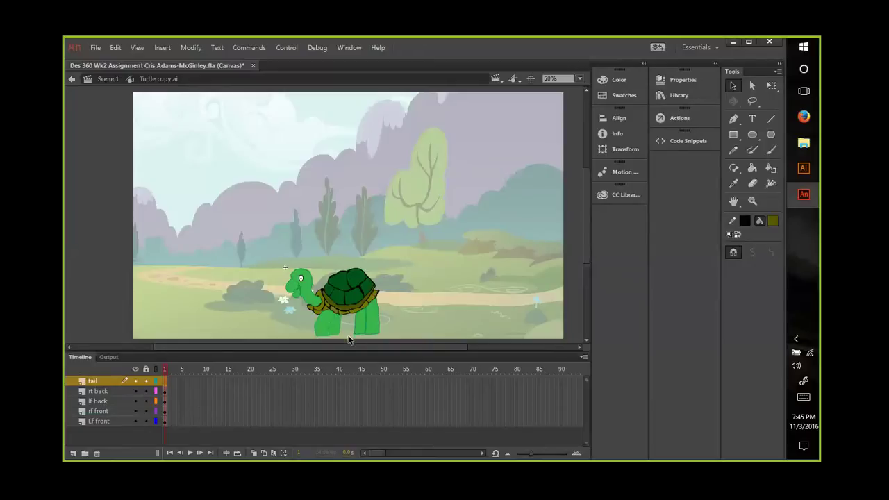
{"action": "key", "text": "ctrl+v"}
{"action": "left_click_drag", "start_coordinate": [328, 223], "coordinate": [385, 294]}
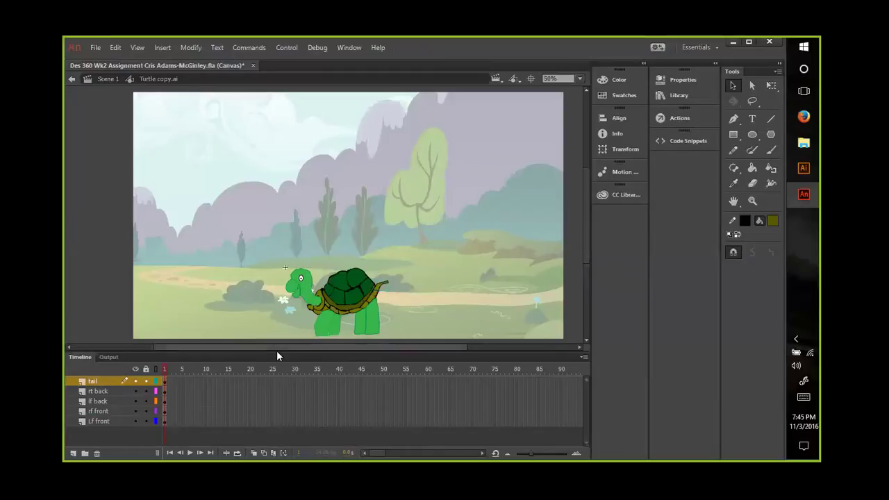
Step: Cut the foremost front leg, paste it back into the Lf front layer, and move it into place under the shell
{"action": "left_click", "coordinate": [119, 420]}
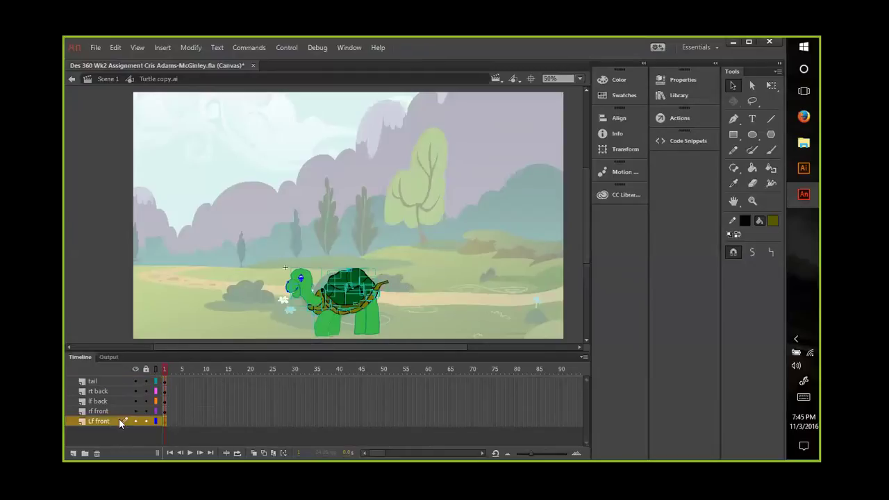
{"action": "left_click", "coordinate": [326, 329]}
{"action": "left_click", "coordinate": [322, 334]}
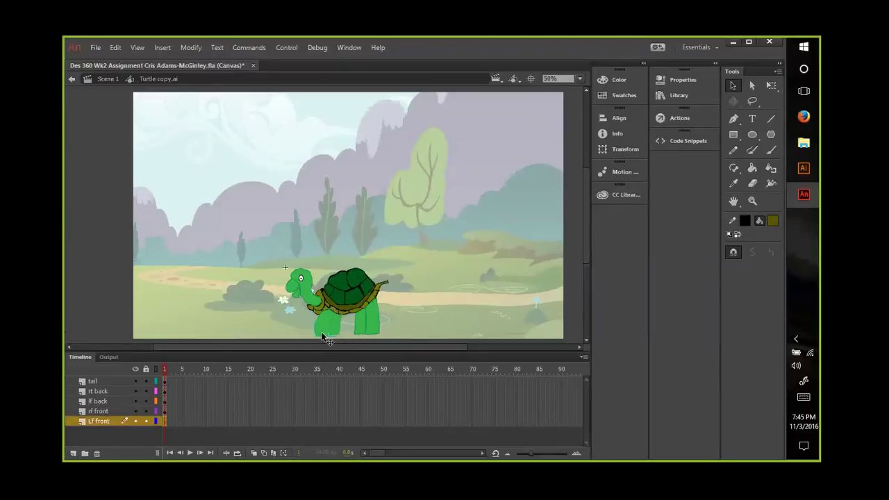
{"action": "key", "text": "Delete"}
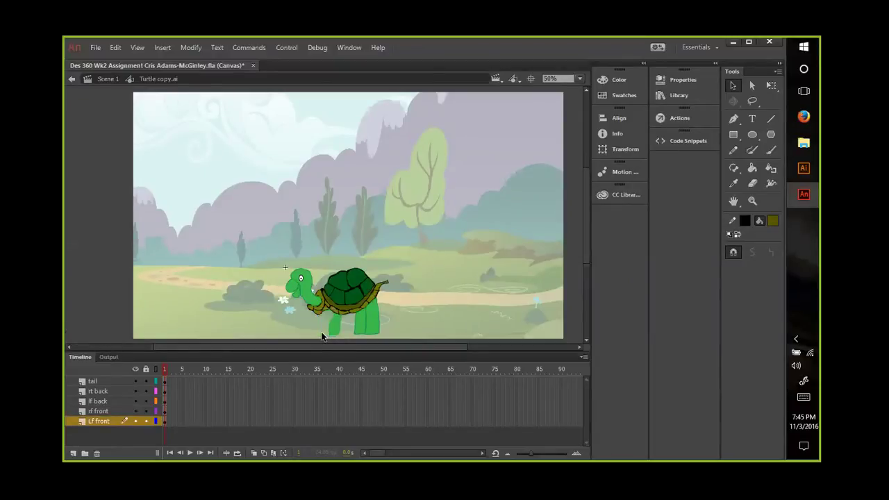
{"action": "key", "text": "ctrl+v"}
{"action": "left_click_drag", "start_coordinate": [326, 238], "coordinate": [322, 335]}
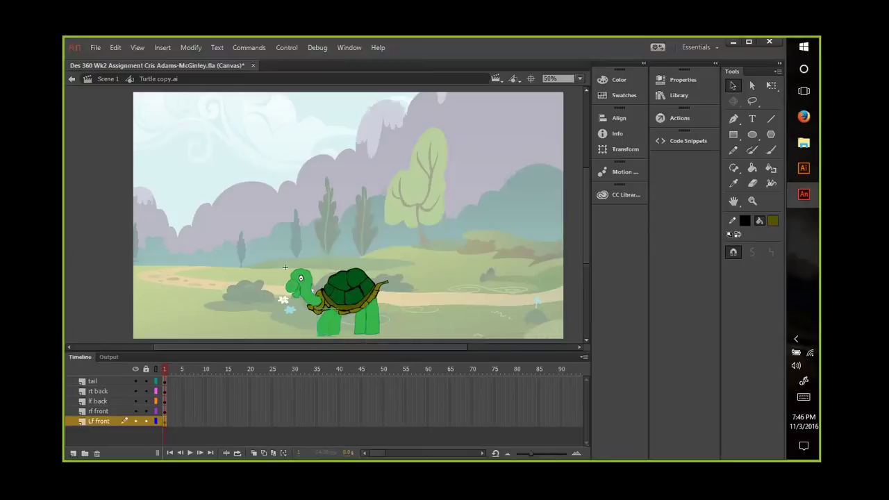
Step: Add a layer above the tail layer and name it Lower Jaw
{"action": "left_click", "coordinate": [72, 453]}
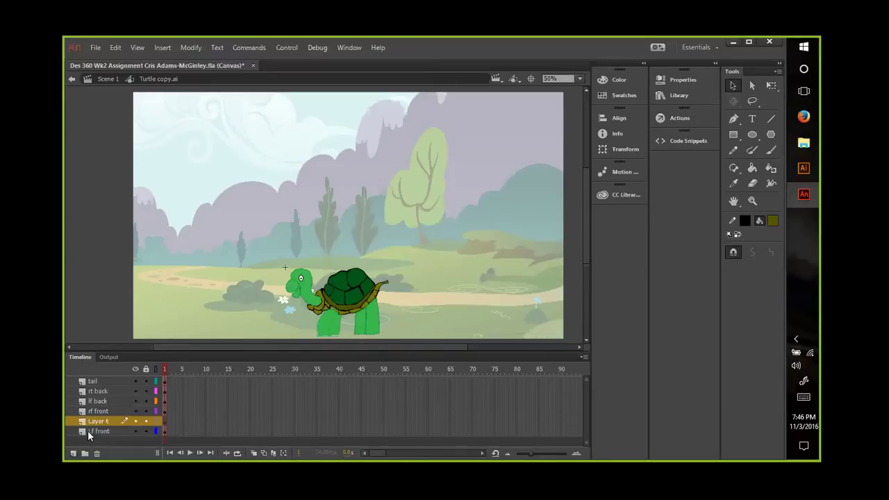
{"action": "left_click_drag", "start_coordinate": [95, 422], "coordinate": [97, 384]}
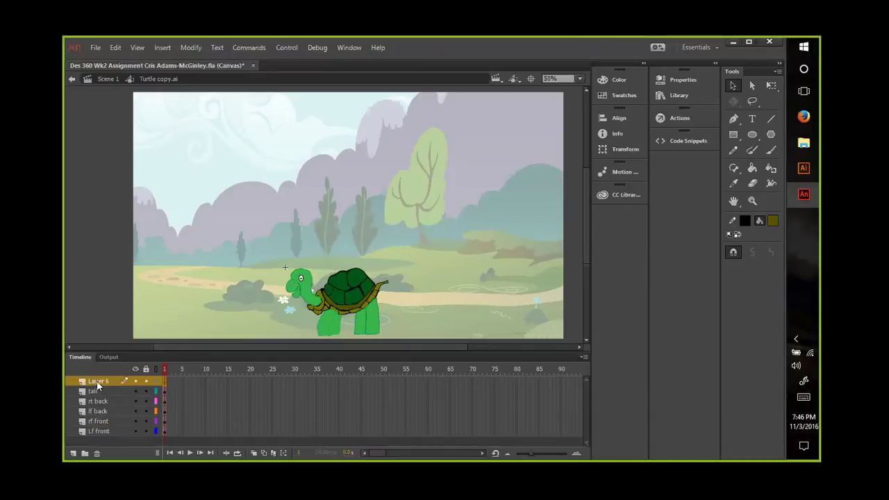
{"action": "double_click", "coordinate": [98, 382]}
{"action": "type", "text": "L"}
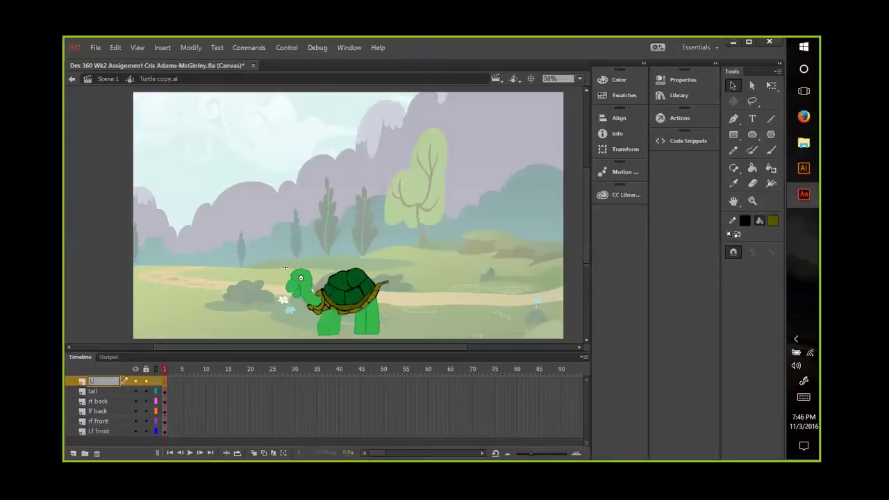
{"action": "type", "text": "ower Jaw"}
{"action": "key", "text": "Return"}
Step: Cut the turtle's lower jaw from Lf front, paste it into the Lower Jaw layer, and move it back under the head
{"action": "left_click", "coordinate": [98, 430]}
{"action": "left_click", "coordinate": [98, 381]}
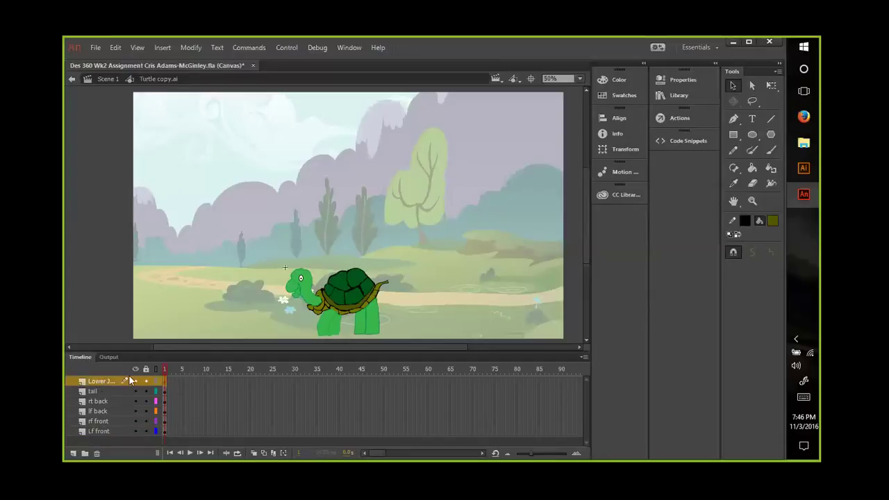
{"action": "left_click", "coordinate": [296, 302]}
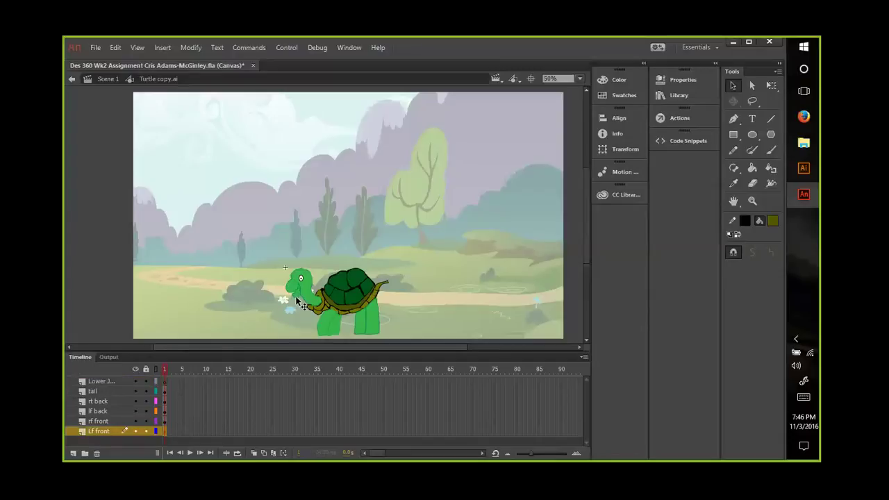
{"action": "left_click", "coordinate": [94, 383]}
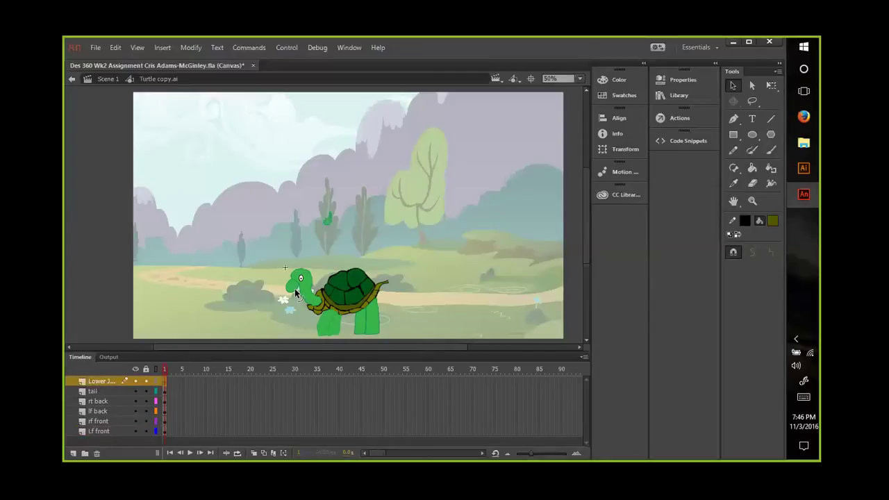
{"action": "left_click_drag", "start_coordinate": [327, 222], "coordinate": [296, 297]}
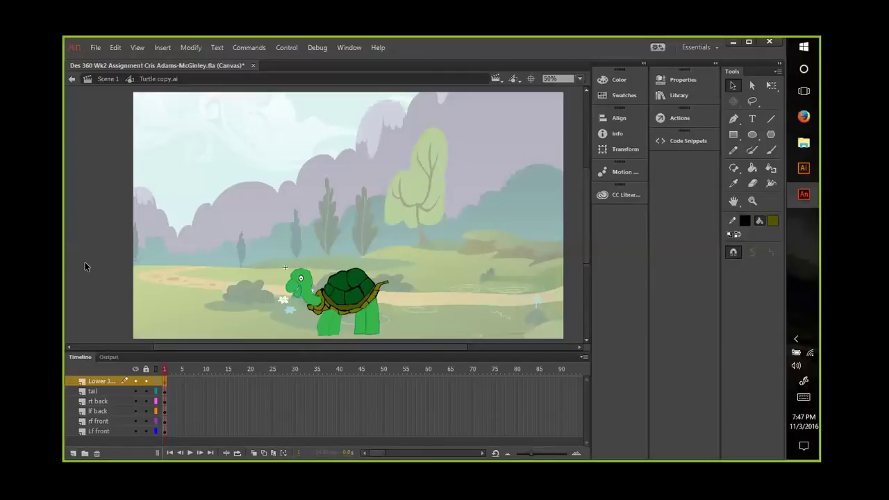
Step: Return to Scene 1, add a new layer, and place Turtle.ai from the library at the far left end of the path
{"action": "double_click", "coordinate": [85, 263]}
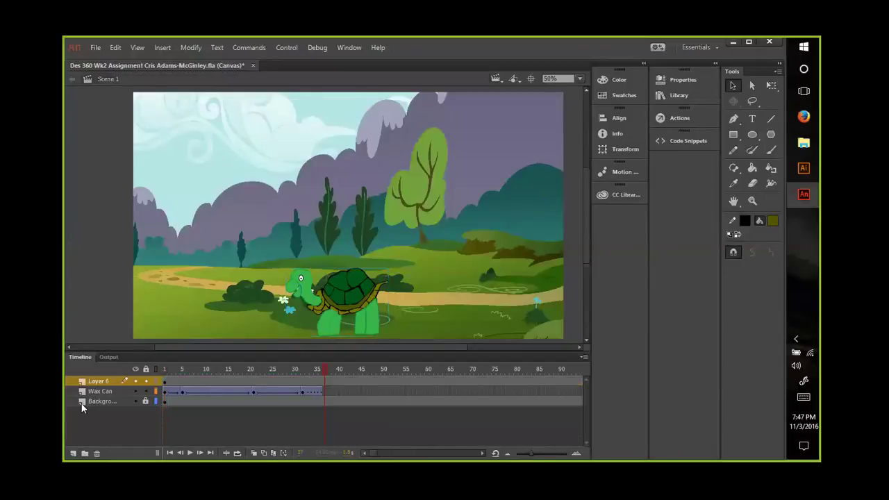
{"action": "left_click", "coordinate": [72, 453]}
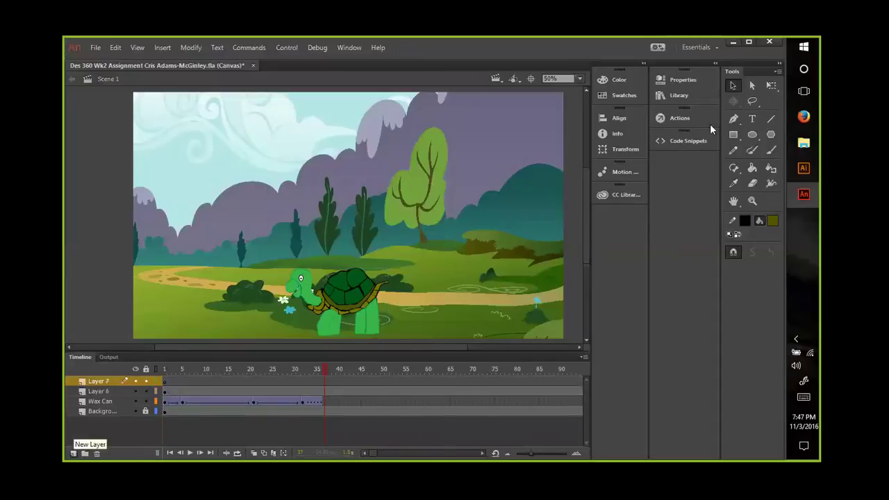
{"action": "left_click", "coordinate": [676, 97]}
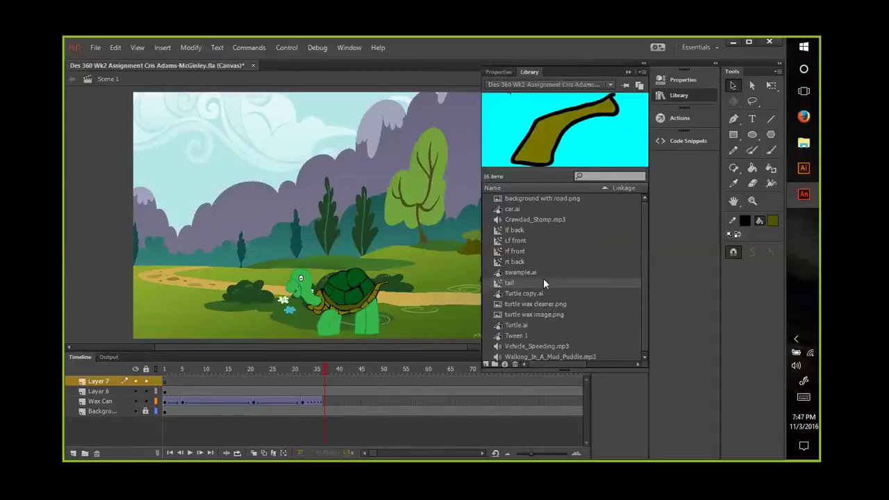
{"action": "left_click", "coordinate": [518, 324]}
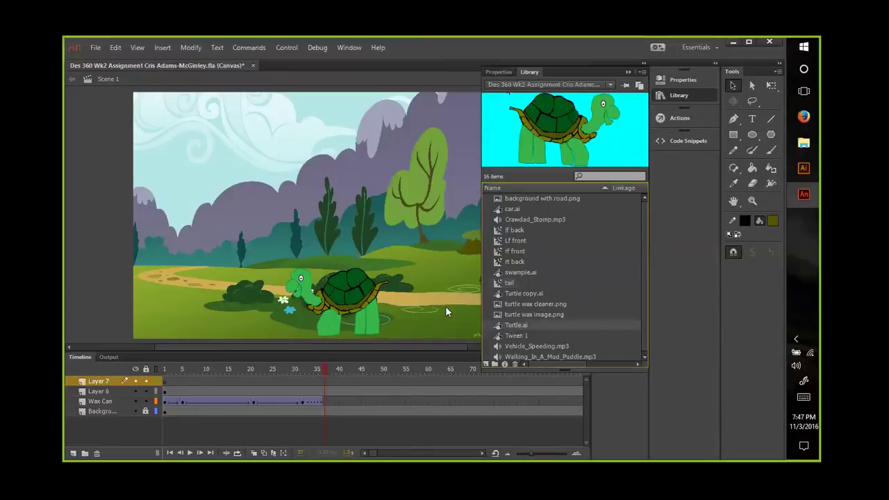
{"action": "left_click_drag", "start_coordinate": [163, 265], "coordinate": [163, 266]}
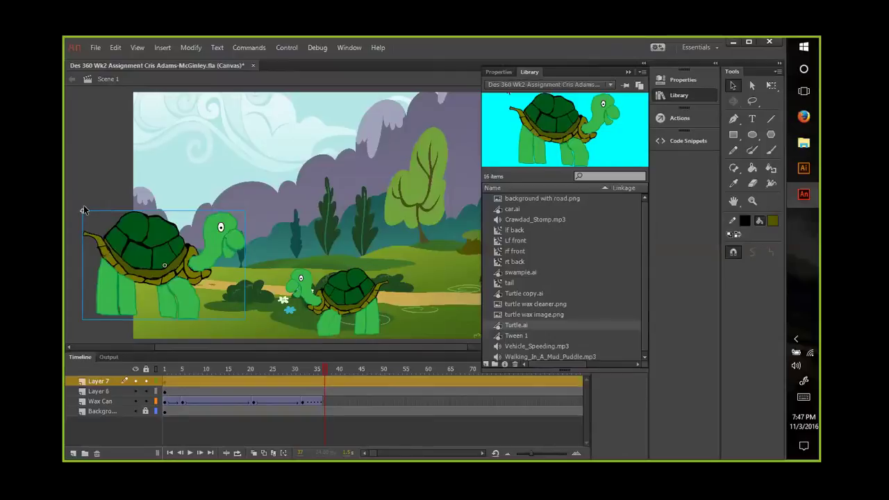
Step: Scale the newly placed turtle down with Free Transform until it looks small and distant on the path, then deselect it
{"action": "key", "text": "q"}
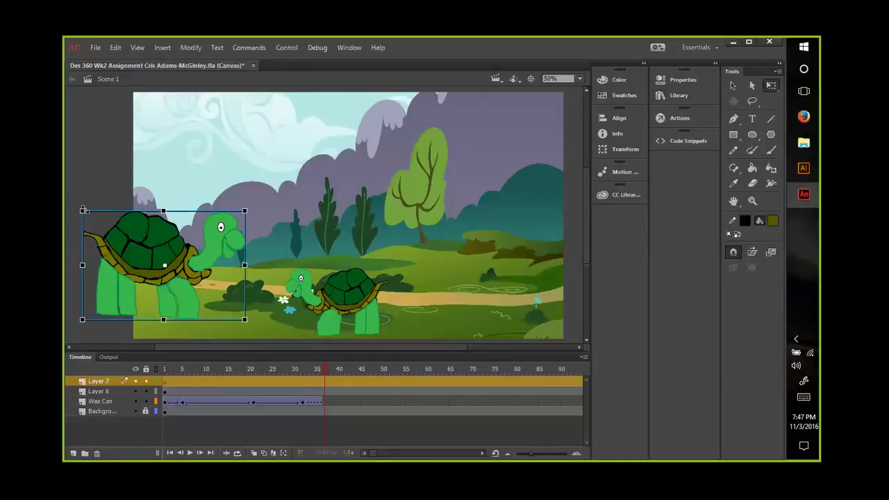
{"action": "left_click_drag", "start_coordinate": [84, 209], "coordinate": [139, 234]}
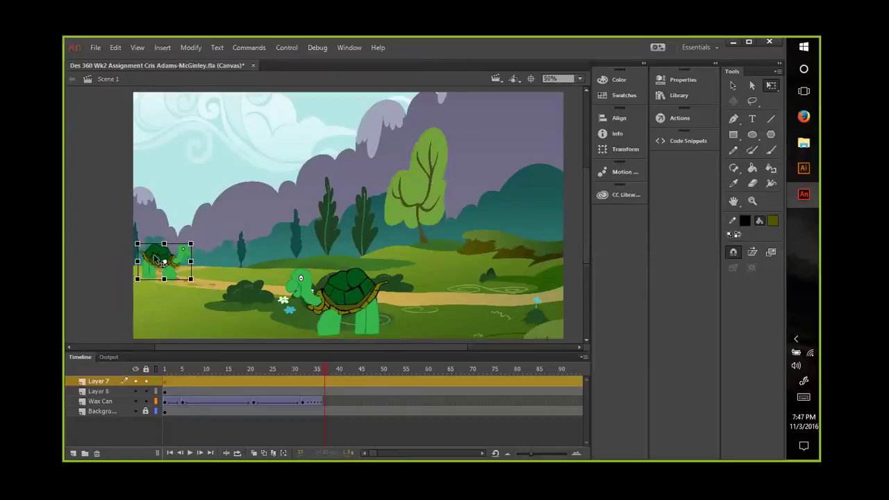
{"action": "left_click_drag", "start_coordinate": [138, 243], "coordinate": [144, 248]}
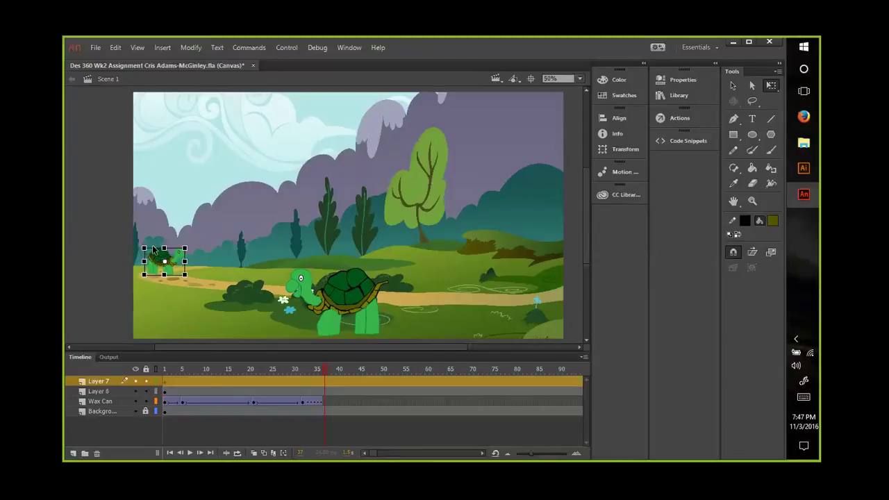
{"action": "left_click", "coordinate": [451, 252]}
{"action": "left_click", "coordinate": [733, 85]}
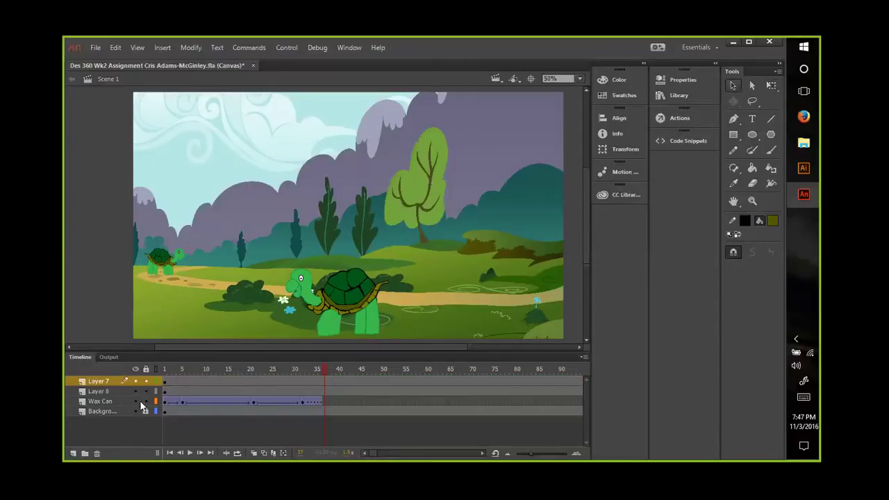
Step: Open the small distant turtle's Turtle.ai symbol for editing in place
{"action": "double_click", "coordinate": [102, 381]}
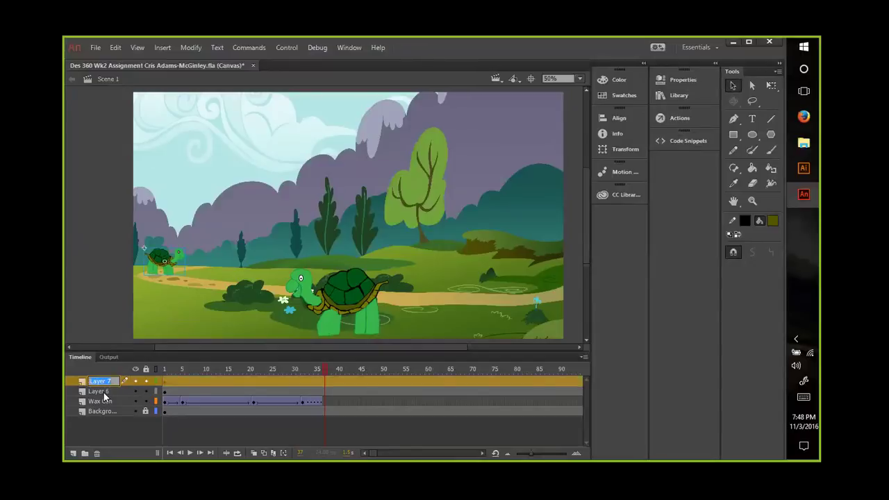
{"action": "left_click", "coordinate": [102, 269]}
{"action": "double_click", "coordinate": [160, 257]}
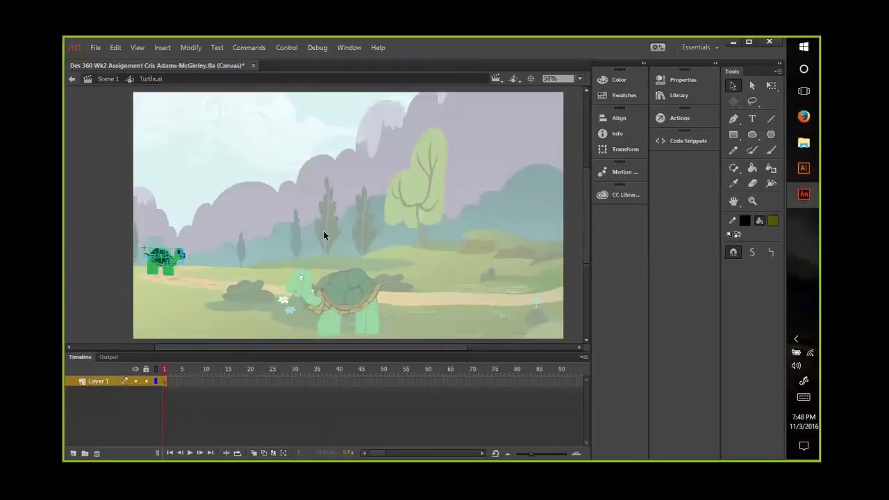
{"action": "key", "text": "ctrl+equal"}
{"action": "key", "text": "ctrl+equal"}
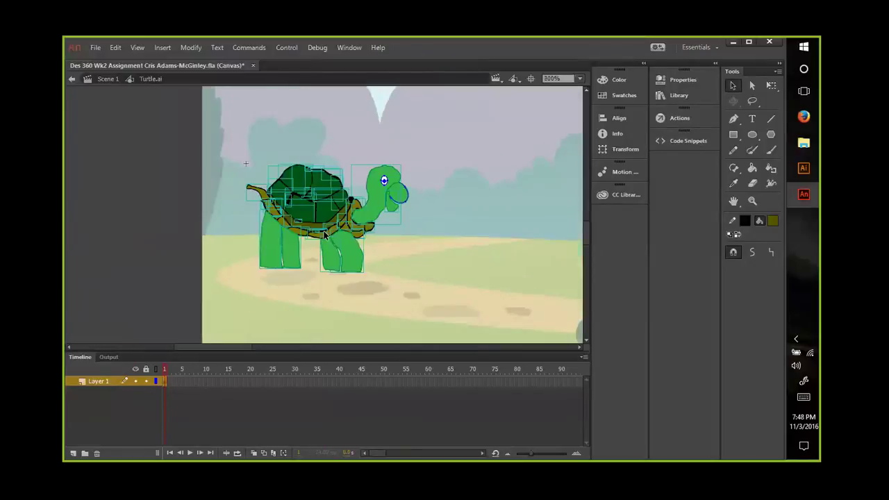
{"action": "key", "text": "ctrl+equal"}
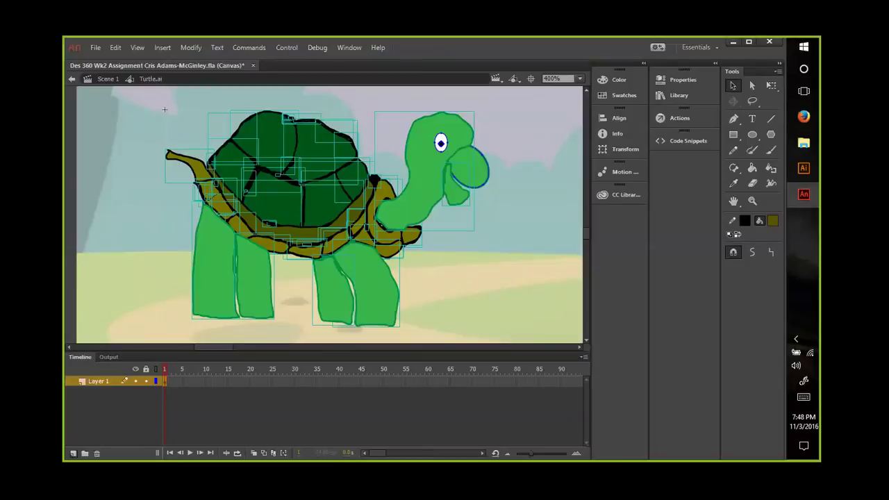
Step: Add five new layers above Layer 1 inside the Turtle.ai symbol
{"action": "left_click", "coordinate": [73, 452]}
{"action": "left_click", "coordinate": [73, 453]}
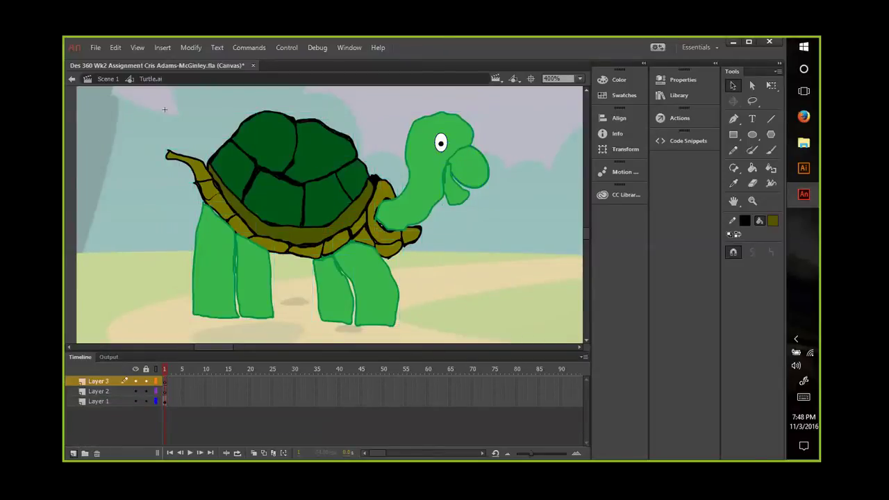
{"action": "left_click", "coordinate": [73, 453]}
{"action": "left_click", "coordinate": [73, 453]}
{"action": "left_click", "coordinate": [73, 453]}
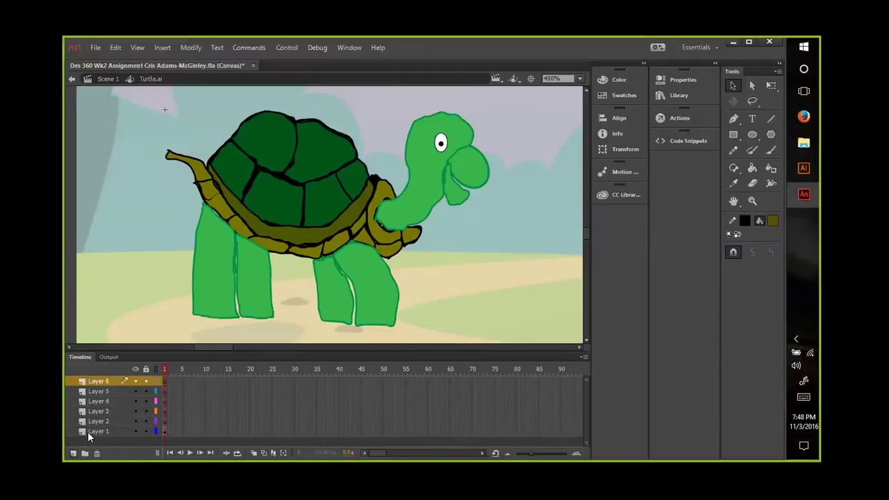
Step: Isolate the front leg nearer the belly from Layer 1 and rename that layer Lf front
{"action": "left_click", "coordinate": [87, 431]}
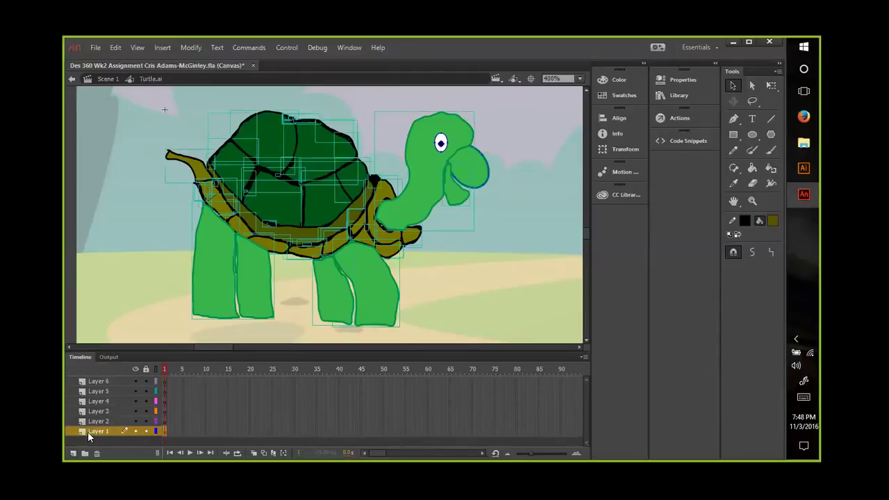
{"action": "double_click", "coordinate": [337, 324]}
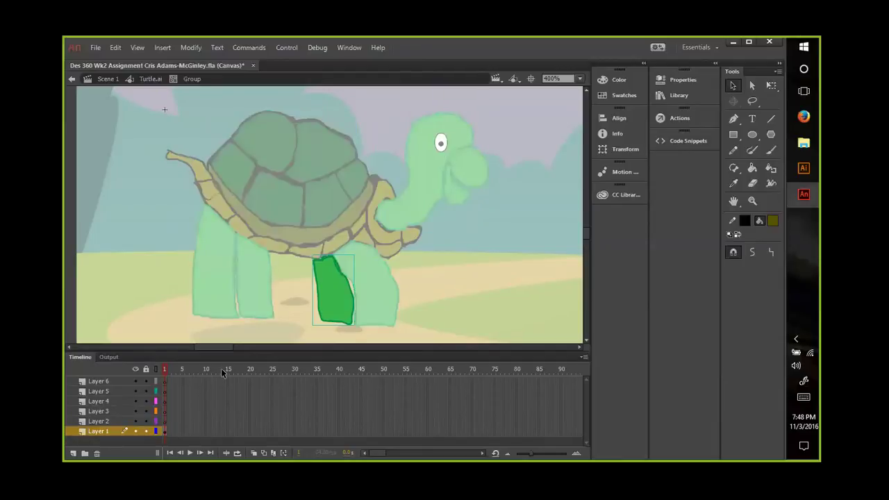
{"action": "left_click", "coordinate": [126, 431]}
{"action": "double_click", "coordinate": [100, 430]}
{"action": "type", "text": "Lf"}
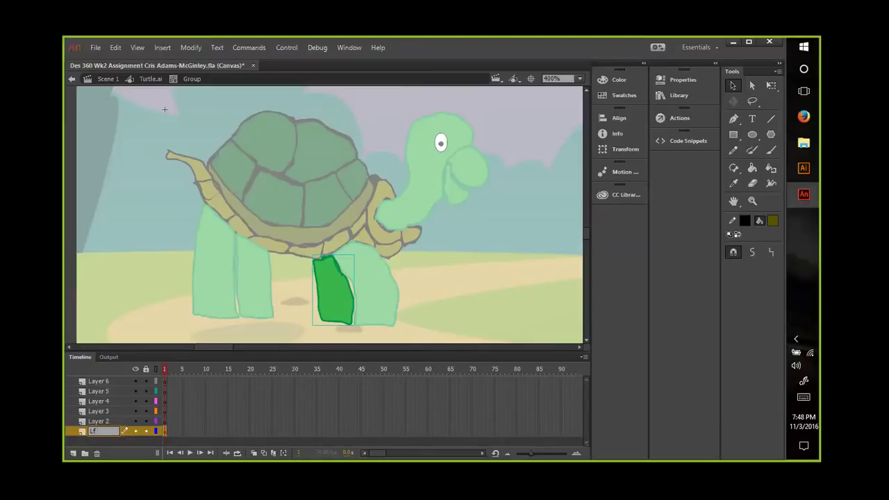
{"action": "type", "text": " front"}
{"action": "left_click", "coordinate": [387, 324]}
Step: Isolate the turtle's foremost leg group and rename Layer 2 as Rf front
{"action": "left_click", "coordinate": [92, 420]}
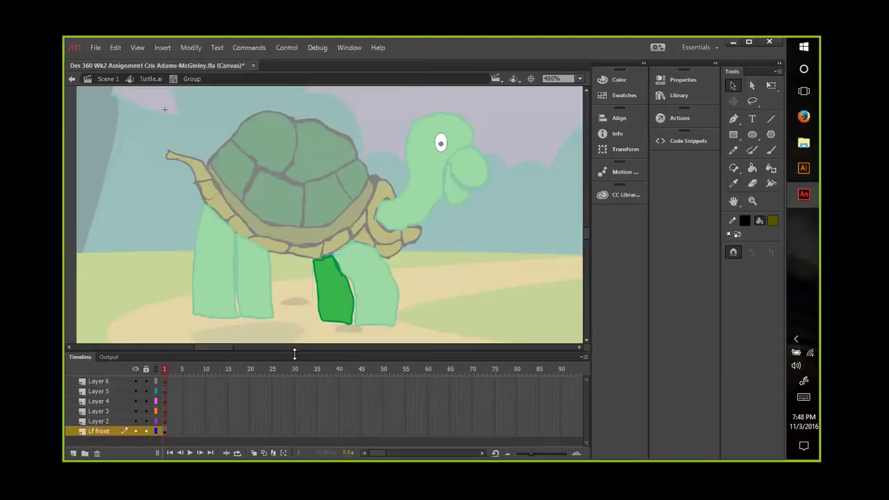
{"action": "double_click", "coordinate": [370, 327]}
{"action": "left_click", "coordinate": [369, 327]}
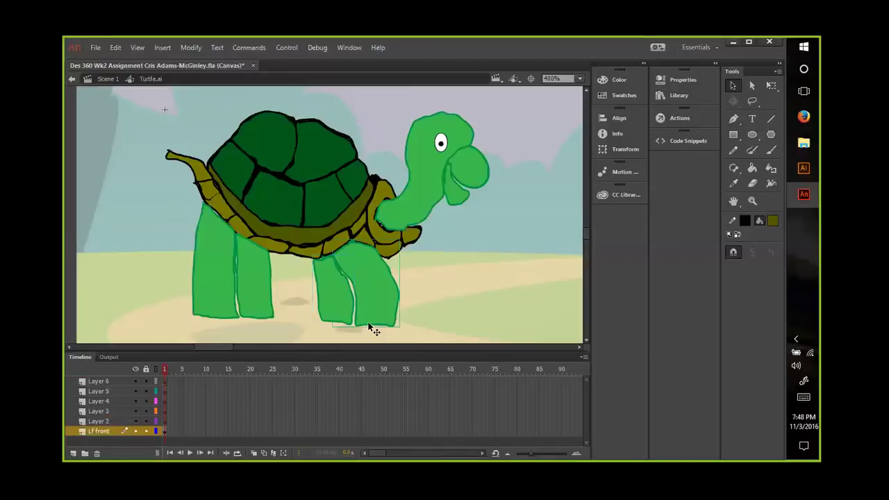
{"action": "double_click", "coordinate": [368, 327]}
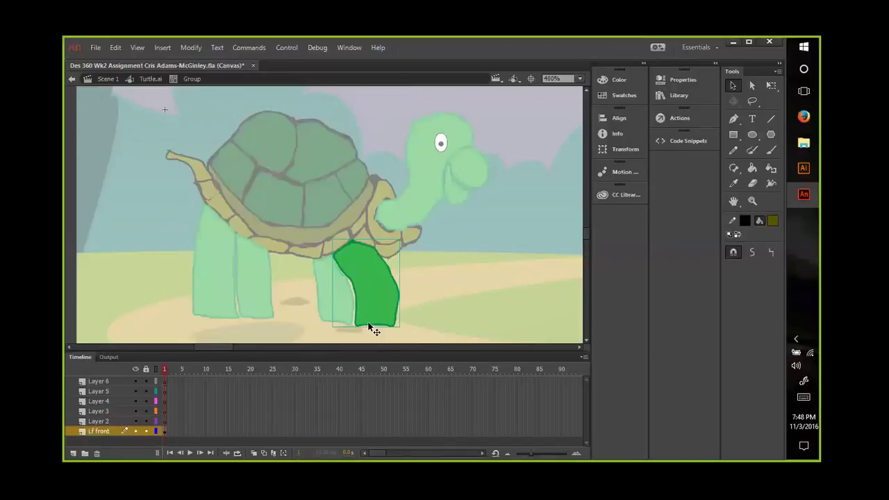
{"action": "left_click", "coordinate": [166, 421]}
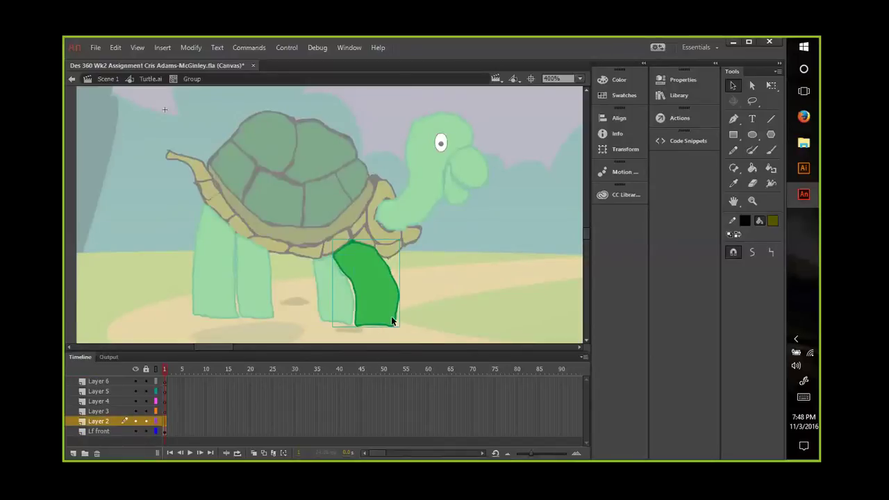
{"action": "double_click", "coordinate": [99, 420]}
{"action": "type", "text": "Rf fr"}
Step: Isolate the back leg nearer the belly and rename Layer 3 as rf back
{"action": "left_click", "coordinate": [111, 411]}
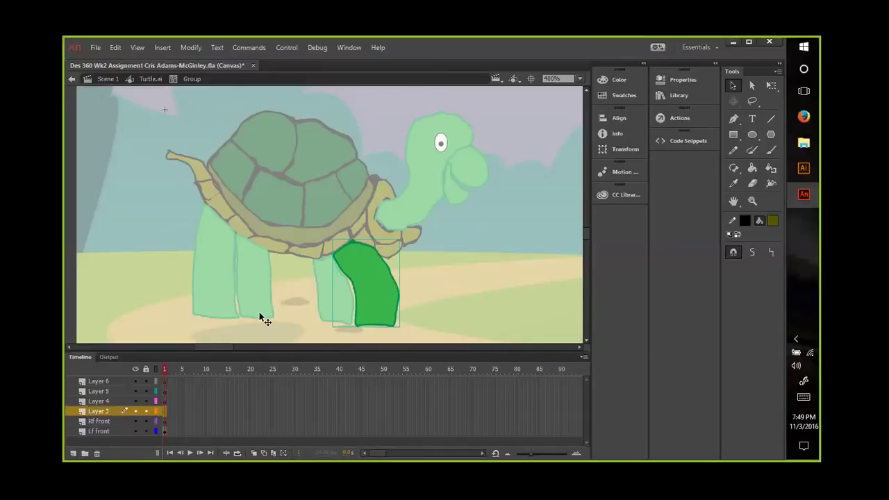
{"action": "left_click", "coordinate": [263, 315]}
{"action": "double_click", "coordinate": [260, 313]}
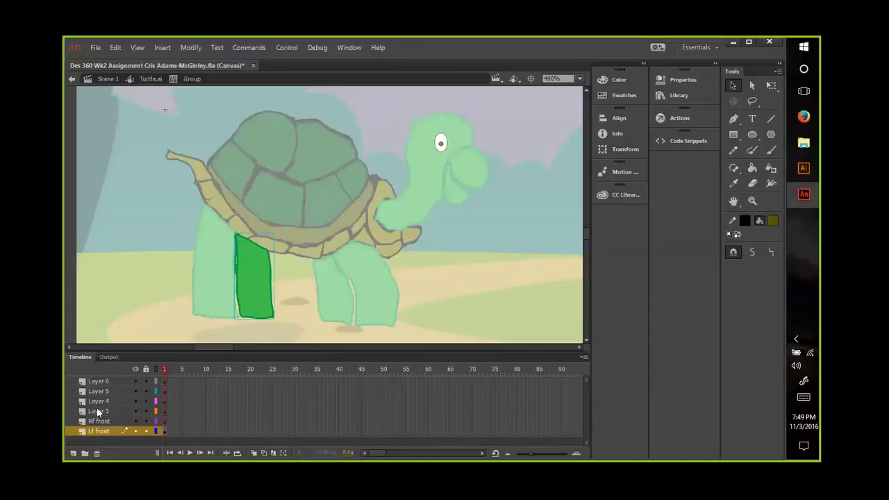
{"action": "left_click", "coordinate": [97, 411]}
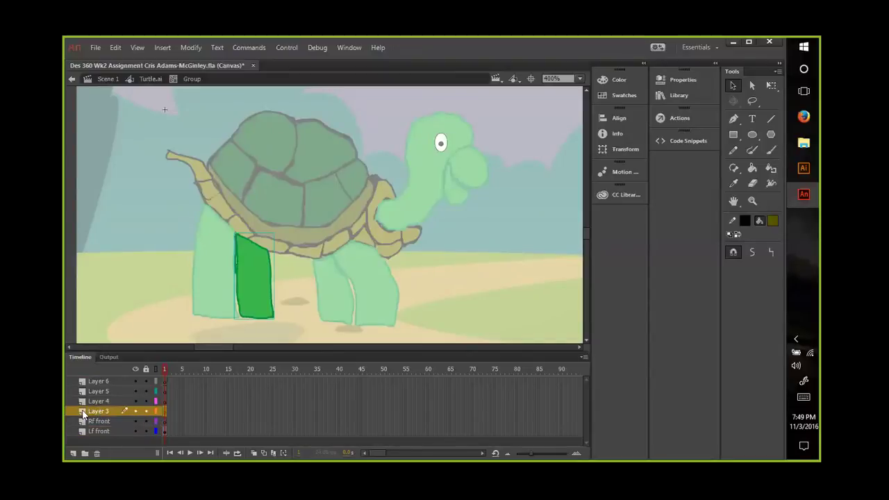
{"action": "key", "text": "r"}
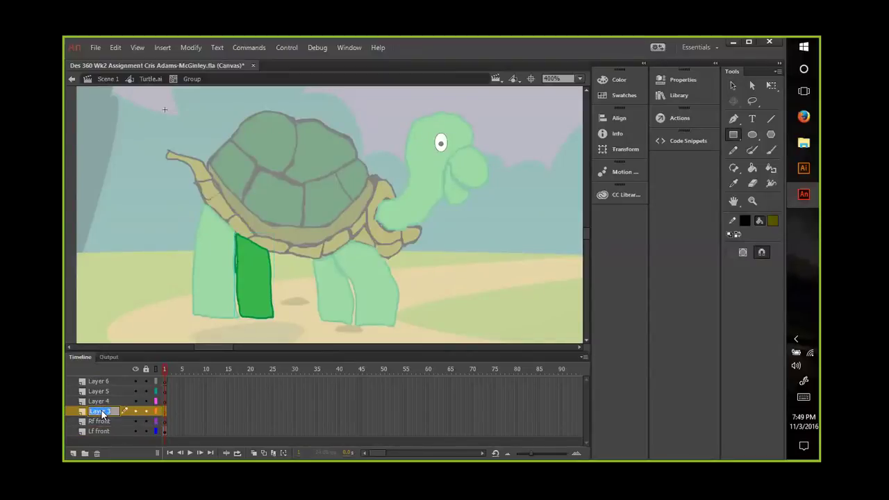
{"action": "type", "text": "rf ba"}
{"action": "type", "text": "ck"}
Step: Isolate the turtle's rearmost leg group and rename Layer 4 as lf back
{"action": "double_click", "coordinate": [102, 401]}
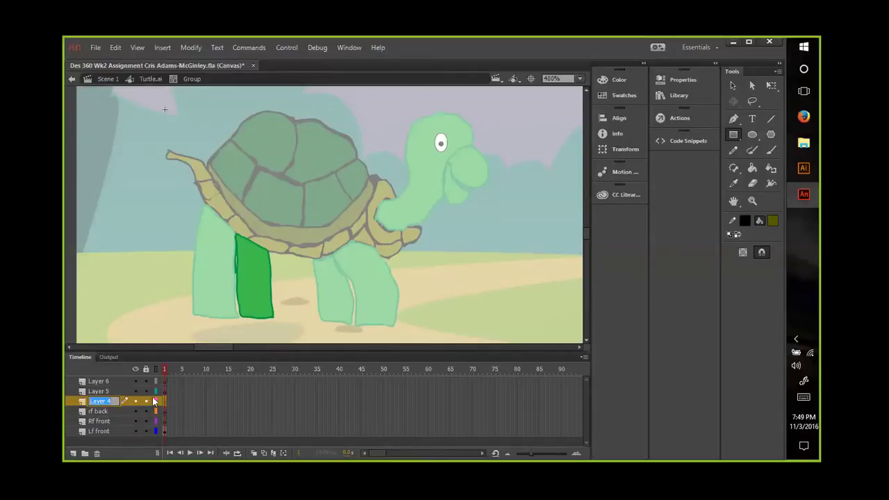
{"action": "left_click", "coordinate": [206, 312]}
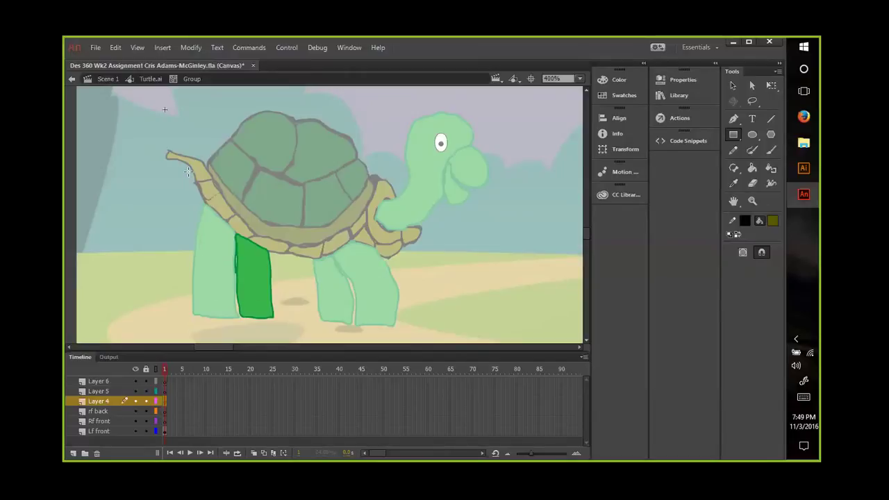
{"action": "key", "text": "ctrl+minus"}
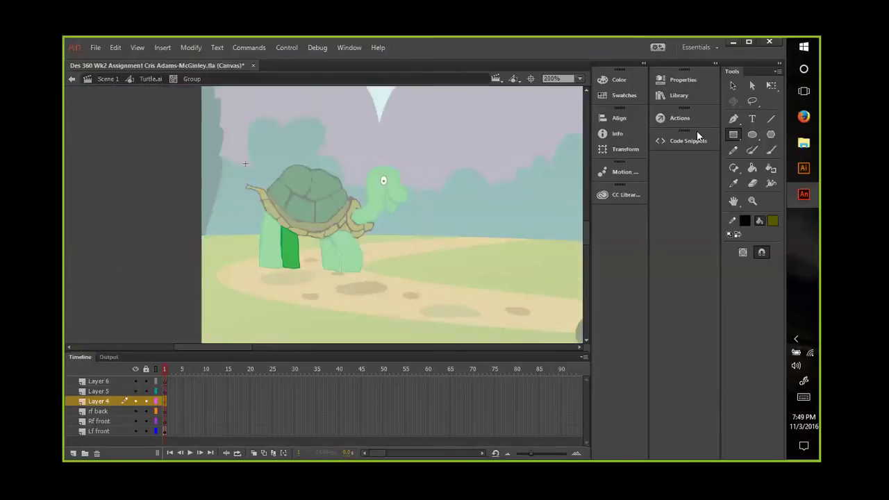
{"action": "double_click", "coordinate": [276, 263]}
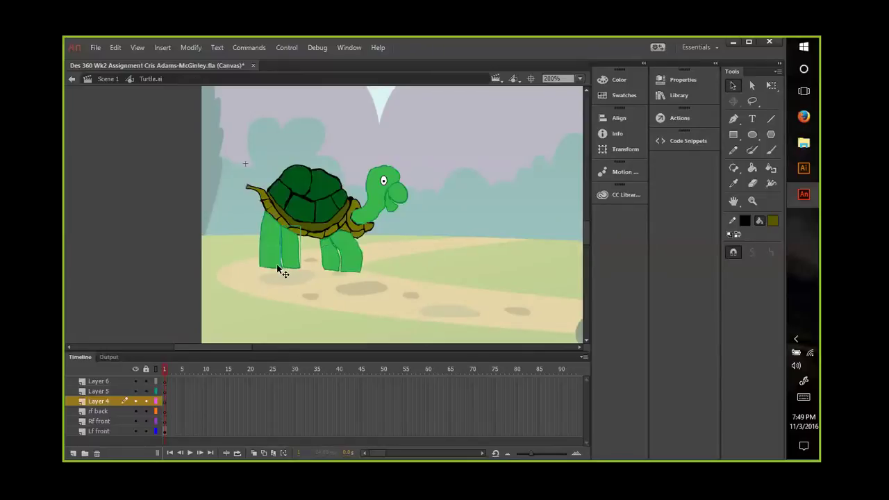
{"action": "double_click", "coordinate": [277, 263]}
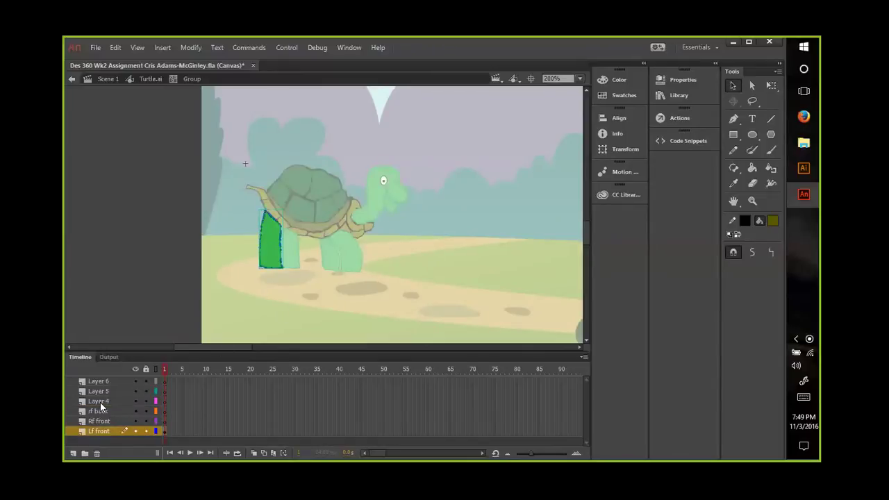
{"action": "left_click", "coordinate": [100, 402]}
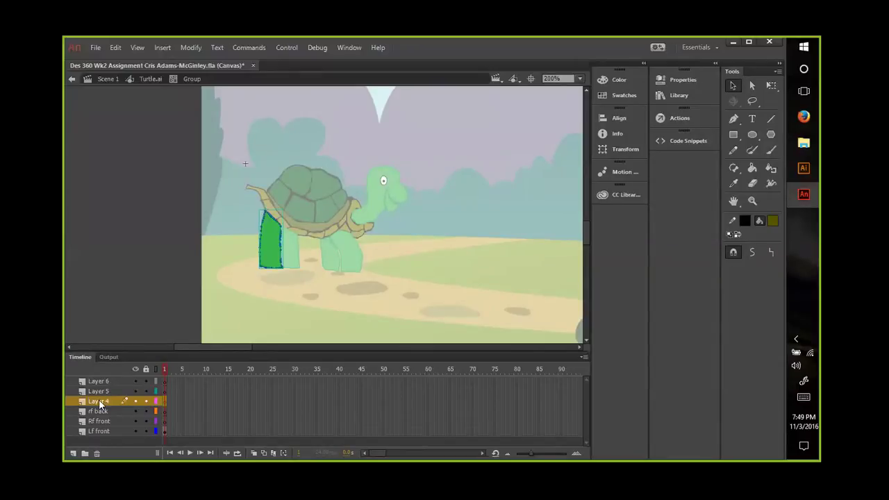
{"action": "type", "text": "lf back"}
Step: Isolate the turtle's tail group and rename Layer 5 as tail
{"action": "left_click", "coordinate": [91, 390]}
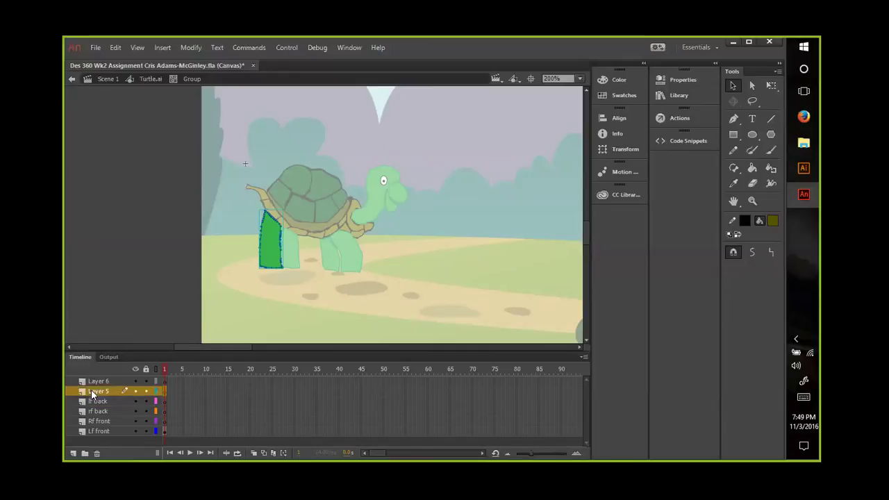
{"action": "double_click", "coordinate": [261, 192]}
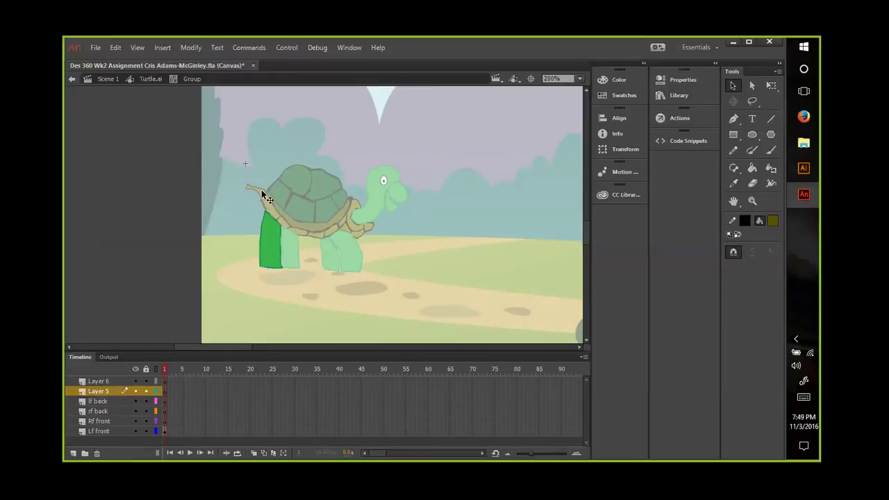
{"action": "double_click", "coordinate": [90, 389]}
{"action": "type", "text": "tail"}
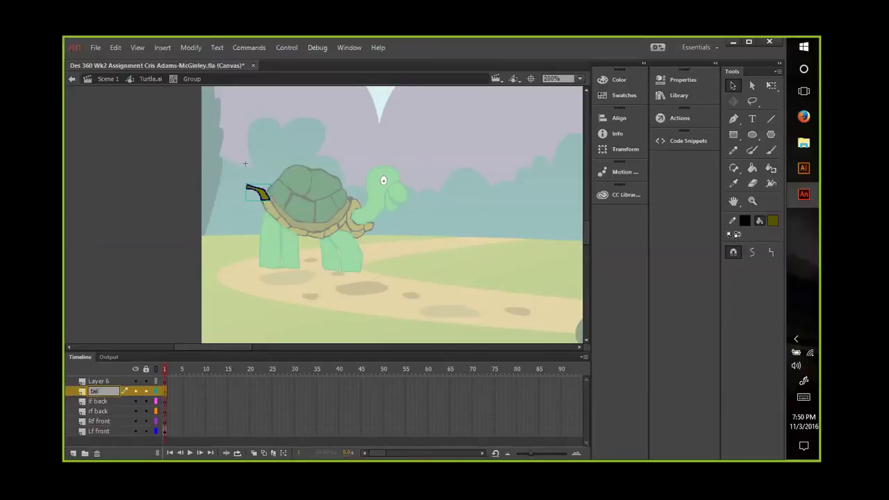
Step: Isolate the turtle's lower jaw group, rename Layer 6 as lowerjaw, and deselect the jaw
{"action": "left_click", "coordinate": [390, 207]}
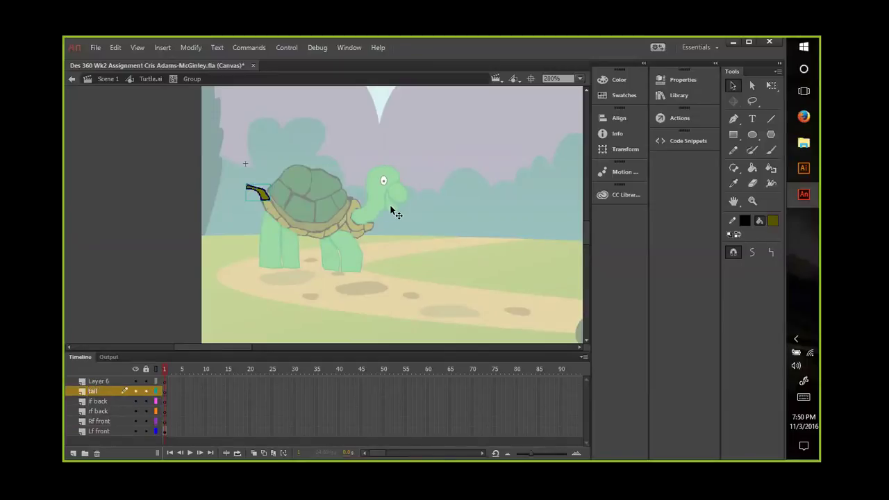
{"action": "double_click", "coordinate": [99, 381]}
{"action": "type", "text": "lower "}
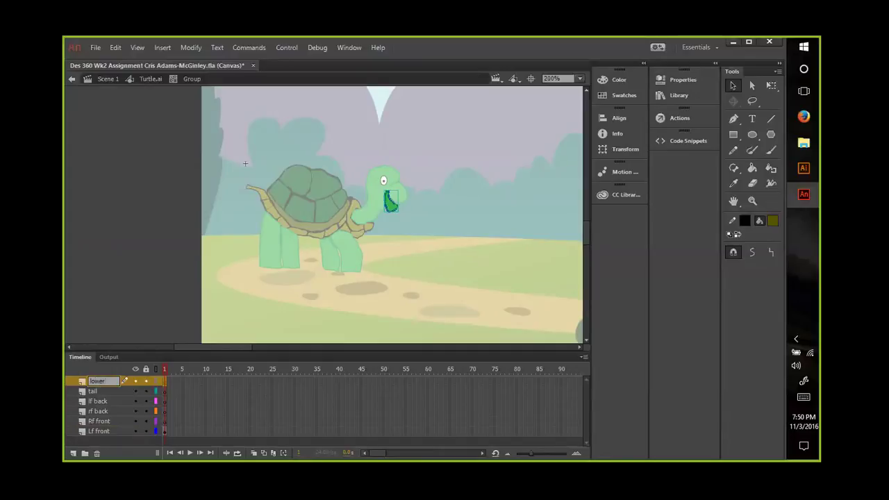
{"action": "type", "text": "jaw"}
{"action": "key", "text": "Return"}
{"action": "left_click", "coordinate": [183, 297]}
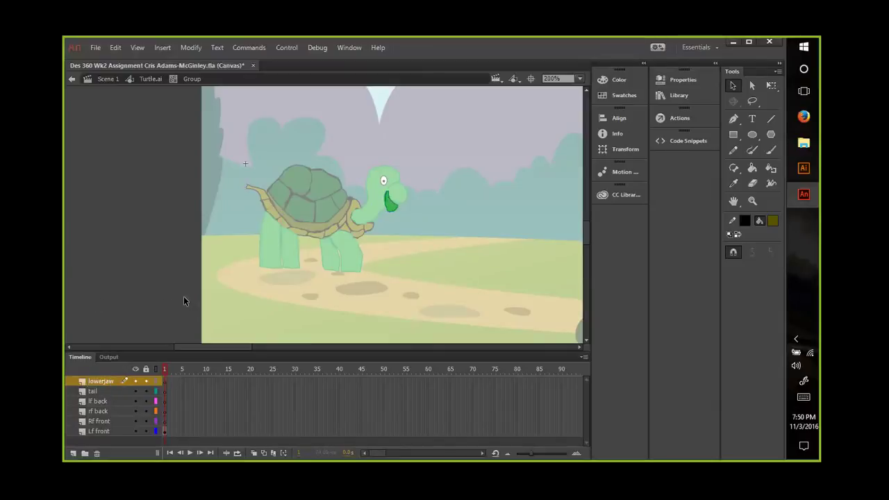
{"action": "left_click", "coordinate": [392, 209]}
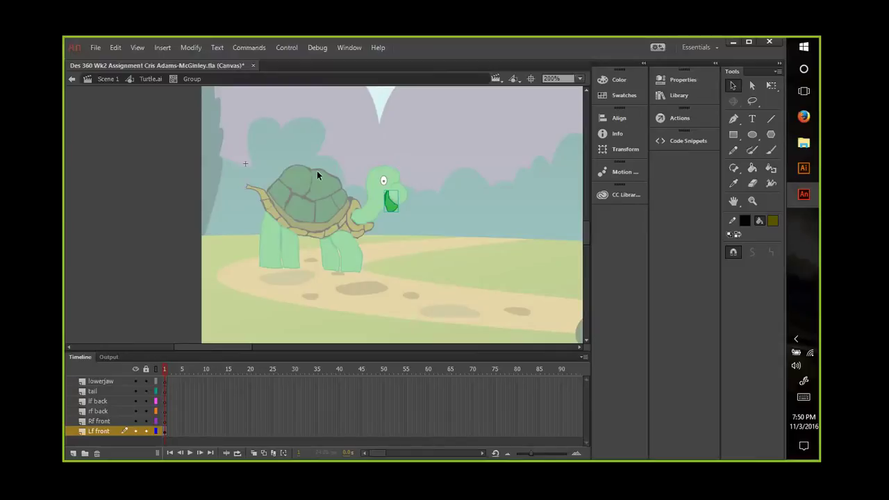
{"action": "right_click", "coordinate": [390, 210]}
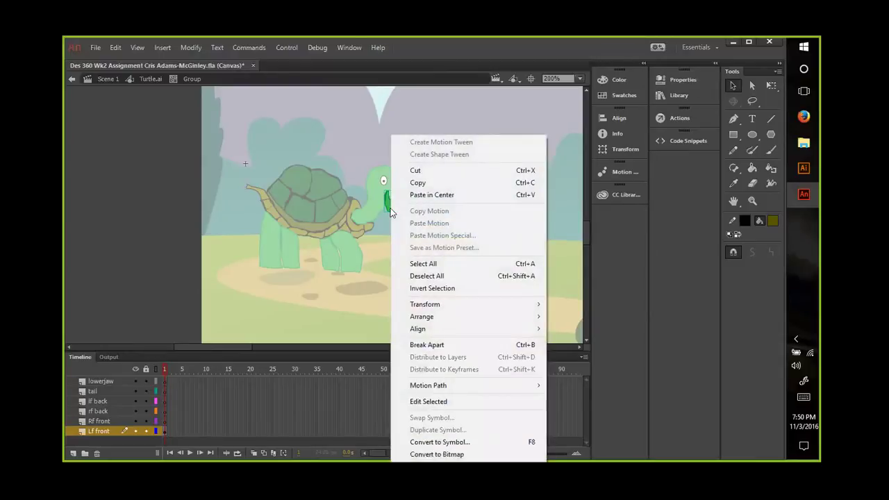
{"action": "left_click", "coordinate": [440, 443]}
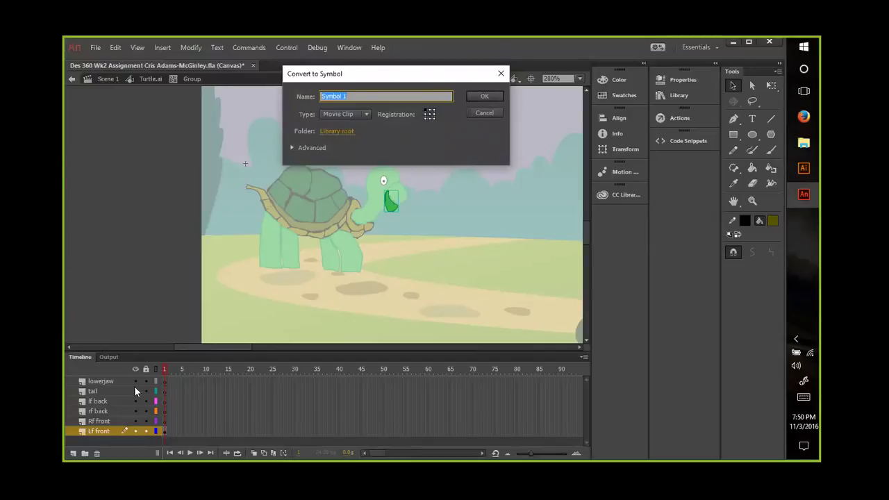
{"action": "left_click", "coordinate": [486, 113]}
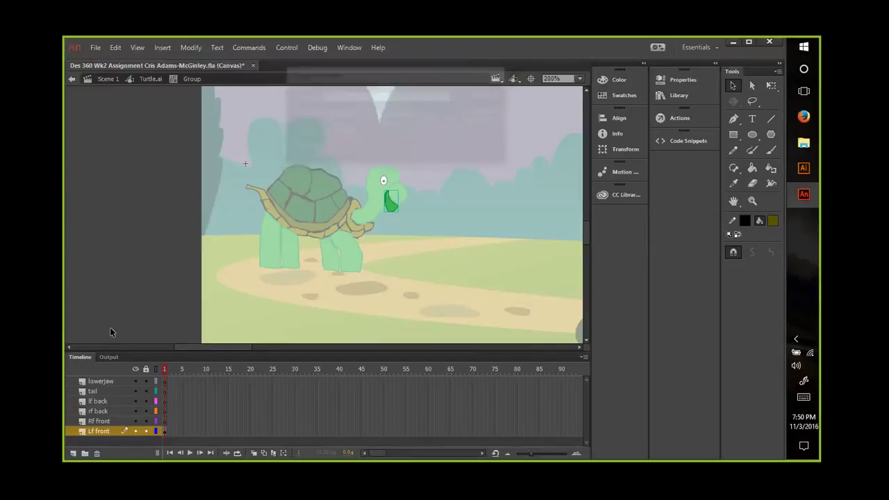
Step: Try to paste the copied lower jaw onto the lowerjaw layer and move it back to the turtle's head
{"action": "left_click", "coordinate": [101, 382]}
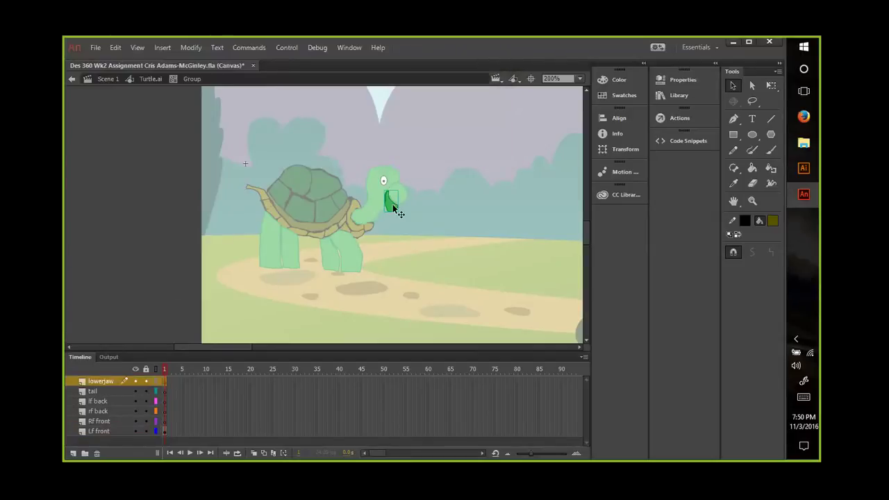
{"action": "key", "text": "ctrl+shift+a"}
{"action": "key", "text": "ctrl+shift+v"}
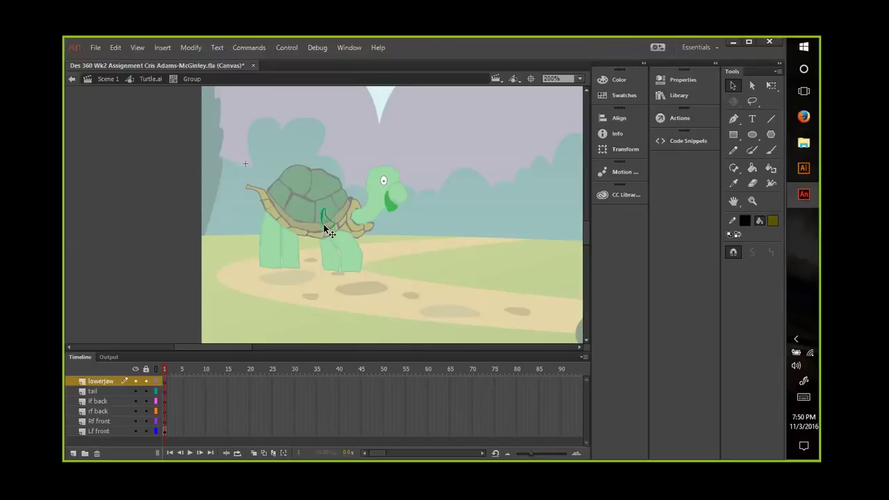
{"action": "left_click_drag", "start_coordinate": [326, 225], "coordinate": [401, 225]}
{"action": "left_click", "coordinate": [347, 221]}
{"action": "left_click_drag", "start_coordinate": [377, 184], "coordinate": [405, 215]}
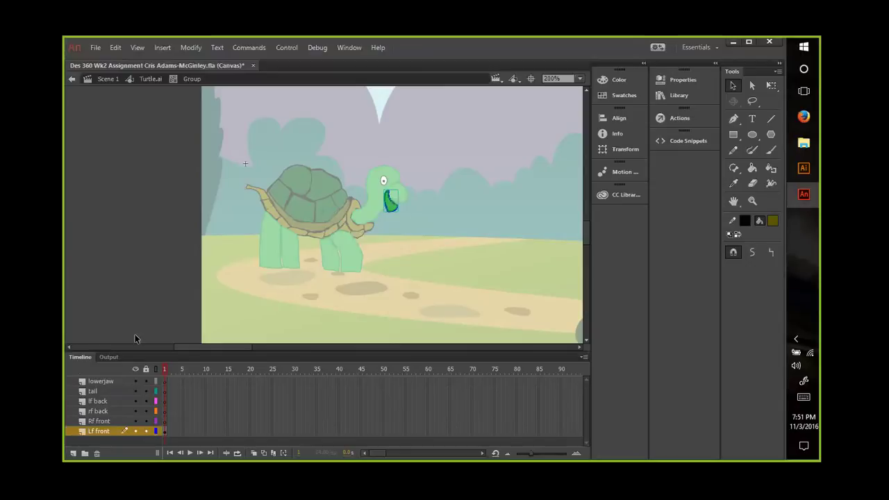
Step: Convert the turtle's lower jaw shape to a movie clip symbol named lower jaw
{"action": "left_click", "coordinate": [102, 381]}
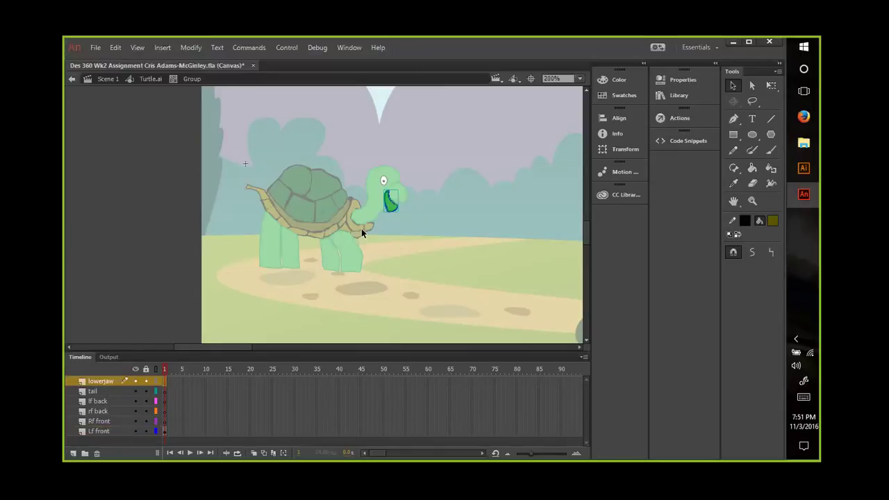
{"action": "right_click", "coordinate": [388, 207]}
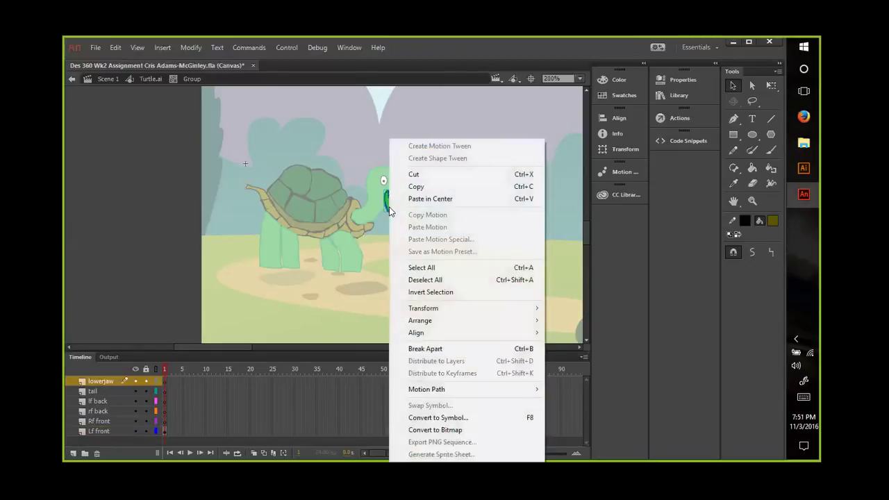
{"action": "left_click", "coordinate": [429, 417]}
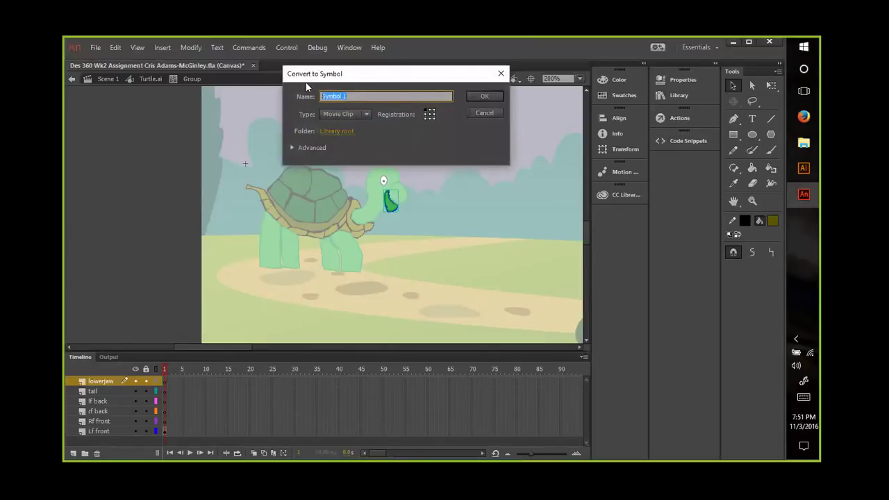
{"action": "type", "text": "lower jaw"}
{"action": "left_click", "coordinate": [480, 96]}
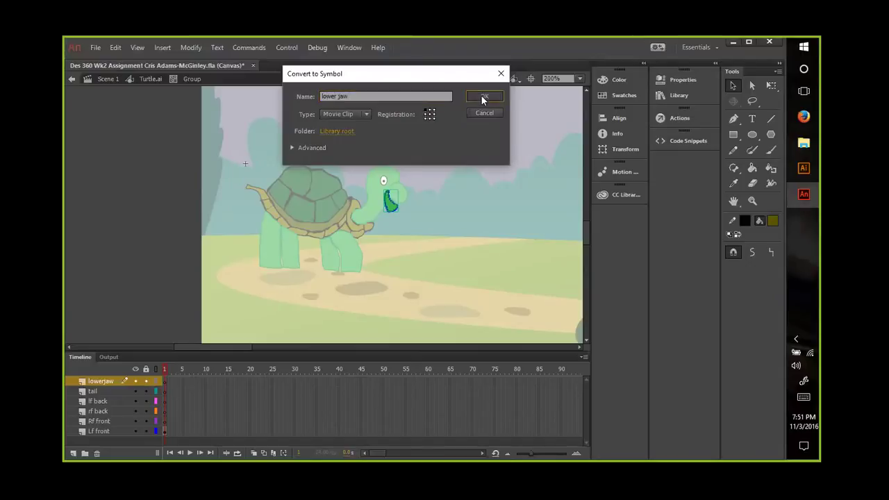
Step: Isolate the turtle's tail group for editing and make tail the active layer
{"action": "left_click", "coordinate": [260, 192]}
{"action": "left_click", "coordinate": [88, 391]}
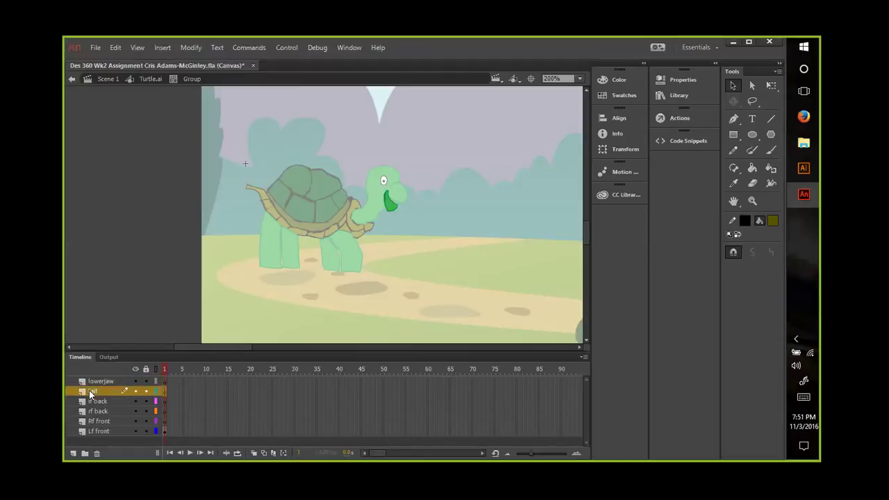
{"action": "double_click", "coordinate": [261, 197]}
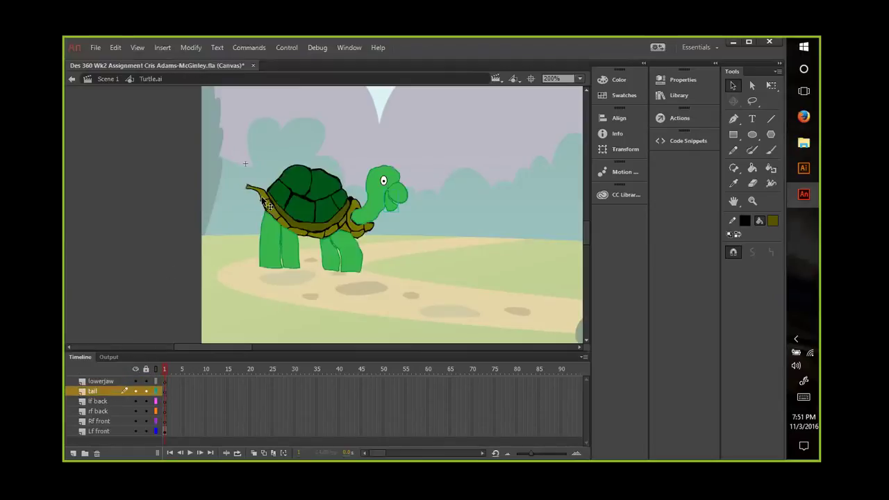
{"action": "double_click", "coordinate": [261, 196]}
{"action": "double_click", "coordinate": [261, 196]}
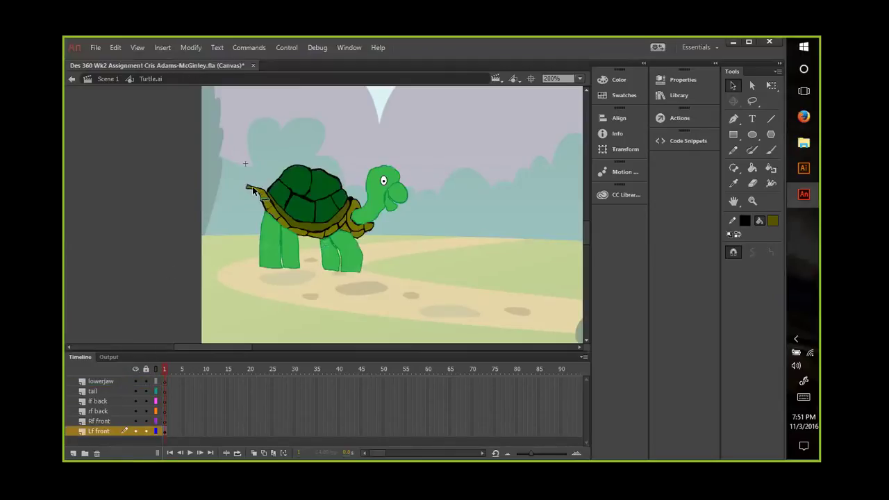
{"action": "double_click", "coordinate": [249, 187]}
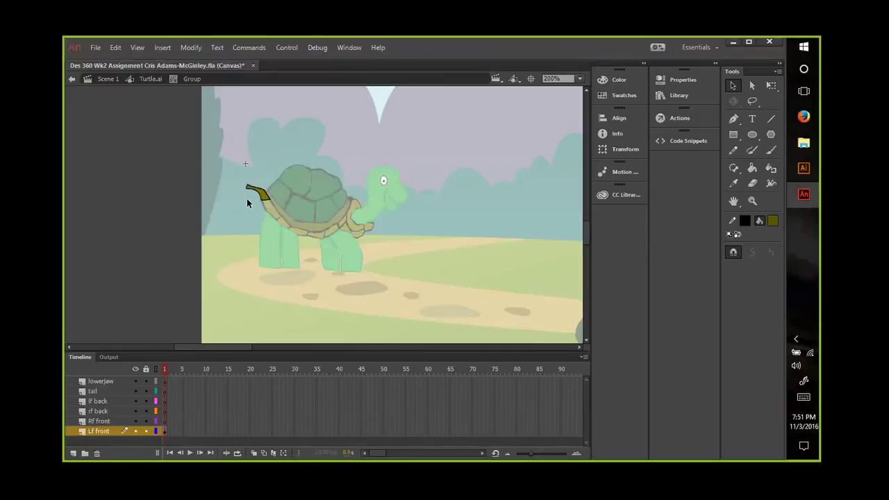
{"action": "left_click", "coordinate": [116, 392]}
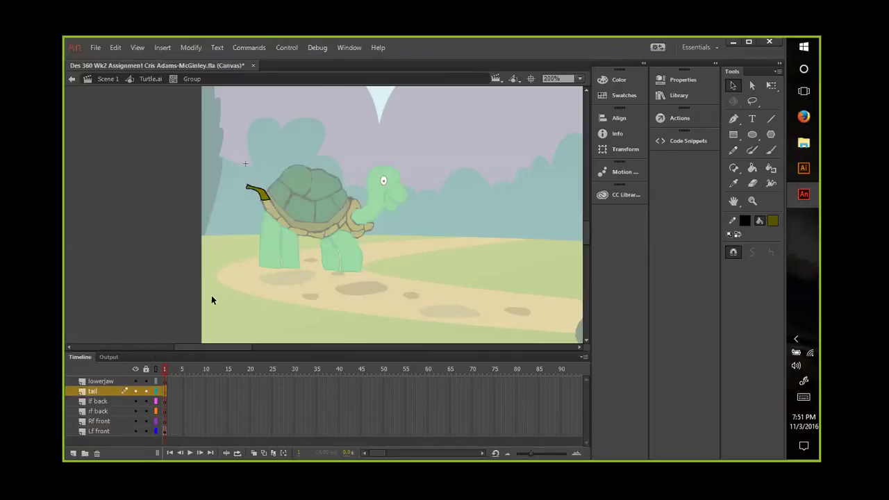
Step: Start converting the tail to a movie clip symbol, trying the names tail and Tail
{"action": "right_click", "coordinate": [259, 192]}
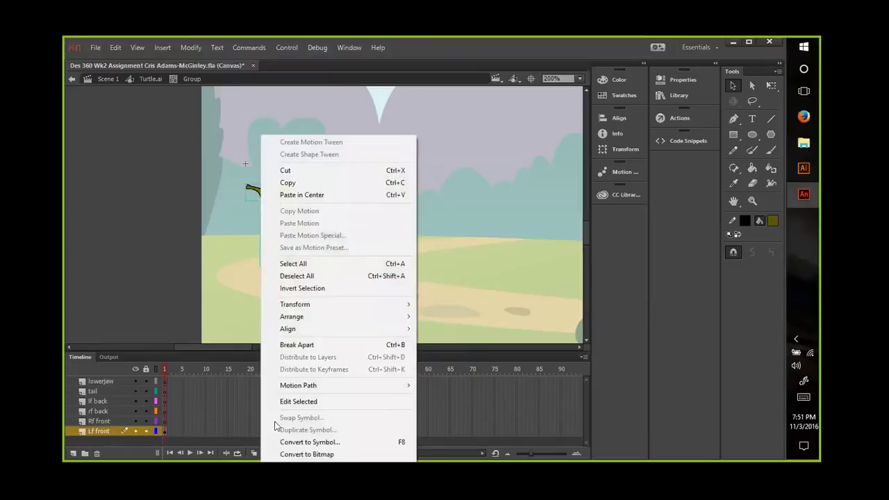
{"action": "left_click", "coordinate": [305, 442]}
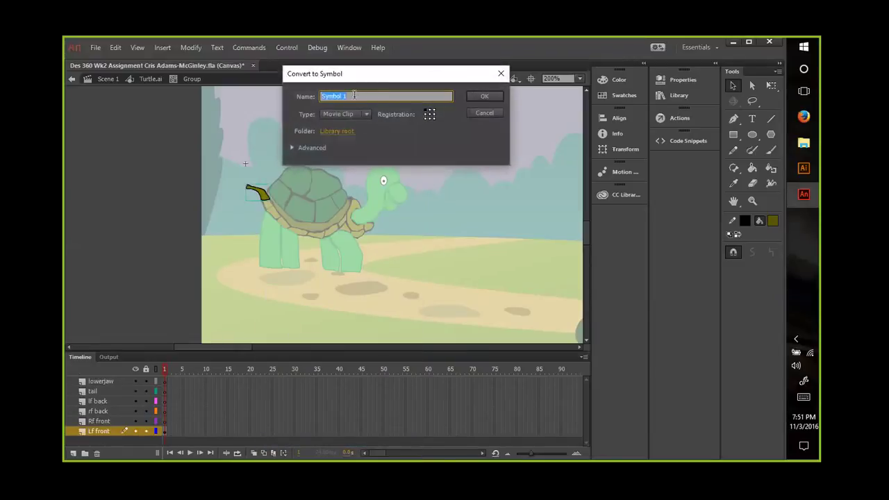
{"action": "type", "text": "tail"}
{"action": "left_click", "coordinate": [484, 96]}
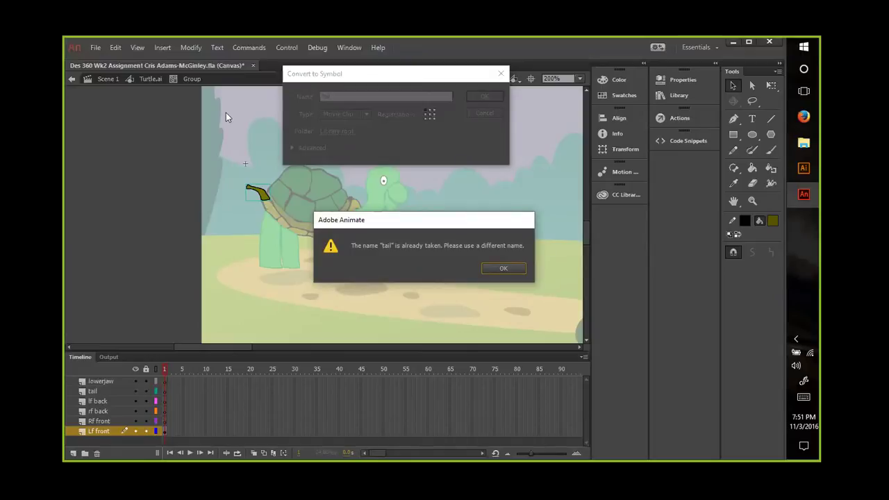
{"action": "left_click", "coordinate": [492, 268]}
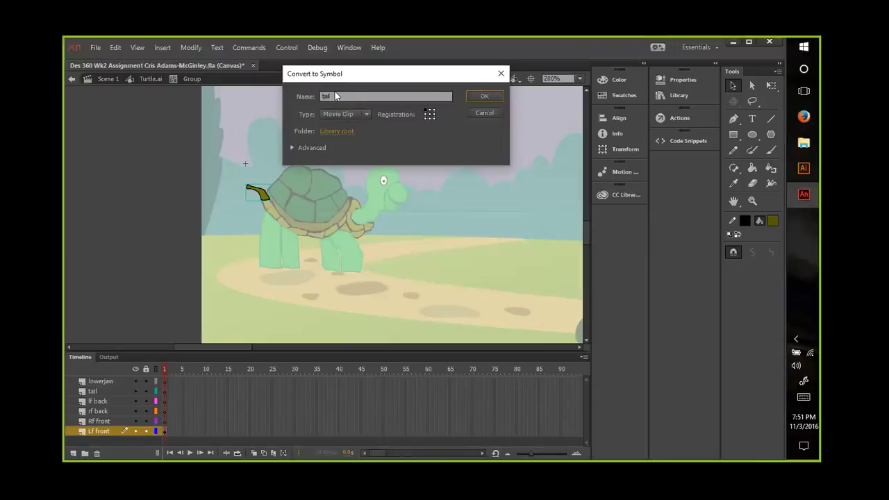
{"action": "left_click_drag", "start_coordinate": [335, 96], "coordinate": [319, 97]}
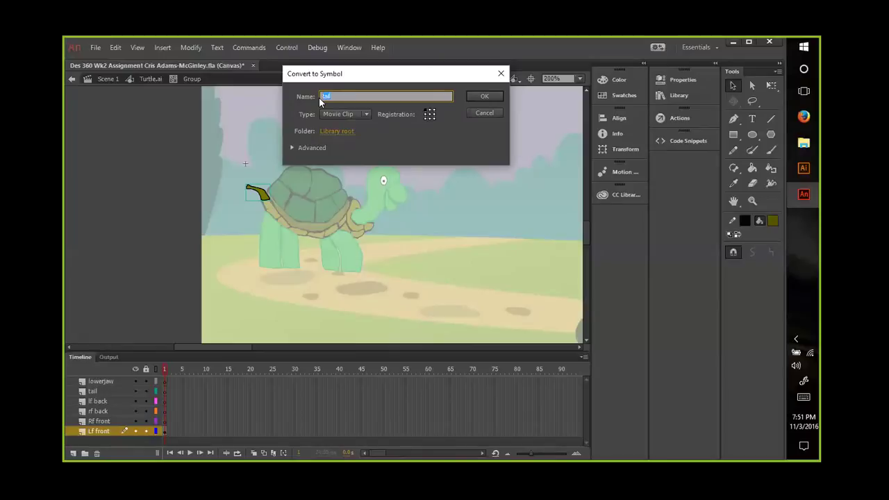
{"action": "type", "text": "Tail"}
{"action": "left_click", "coordinate": [477, 101]}
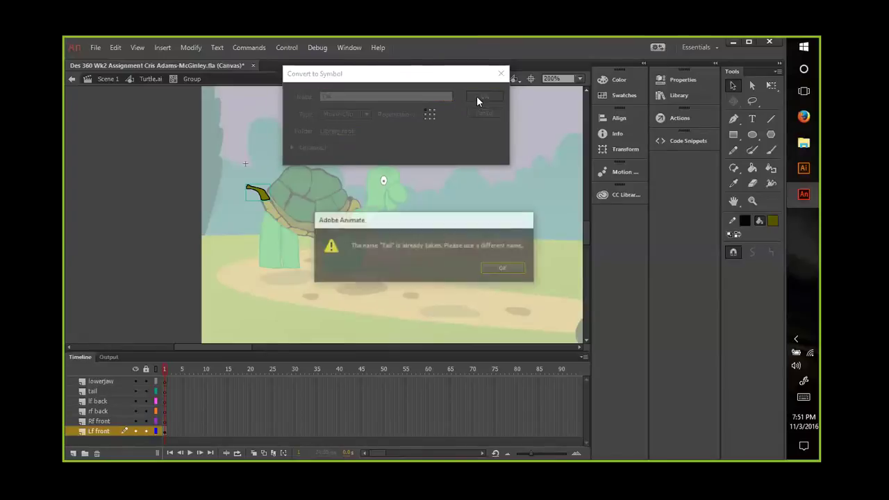
{"action": "left_click", "coordinate": [503, 269]}
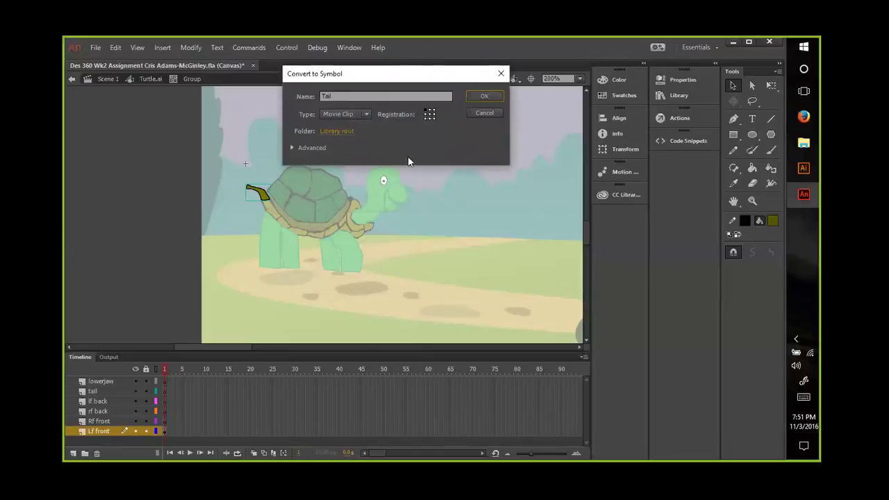
Step: Name the new movie clip symbol T2 tail and complete the tail's conversion
{"action": "left_click_drag", "start_coordinate": [341, 95], "coordinate": [304, 99]}
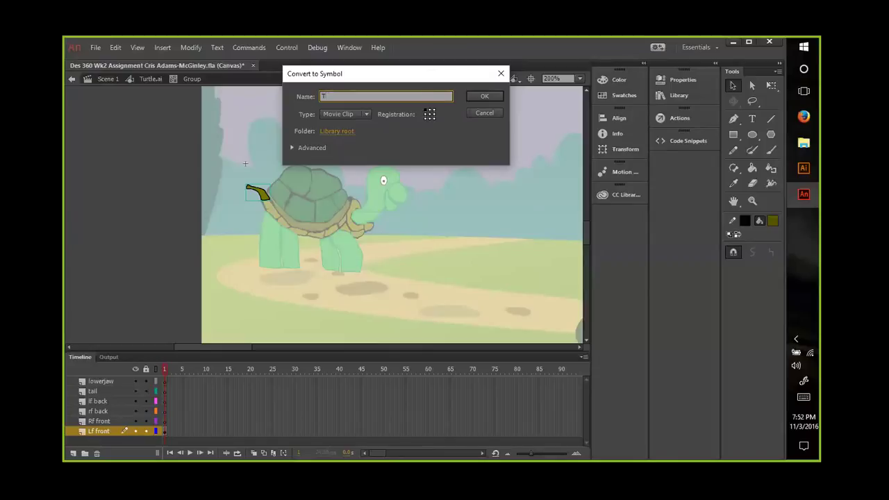
{"action": "type", "text": "T2 tai"}
{"action": "left_click", "coordinate": [478, 97]}
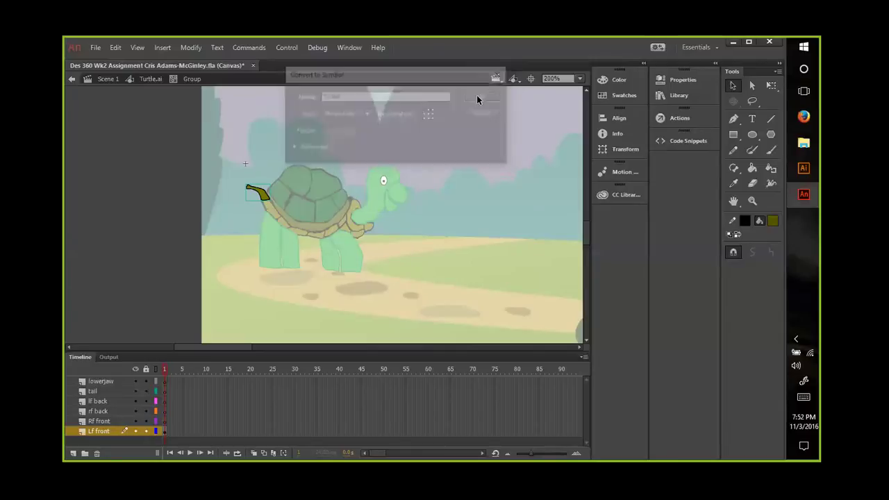
Step: Make lf back the active layer and isolate the turtle's rearmost leg group
{"action": "left_click", "coordinate": [93, 401]}
{"action": "left_click", "coordinate": [271, 264]}
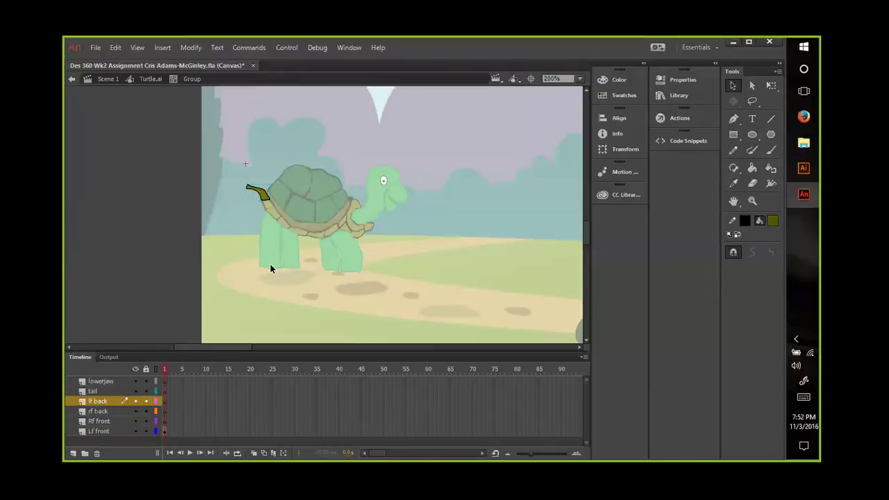
{"action": "double_click", "coordinate": [270, 267]}
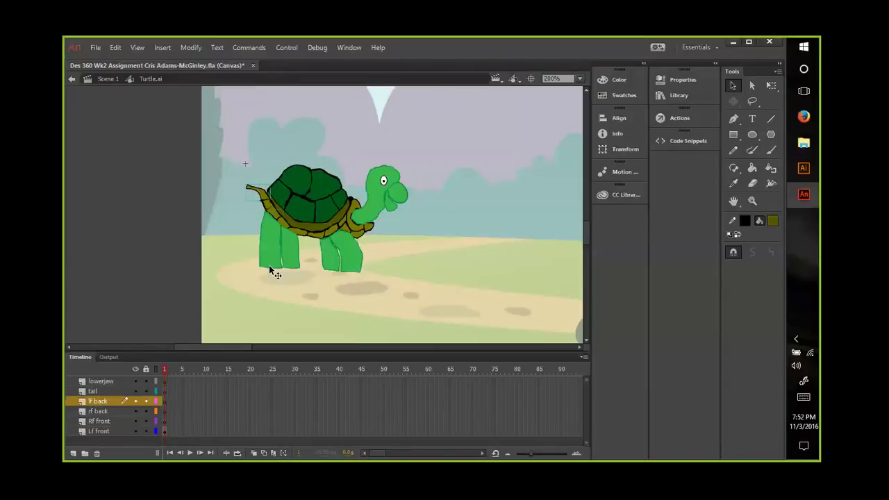
{"action": "double_click", "coordinate": [269, 264]}
Step: Convert the isolated rearmost leg to a movie clip symbol named T2 lf back
{"action": "right_click", "coordinate": [262, 262]}
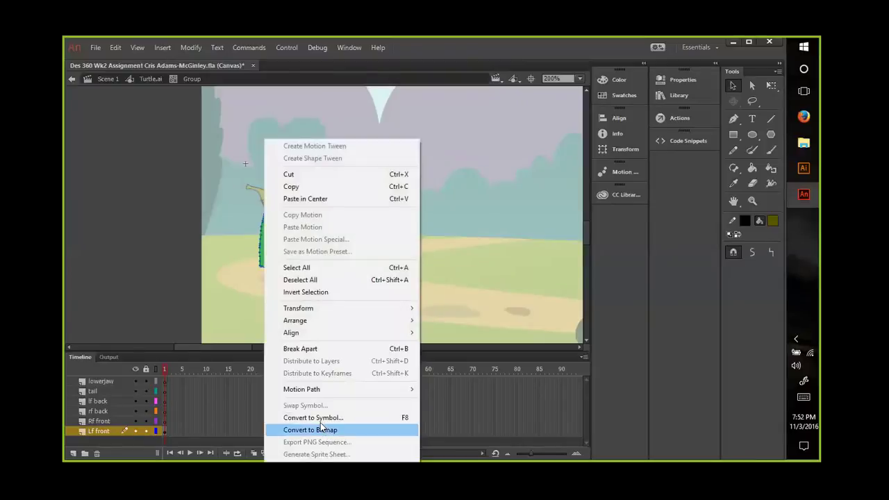
{"action": "left_click", "coordinate": [320, 420]}
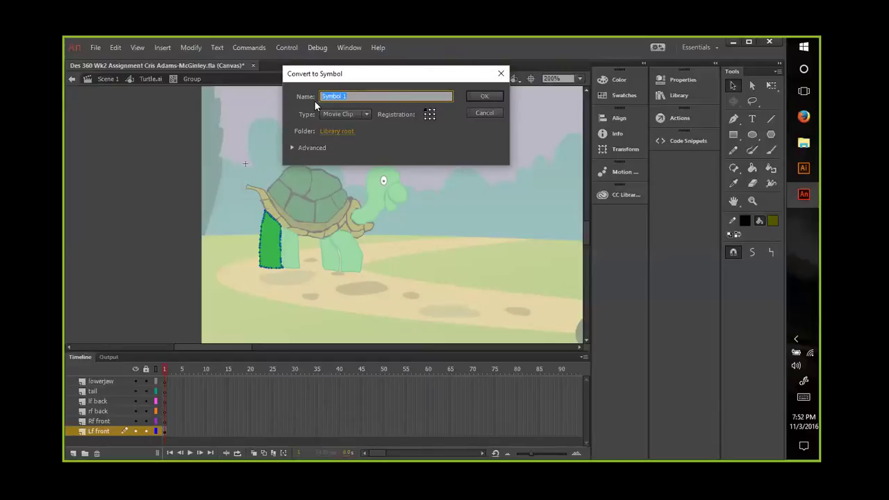
{"action": "type", "text": "T2 lf"}
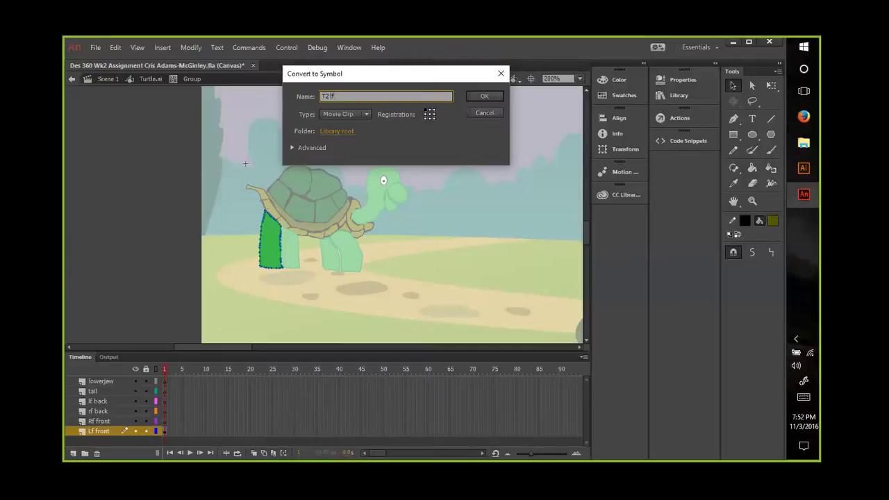
{"action": "type", "text": "back"}
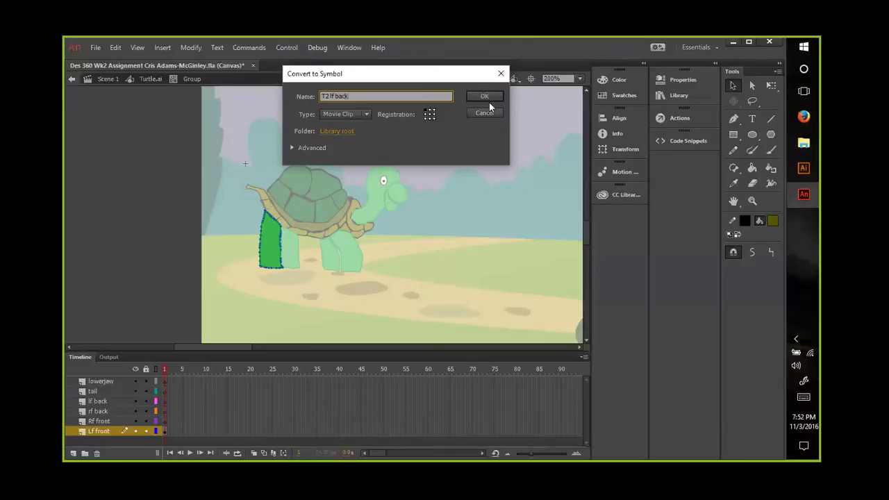
{"action": "left_click", "coordinate": [485, 94]}
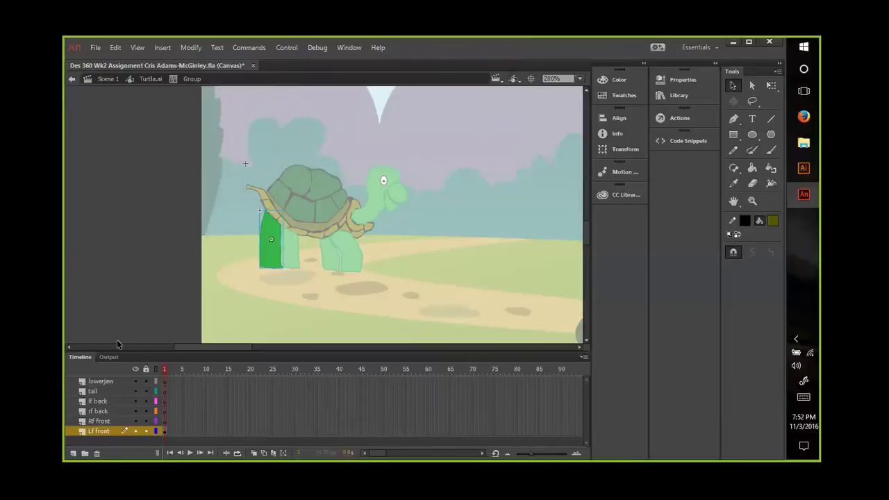
Step: Leave the rearmost leg's group and select the back leg nearer the belly for the rf back layer
{"action": "left_click", "coordinate": [105, 409]}
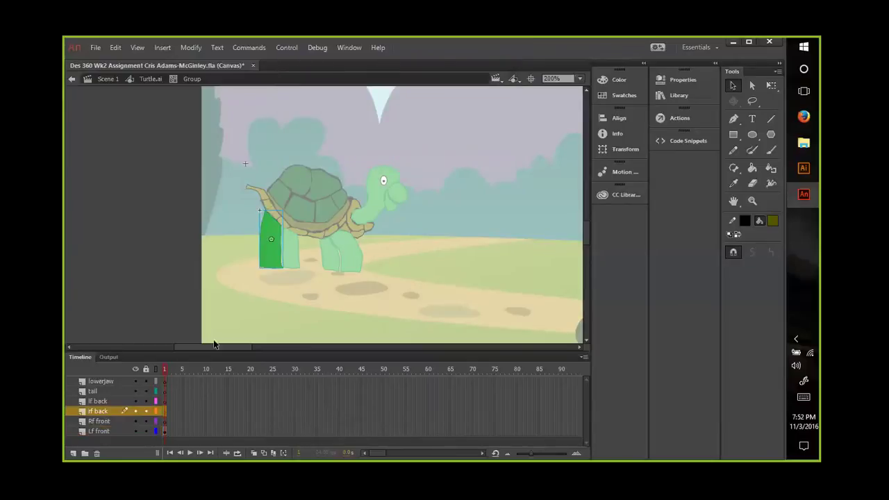
{"action": "double_click", "coordinate": [293, 271]}
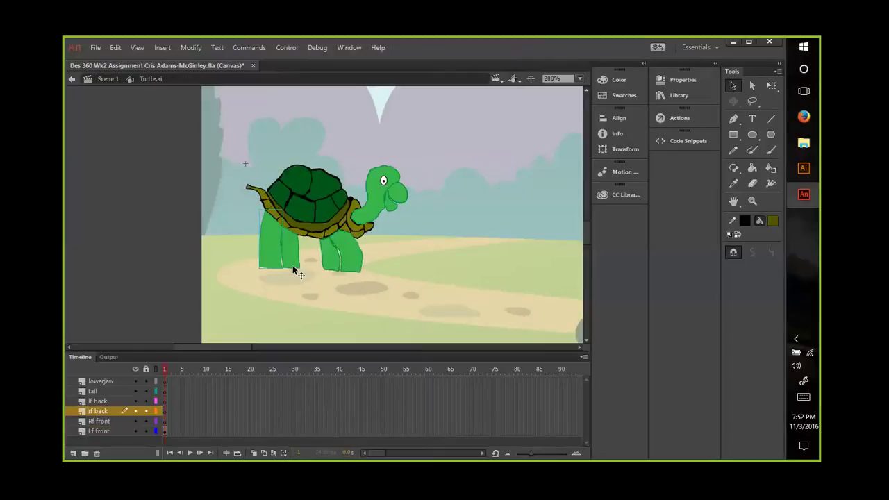
{"action": "left_click", "coordinate": [297, 273]}
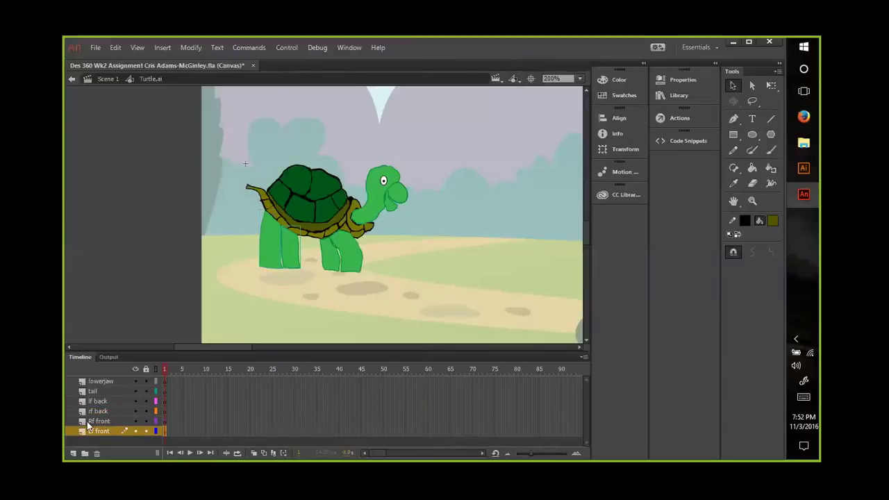
{"action": "left_click", "coordinate": [97, 410]}
{"action": "left_click", "coordinate": [294, 264]}
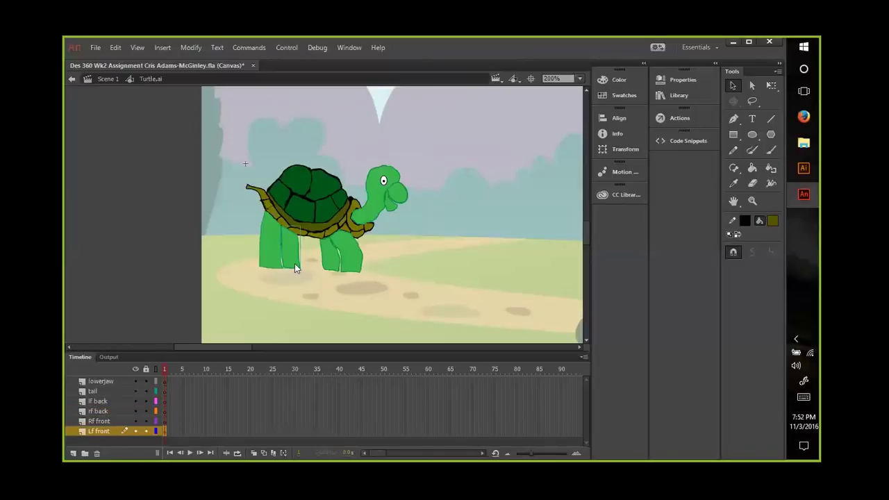
Step: Convert the selected back leg nearer the belly to a movie clip symbol named T2 rf back
{"action": "right_click", "coordinate": [295, 265]}
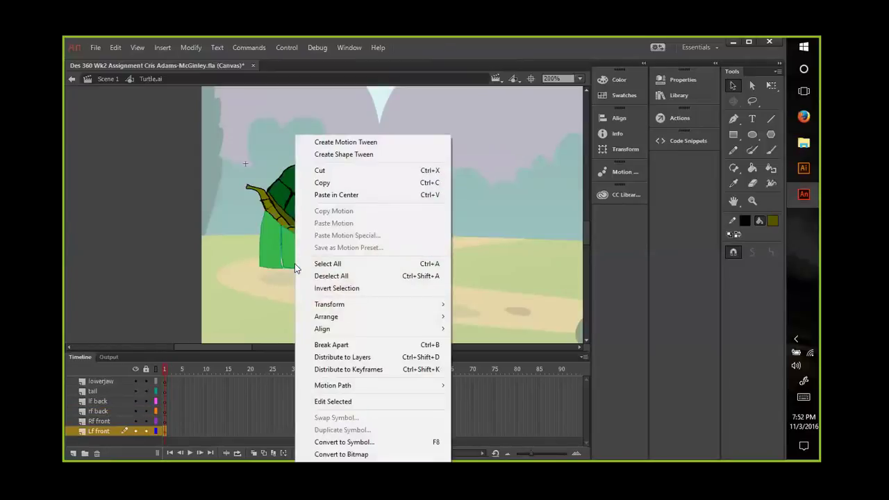
{"action": "left_click", "coordinate": [333, 442]}
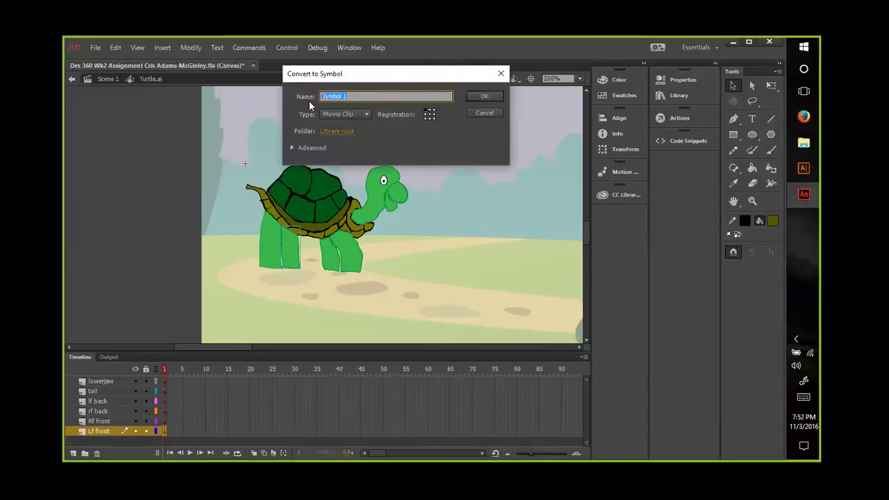
{"action": "type", "text": "T"}
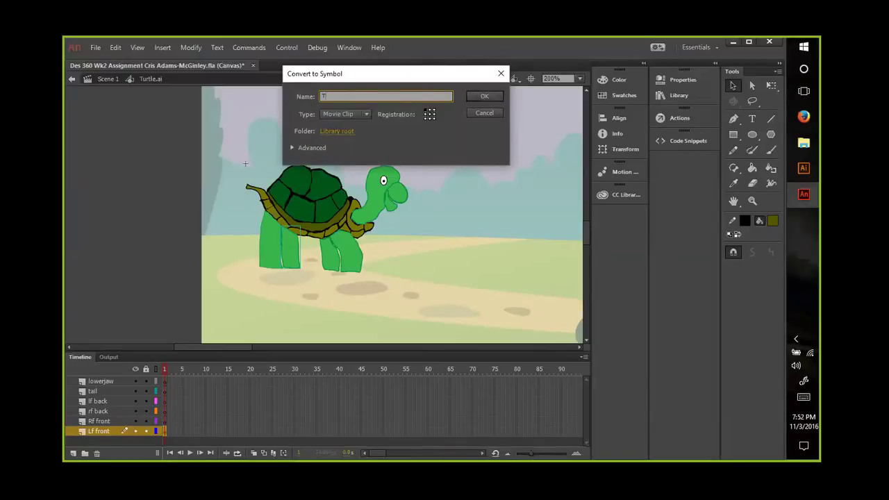
{"action": "type", "text": "u"}
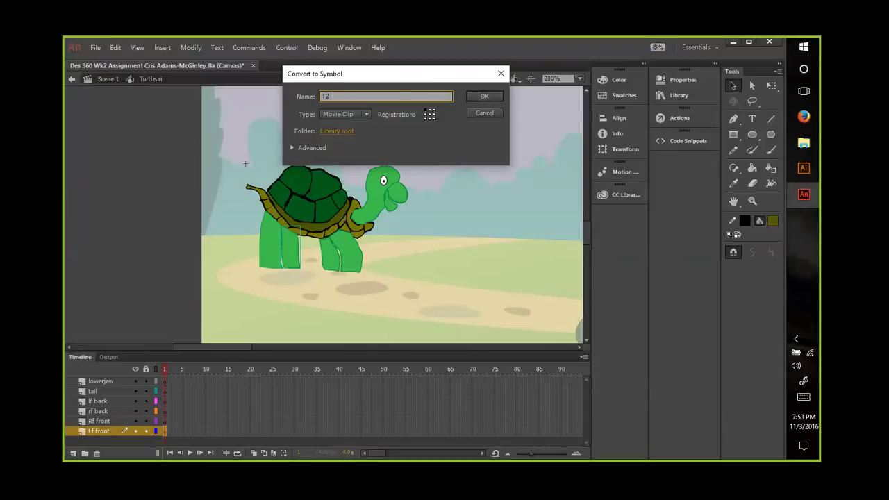
{"action": "type", "text": " rf back"}
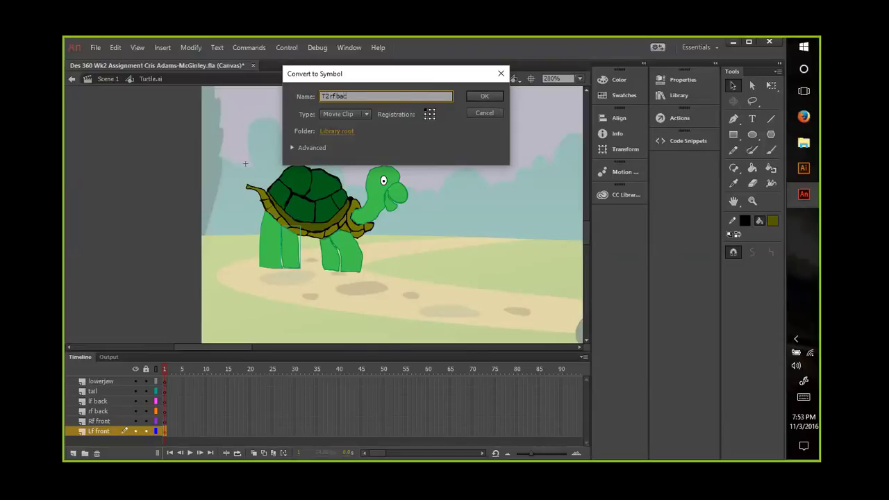
{"action": "left_click", "coordinate": [477, 96]}
Step: Isolate the front leg nearer the belly and convert it to a movie clip symbol named T2 lf front
{"action": "double_click", "coordinate": [332, 271]}
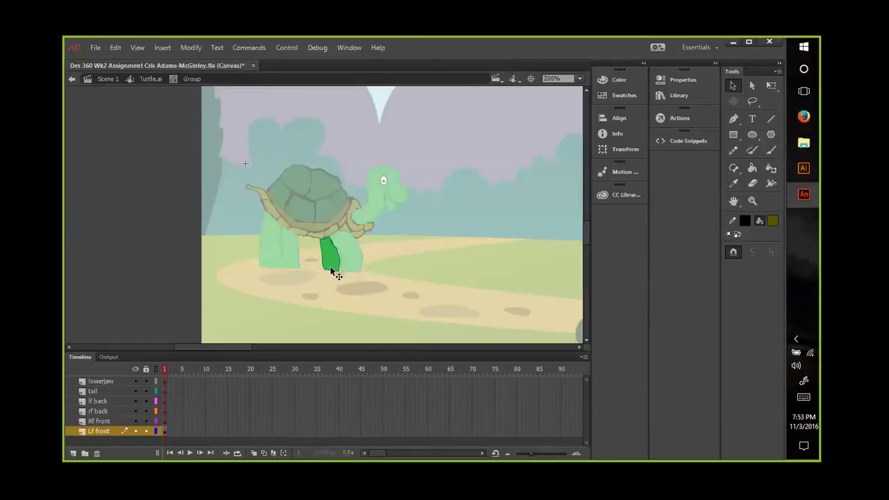
{"action": "right_click", "coordinate": [331, 267]}
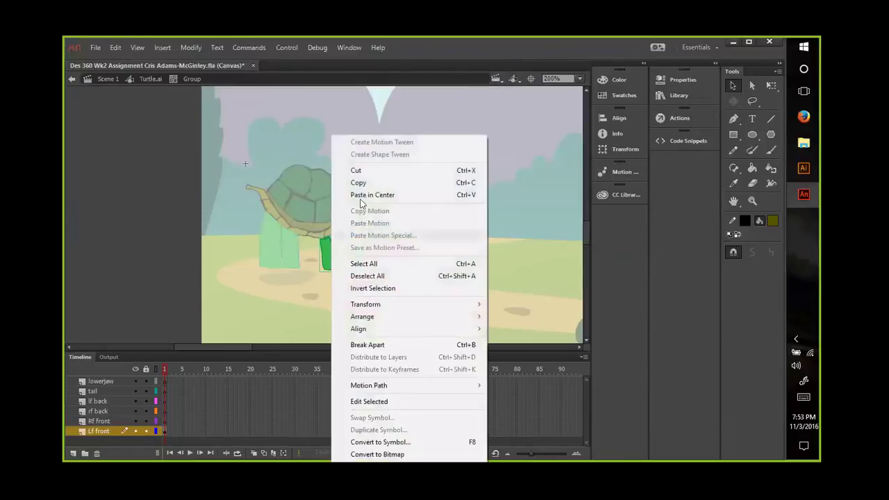
{"action": "left_click", "coordinate": [375, 441]}
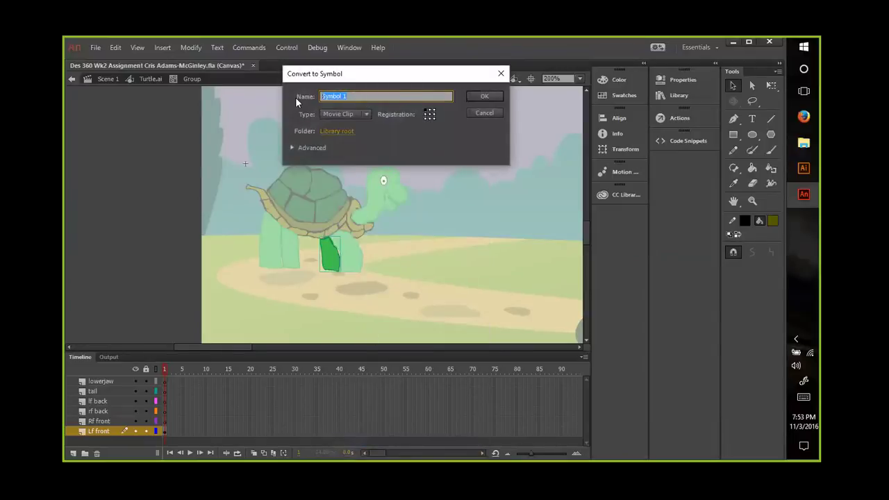
{"action": "type", "text": "T2"}
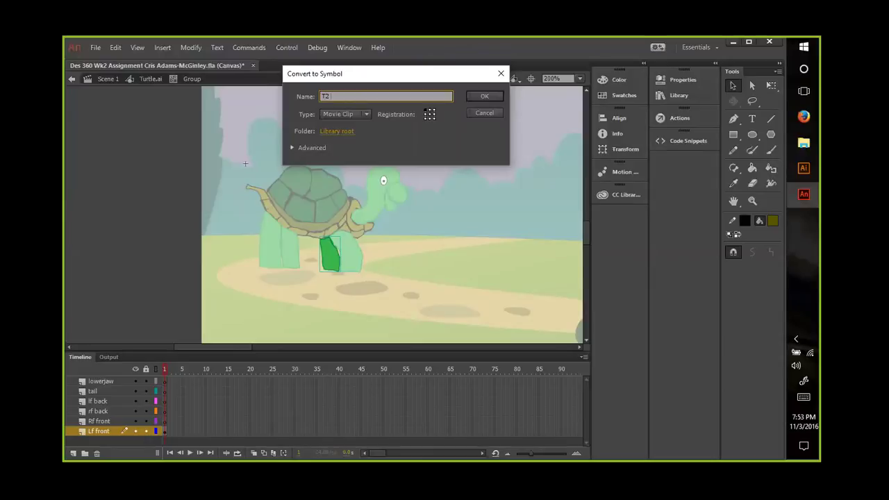
{"action": "type", "text": "lf front"}
{"action": "left_click", "coordinate": [485, 97]}
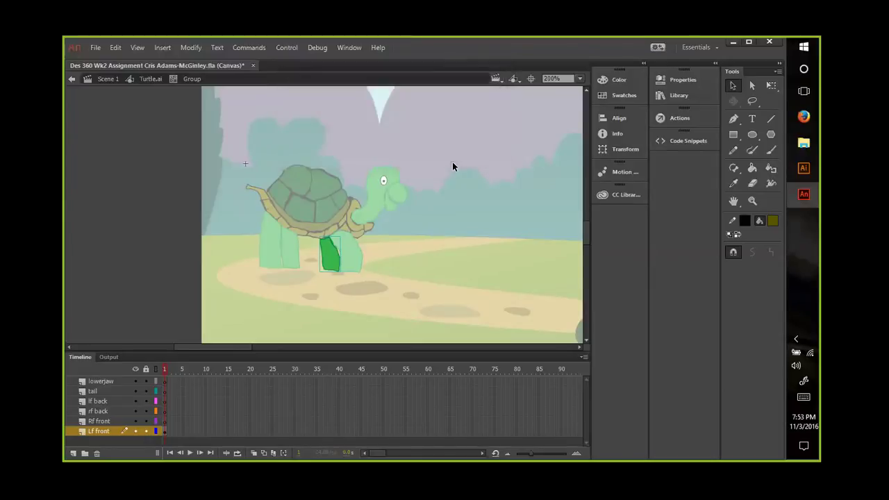
Step: Isolate the turtle's foremost leg and convert it to a movie clip symbol named T2 right front
{"action": "double_click", "coordinate": [356, 265]}
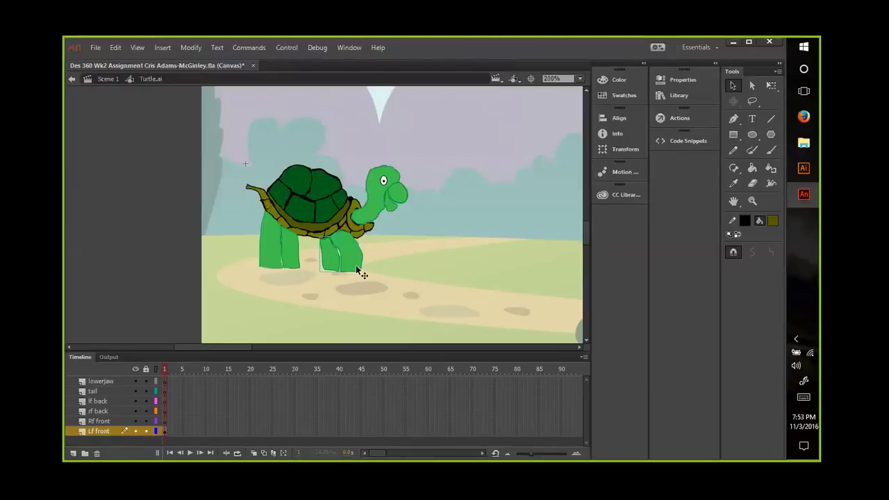
{"action": "double_click", "coordinate": [356, 264]}
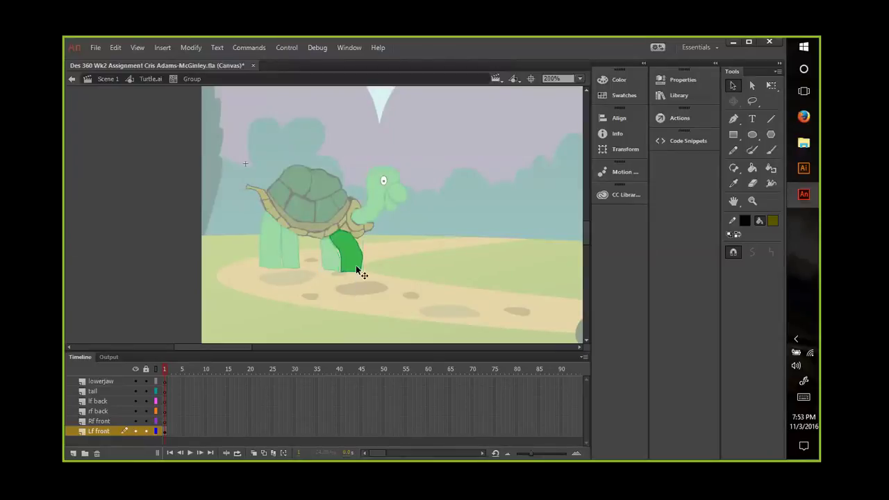
{"action": "right_click", "coordinate": [356, 266]}
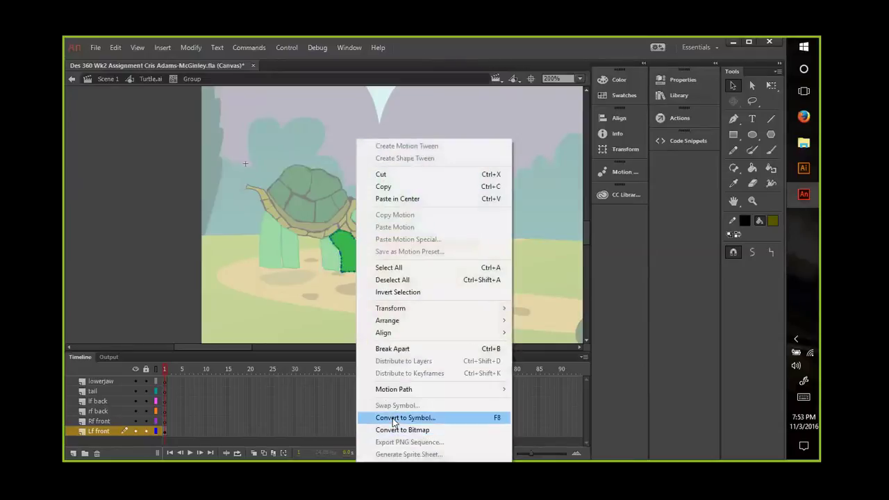
{"action": "left_click", "coordinate": [396, 418]}
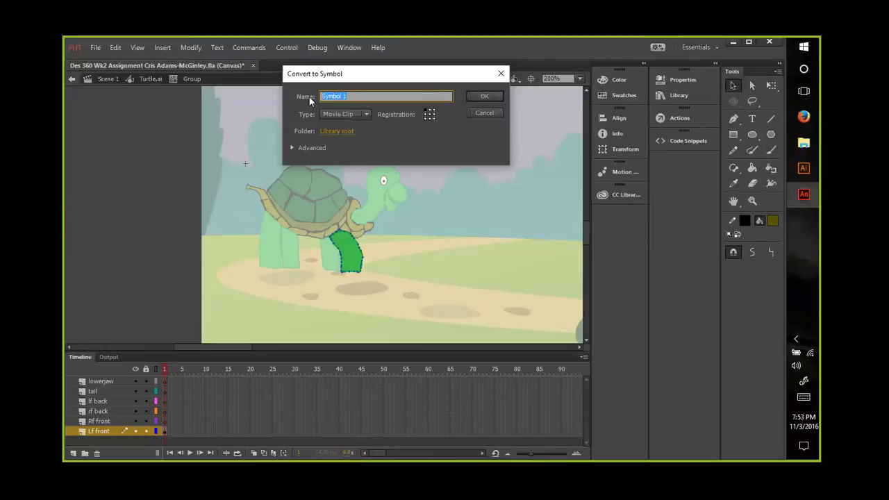
{"action": "type", "text": "T2"}
{"action": "type", "text": "right front"}
{"action": "left_click", "coordinate": [484, 96]}
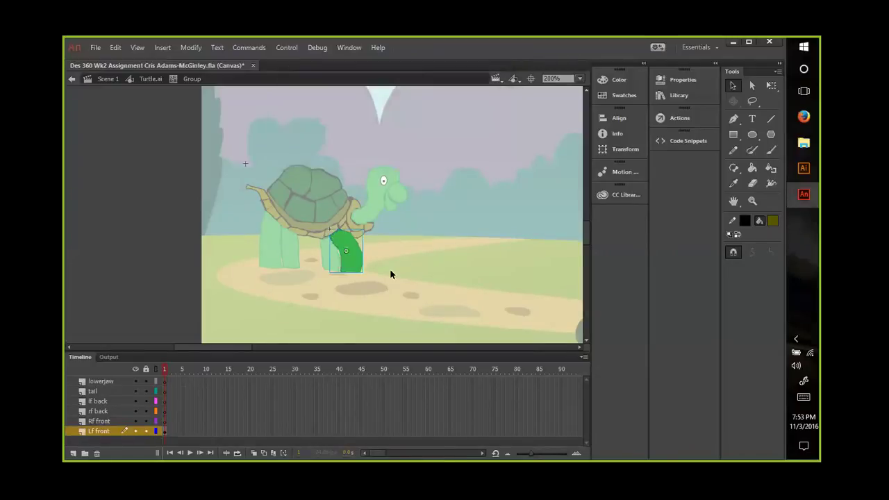
Step: With Rf front as the active layer, cut the foremost leg's symbol, paste it and move it back onto the leg outline
{"action": "left_click", "coordinate": [390, 272]}
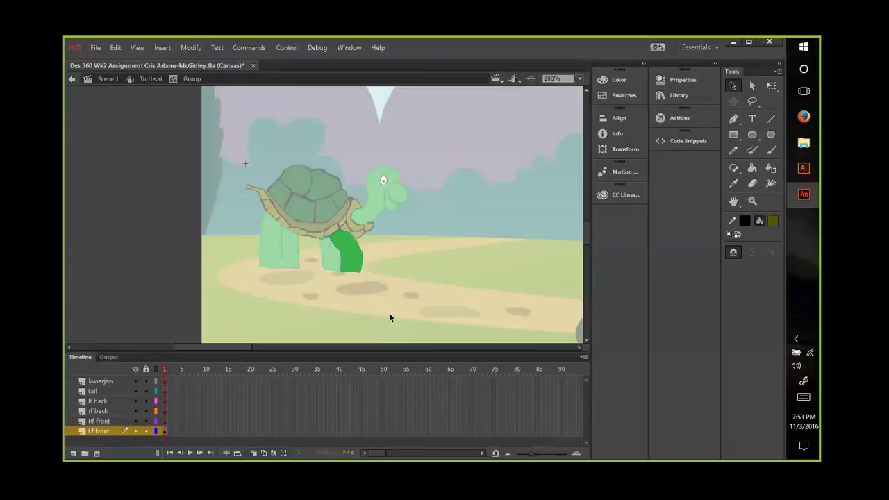
{"action": "left_click", "coordinate": [358, 262]}
{"action": "left_click", "coordinate": [99, 421]}
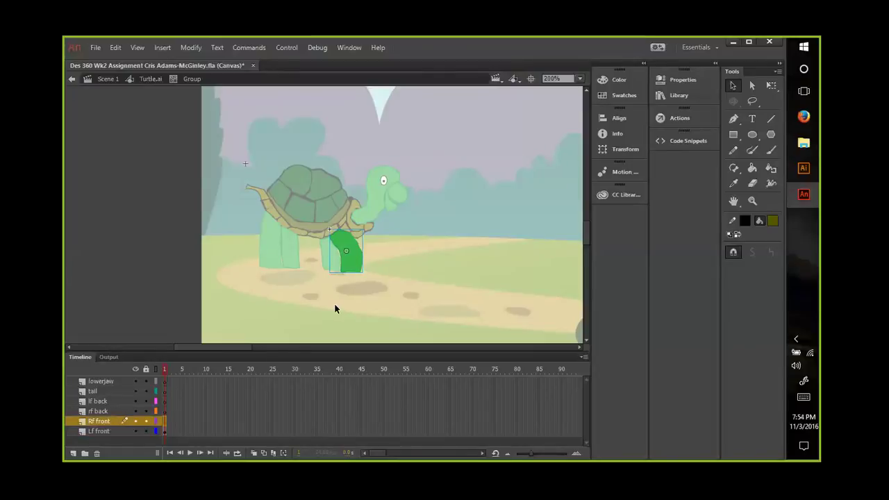
{"action": "key", "text": "Delete"}
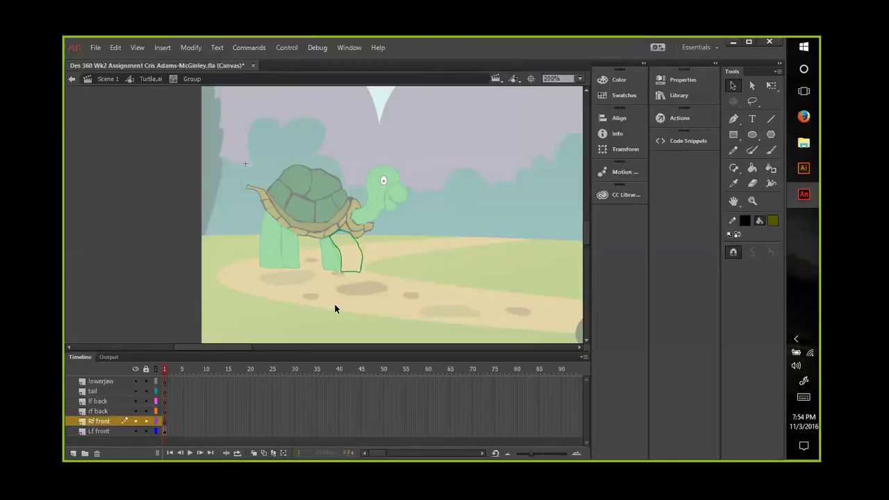
{"action": "key", "text": "ctrl+shift+v"}
{"action": "left_click_drag", "start_coordinate": [338, 237], "coordinate": [356, 267]}
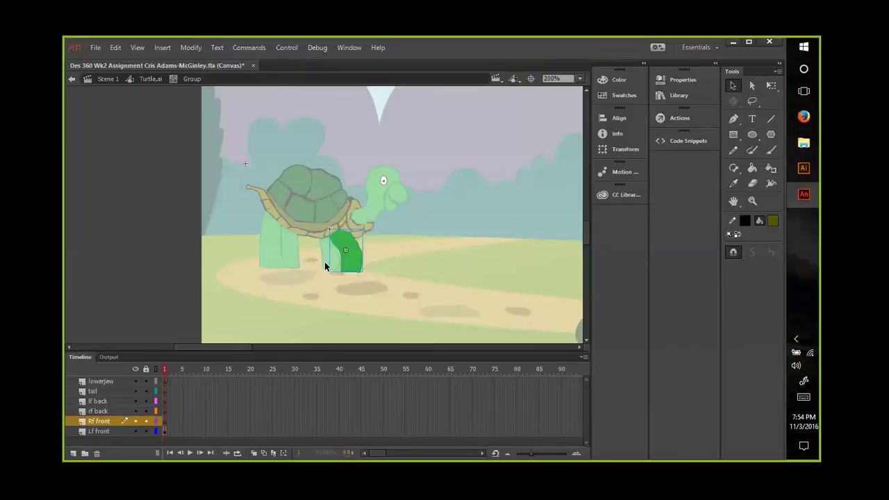
Step: Leave the foremost leg's group and isolate the front leg nearer the belly
{"action": "left_click", "coordinate": [325, 268]}
{"action": "double_click", "coordinate": [326, 267]}
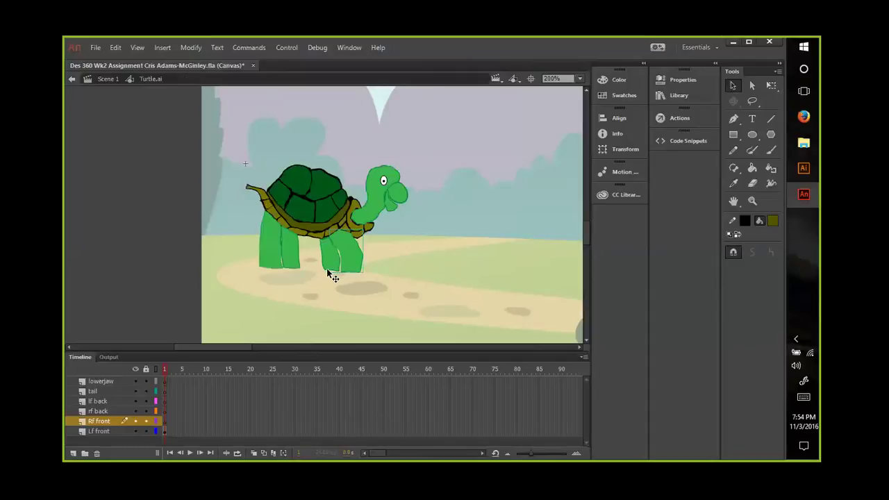
{"action": "double_click", "coordinate": [326, 268]}
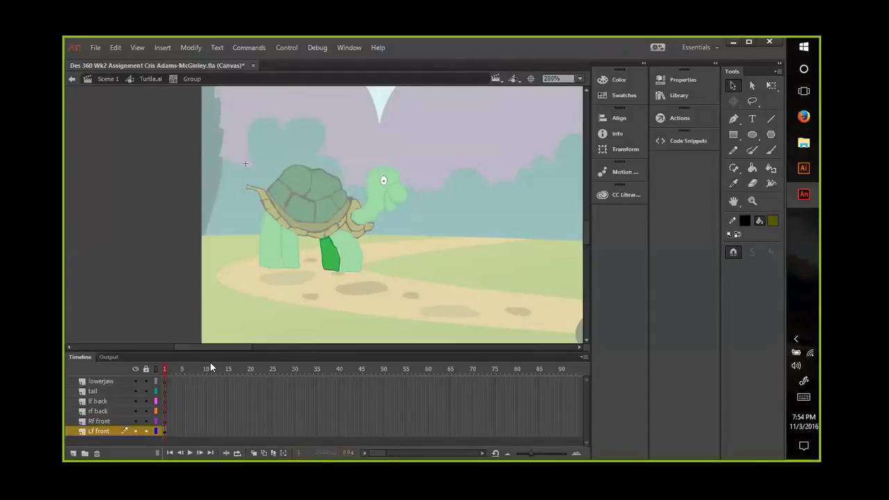
{"action": "key", "text": "ctrl+shift+v"}
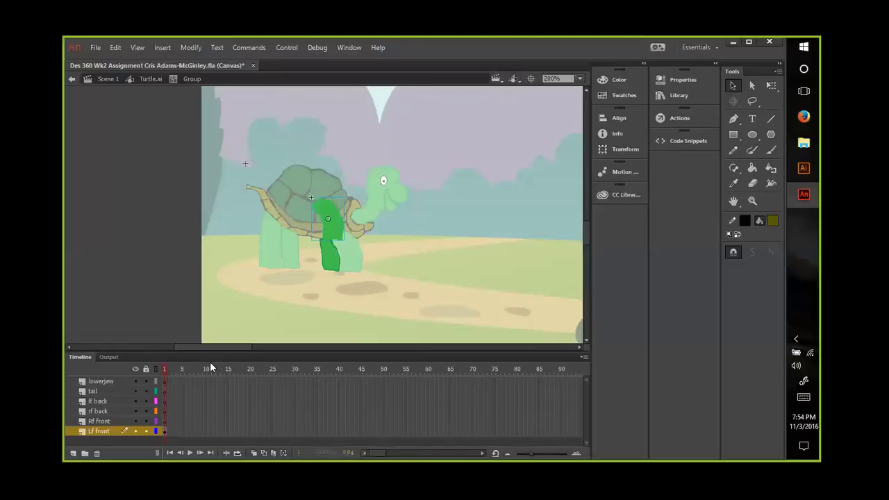
{"action": "left_click_drag", "start_coordinate": [332, 252], "coordinate": [339, 271]}
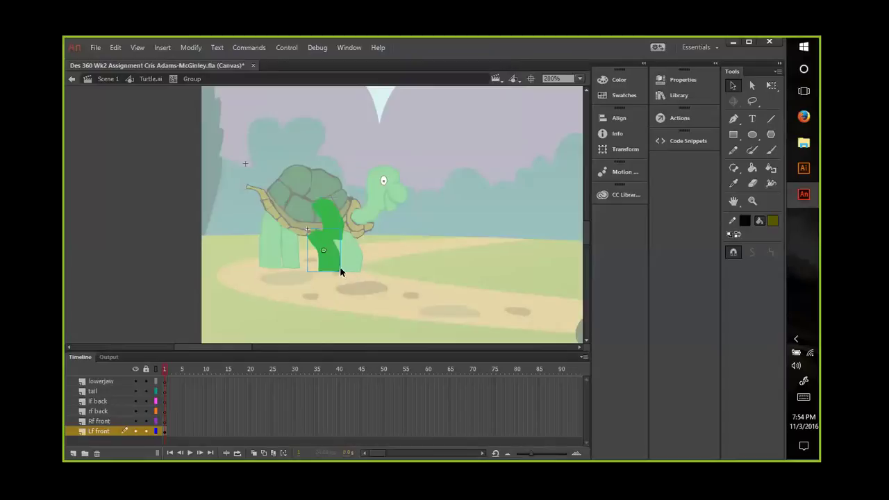
{"action": "left_click", "coordinate": [398, 275]}
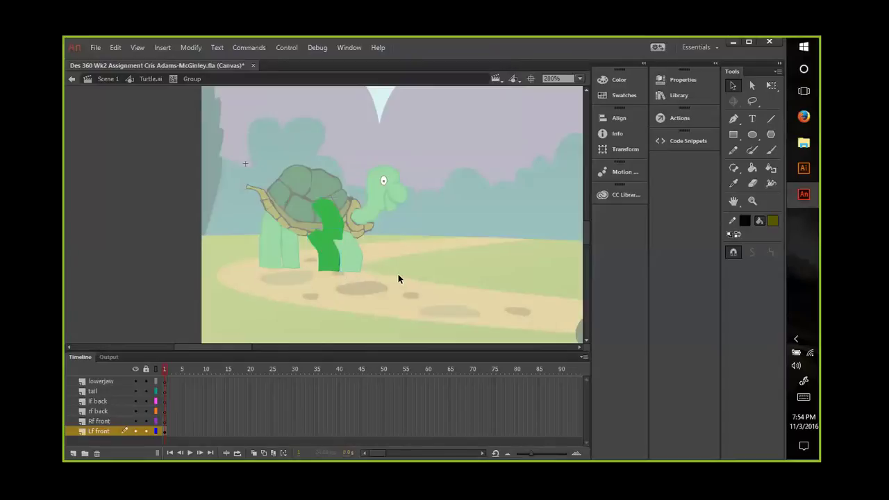
{"action": "left_click", "coordinate": [342, 234]}
{"action": "key", "text": "ctrl+z"}
{"action": "key", "text": "ctrl+z"}
{"action": "key", "text": "ctrl+z"}
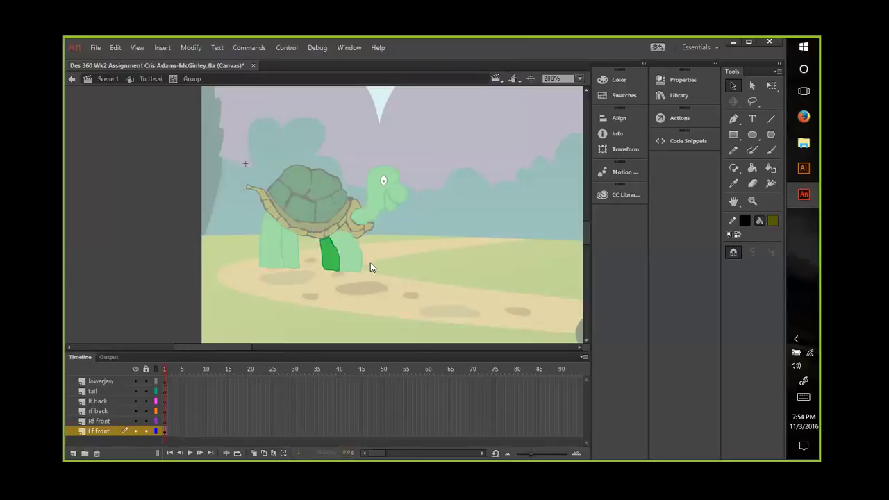
Step: Cut the symbol of the front leg nearer the belly, paste it and move it back into place on the leg
{"action": "left_click", "coordinate": [337, 266]}
{"action": "left_click", "coordinate": [260, 337]}
{"action": "left_click", "coordinate": [300, 277]}
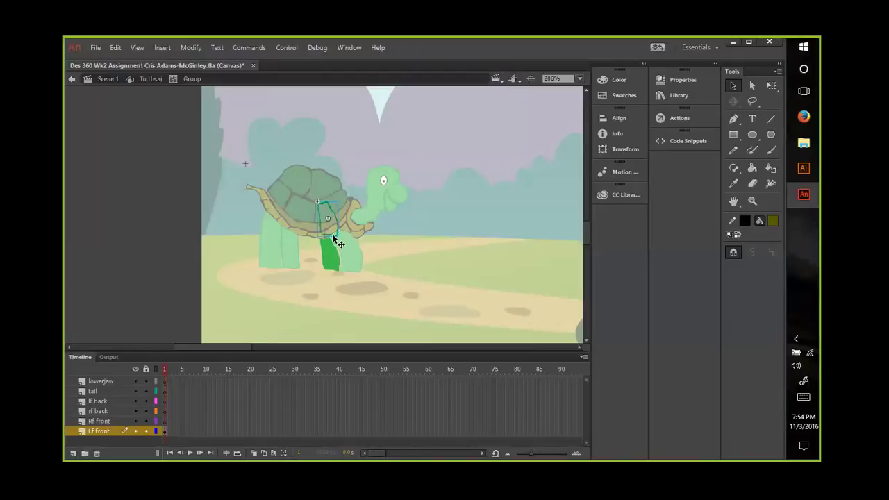
{"action": "left_click_drag", "start_coordinate": [333, 234], "coordinate": [337, 268]}
Step: Leave the front leg's group, inspect the inside of the T2 rf back symbol and return to the whole turtle
{"action": "left_click", "coordinate": [291, 268]}
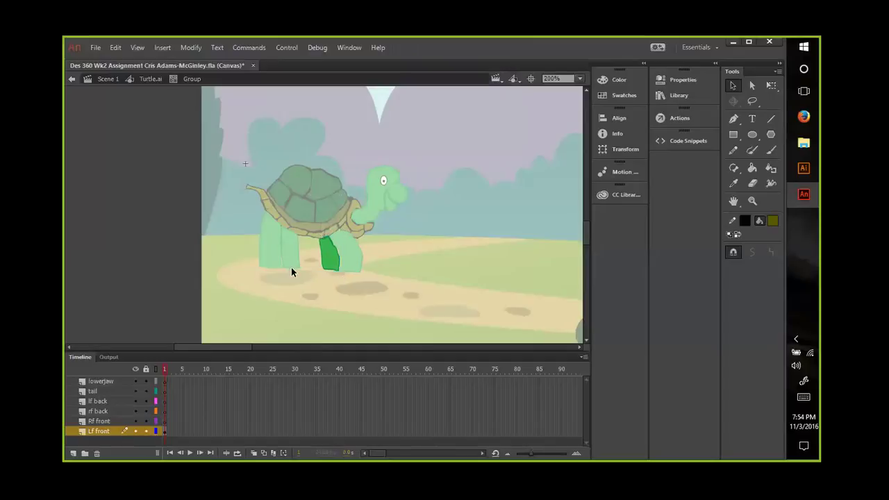
{"action": "double_click", "coordinate": [290, 270]}
{"action": "double_click", "coordinate": [289, 269]}
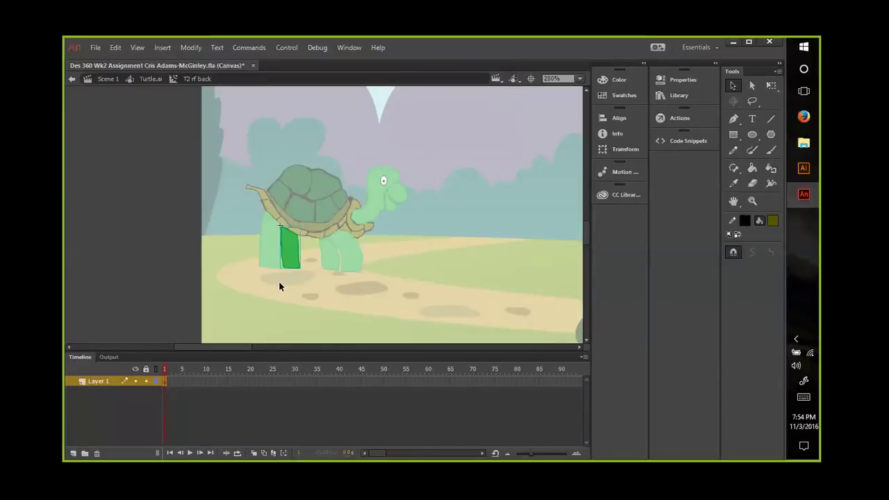
{"action": "left_click", "coordinate": [144, 284]}
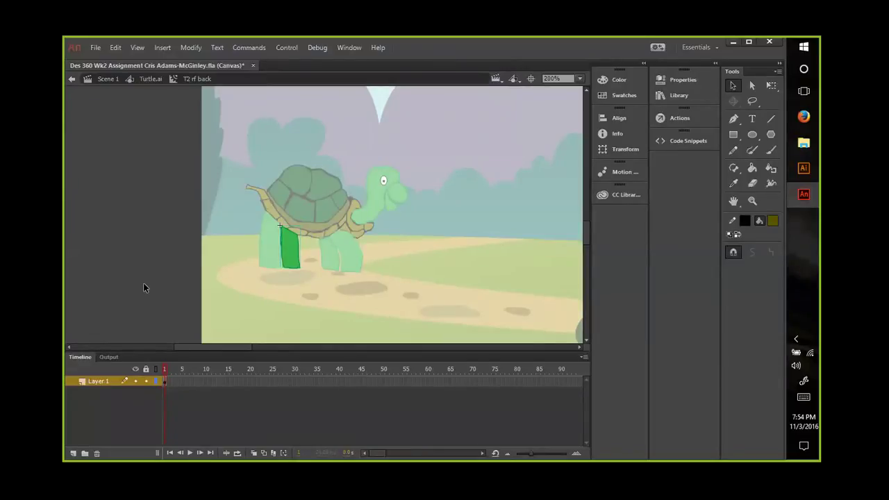
{"action": "double_click", "coordinate": [267, 267]}
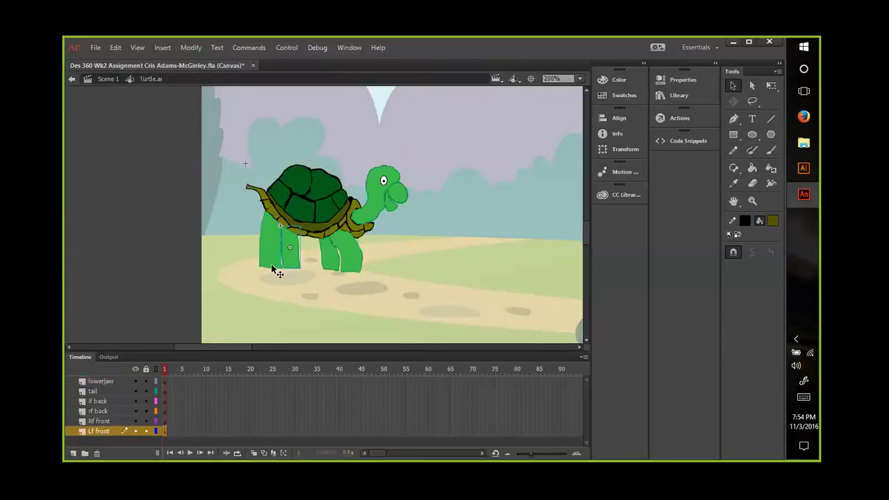
Step: Cut the back leg nearer the belly from Lf front, paste it onto the lf back layer and shift it slightly down
{"action": "left_click", "coordinate": [104, 401]}
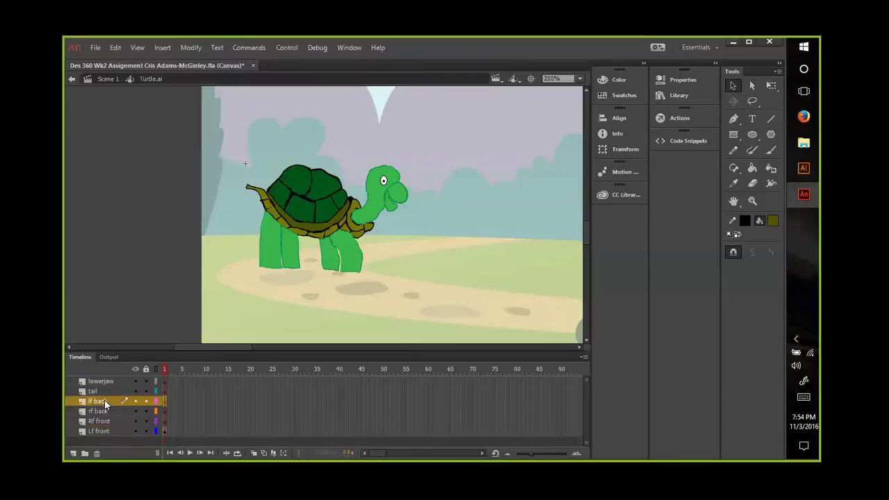
{"action": "left_click", "coordinate": [289, 266]}
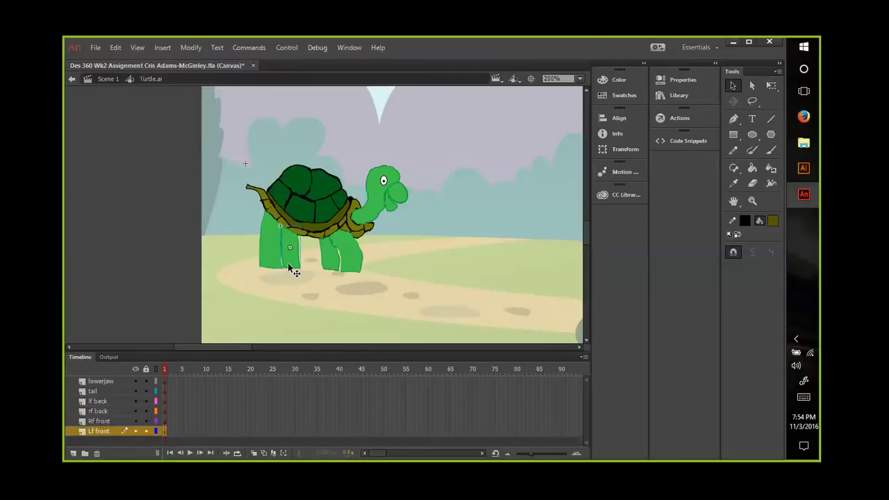
{"action": "left_click", "coordinate": [118, 402]}
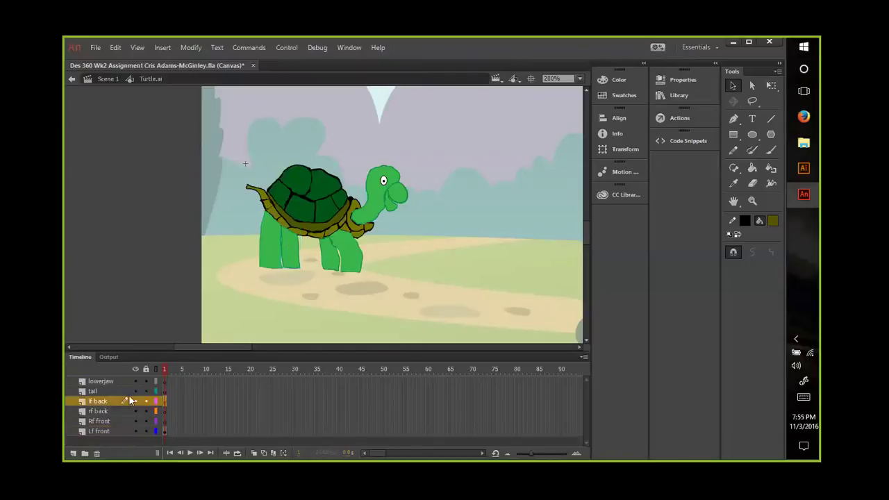
{"action": "left_click", "coordinate": [290, 268]}
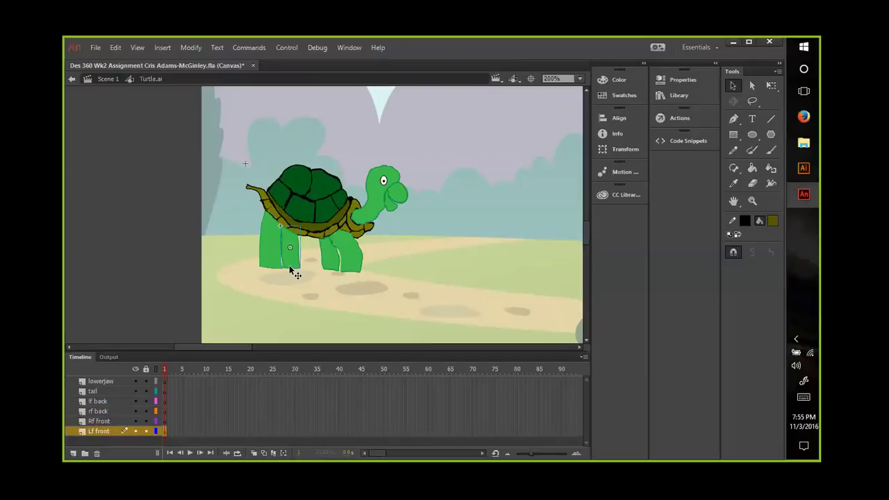
{"action": "left_click", "coordinate": [240, 287]}
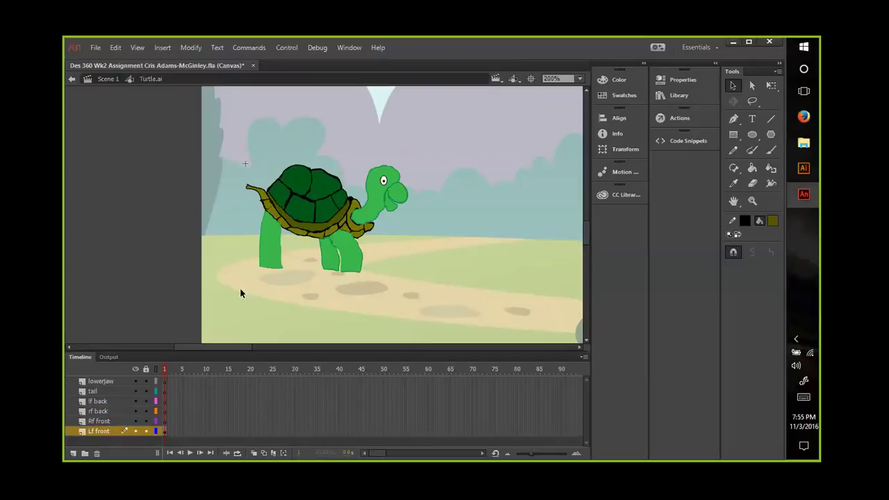
{"action": "left_click", "coordinate": [98, 401]}
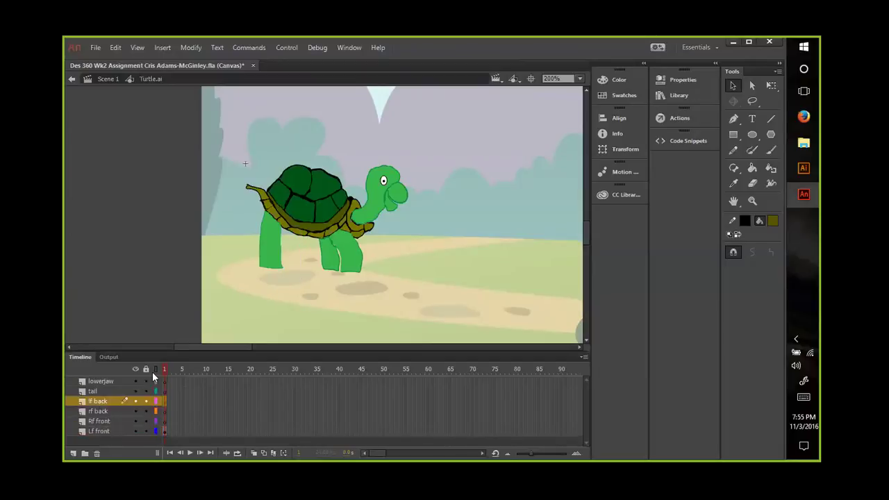
{"action": "right_click", "coordinate": [286, 257]}
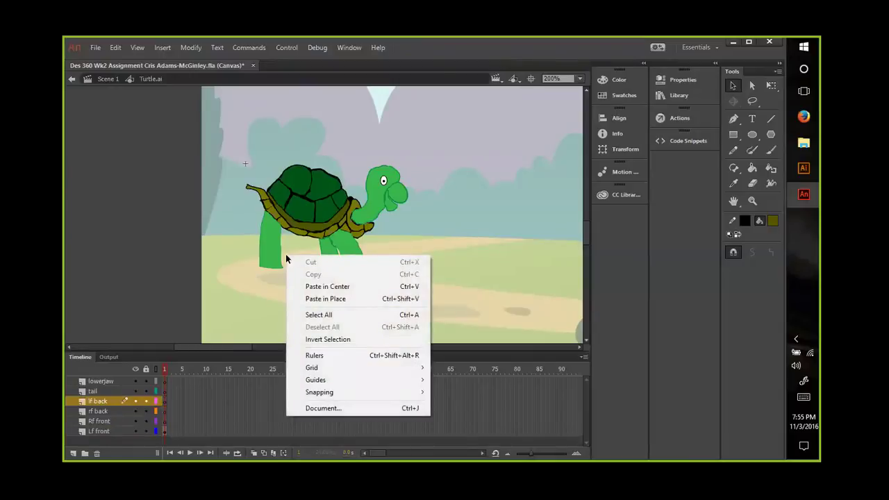
{"action": "left_click", "coordinate": [291, 255]}
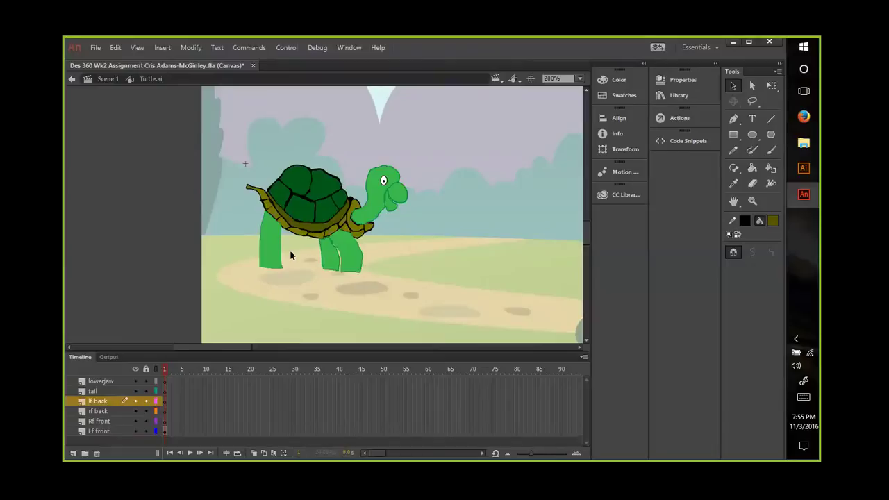
{"action": "left_click_drag", "start_coordinate": [290, 255], "coordinate": [284, 263]}
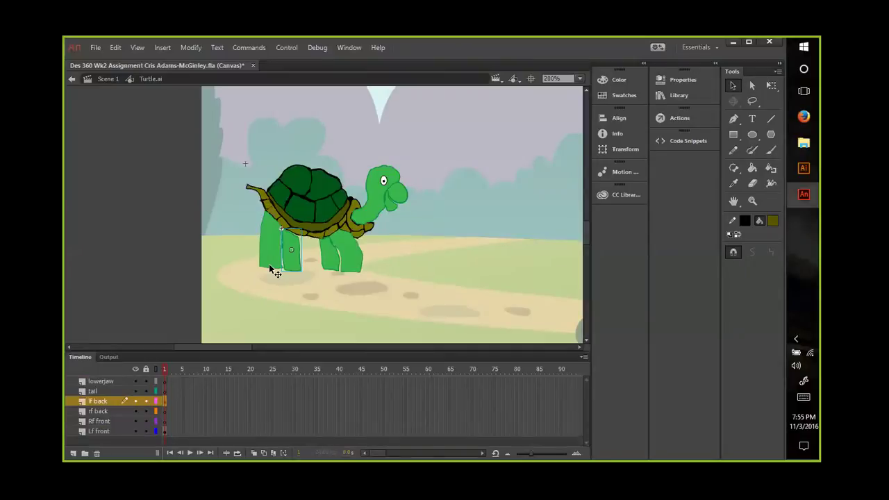
{"action": "left_click", "coordinate": [269, 266]}
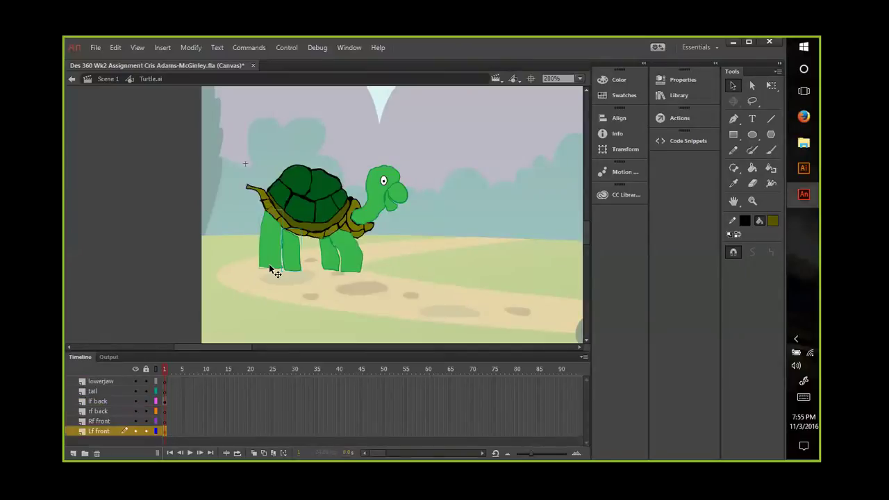
{"action": "left_click", "coordinate": [102, 410]}
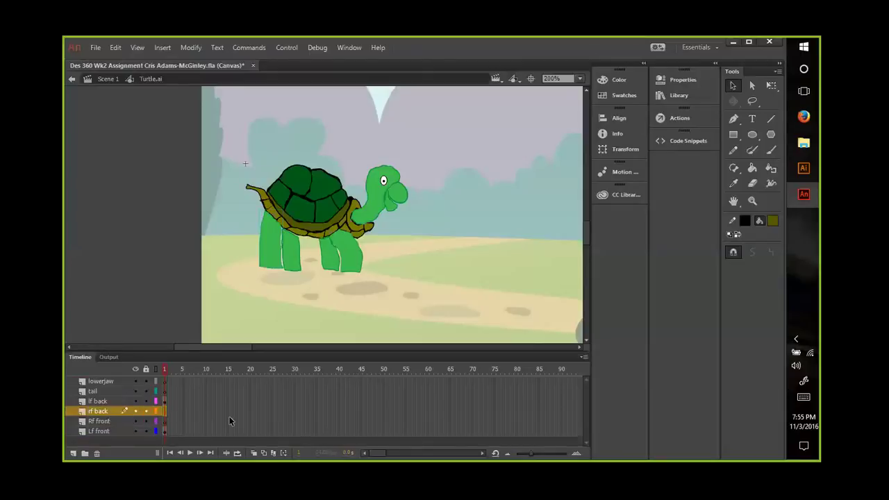
{"action": "left_click", "coordinate": [269, 270]}
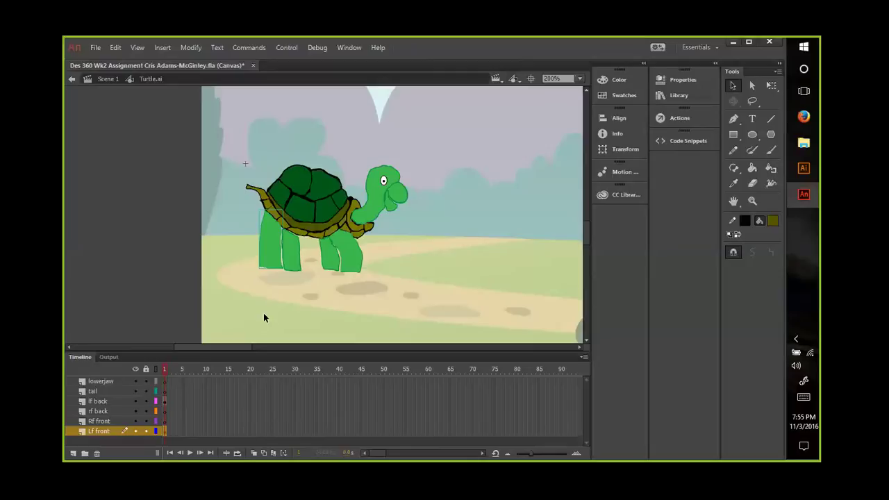
{"action": "left_click", "coordinate": [109, 413]}
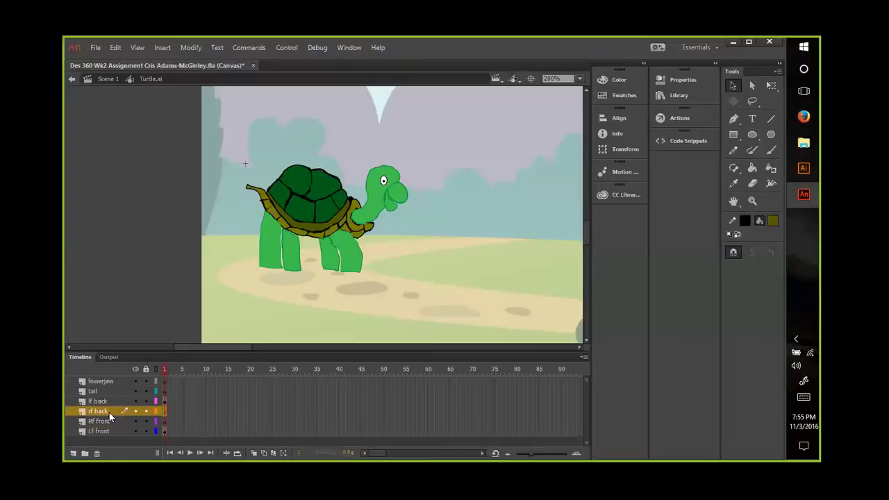
{"action": "left_click", "coordinate": [261, 265]}
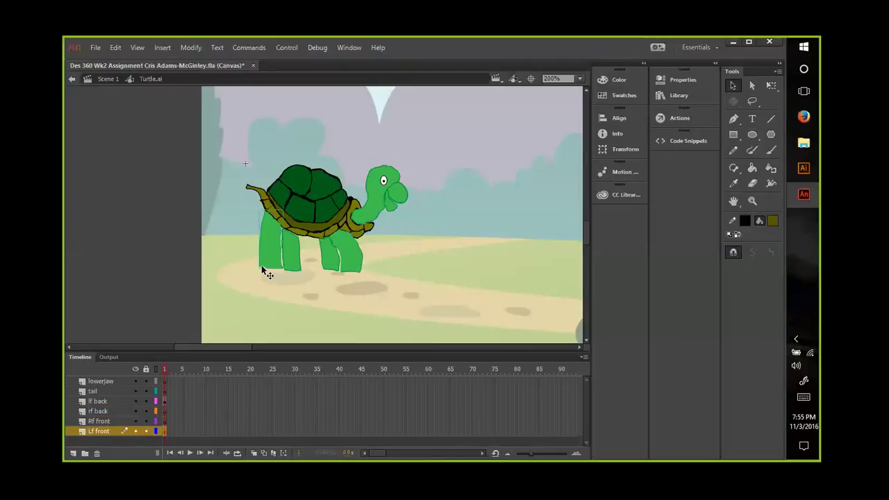
{"action": "left_click", "coordinate": [100, 412]}
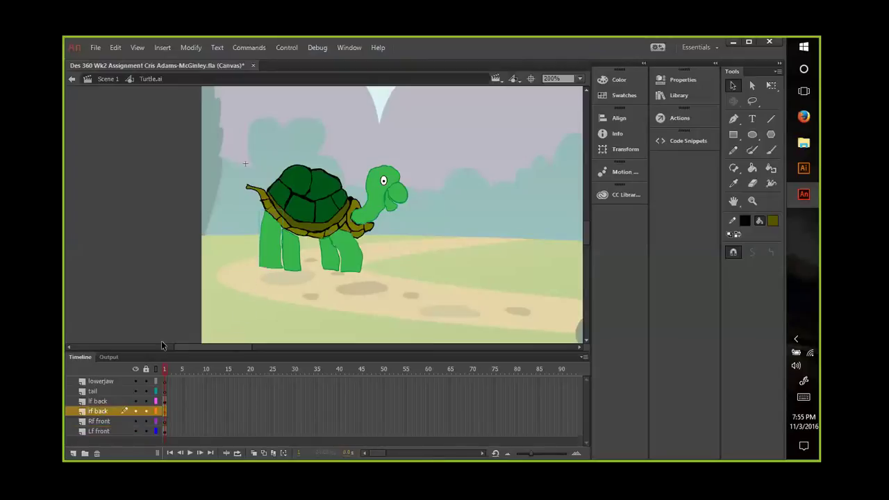
{"action": "left_click", "coordinate": [261, 264]}
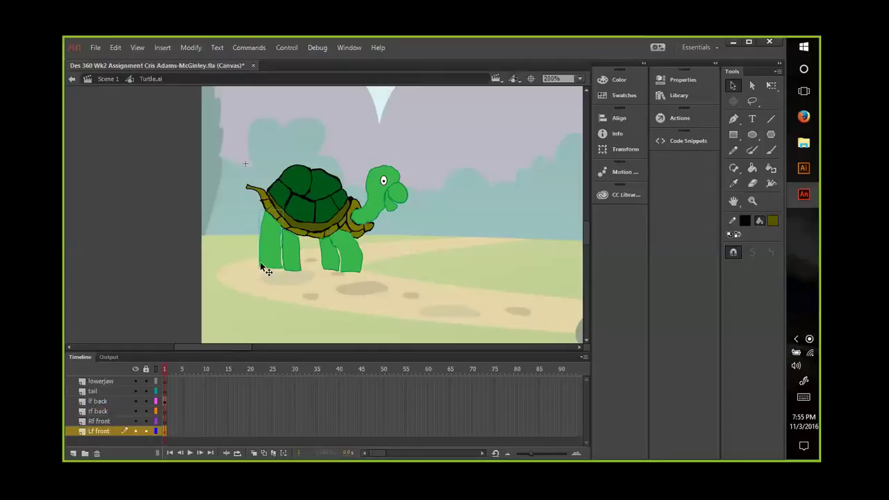
{"action": "left_click", "coordinate": [104, 410]}
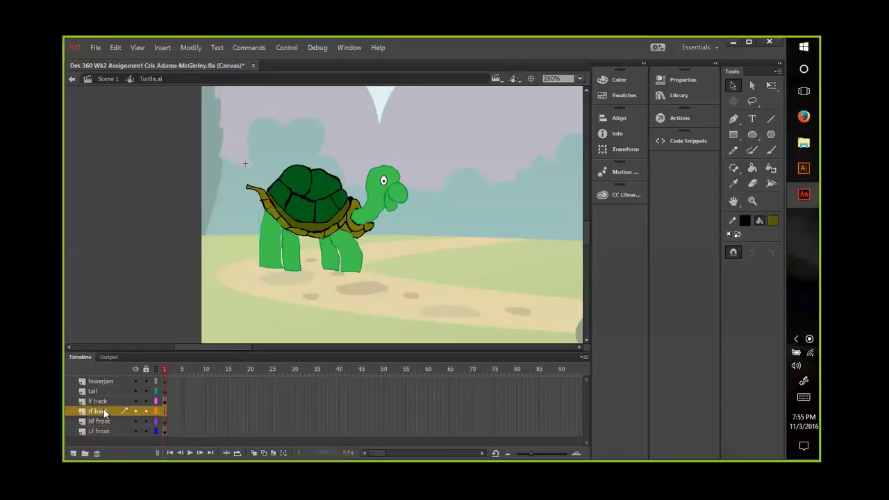
Step: Cut the rearmost leg from the Lf front layer and paste it in place on the rf back layer
{"action": "left_click", "coordinate": [266, 262]}
{"action": "right_click", "coordinate": [267, 262]}
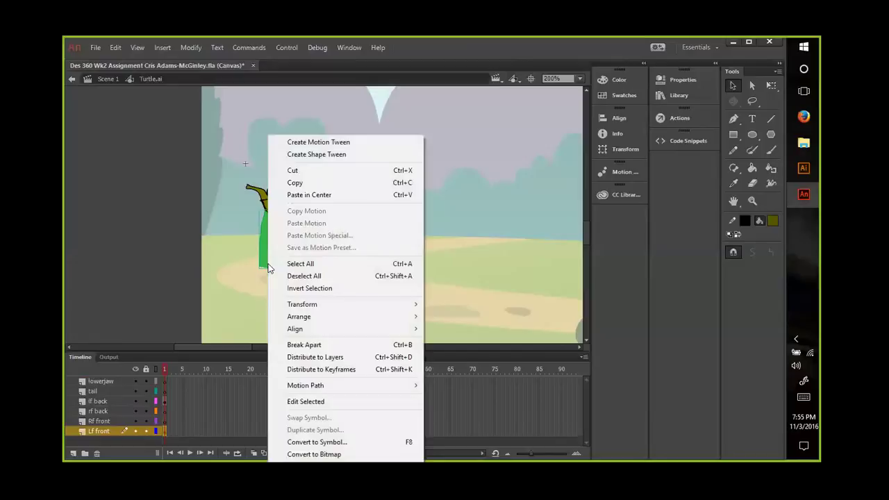
{"action": "left_click", "coordinate": [290, 171]}
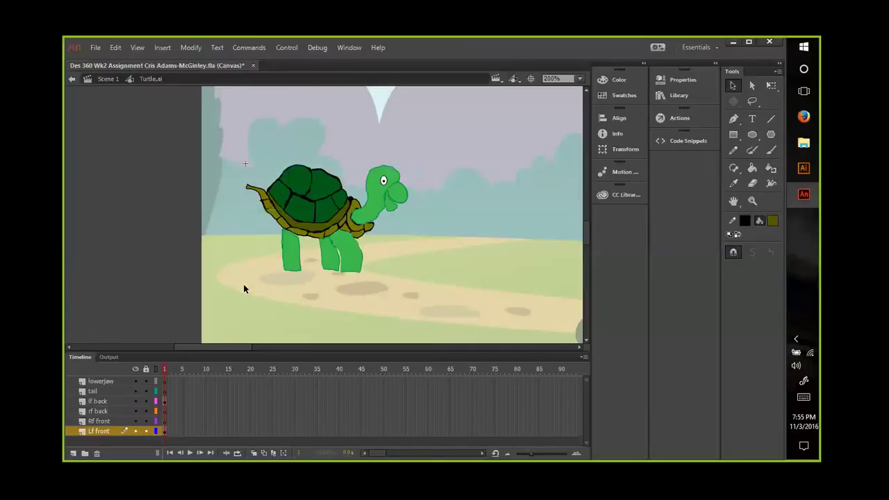
{"action": "left_click", "coordinate": [106, 411]}
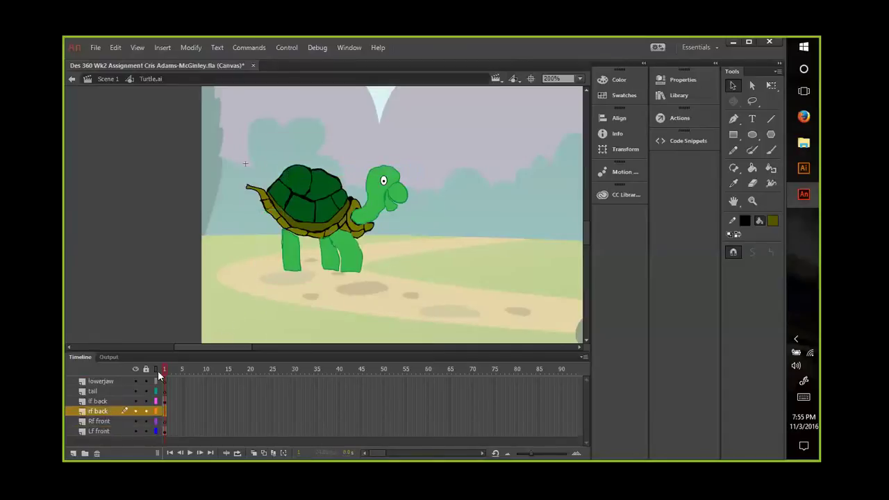
{"action": "right_click", "coordinate": [267, 248]}
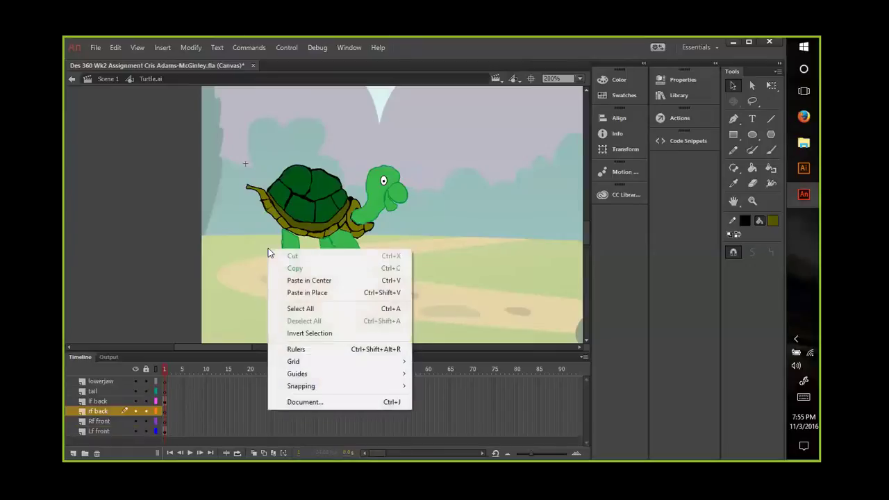
{"action": "left_click", "coordinate": [306, 293]}
{"action": "left_click", "coordinate": [281, 303]}
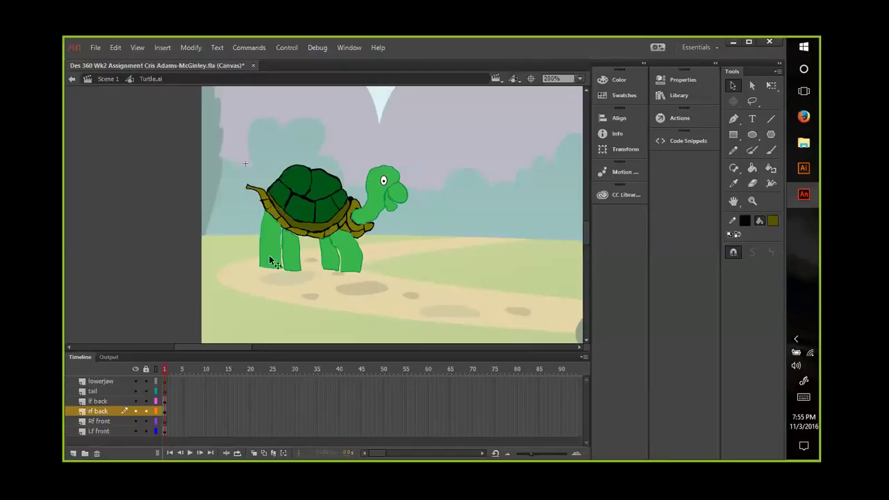
Step: Nudge the rearmost leg on the rf back layer, cut it and paste it in place on the same layer
{"action": "mouse_move", "coordinate": [266, 254]}
{"action": "left_mouse_down"}
{"action": "mouse_move", "coordinate": [279, 269]}
{"action": "mouse_move", "coordinate": [268, 264]}
{"action": "left_mouse_up"}
{"action": "right_click", "coordinate": [267, 263]}
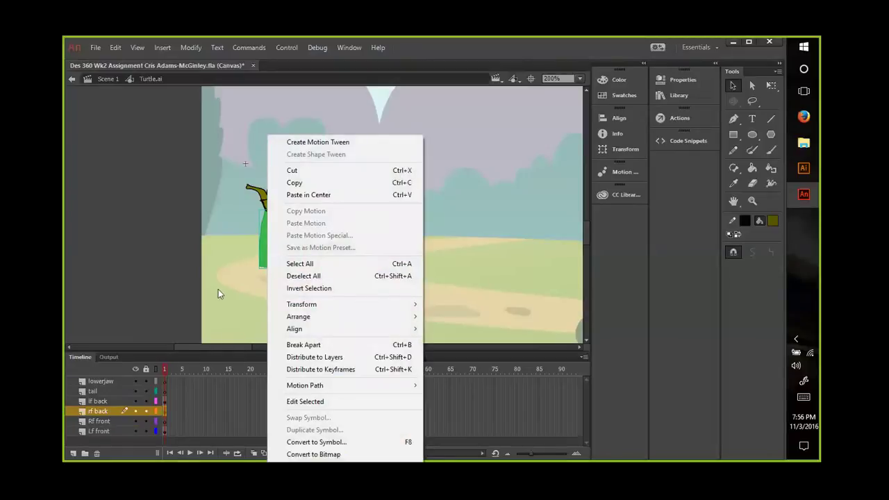
{"action": "left_click", "coordinate": [172, 284]}
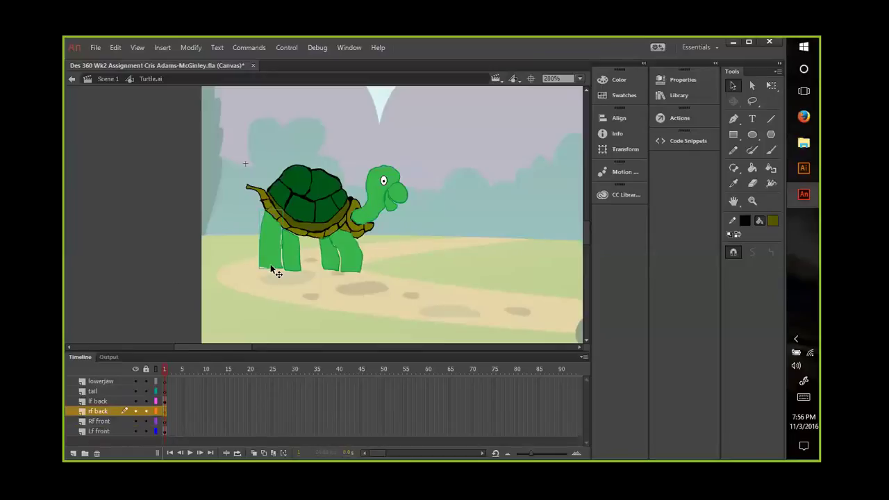
{"action": "right_click", "coordinate": [271, 269]}
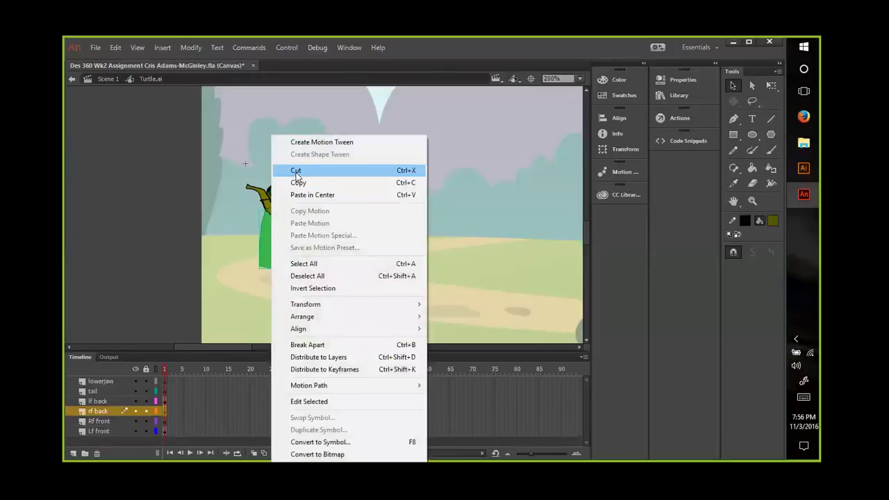
{"action": "left_click", "coordinate": [296, 171]}
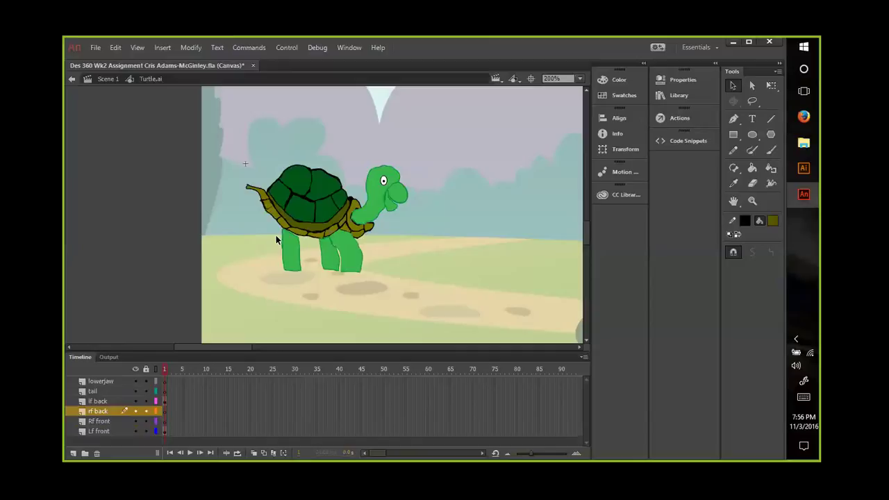
{"action": "right_click", "coordinate": [276, 237]}
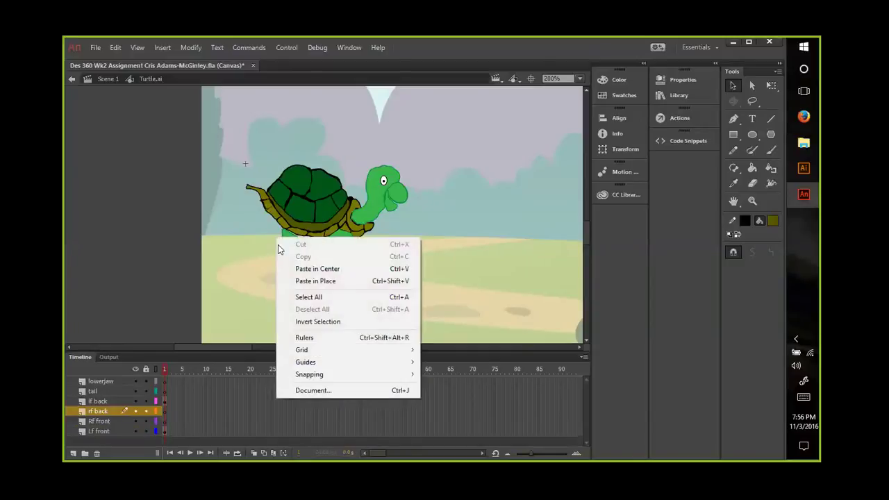
{"action": "left_click", "coordinate": [313, 280]}
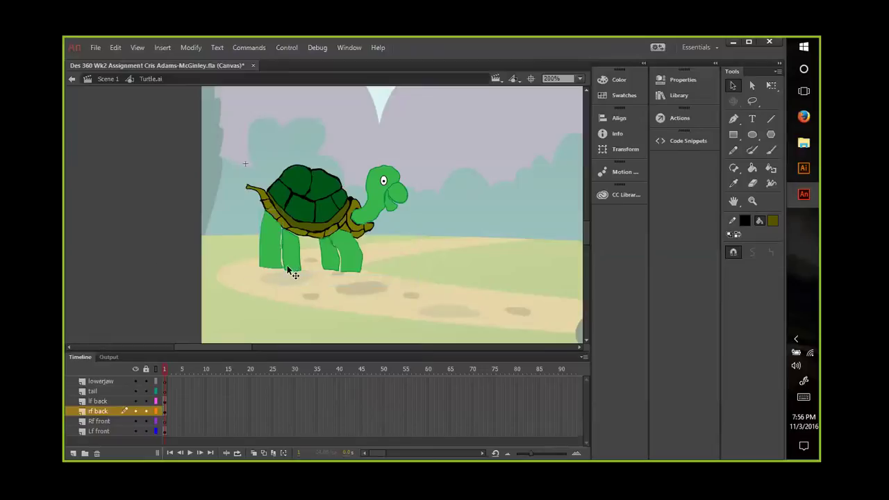
Step: Cut the foremost leg from the Lf front layer and paste it in place on the Rf front layer
{"action": "left_click", "coordinate": [100, 420]}
{"action": "left_click", "coordinate": [353, 273]}
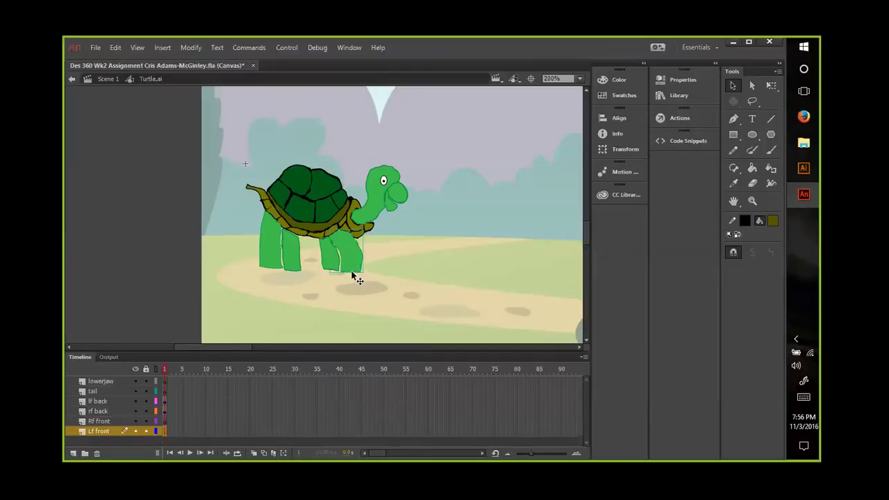
{"action": "right_click", "coordinate": [352, 268]}
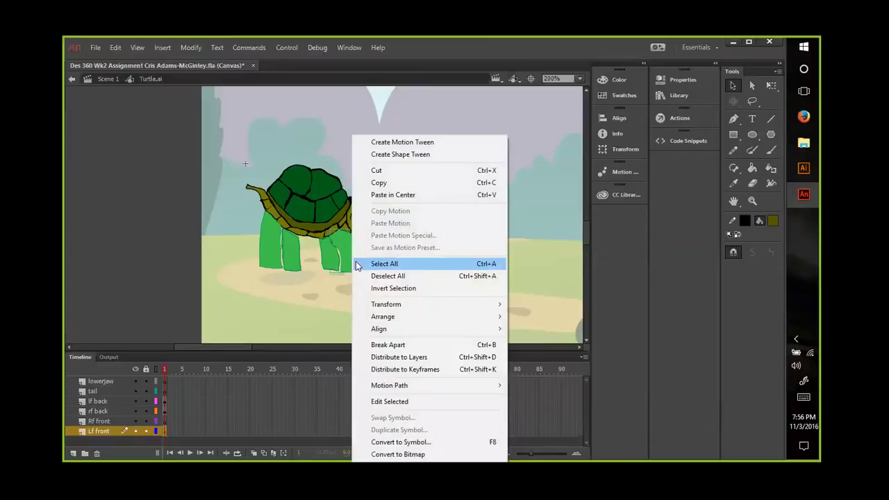
{"action": "left_click", "coordinate": [375, 171]}
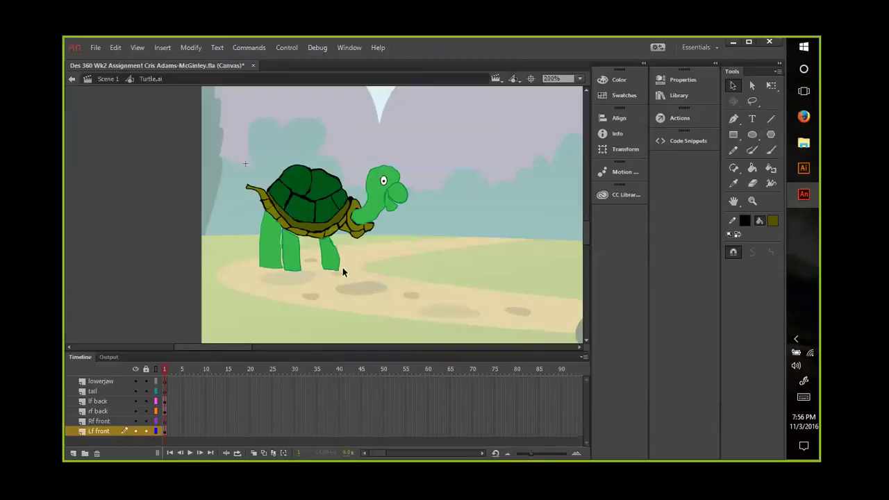
{"action": "left_click", "coordinate": [102, 422]}
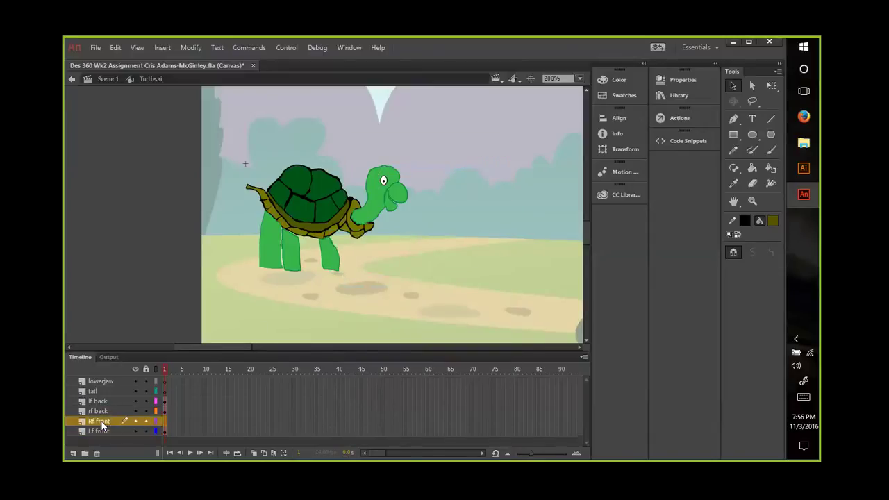
{"action": "right_click", "coordinate": [342, 255]}
{"action": "left_click", "coordinate": [364, 298]}
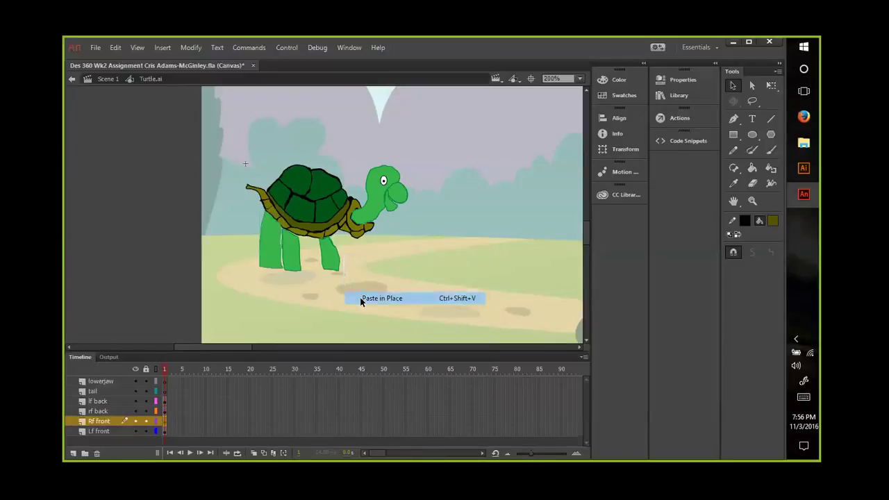
Step: Cut the turtle's tail from the Lf front layer and paste it in place on the tail layer
{"action": "left_click", "coordinate": [330, 270]}
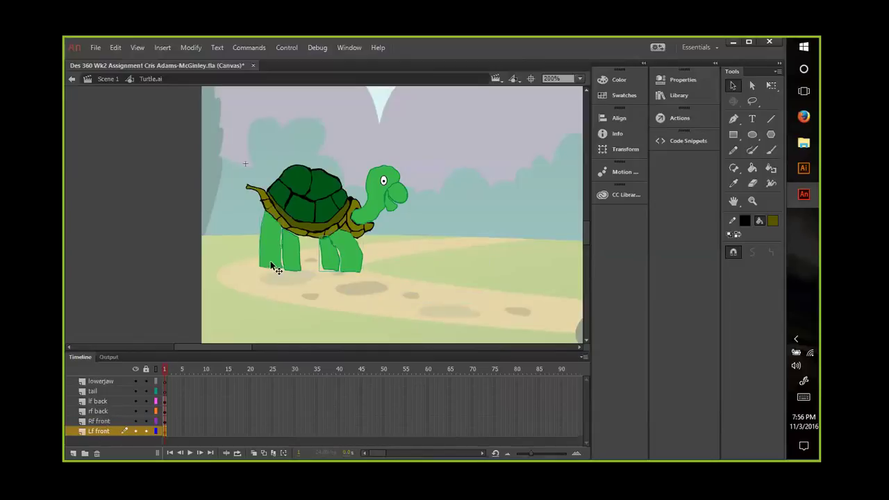
{"action": "left_click", "coordinate": [109, 391]}
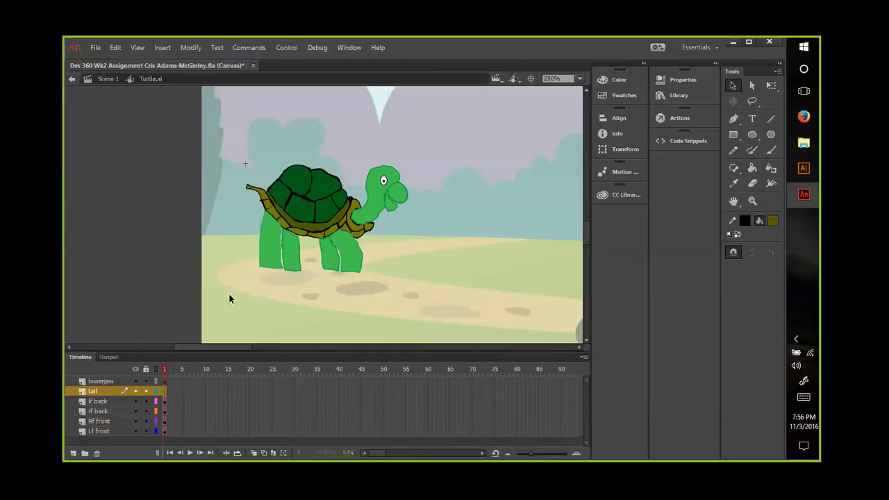
{"action": "right_click", "coordinate": [250, 188]}
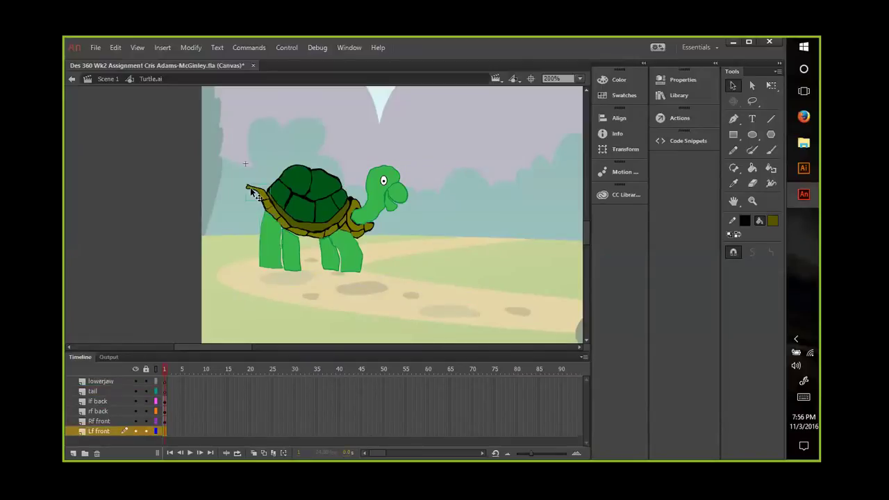
{"action": "left_click", "coordinate": [276, 171]}
{"action": "left_click", "coordinate": [104, 391]}
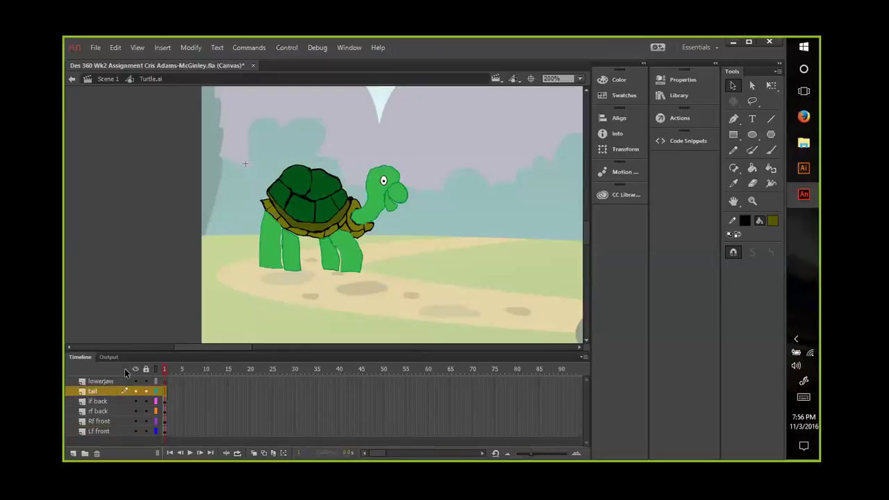
{"action": "right_click", "coordinate": [254, 192]}
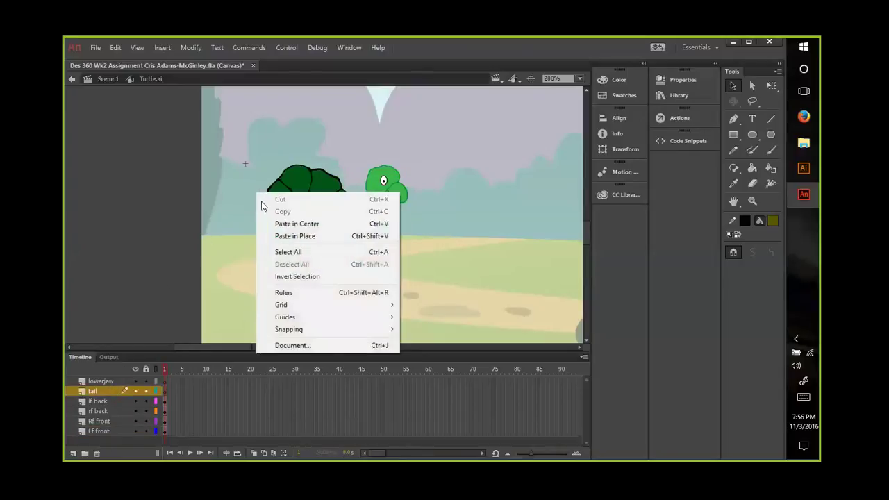
{"action": "left_click", "coordinate": [284, 236]}
Step: Cut the lower jaw from the Lf front layer and paste it in place on the lowerjaw layer
{"action": "left_click", "coordinate": [98, 430]}
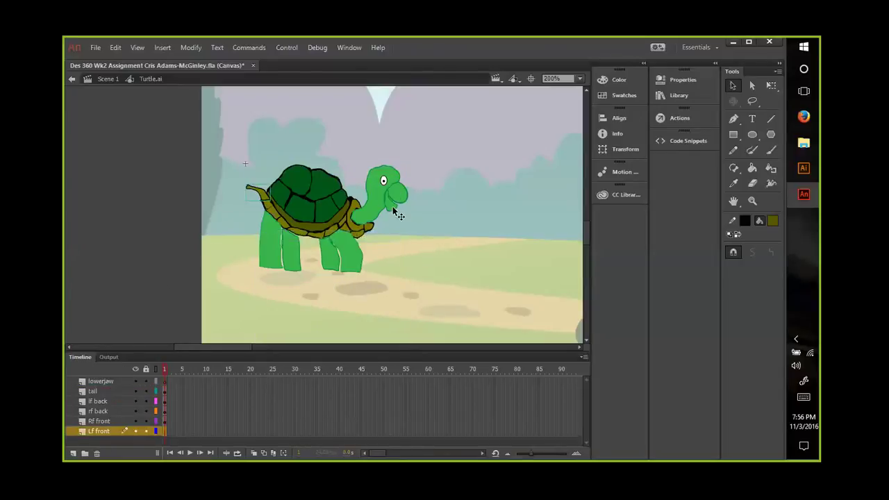
{"action": "left_click", "coordinate": [96, 380]}
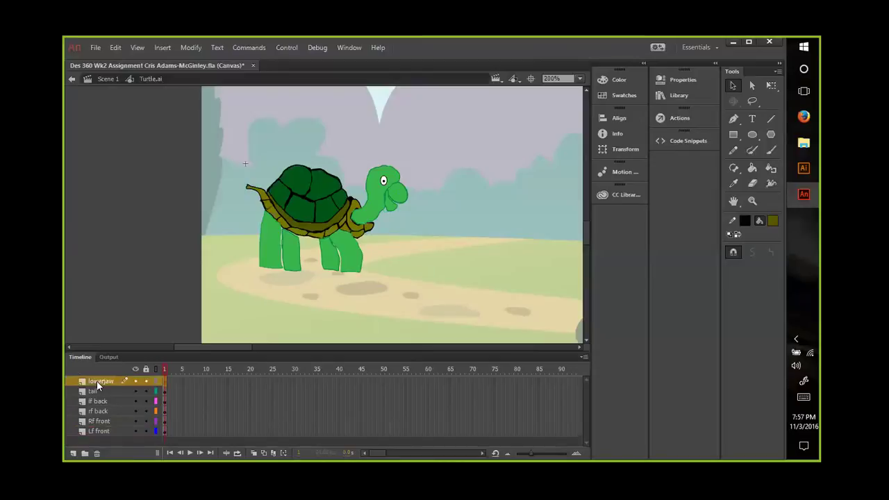
{"action": "left_click", "coordinate": [394, 211]}
{"action": "right_click", "coordinate": [394, 212]}
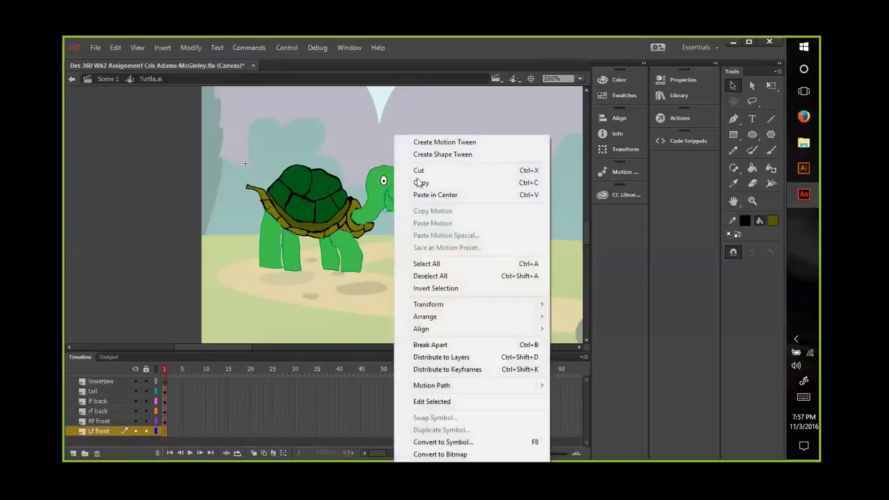
{"action": "left_click", "coordinate": [418, 170]}
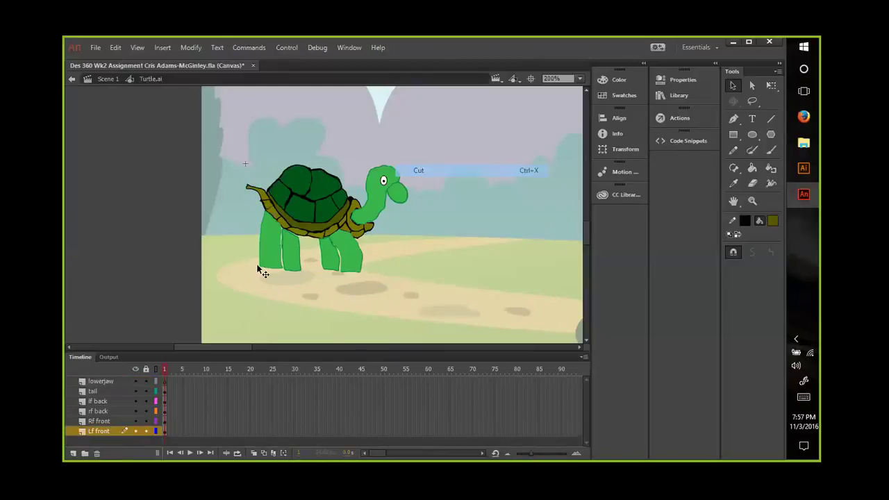
{"action": "left_click", "coordinate": [99, 380]}
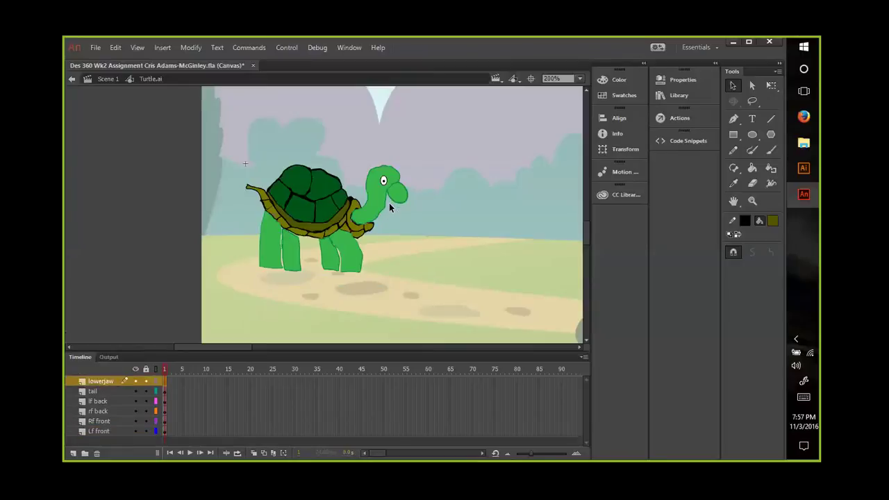
{"action": "right_click", "coordinate": [389, 205]}
{"action": "left_click", "coordinate": [429, 249]}
Step: Hide and show each turtle layer in turn, from lowerjaw to Lf front, to check which body part it holds
{"action": "left_click", "coordinate": [135, 380]}
{"action": "left_click", "coordinate": [134, 380]}
{"action": "left_click", "coordinate": [136, 392]}
{"action": "left_click", "coordinate": [135, 391]}
{"action": "left_click", "coordinate": [135, 402]}
{"action": "left_click", "coordinate": [135, 401]}
{"action": "left_click", "coordinate": [136, 410]}
{"action": "left_click", "coordinate": [135, 410]}
{"action": "left_click", "coordinate": [135, 420]}
{"action": "left_click", "coordinate": [136, 420]}
{"action": "left_click", "coordinate": [136, 429]}
{"action": "left_click", "coordinate": [136, 429]}
Step: Return to Scene 1 and rename Layer 6 as T 1 and Layer 7 as T 2
{"action": "double_click", "coordinate": [106, 197]}
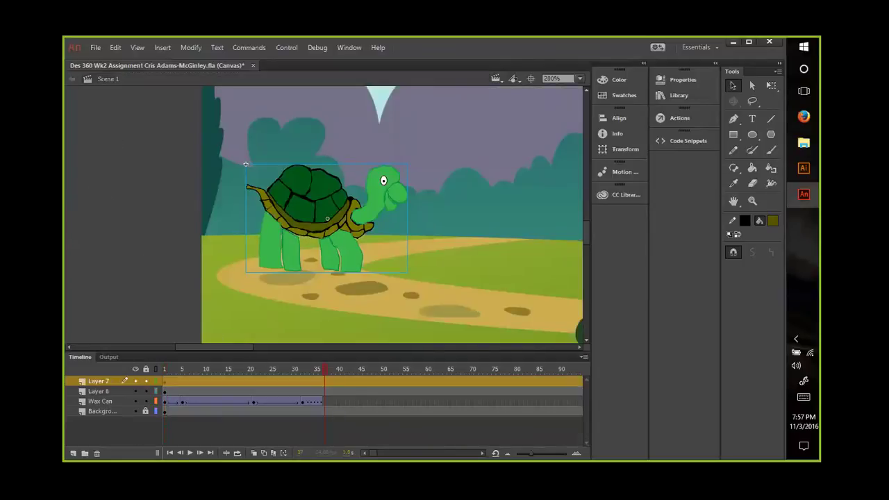
{"action": "double_click", "coordinate": [98, 391]}
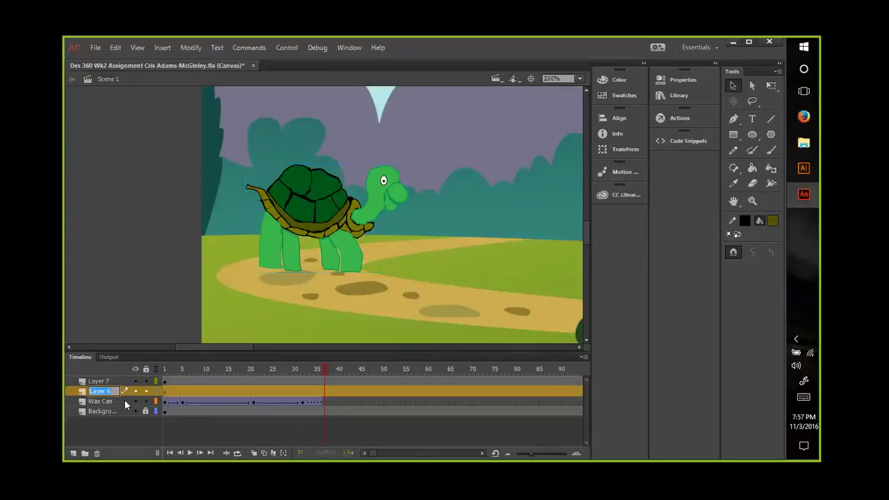
{"action": "type", "text": "T"}
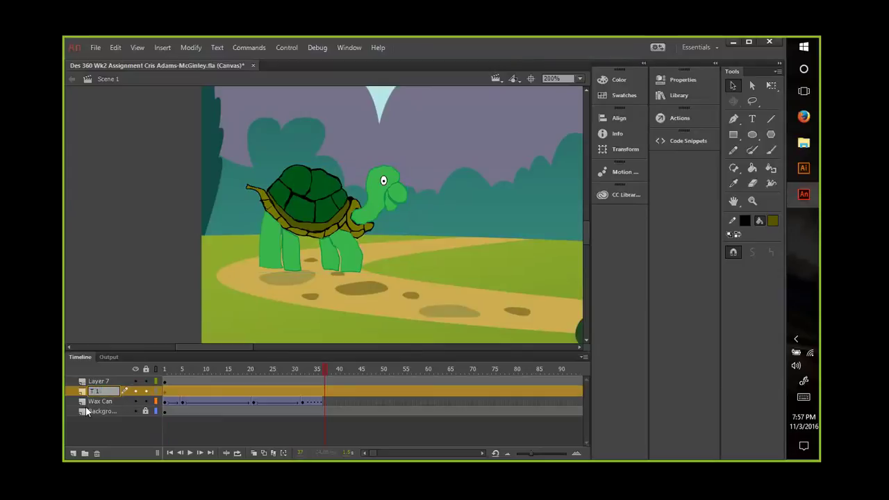
{"action": "double_click", "coordinate": [95, 381]}
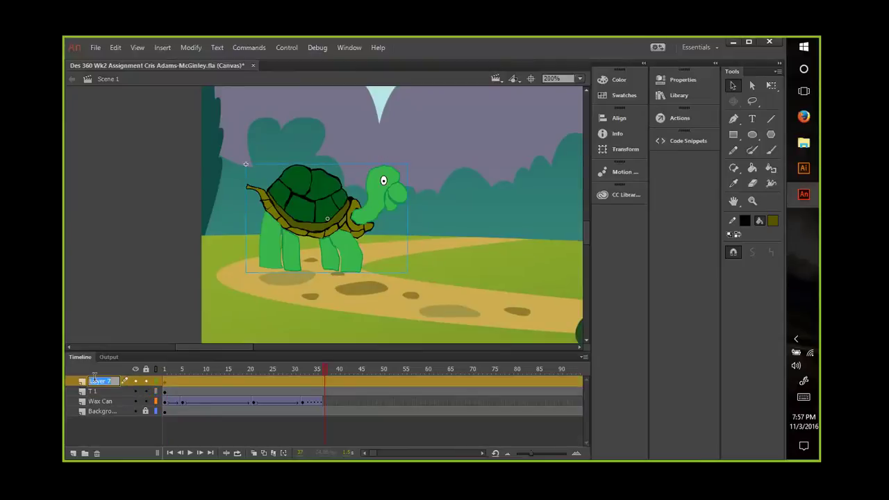
{"action": "type", "text": "T 2"}
{"action": "key", "text": "Return"}
{"action": "left_click", "coordinate": [209, 233]}
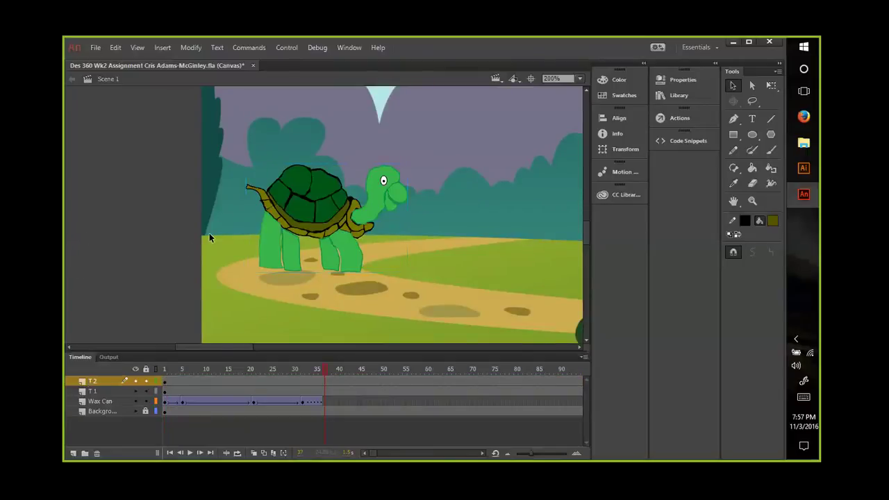
Step: Lock the Wax Can and T 2 layers and make T 1 the active layer
{"action": "key", "text": "ctrl+minus"}
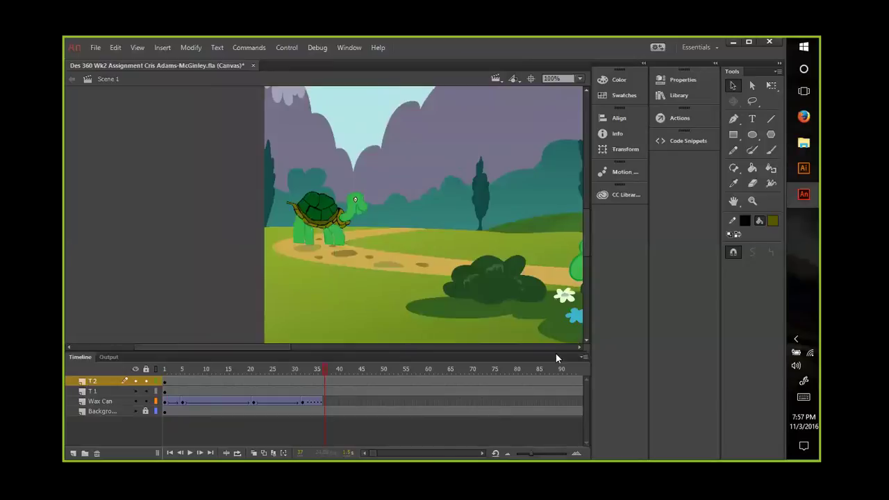
{"action": "left_click", "coordinate": [531, 77]}
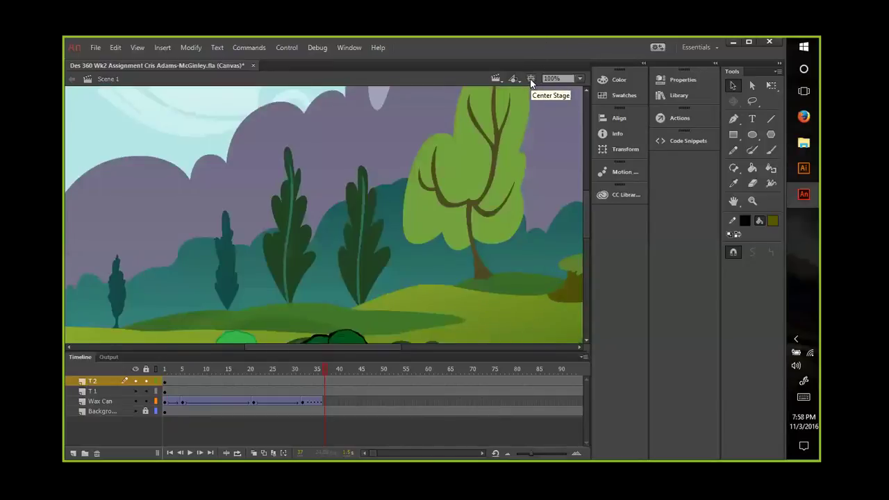
{"action": "key", "text": "ctrl+minus"}
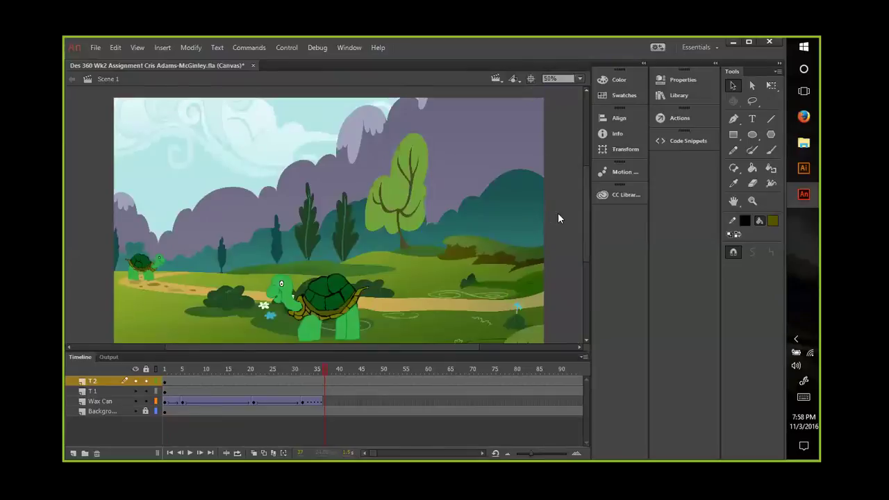
{"action": "scroll", "coordinate": [557, 217], "scroll_direction": "down", "scroll_amount": 3}
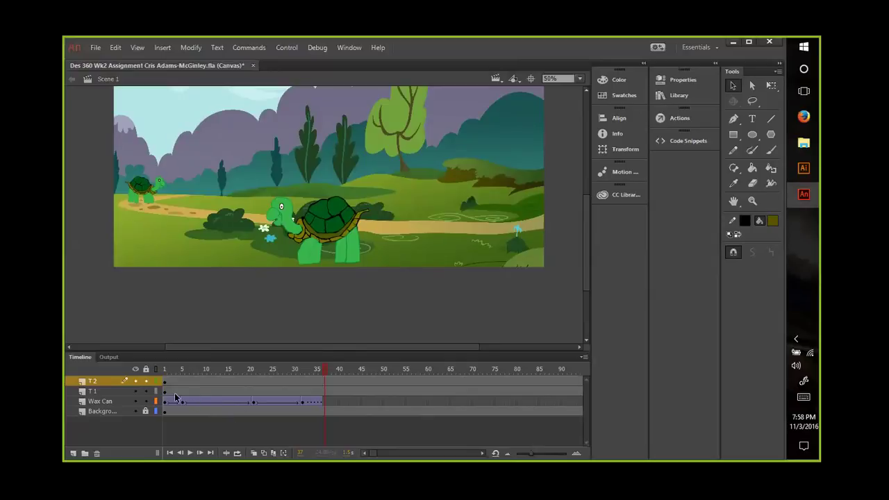
{"action": "left_click", "coordinate": [145, 401]}
{"action": "left_click", "coordinate": [145, 380]}
{"action": "left_click", "coordinate": [96, 392]}
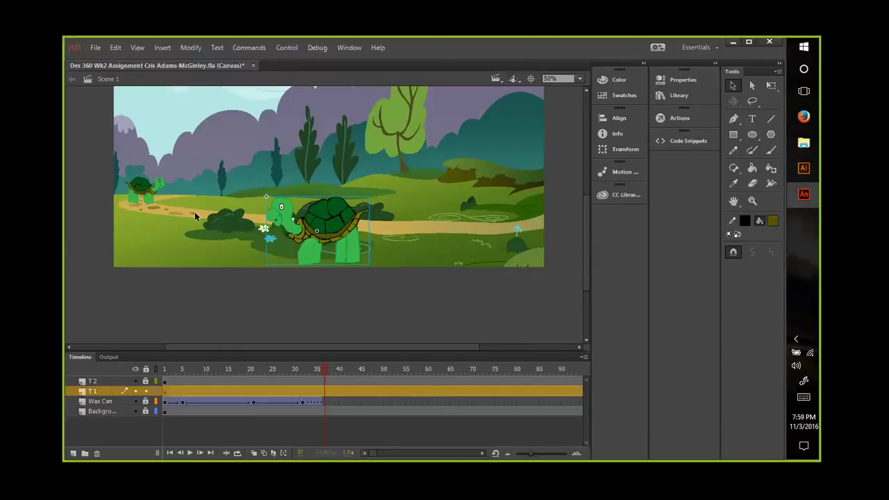
Step: Inspect the layers inside the foreground turtle's symbol and preview the Scene 1 animation, ending with the playhead at frame 1
{"action": "double_click", "coordinate": [341, 213]}
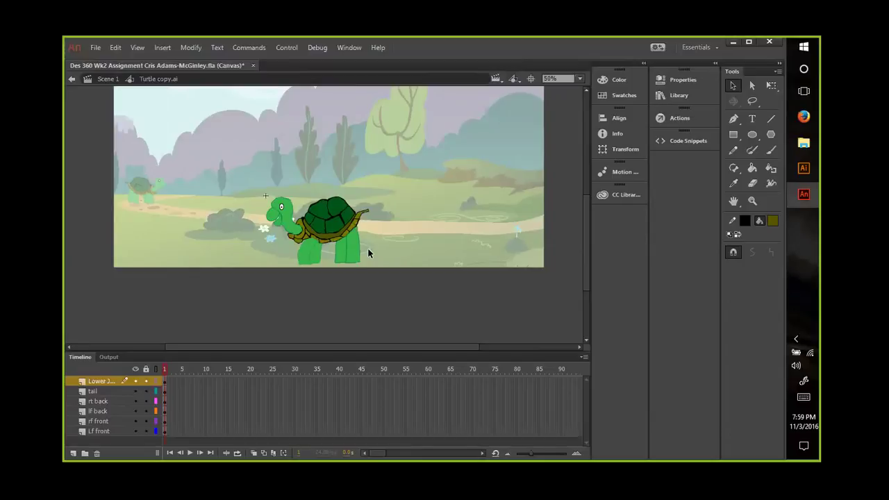
{"action": "double_click", "coordinate": [89, 310]}
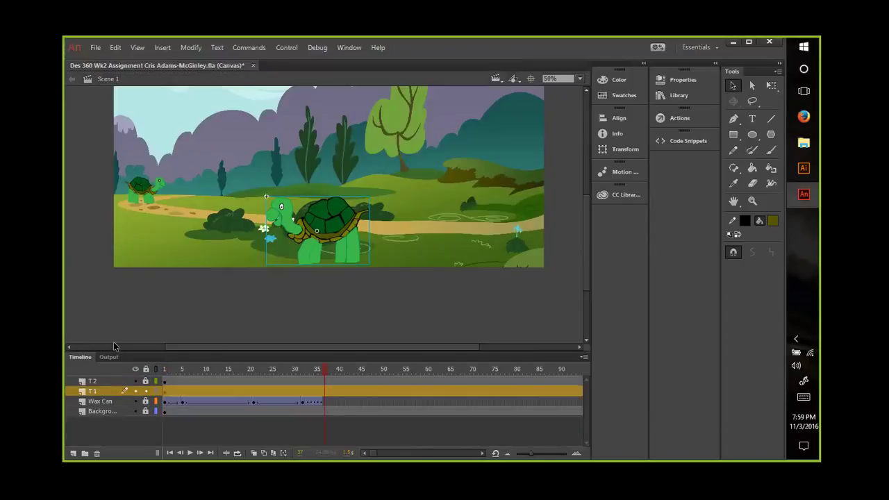
{"action": "left_click", "coordinate": [326, 370]}
{"action": "left_click", "coordinate": [303, 370]}
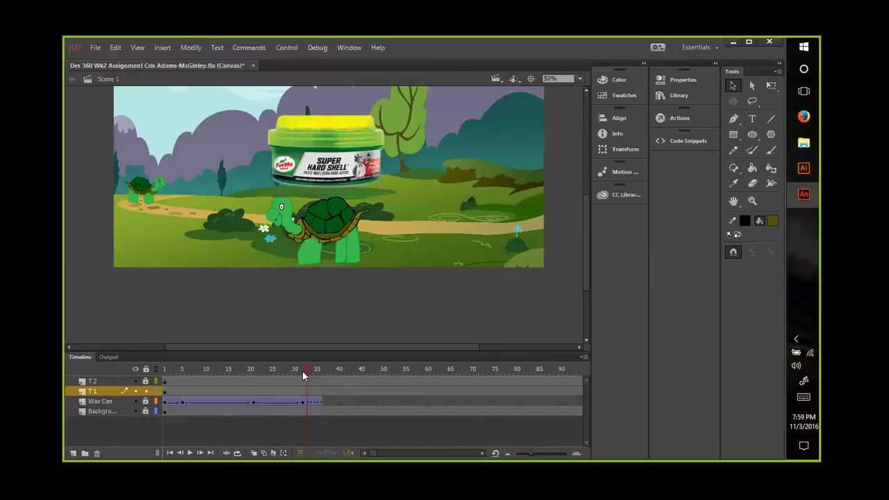
{"action": "key", "text": "Return"}
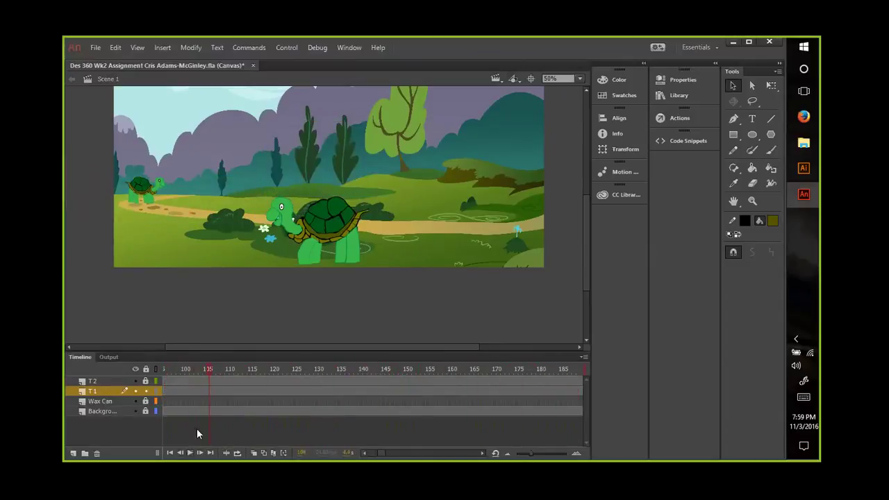
{"action": "left_click_drag", "start_coordinate": [209, 368], "coordinate": [136, 371]}
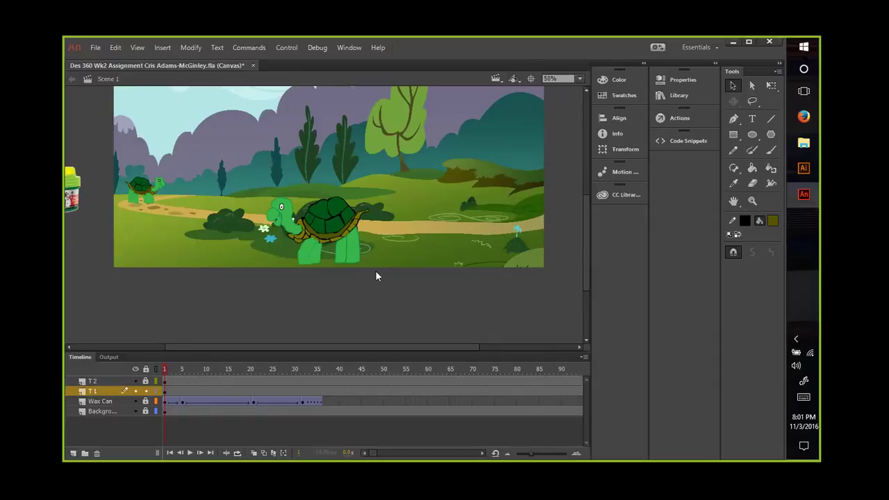
{"action": "scroll", "coordinate": [375, 276], "scroll_direction": "up", "scroll_amount": 3}
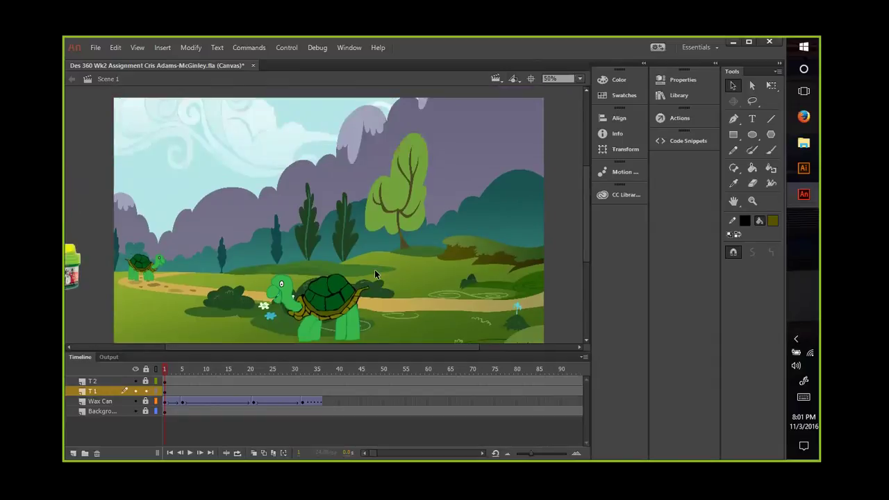